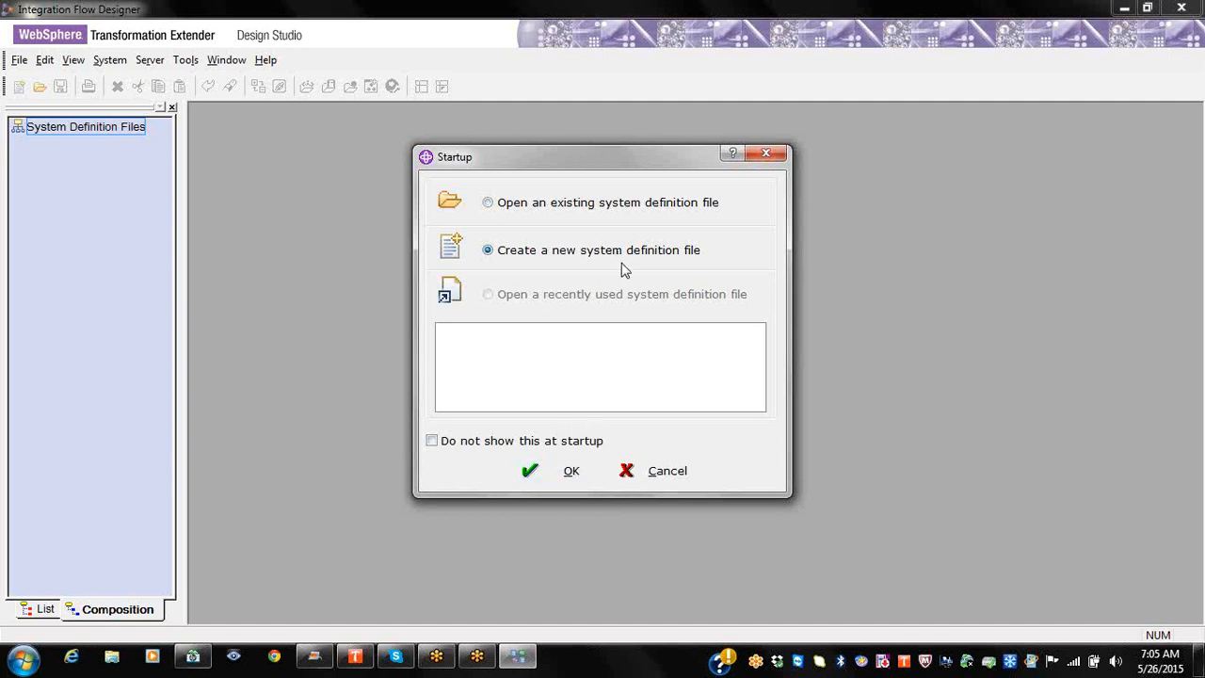
Step: Start a new system definition file from the Startup dialog and bring up SystemFile1's options
left_click(569, 470)
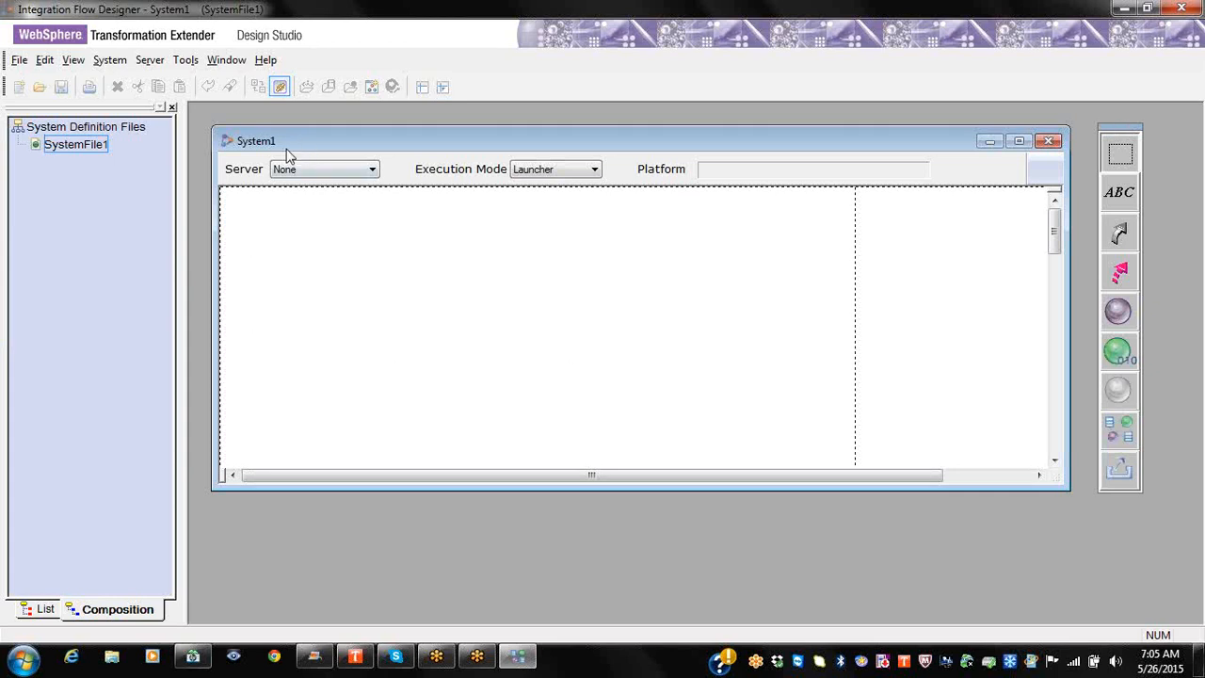
left_click(77, 146)
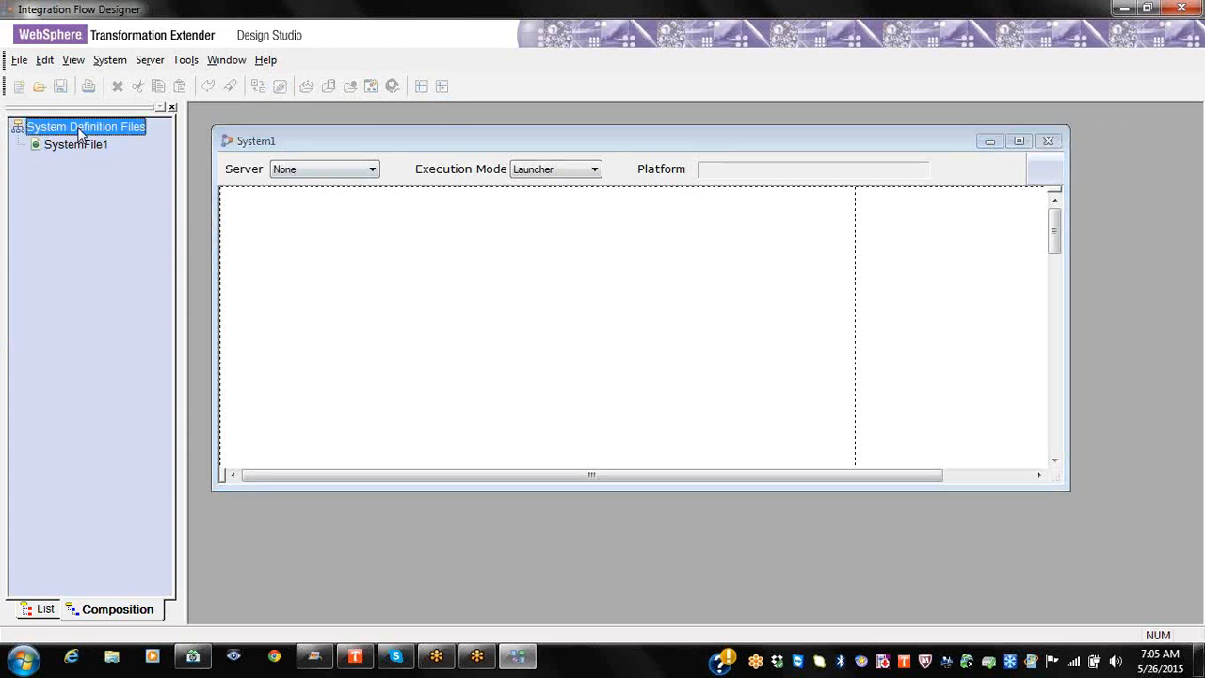
right_click(76, 151)
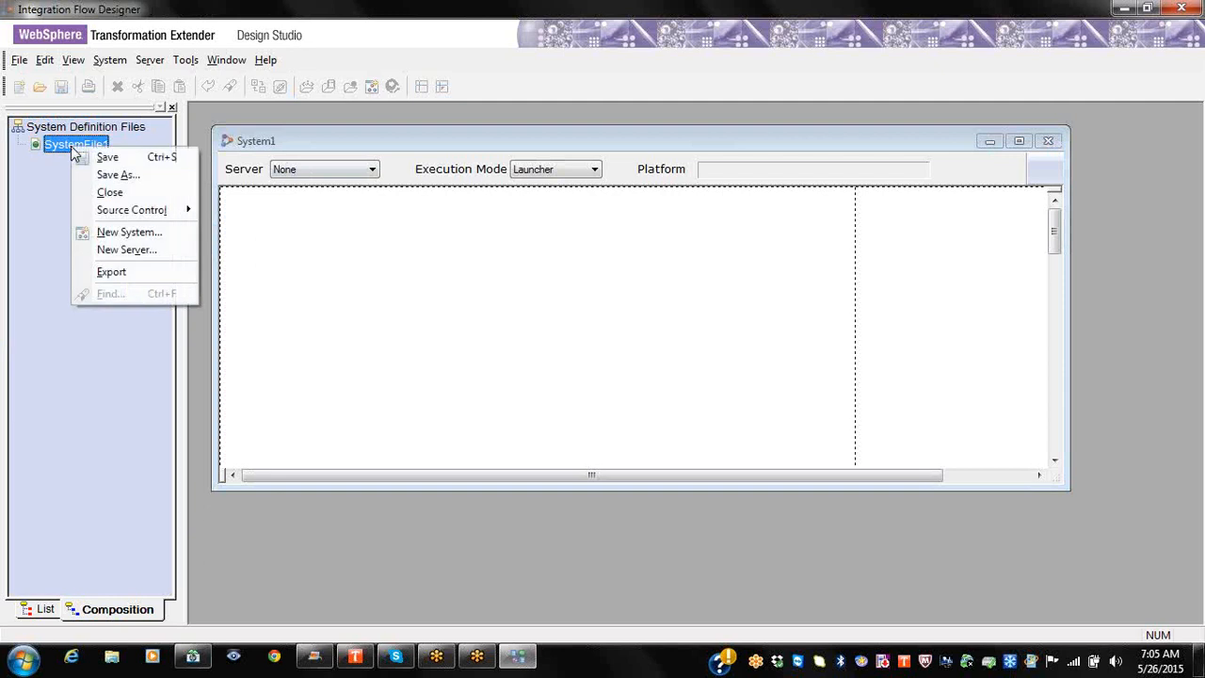
Step: Save the system definition as May25.msd in Studies (H:) > projects > May25
left_click(110, 177)
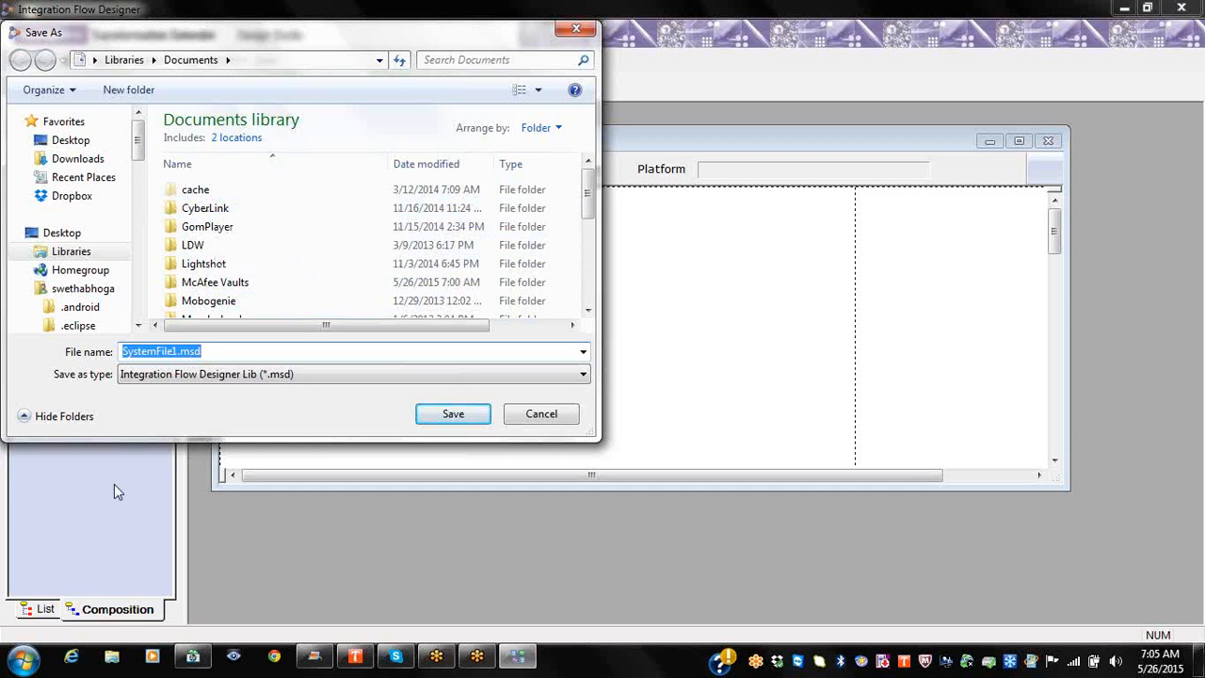
left_click_drag(140, 155, 146, 299)
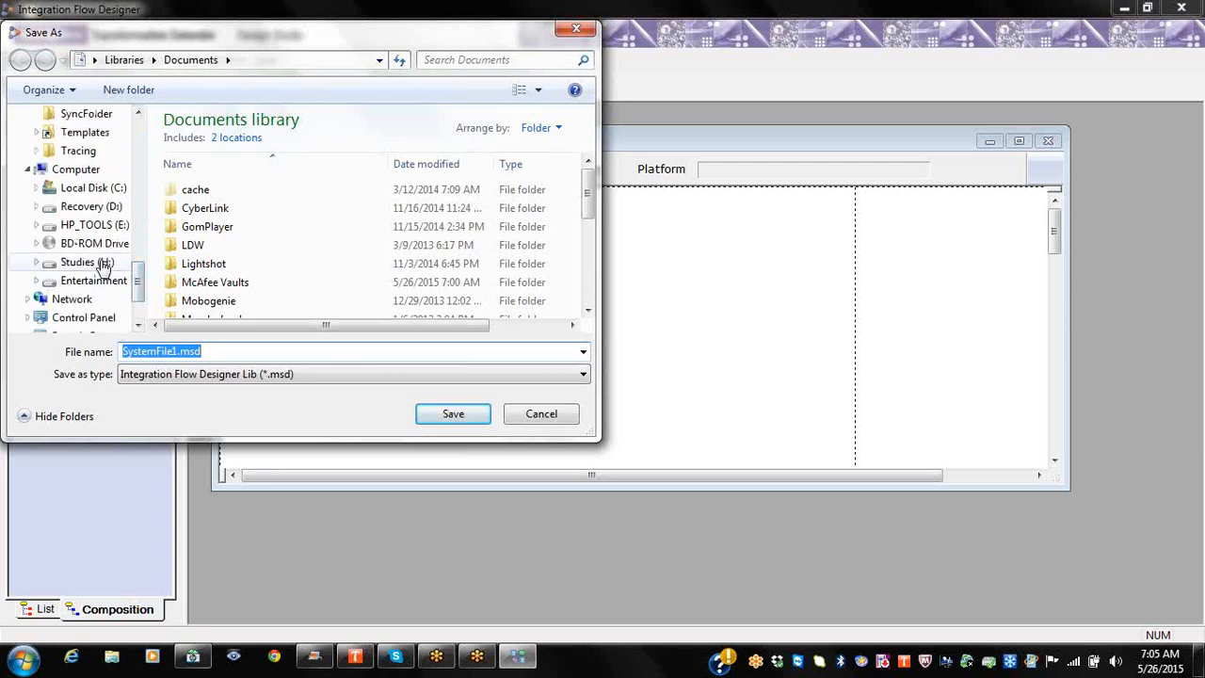
left_click(103, 264)
double_click(244, 263)
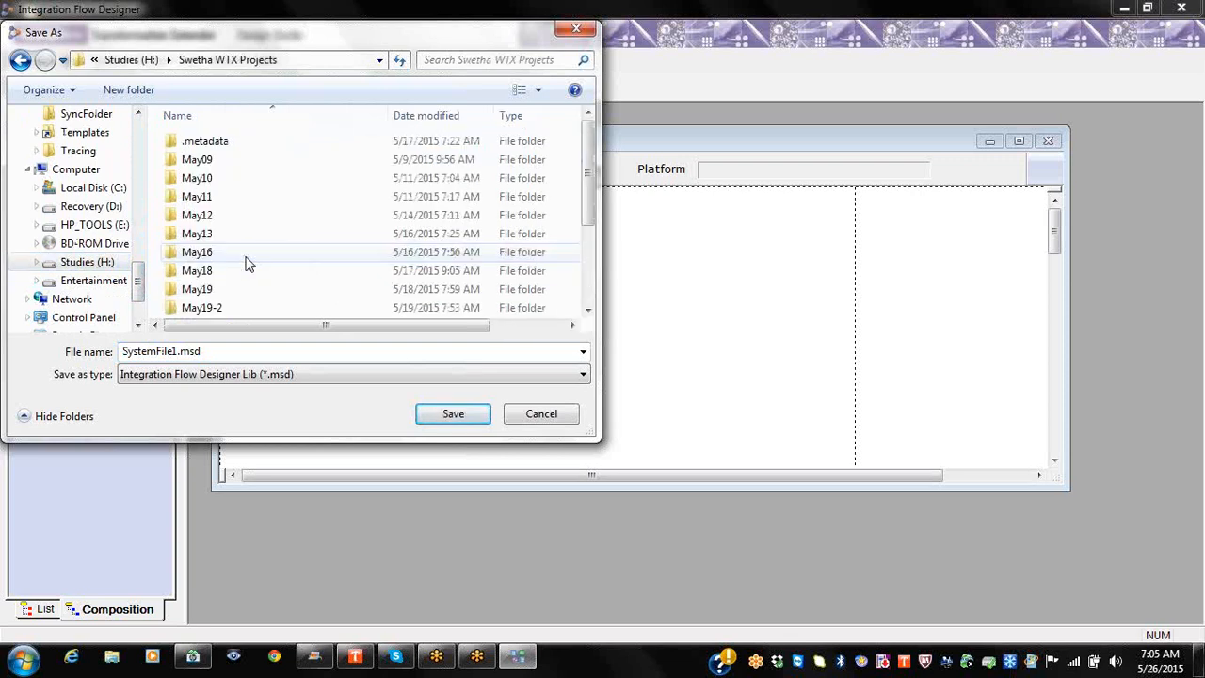
left_click(210, 306)
scroll(213, 296, "down", 3)
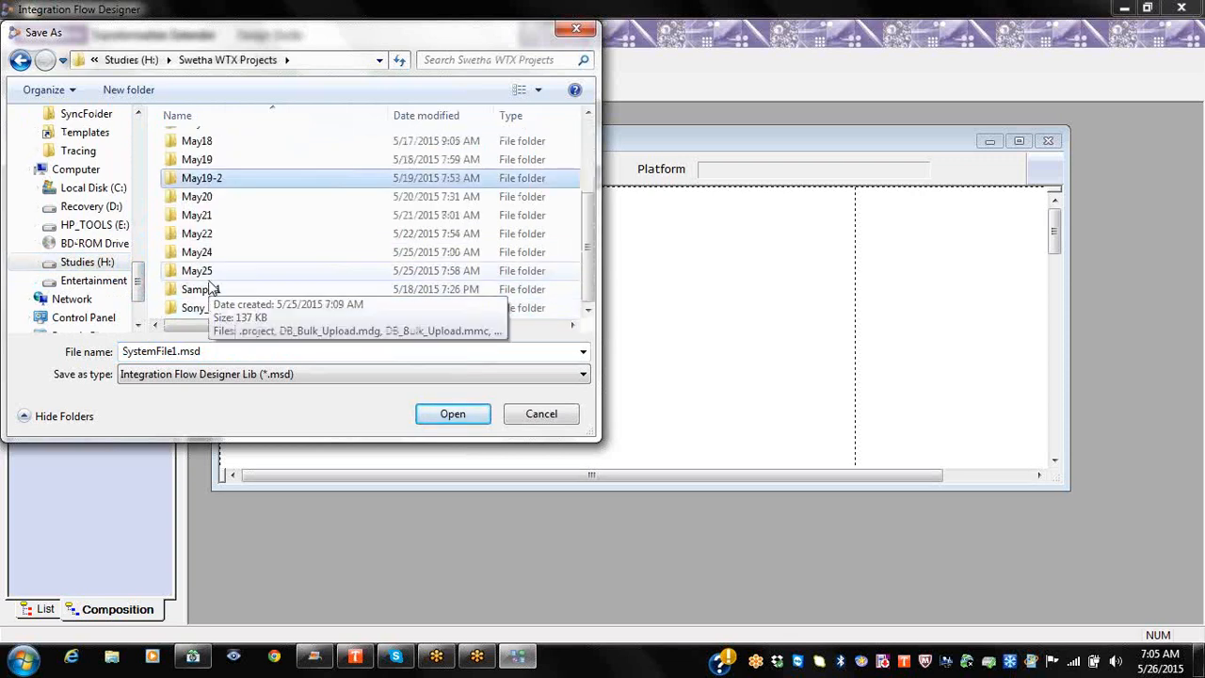
double_click(213, 273)
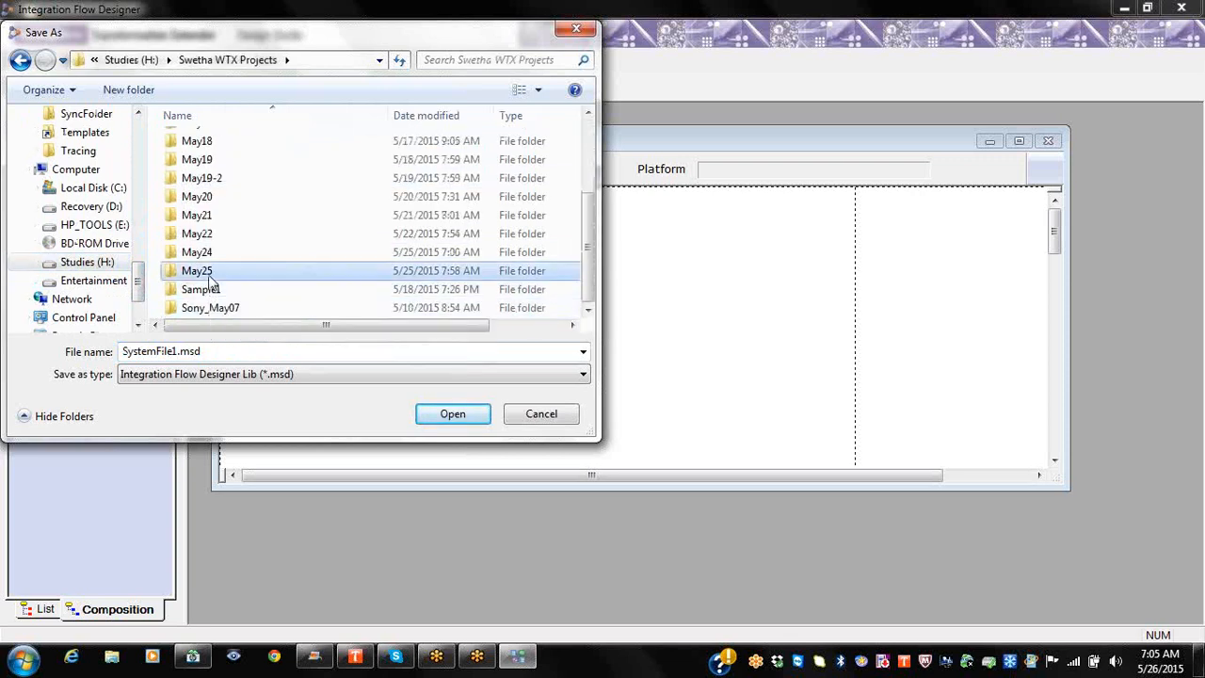
double_click(176, 351)
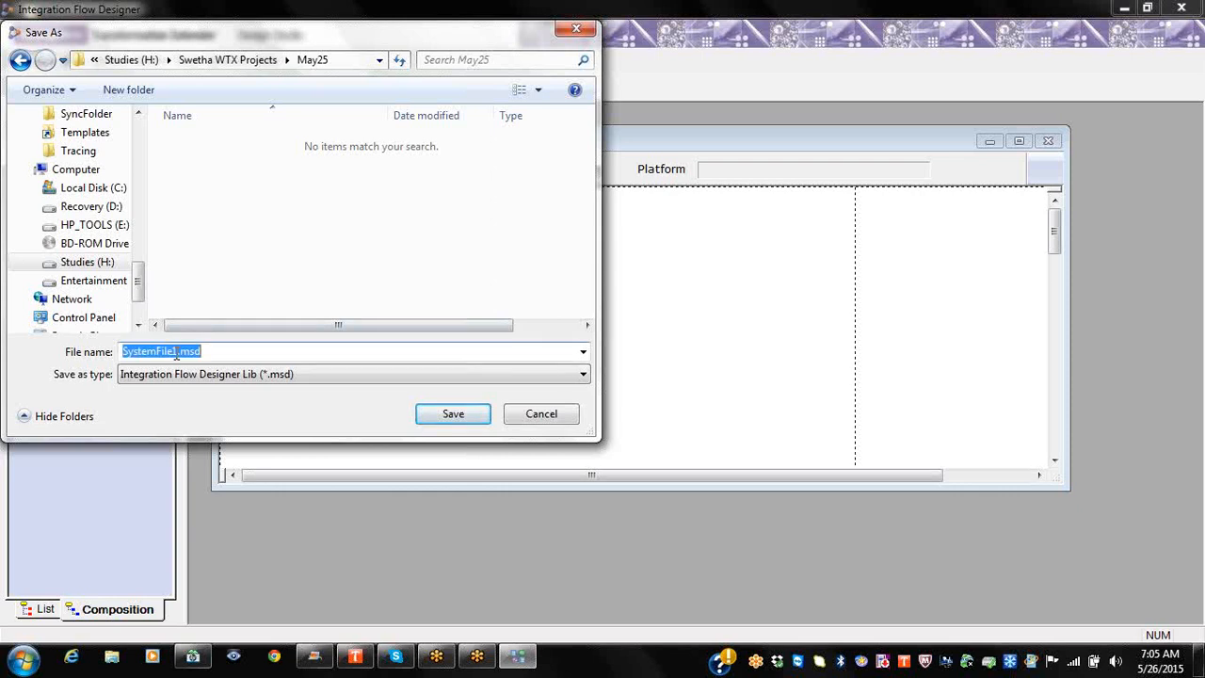
type("May2")
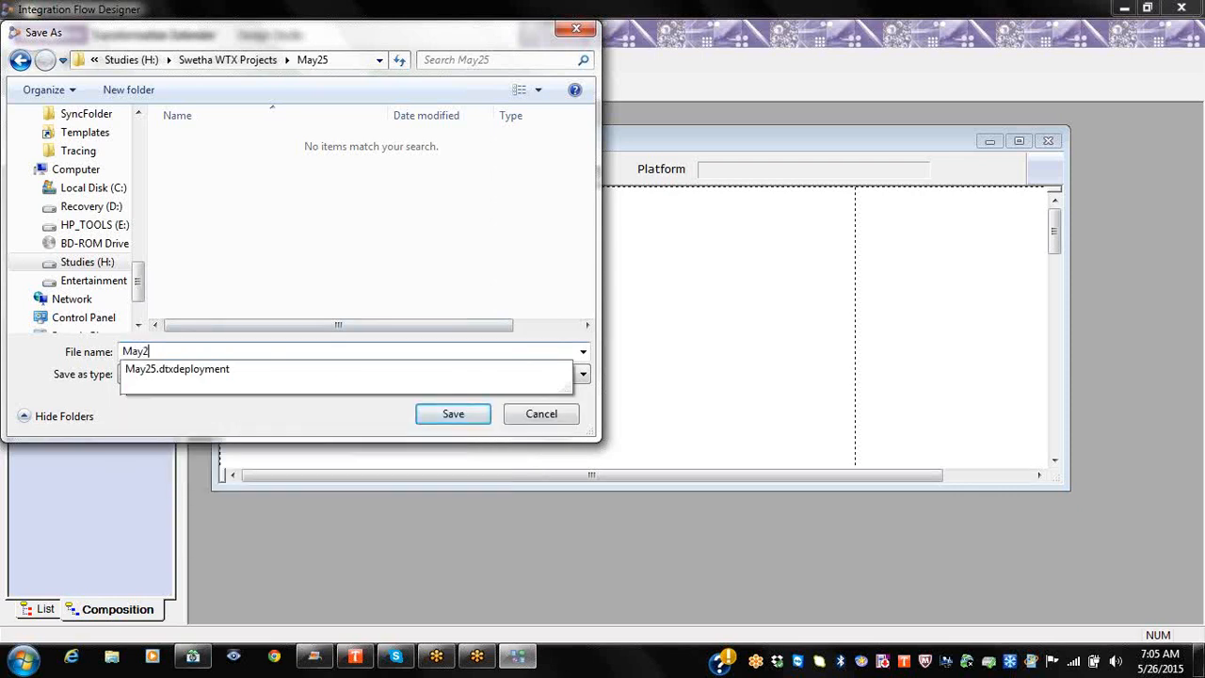
type("5.msd")
left_click(450, 421)
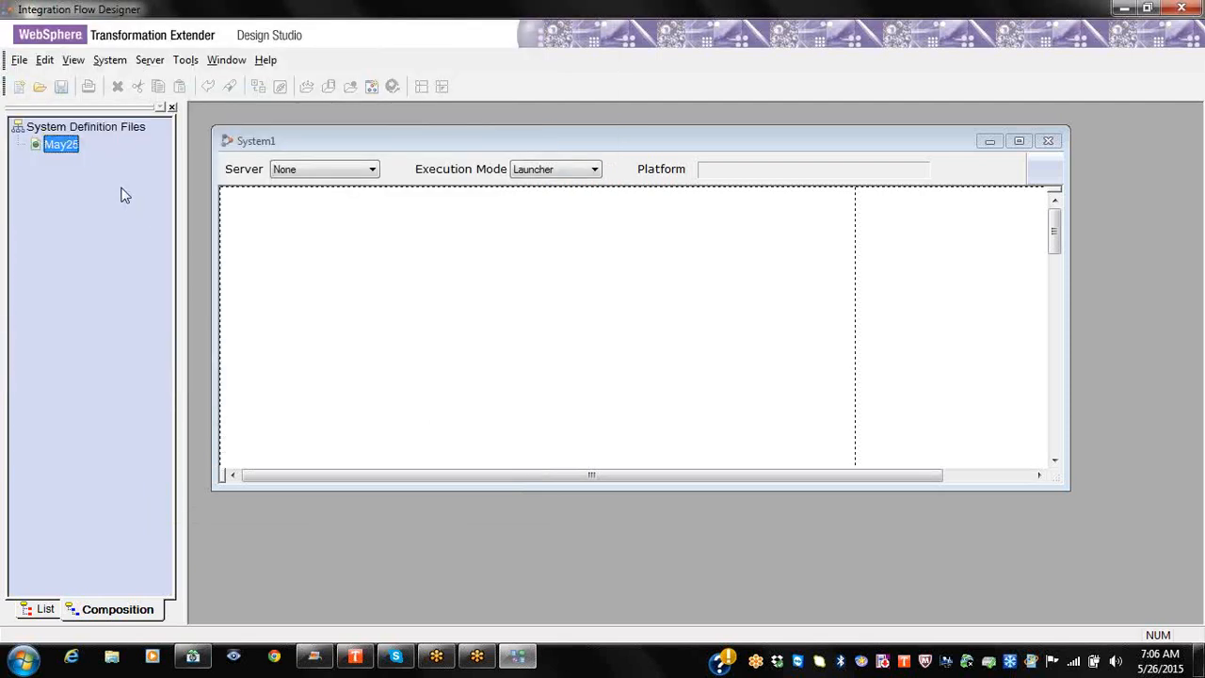
Step: Confirm in Windows Explorer that May25.msd is in Studies (H:) > projects > May25
left_click(109, 658)
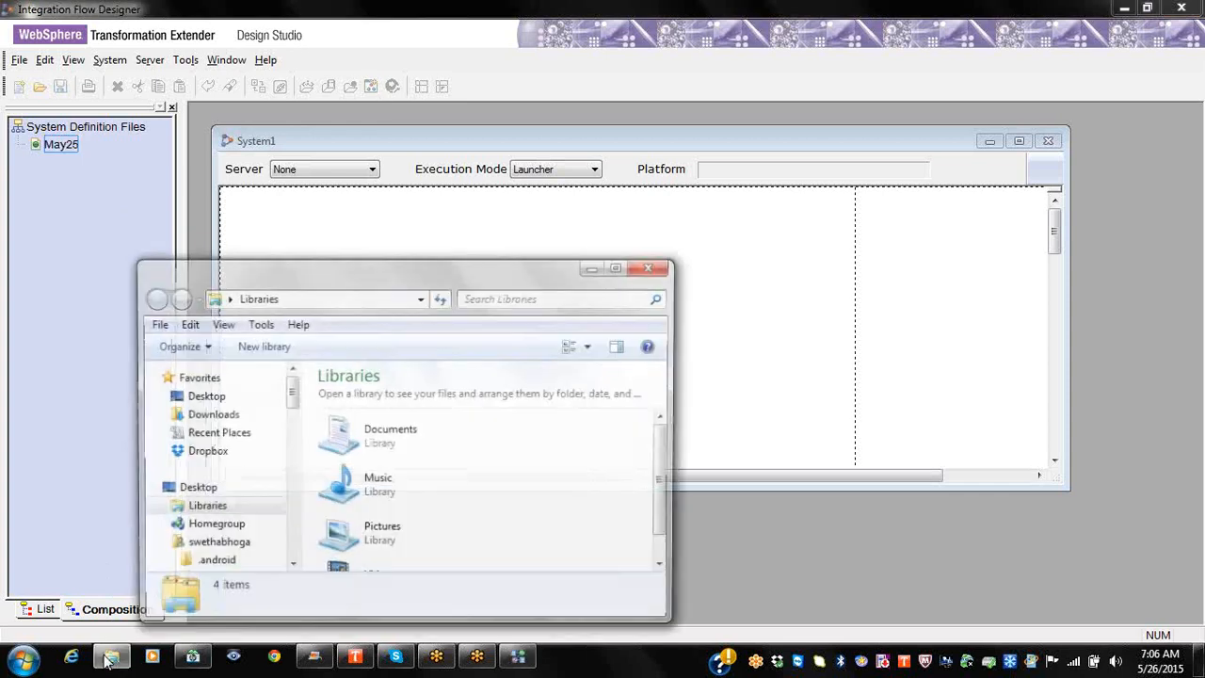
left_click(620, 267)
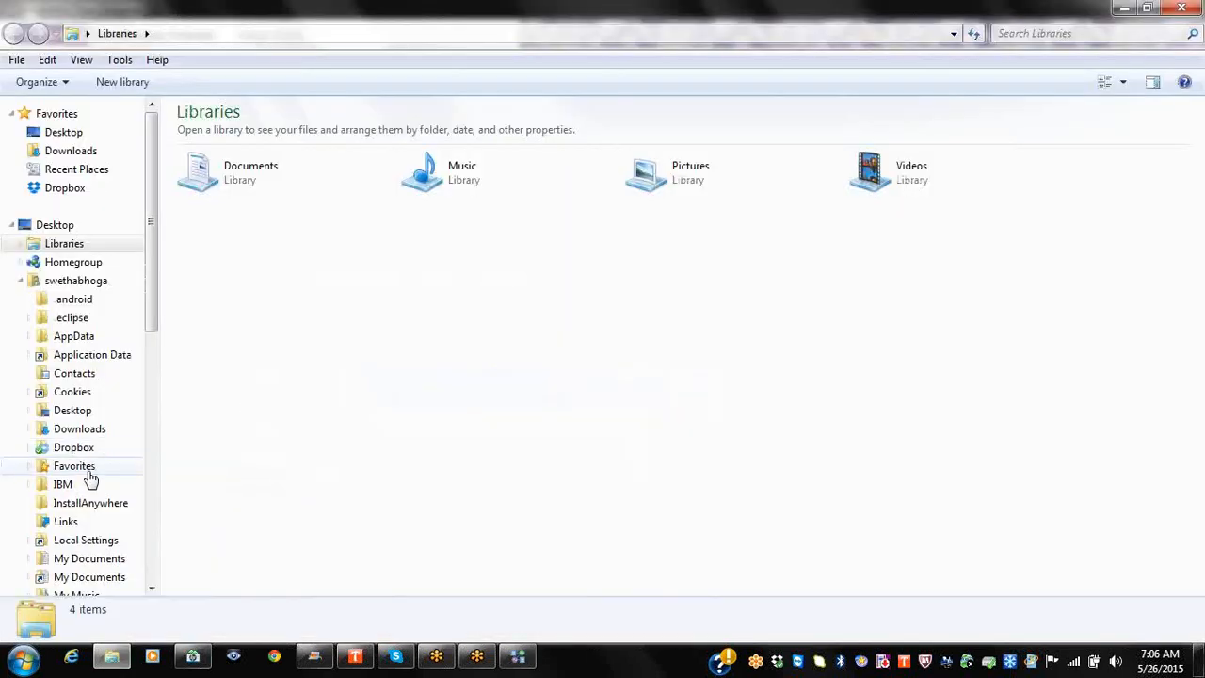
left_click_drag(156, 322, 153, 544)
left_click(93, 426)
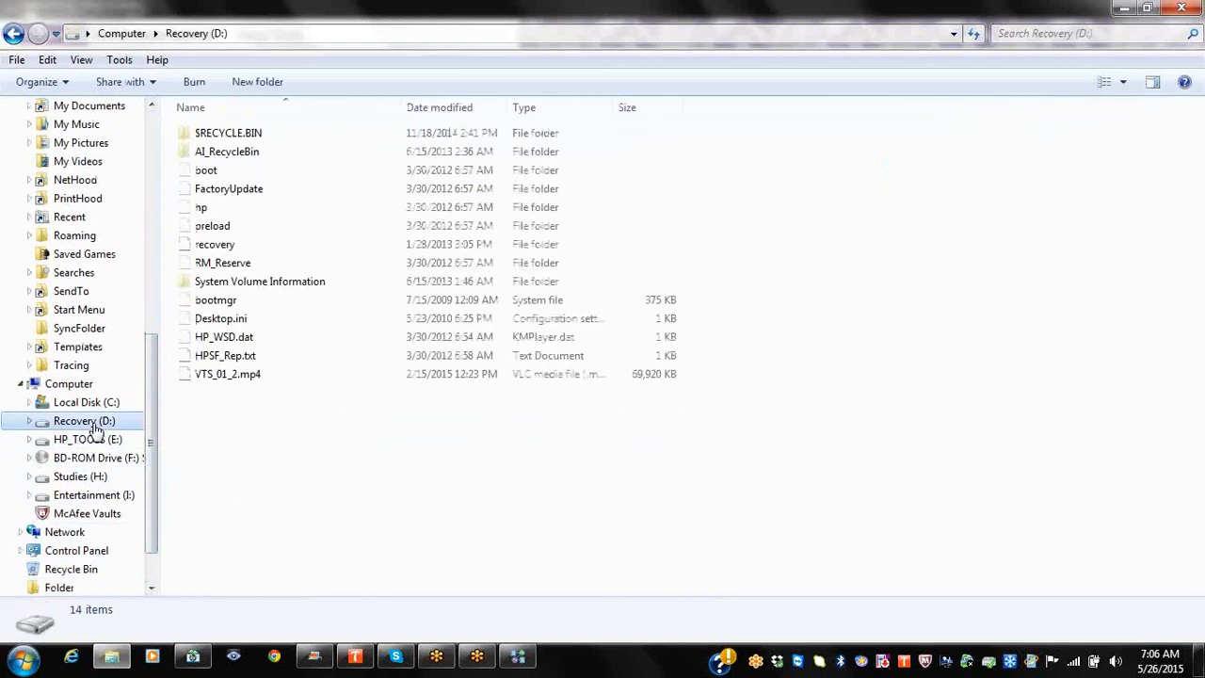
left_click(85, 478)
double_click(266, 249)
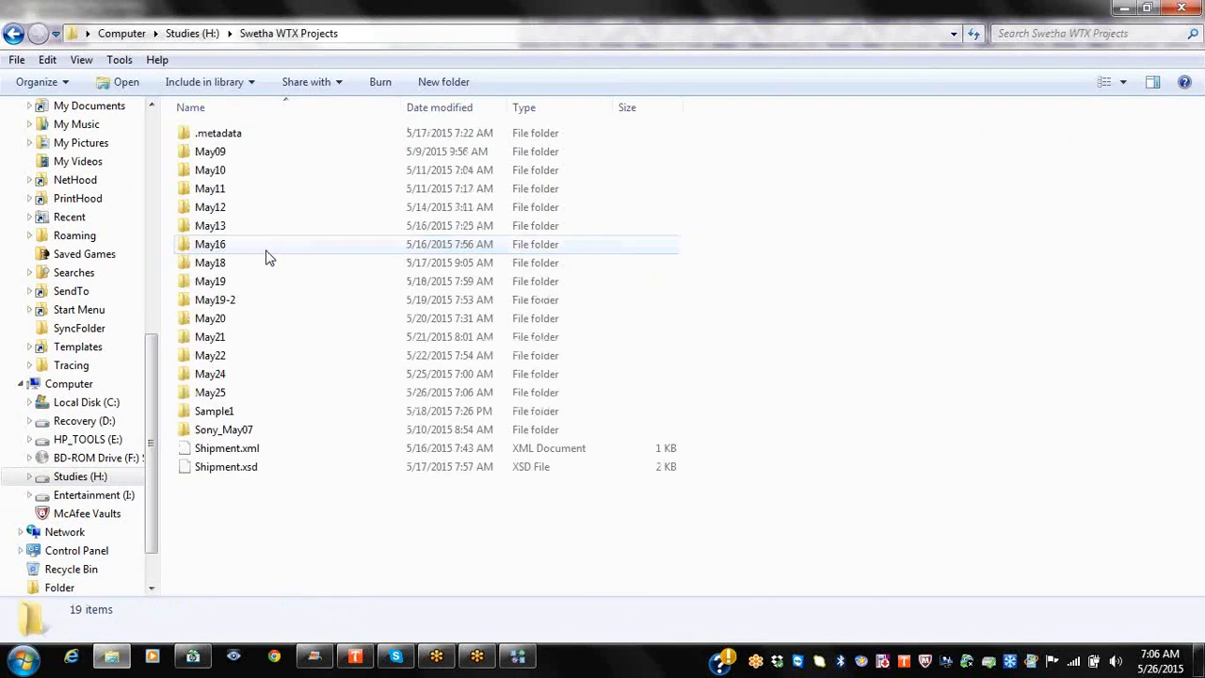
double_click(237, 392)
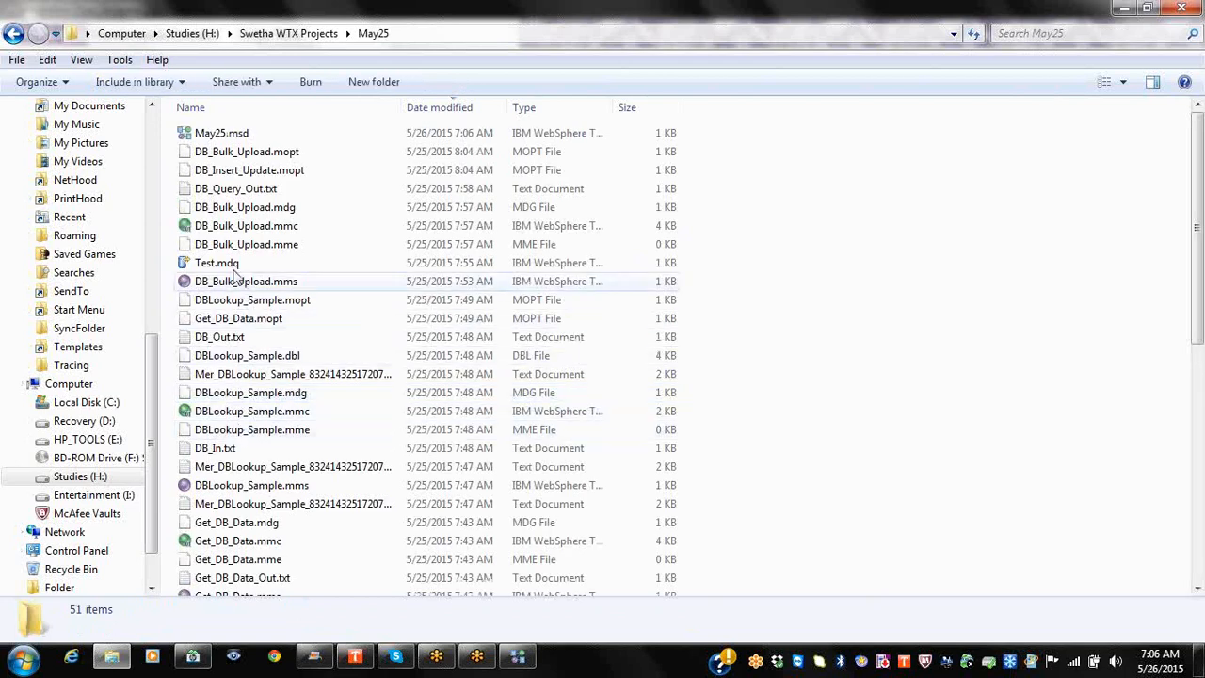
left_click(245, 134)
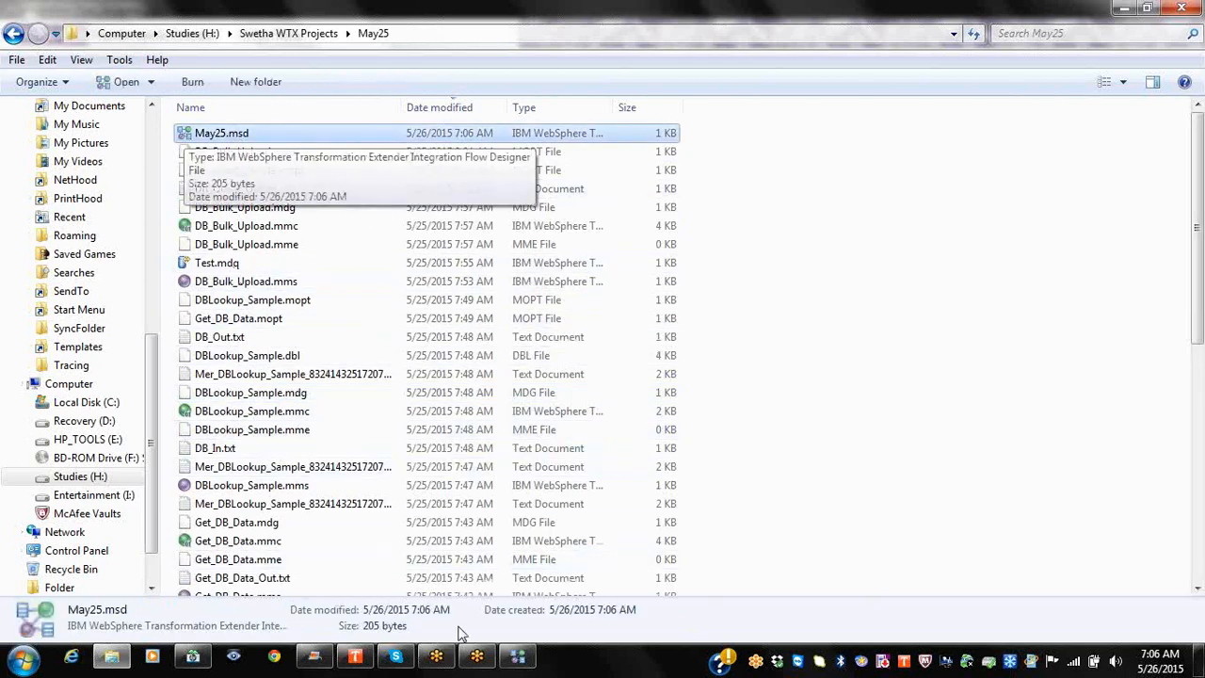
left_click(520, 659)
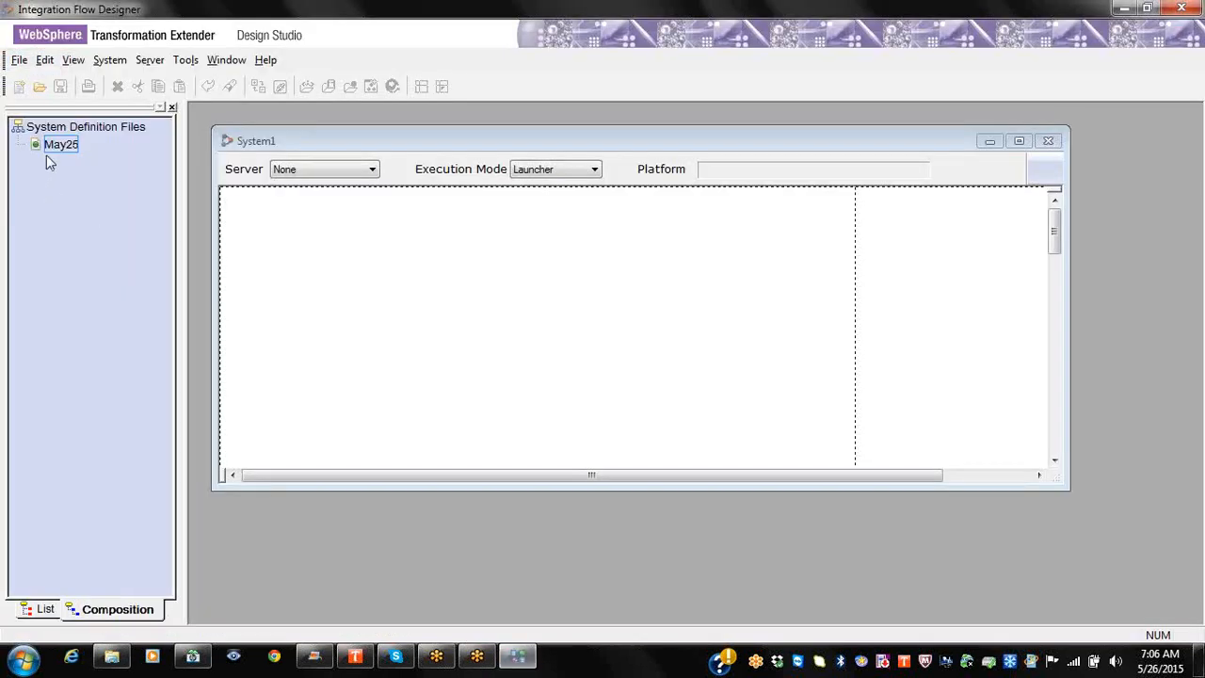
Step: Show May25's servers and systems in the List view and select System1
right_click(59, 146)
right_click(57, 124)
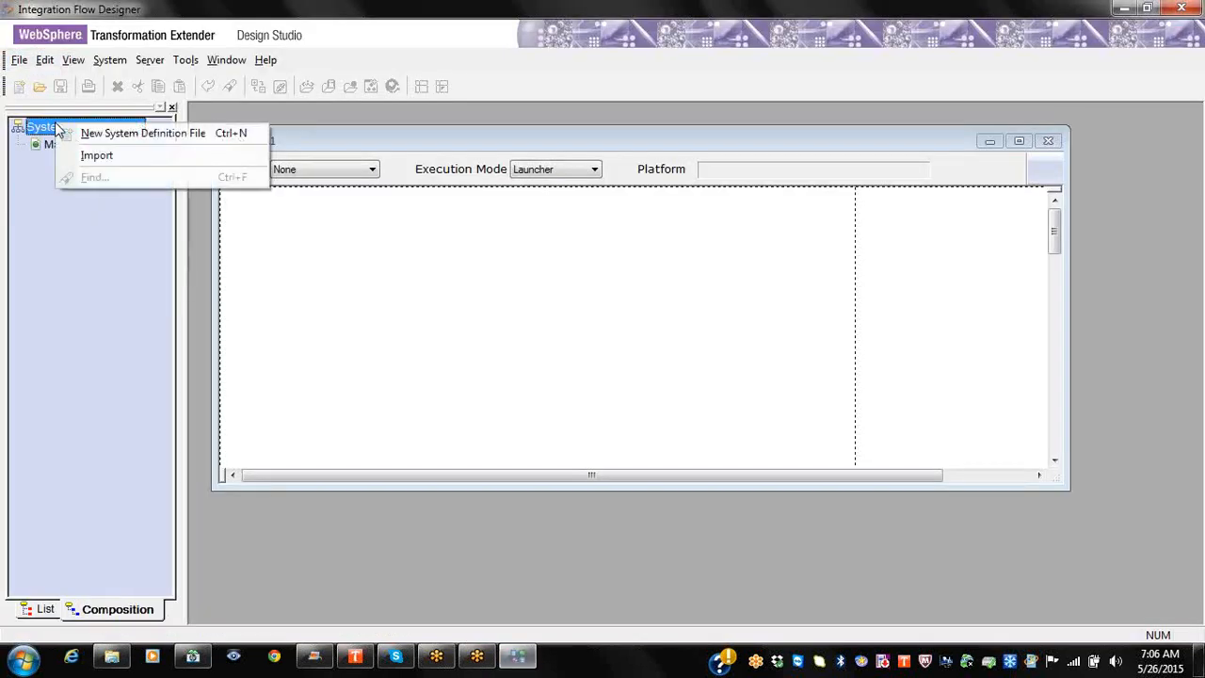
left_click(54, 610)
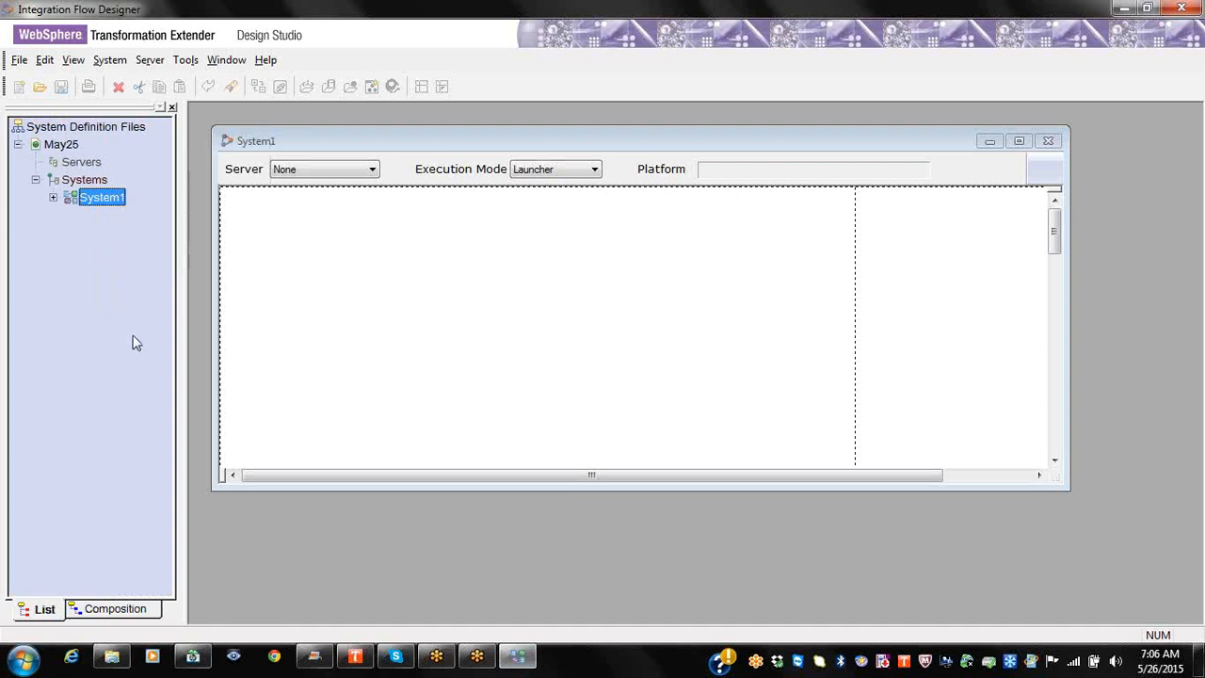
left_click(96, 609)
left_click(45, 609)
left_click(91, 166)
left_click(96, 181)
left_click(83, 163)
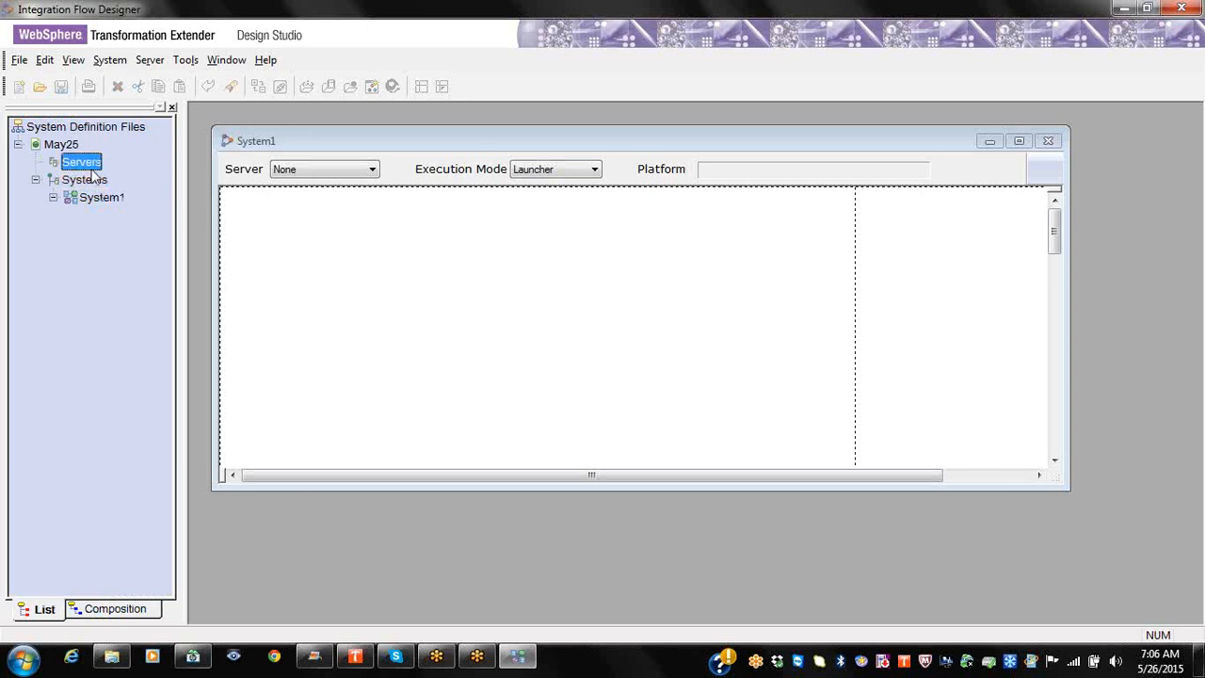
left_click(72, 202)
Step: Rename System1 to MainMaps
right_click(92, 195)
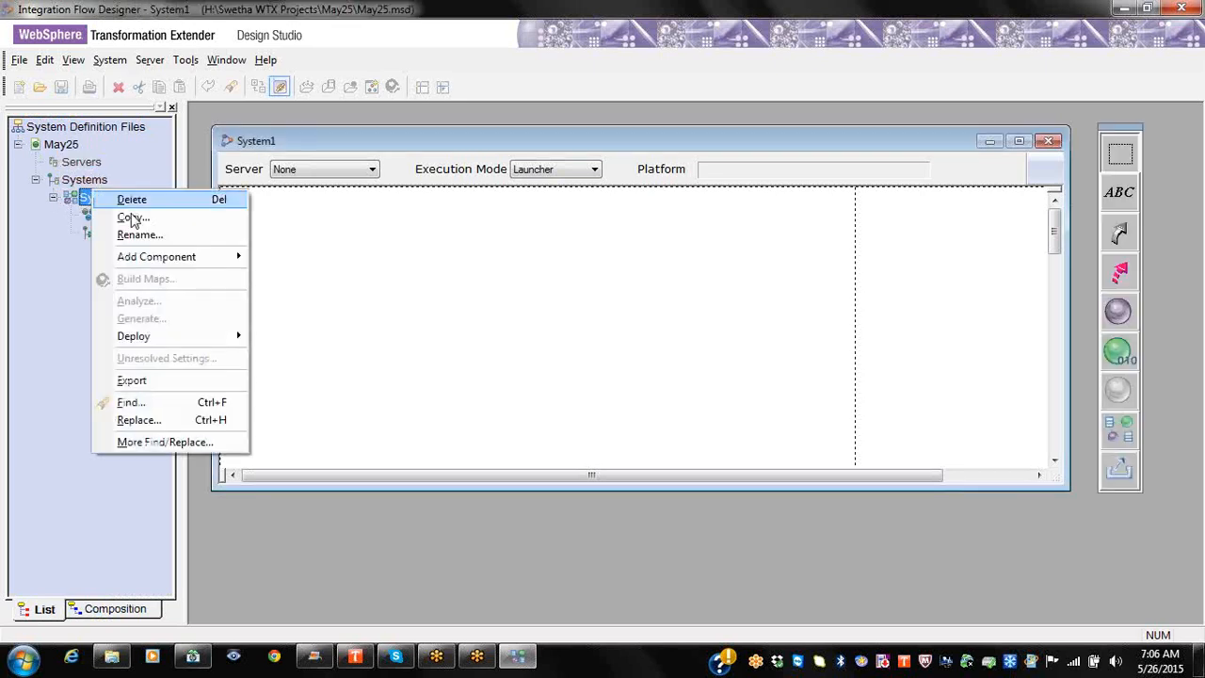
left_click(137, 236)
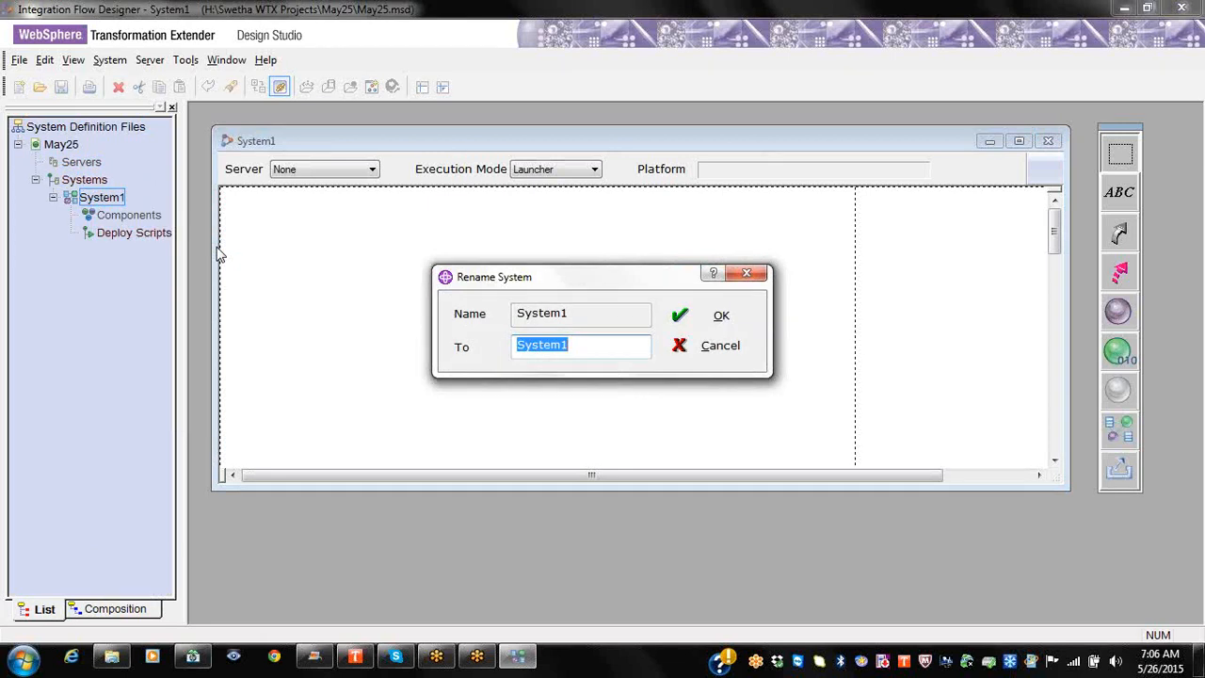
type("MainMaps")
key("Return")
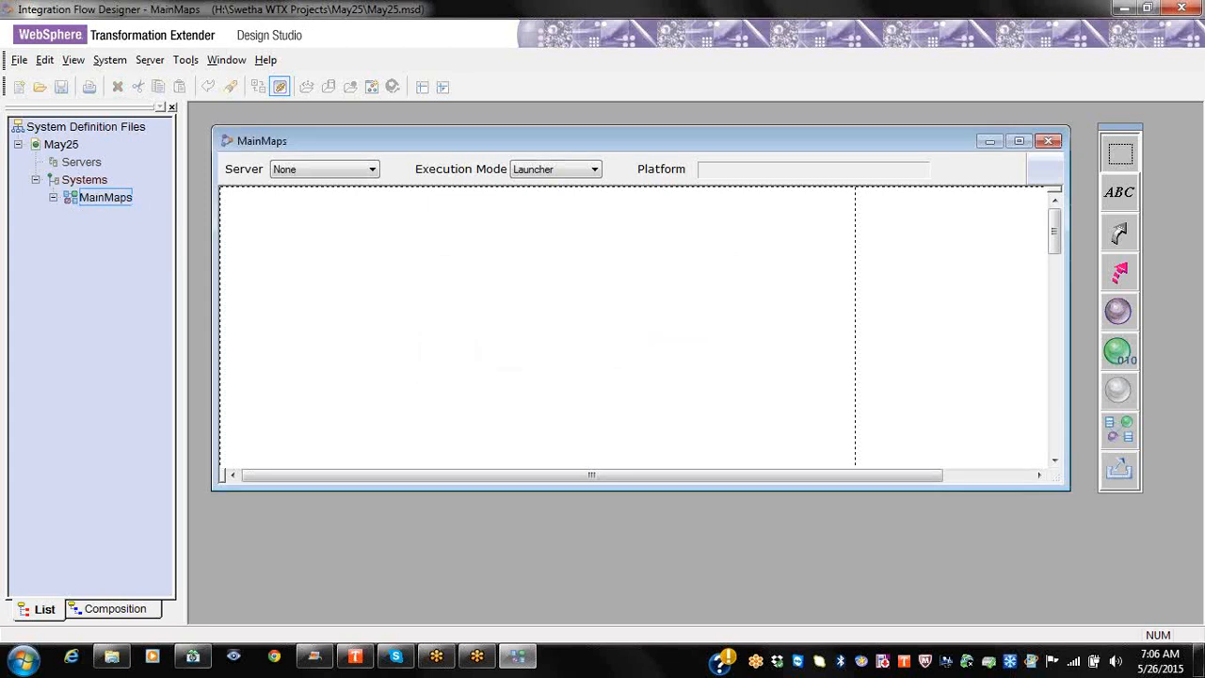
Step: Add a second system named Runmaps under Systems
right_click(106, 180)
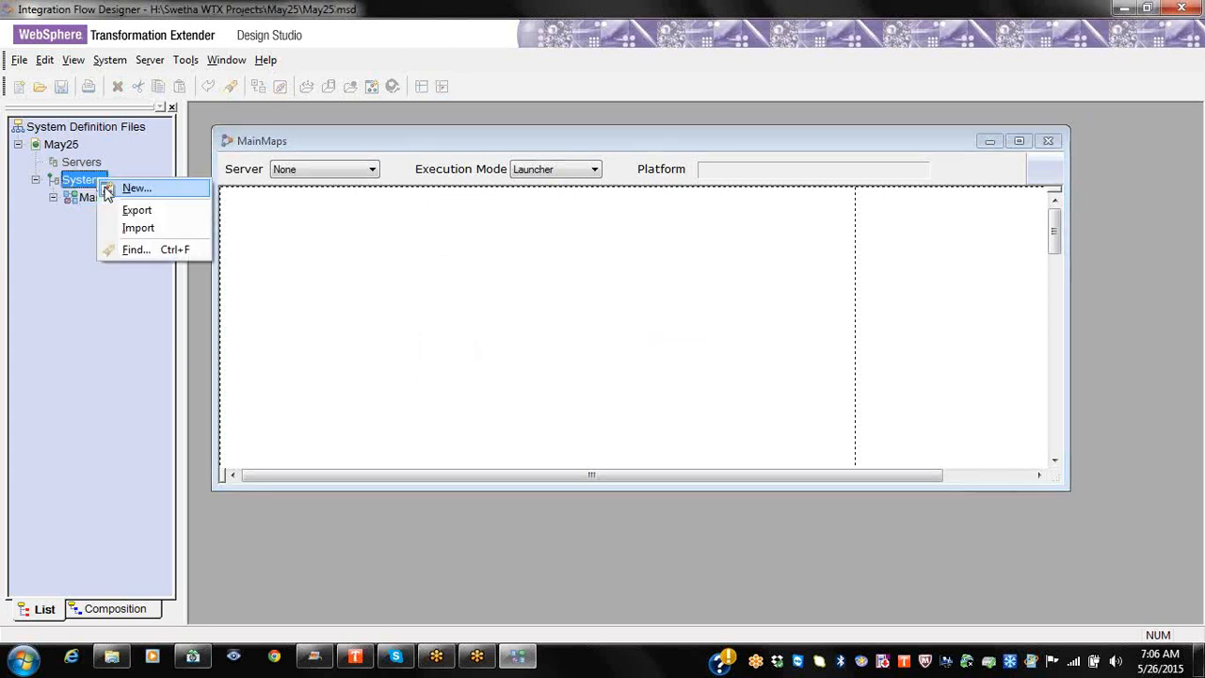
left_click(129, 186)
type("Ru")
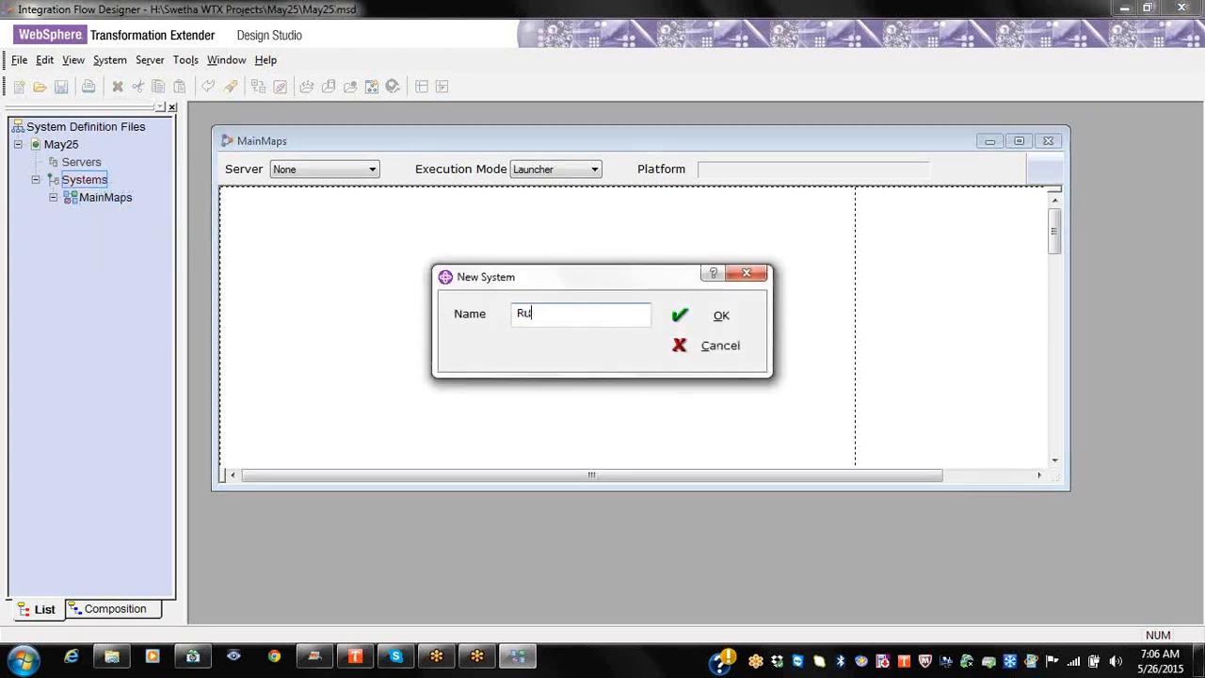
type("nmaps")
key("Return")
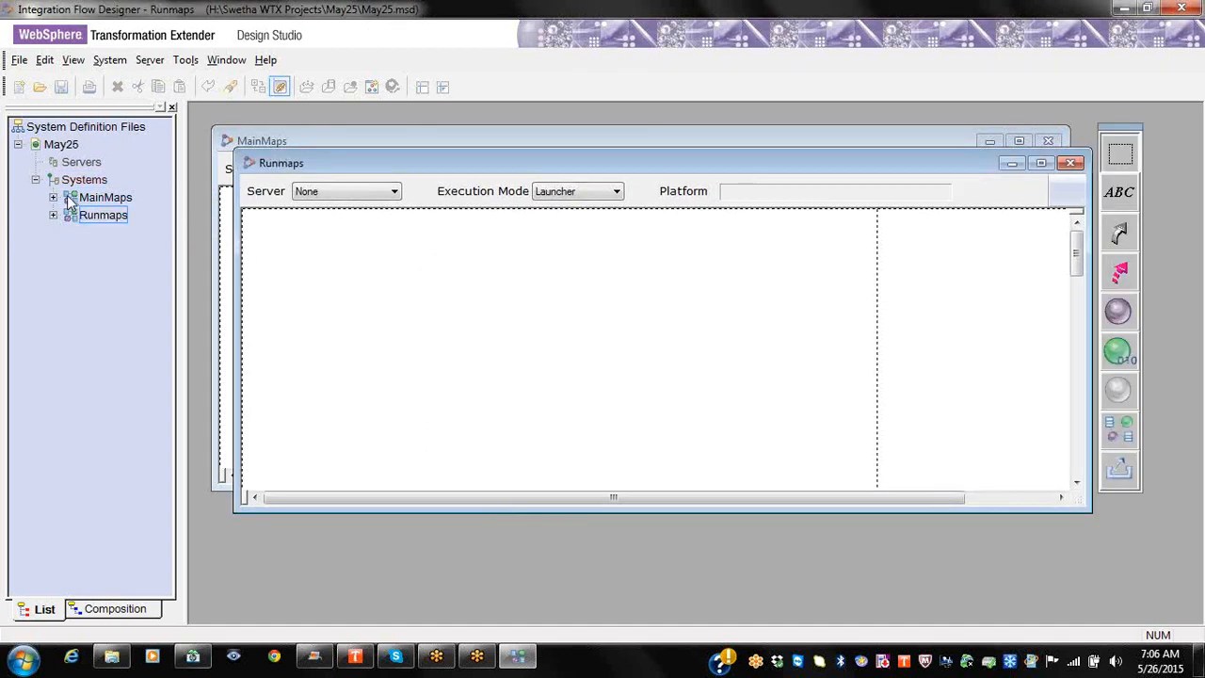
left_click(75, 166)
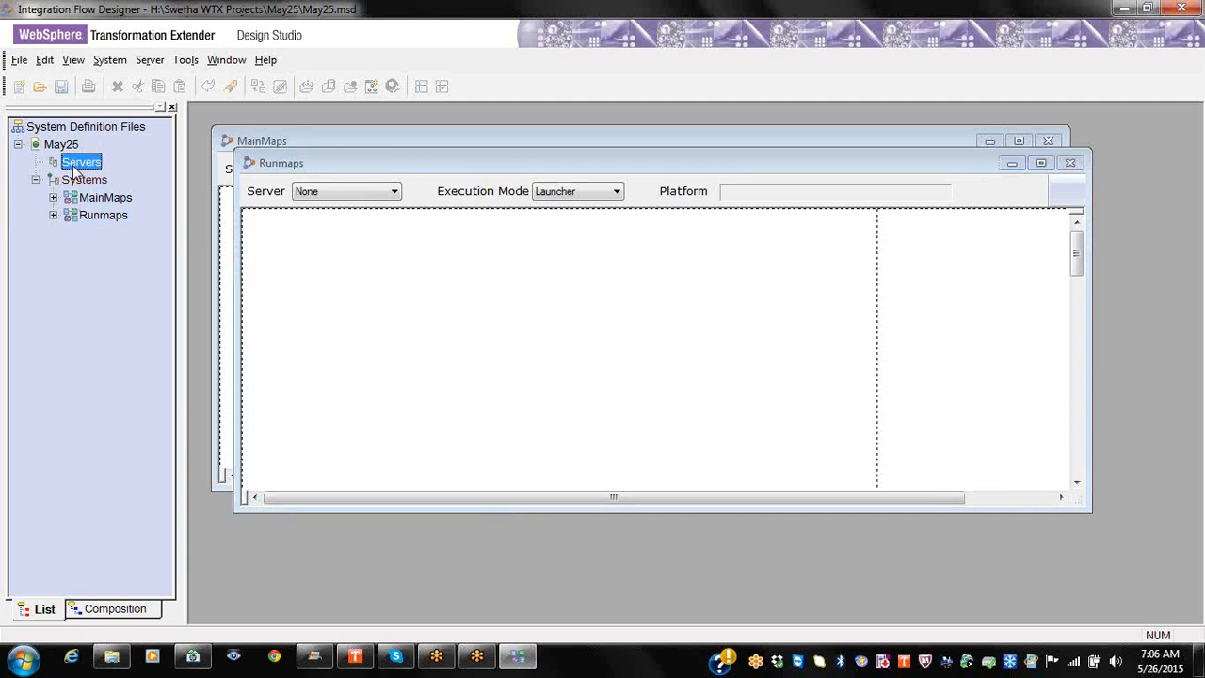
Step: Add a server named UAT under Servers with platform Linux (INTEL processor)
left_click(1071, 163)
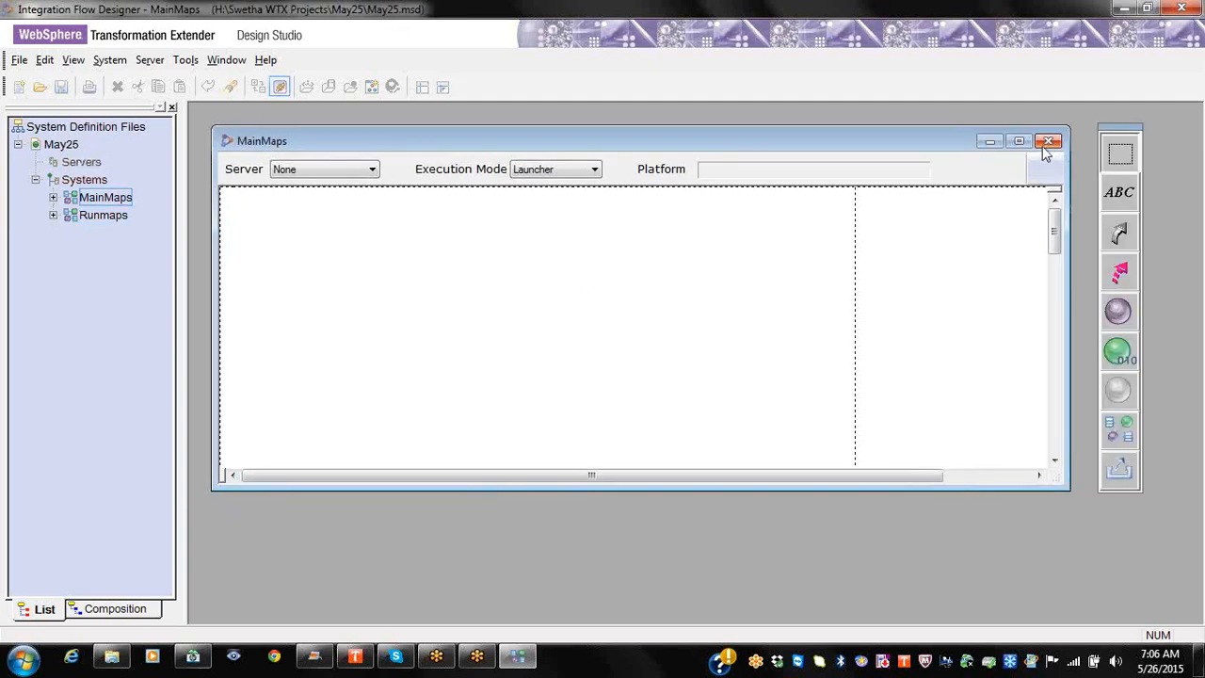
left_click(1047, 142)
right_click(100, 166)
left_click(113, 172)
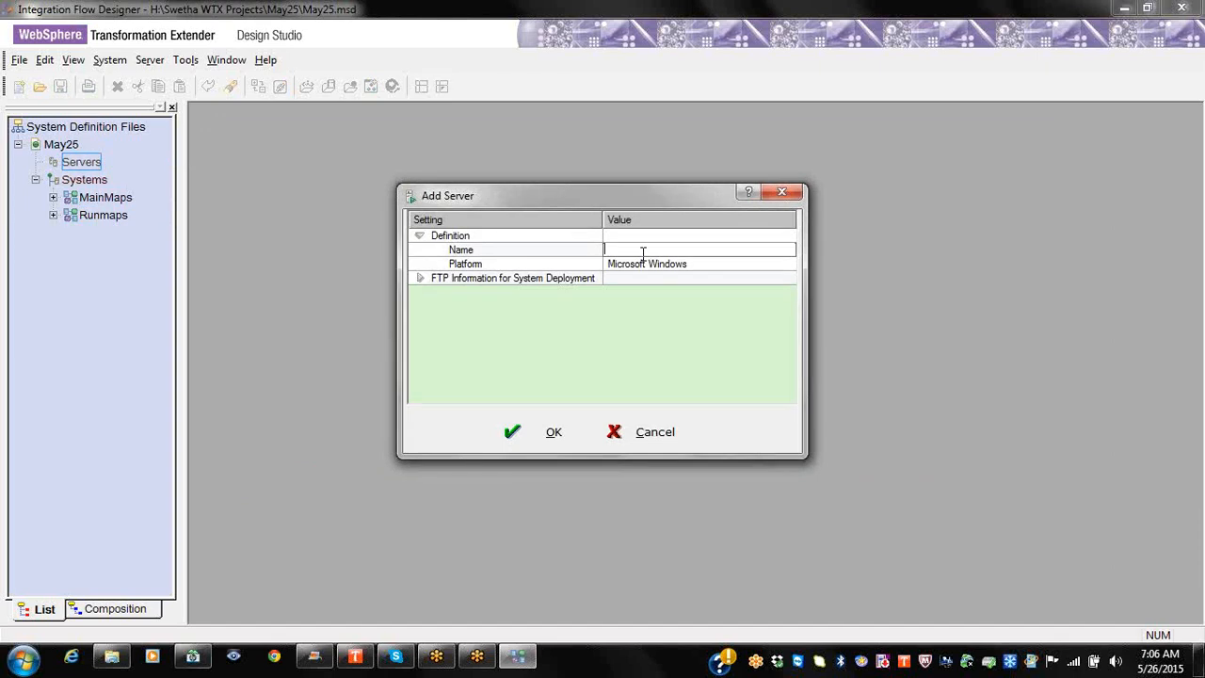
type("JA")
key("Tab")
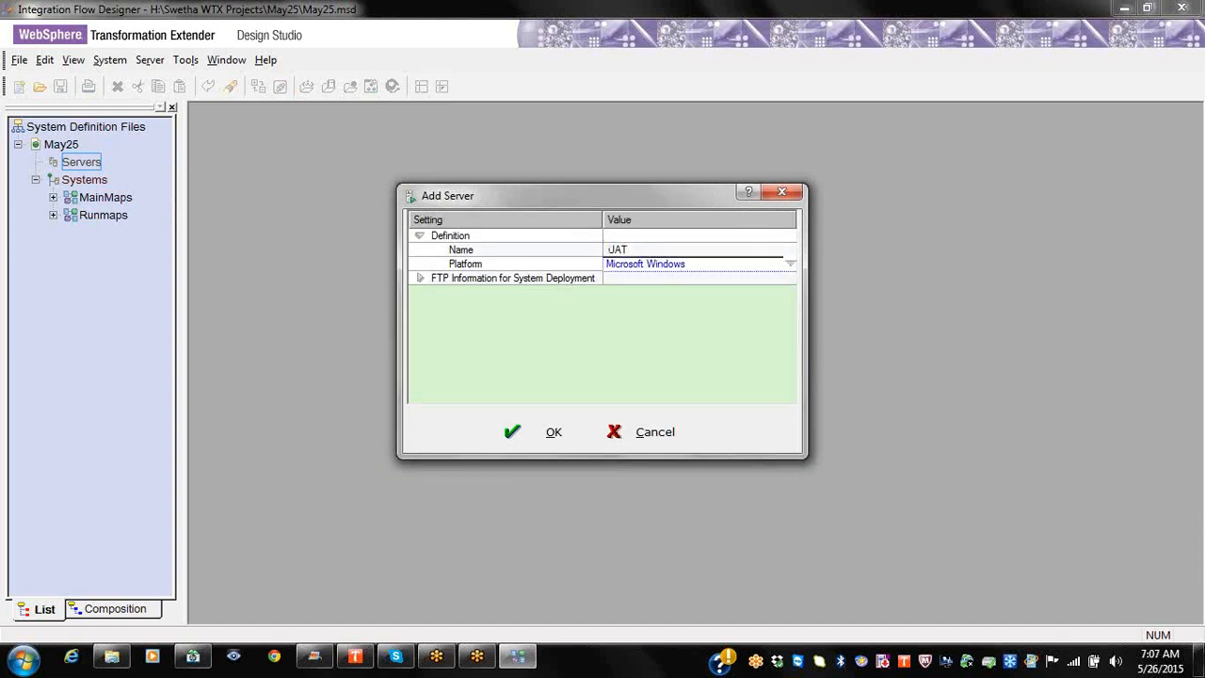
left_click(661, 267)
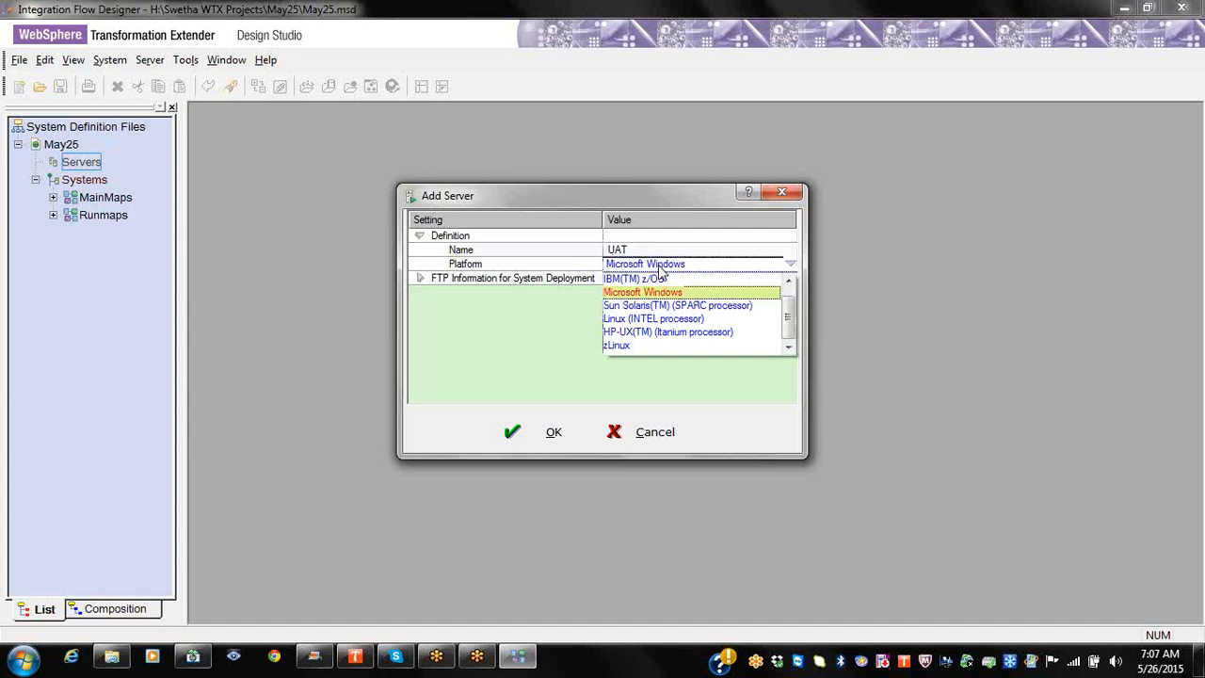
left_click(700, 320)
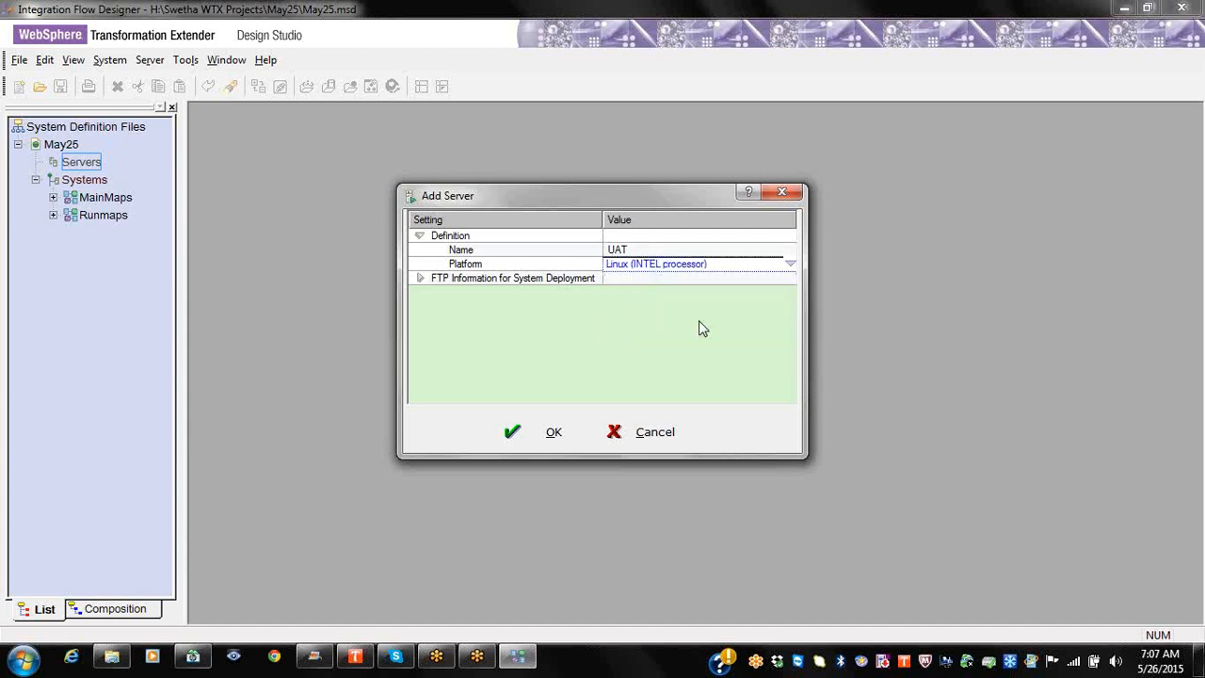
Step: Fill in UAT's FTP user ID, password and IP address 1.1.1.1, and confirm
right_click(576, 283)
left_click(607, 294)
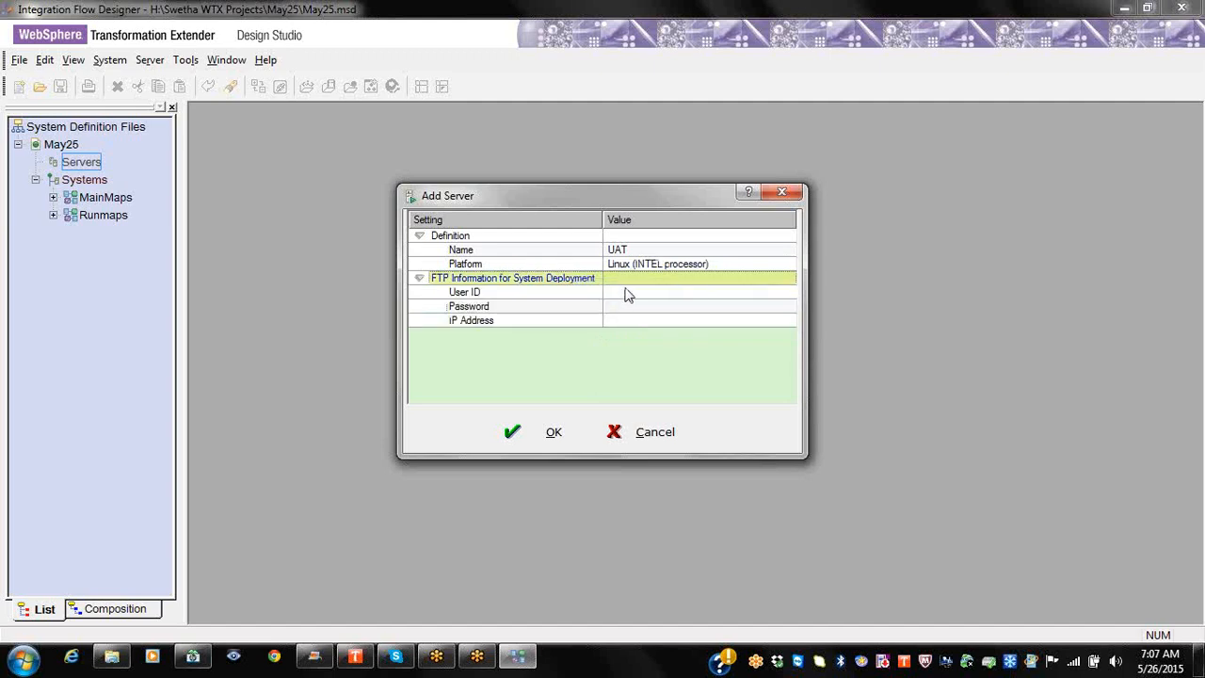
left_click(626, 290)
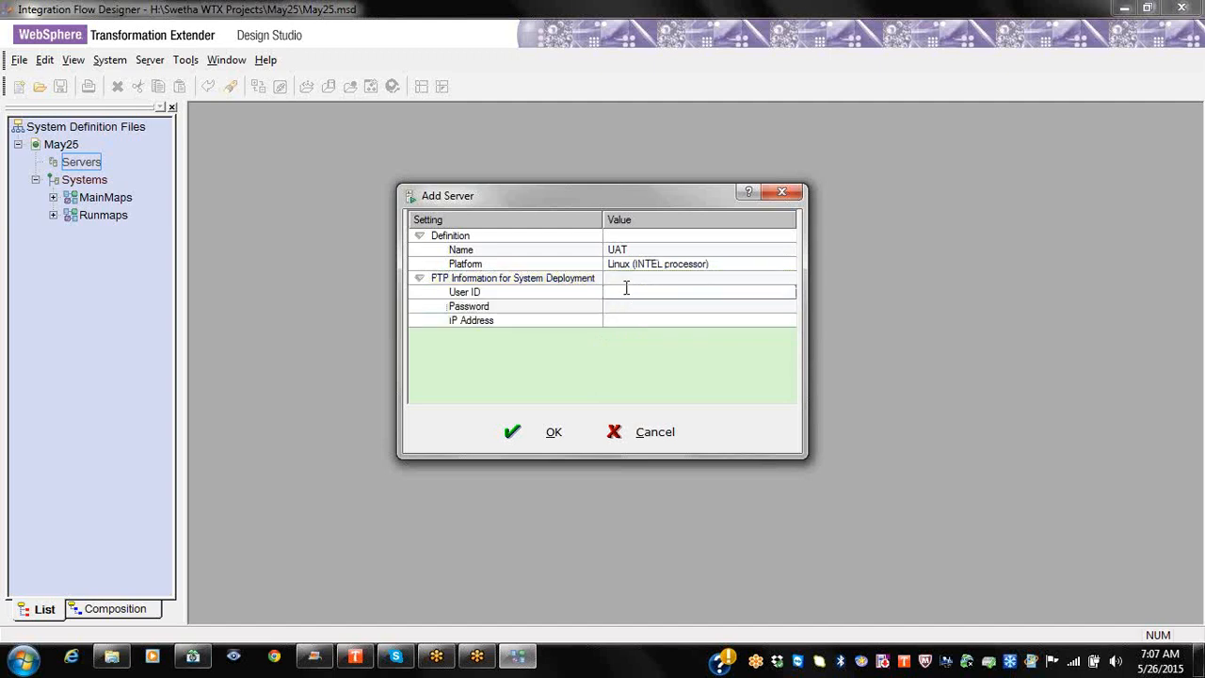
type("te")
key("Tab")
type("test")
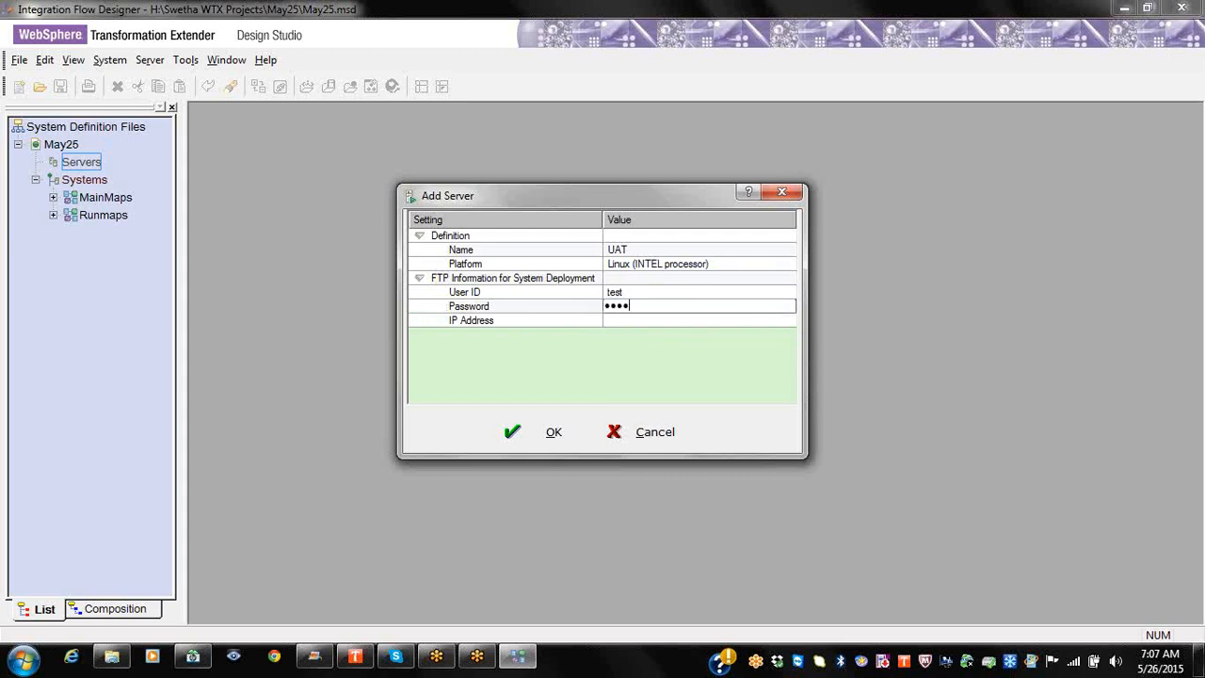
key("Tab")
type("1.1.1.")
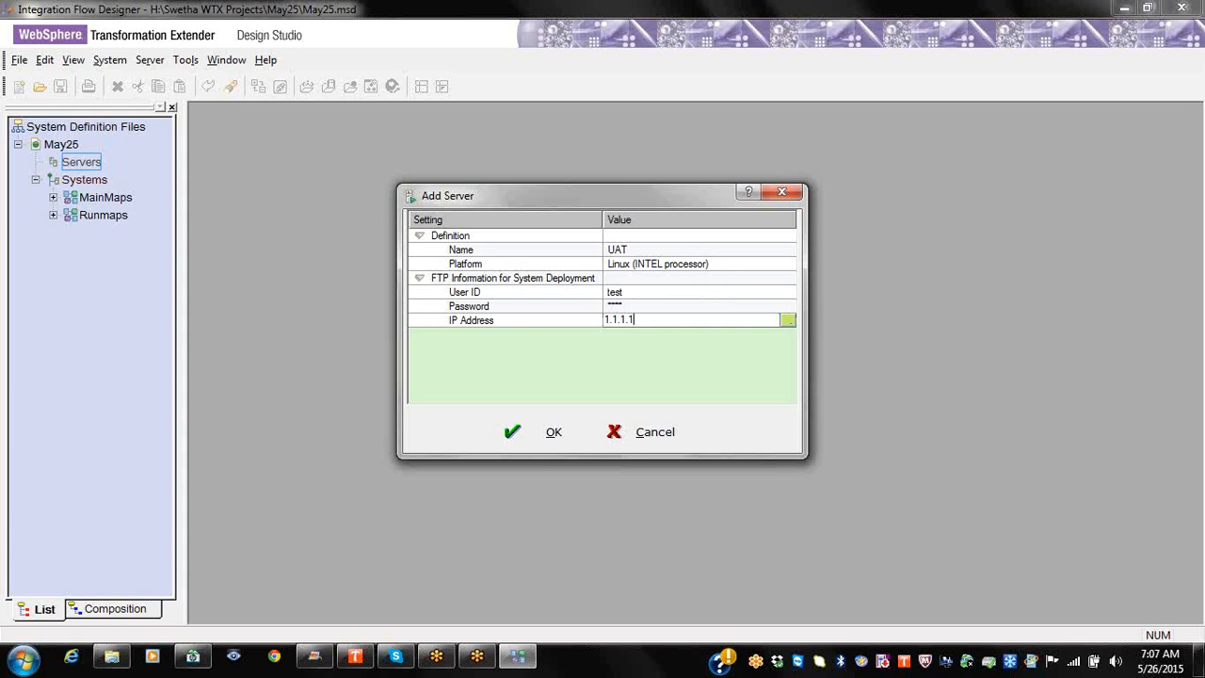
left_click(518, 436)
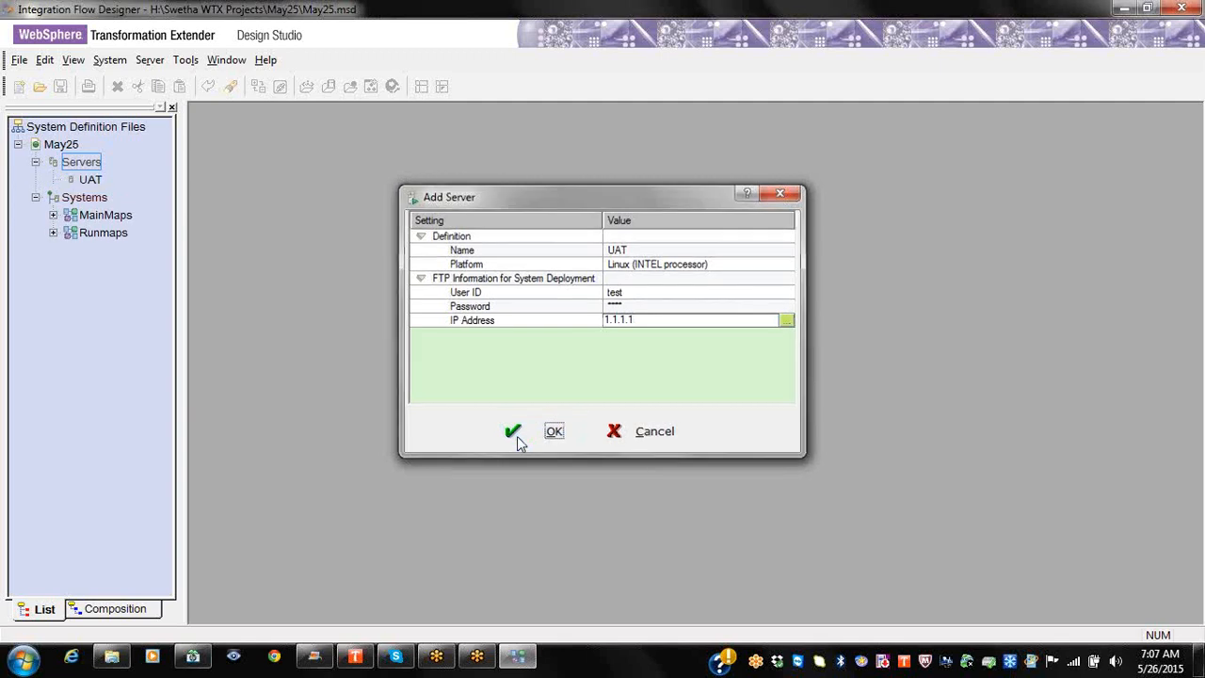
double_click(90, 179)
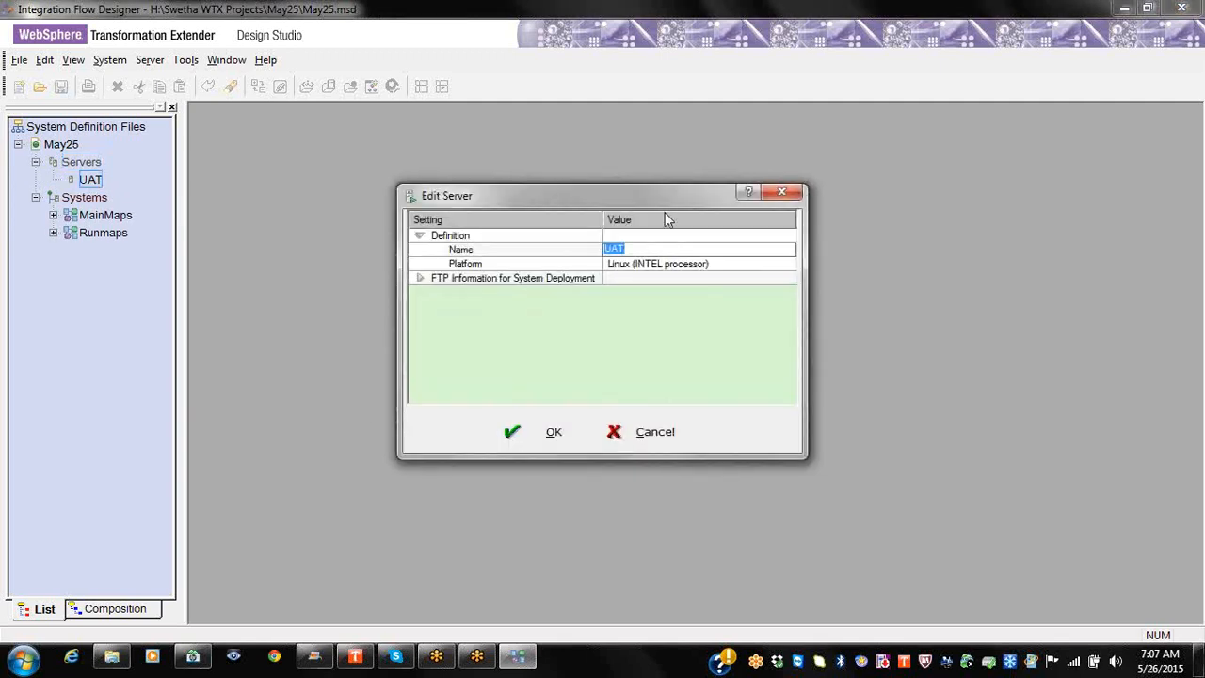
left_click(794, 196)
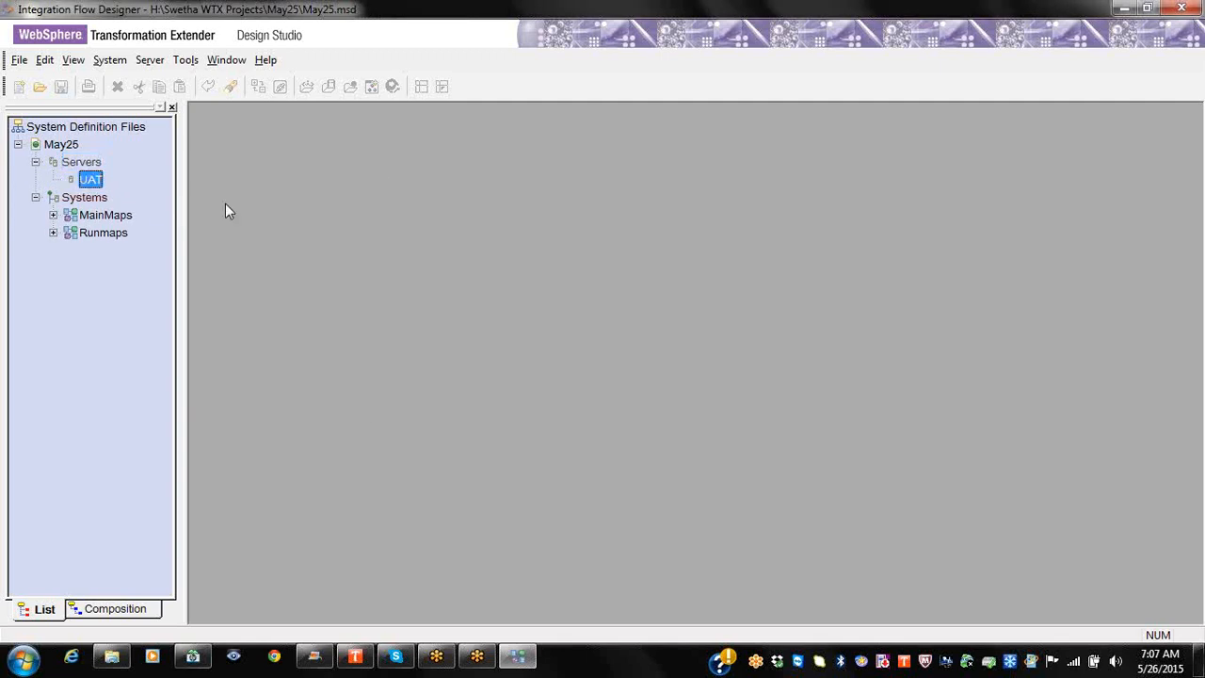
Step: Look through MainMaps' Add Component options and expand MainMaps to show Components and Deploy Scripts
right_click(103, 217)
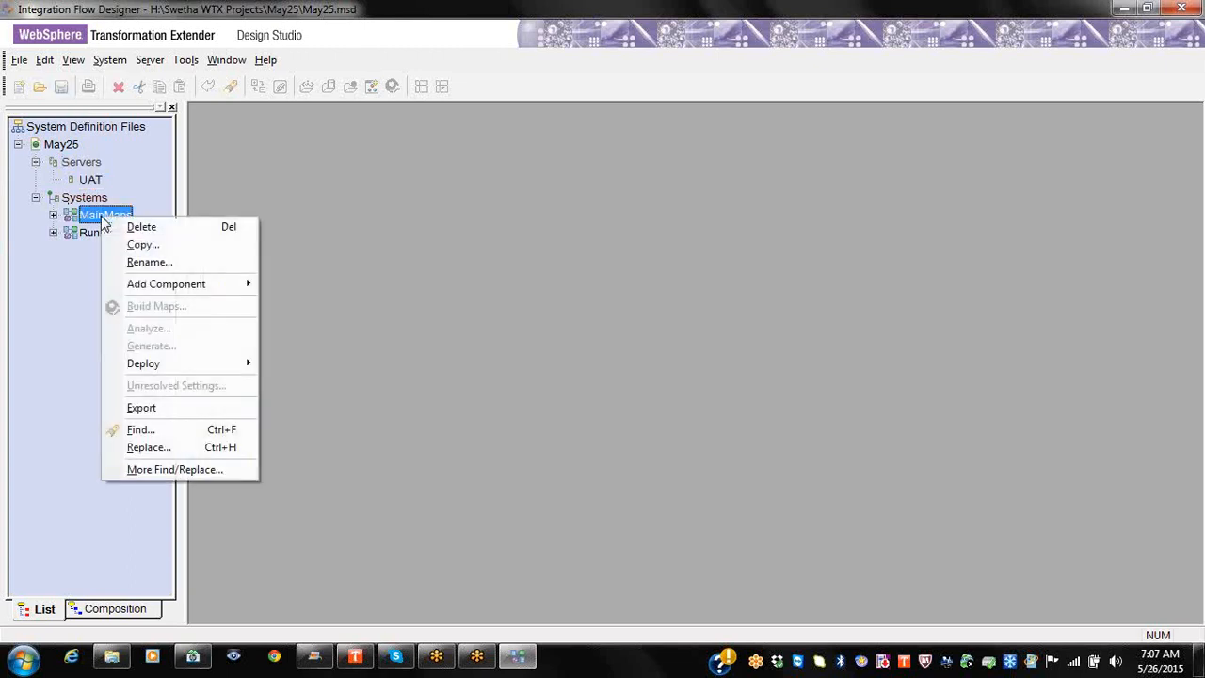
left_click(92, 215)
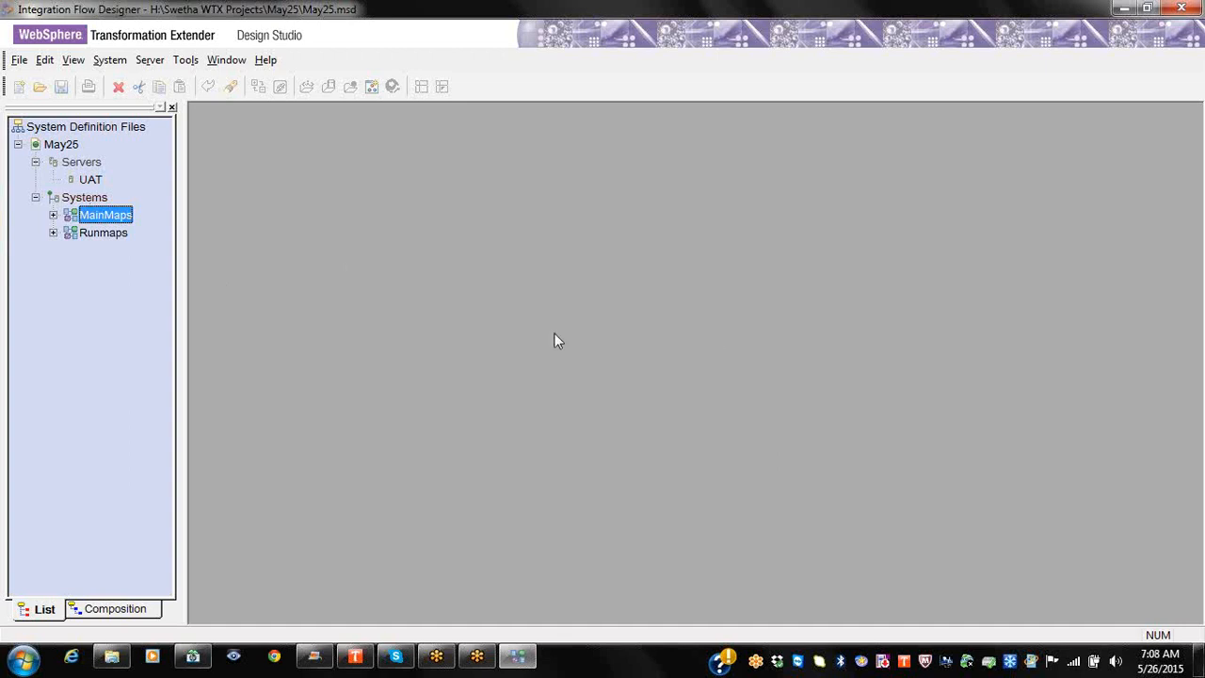
right_click(112, 216)
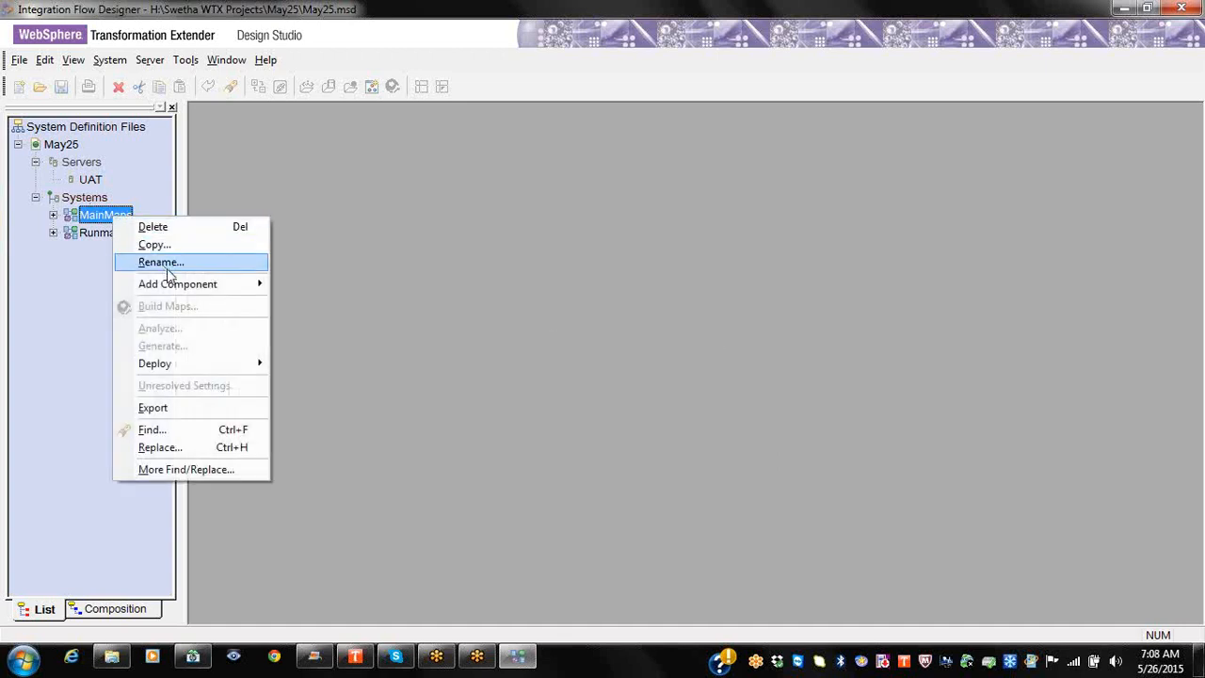
mouse_move(181, 287)
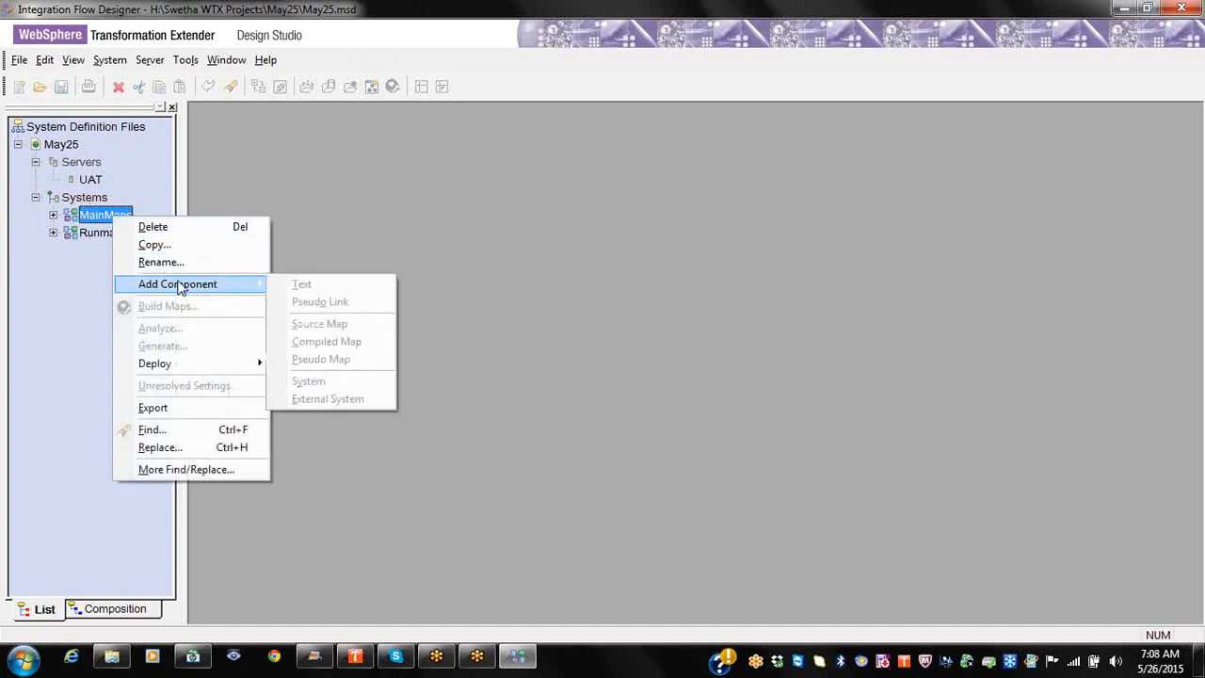
left_click(98, 226)
left_click(54, 215)
right_click(104, 233)
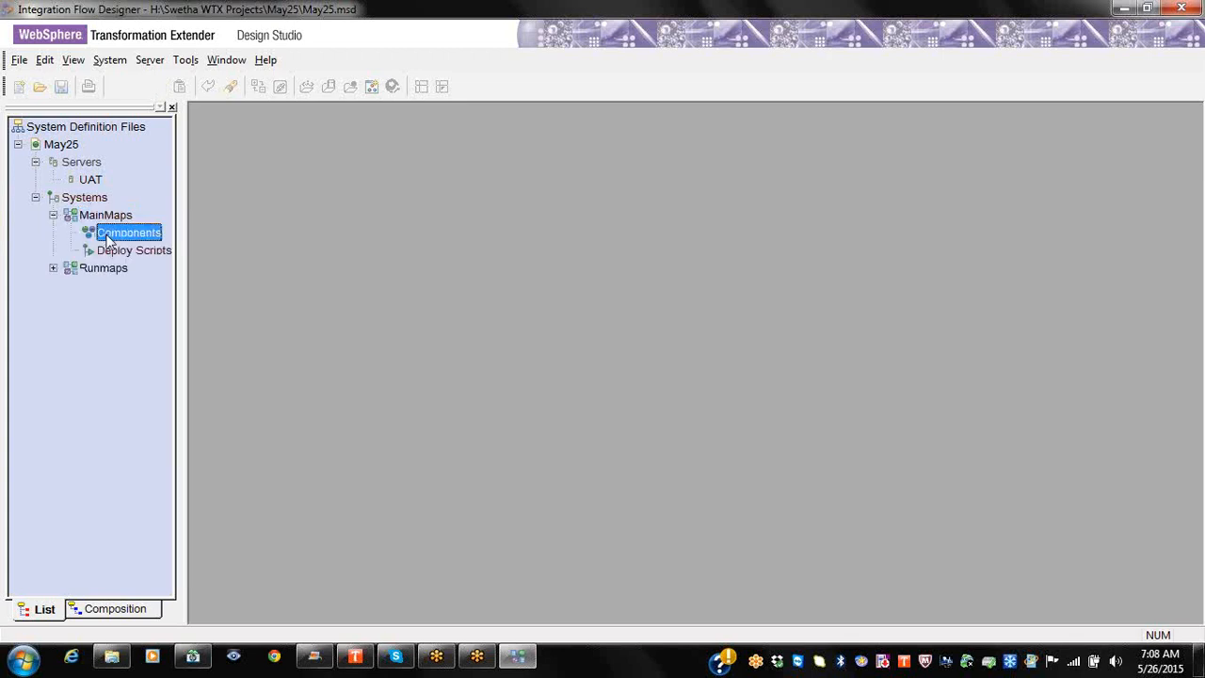
right_click(99, 218)
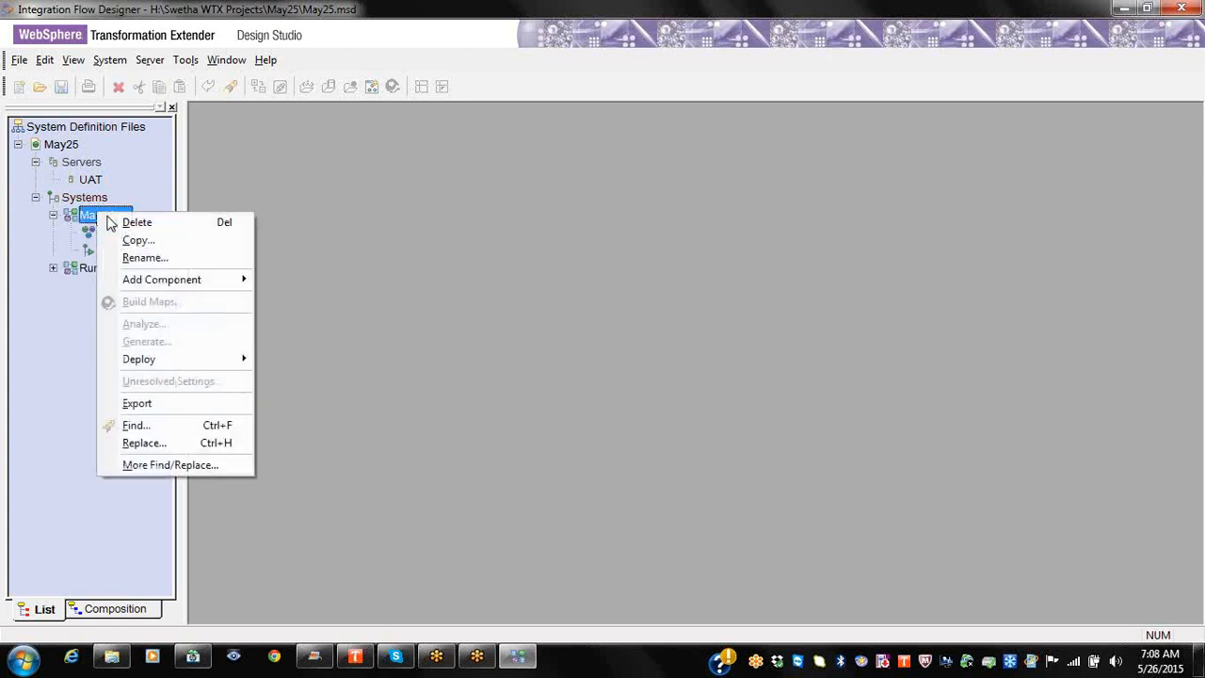
mouse_move(207, 290)
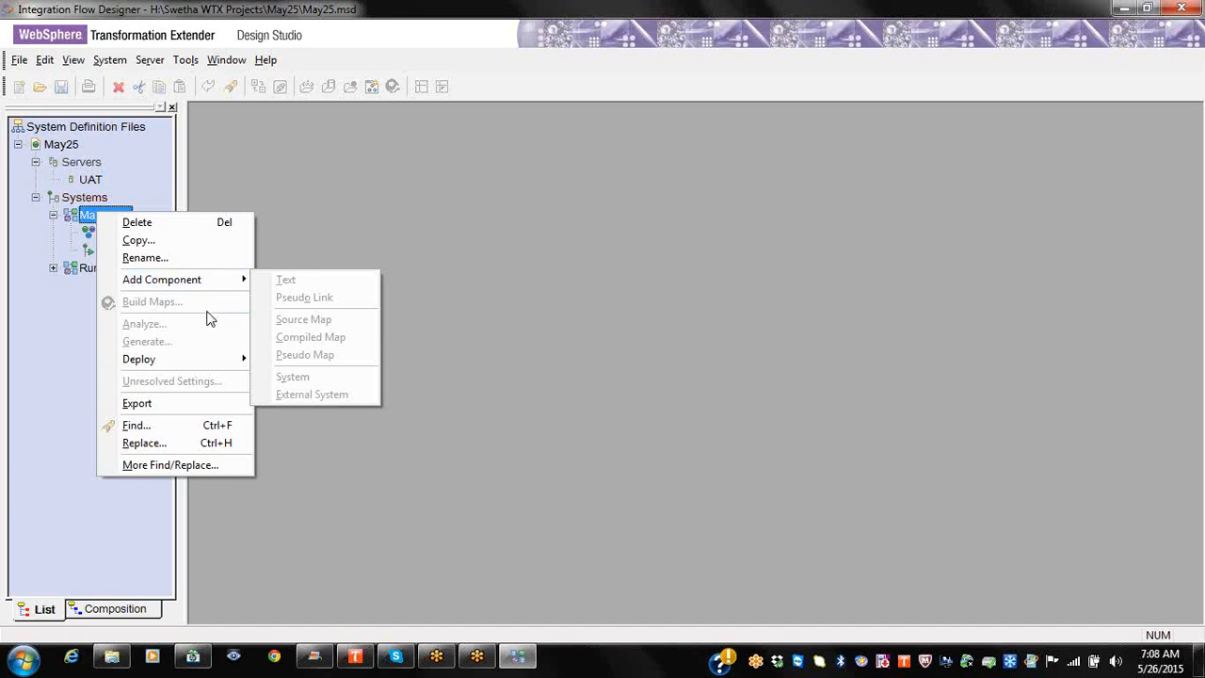
left_click(96, 202)
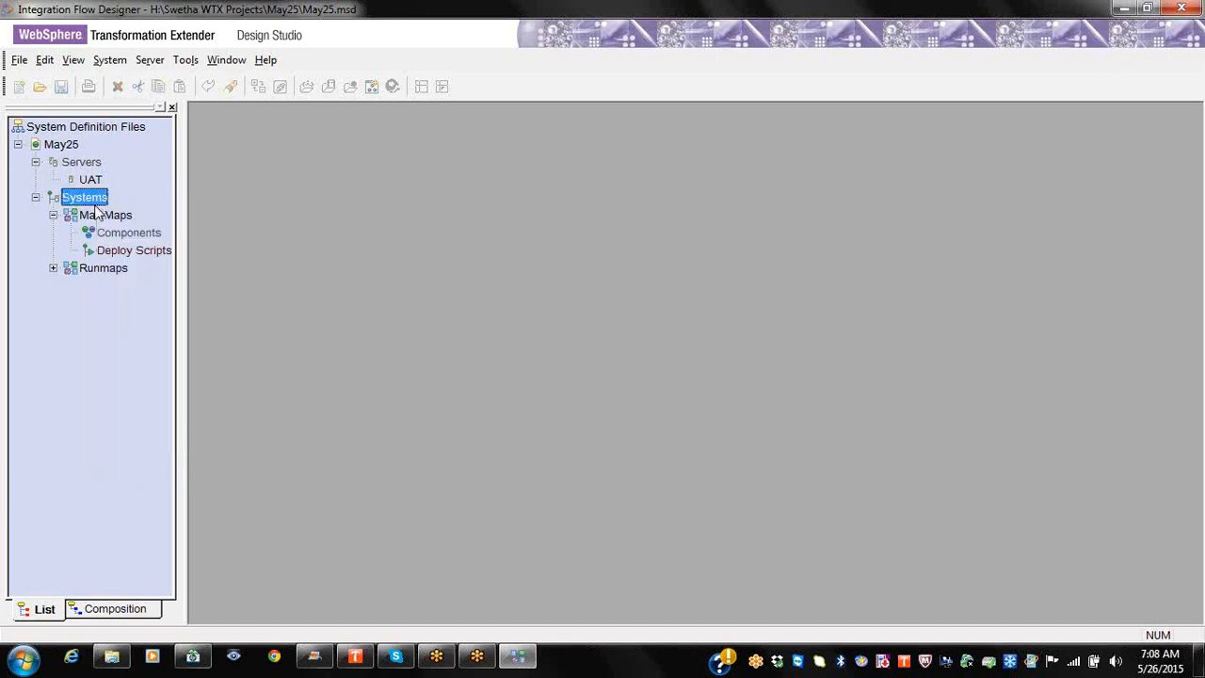
Step: Review the action menus for the Components, Systems and MainMaps nodes
right_click(120, 238)
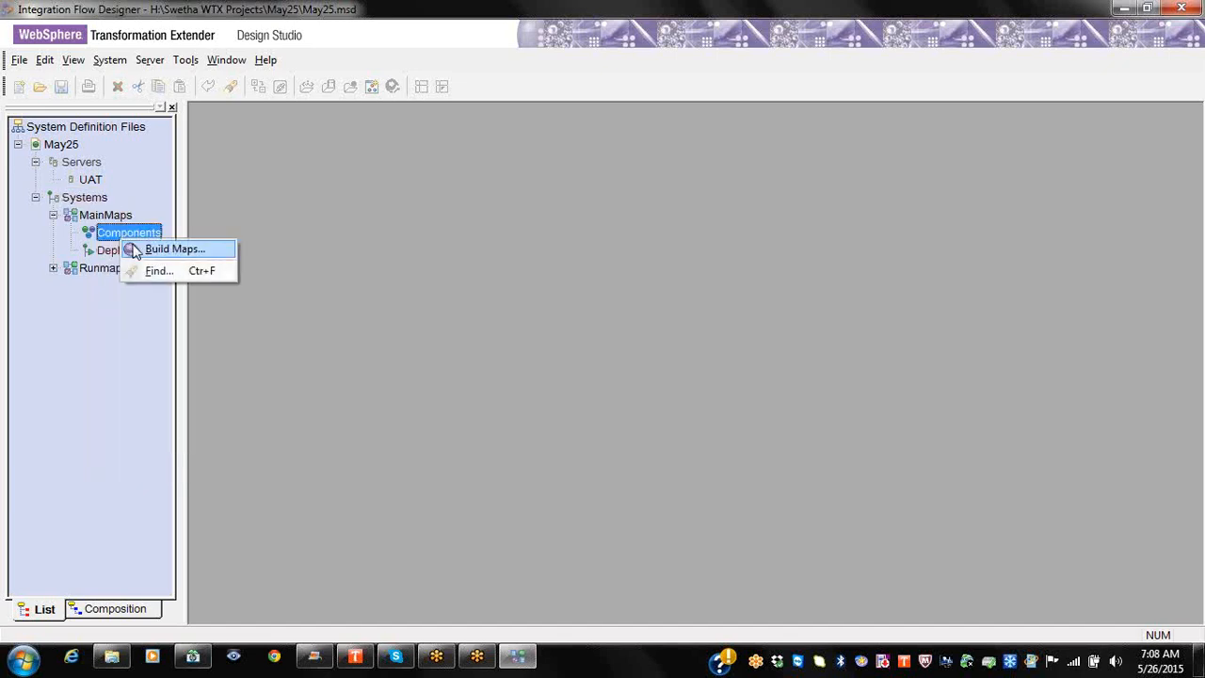
right_click(91, 198)
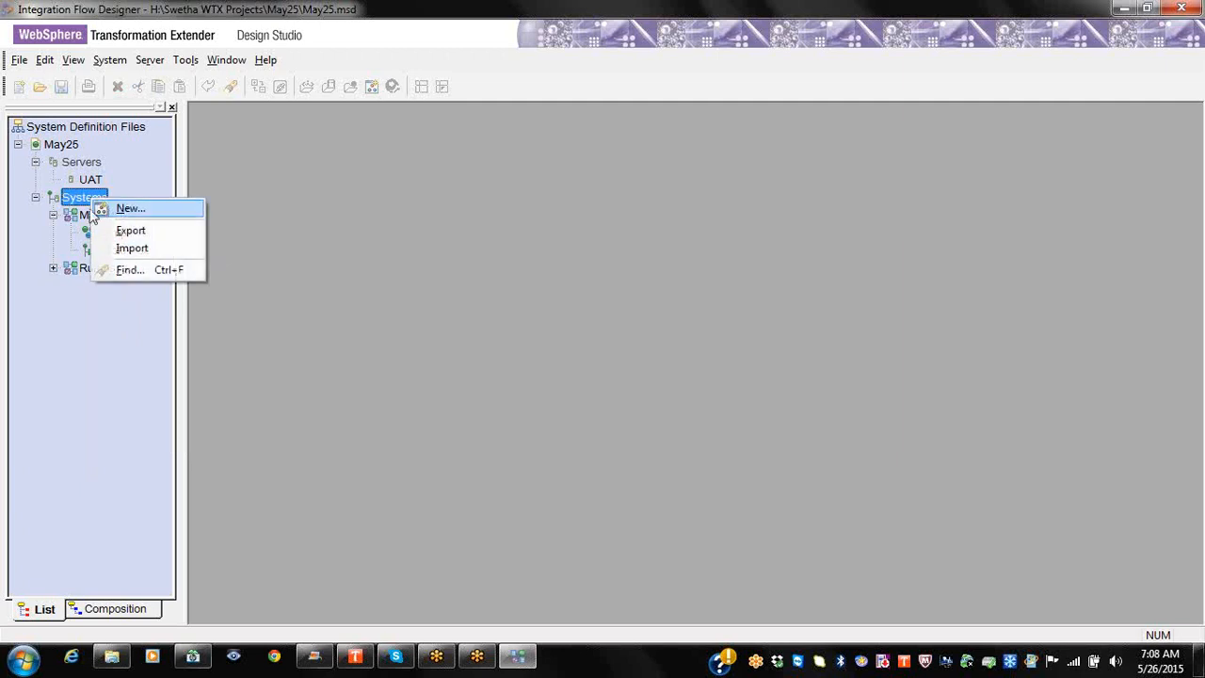
right_click(66, 216)
mouse_move(119, 288)
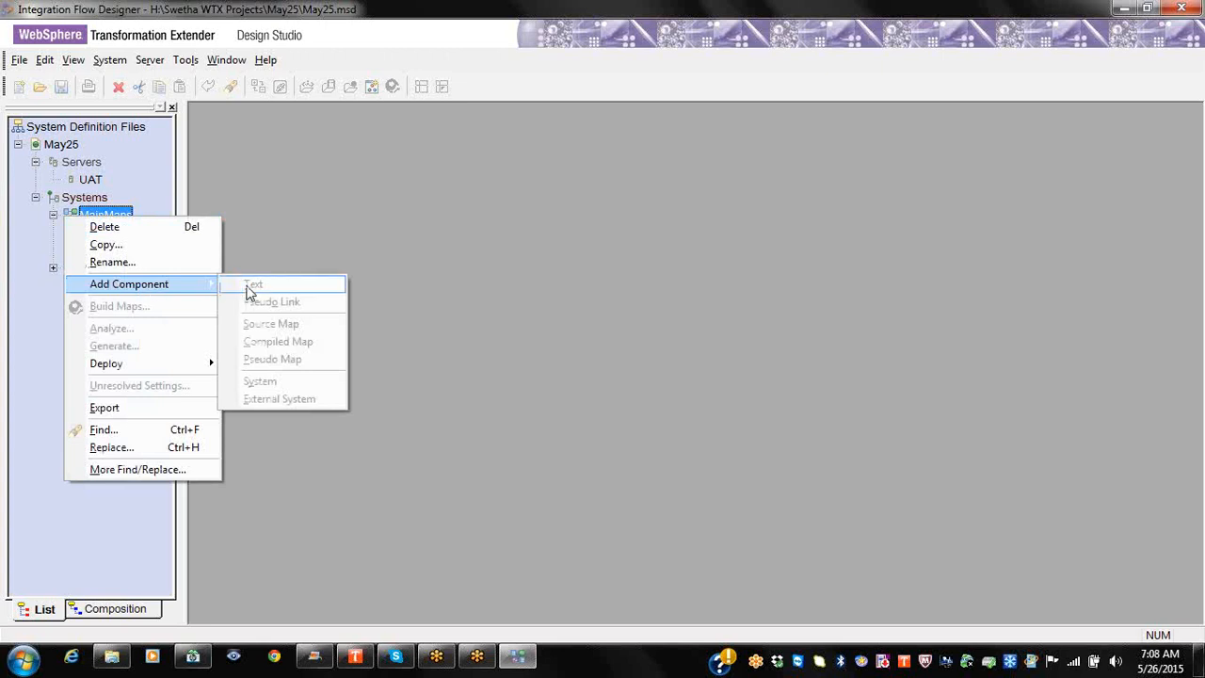
left_click(70, 85)
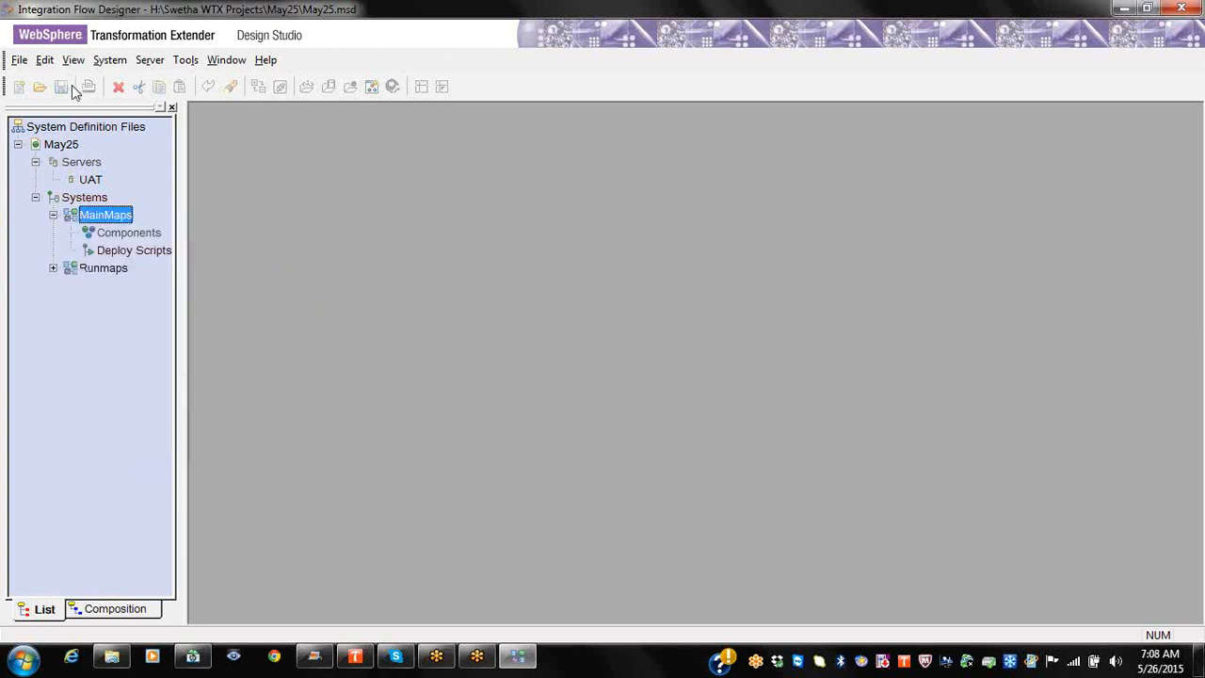
right_click(115, 224)
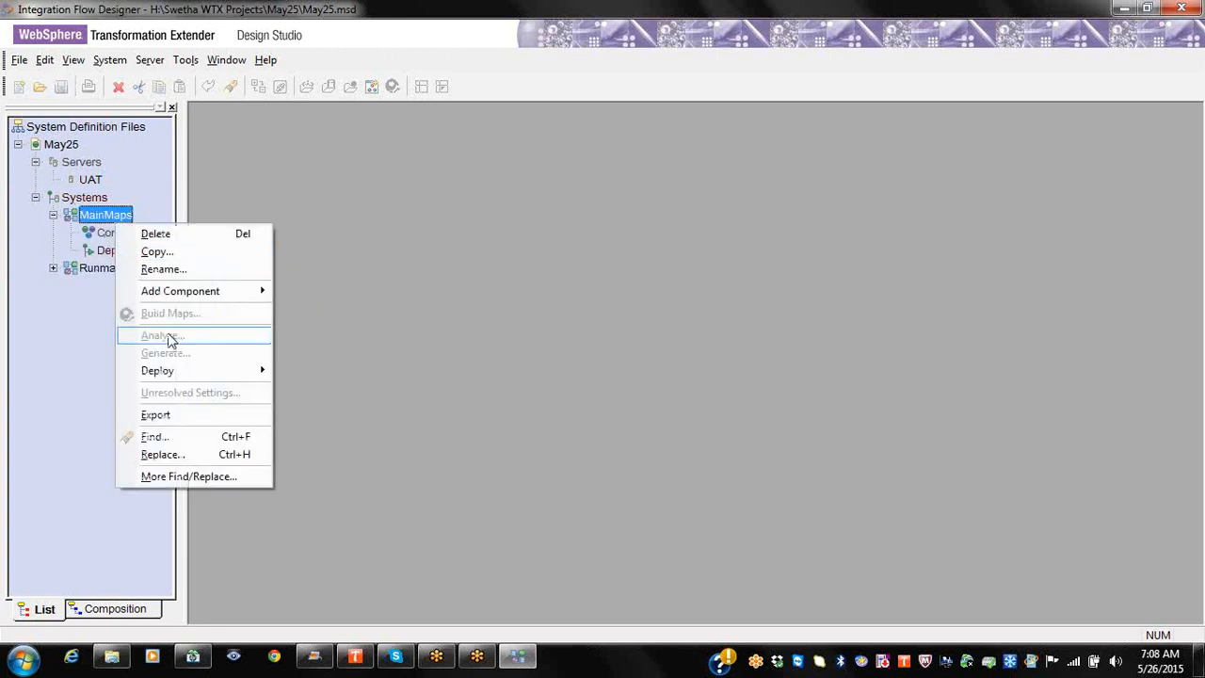
mouse_move(197, 299)
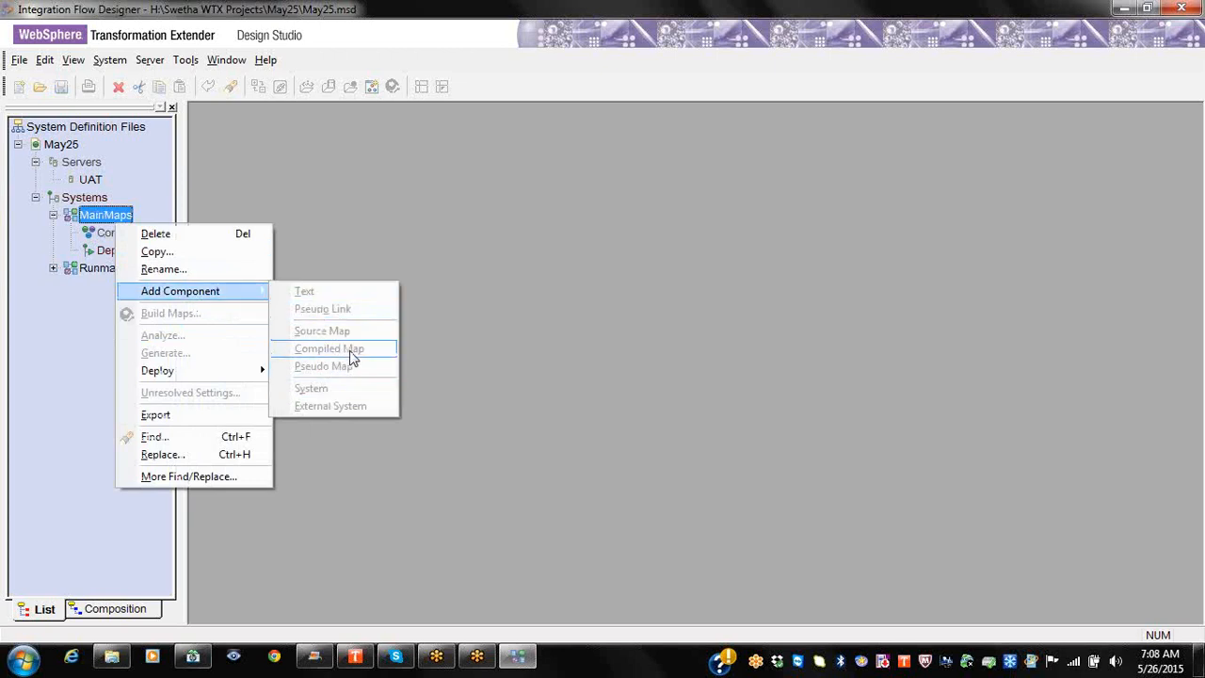
Step: Re-save May25.msd and close Integration Flow Designer
left_click(63, 91)
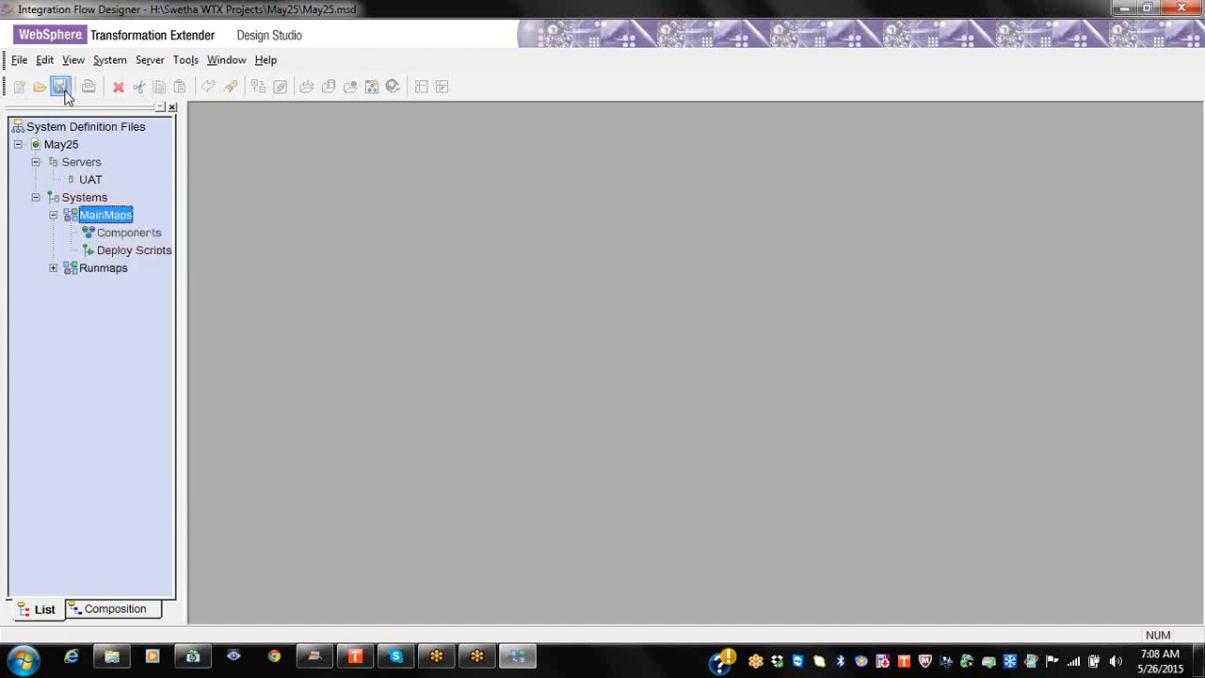
right_click(118, 217)
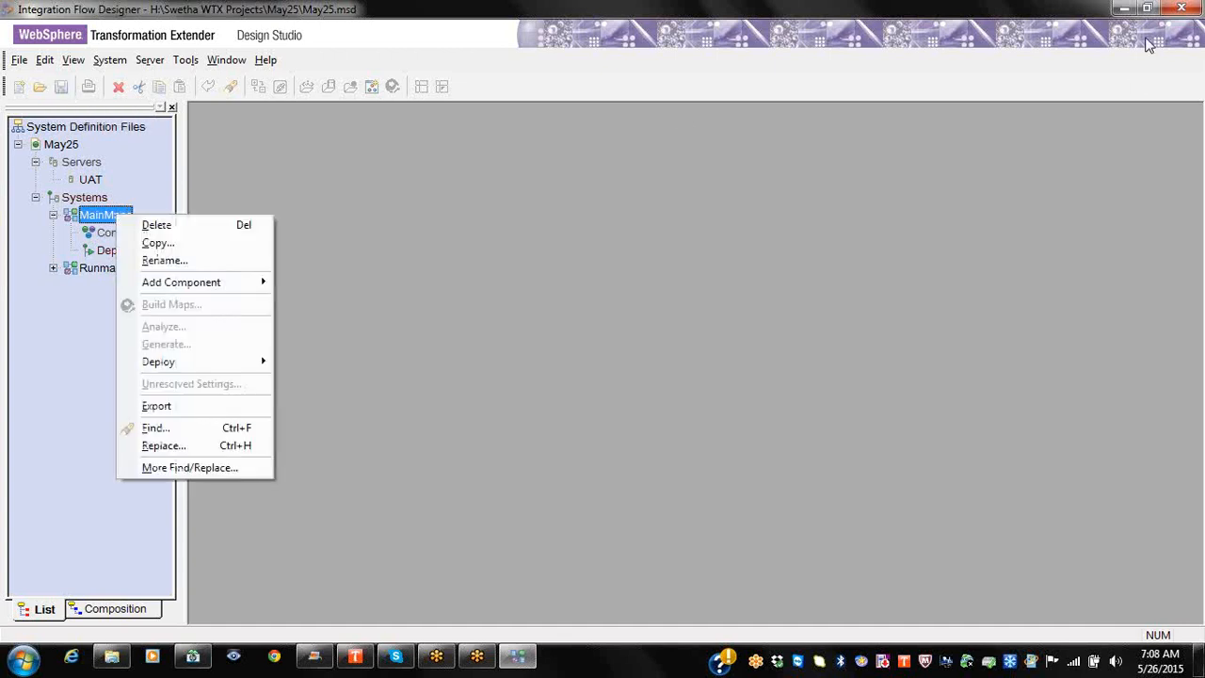
left_click(1182, 11)
Step: Try reopening May25.msd directly from the folder, dismissing the could-not-open errors
left_click(1181, 11)
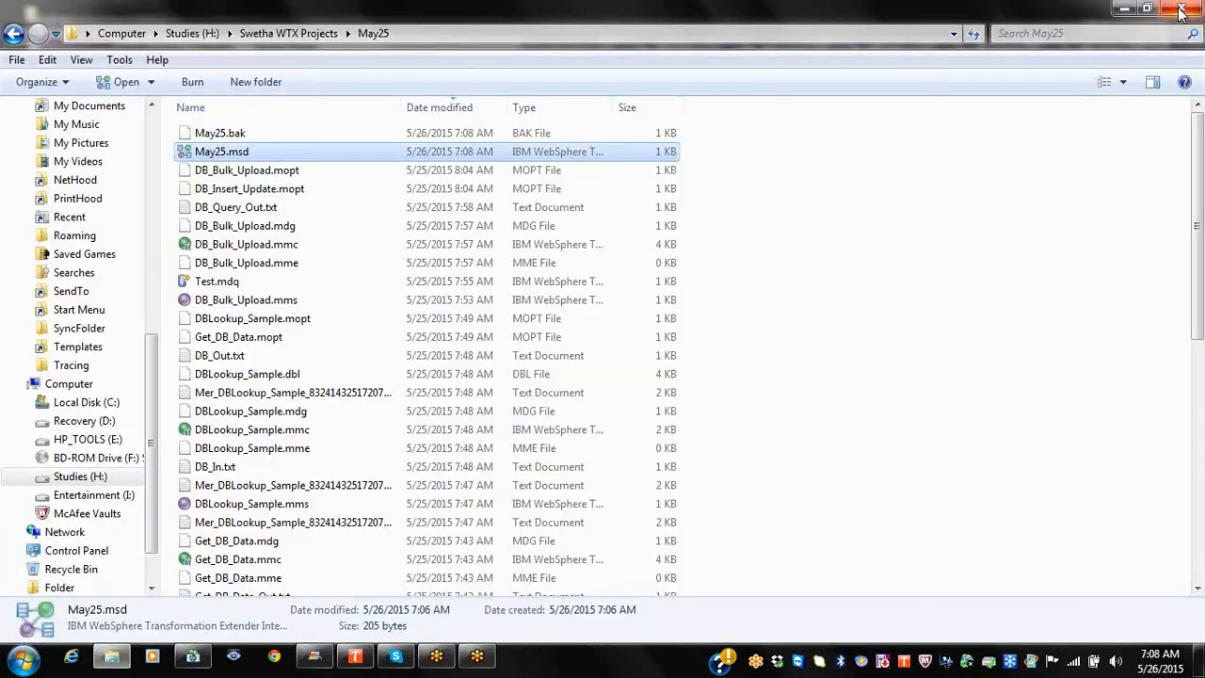
double_click(217, 153)
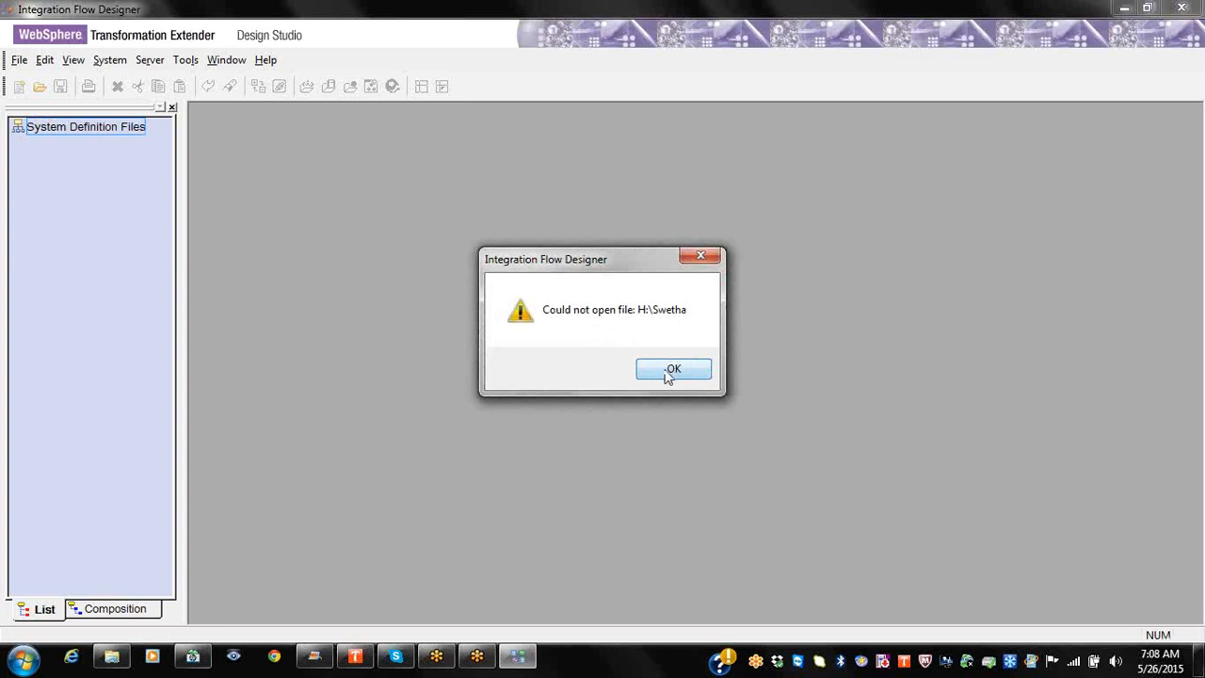
left_click(673, 368)
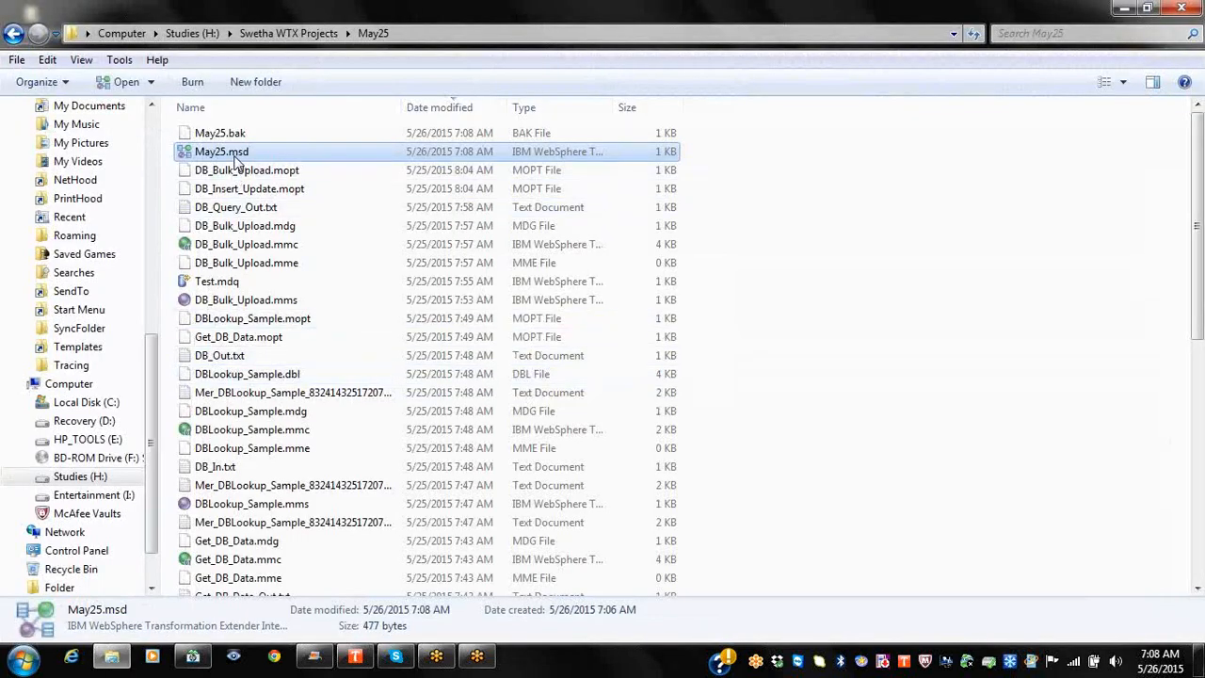
double_click(235, 154)
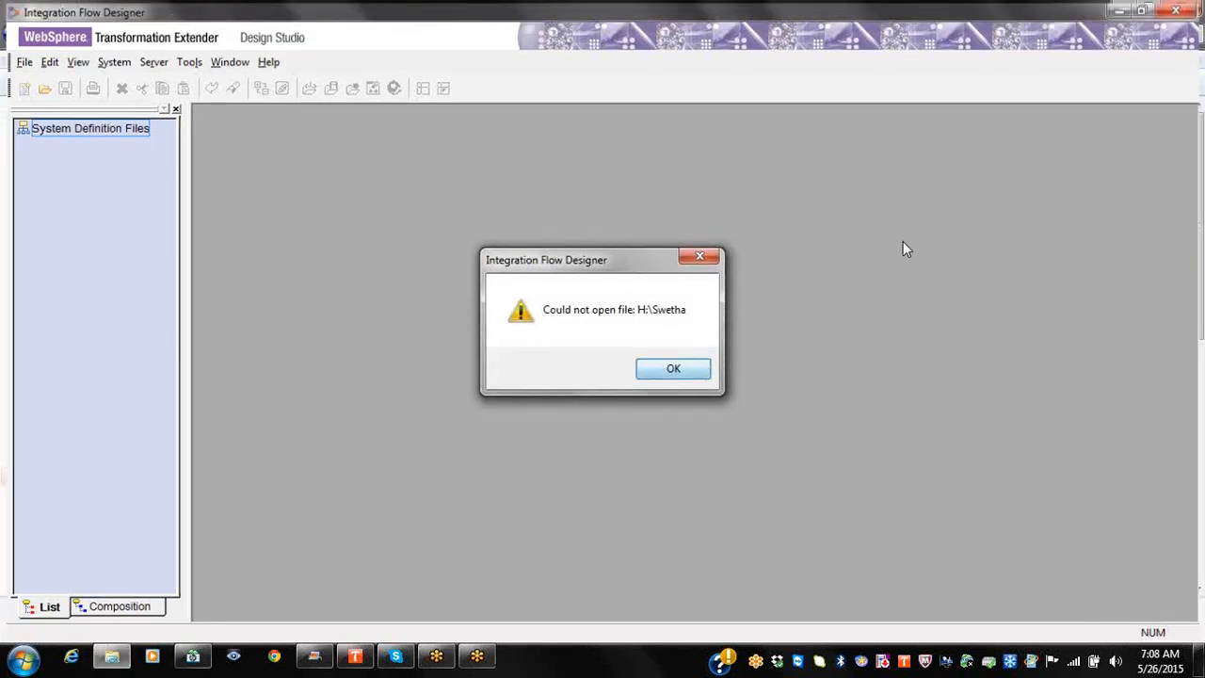
key("Return")
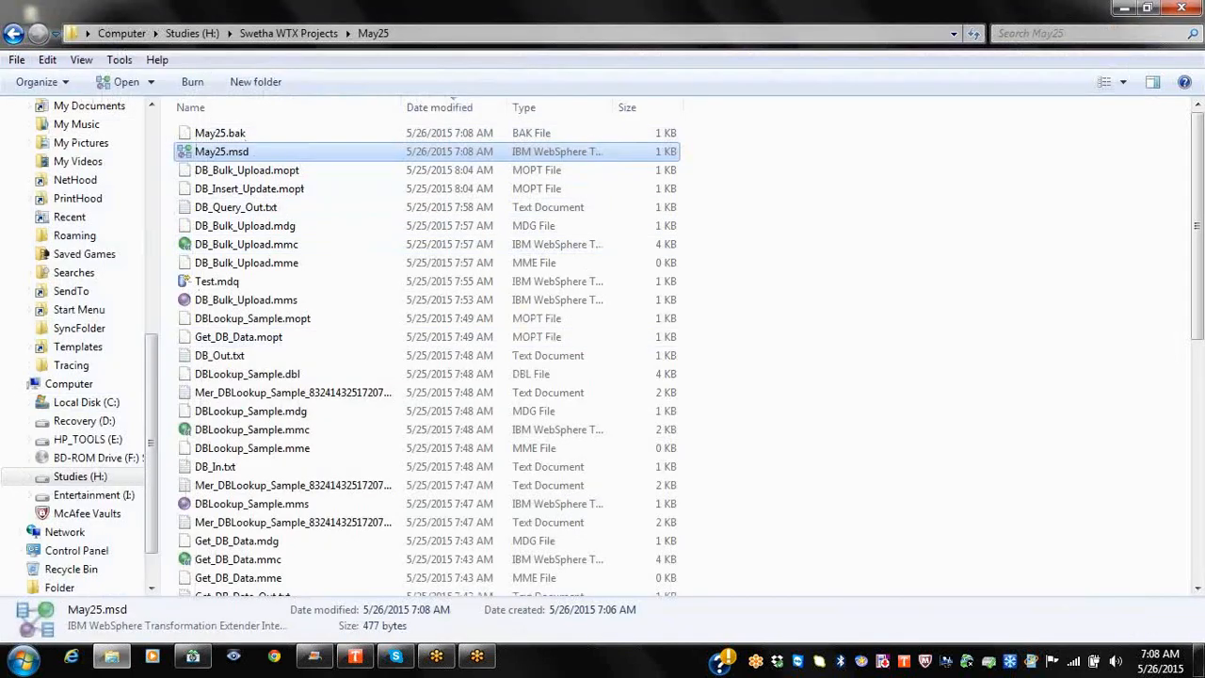
Step: Launch Integration Flow Designer from All Programs > WebSphere Transformation Extender > Design Studio
left_click(22, 657)
left_click(83, 580)
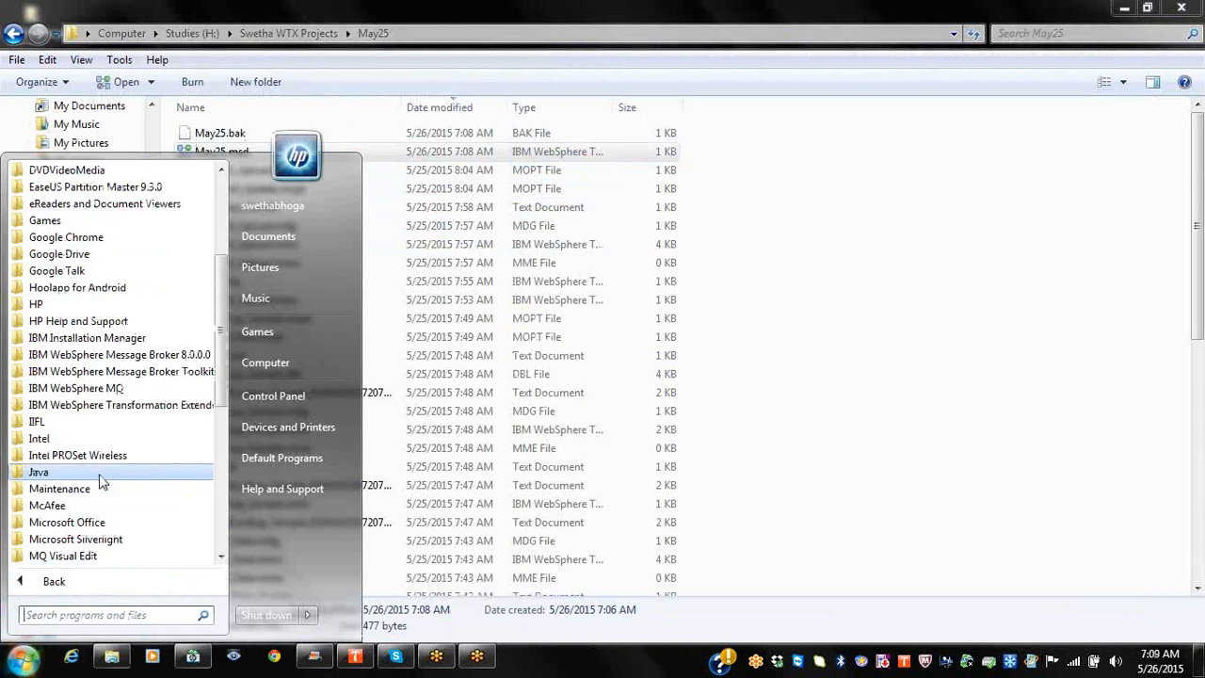
left_click(165, 405)
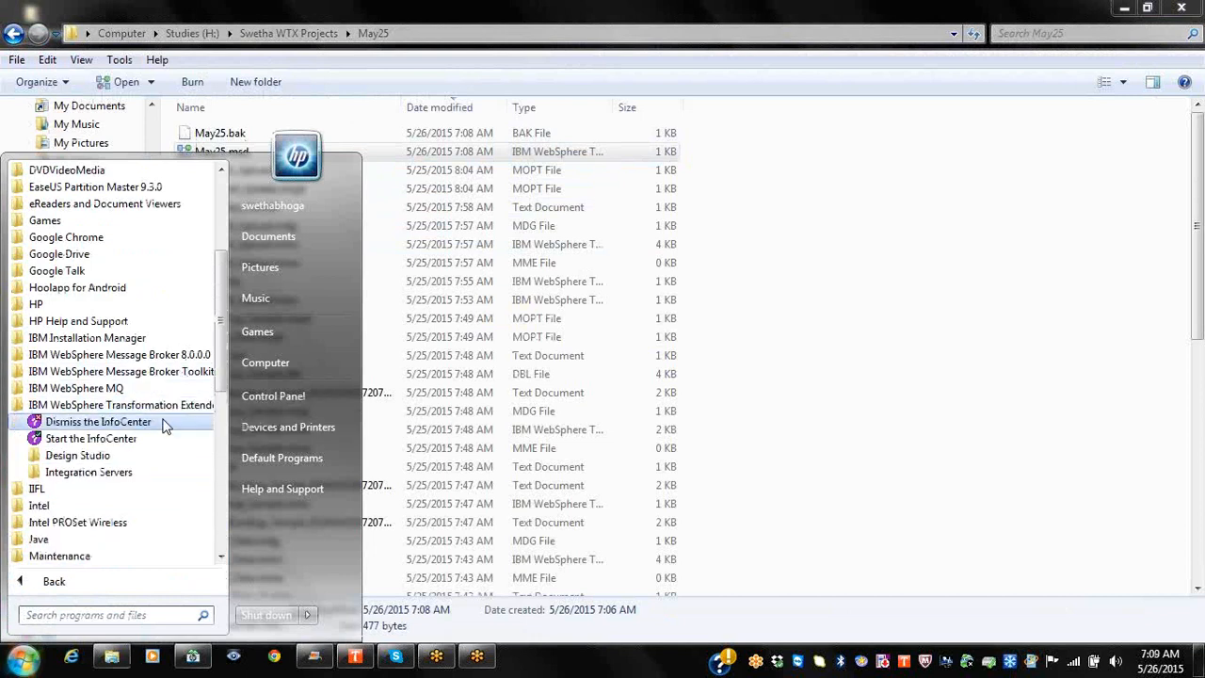
left_click(77, 455)
left_click(99, 499)
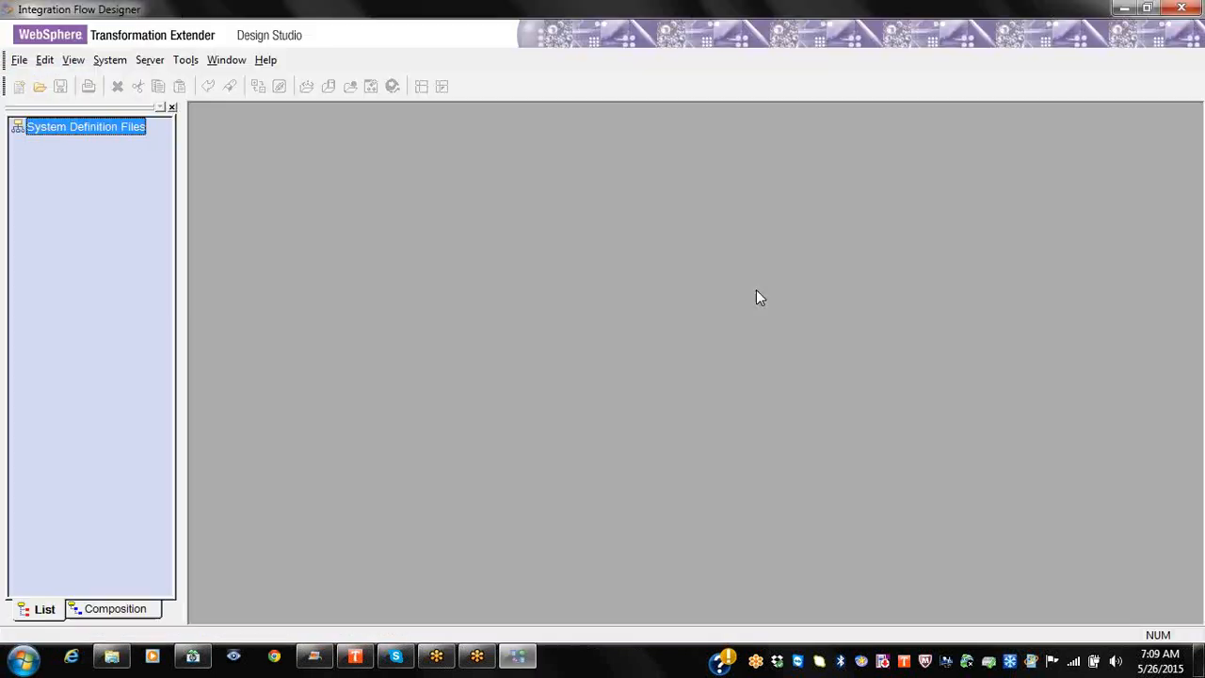
Step: Reload May25.msd from the recent files and expand Systems to show MainMaps and Runmaps
left_click(659, 337)
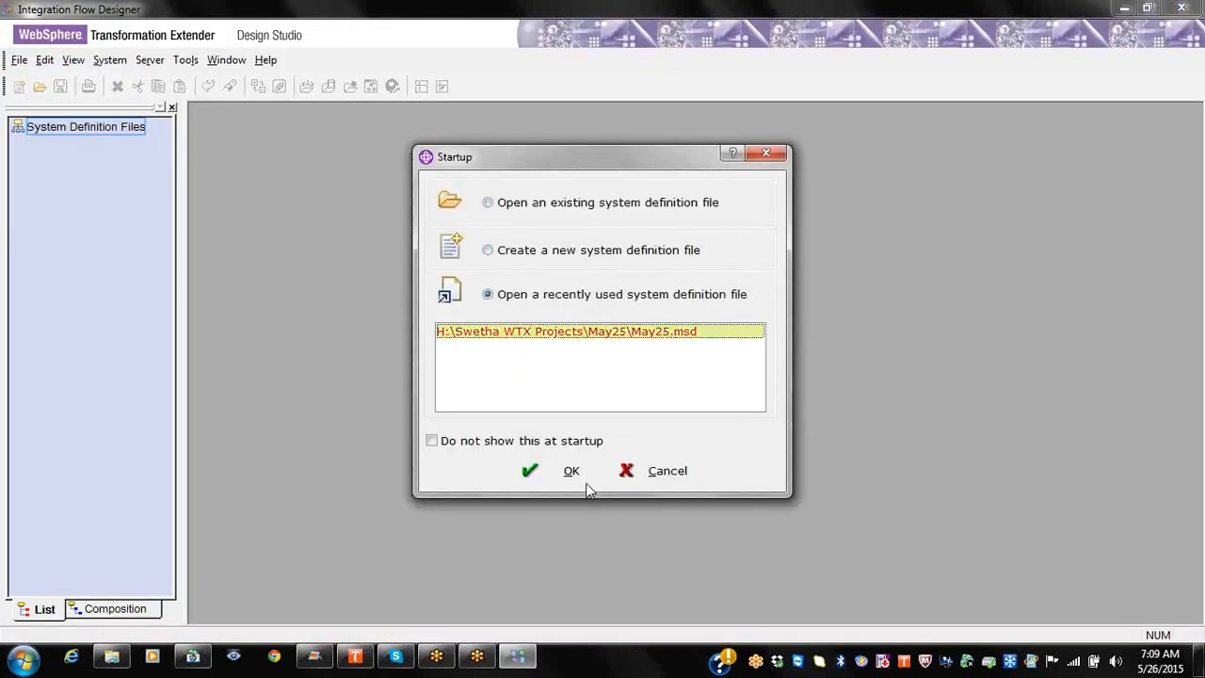
left_click(574, 473)
left_click(18, 145)
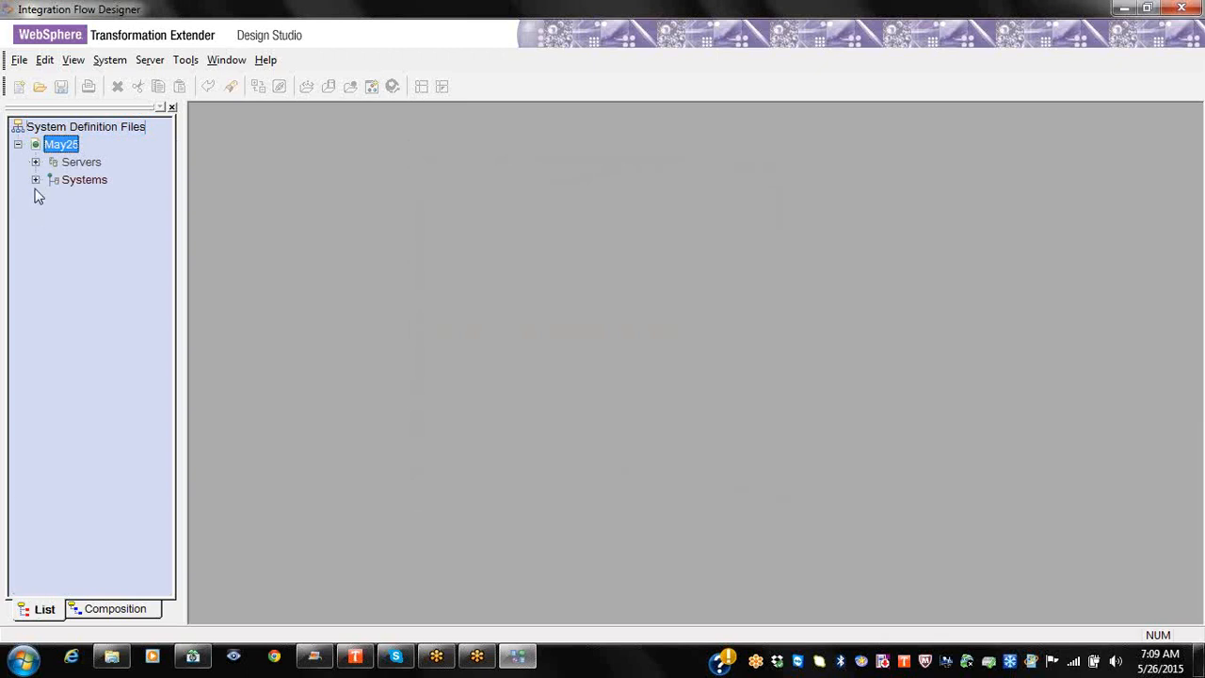
left_click(35, 180)
left_click(104, 197)
right_click(102, 200)
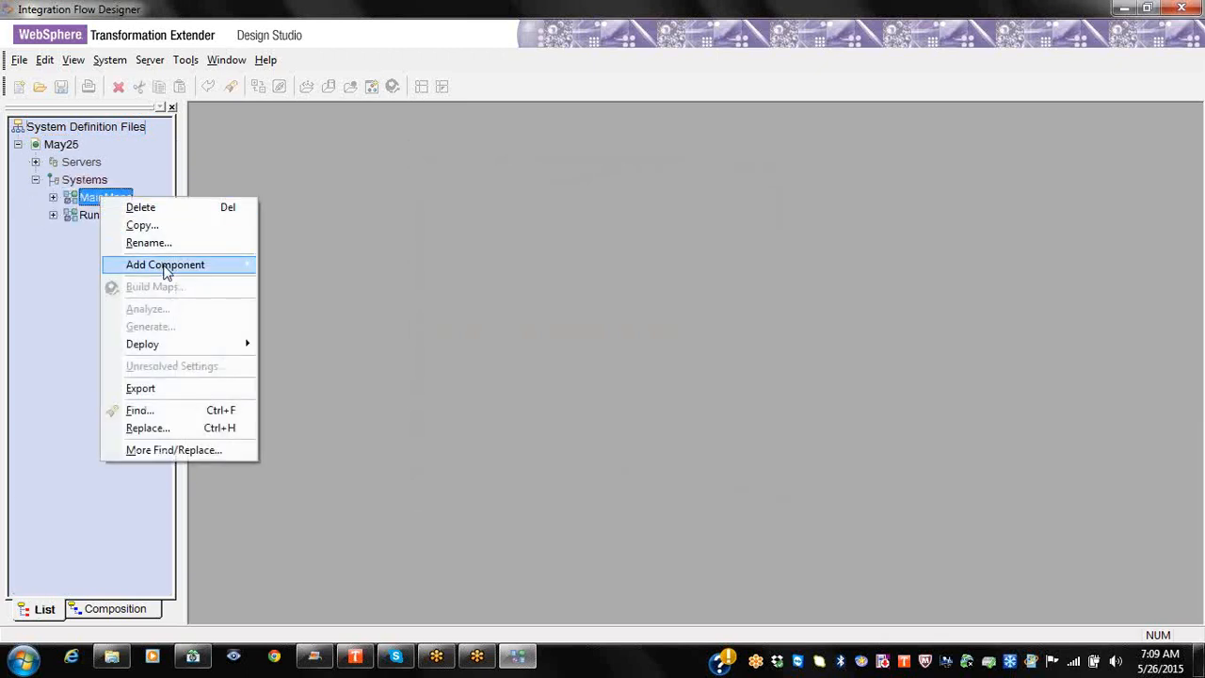
mouse_move(166, 270)
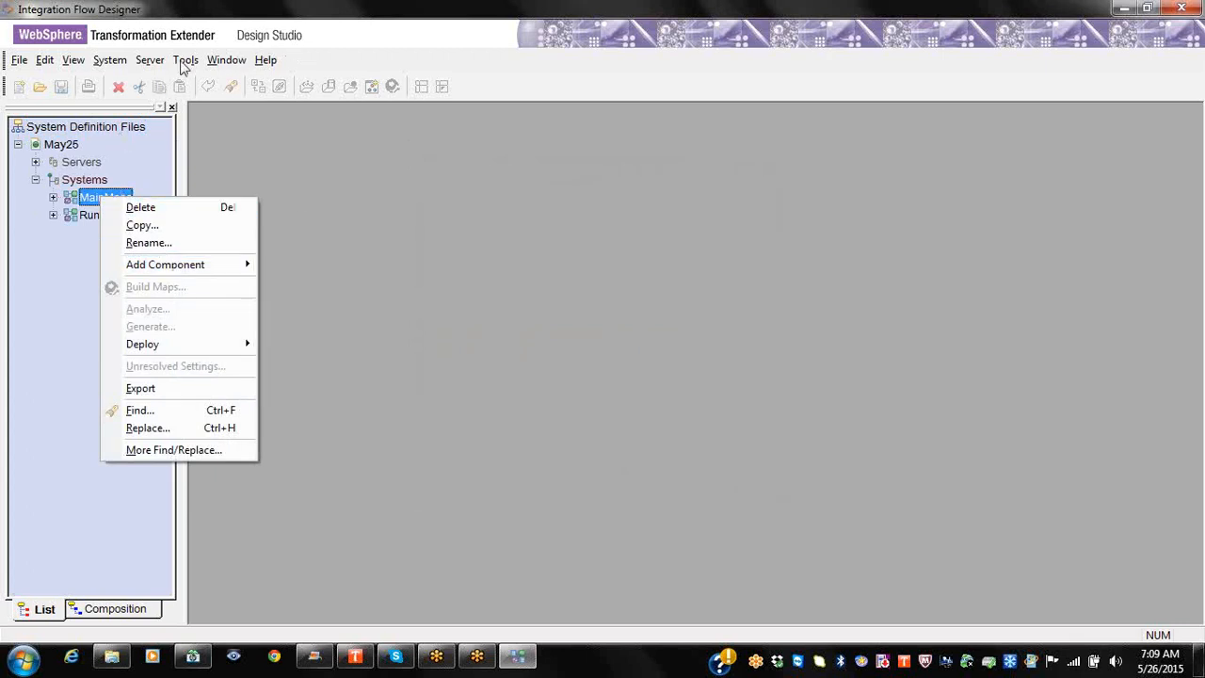
left_click(220, 13)
Step: Try dropping DB_Bulk_Upload.mms from Explorer onto MainMaps twice, dismissing each could-not-open error
double_click(221, 14)
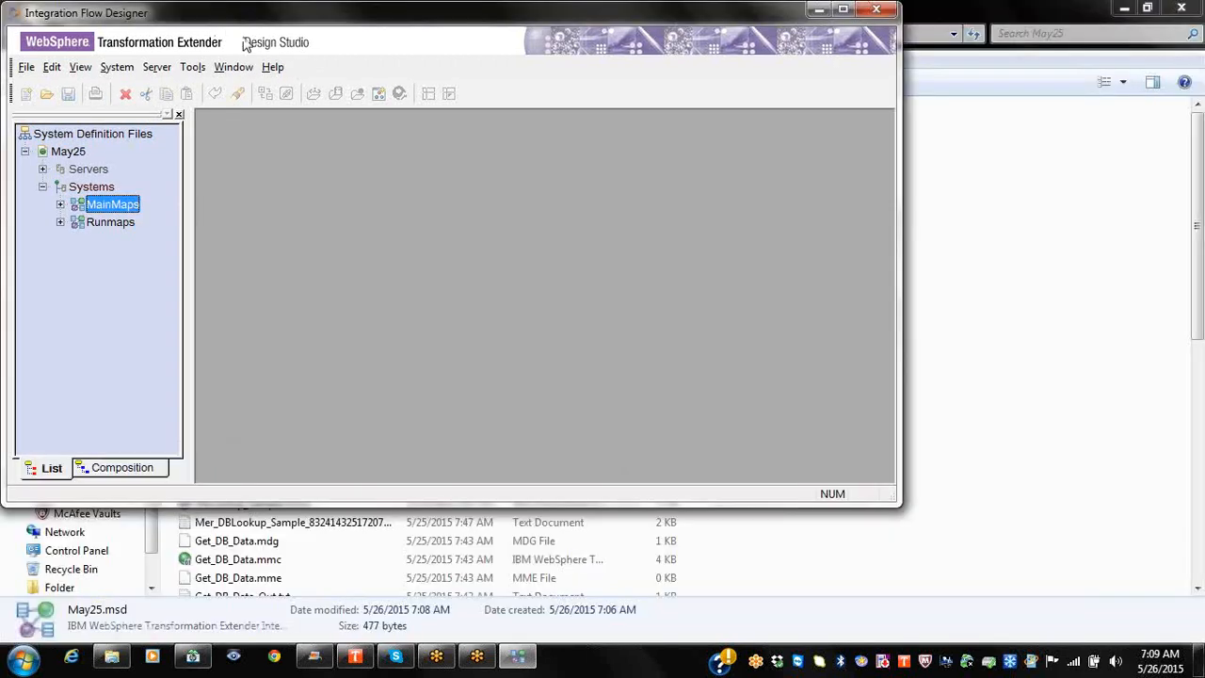
left_click_drag(243, 25, 709, 142)
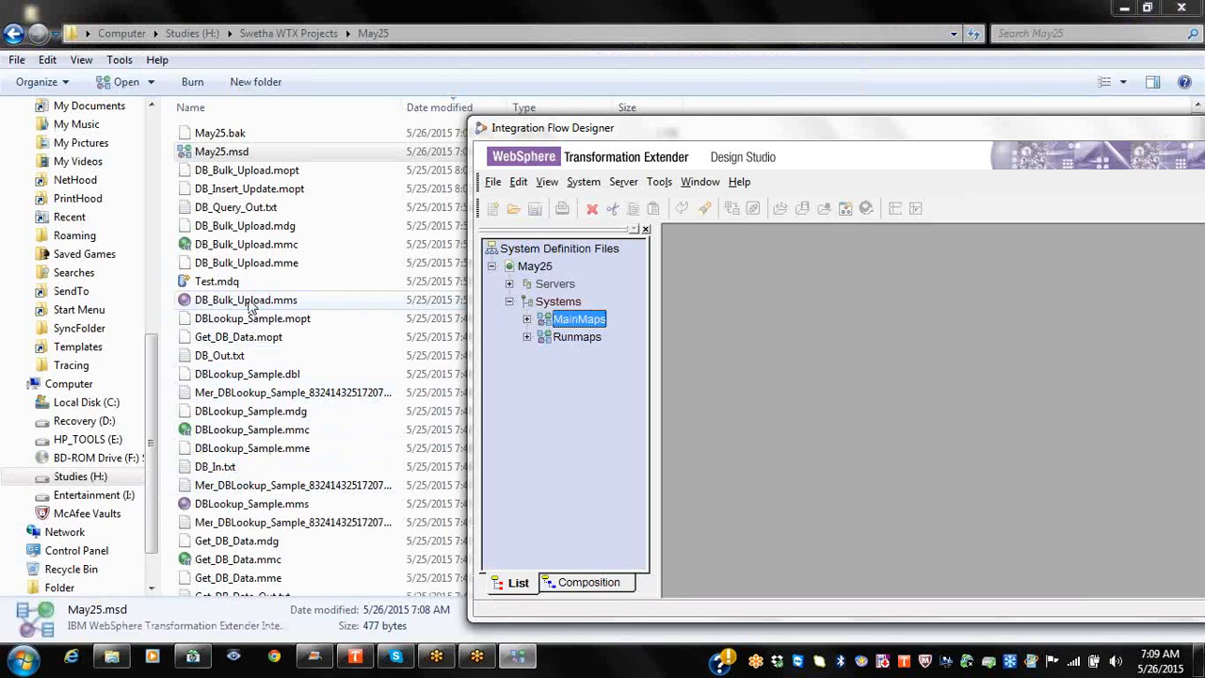
left_click_drag(252, 309, 586, 323)
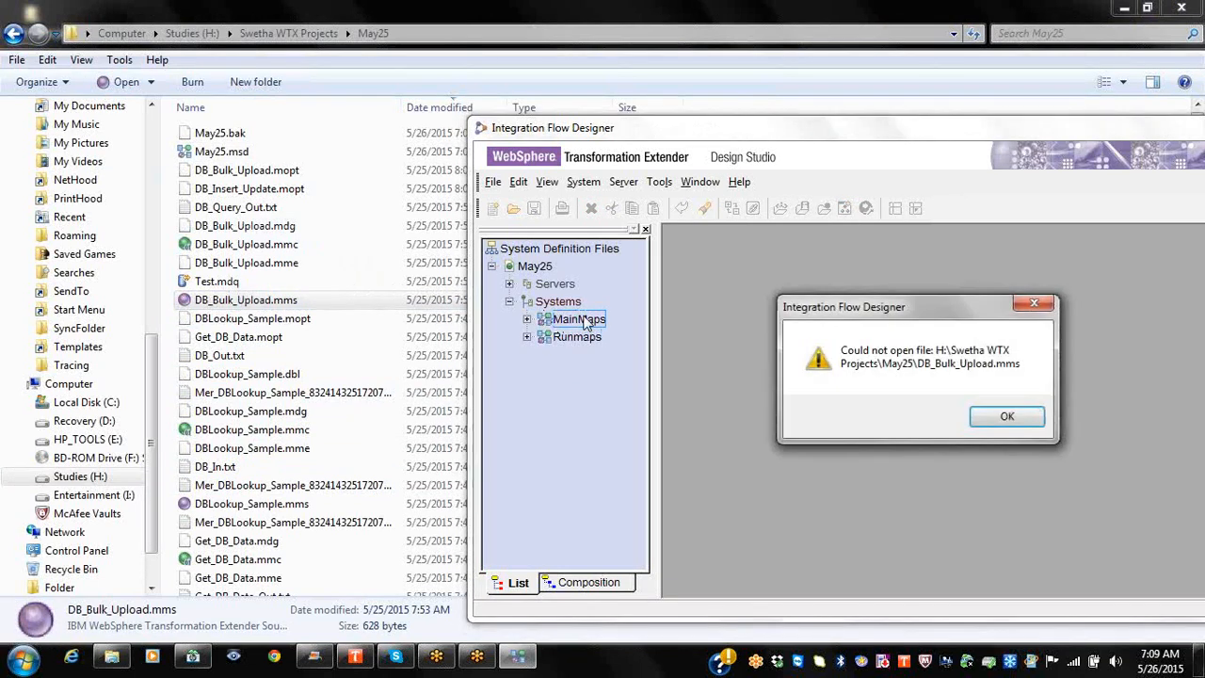
left_click(1006, 417)
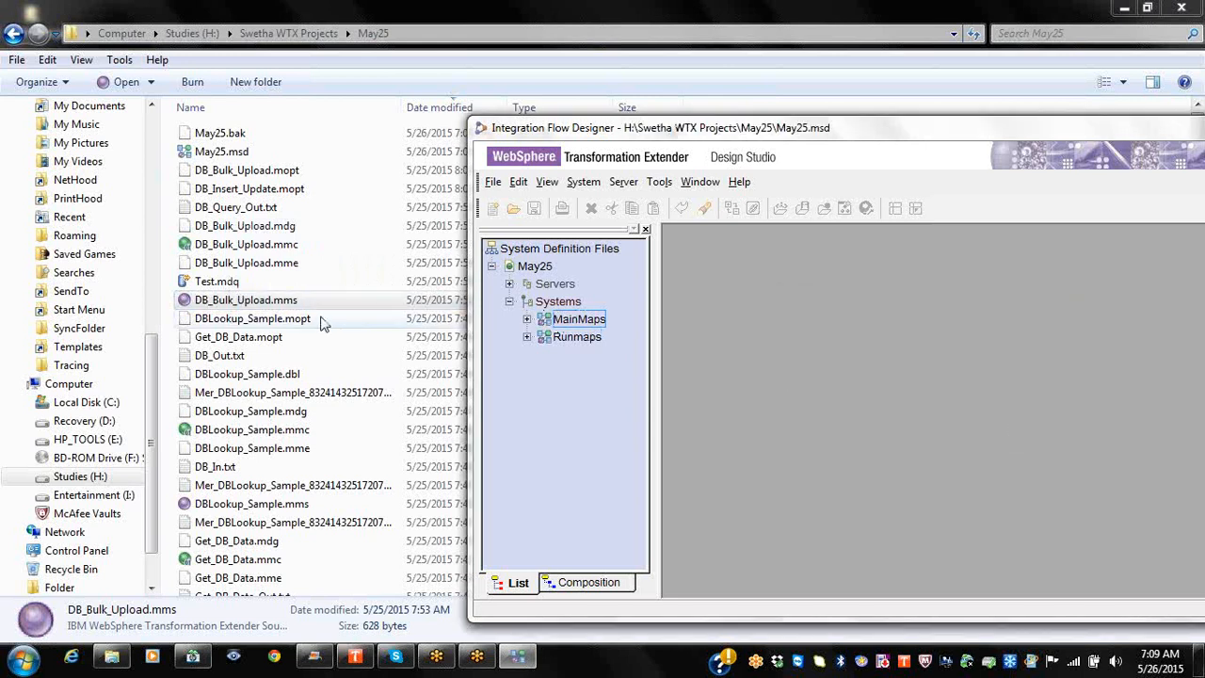
left_click_drag(246, 307, 580, 330)
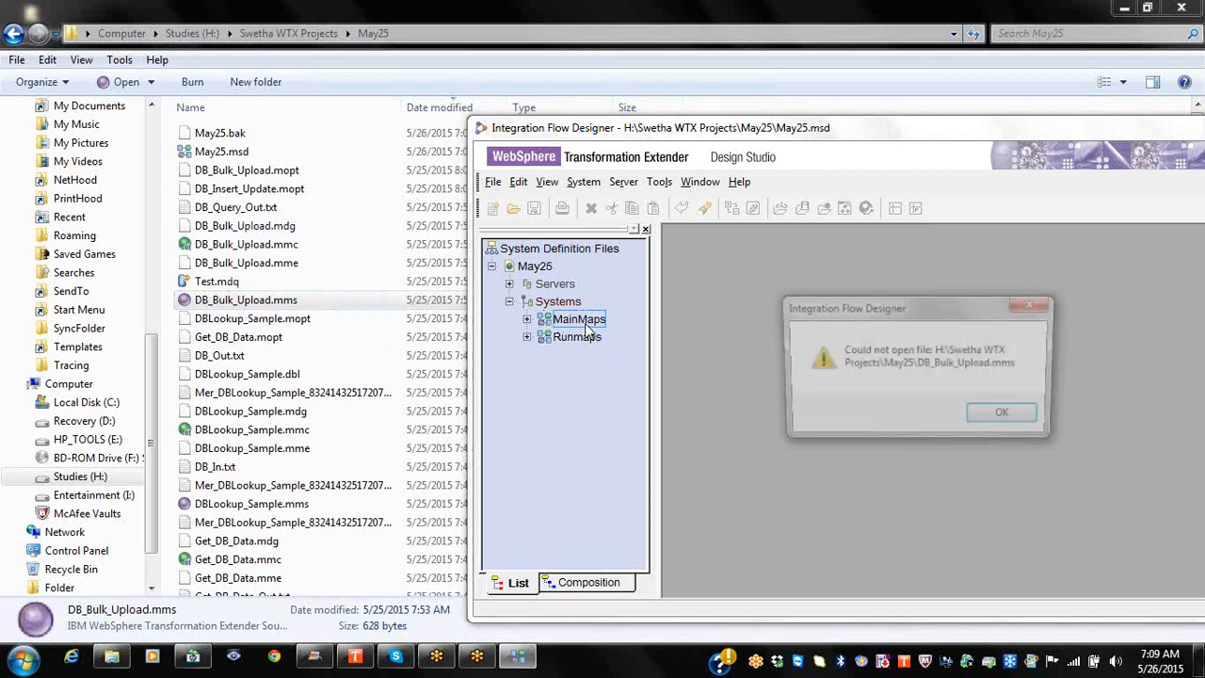
left_click(995, 415)
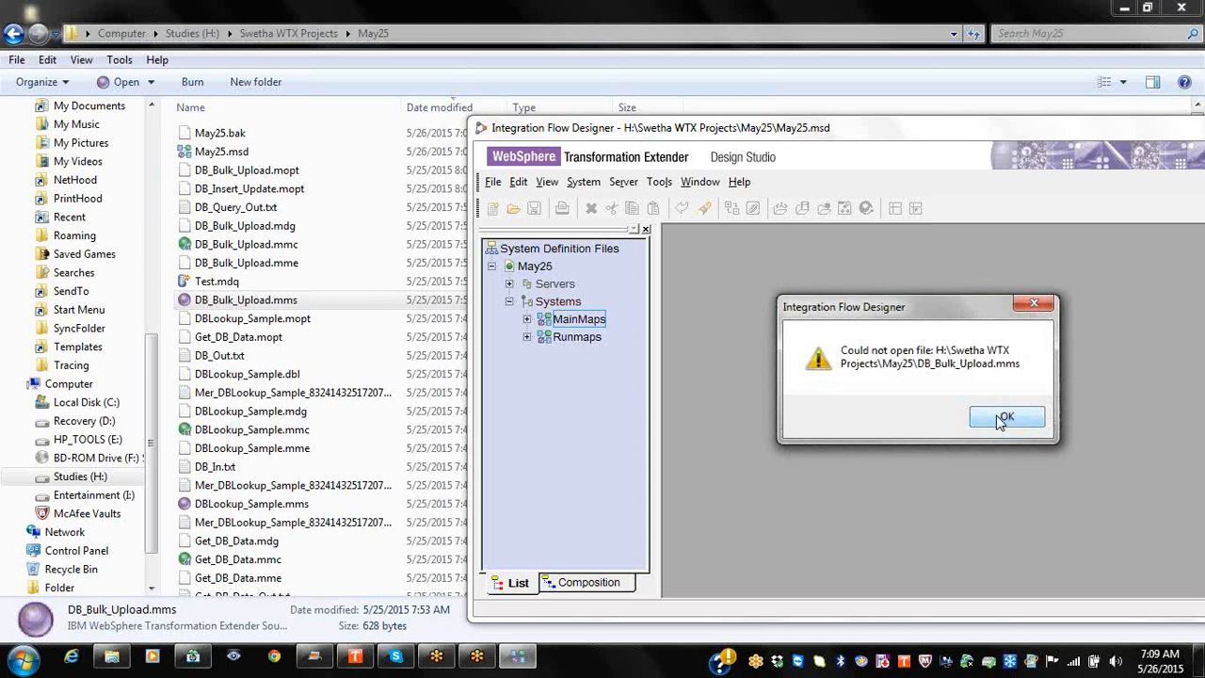
left_click(999, 419)
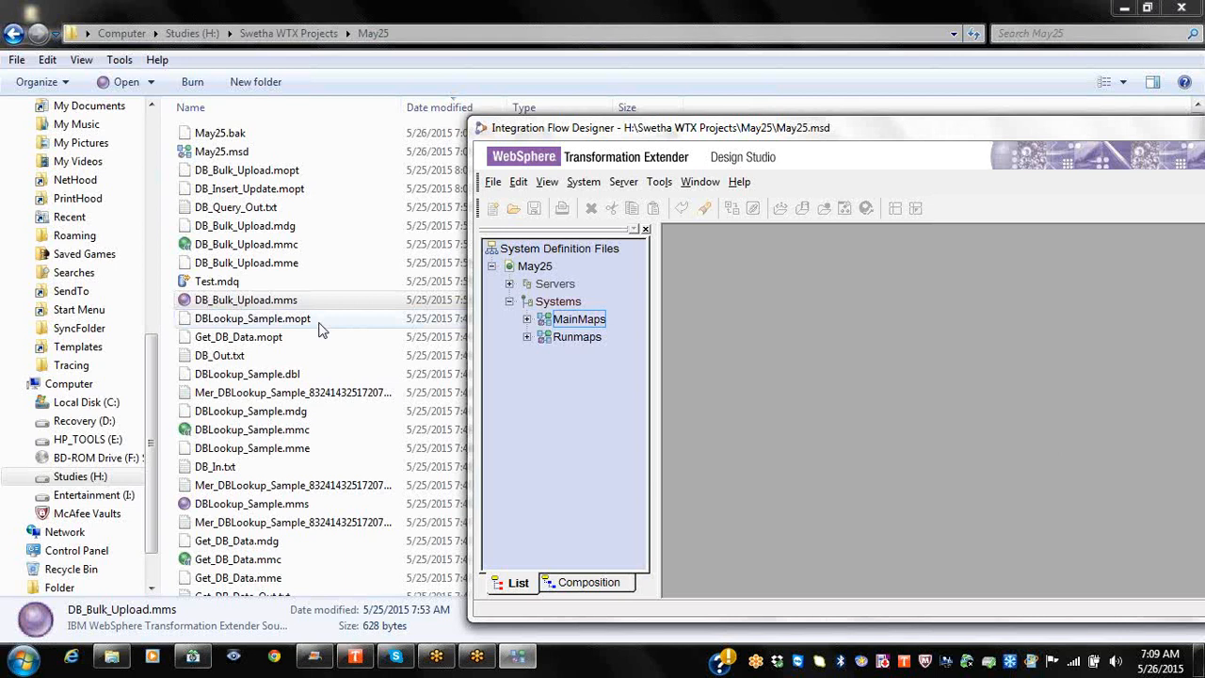
left_click(292, 306)
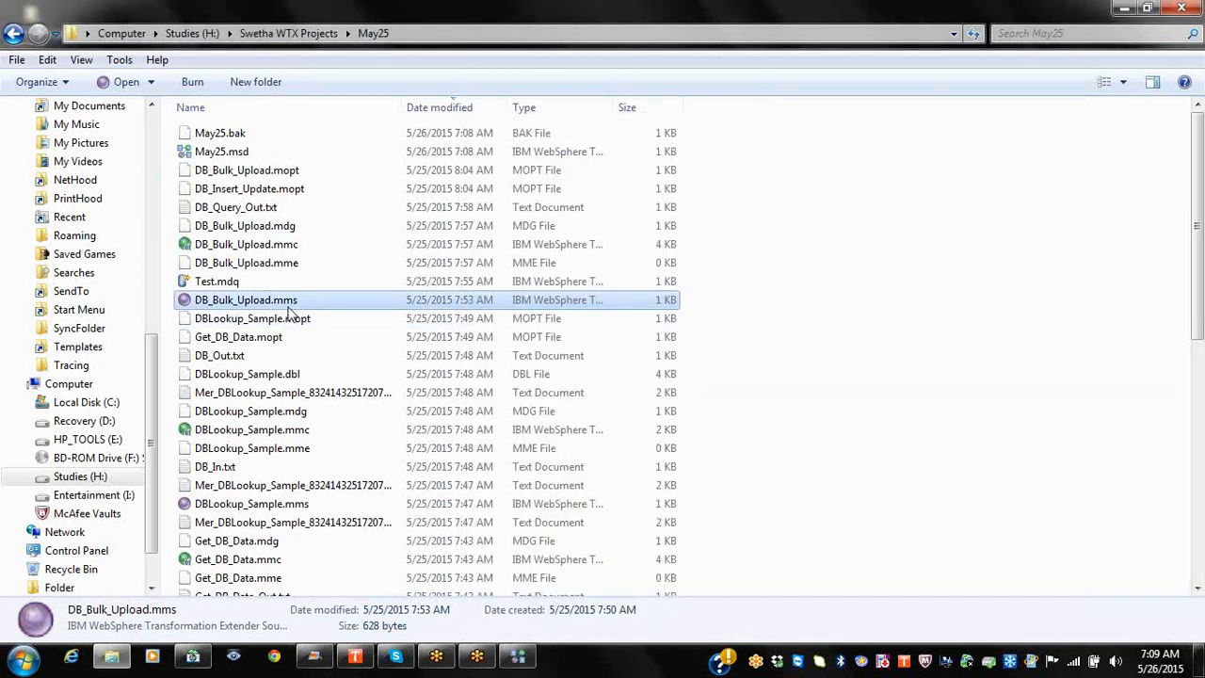
Step: Open DB_Bulk_Upload.mms from Map Files in Design Studio and select the DB_Bulk_Upload map
left_click(22, 658)
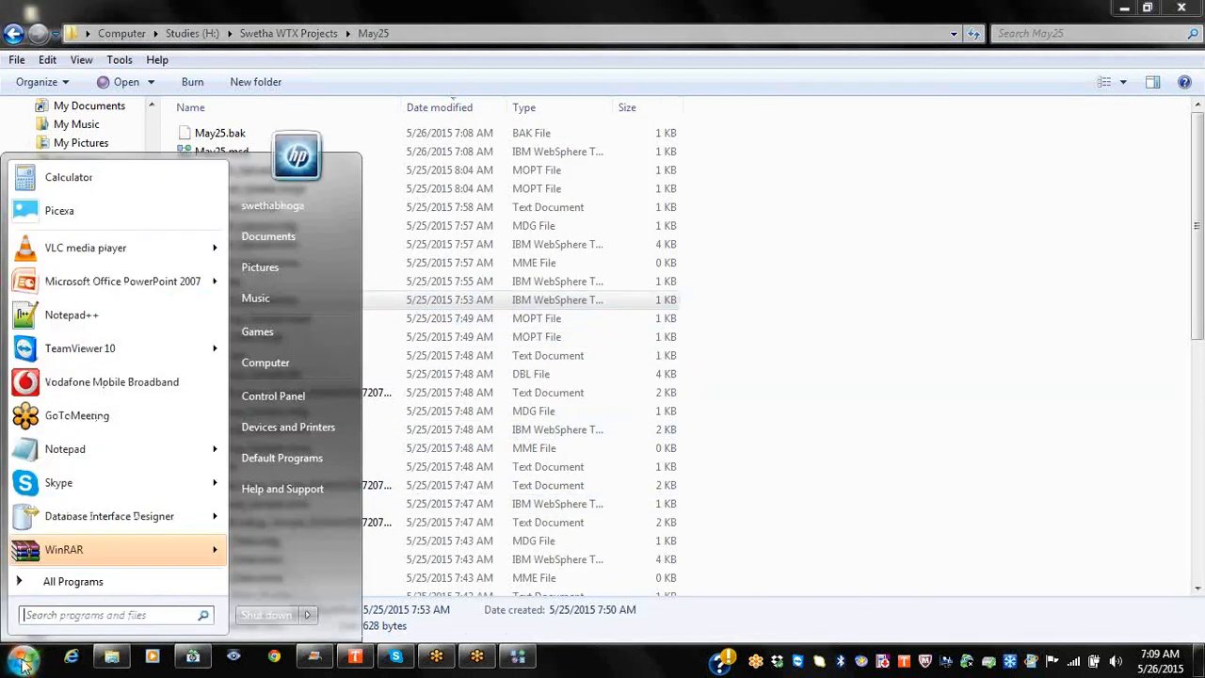
left_click(72, 585)
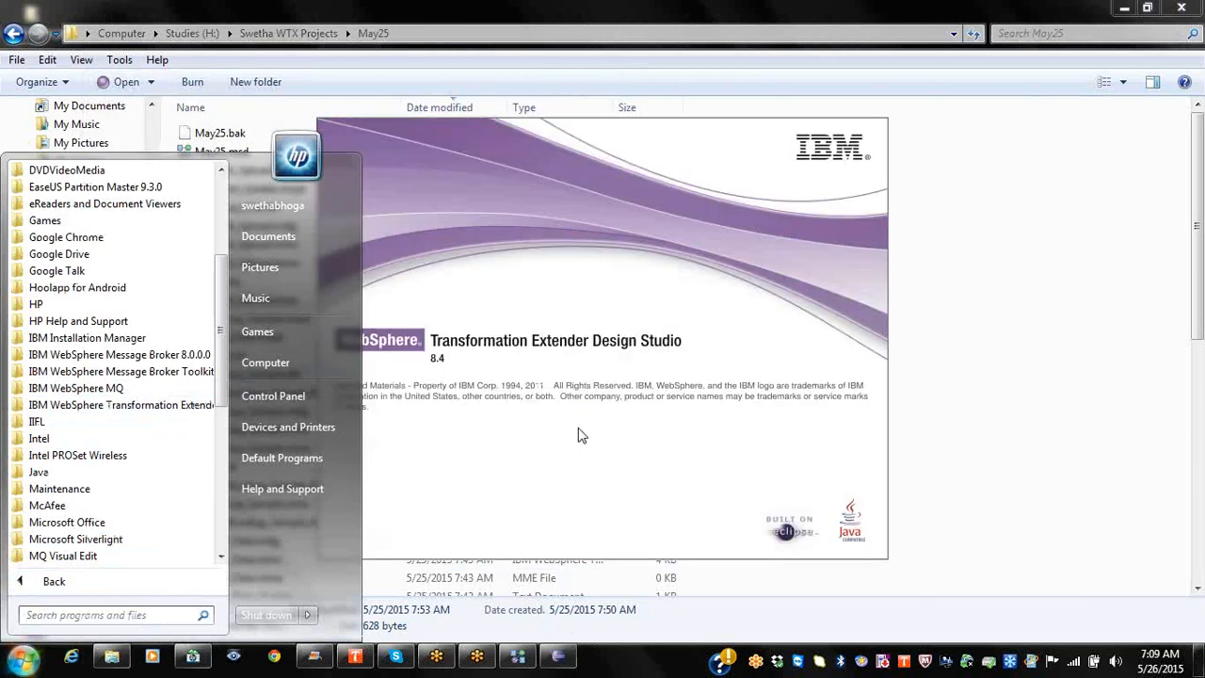
left_click(723, 376)
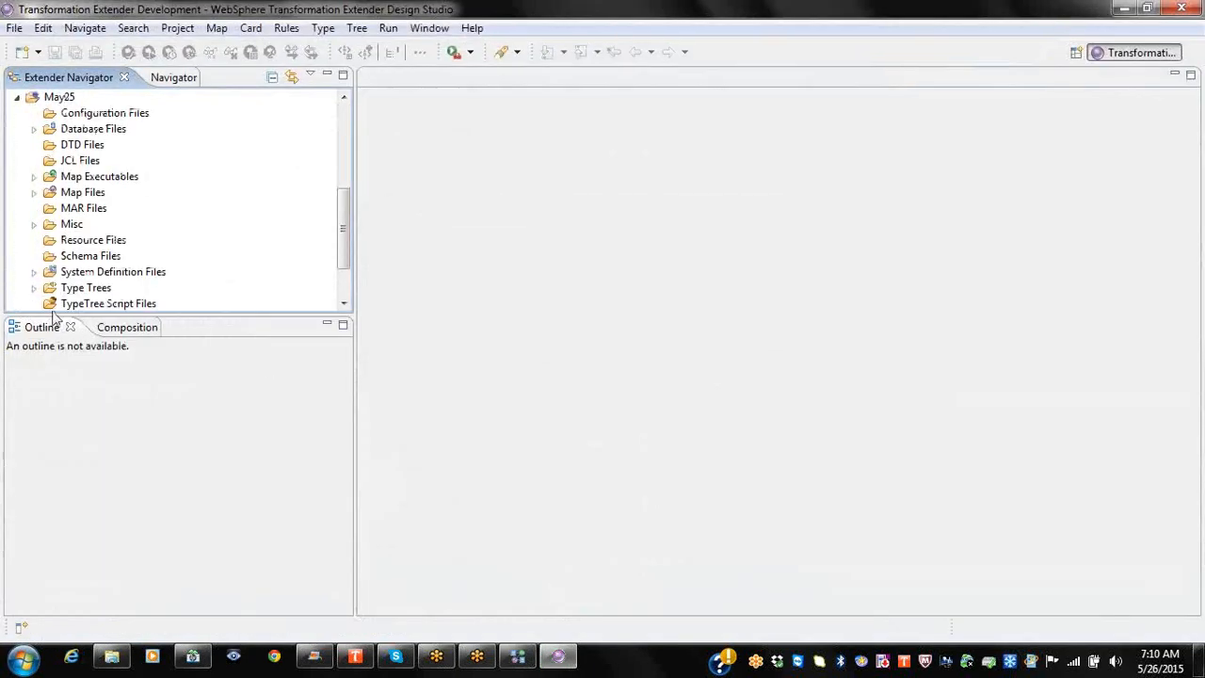
left_click(33, 192)
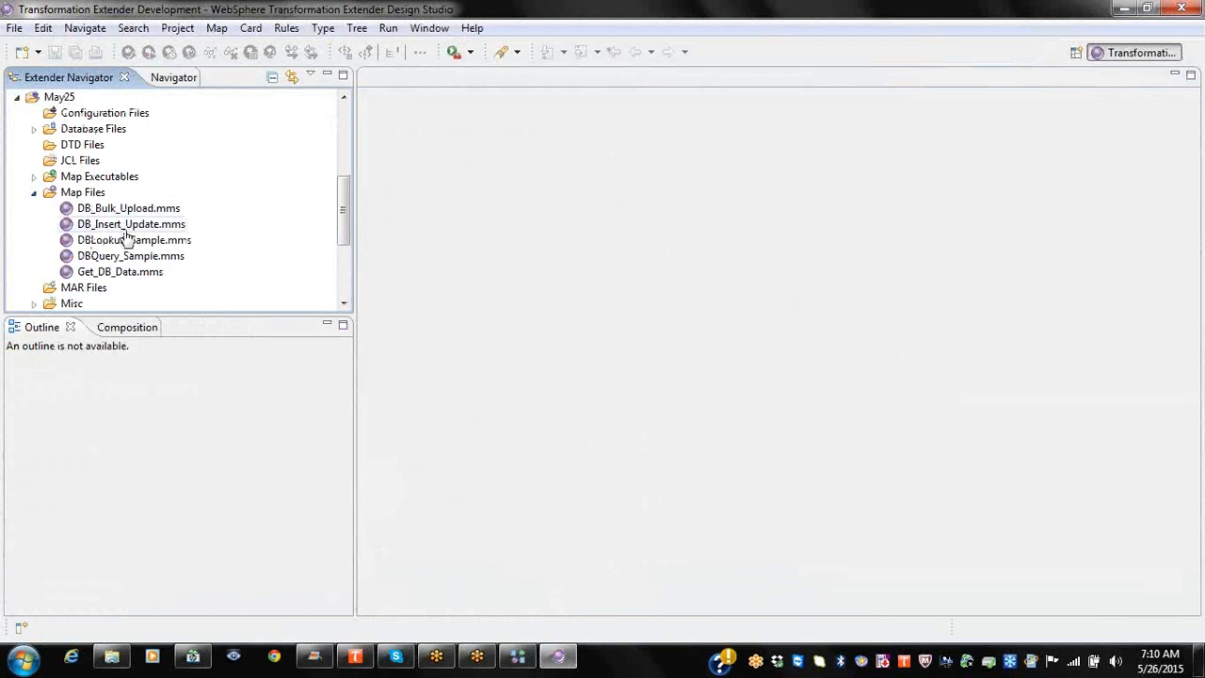
double_click(156, 208)
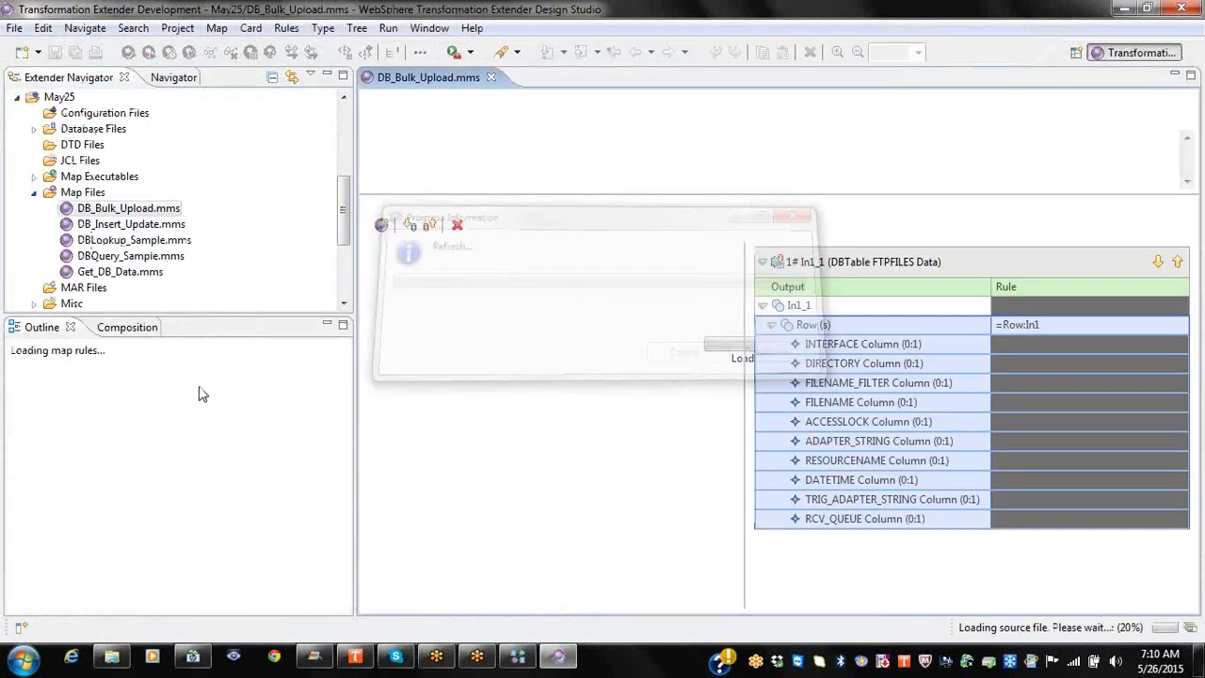
left_click(24, 353)
left_click(111, 368)
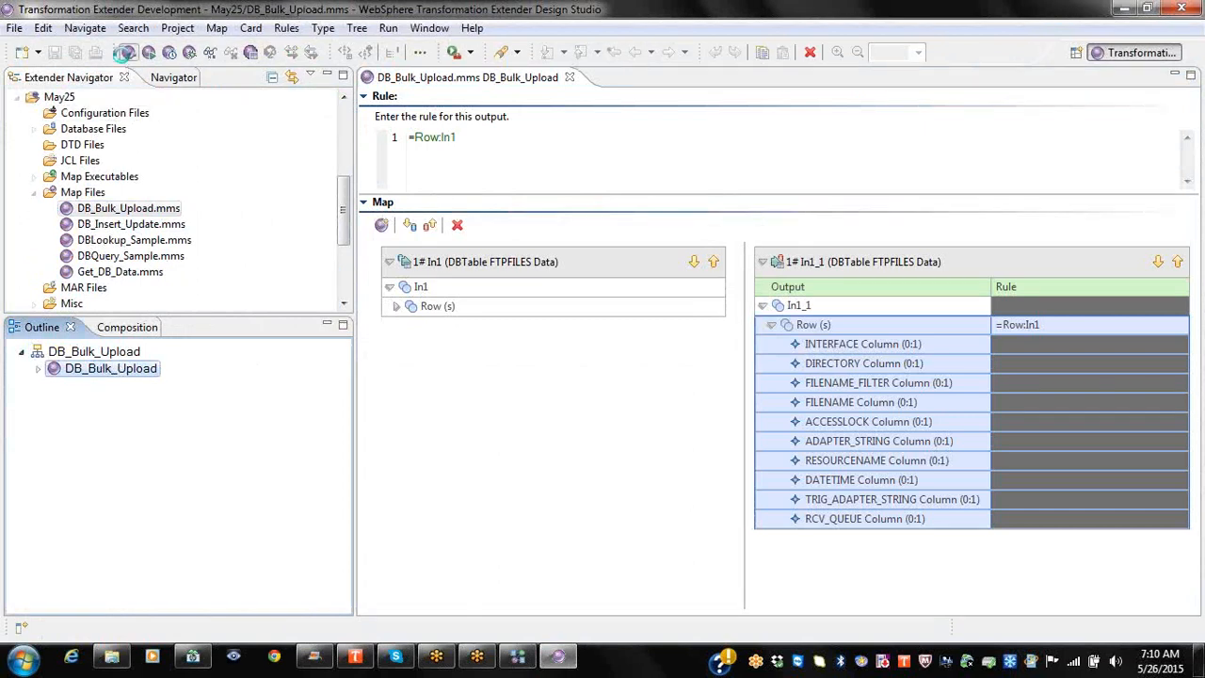
Step: Minimize Design Studio and bring up the Runmaps and MainMaps actions in Integration Flow Designer
left_click(1123, 8)
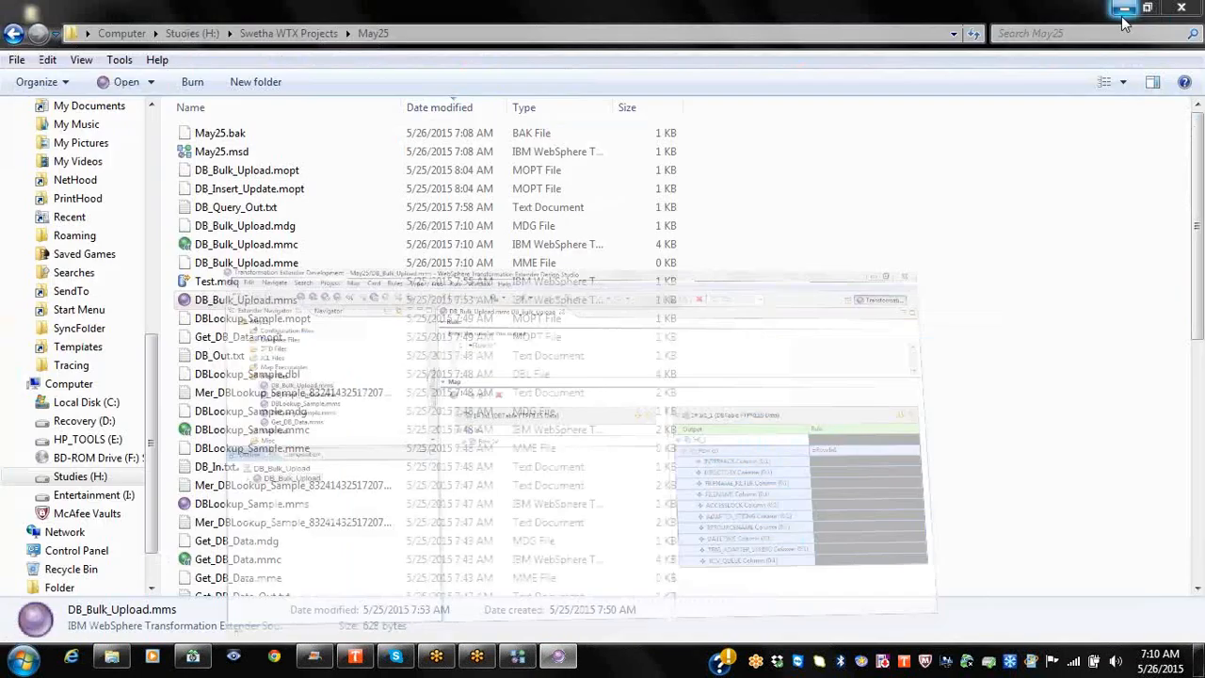
left_click(517, 656)
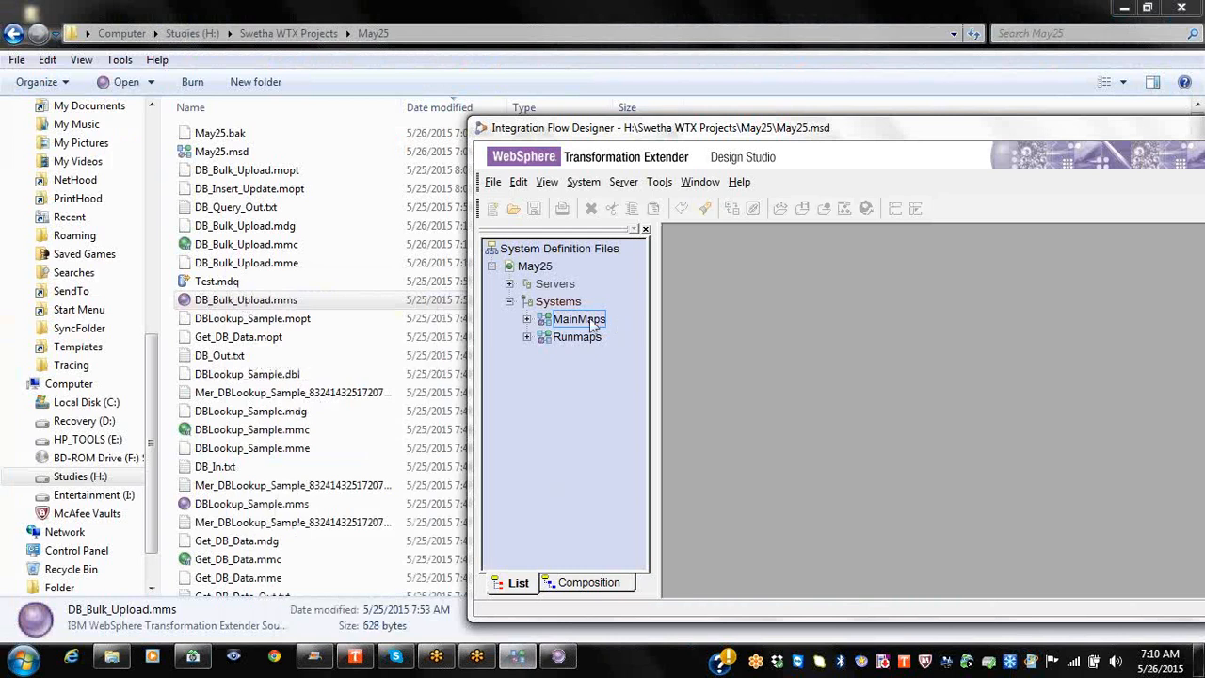
right_click(575, 350)
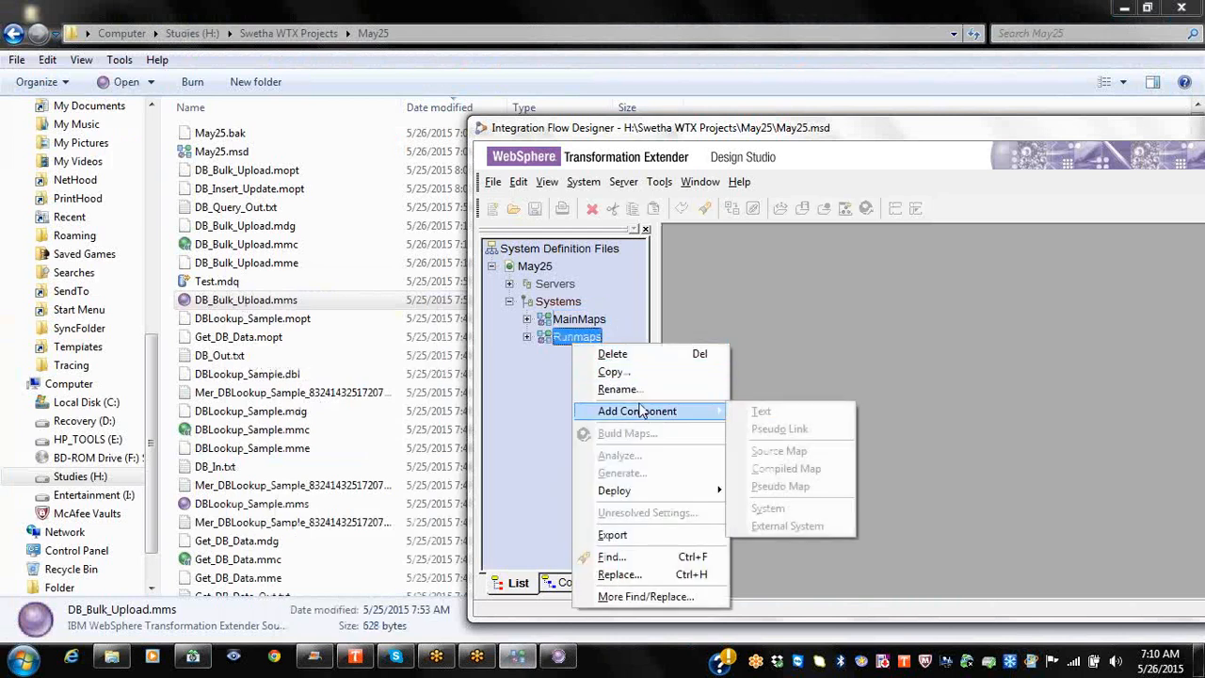
right_click(589, 321)
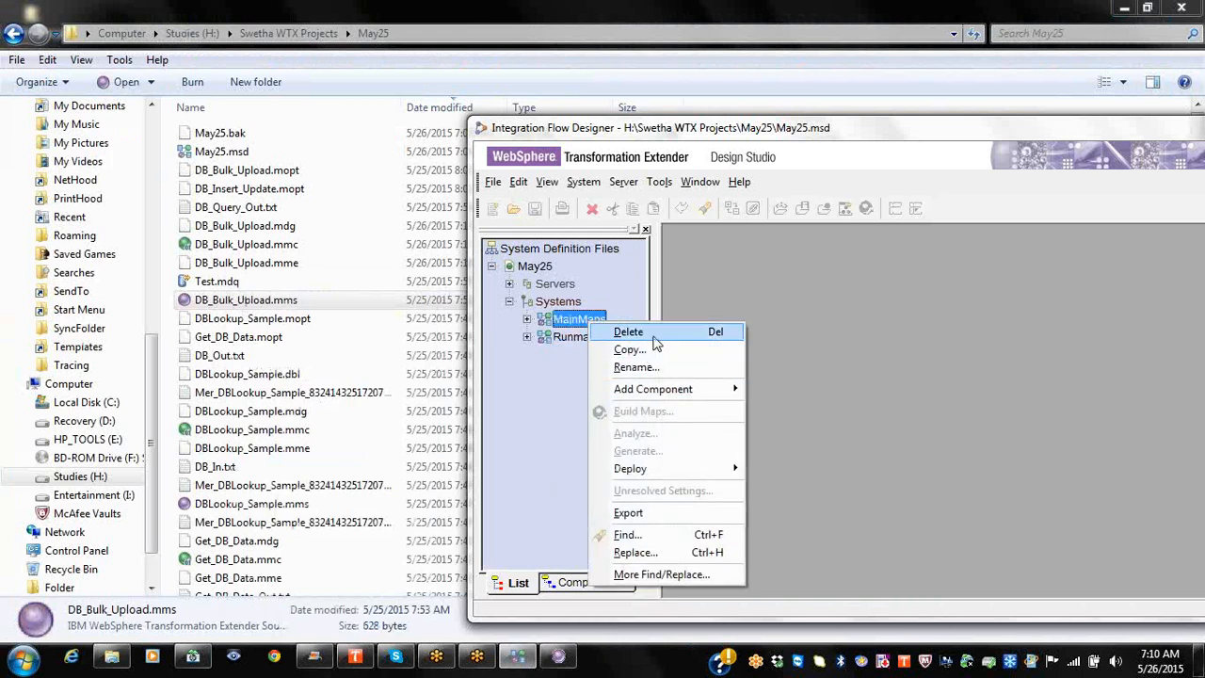
Step: Delete the MainMaps and Runmaps systems
left_click(654, 334)
left_click(991, 410)
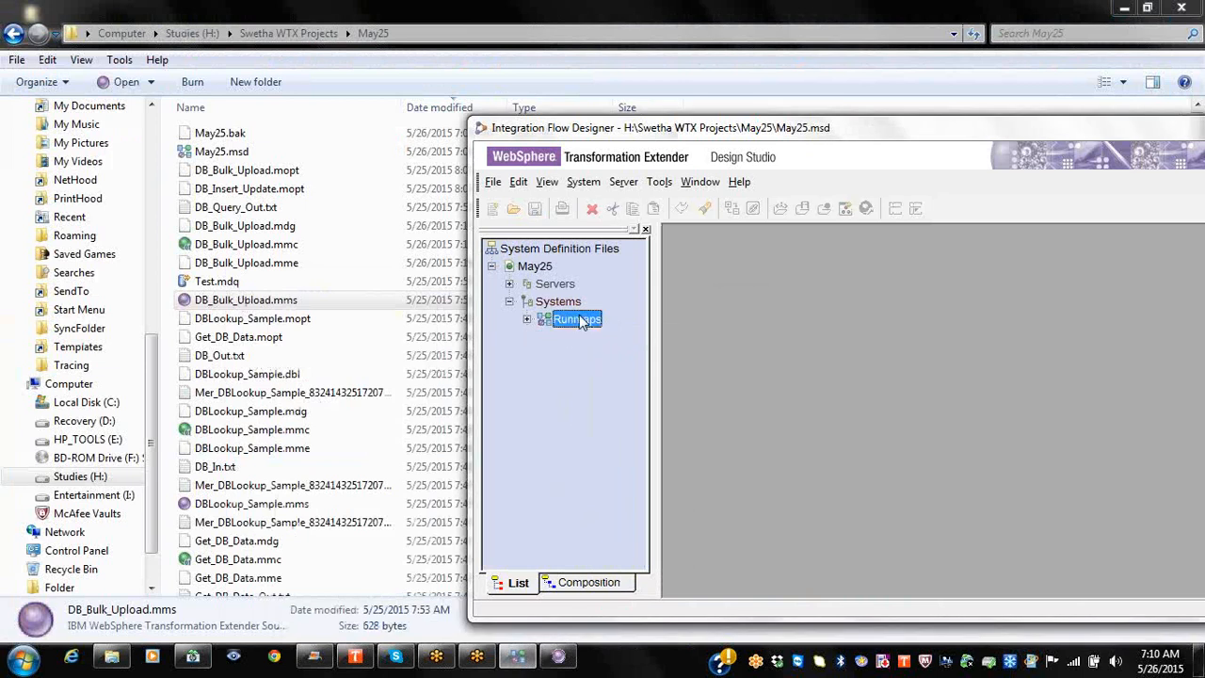
right_click(578, 319)
left_click(618, 326)
left_click(996, 414)
Step: Create a new system with the default name System1 and maximize its canvas and the designer
right_click(561, 305)
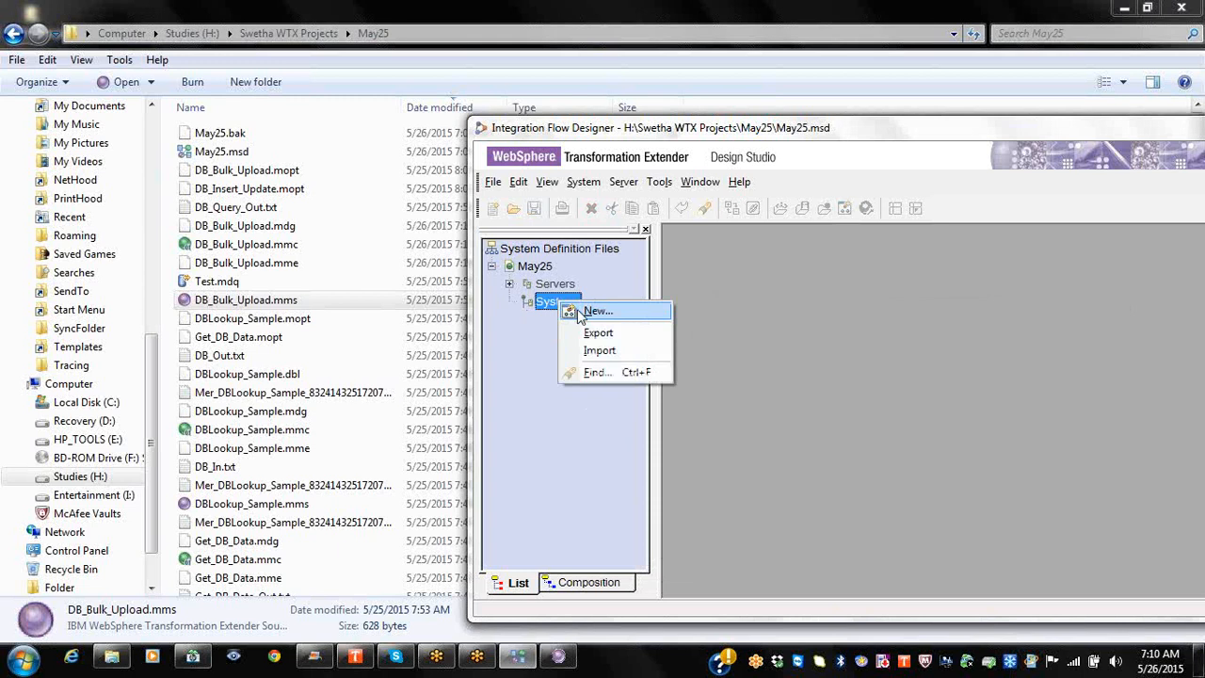
left_click(581, 317)
left_click(990, 365)
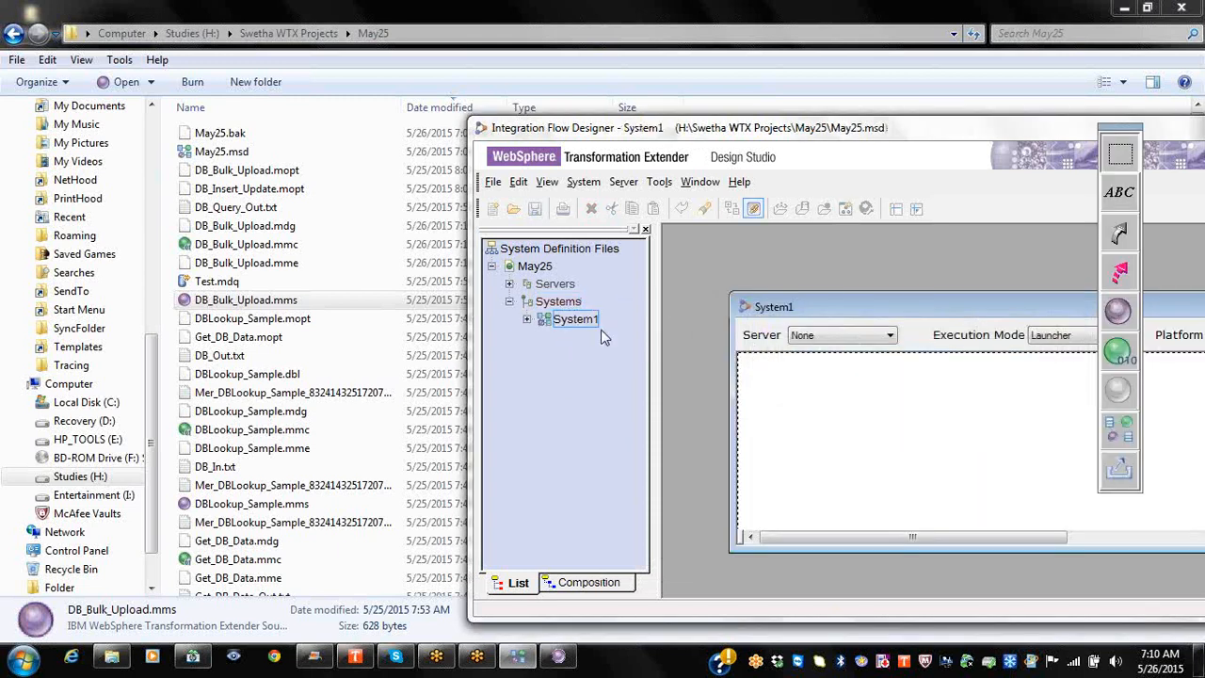
double_click(1022, 314)
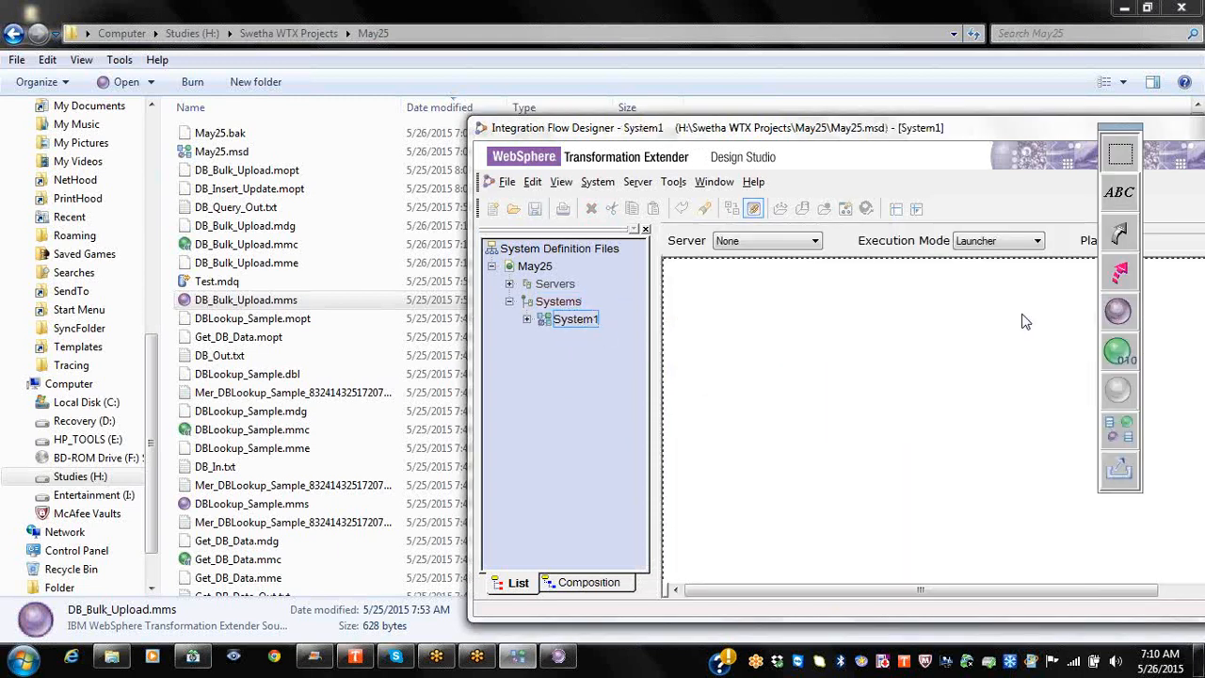
double_click(828, 139)
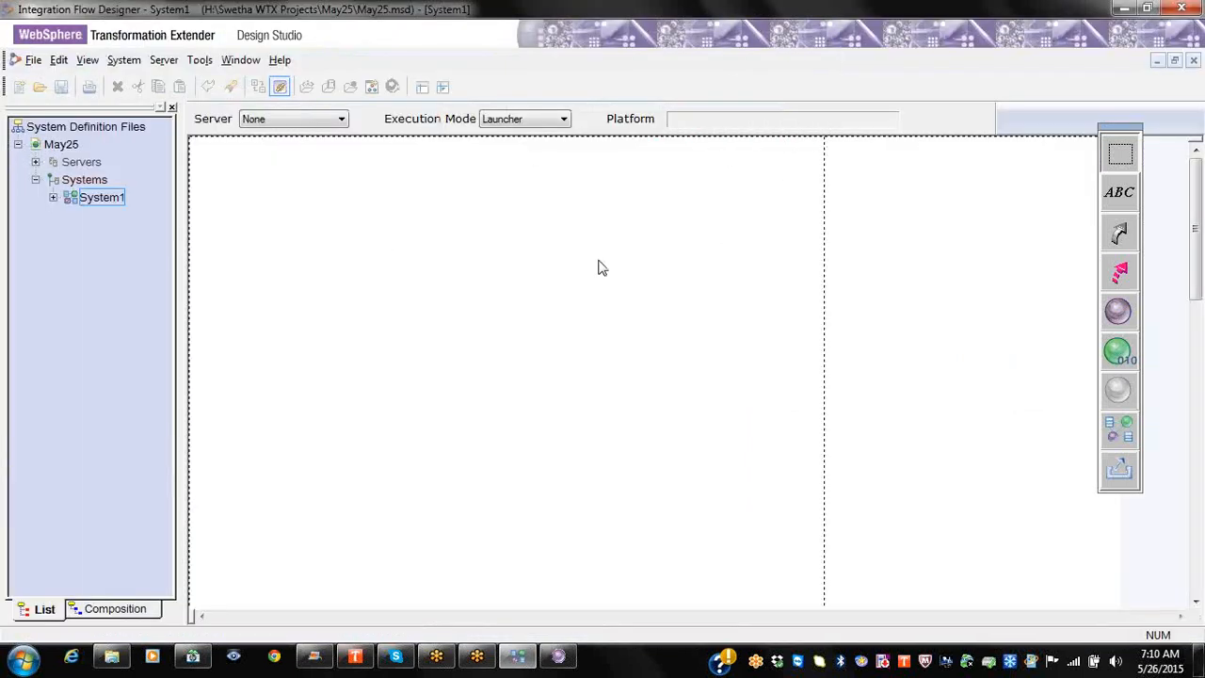
Step: Rename System1 to Mainmaps and select it
right_click(130, 211)
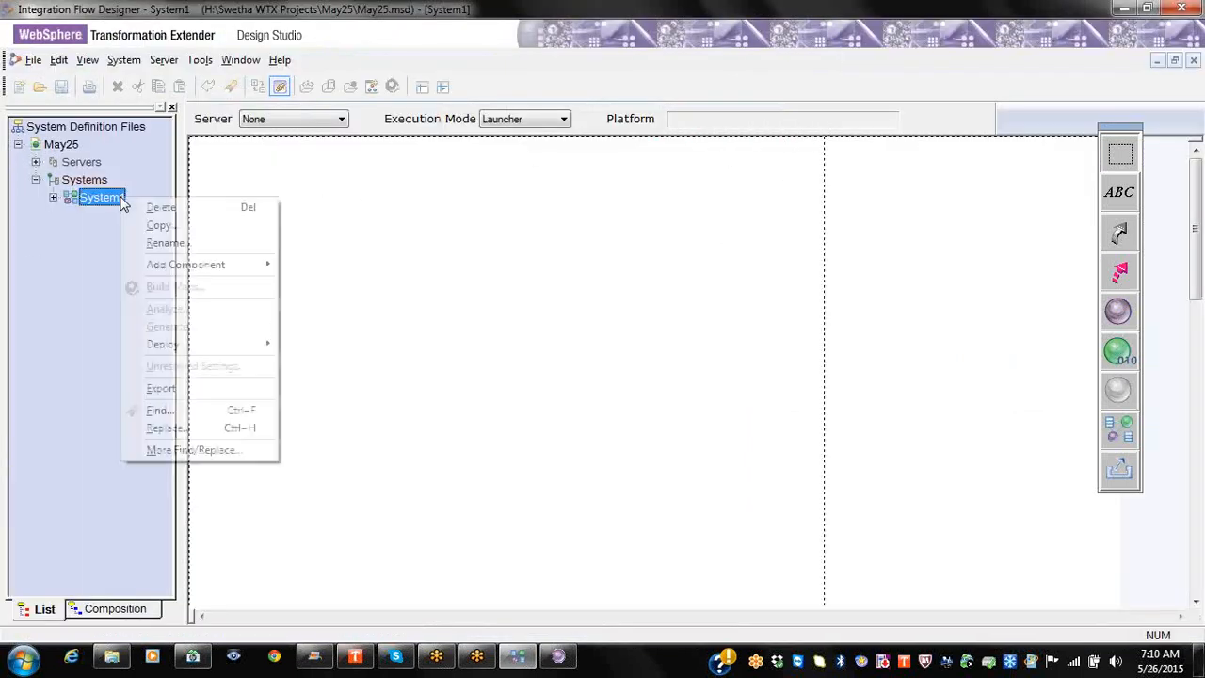
left_click(207, 243)
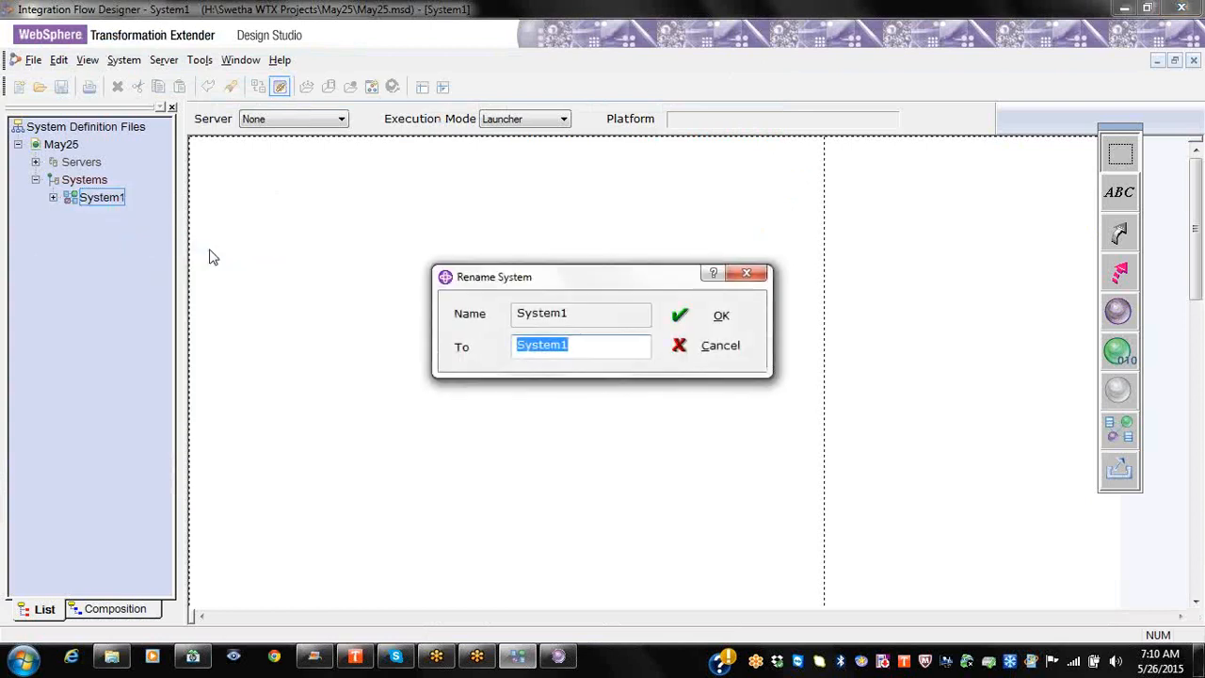
type("Mainmap")
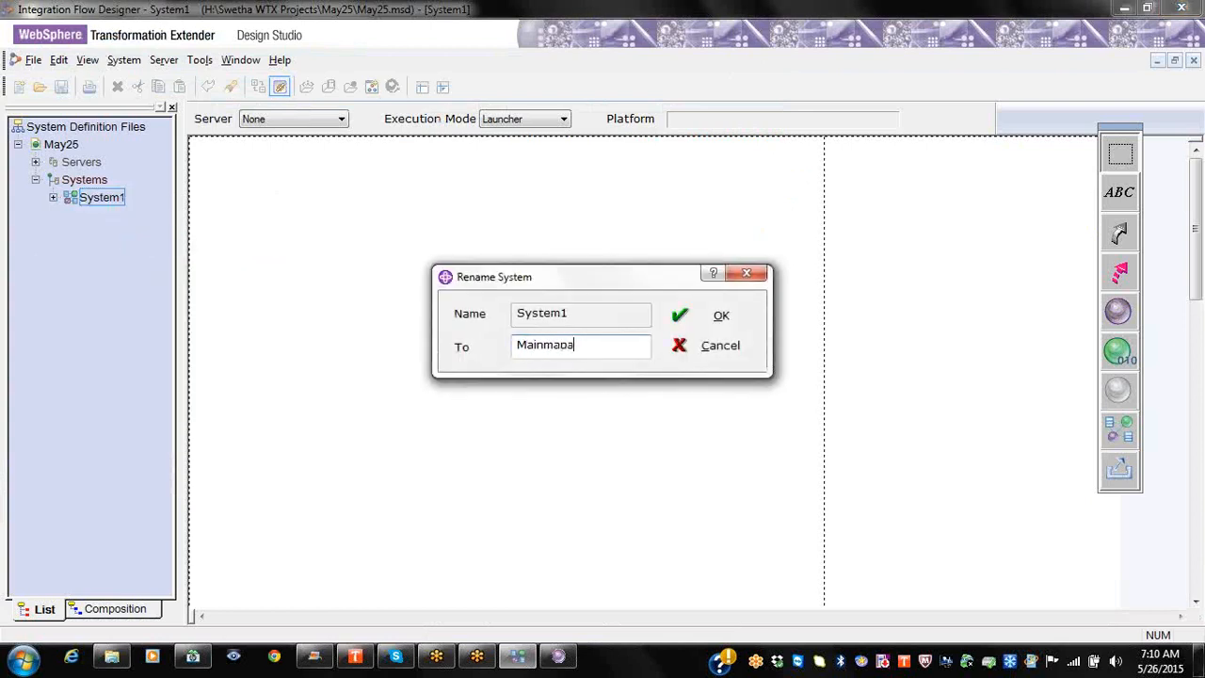
key("Return")
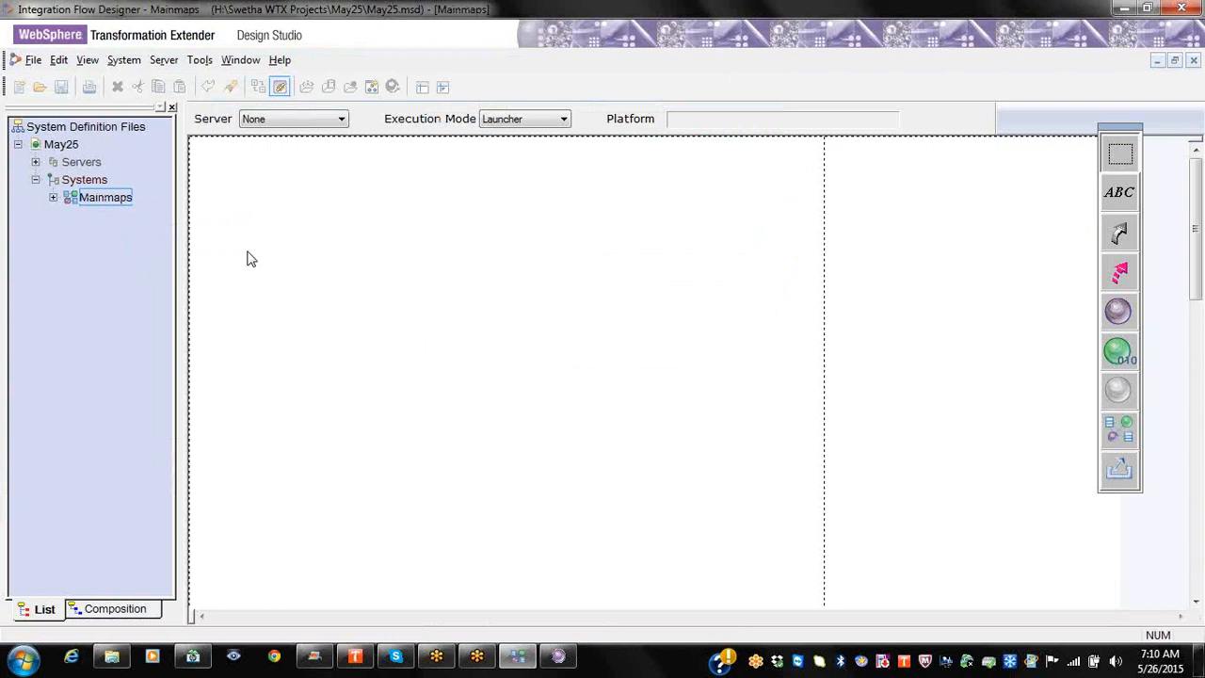
left_click(109, 196)
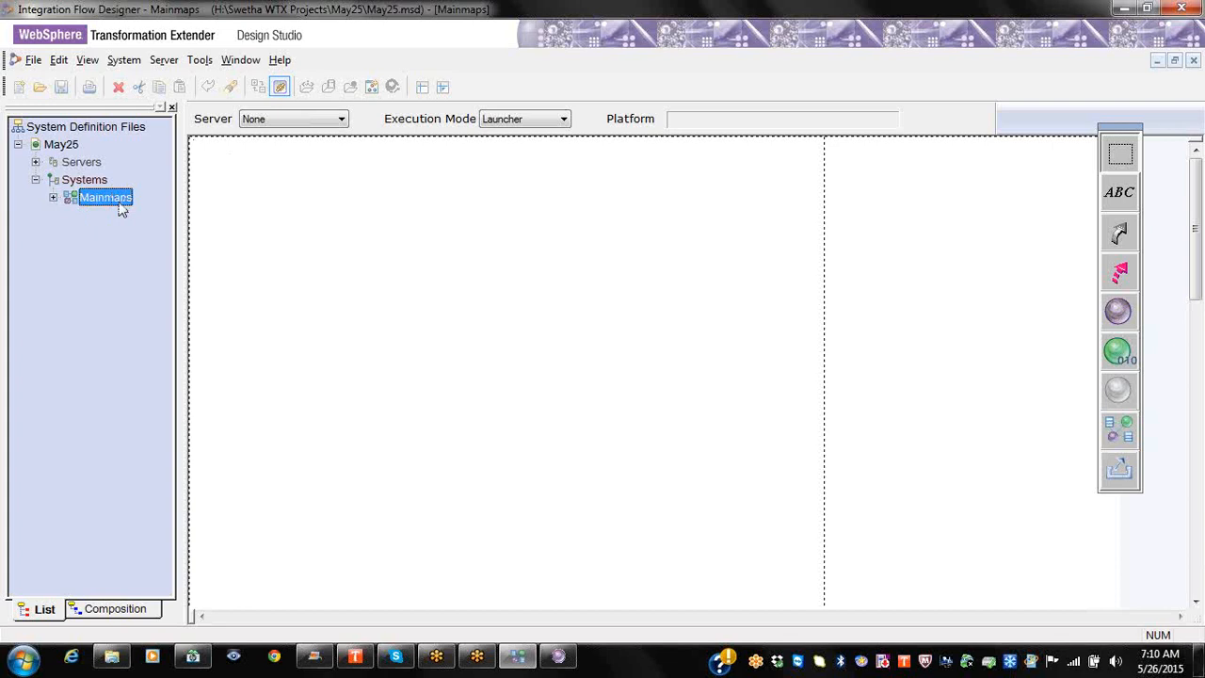
Step: Set Mainmaps' server to UAT and add a new server named Prod
left_click(341, 121)
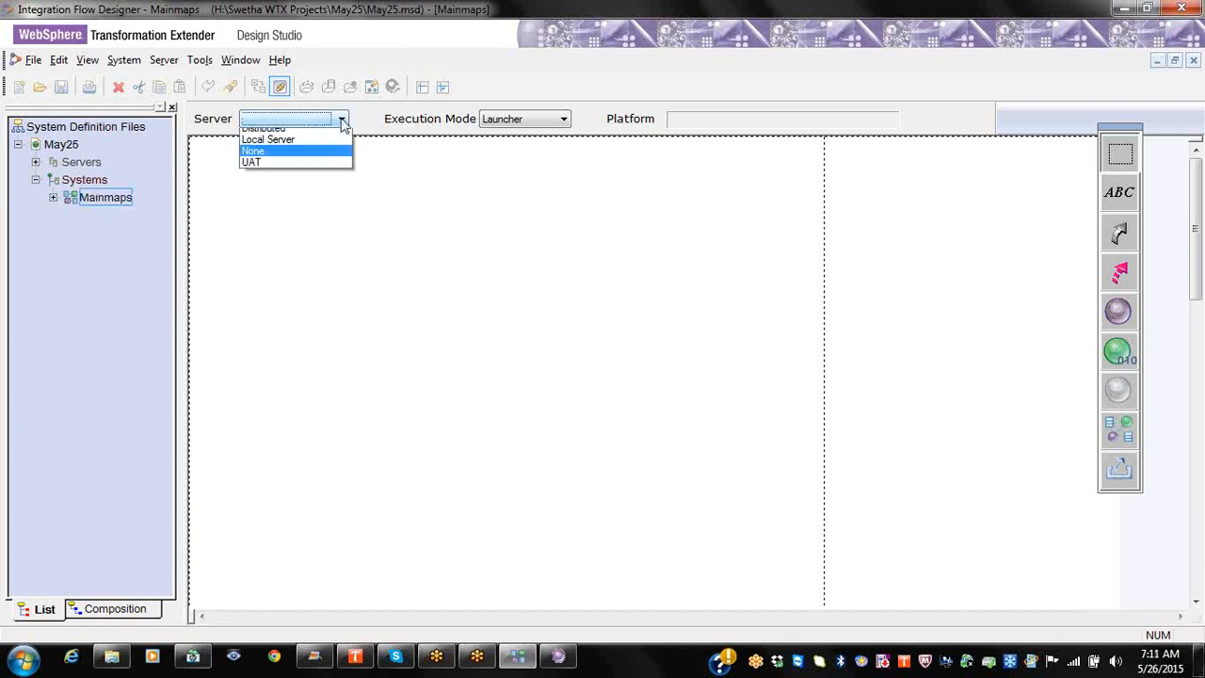
left_click(297, 170)
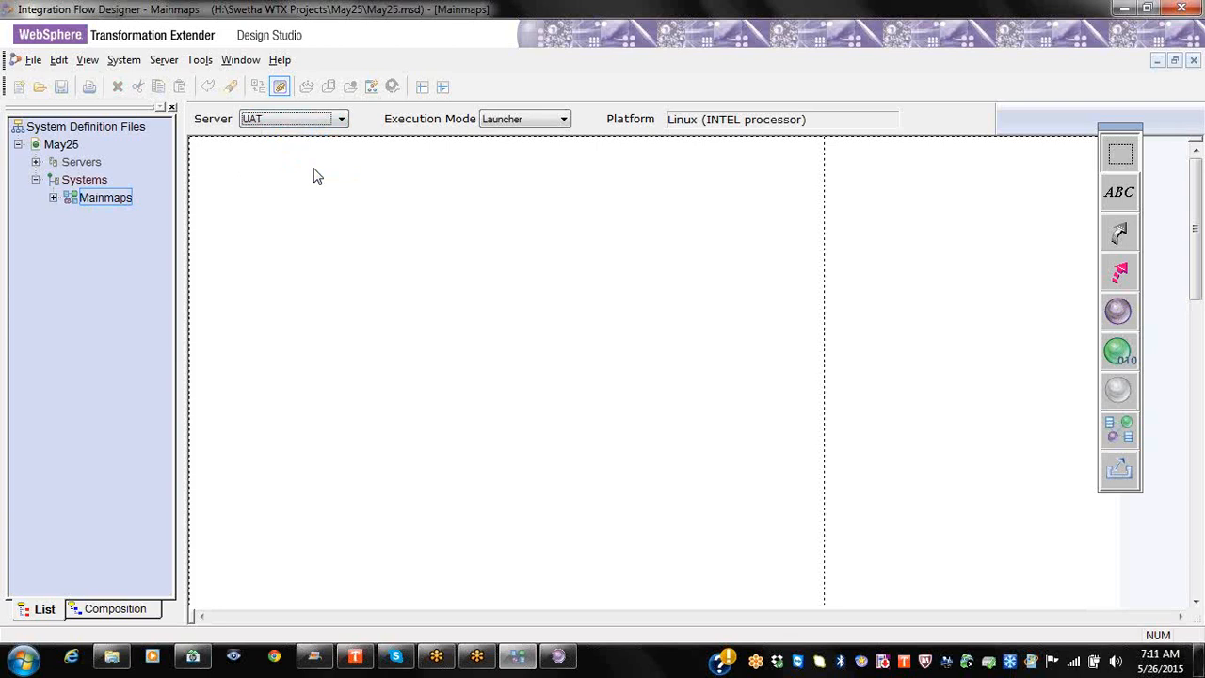
left_click(36, 163)
right_click(93, 164)
left_click(126, 174)
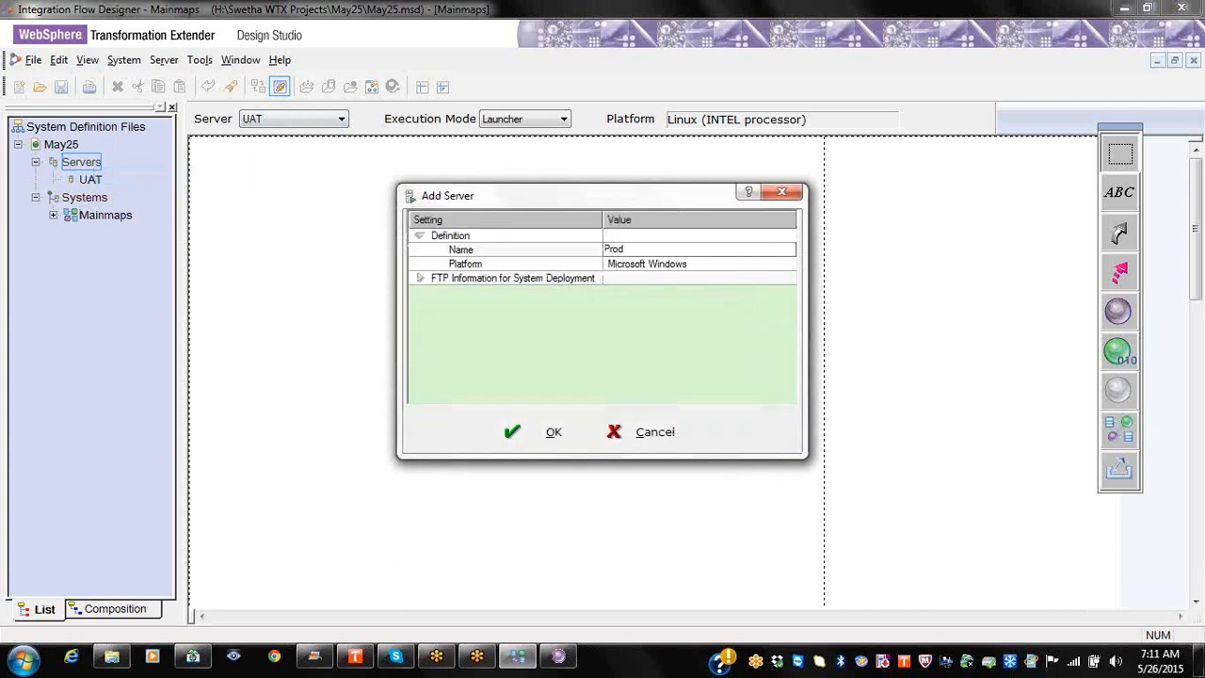
left_click(628, 268)
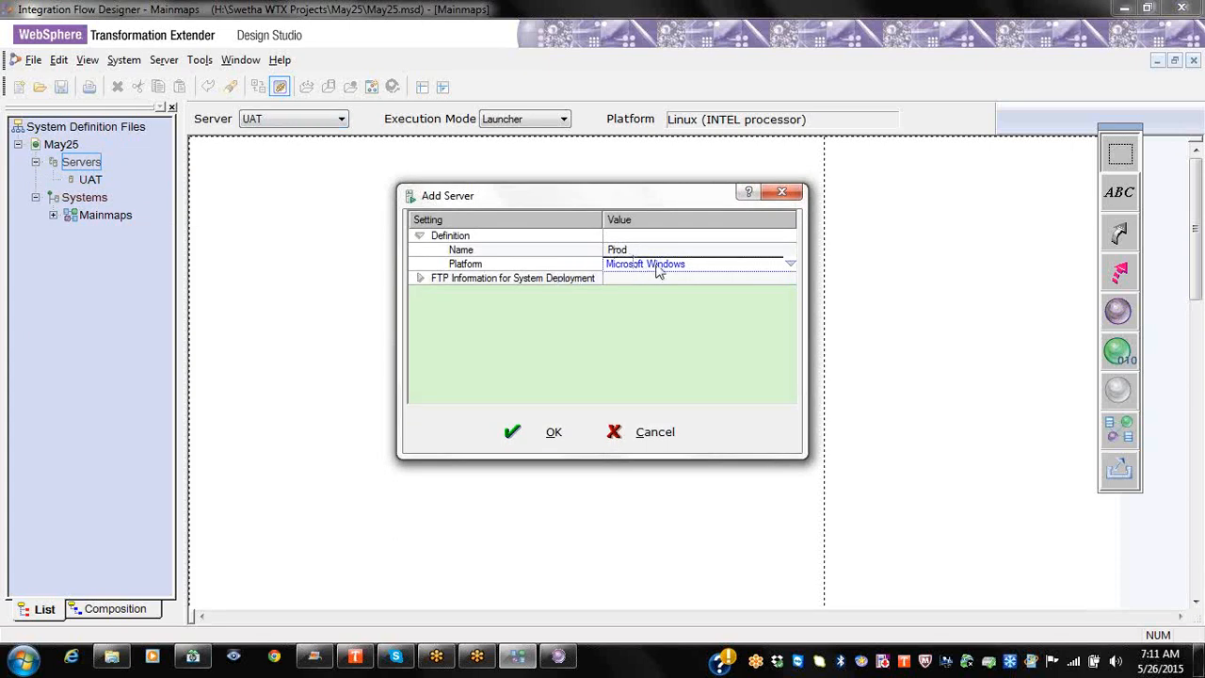
Step: Give the Prod server the IBM AIX(TM) (RS/6000 processor) platform and save it
left_click(658, 270)
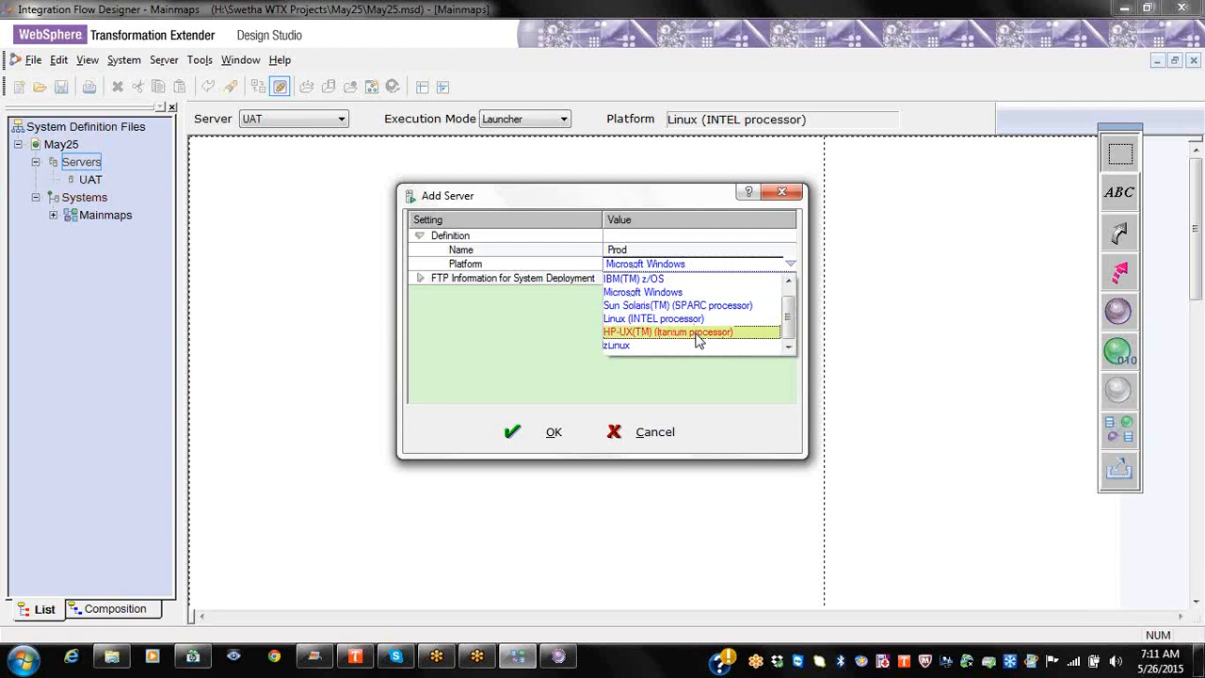
scroll(696, 318, "up", 1)
left_click(659, 279)
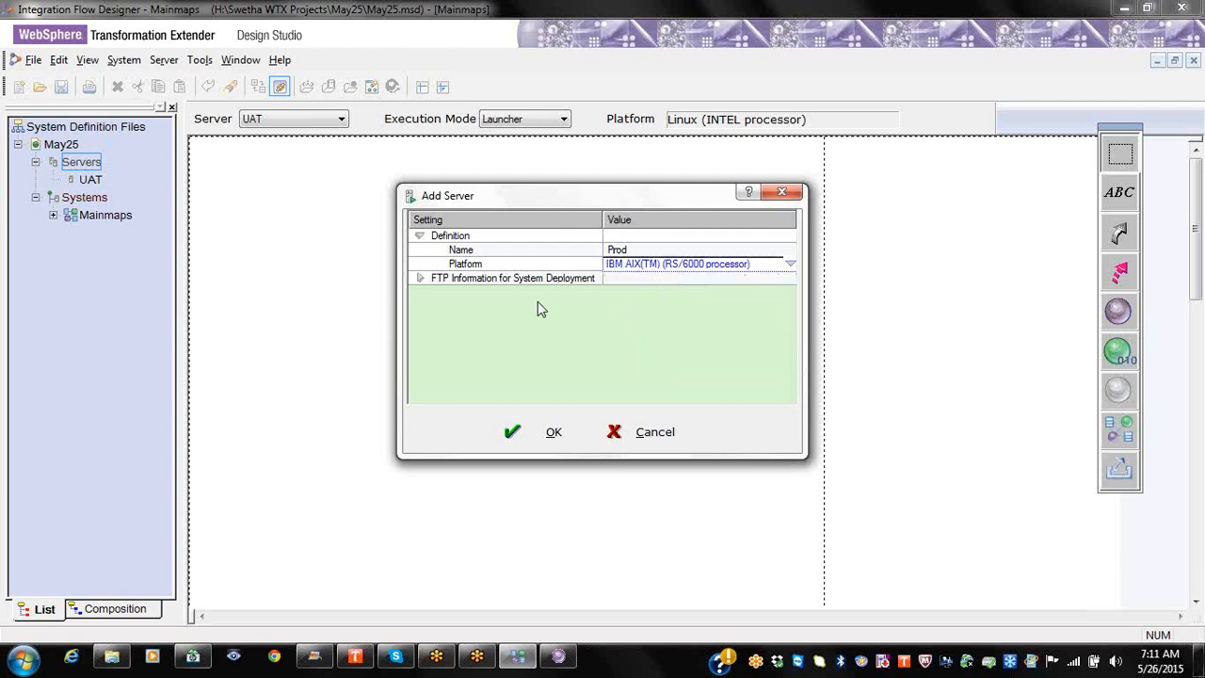
right_click(534, 288)
left_click(574, 298)
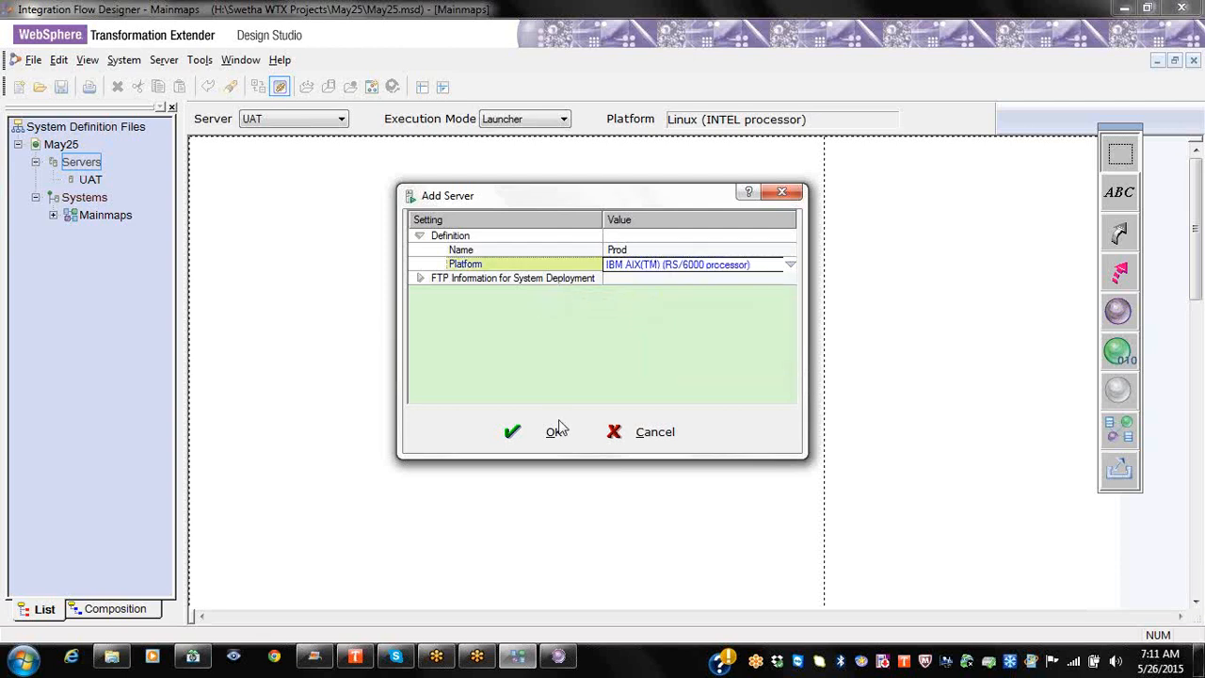
left_click(555, 430)
Step: Switch Mainmaps' server to Prod, then back to UAT
left_click(340, 121)
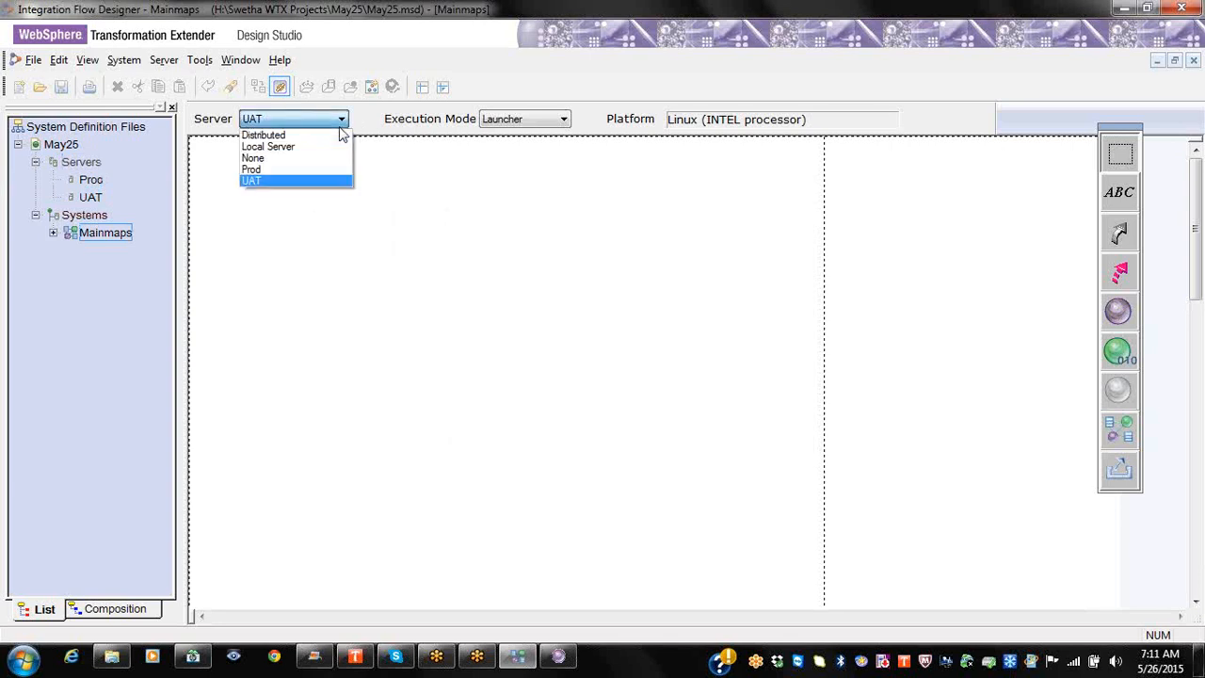
left_click(292, 171)
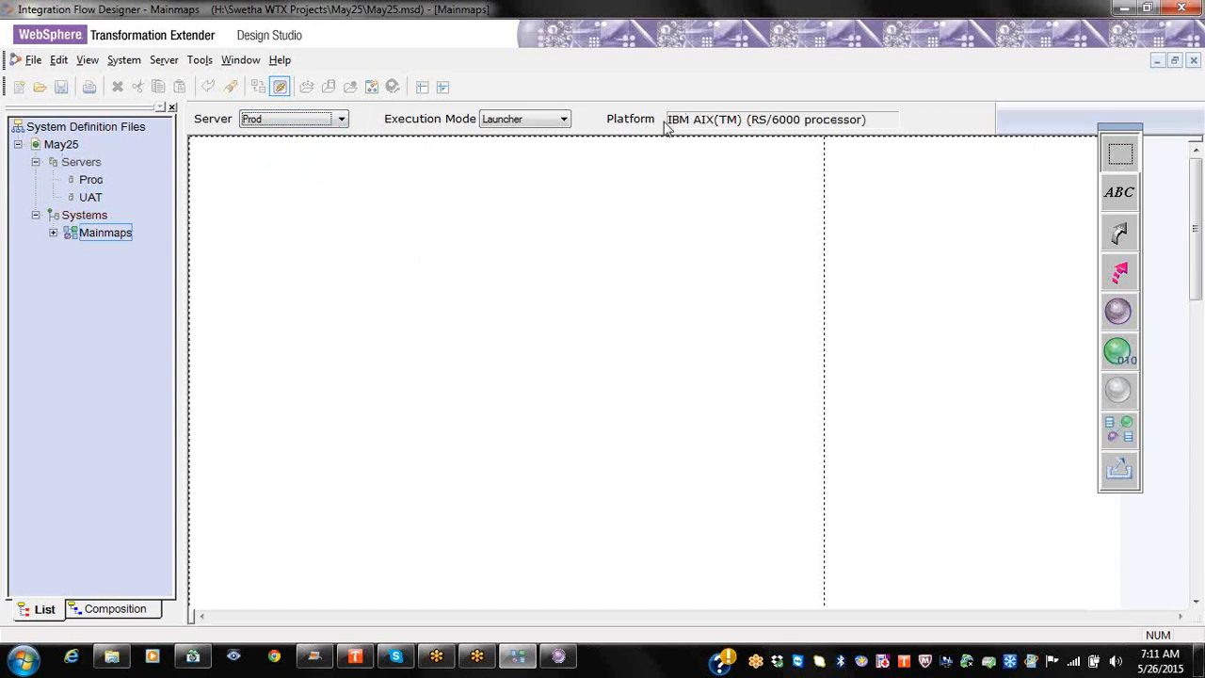
left_click(318, 122)
left_click(306, 181)
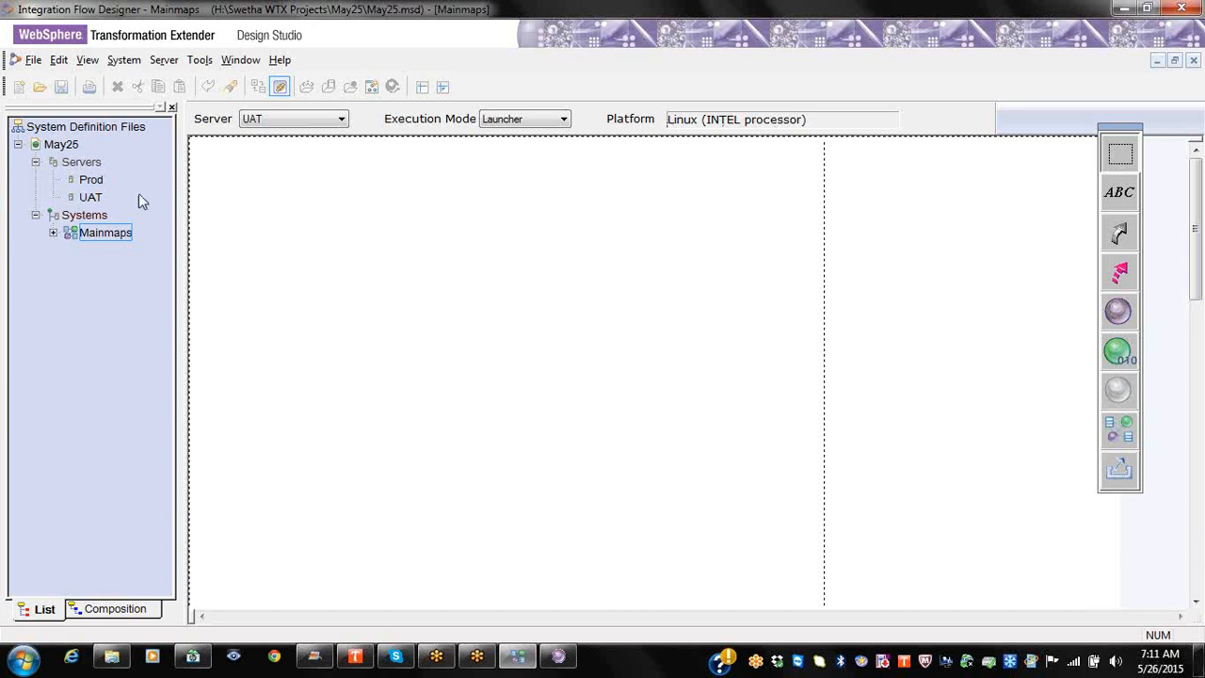
left_click(92, 179)
right_click(92, 179)
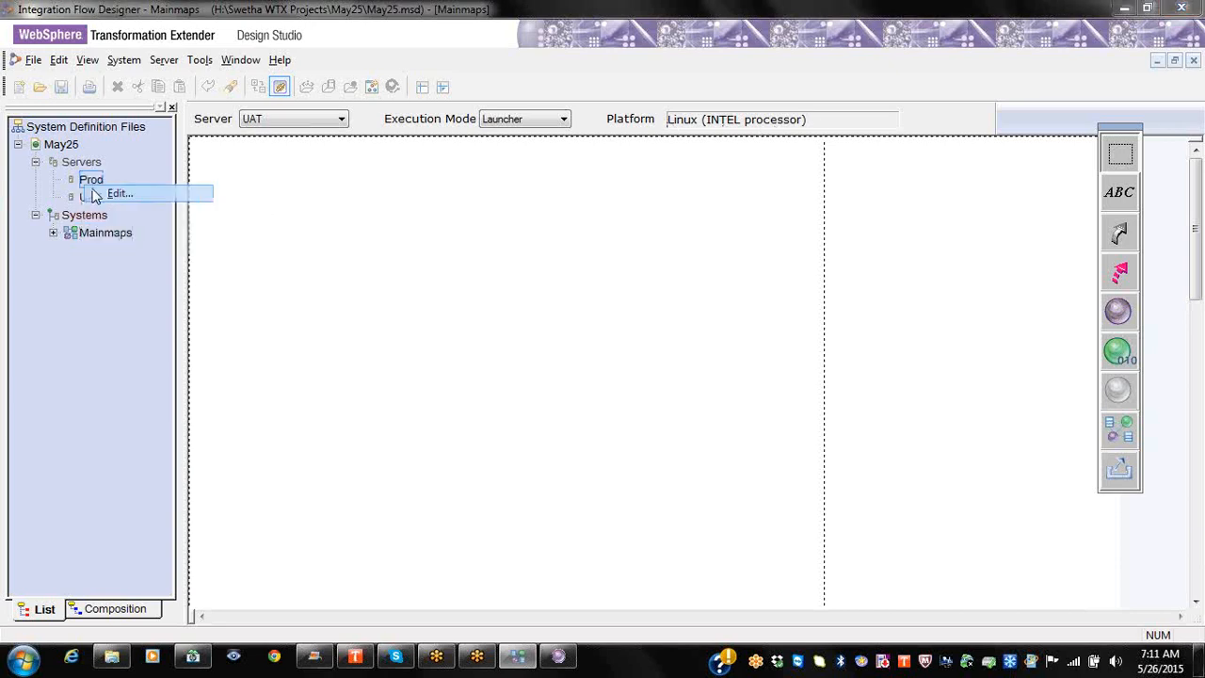
left_click(108, 191)
left_click(657, 431)
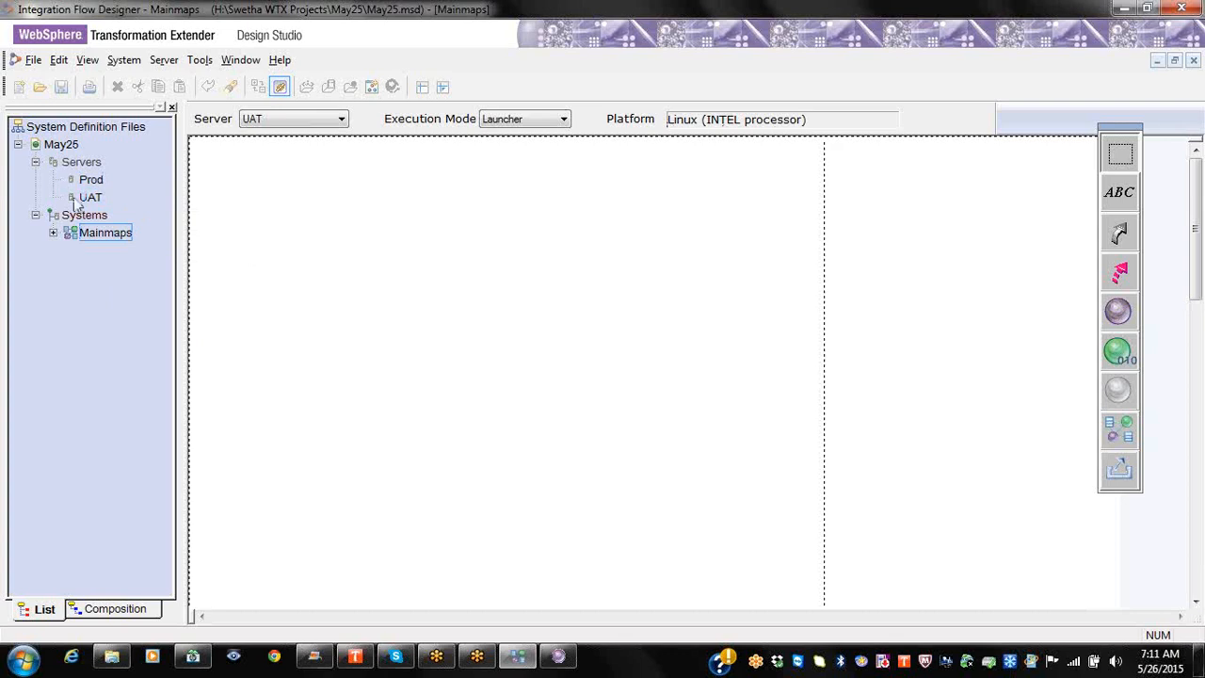
right_click(86, 200)
left_click(115, 211)
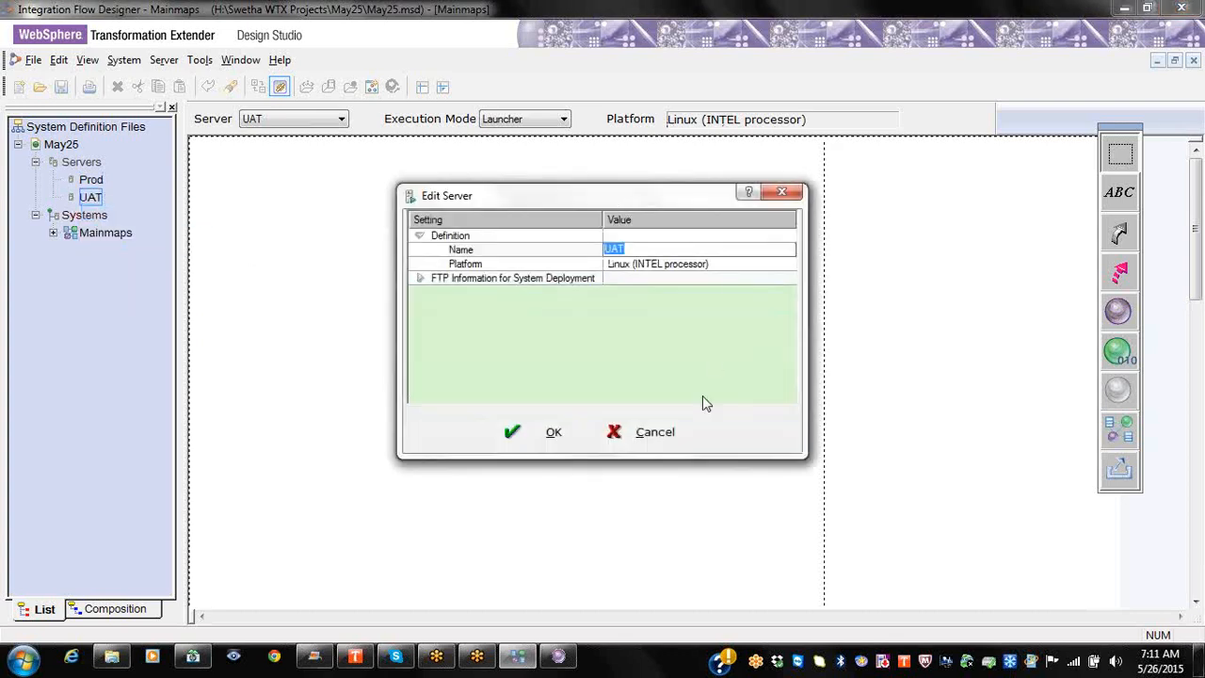
left_click(662, 434)
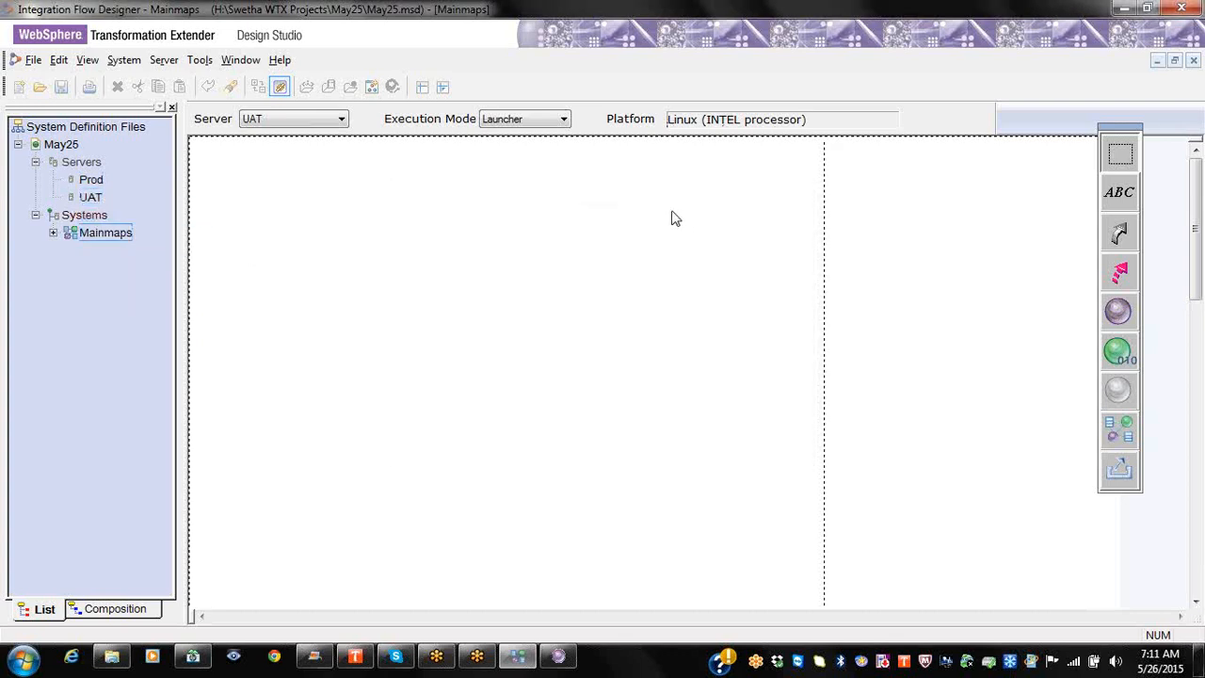
left_click(520, 120)
left_click(532, 119)
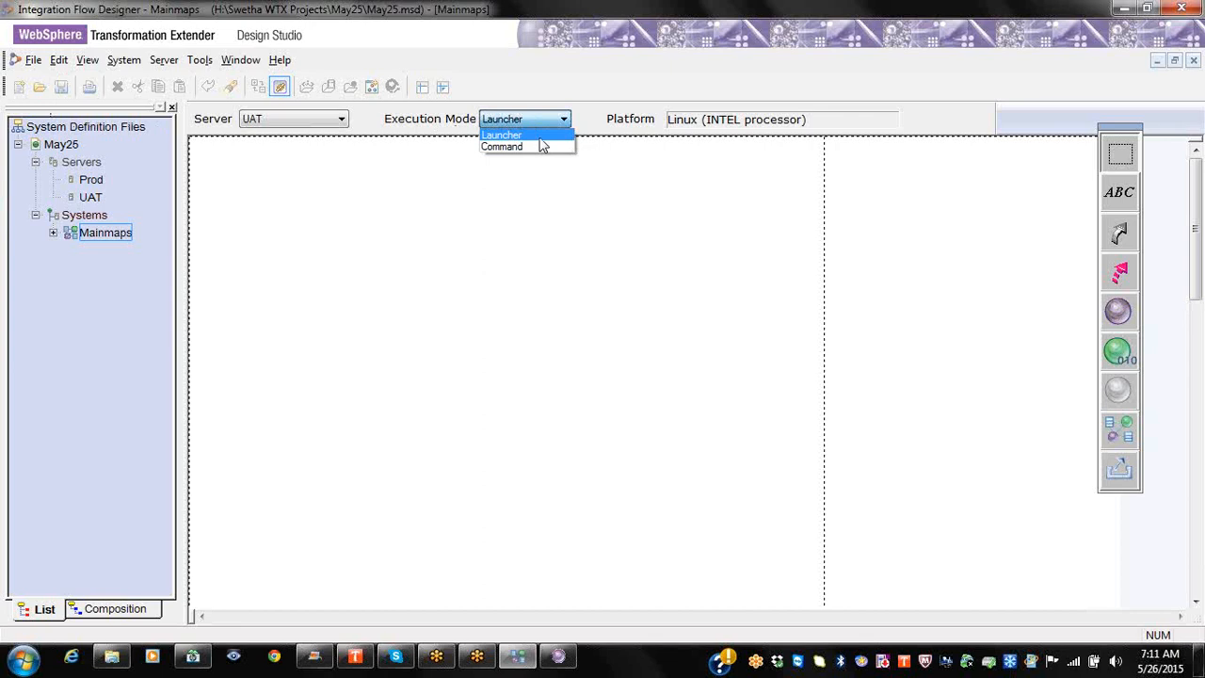
left_click(538, 146)
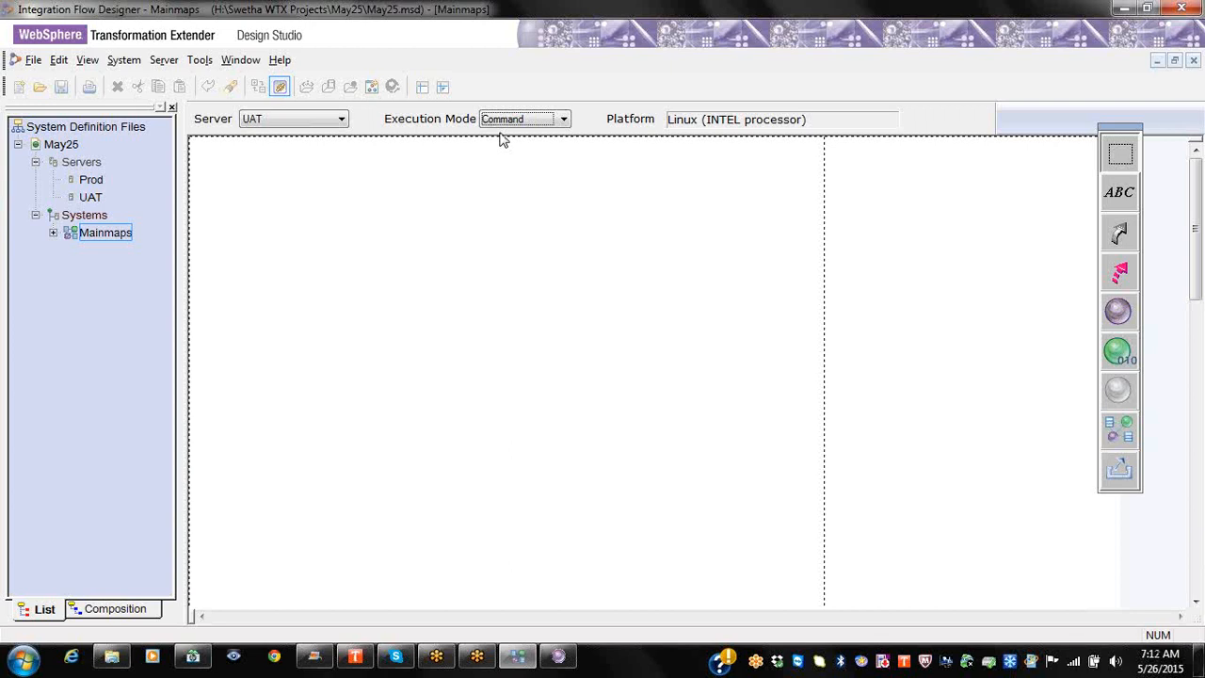
left_click(522, 120)
left_click(544, 146)
left_click(559, 195)
left_click(558, 192)
Step: Show Mainmaps' Add Component choices, cancelling one Source Map attempt along the way
right_click(117, 238)
mouse_move(172, 308)
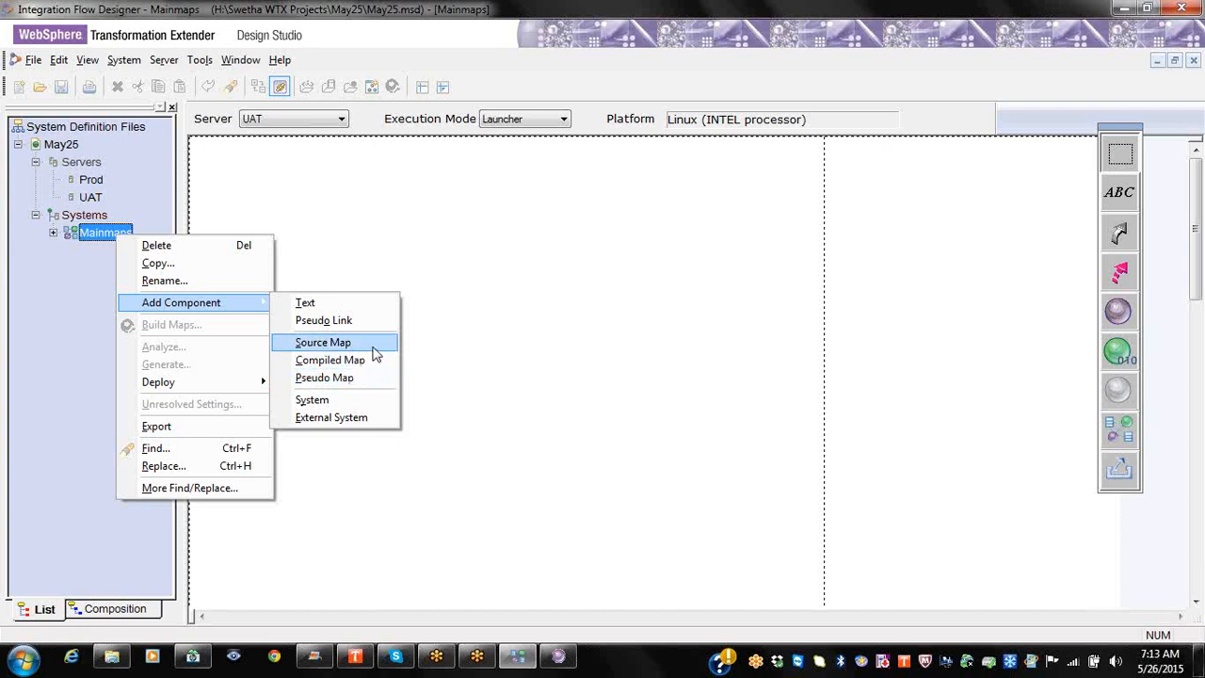
left_click(374, 343)
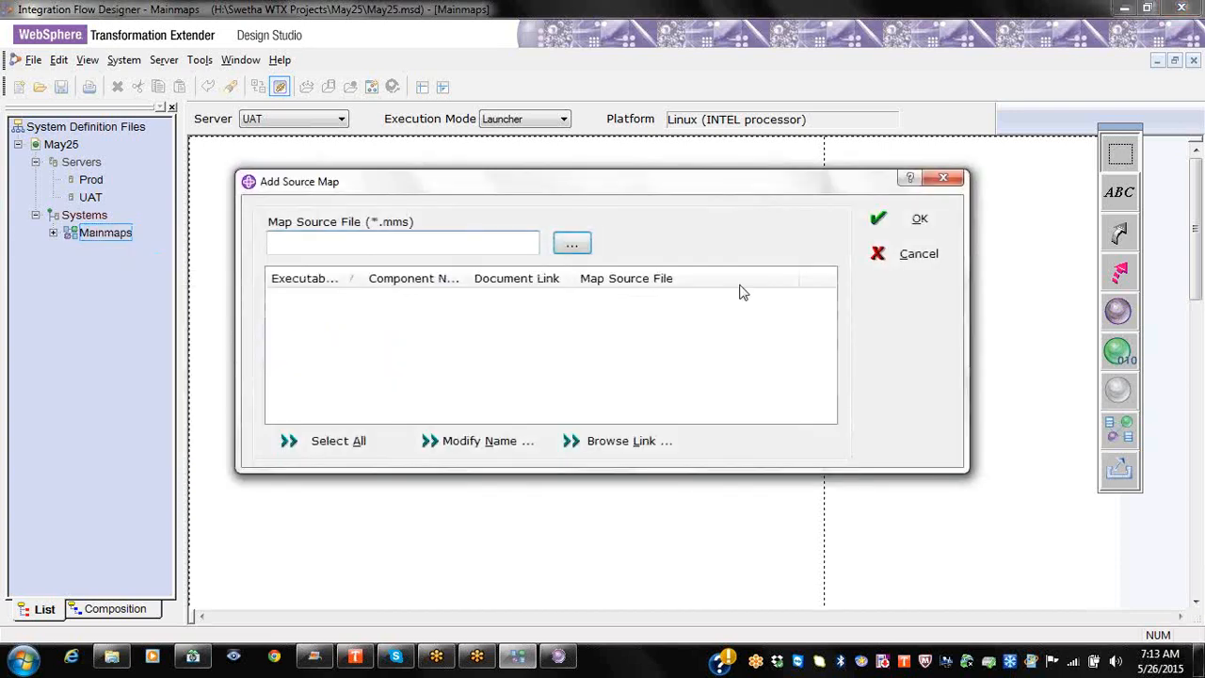
left_click(944, 181)
right_click(102, 236)
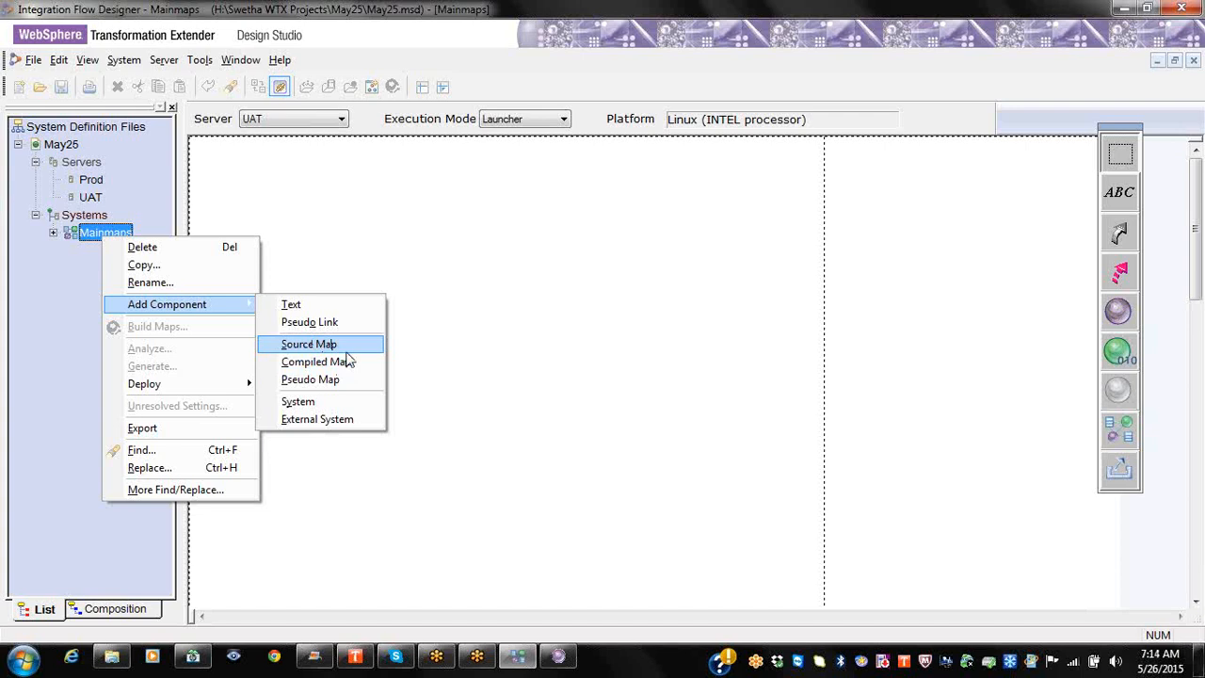
Step: Start a Source Map component and load DB_Bulk_Upload.mms from the May25 folder on H:
left_click(346, 350)
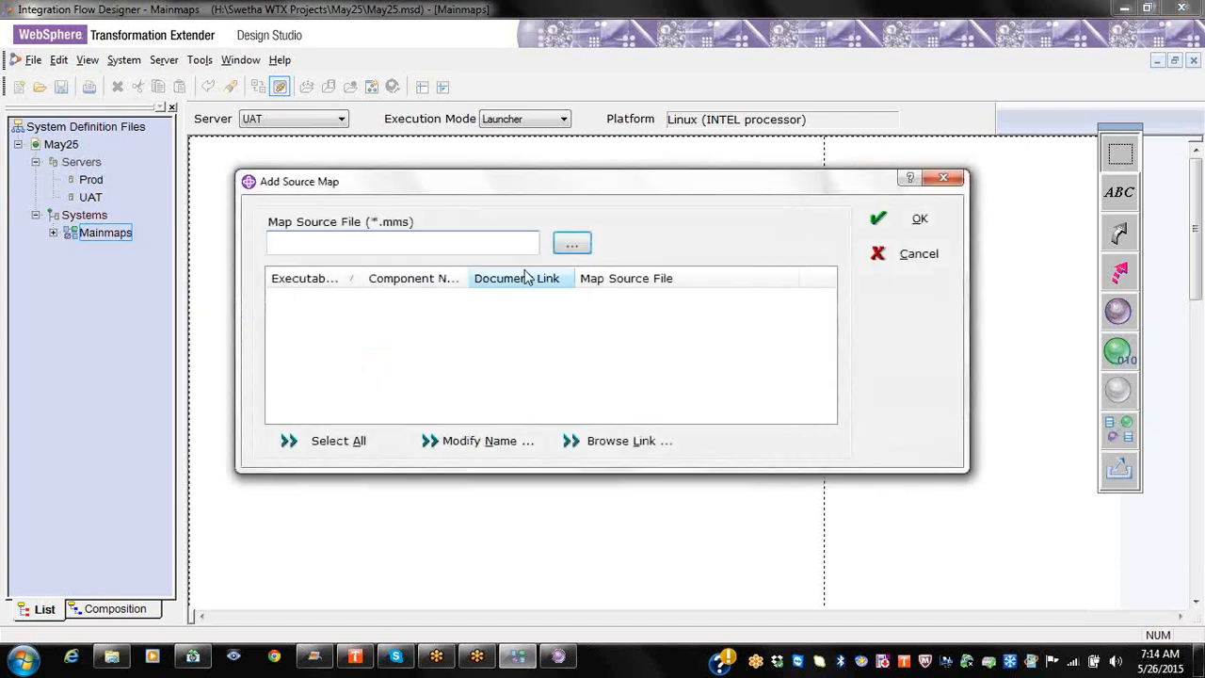
left_click(573, 244)
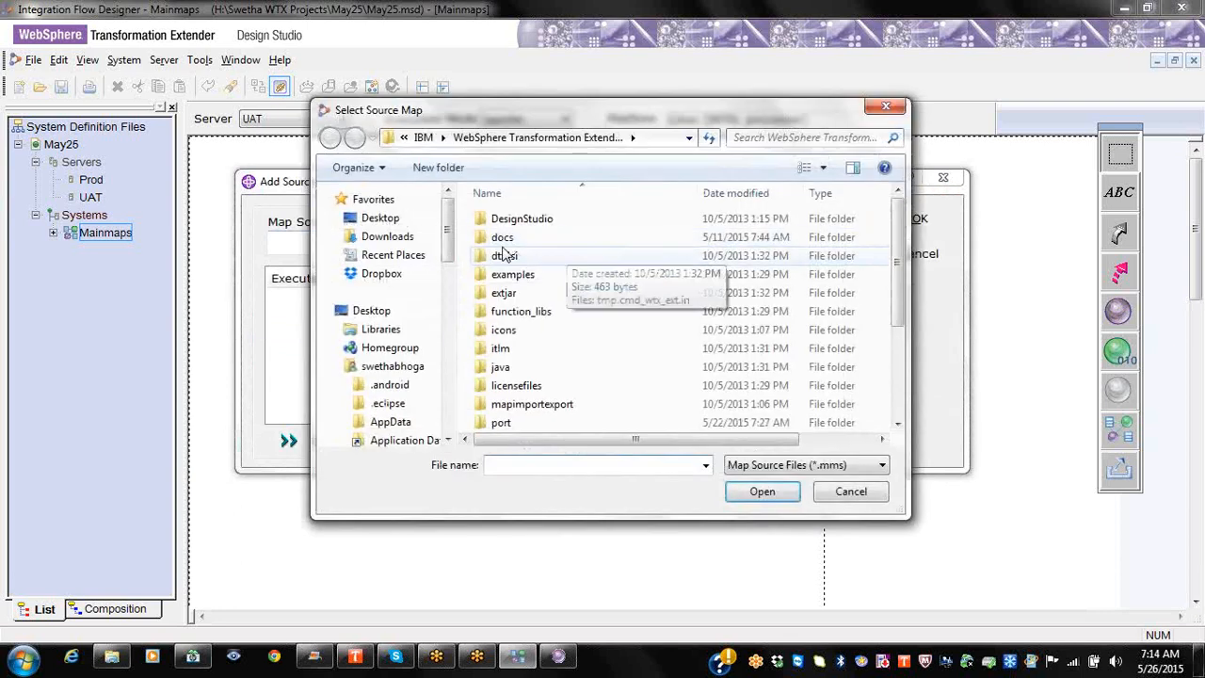
left_click_drag(447, 249, 441, 420)
left_click(334, 342)
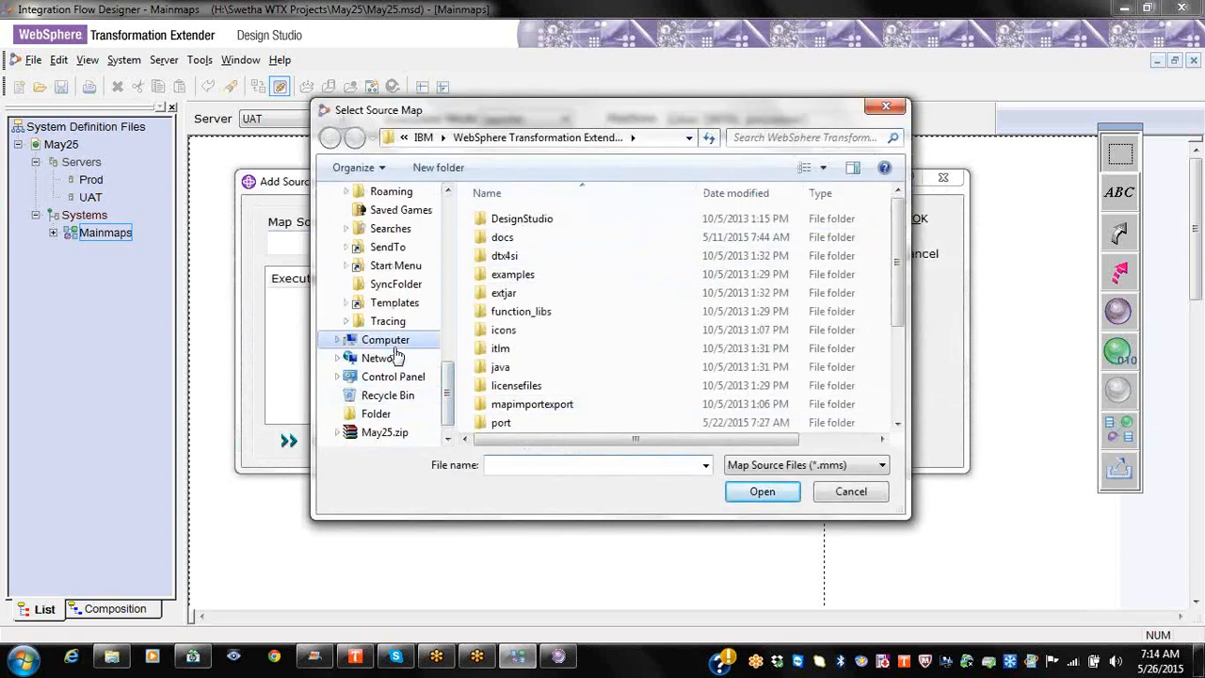
double_click(612, 395)
double_click(555, 346)
scroll(516, 395, "down", 3)
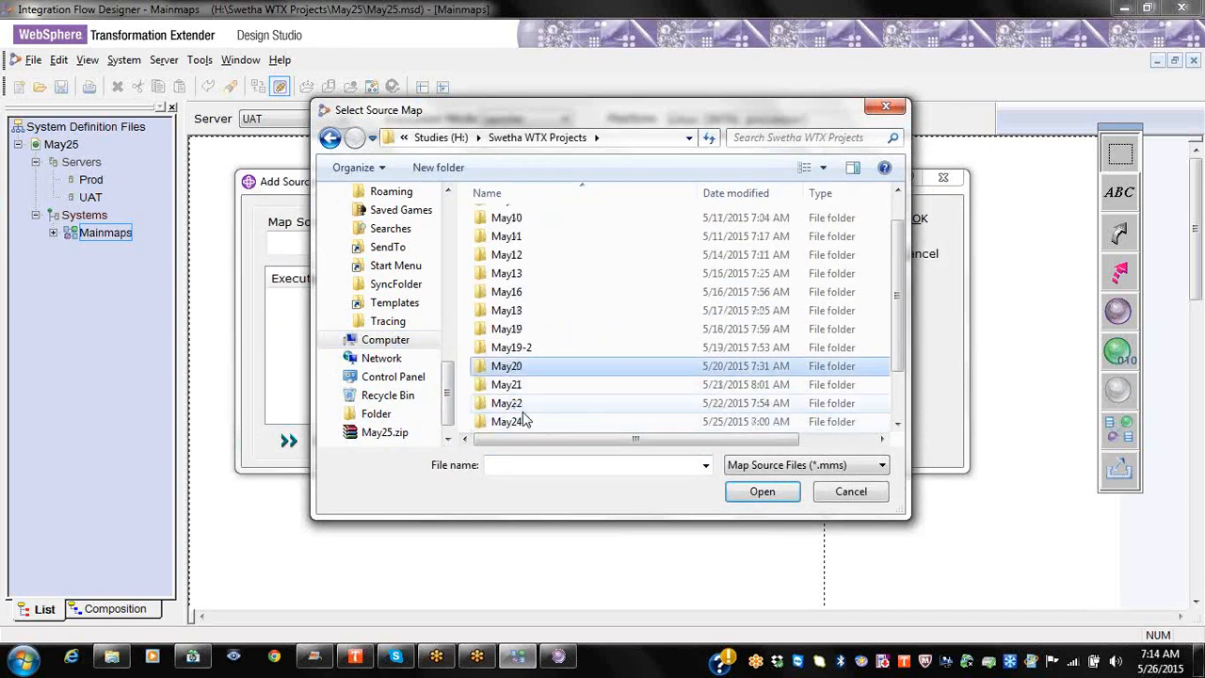
left_click(518, 386)
double_click(517, 386)
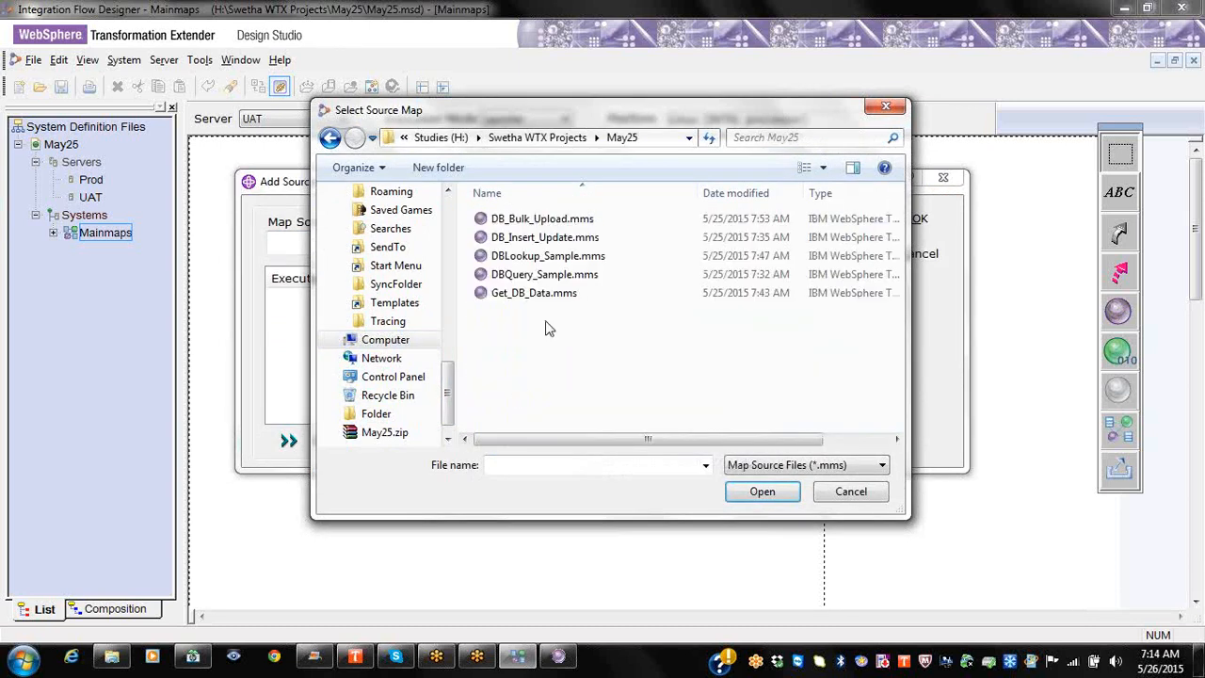
left_click(553, 219)
left_click(762, 491)
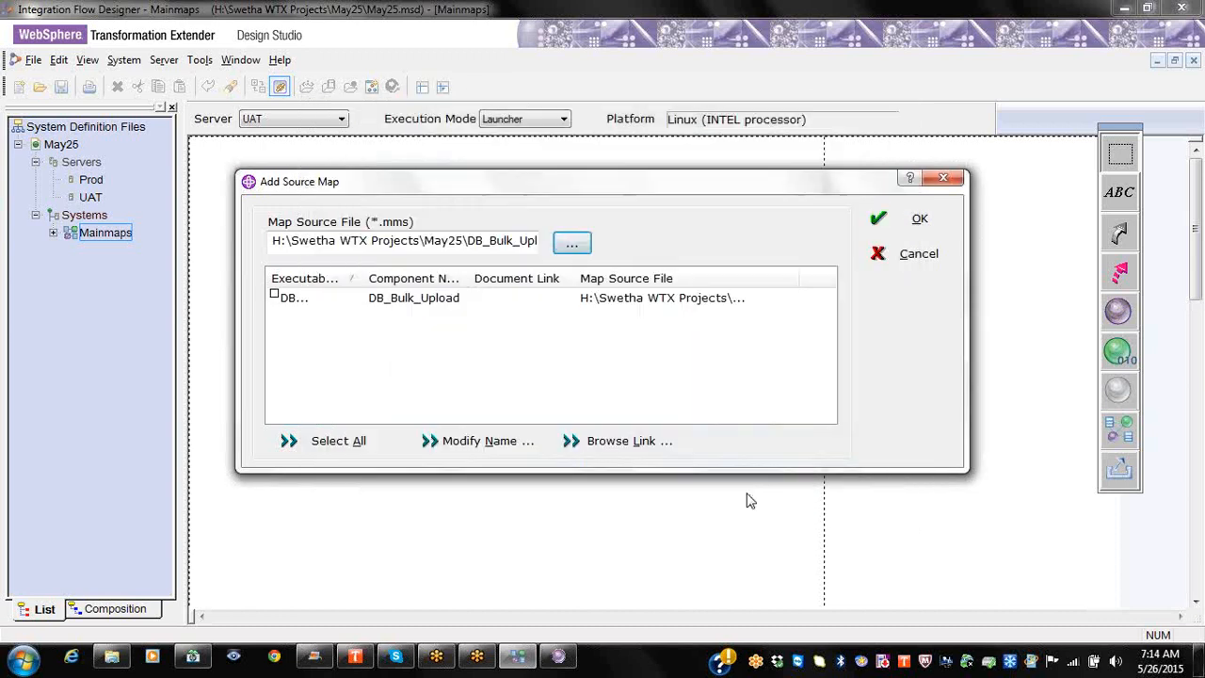
Step: Add the DB_Bulk_Upload map to the canvas and save the system definition
double_click(363, 275)
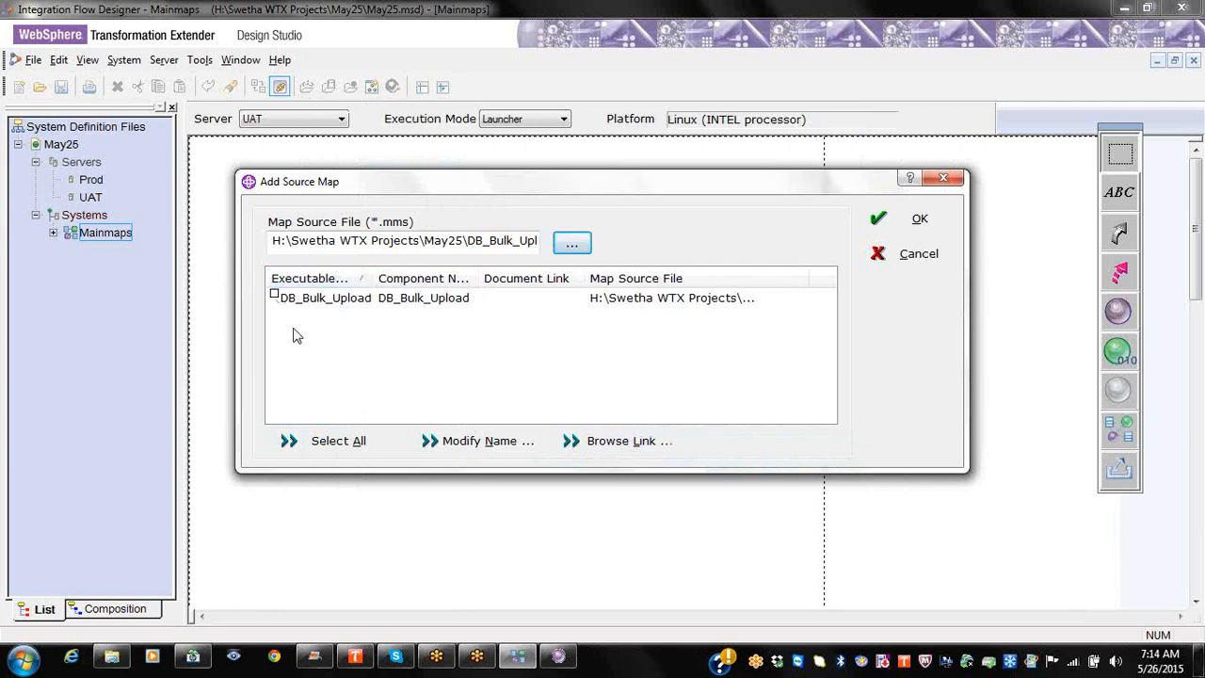
left_click(274, 297)
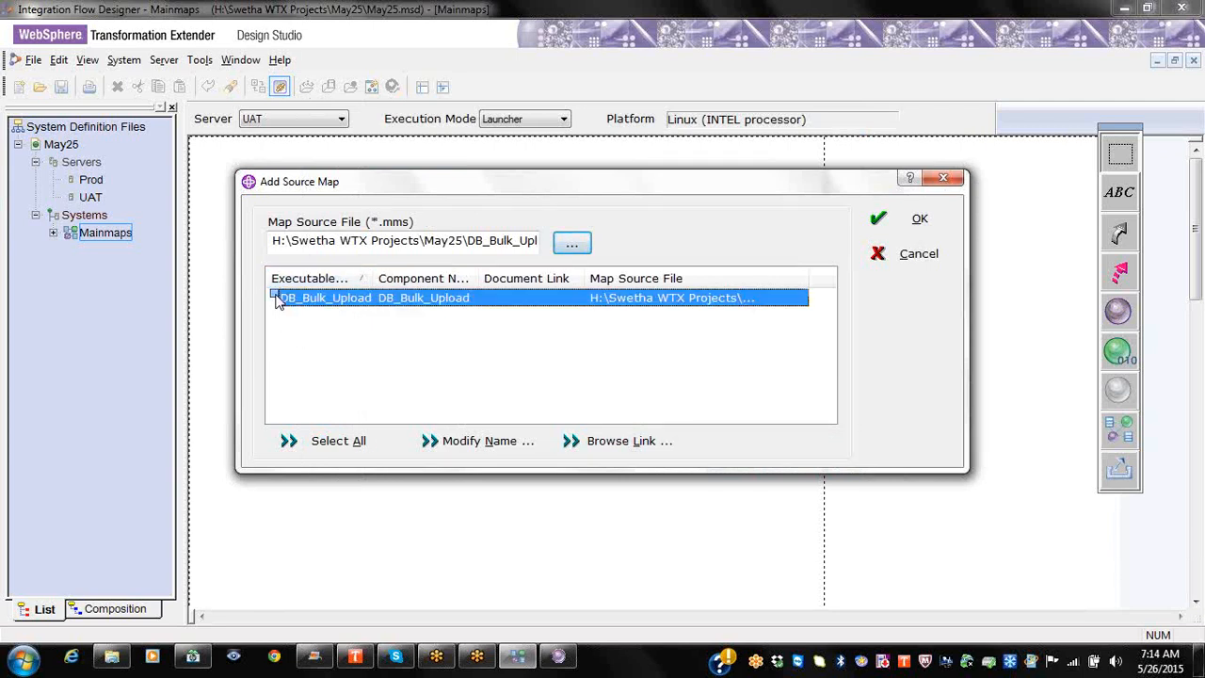
left_click(884, 216)
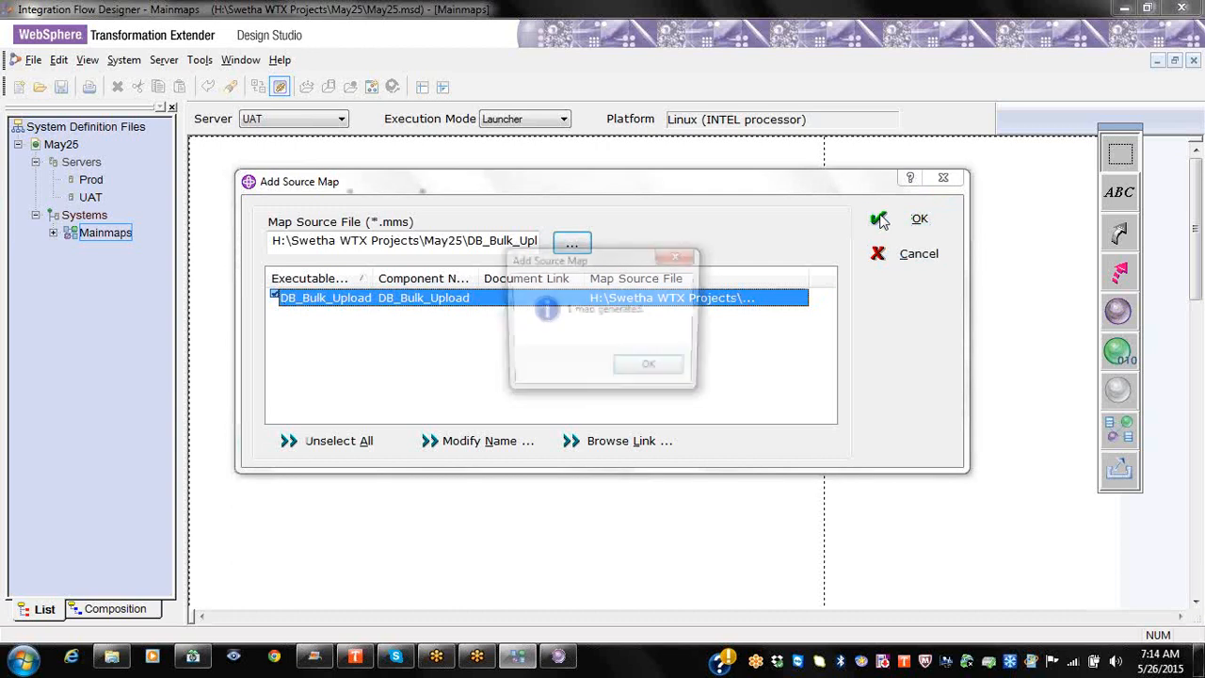
left_click(636, 375)
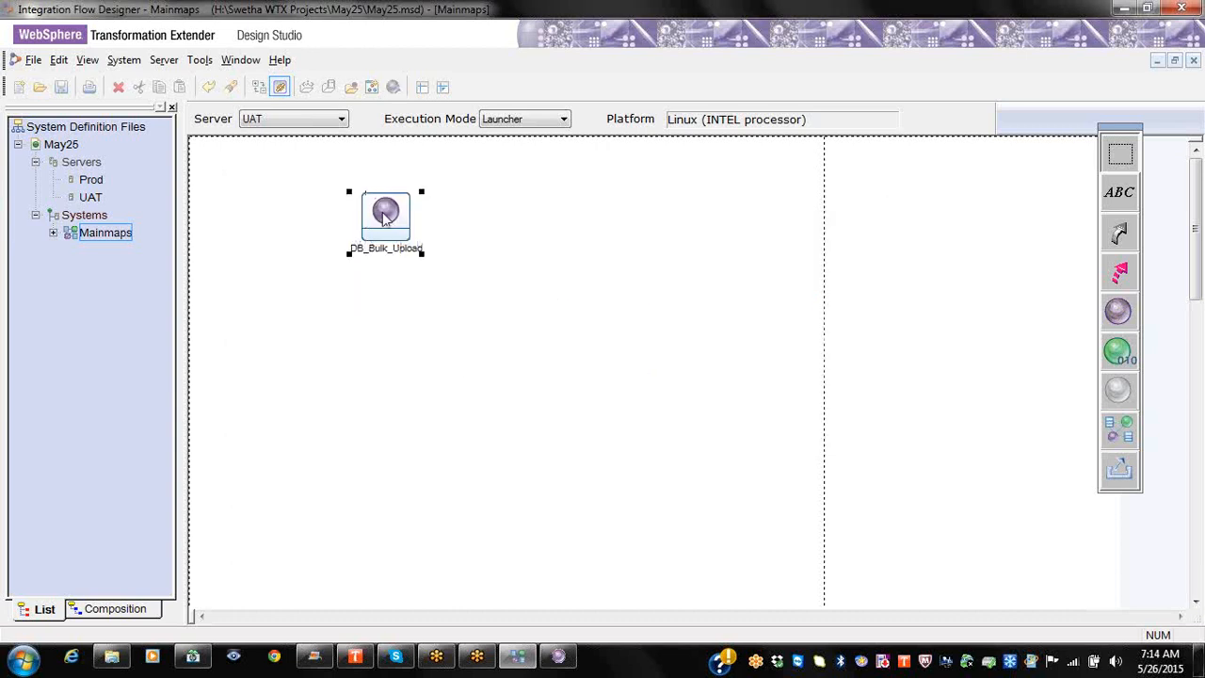
left_click(62, 87)
Step: Add a text label reading 'test' and place it beside DB_Bulk_Upload
right_click(110, 232)
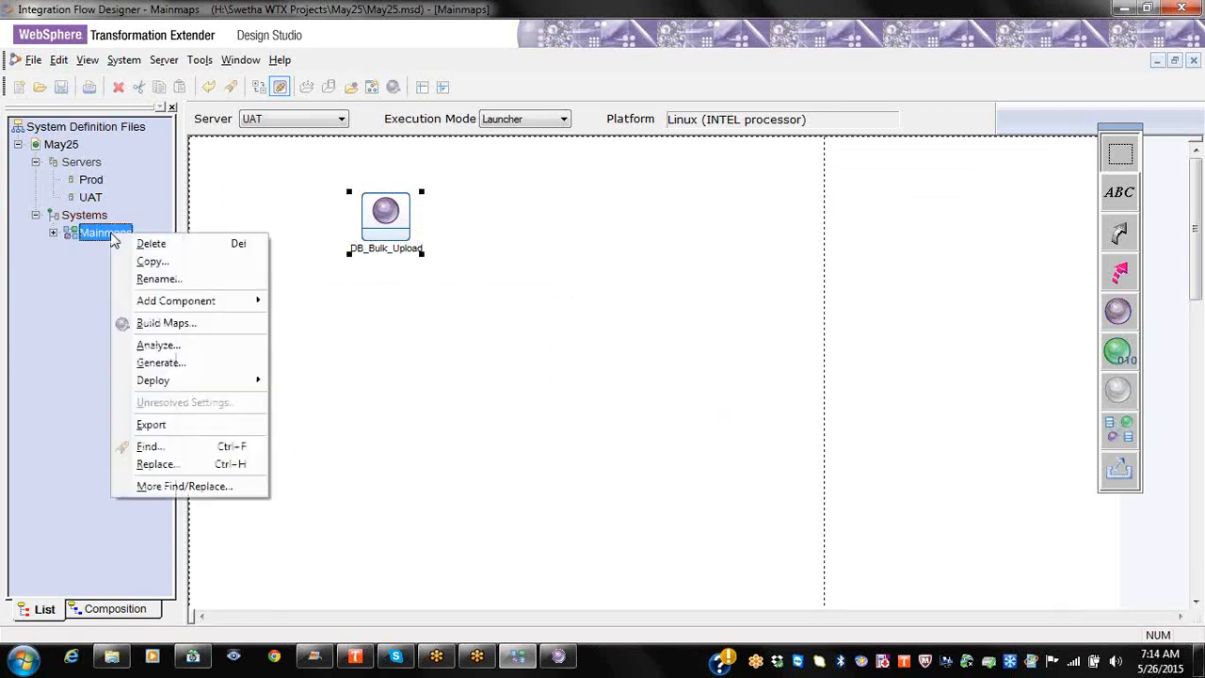
mouse_move(219, 304)
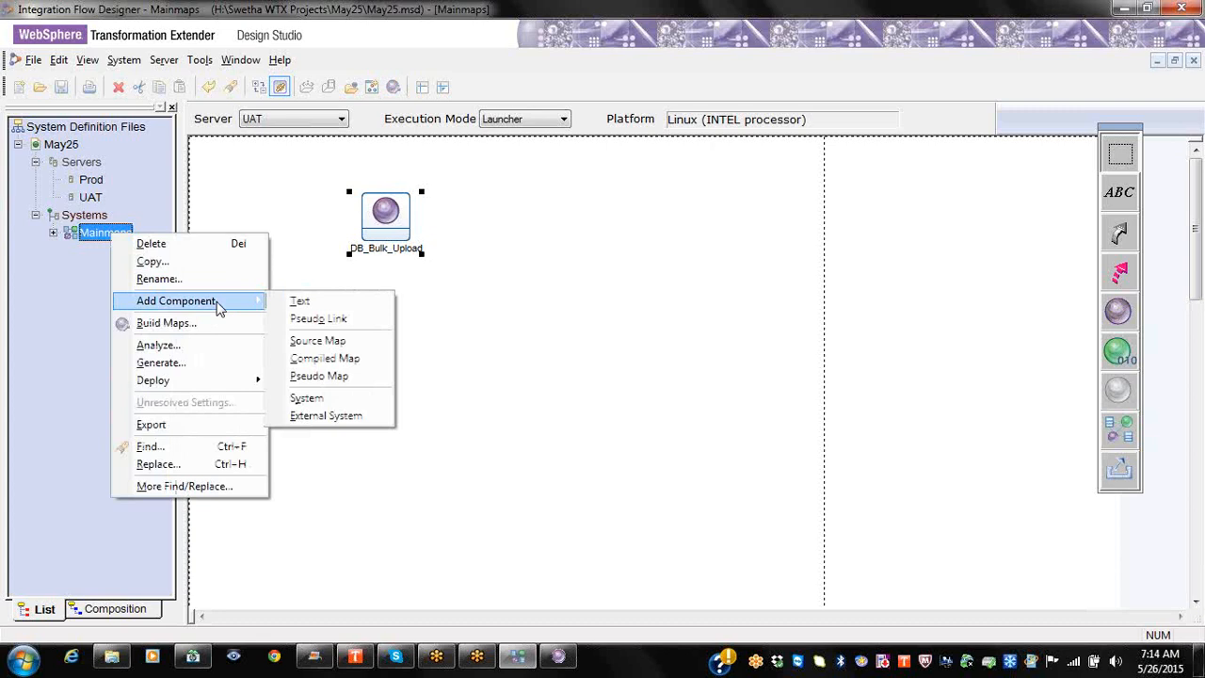
left_click(315, 301)
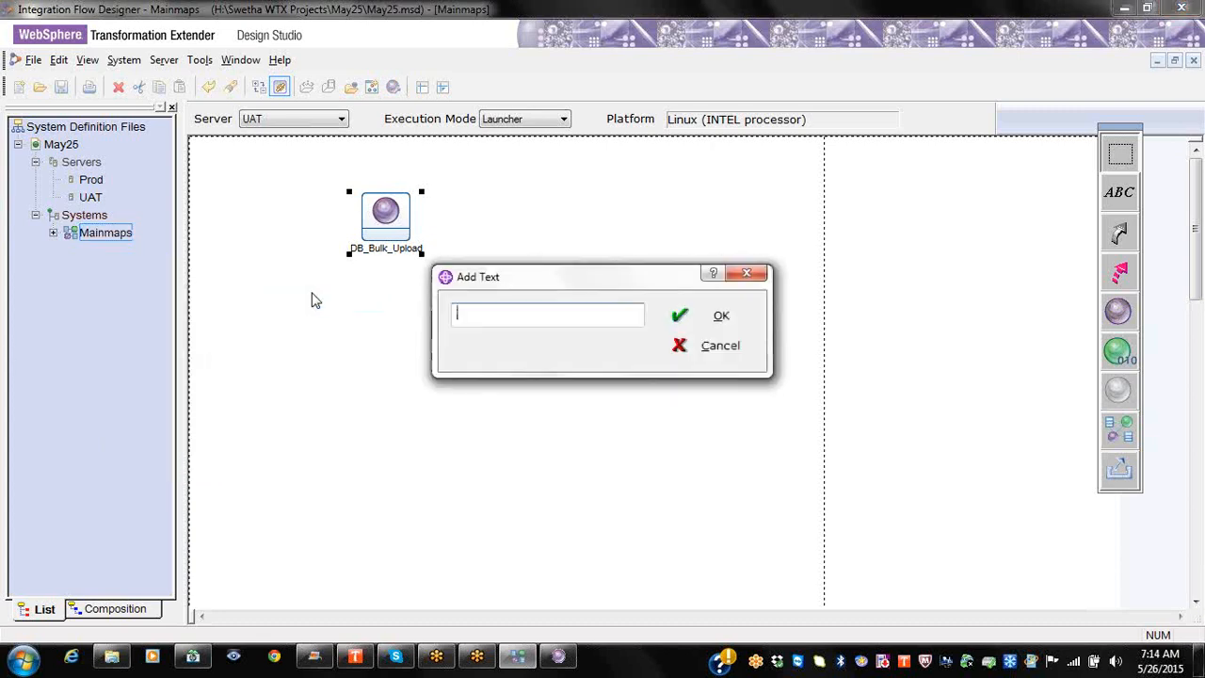
left_click(727, 322)
left_click(698, 377)
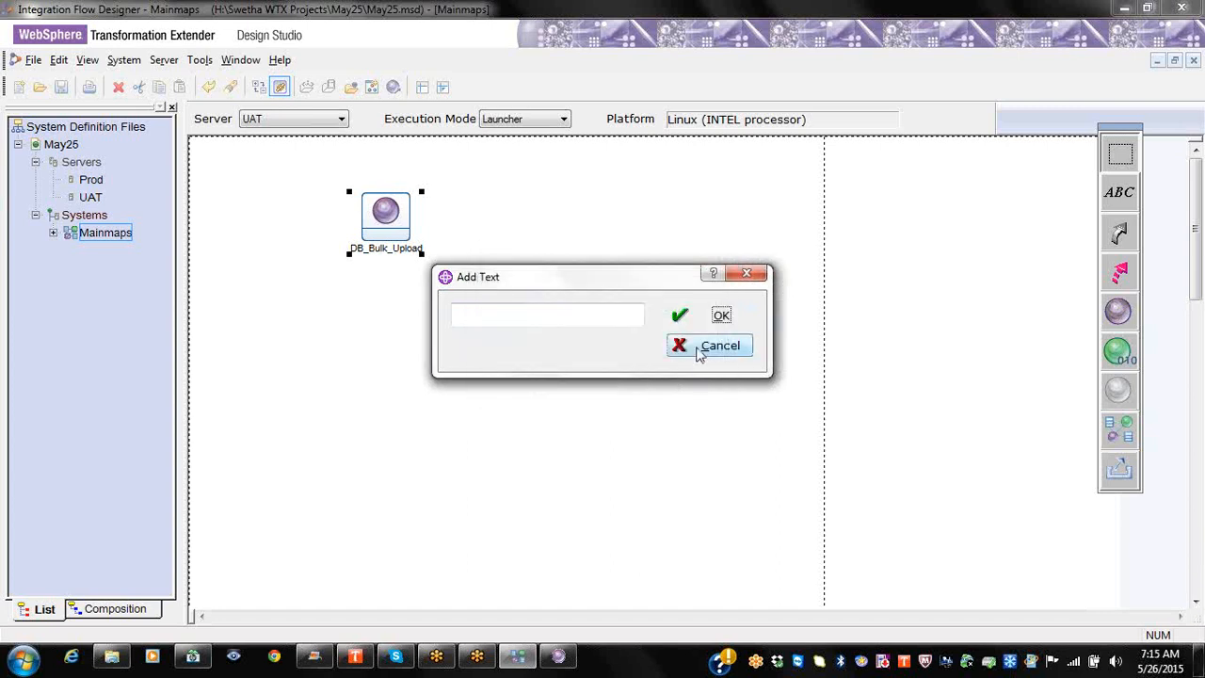
left_click(596, 317)
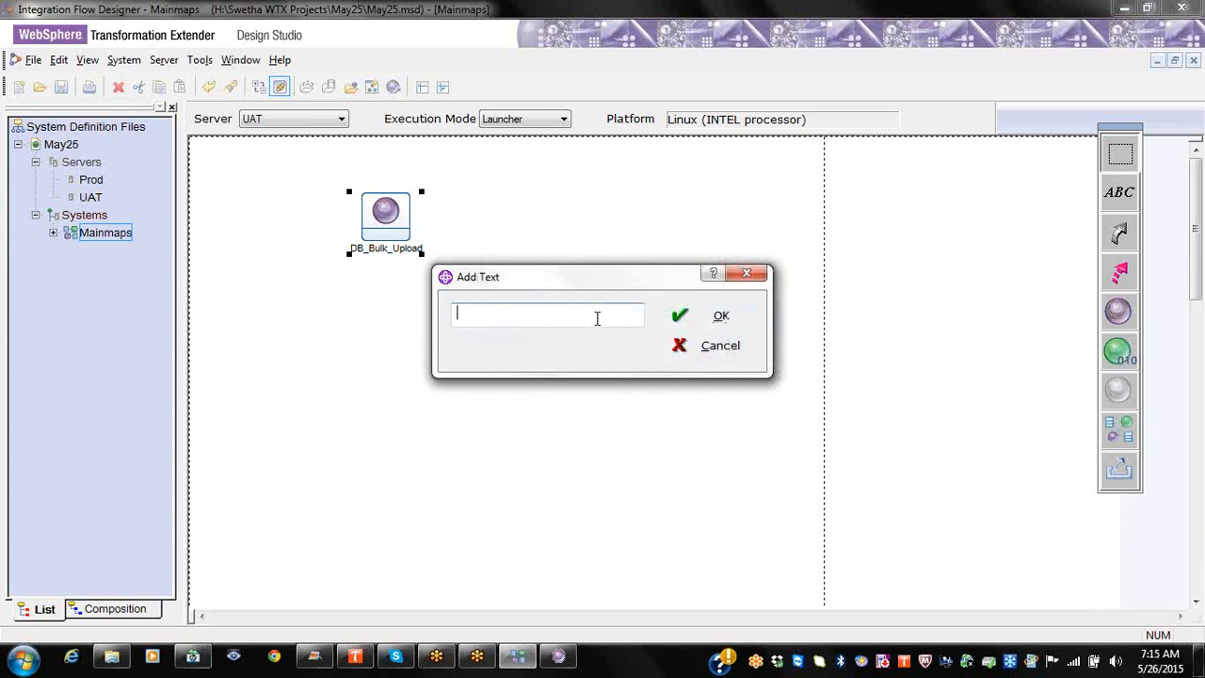
type("test")
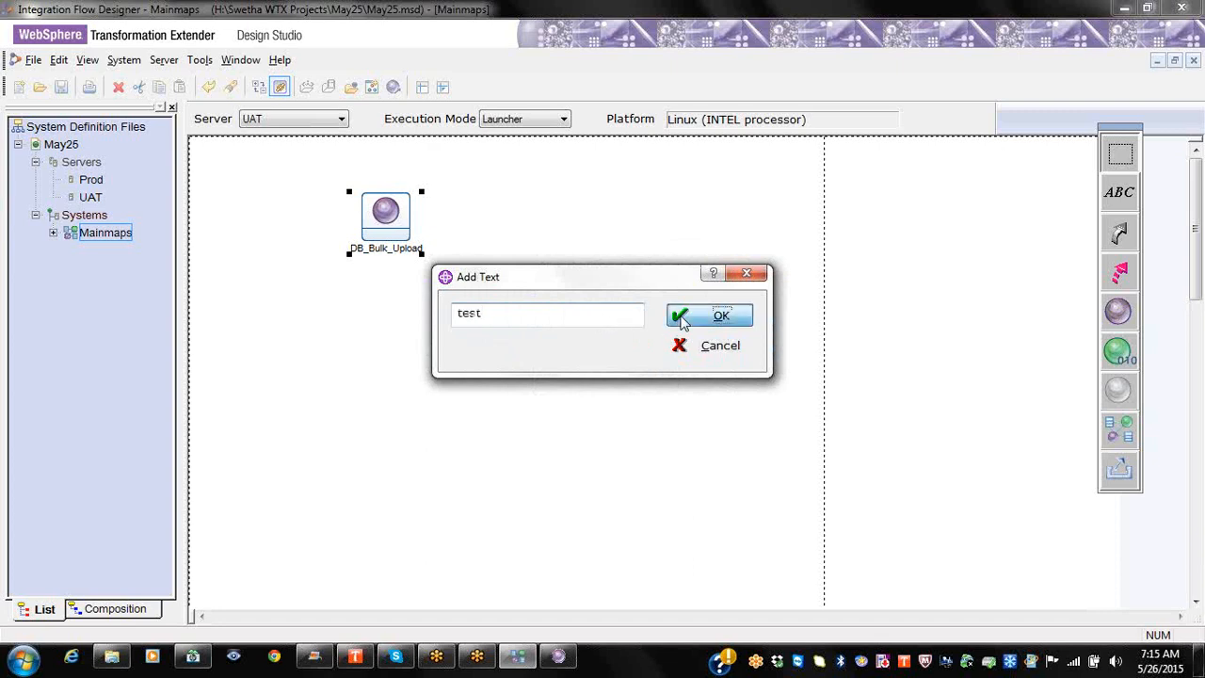
left_click(716, 316)
left_click_drag(201, 148, 277, 239)
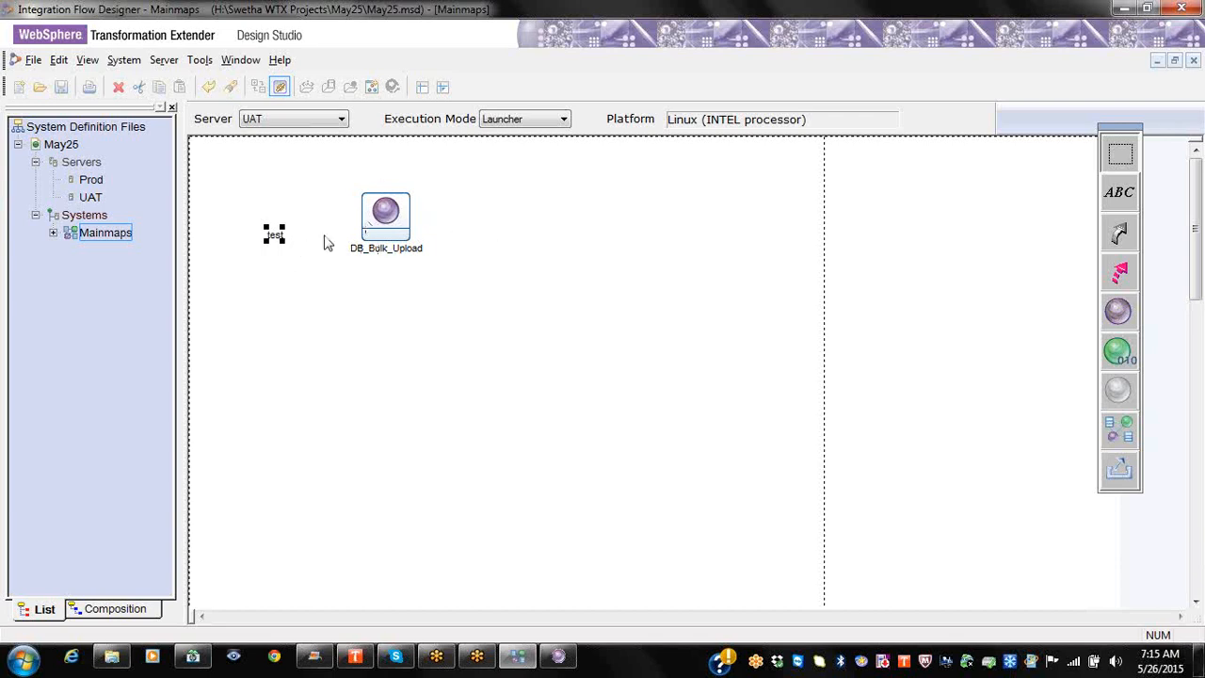
Step: Change the label to '1 Updated map' and move it below-right of DB_Bulk_Upload
left_click(277, 239)
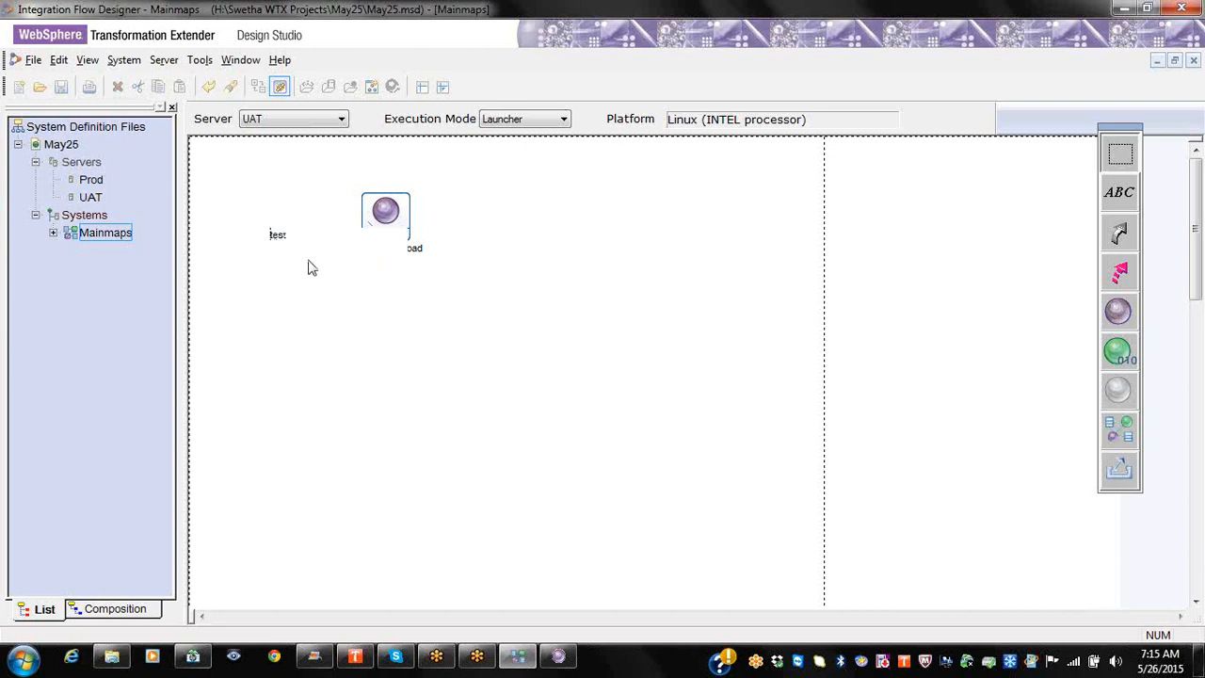
key("Delete")
key("Delete")
type("1 Updated map")
left_click(314, 350)
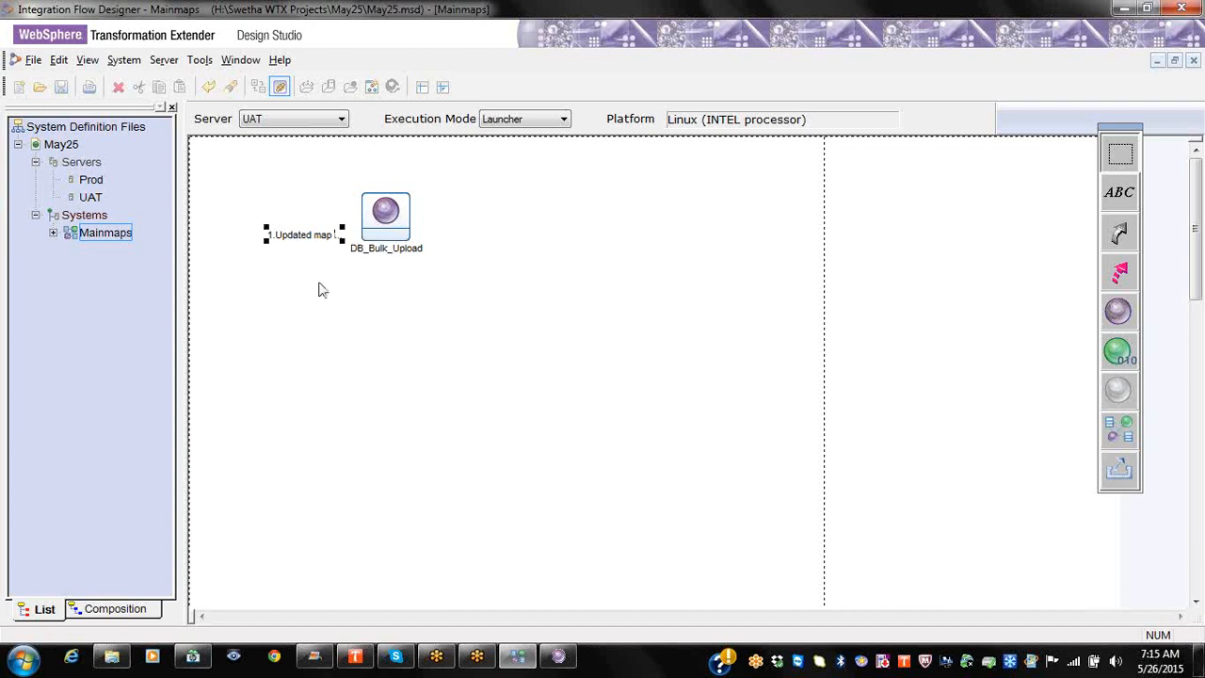
left_click_drag(296, 239, 536, 281)
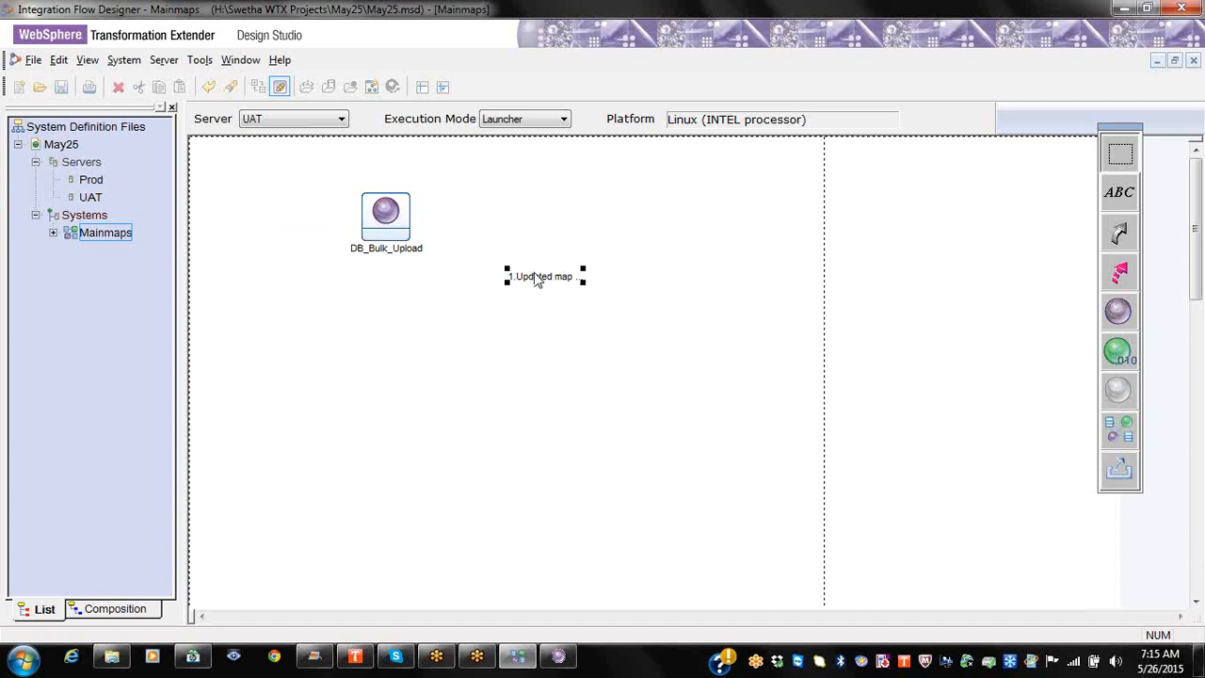
Step: Expand DB_Bulk_Upload to show its In1 input and In1_1 output cards
right_click(394, 229)
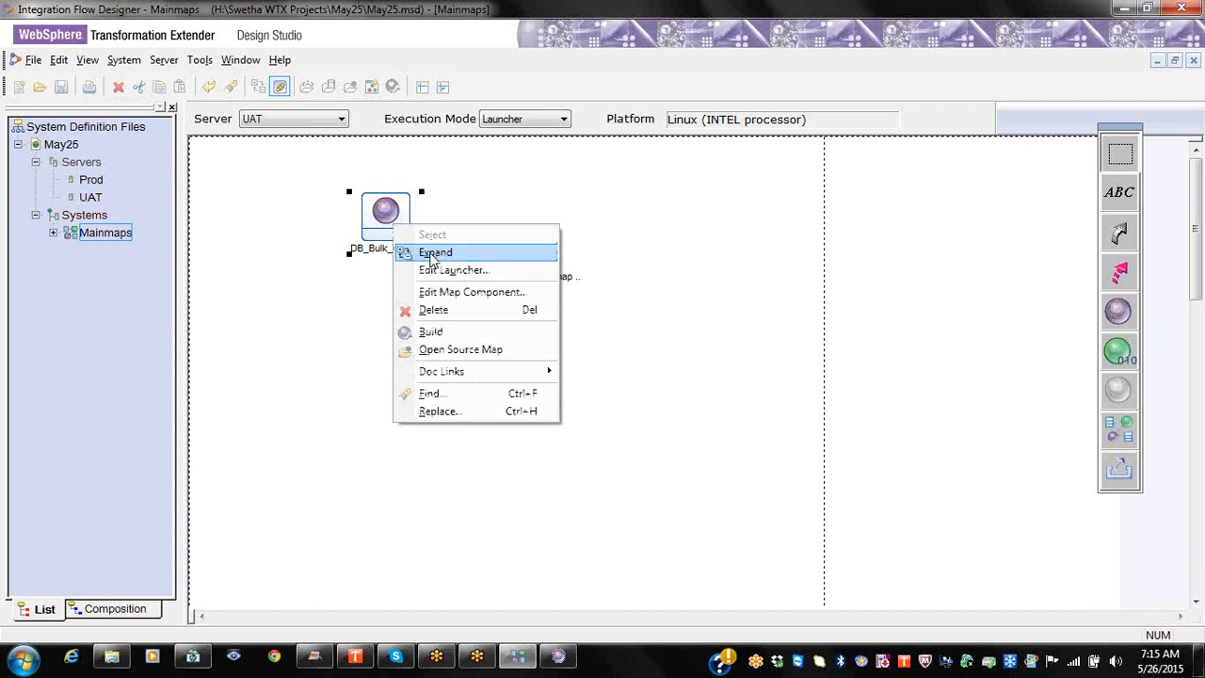
left_click(432, 254)
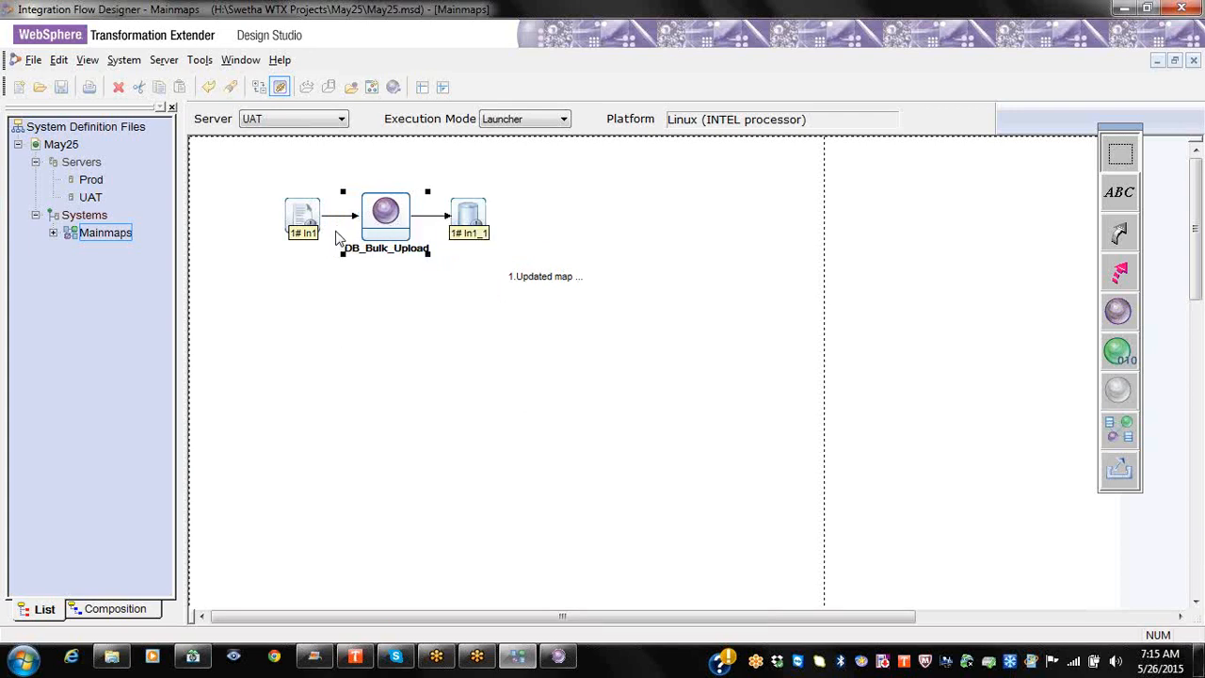
Step: Collapse DB_Bulk_Upload and review its map component settings, including source file DB_Bulk_Upload.mms
right_click(395, 220)
left_click(412, 249)
right_click(395, 219)
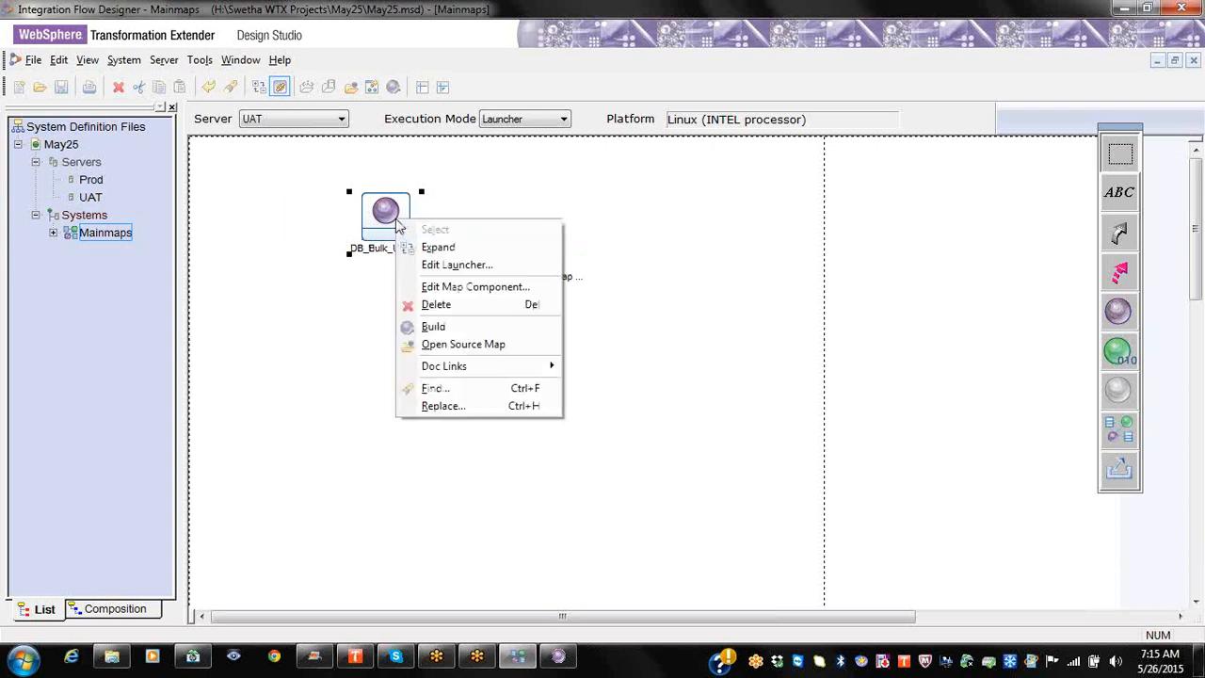
left_click(448, 287)
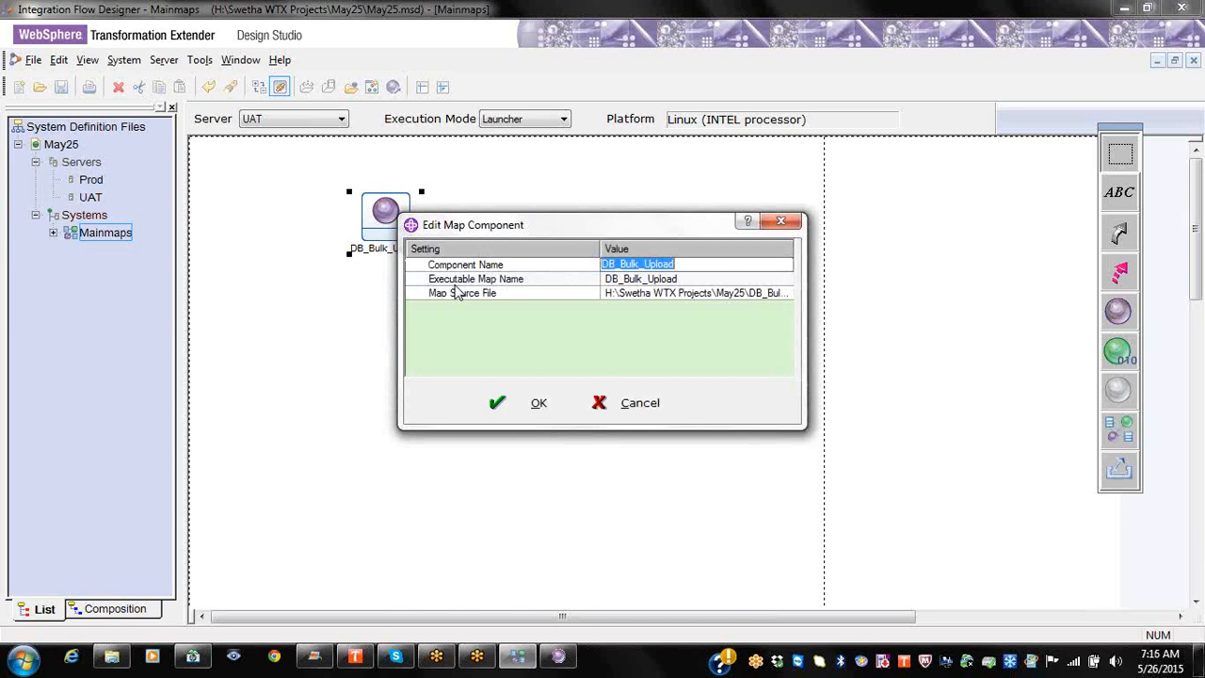
left_click(535, 270)
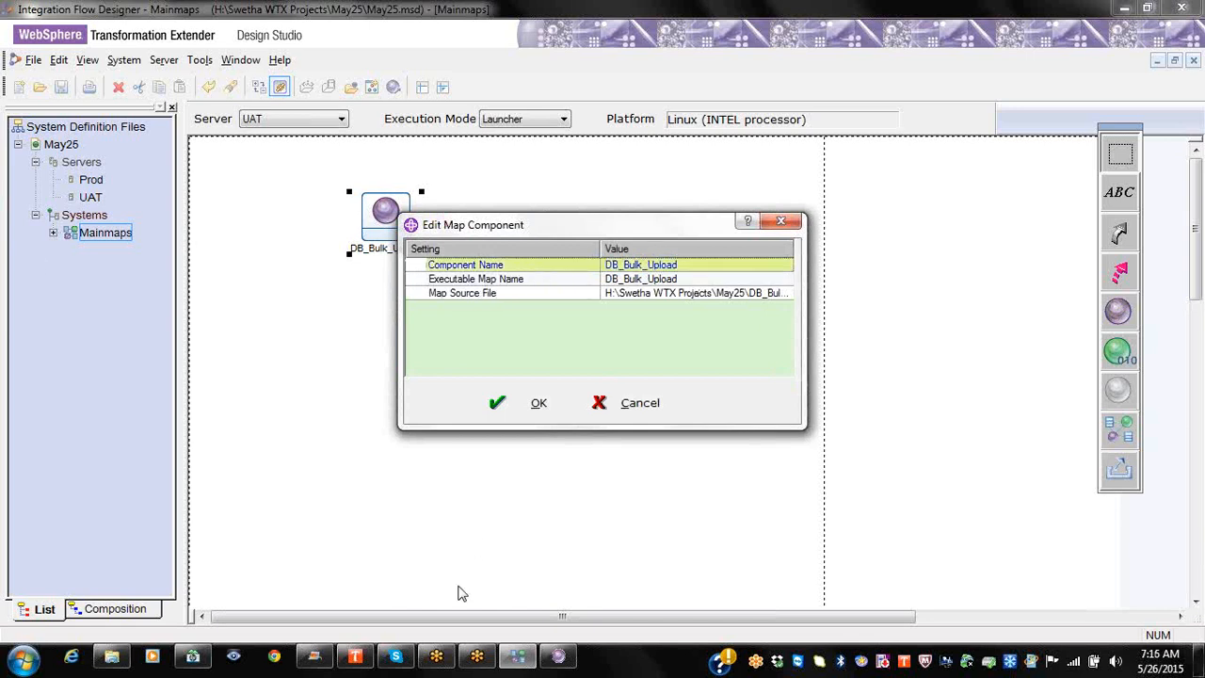
left_click(561, 657)
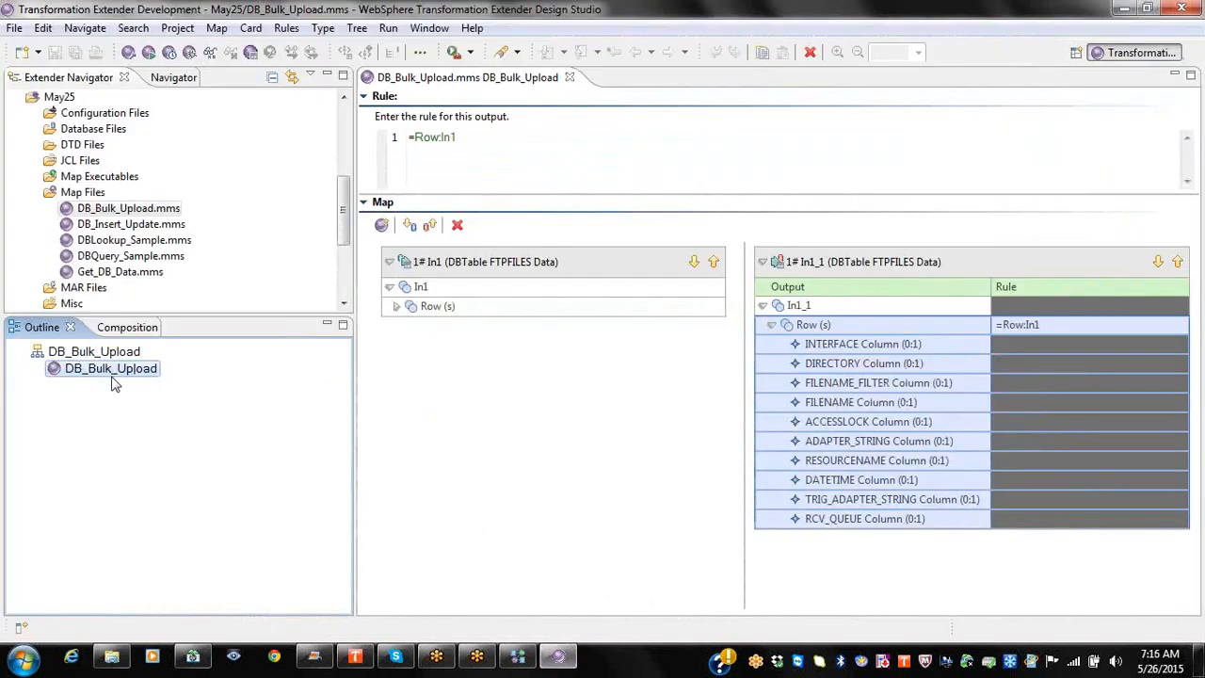
key("alt+Tab")
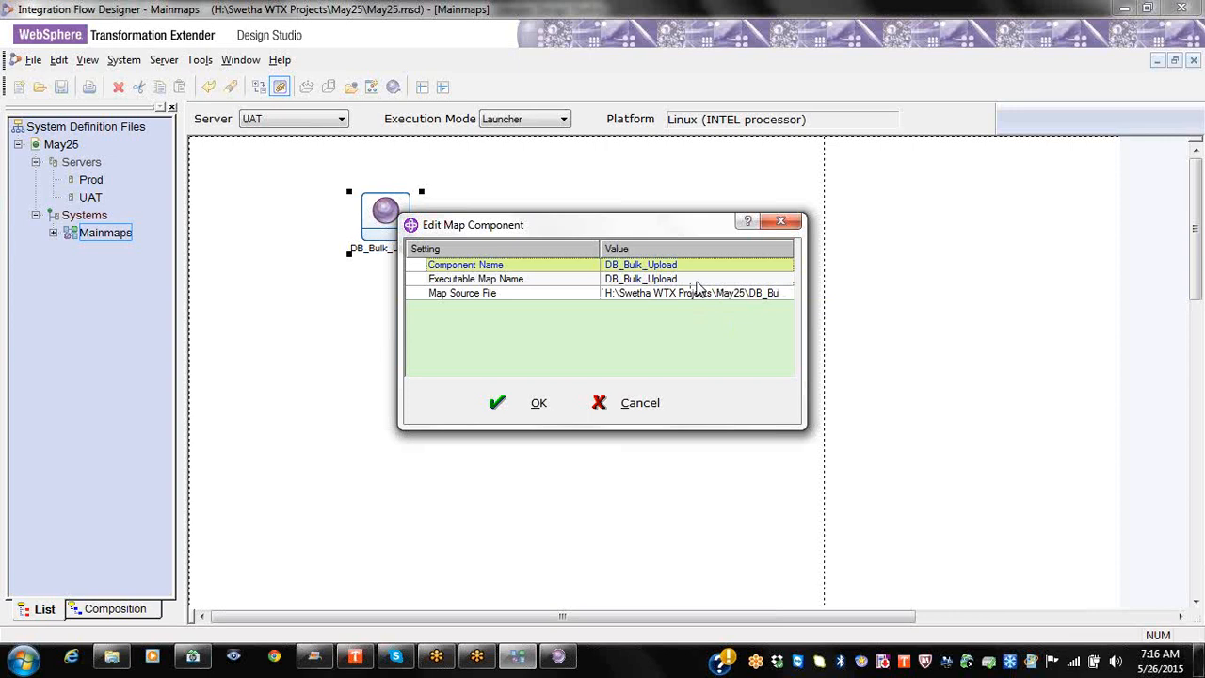
left_click(704, 282)
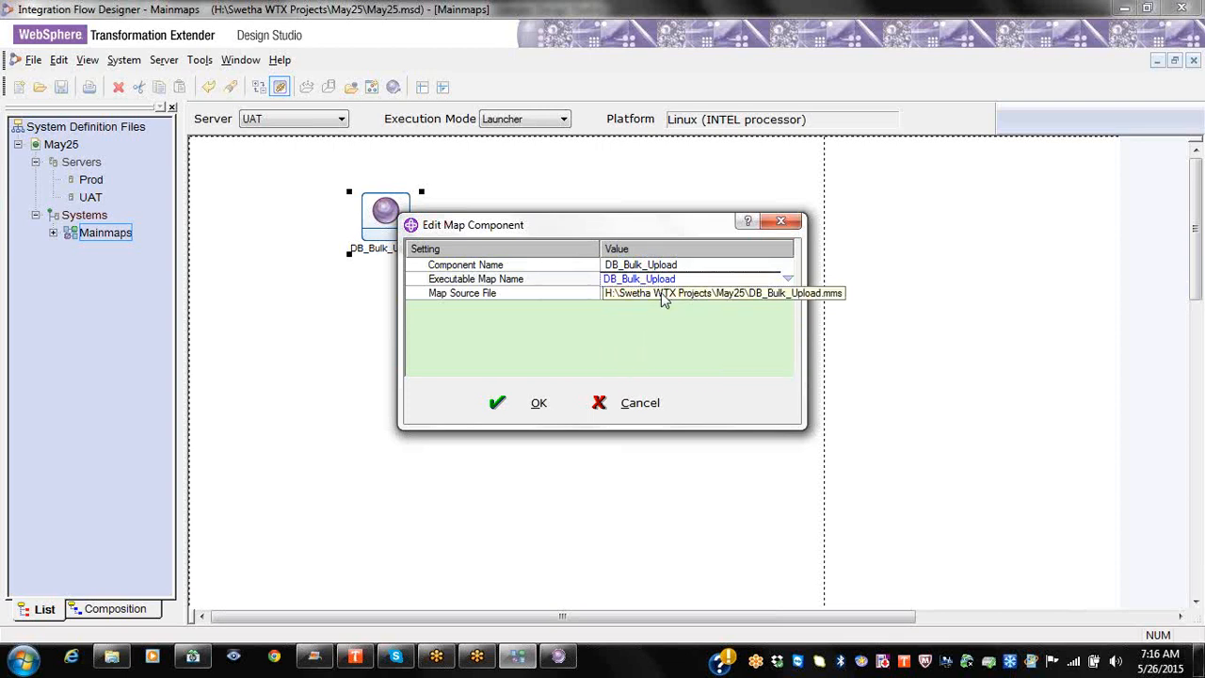
left_click(663, 294)
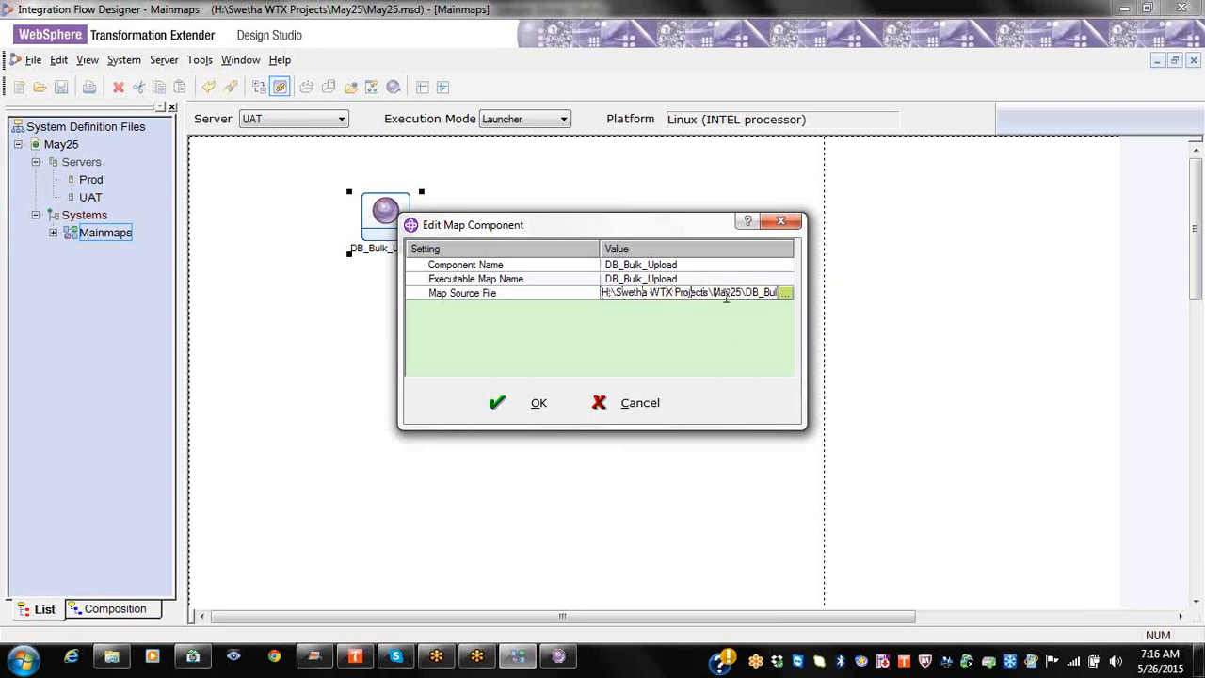
key("End")
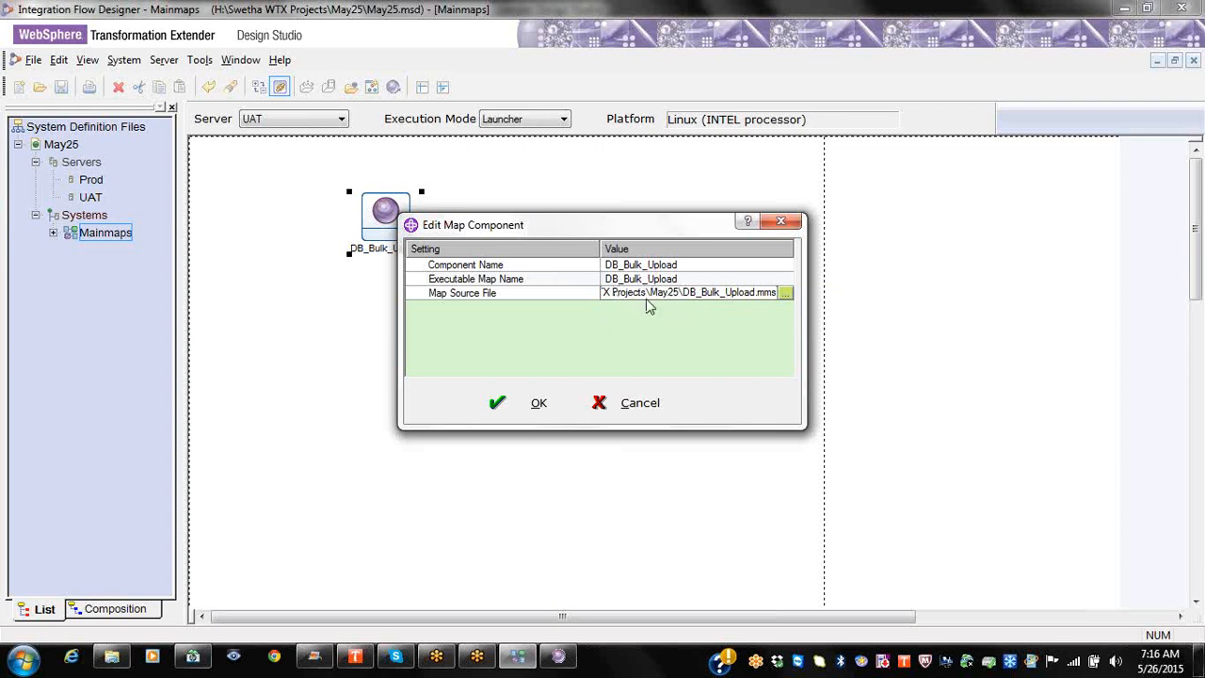
left_click(527, 407)
Step: In DB_Bulk_Upload's launcher settings, set MapServerLocation to /opt/wtx83/maps/customers/global/maps/DB_Bulk_Upload.mmc
right_click(392, 224)
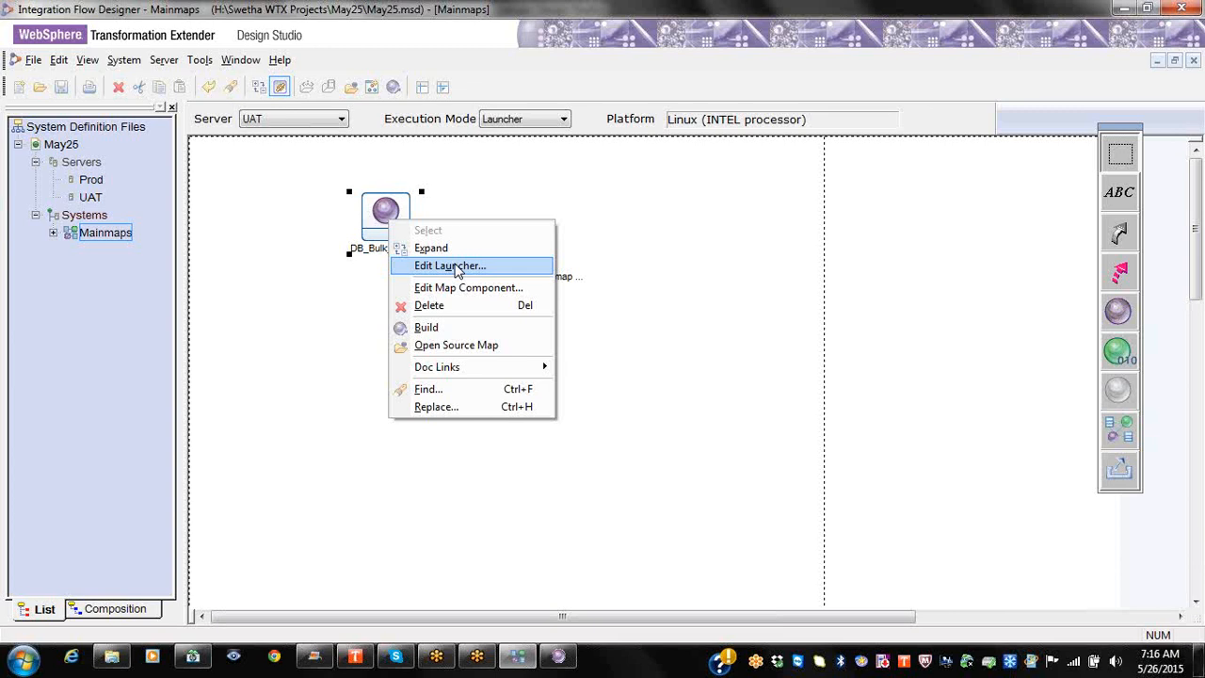
left_click(457, 268)
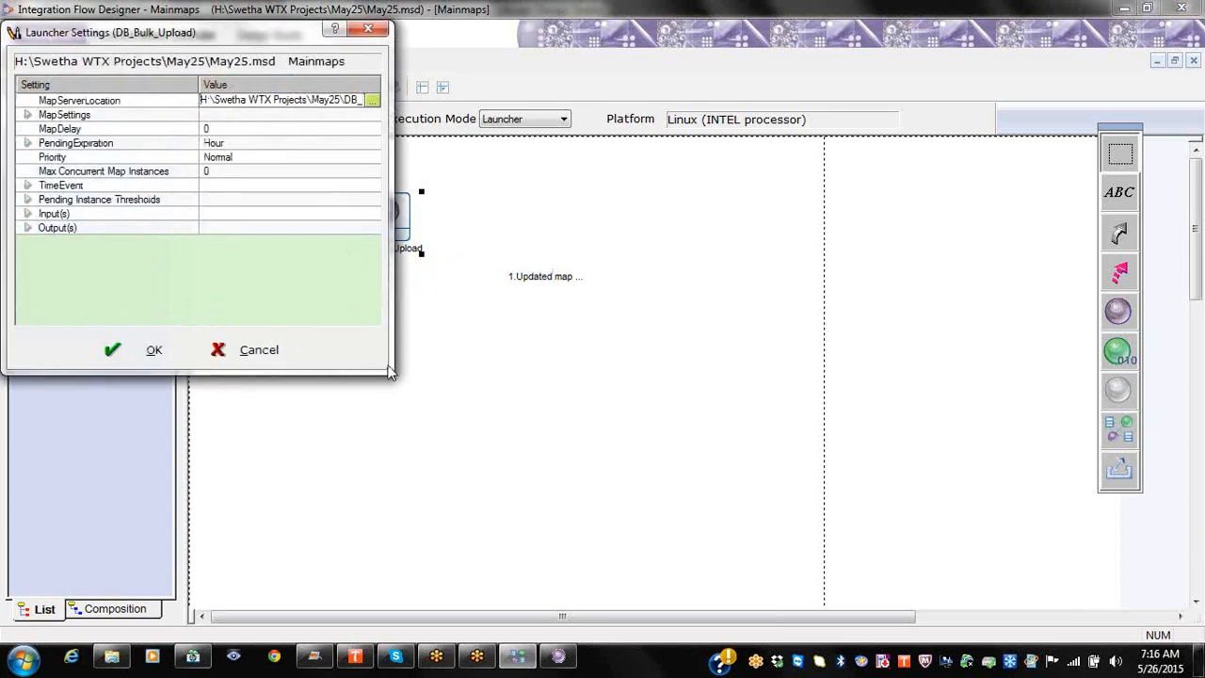
left_click_drag(390, 371, 935, 529)
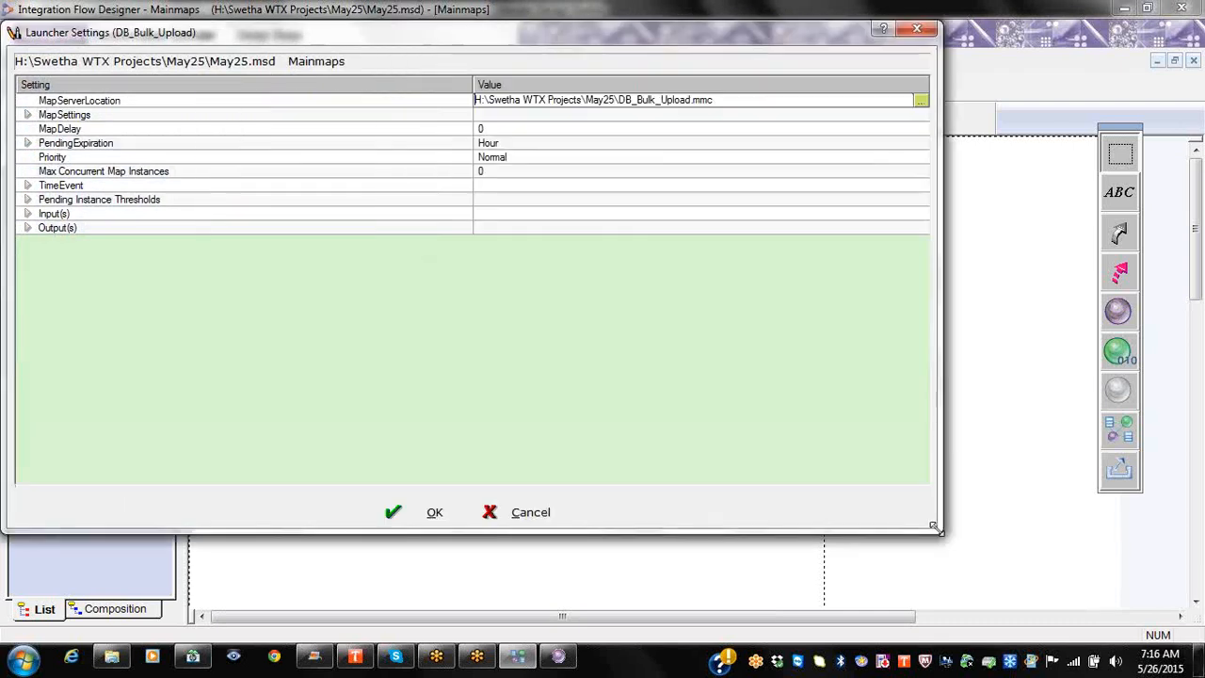
left_click(457, 98)
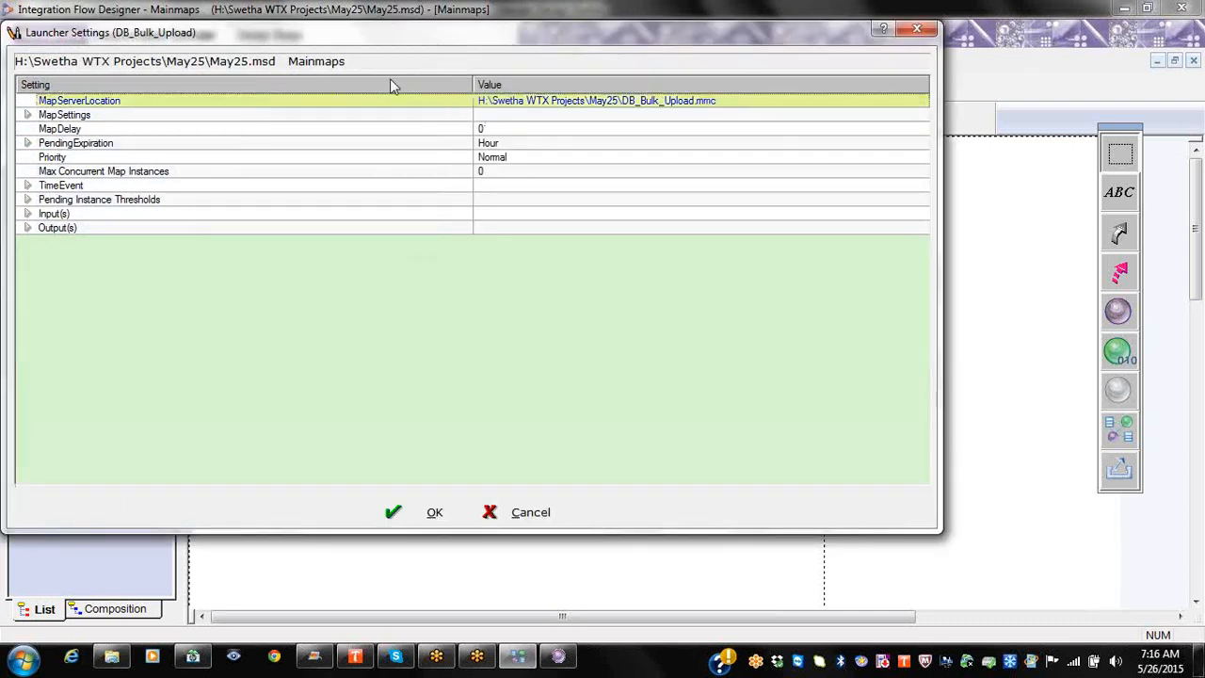
left_click_drag(472, 85, 293, 85)
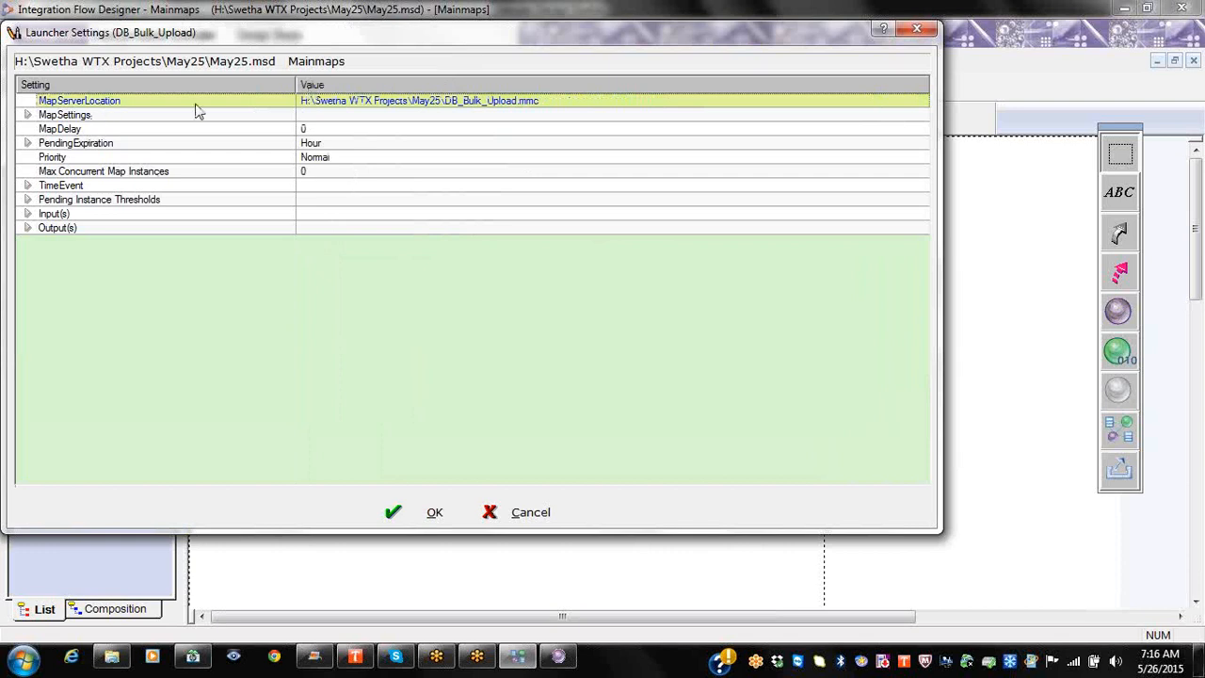
left_click(408, 99)
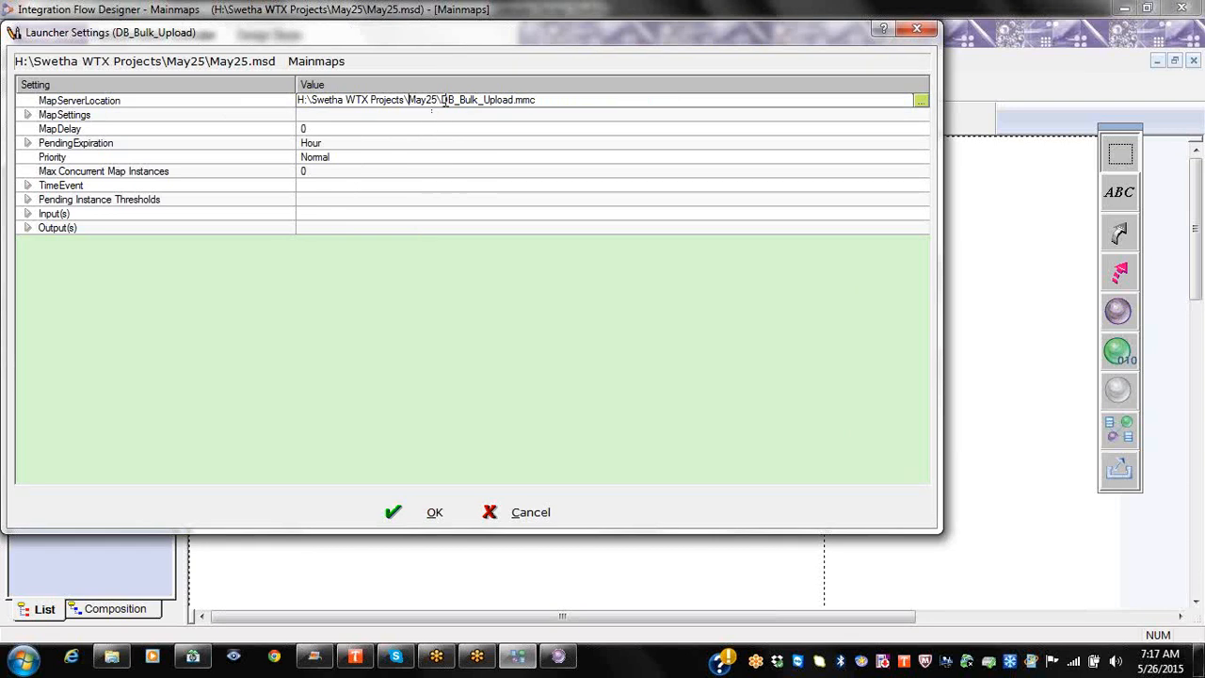
left_click_drag(442, 99, 263, 106)
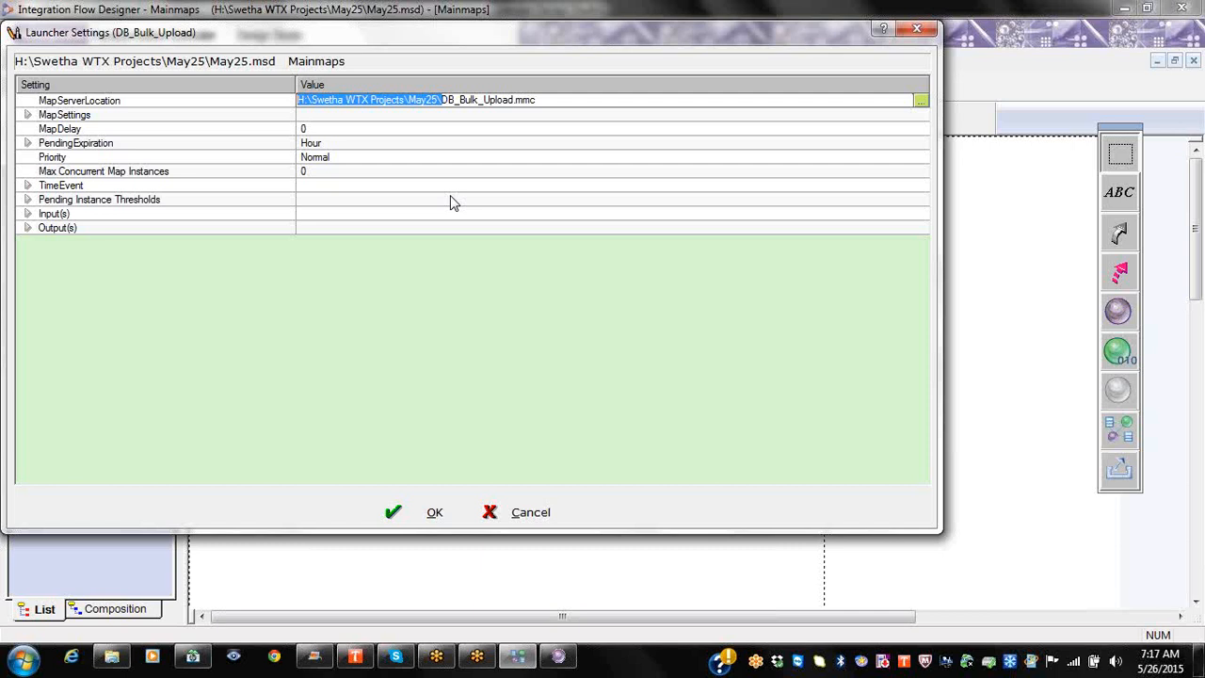
type("/")
type("opt")
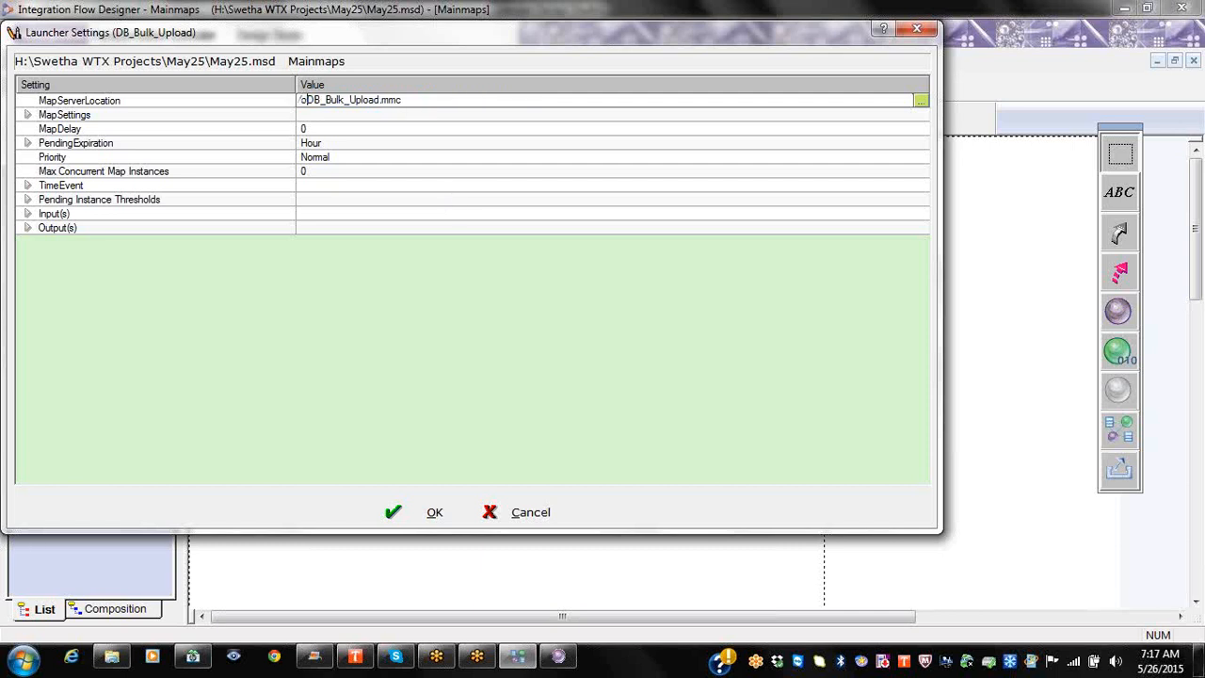
type("/wtx83")
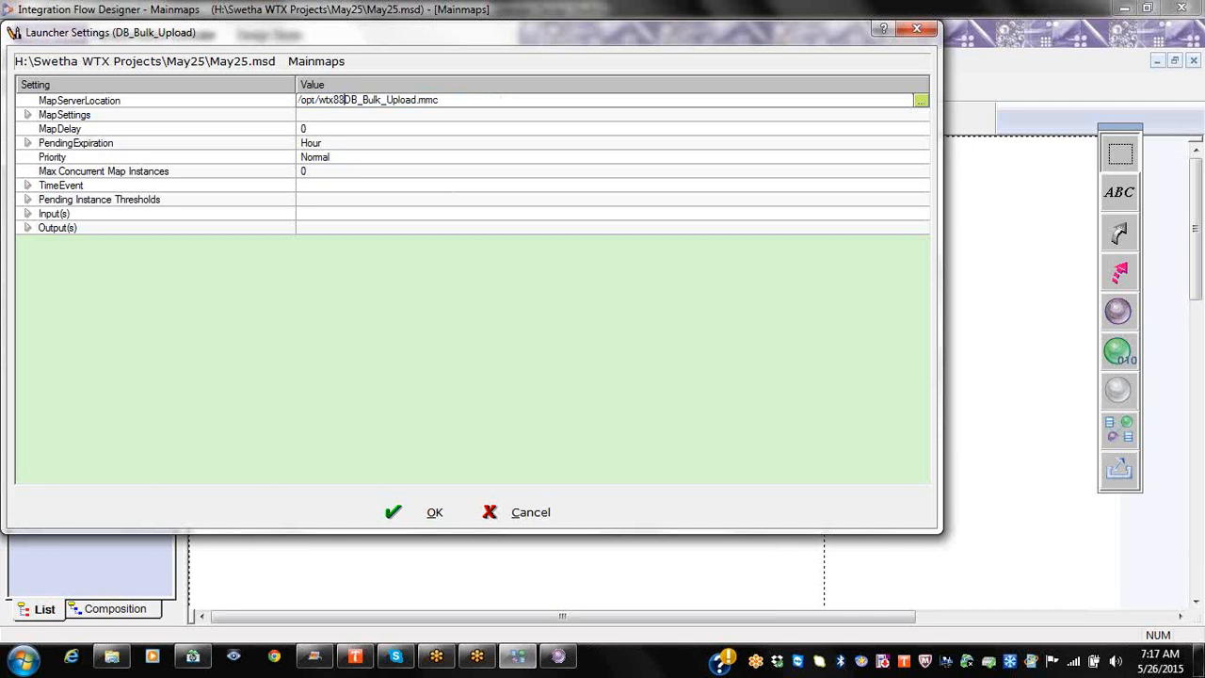
type("/maps")
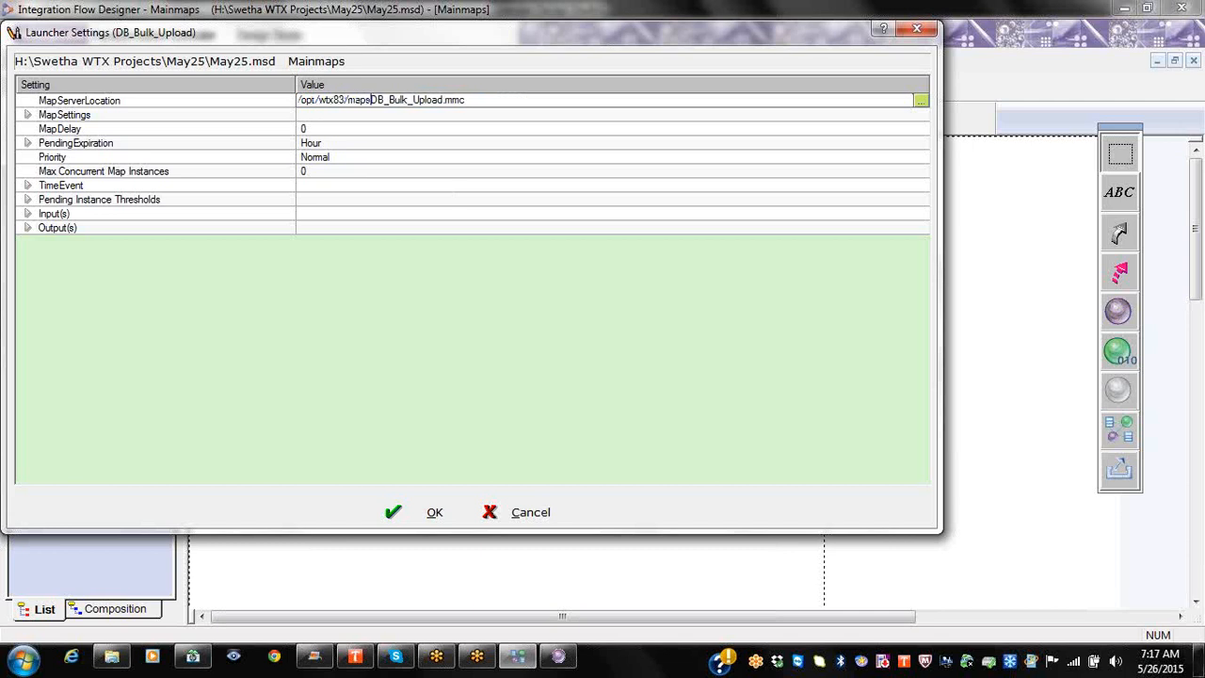
type("/custo")
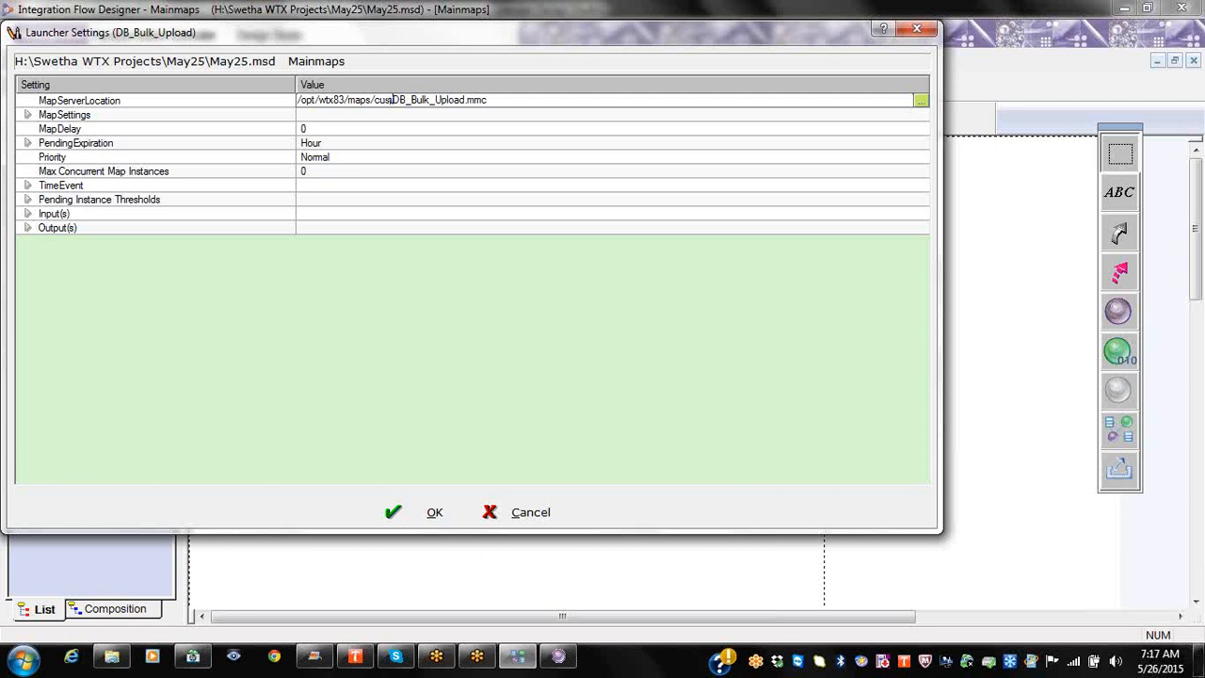
type("mers")
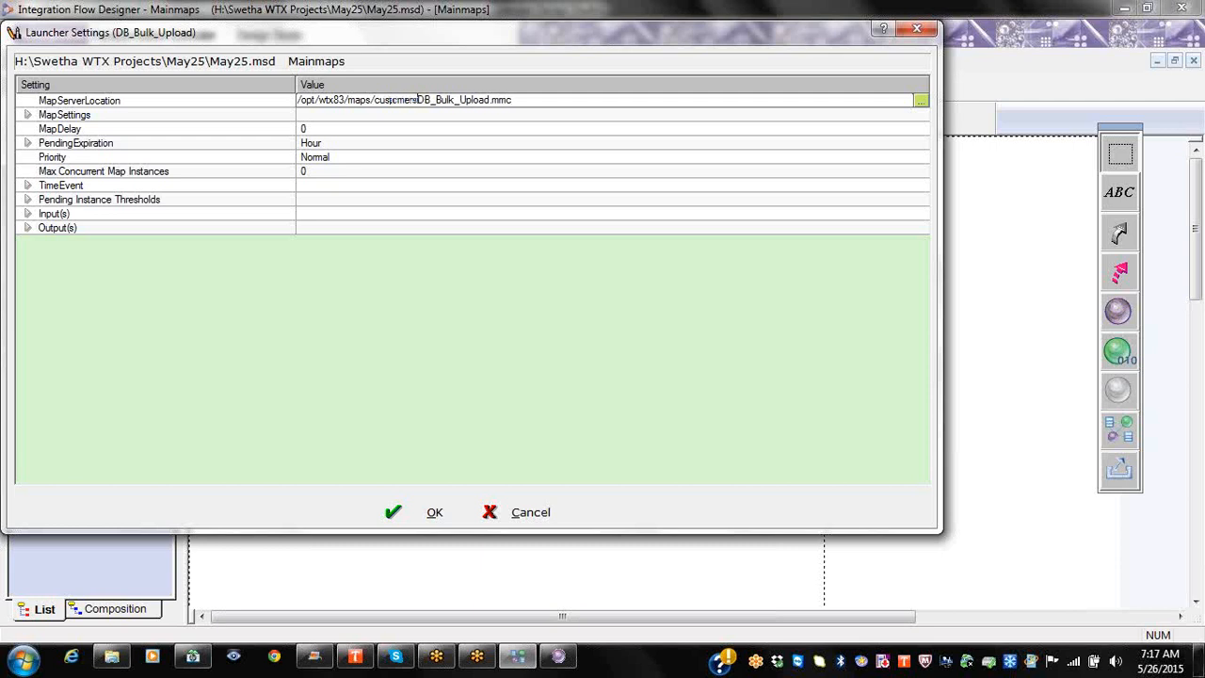
type("/")
type("global/re")
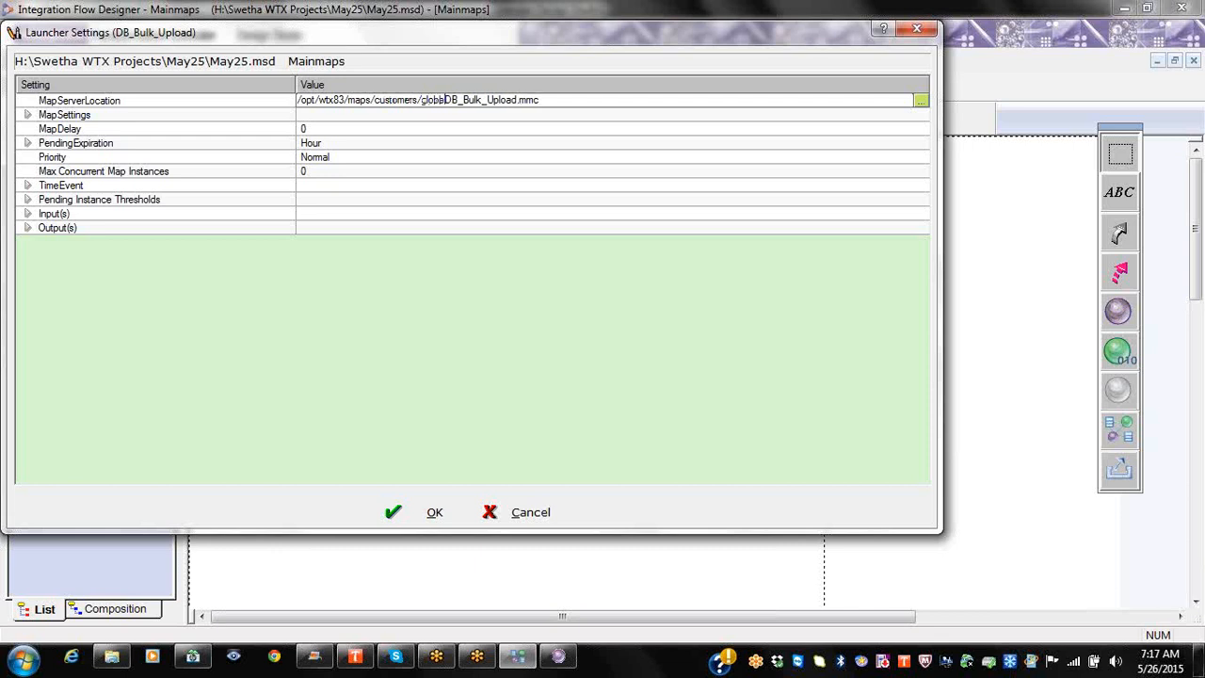
type("ps/")
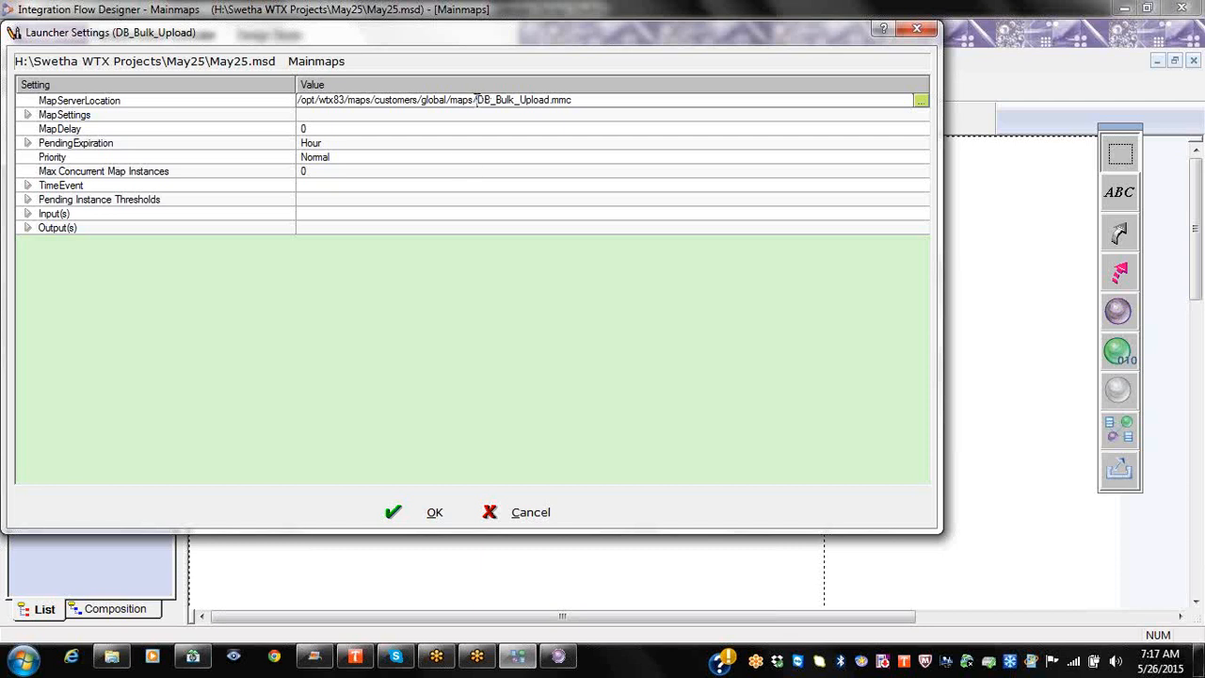
left_click_drag(476, 99, 295, 98)
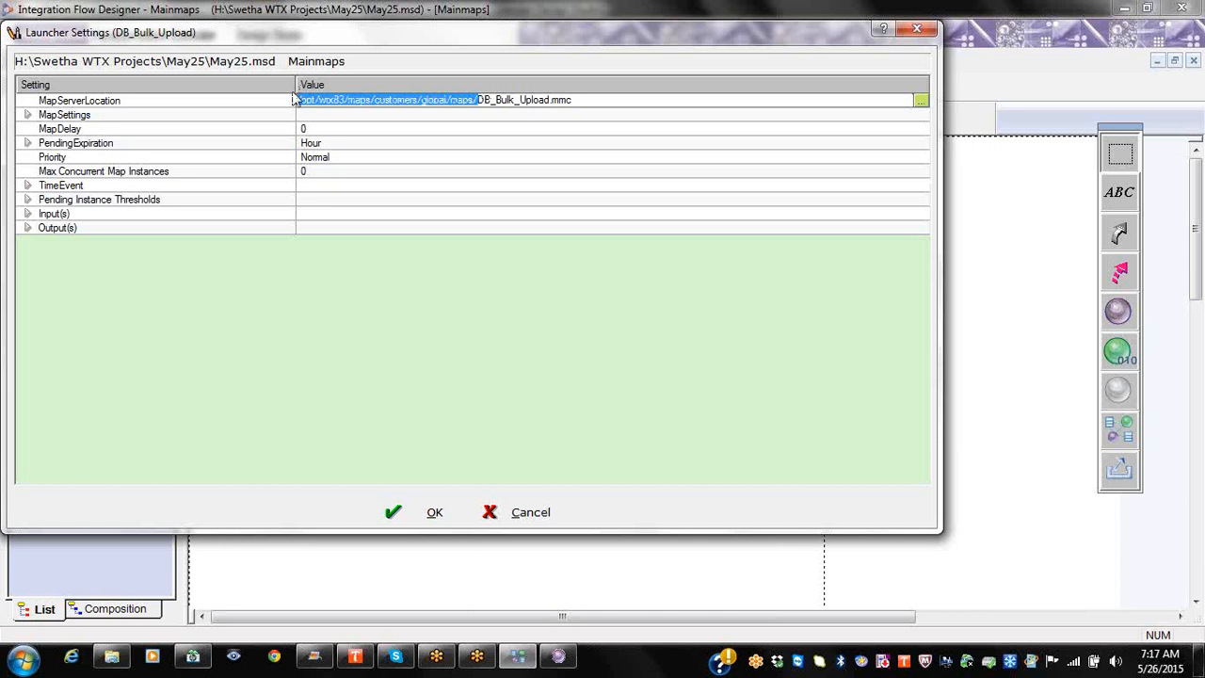
right_click(111, 116)
Step: Expand all MapSettings, then bring up DB_Bulk_Upload's map commands in Design Studio's Outline
left_click(136, 131)
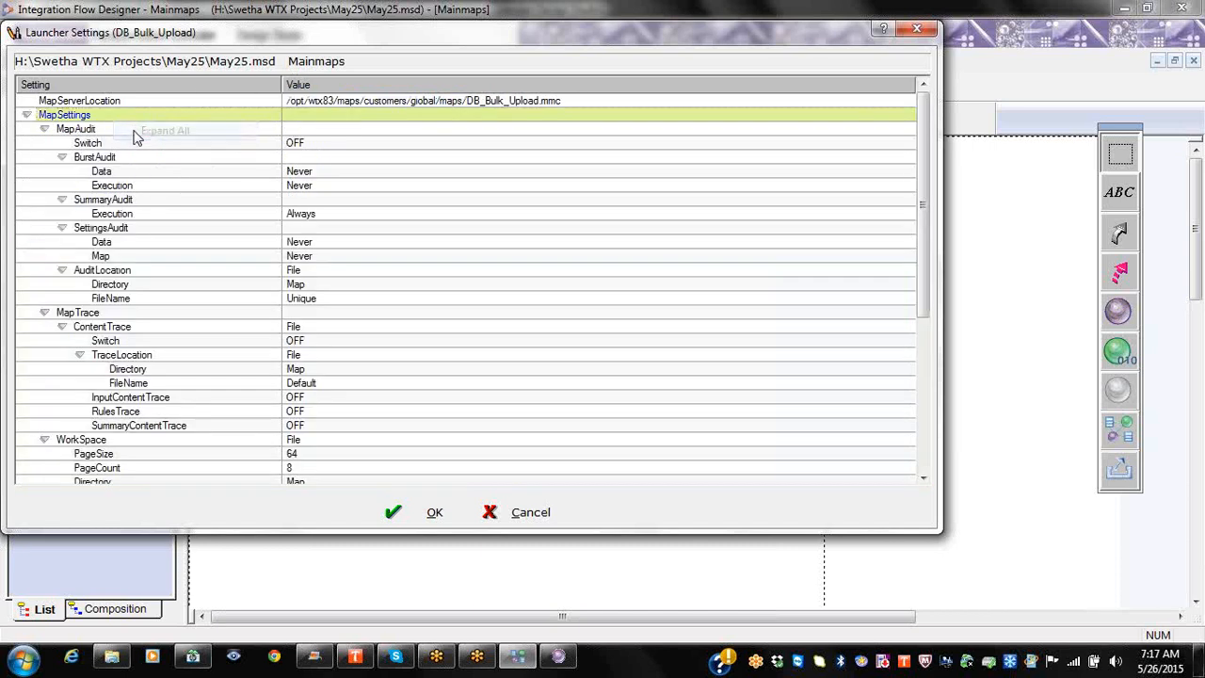
left_click(560, 657)
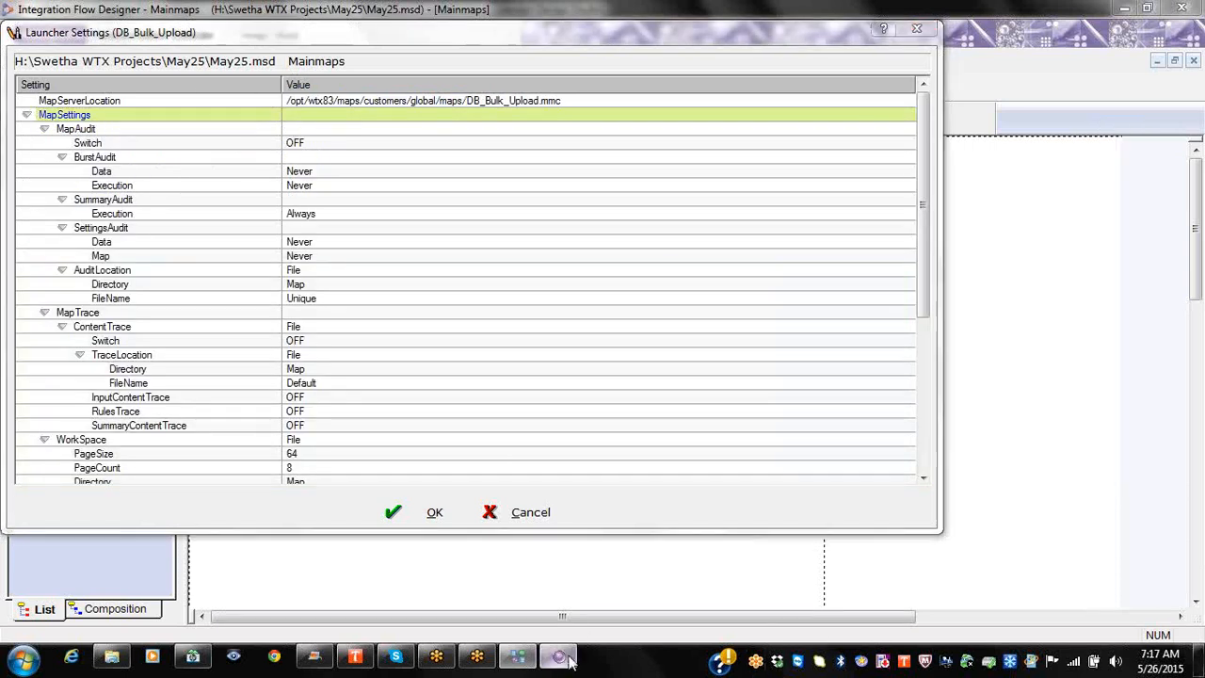
key("alt+Tab")
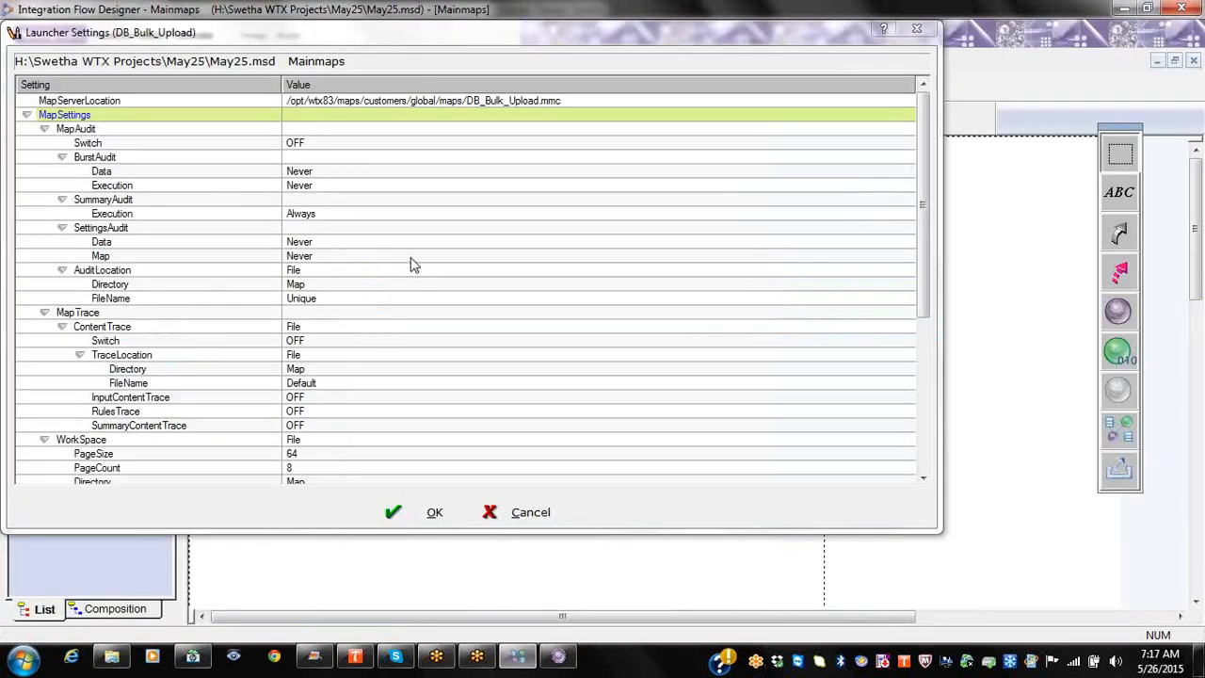
key("alt+Tab")
right_click(125, 352)
right_click(88, 368)
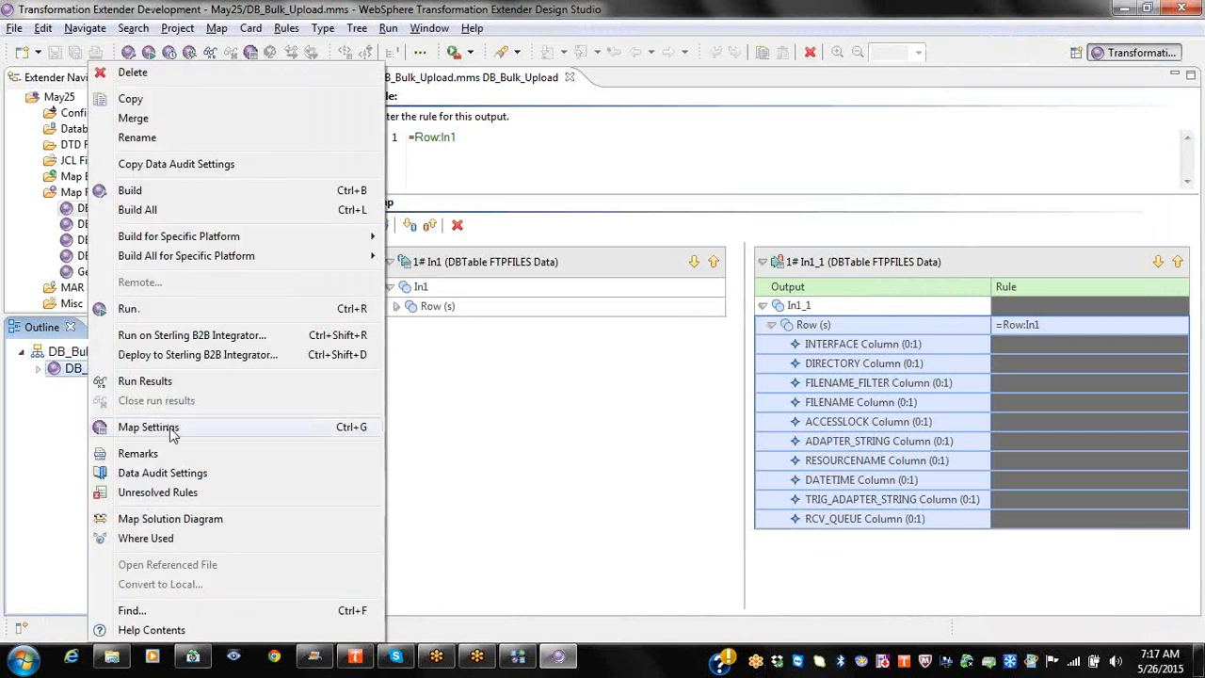
Step: Compare the map's MapAudit settings with Integration Flow Designer's, then cancel them unchanged
left_click(148, 427)
left_click(360, 69)
right_click(364, 71)
left_click(443, 81)
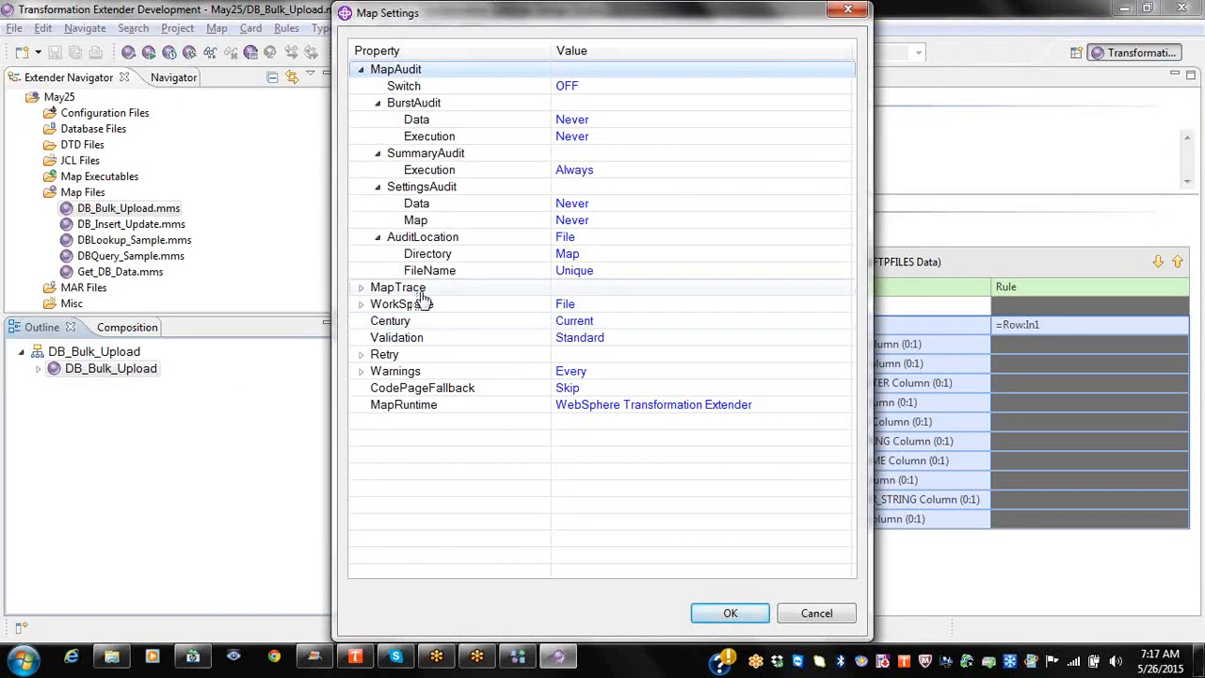
mouse_move(513, 664)
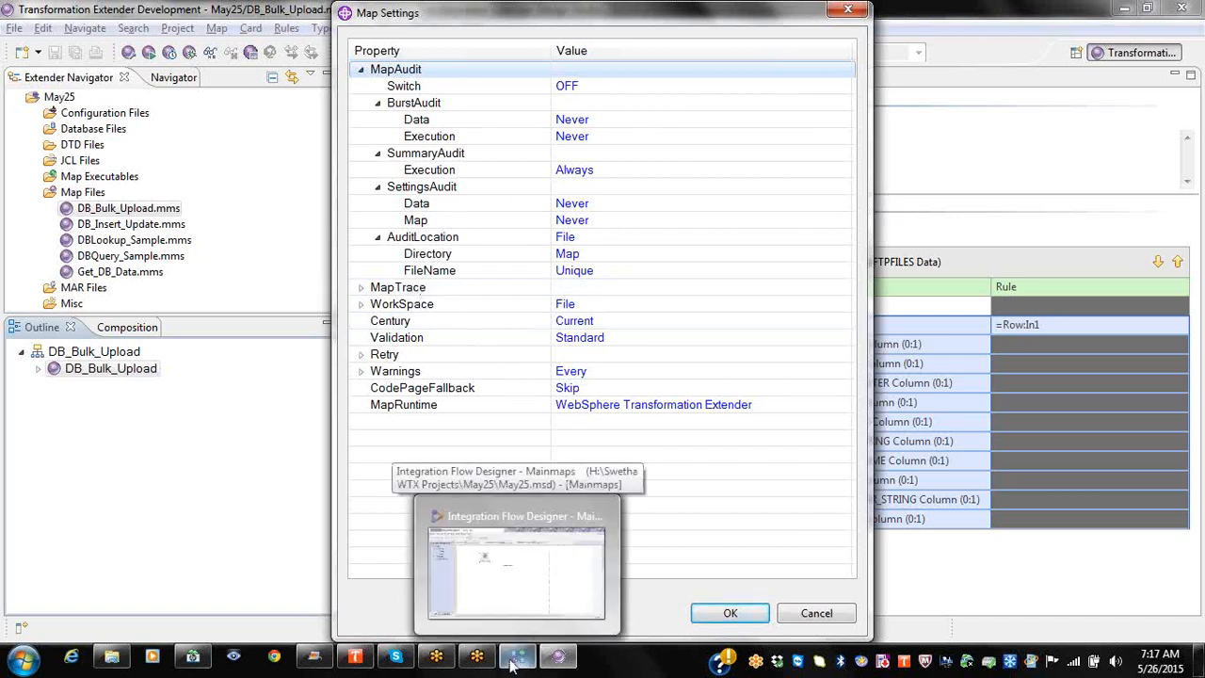
left_click(515, 659)
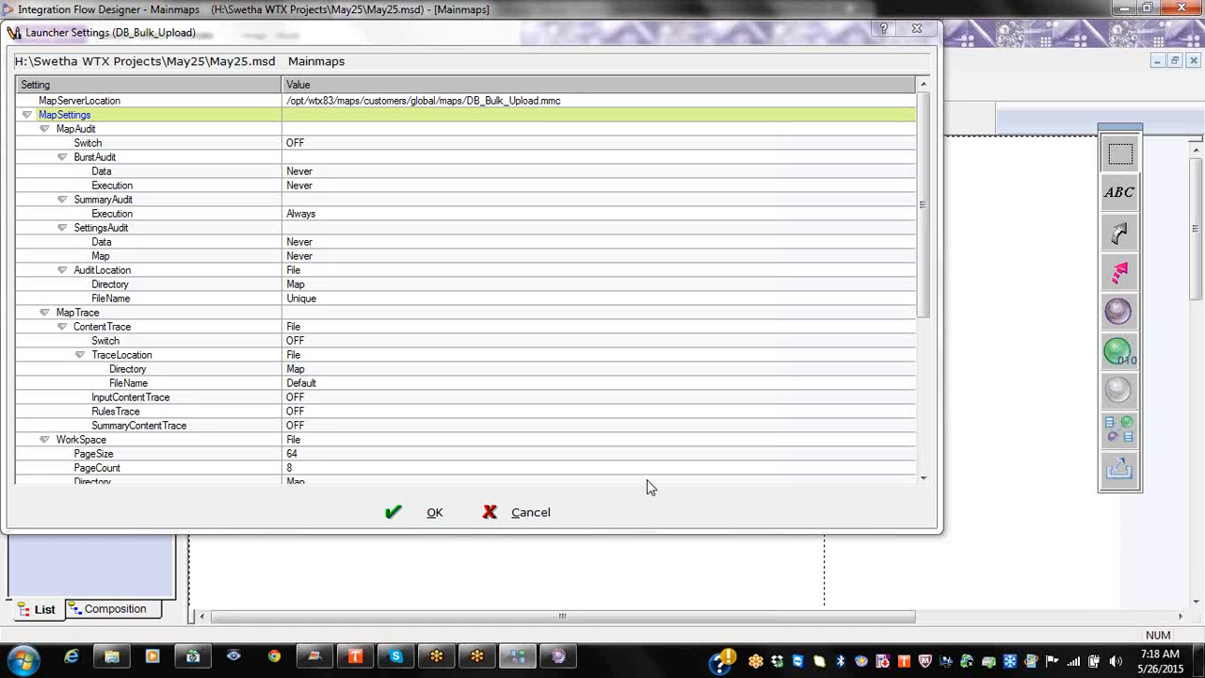
left_click(558, 656)
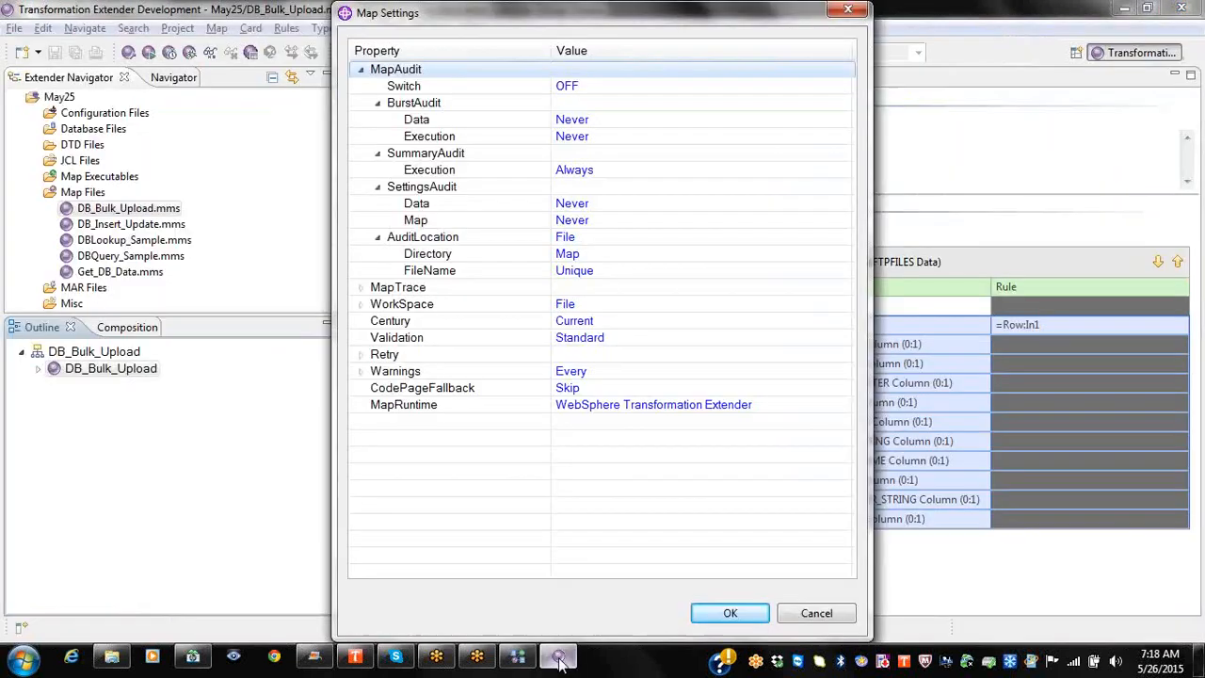
left_click(810, 610)
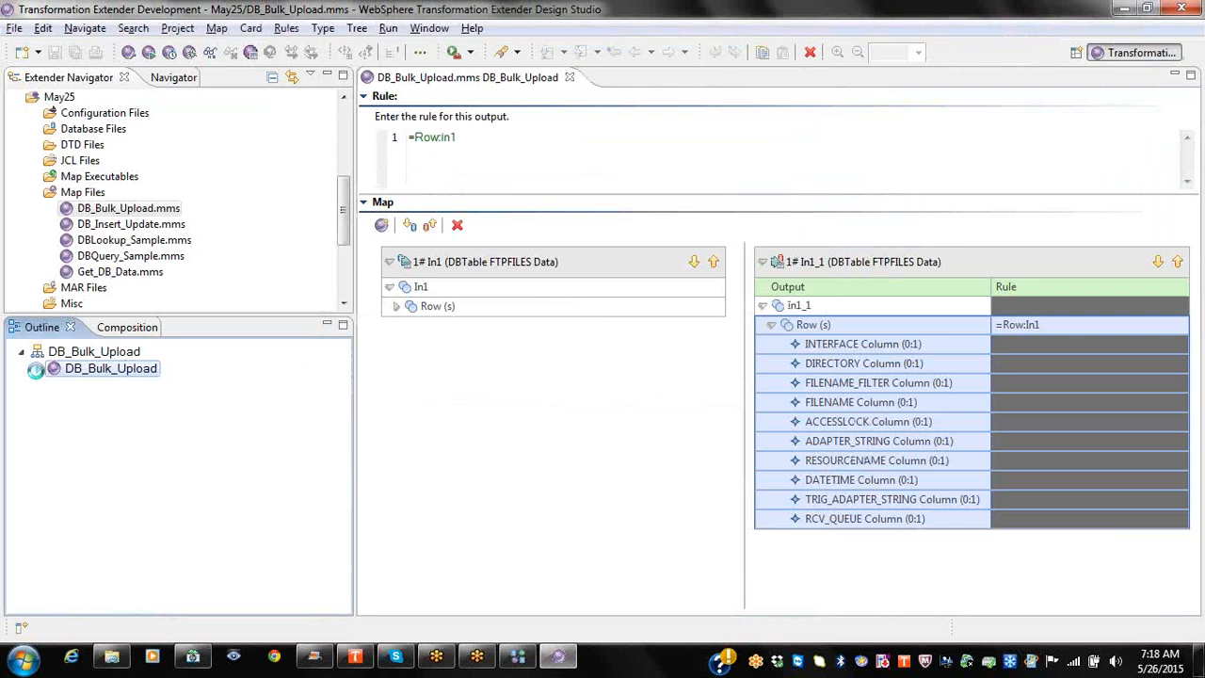
Step: Expand the DB_Bulk_Upload outline to list input card In1 and output card In1_1, then show the May25 folder
left_click(38, 368)
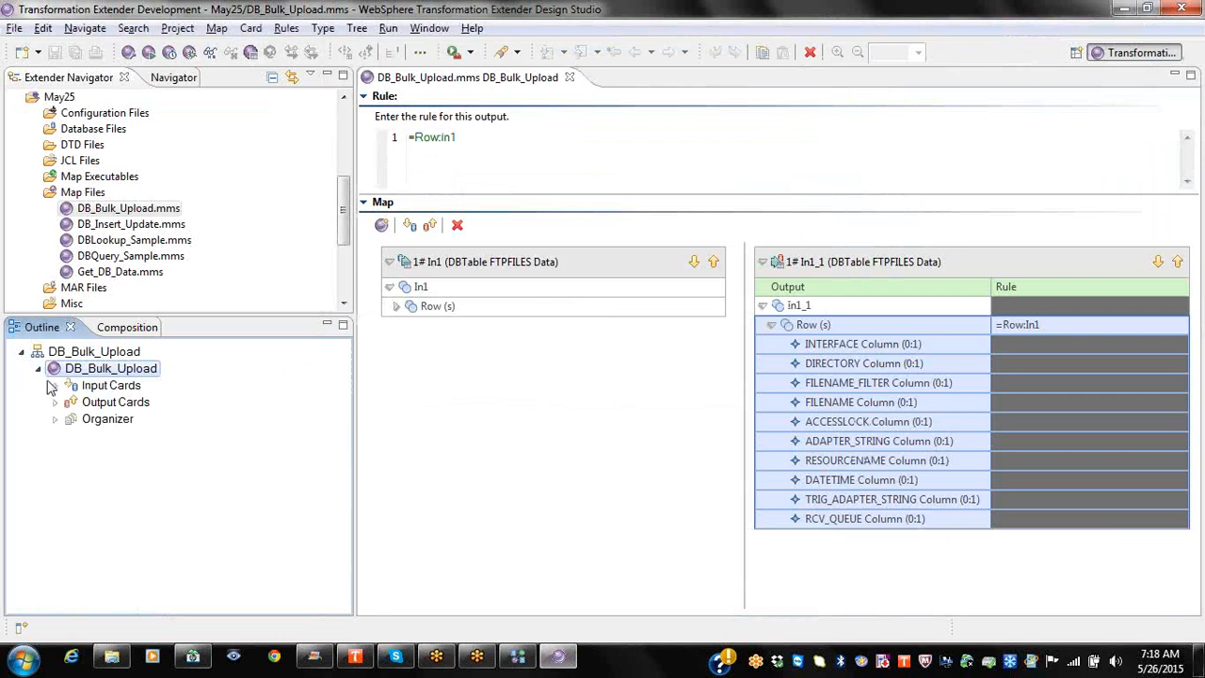
left_click(55, 385)
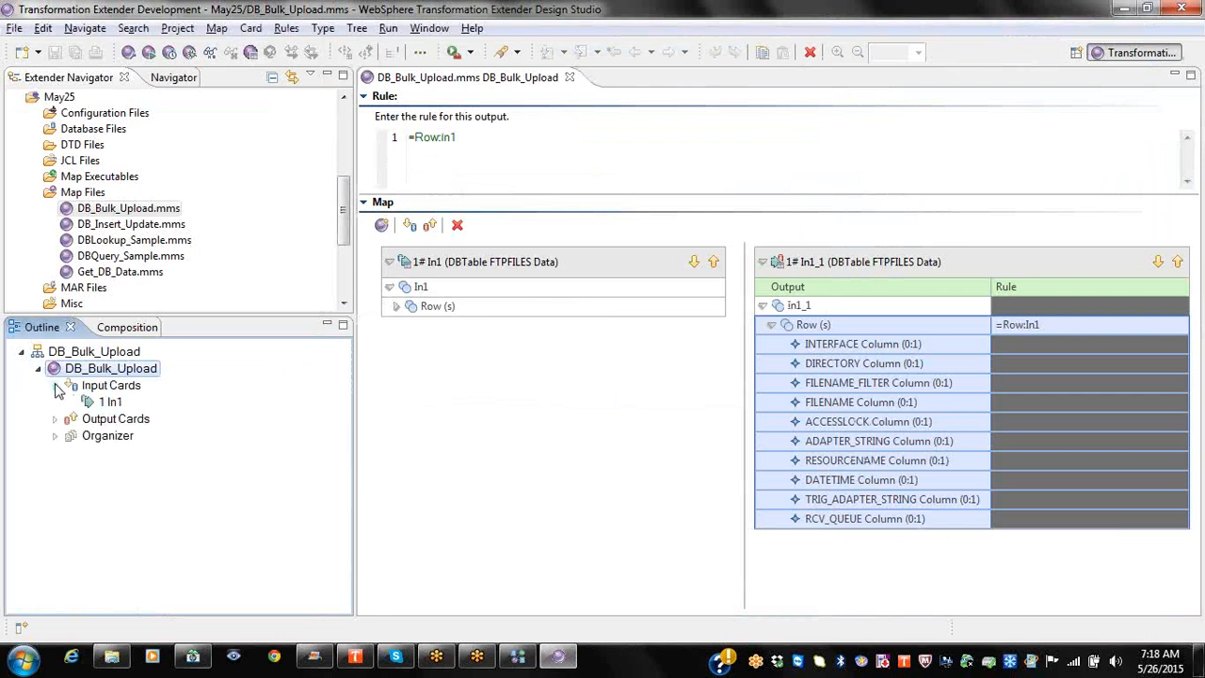
left_click(54, 419)
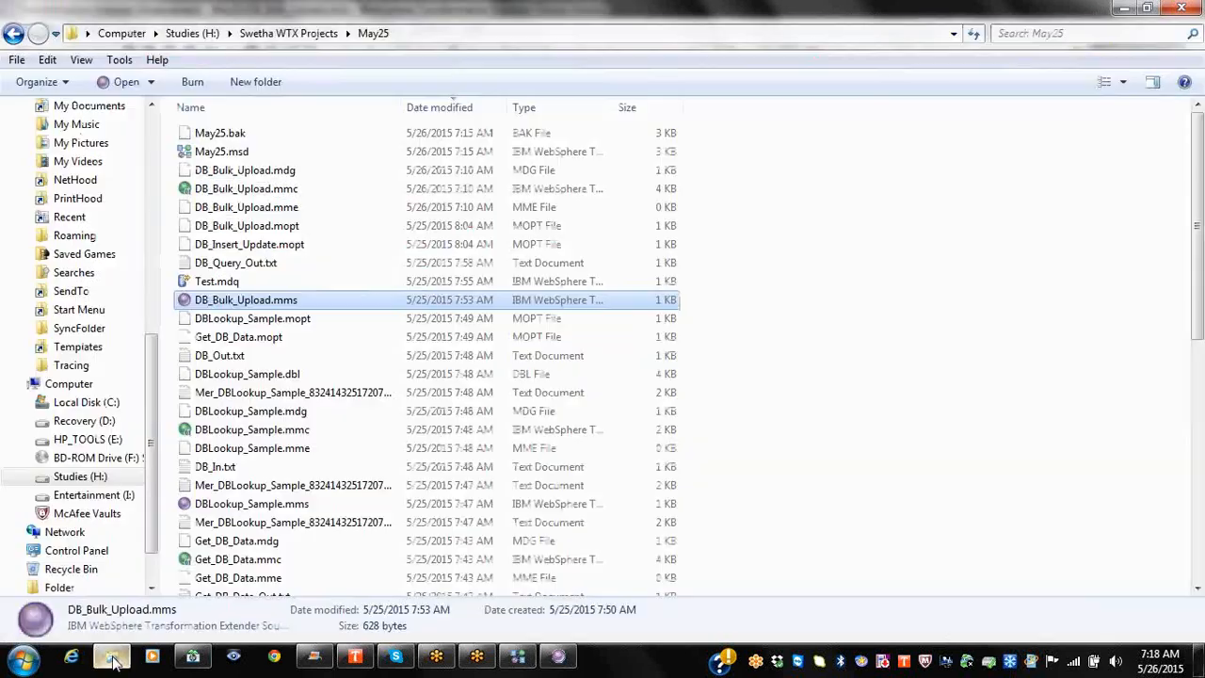
left_click(112, 656)
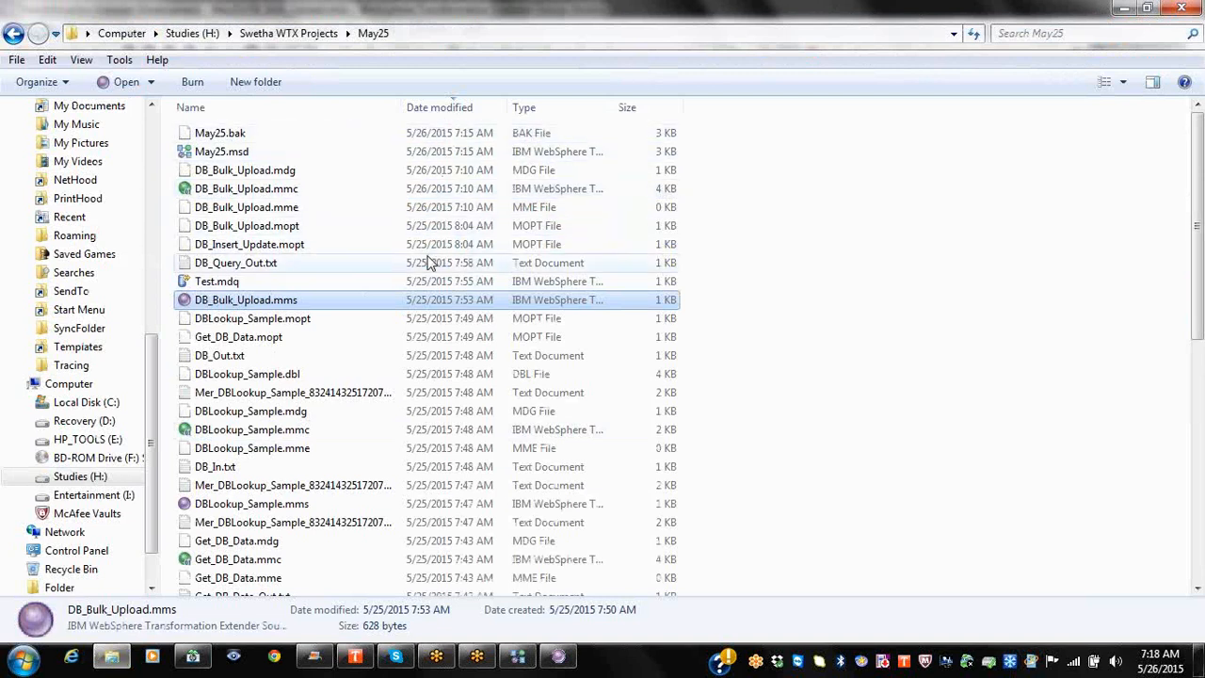
Step: Sort the May25 folder by type and refresh the May25 project in Design Studio
left_click(543, 109)
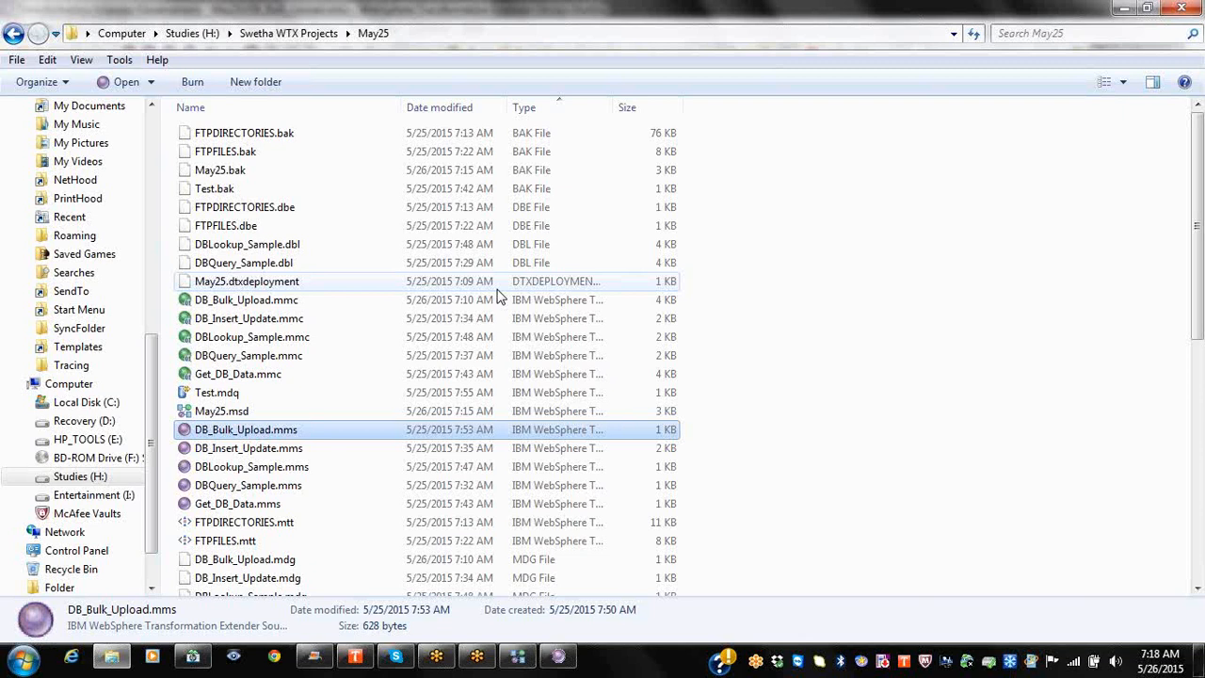
left_click(559, 657)
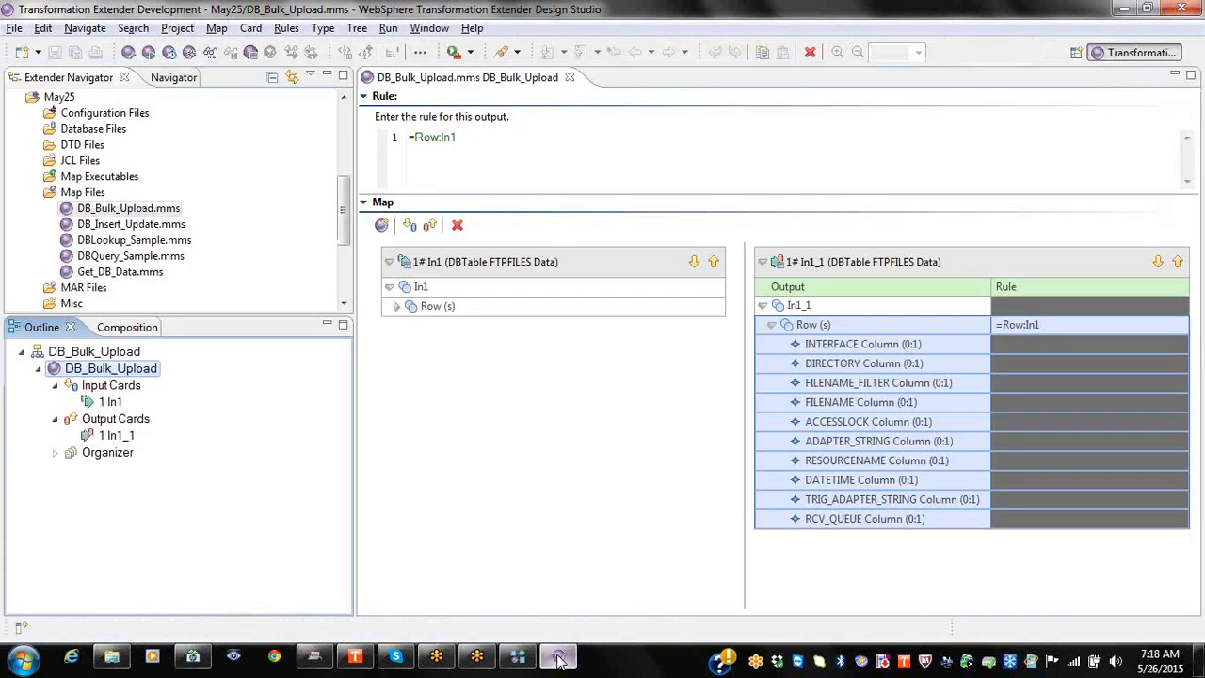
right_click(59, 97)
left_click(144, 352)
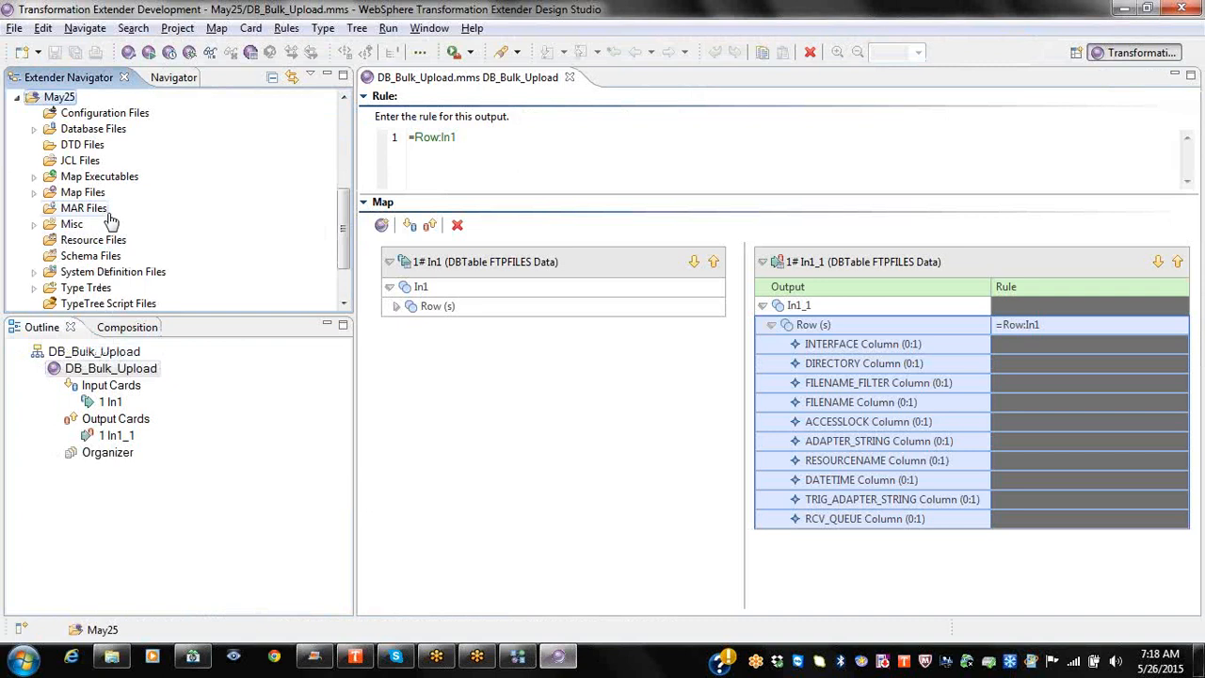
Step: Select DB_Insert_Update.mmc in the May25 folder, then return to Design Studio
key("alt+Tab")
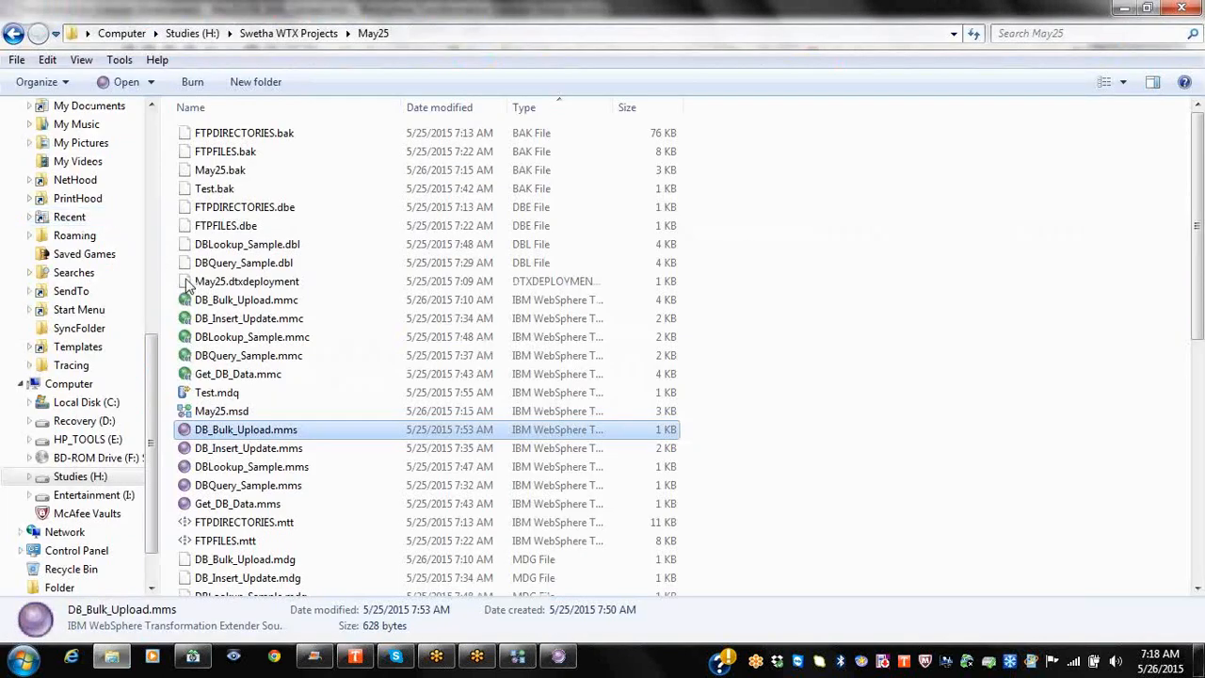
left_click(240, 318)
scroll(295, 417, "down", 3)
scroll(294, 417, "down", 6)
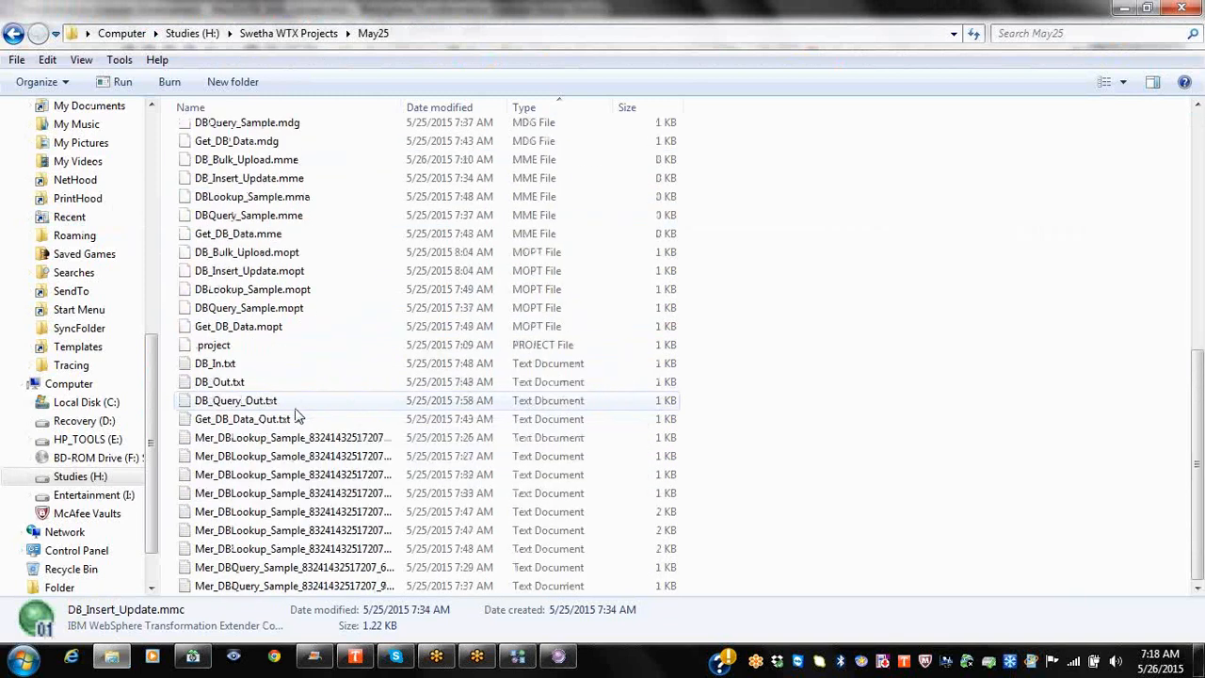
scroll(295, 417, "up", 9)
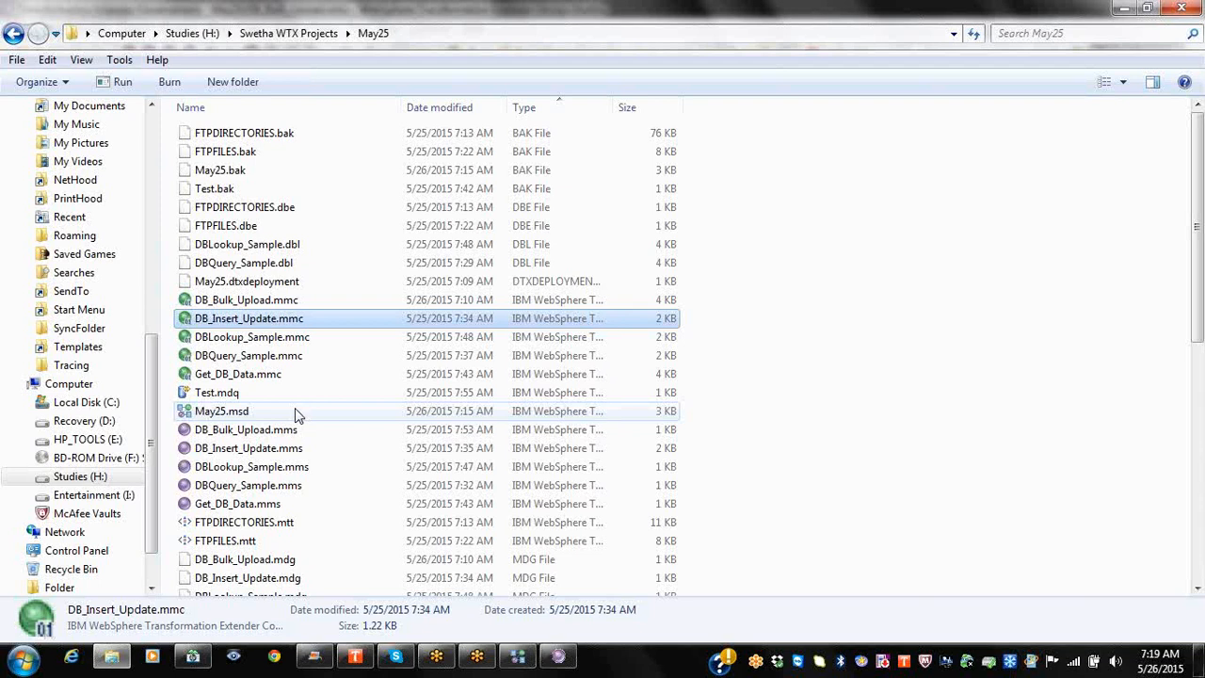
key("alt+Tab")
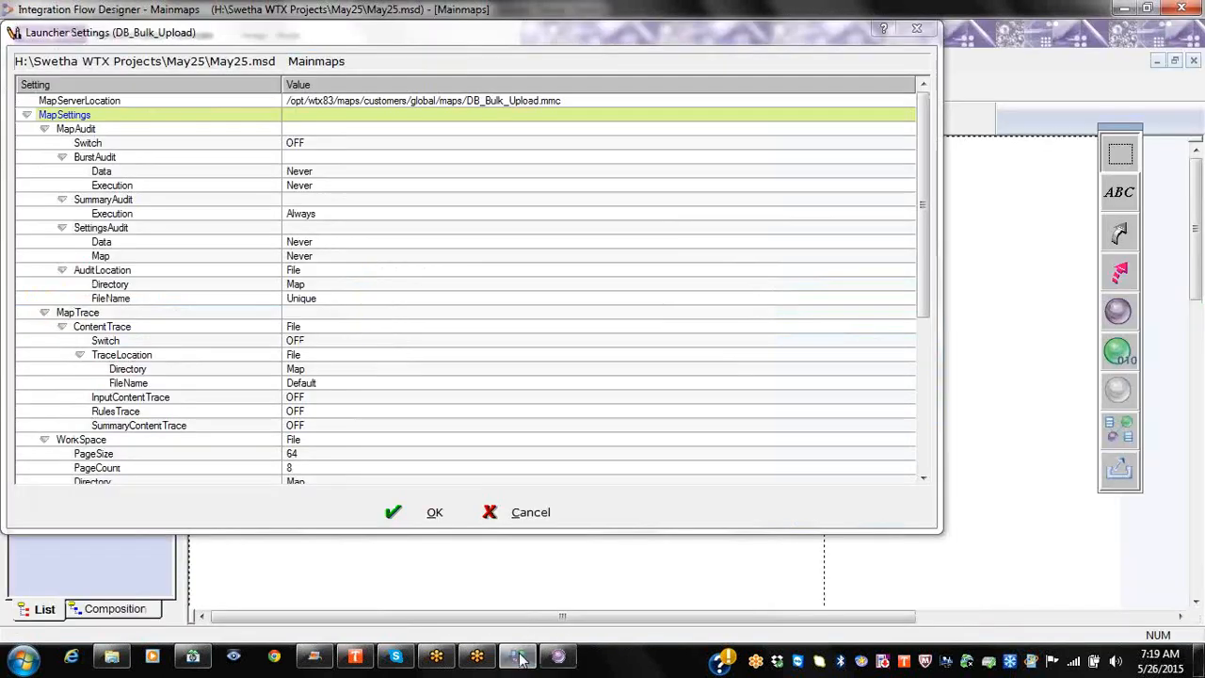
Step: Set the DB_Bulk_Upload launcher's MapAudit Switch to ON
left_click(517, 656)
left_click(558, 656)
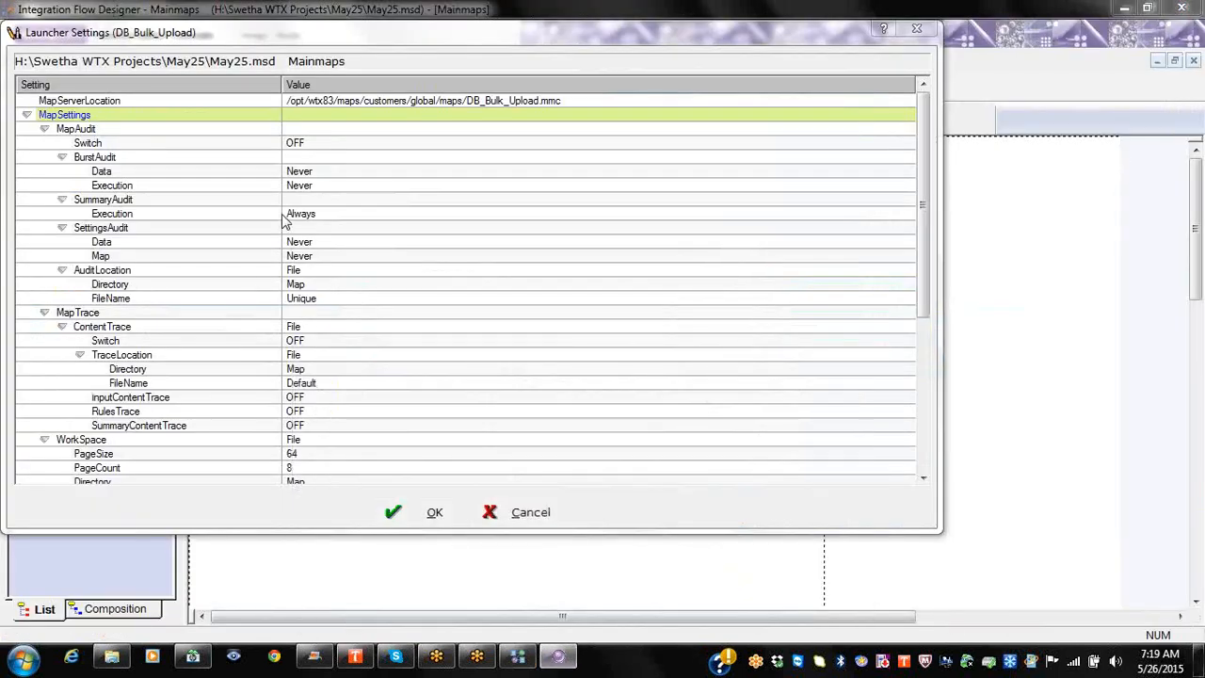
left_click(336, 145)
left_click(344, 160)
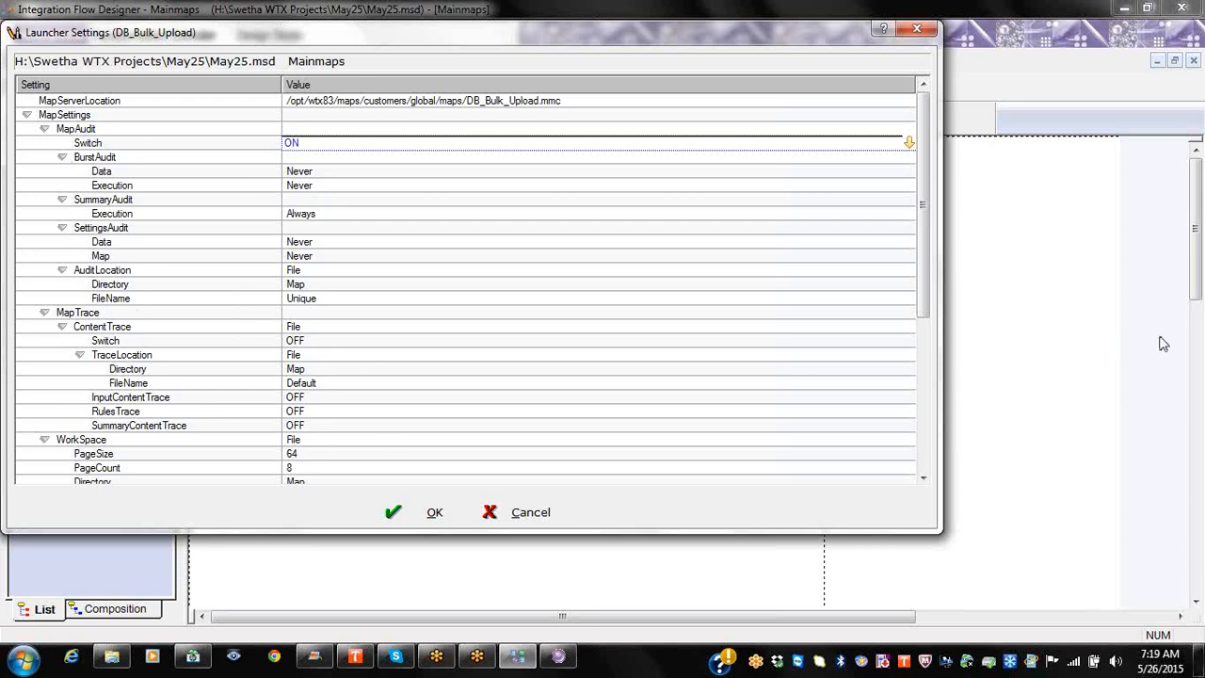
mouse_move(927, 311)
left_mouse_down()
mouse_move(923, 361)
mouse_move(924, 304)
left_mouse_up()
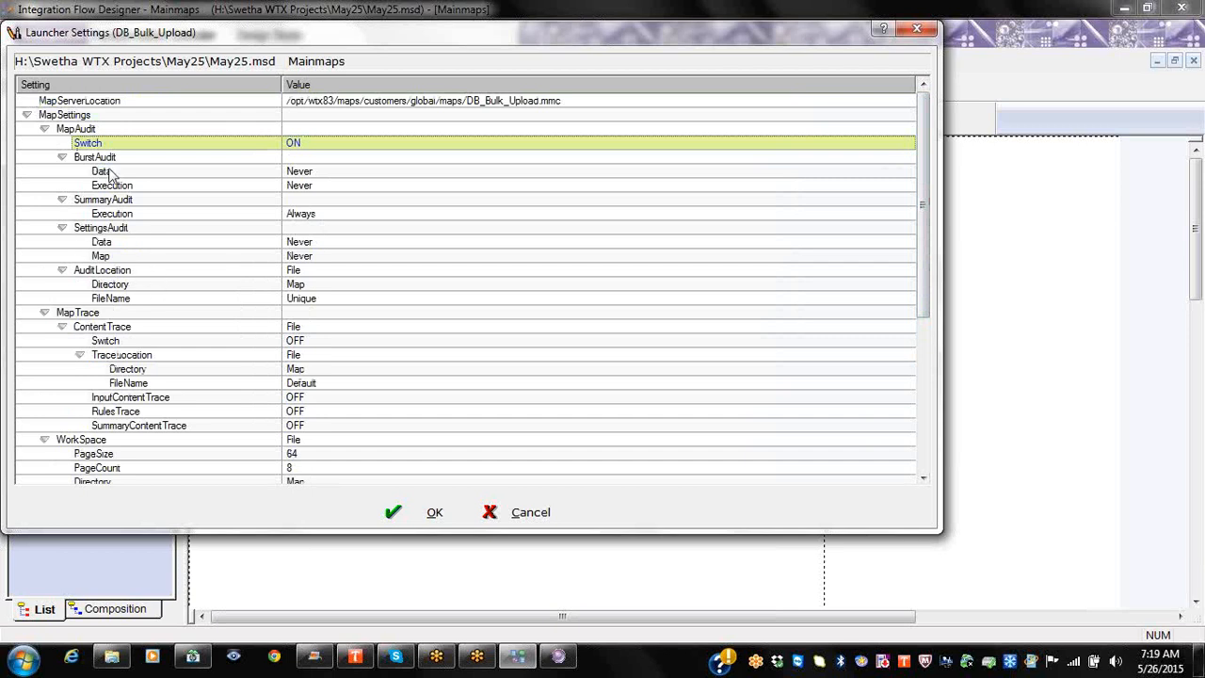
Step: Collapse the MapAudit, MapTrace, WorkSpace and Retry branches
left_click(47, 132)
left_click(44, 129)
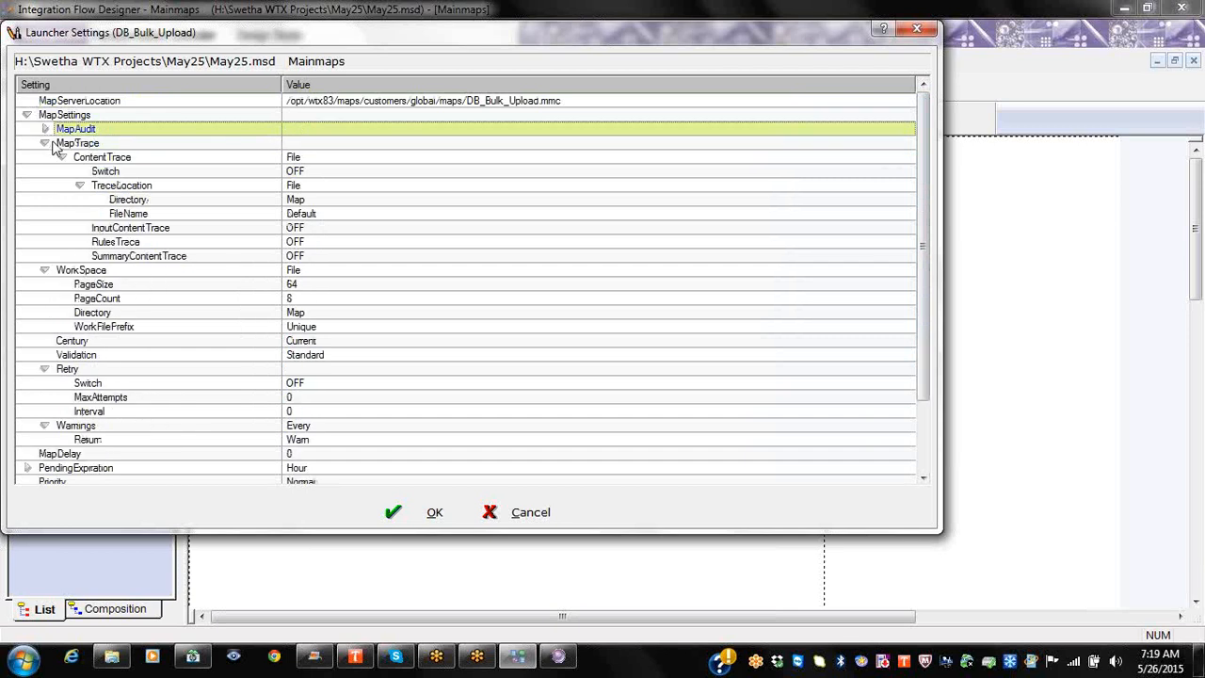
left_click(44, 142)
left_click(45, 157)
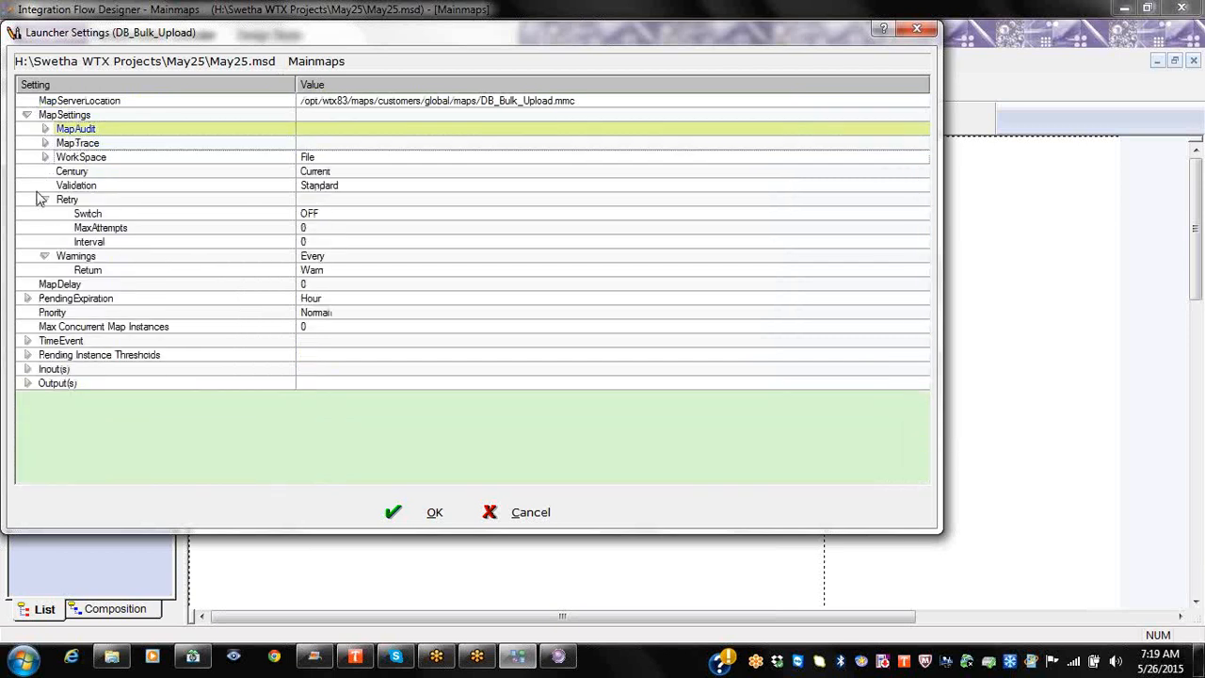
left_click(44, 200)
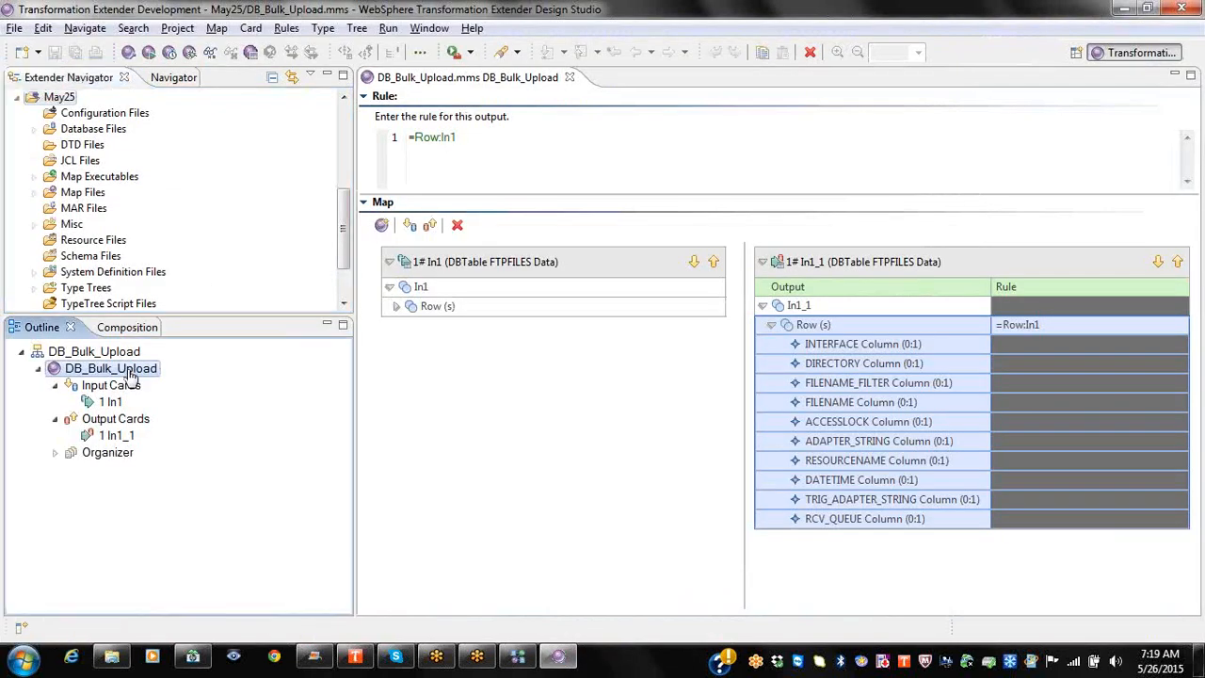
Step: Check the map's MapAudit Switch is OFF in Design Studio, cancel, and return to Integration Flow Designer
right_click(126, 375)
left_click(170, 427)
left_click(361, 70)
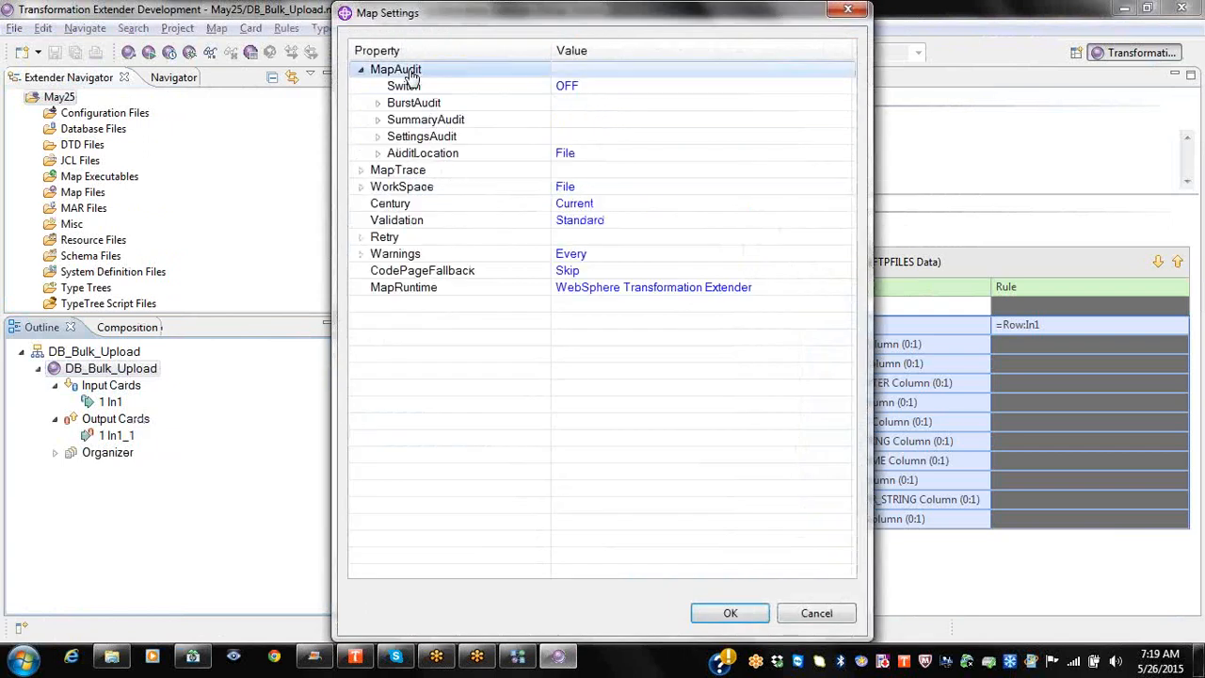
right_click(411, 72)
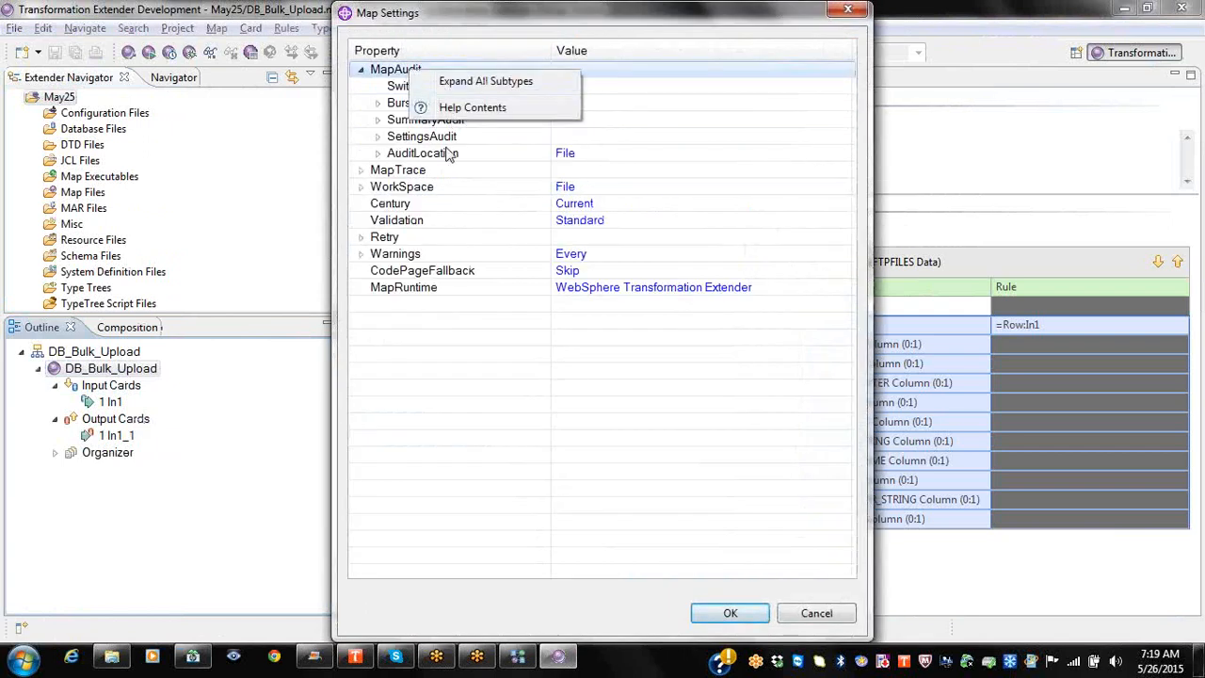
left_click(490, 260)
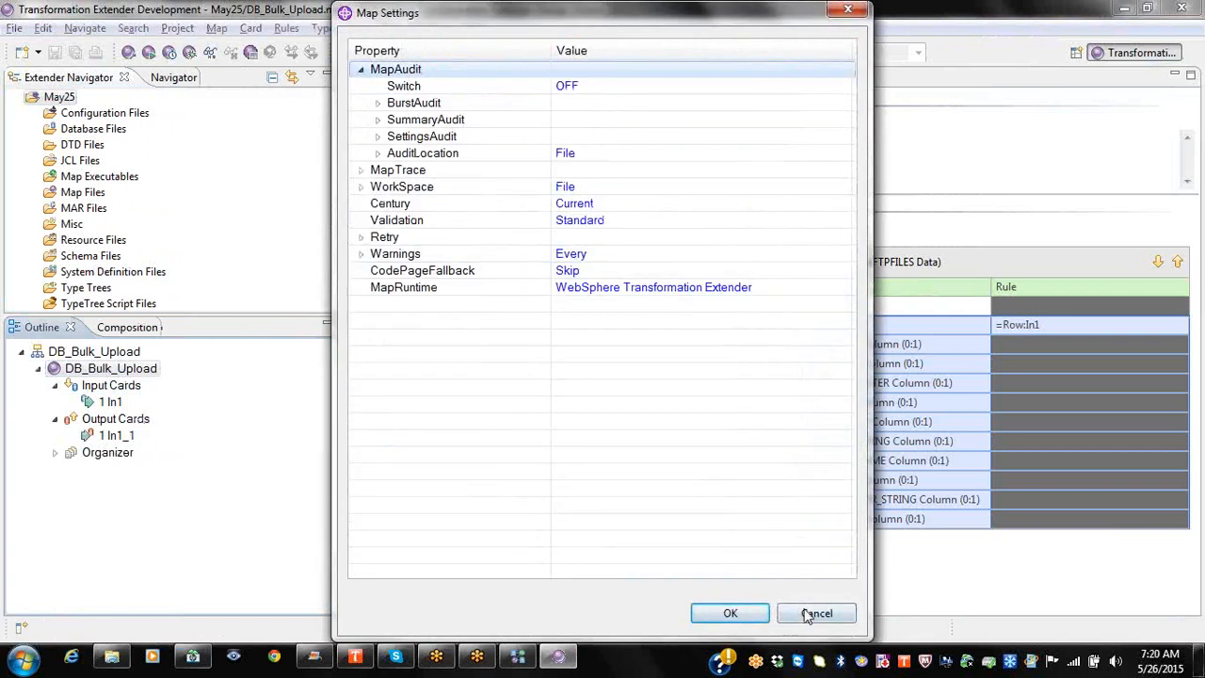
left_click(806, 613)
left_click(529, 657)
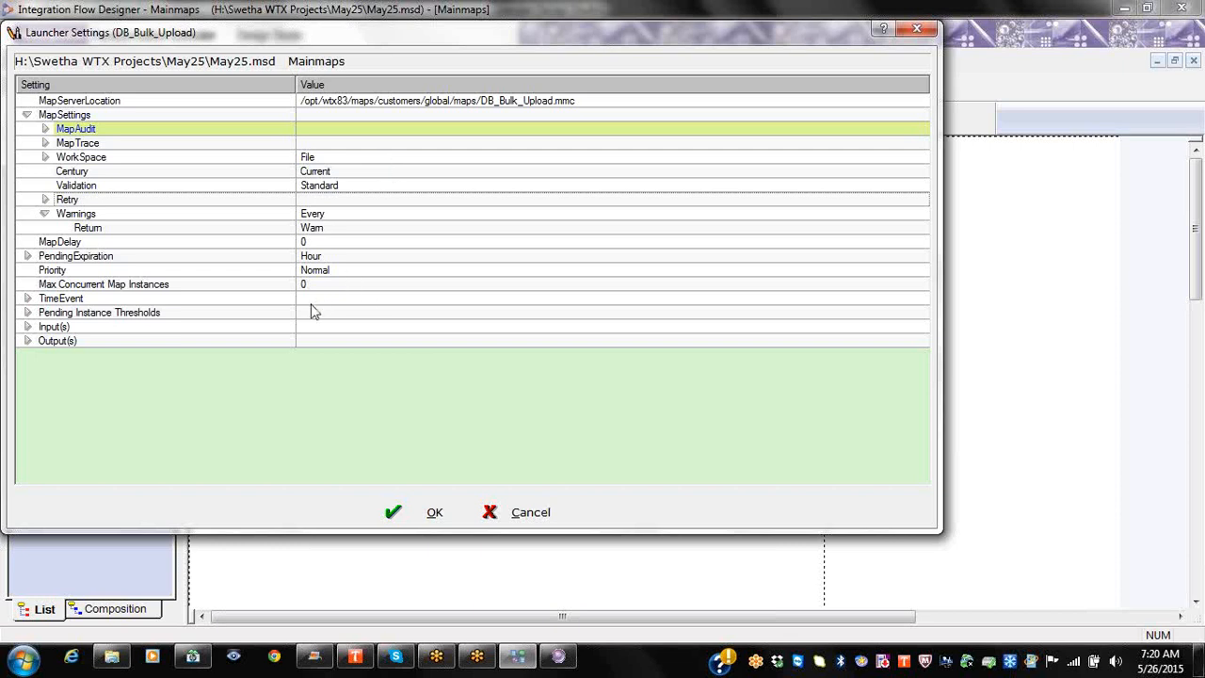
Step: Expand TimeEvent, set its Switch to ON, and OK the launcher settings
right_click(87, 299)
left_click(113, 314)
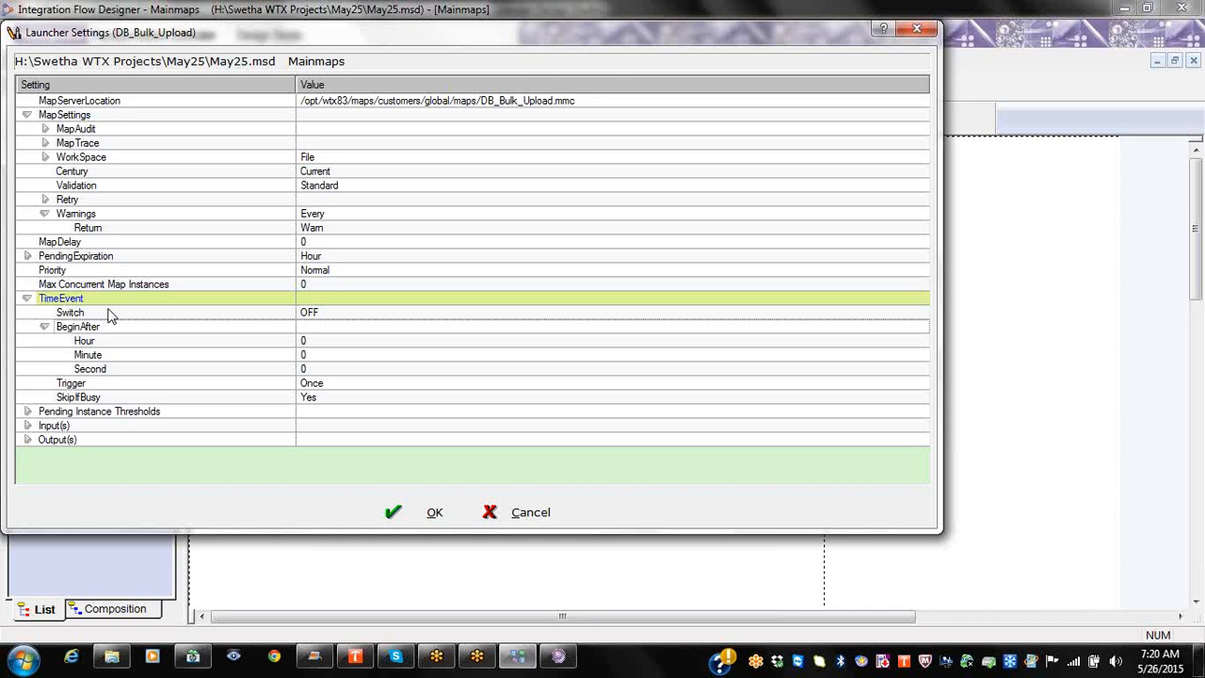
left_click(344, 318)
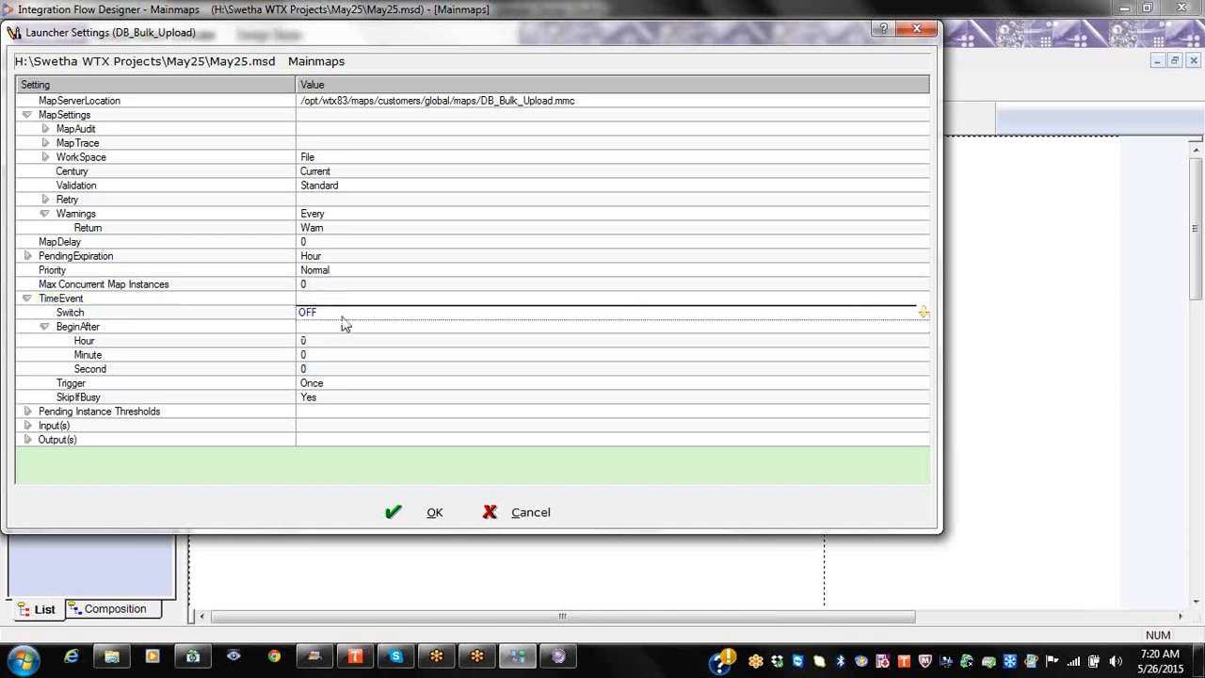
left_click(346, 320)
left_click(352, 329)
left_click(353, 330)
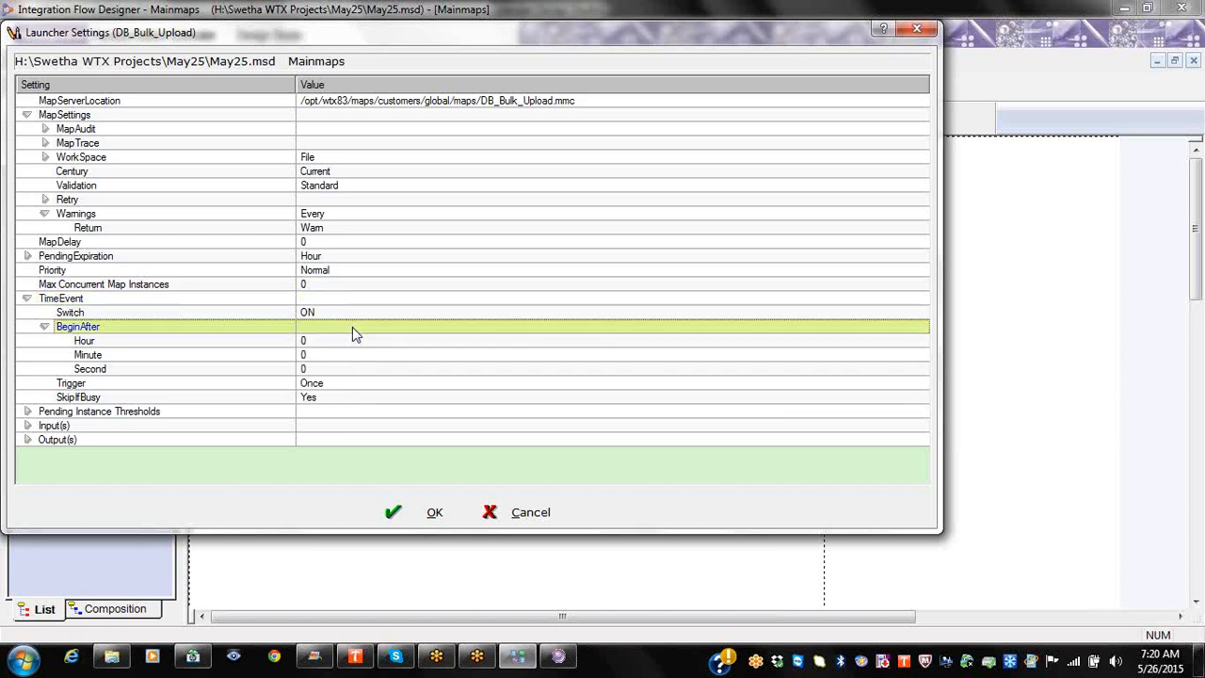
left_click(431, 512)
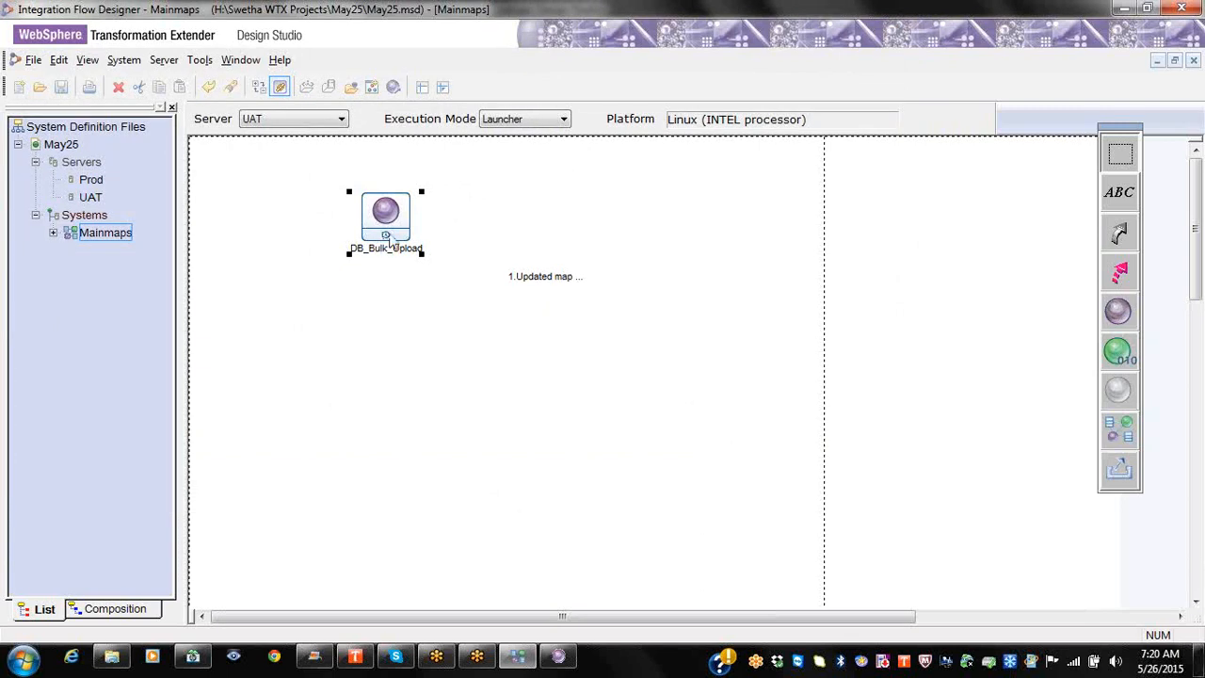
Step: Open DB_Bulk_Upload's launcher settings, set the TimeEvent switch OFF, and close them
right_click(390, 234)
left_click(432, 271)
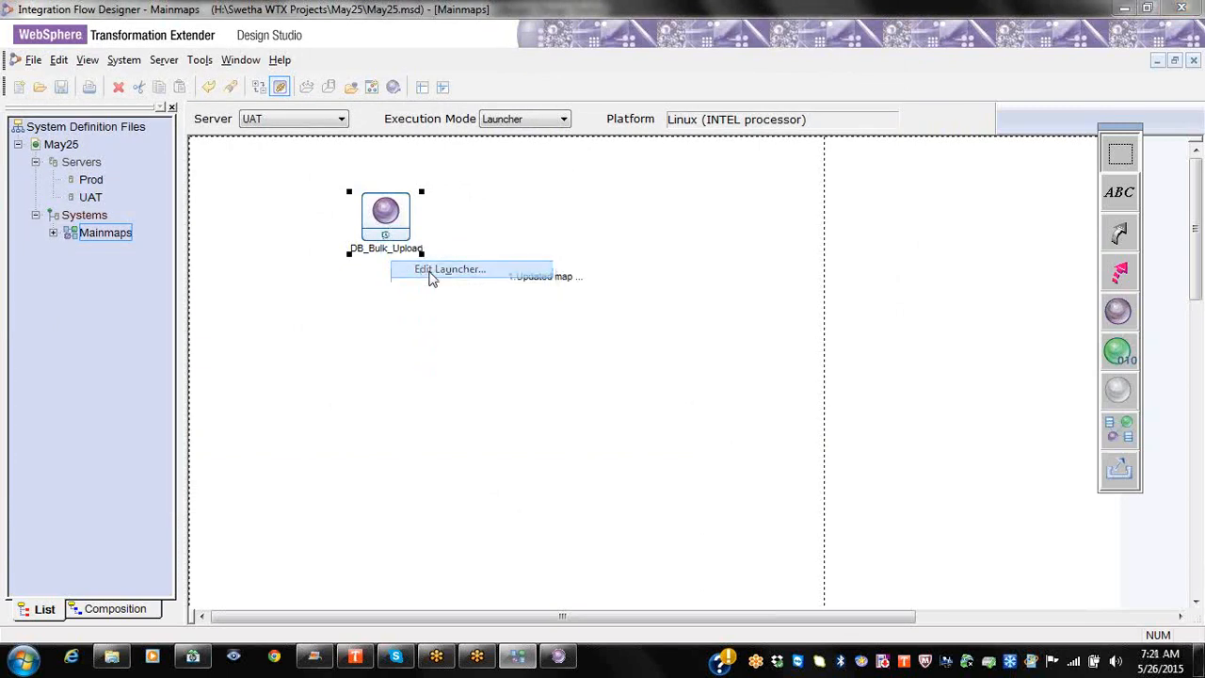
right_click(67, 187)
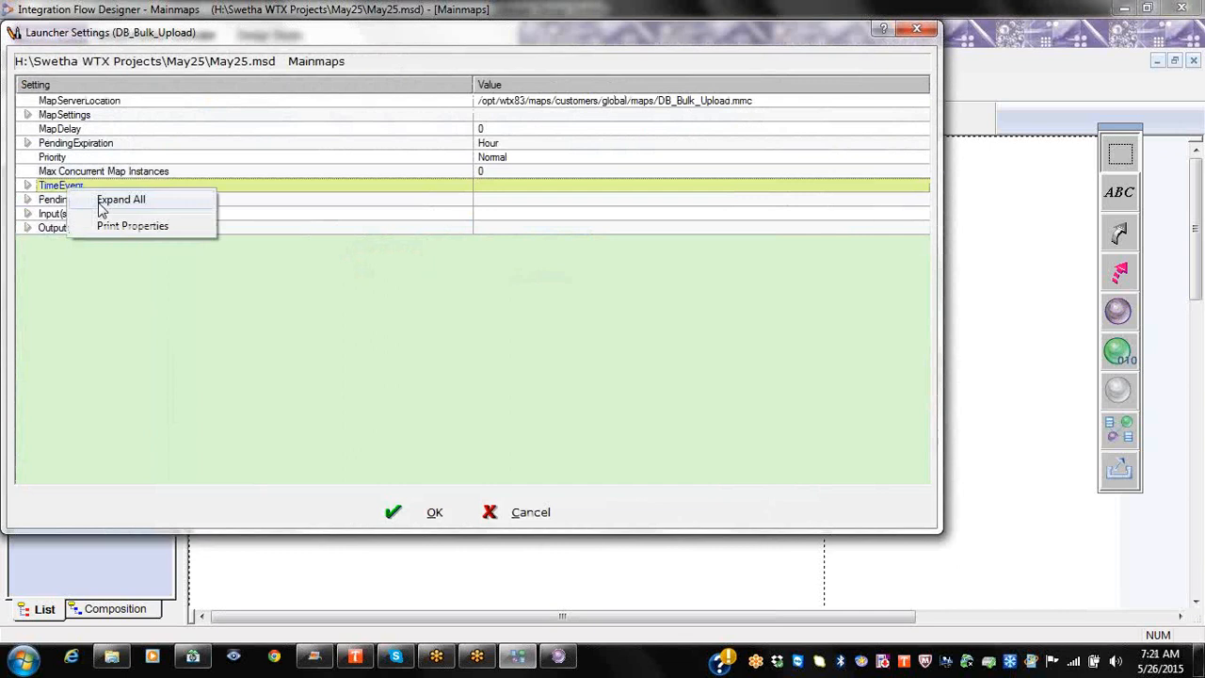
left_click(104, 197)
left_click(487, 200)
left_click(499, 217)
left_click(498, 203)
left_click(496, 227)
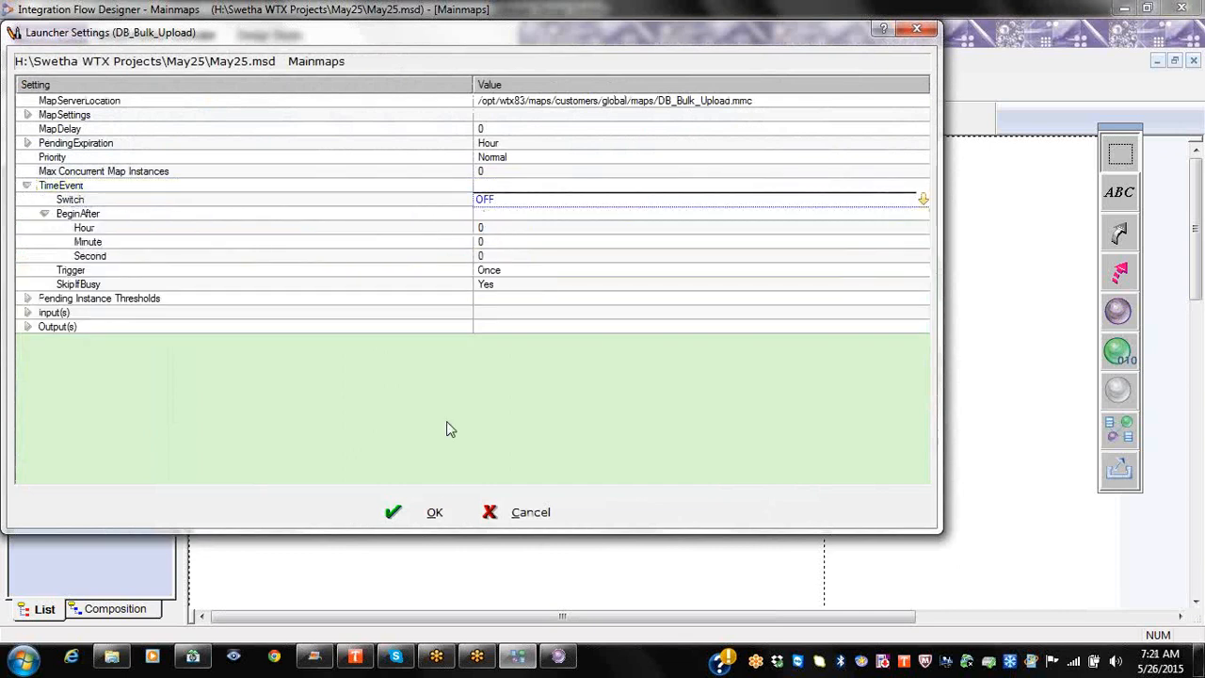
left_click(430, 513)
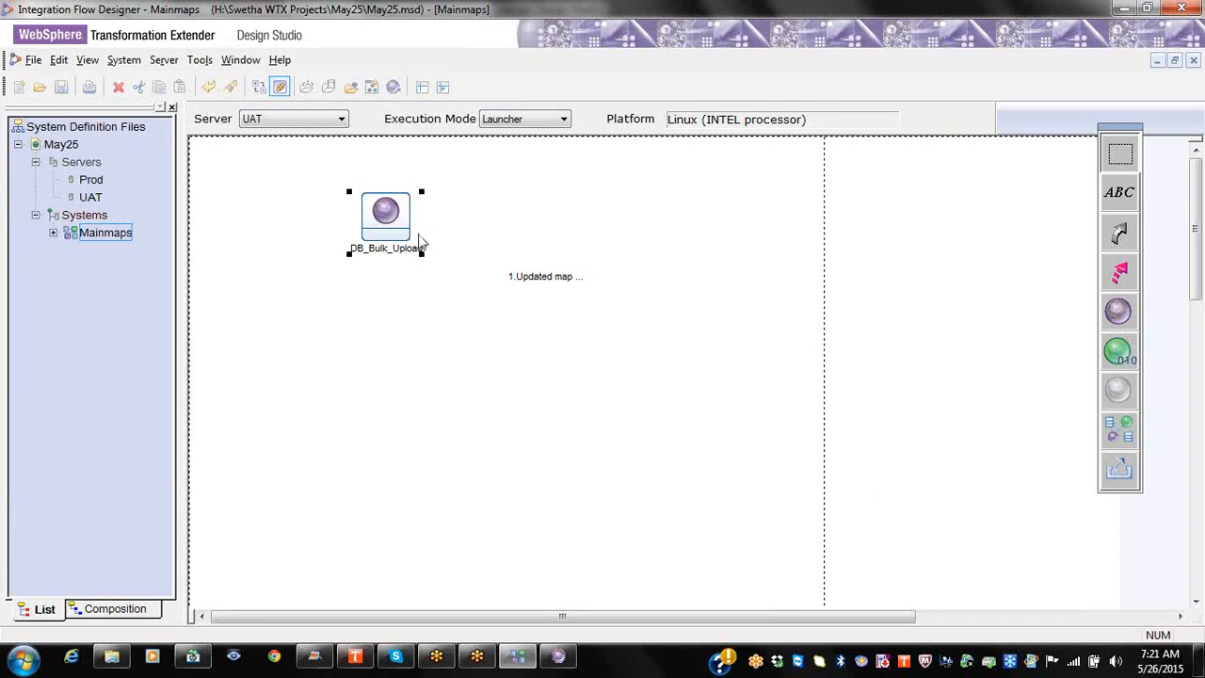
Step: Reopen the launcher settings, expand TimeEvent, and set its switch to ON
right_click(397, 225)
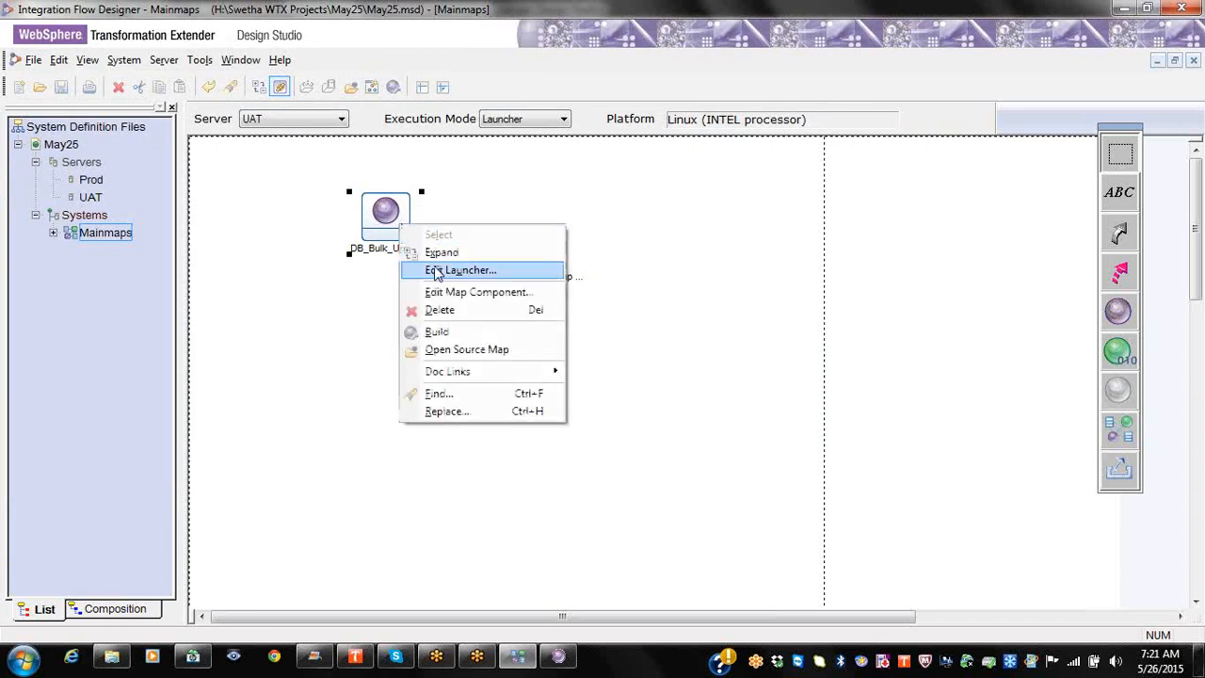
left_click(440, 271)
left_click(62, 186)
right_click(89, 185)
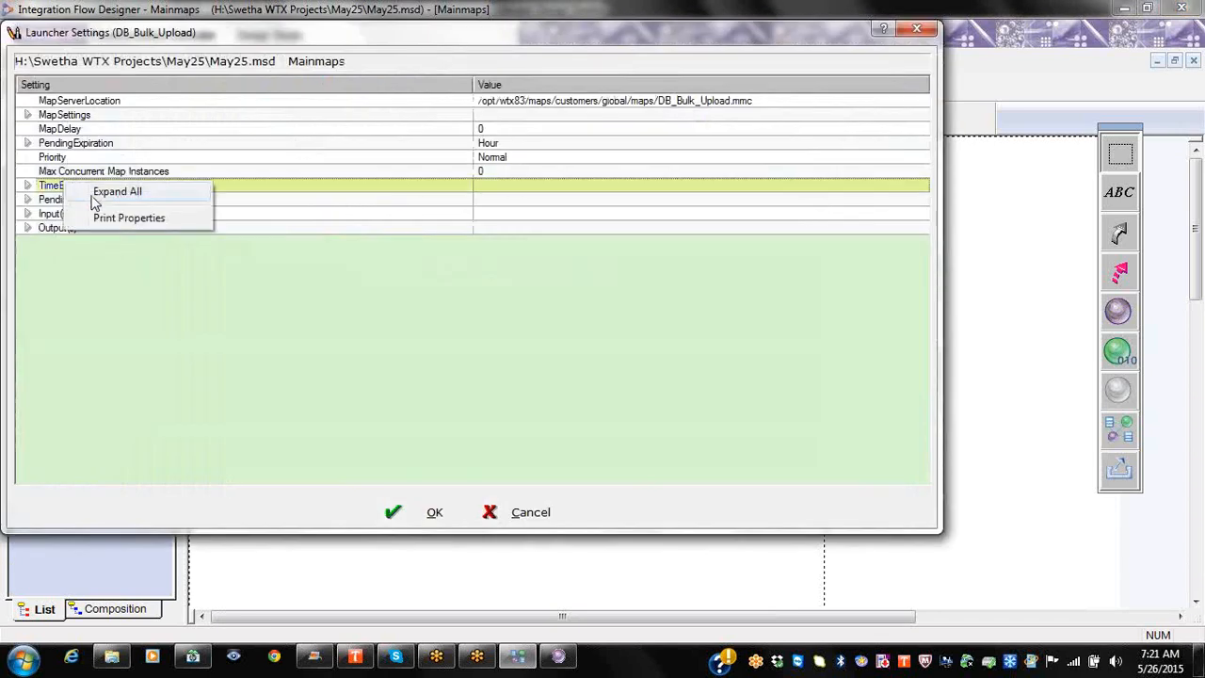
left_click(118, 189)
left_click(519, 202)
left_click(520, 201)
left_click(485, 214)
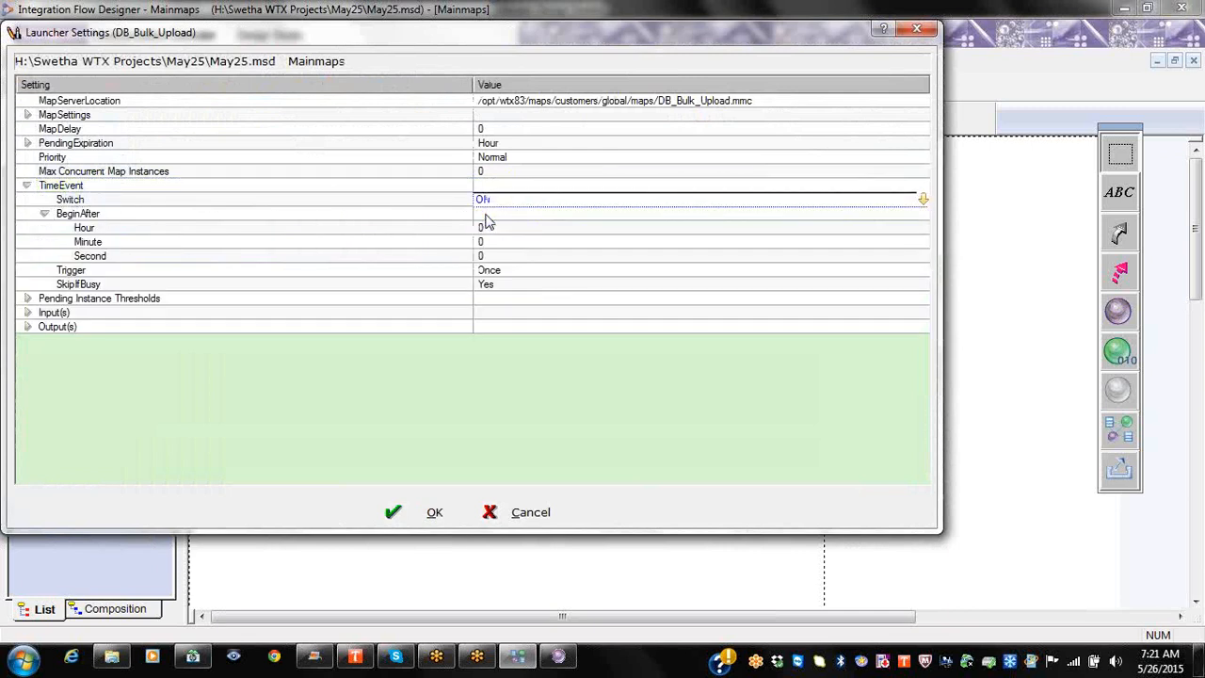
left_click(148, 216)
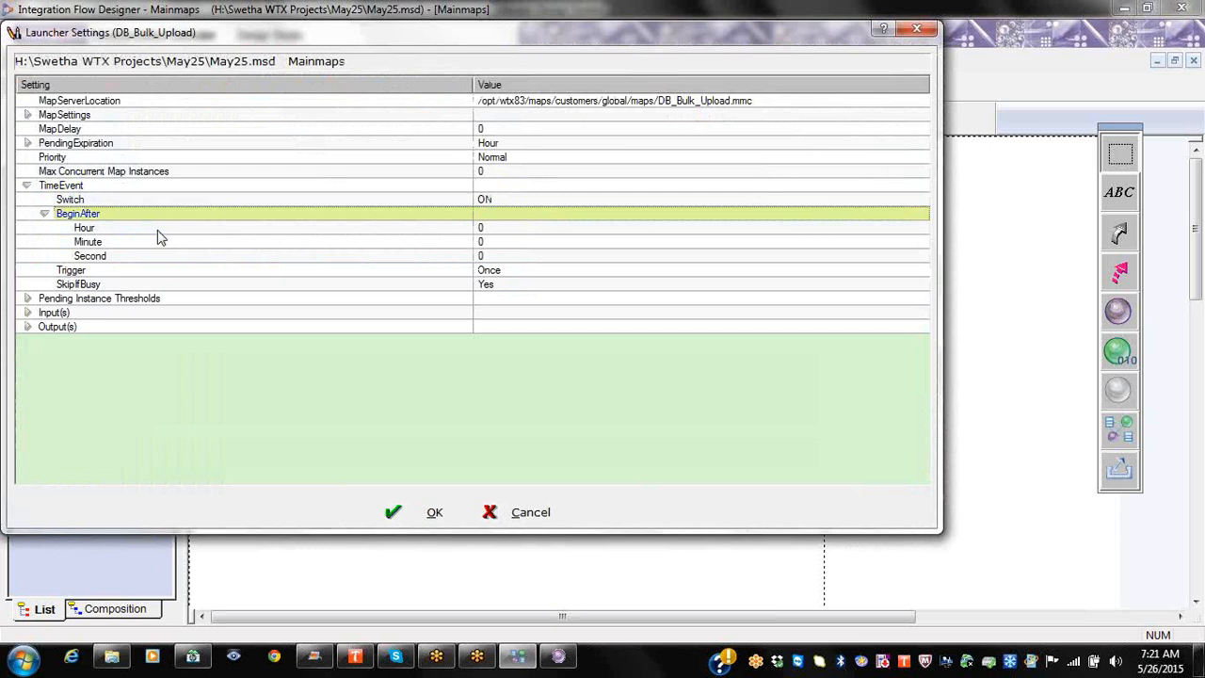
Step: Set BeginAfter to 1 hour, 1 minute, 1 second
left_click(504, 226)
type("1")
left_click(411, 244)
left_click(536, 241)
type("1")
left_click(518, 255)
type("1")
left_click(248, 274)
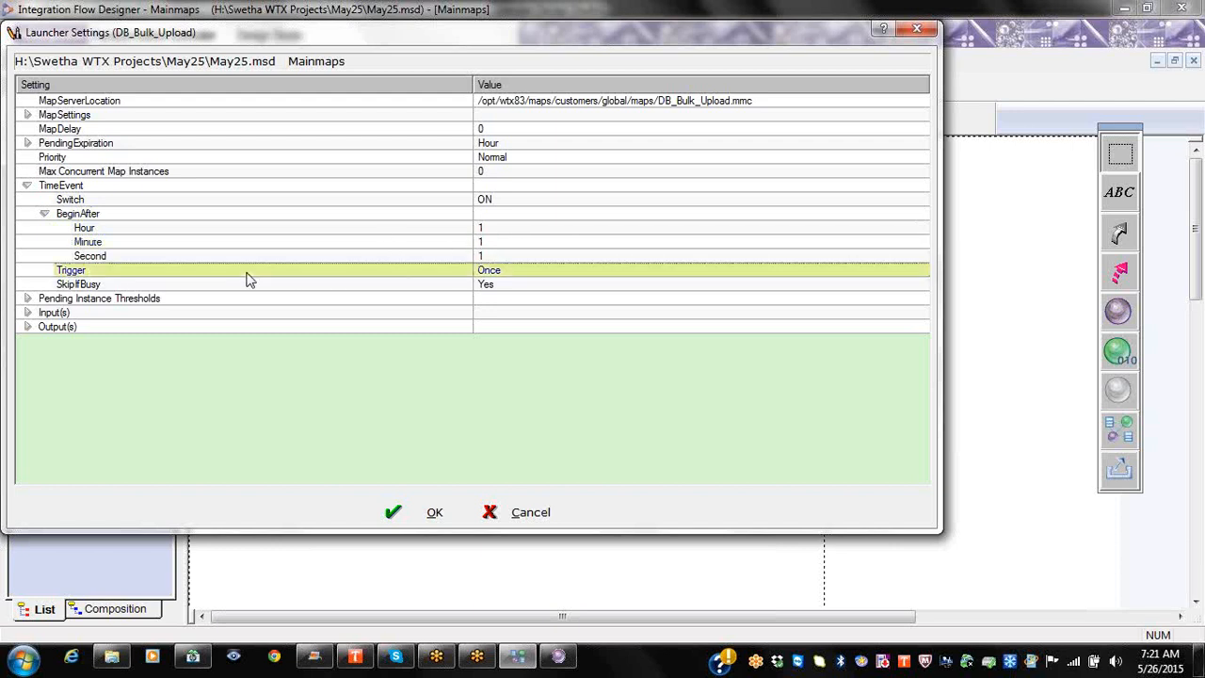
Step: Set the trigger to Every and expand its Interval, At and OmitDays settings
left_click(482, 273)
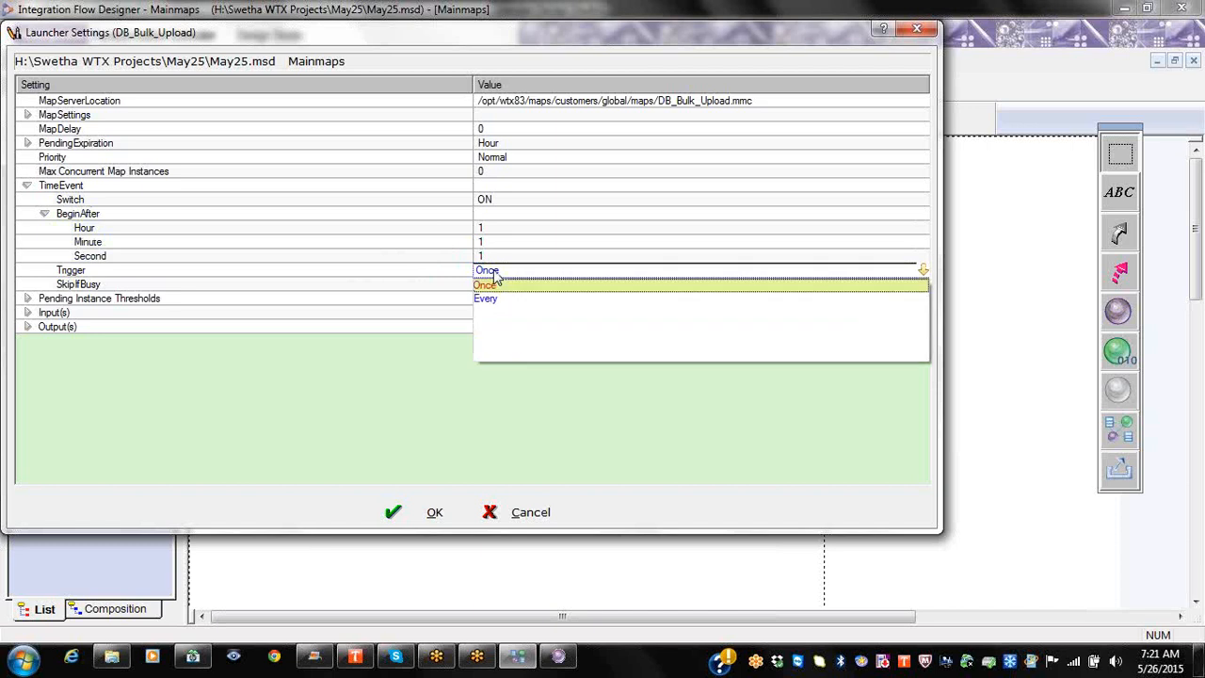
left_click(513, 287)
left_click(520, 271)
left_click(518, 298)
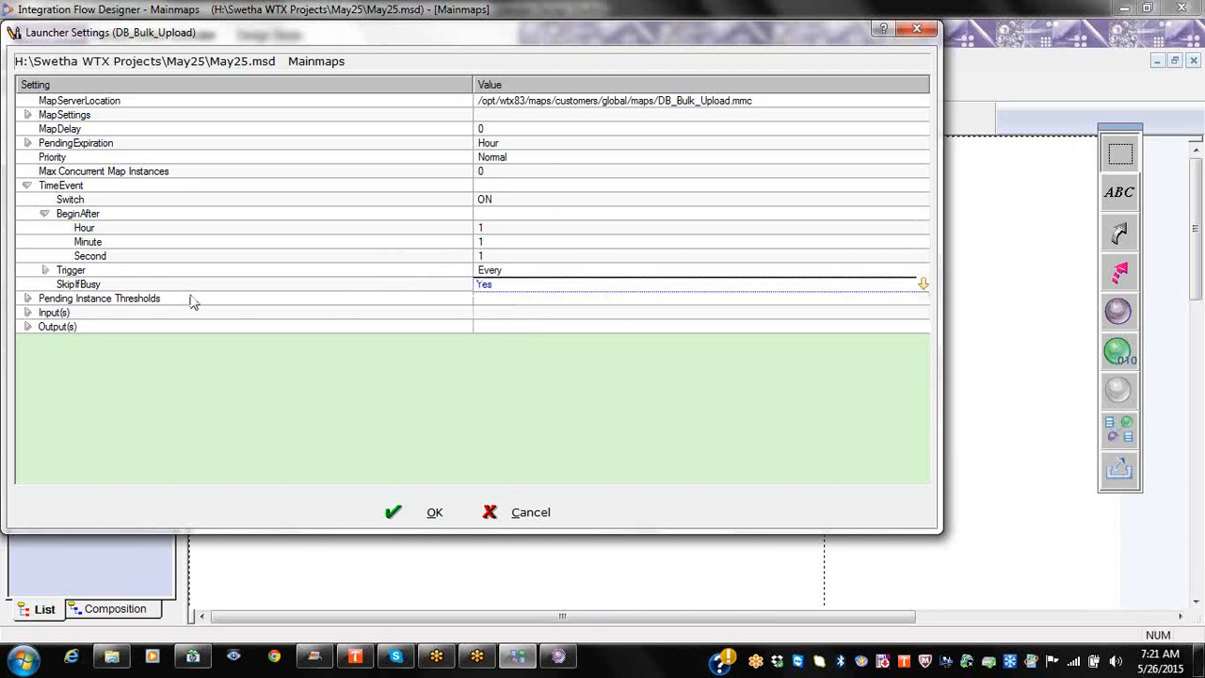
left_click(46, 271)
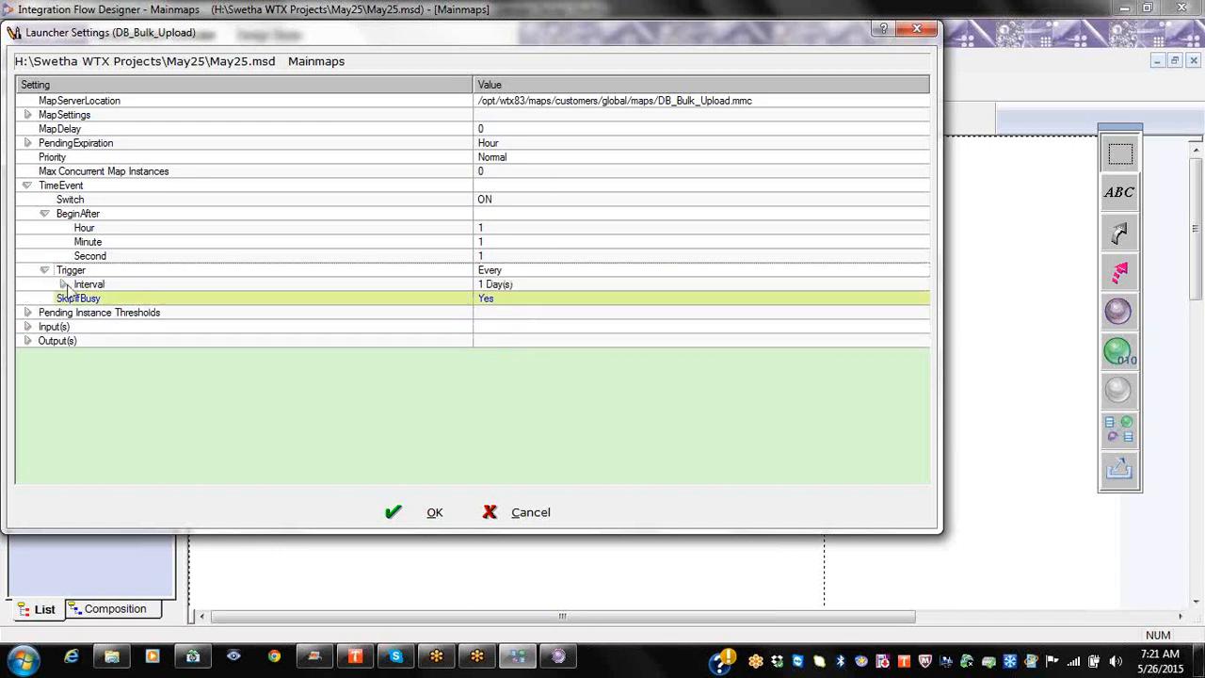
left_click(63, 285)
left_click(87, 300)
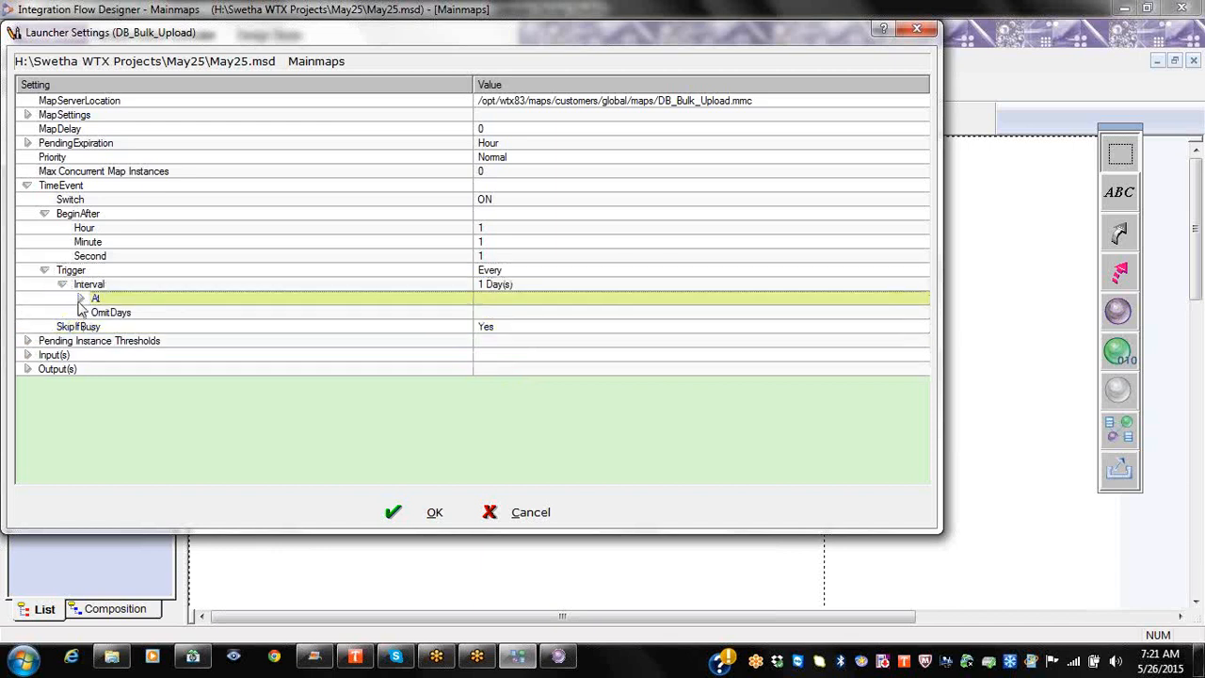
left_click(81, 299)
left_click(80, 355)
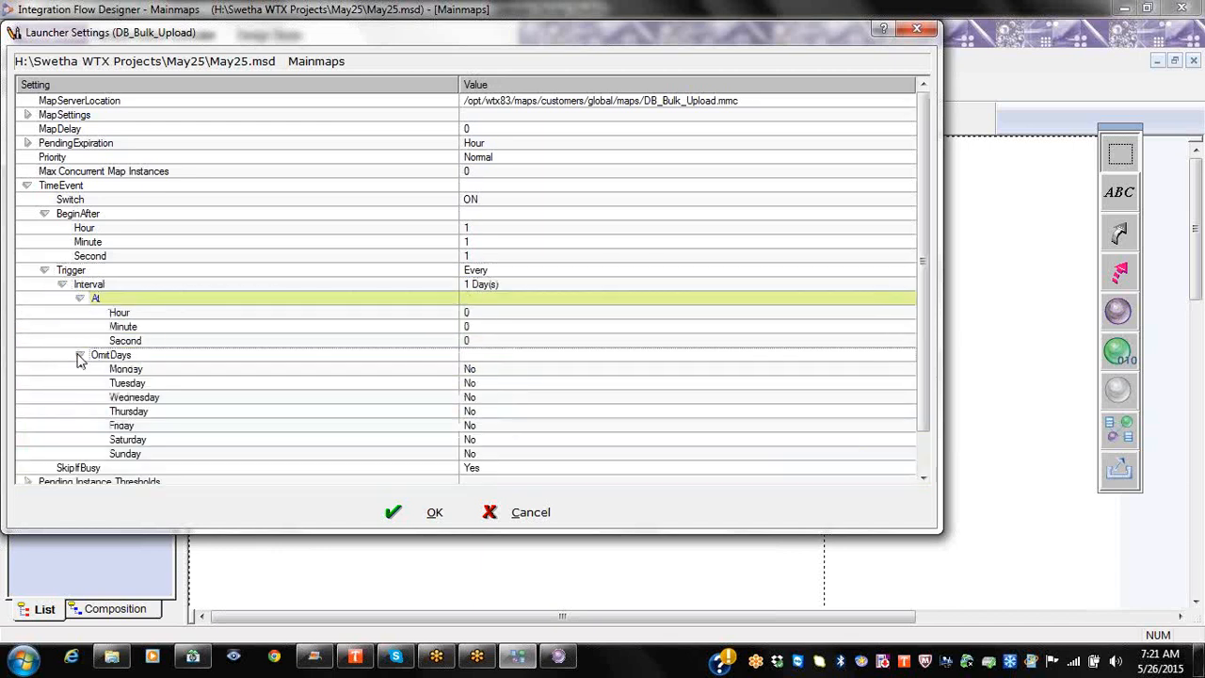
Step: Set the Interval to 2 Hour(s)
left_click(499, 285)
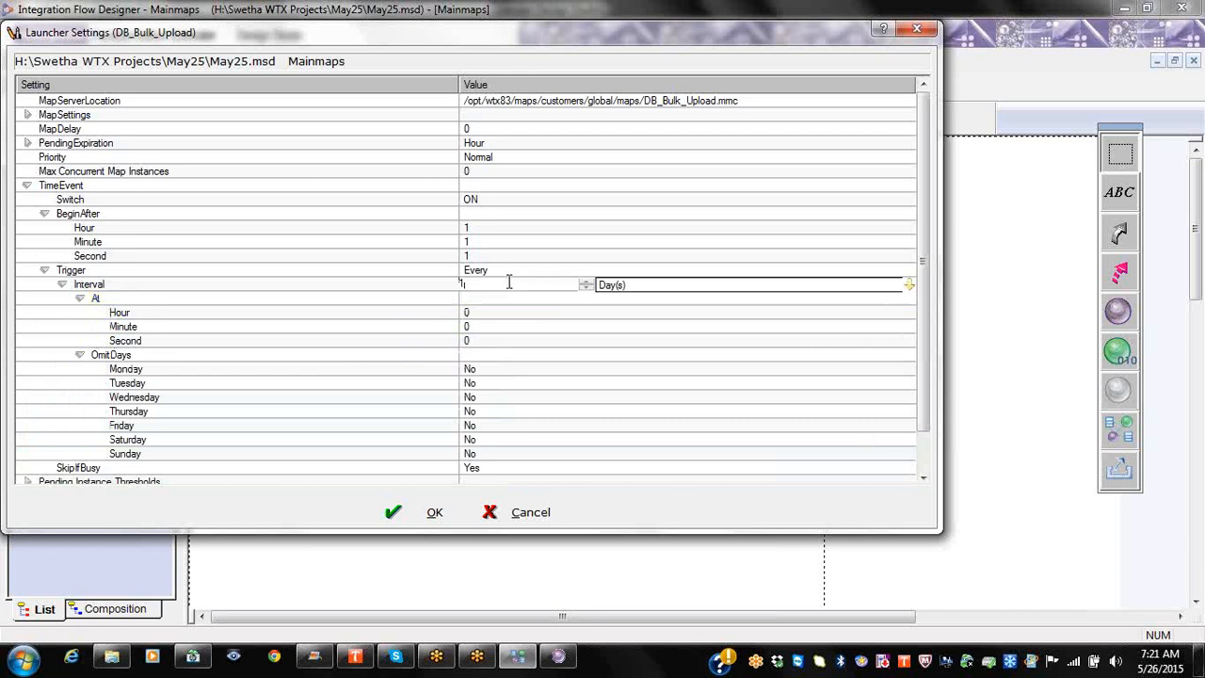
left_click(652, 287)
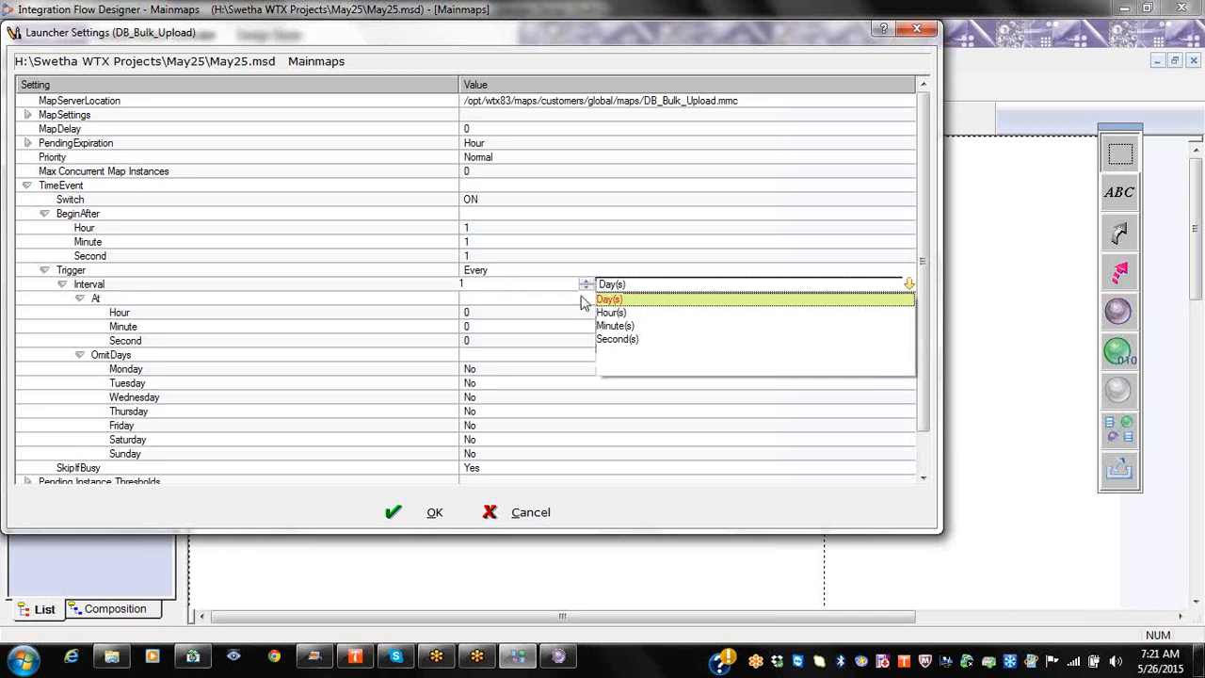
left_click(476, 283)
left_click_drag(495, 284, 361, 281)
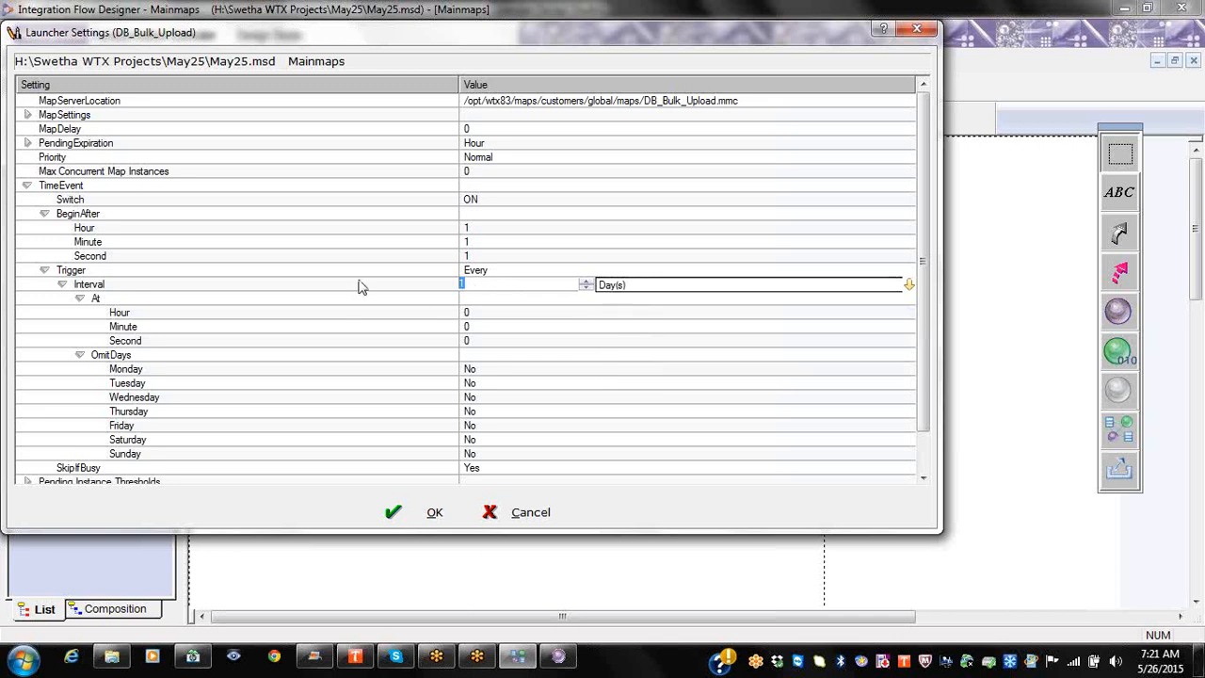
type("2")
left_click(648, 288)
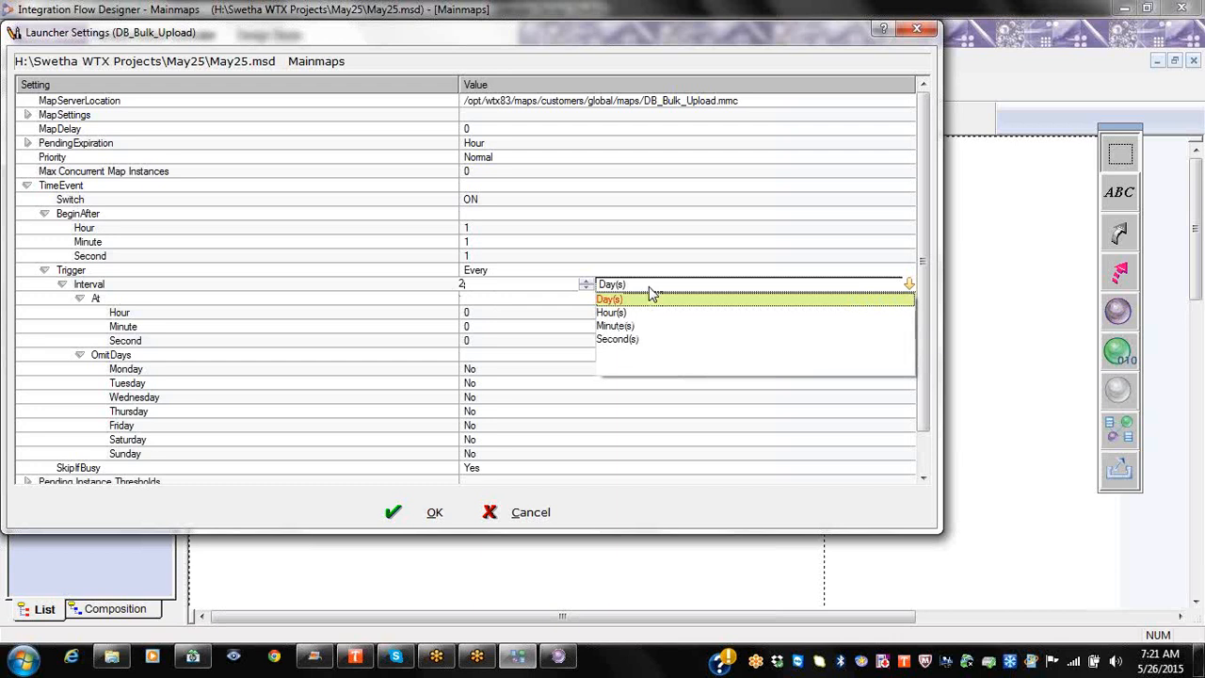
left_click(648, 314)
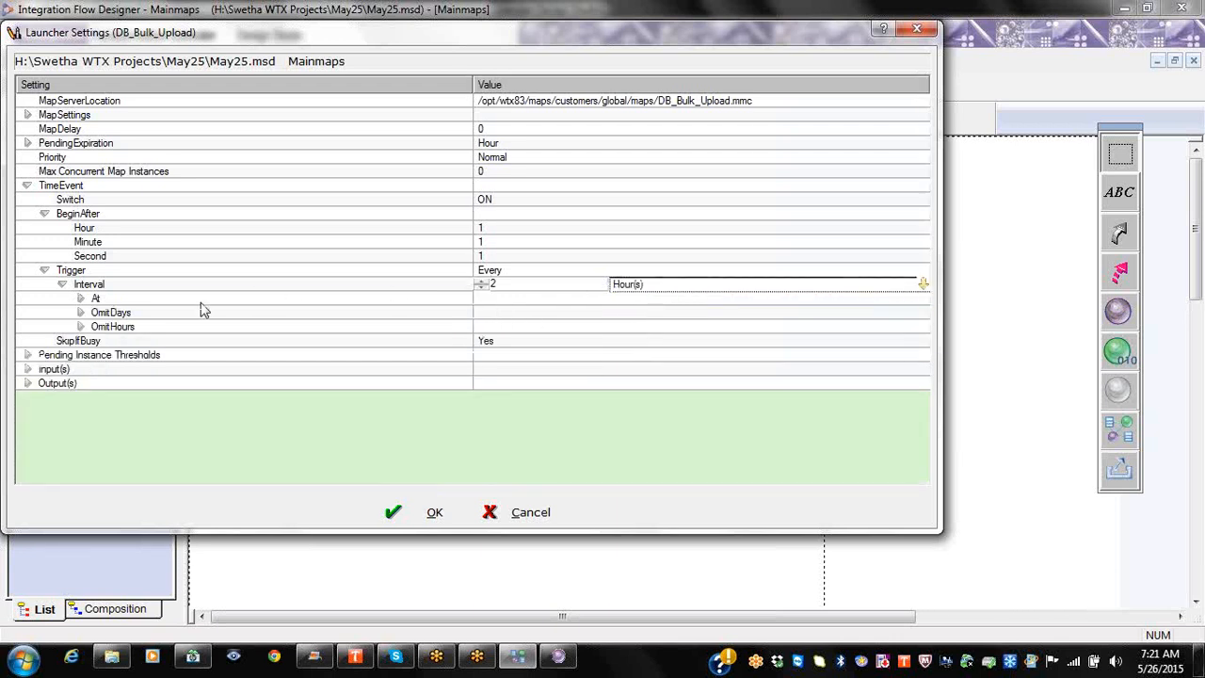
left_click(202, 299)
left_click(539, 283)
left_click(657, 290)
Step: Change the Interval unit back to Day(s) and expand the At time fields
left_click(662, 300)
key("Return")
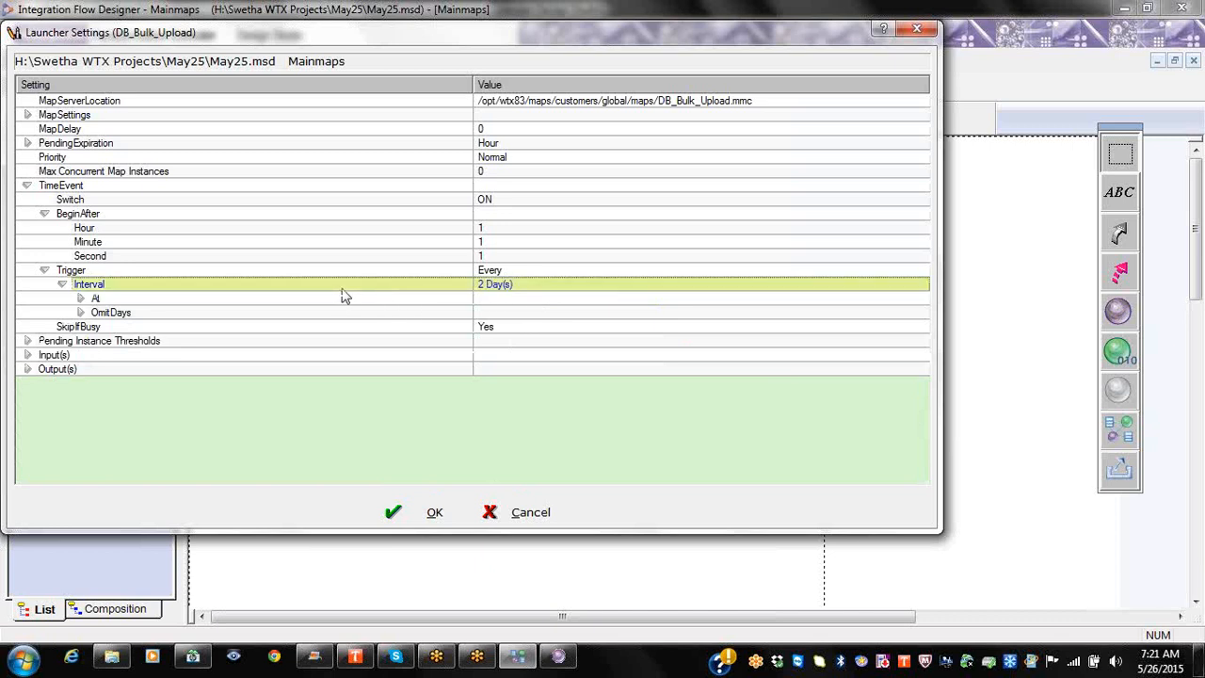
left_click(116, 301)
right_click(115, 299)
left_click(164, 310)
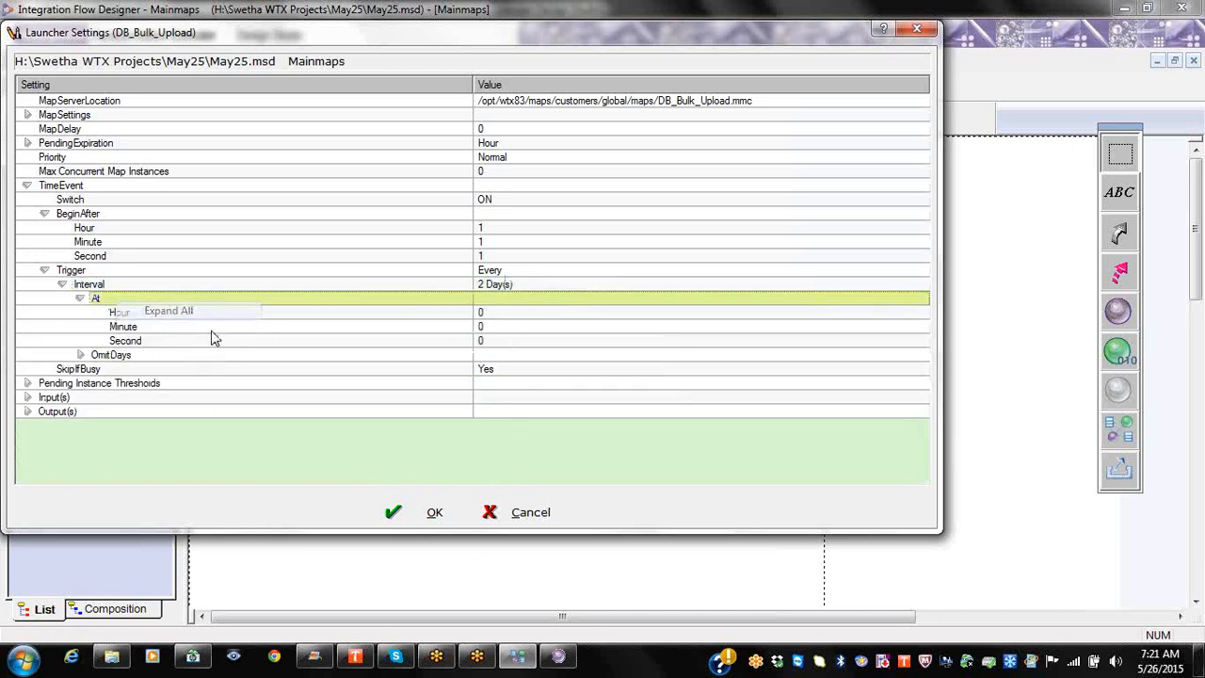
Step: Set the At time to Hour 20, Minute 0, Second 0
left_click(533, 313)
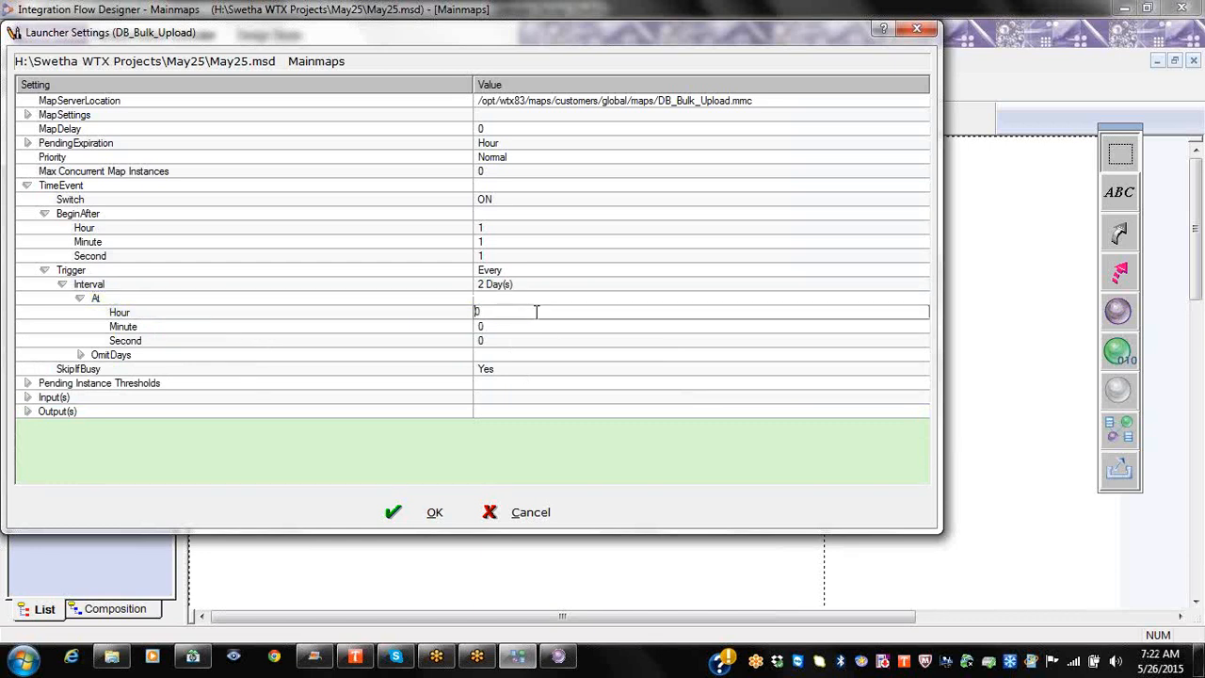
type("10")
left_click(503, 326)
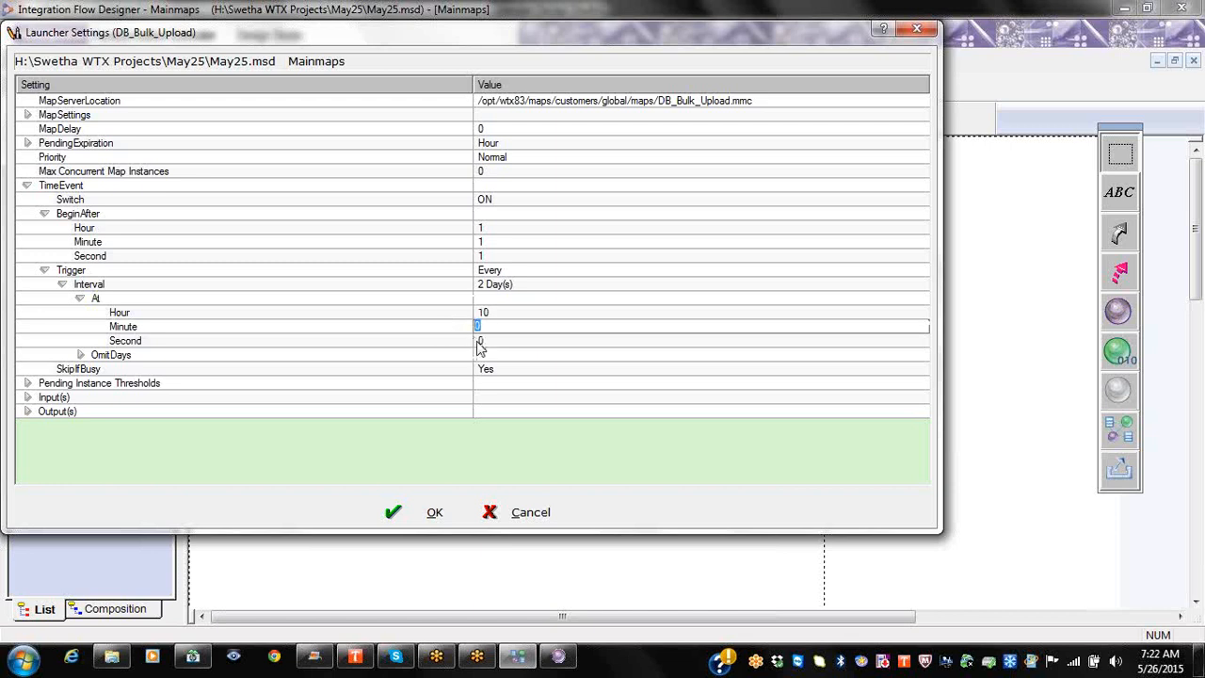
left_click(517, 341)
left_click(523, 312)
left_click_drag(522, 313, 442, 311)
type("20")
left_click(591, 338)
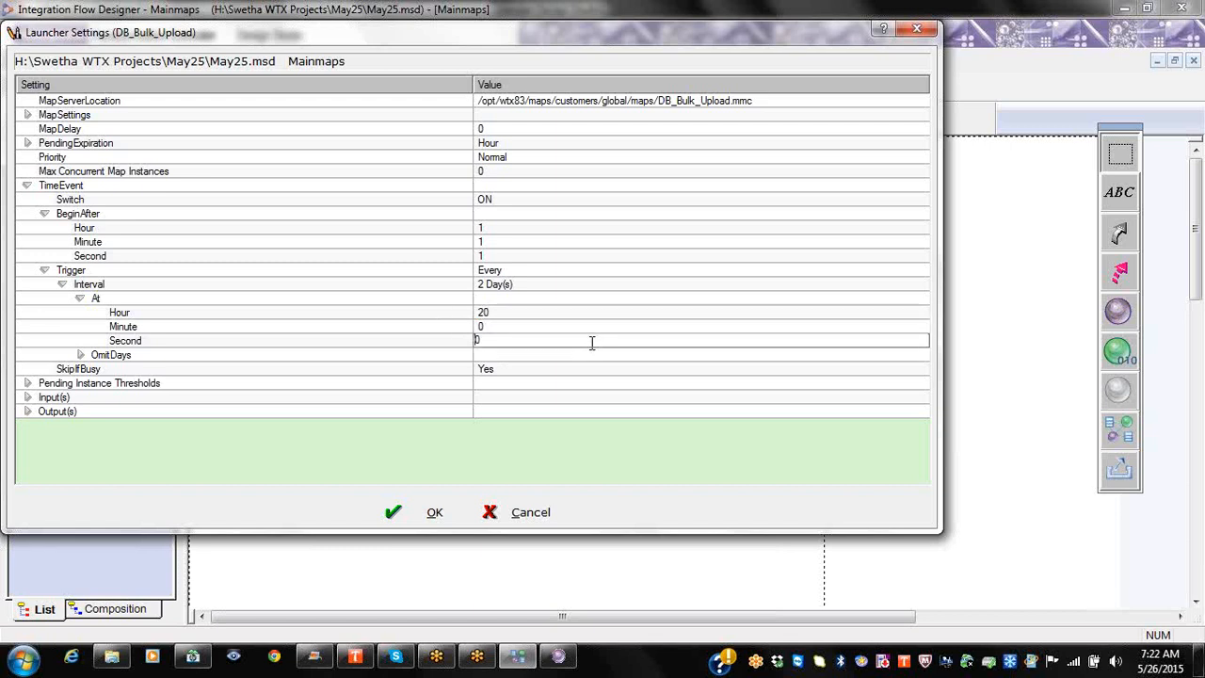
Step: Switch the Interval unit to Hour(s) and back, leaving it at 2 Day(s)
left_click(546, 285)
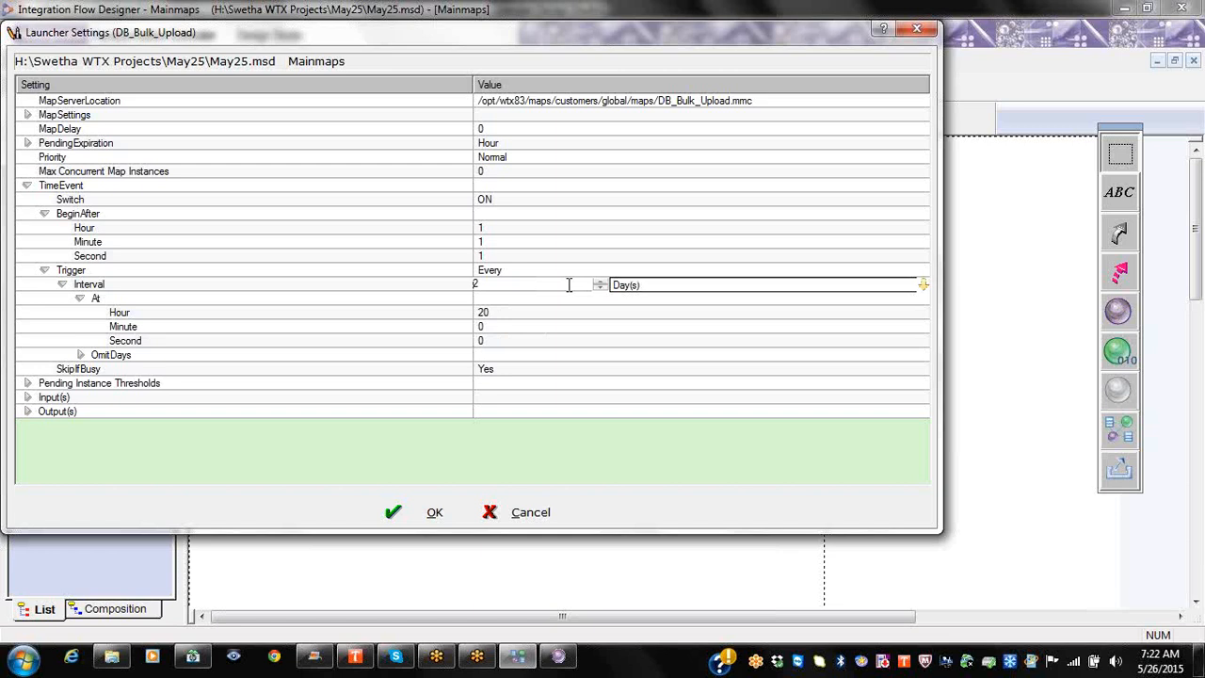
left_click(652, 286)
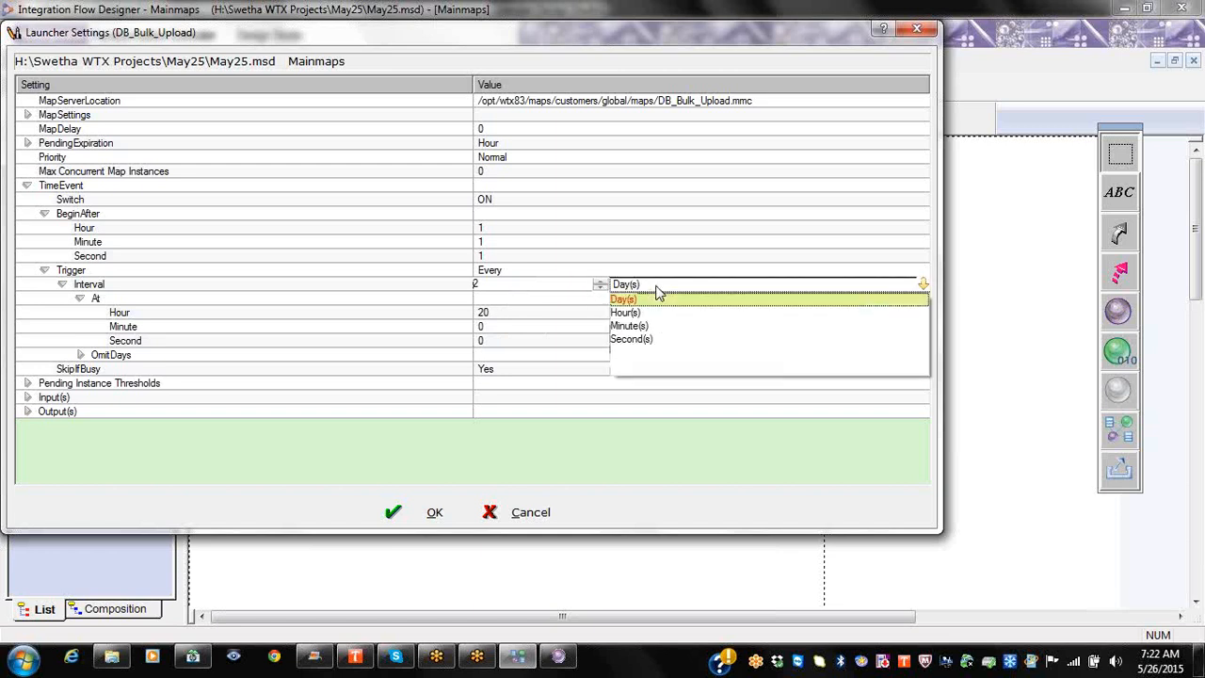
left_click(625, 311)
left_click(514, 320)
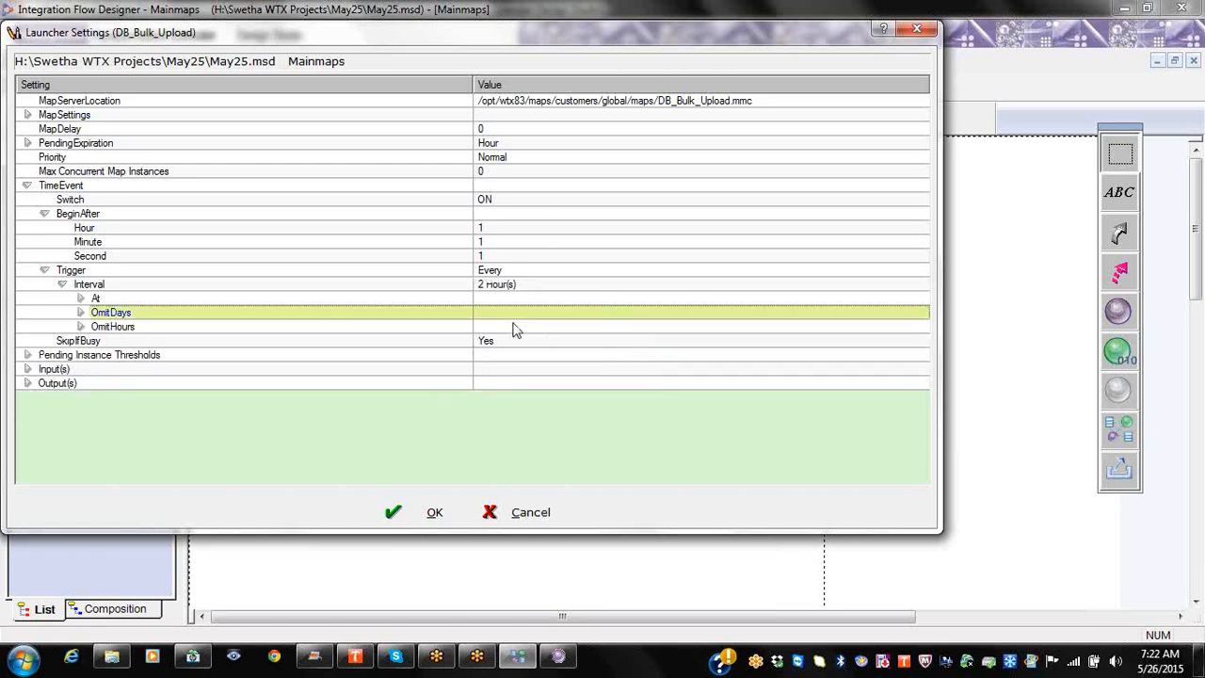
right_click(129, 300)
left_click(172, 308)
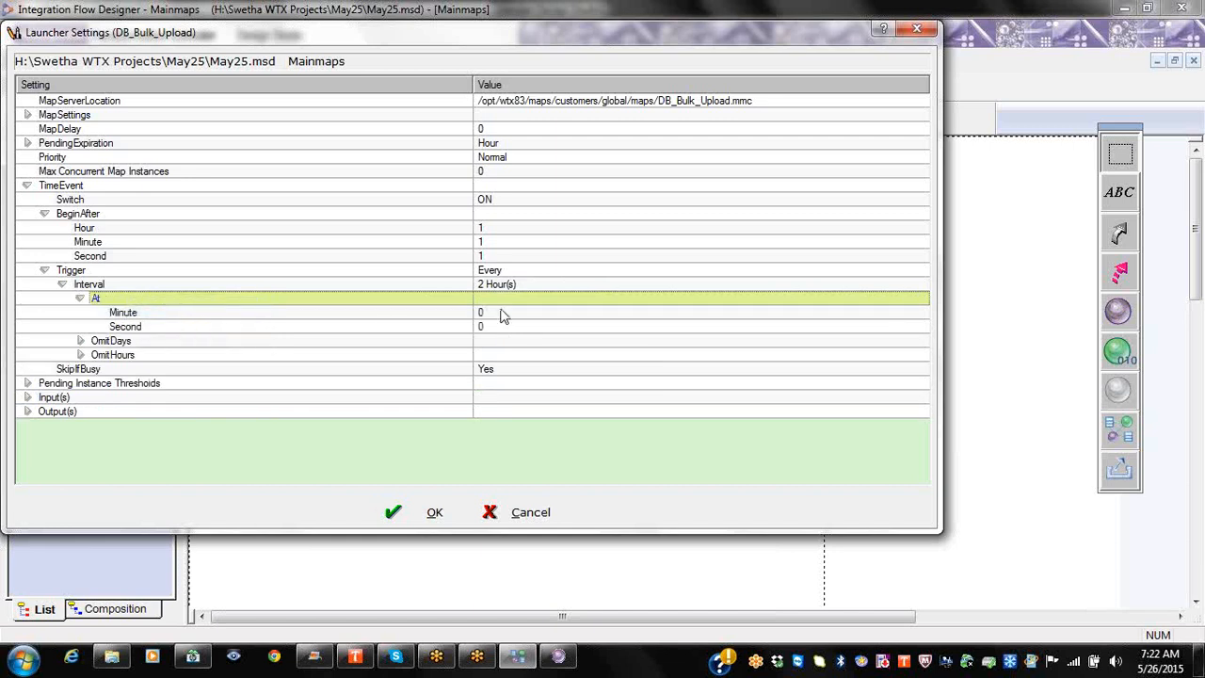
left_click(542, 283)
left_click(619, 284)
left_click(651, 299)
left_click(509, 301)
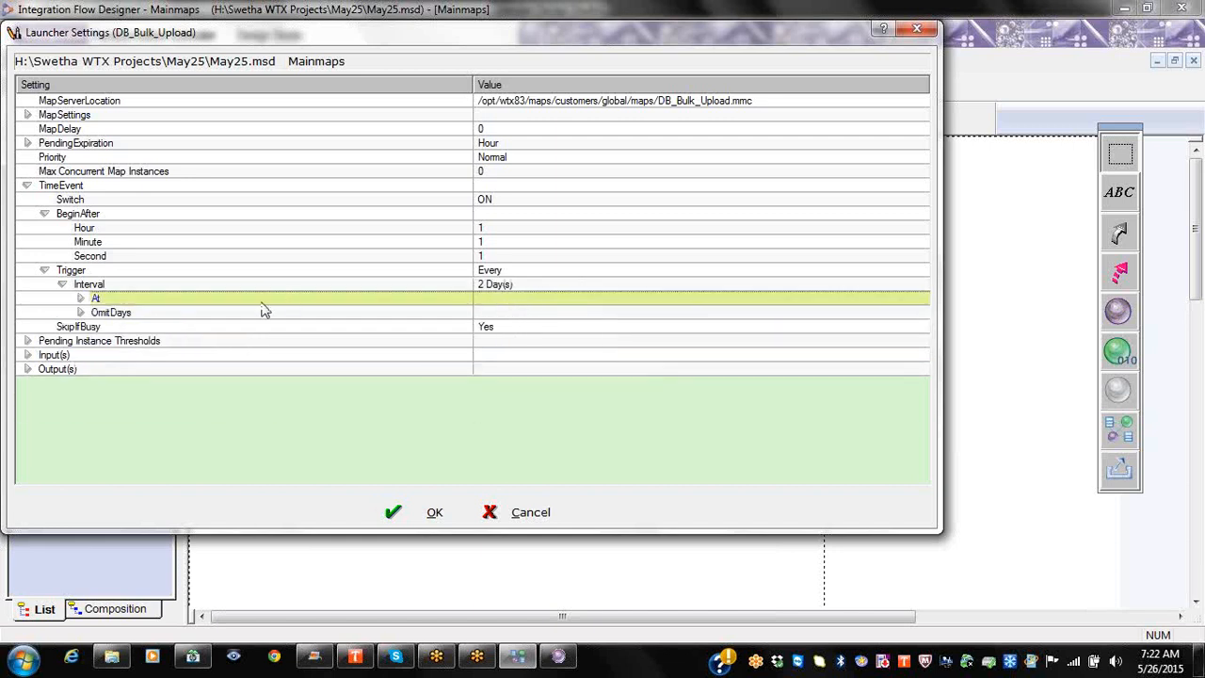
Step: Expand the At time and OmitDays lists
right_click(149, 306)
left_click(170, 315)
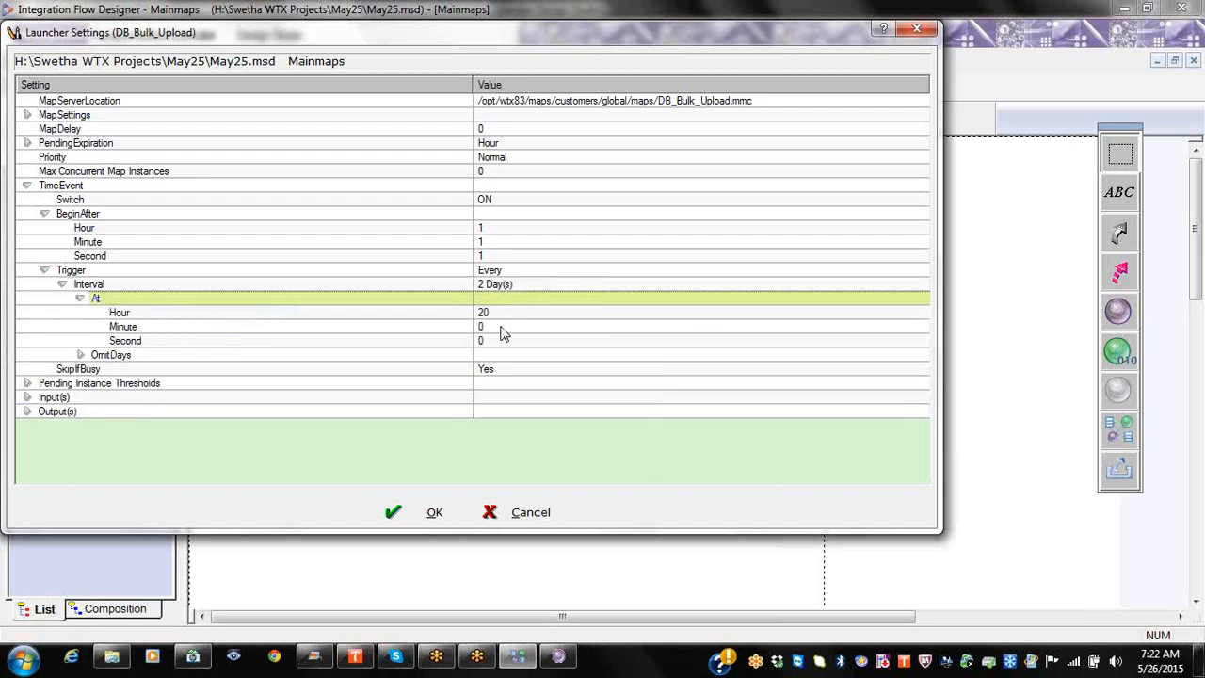
right_click(124, 356)
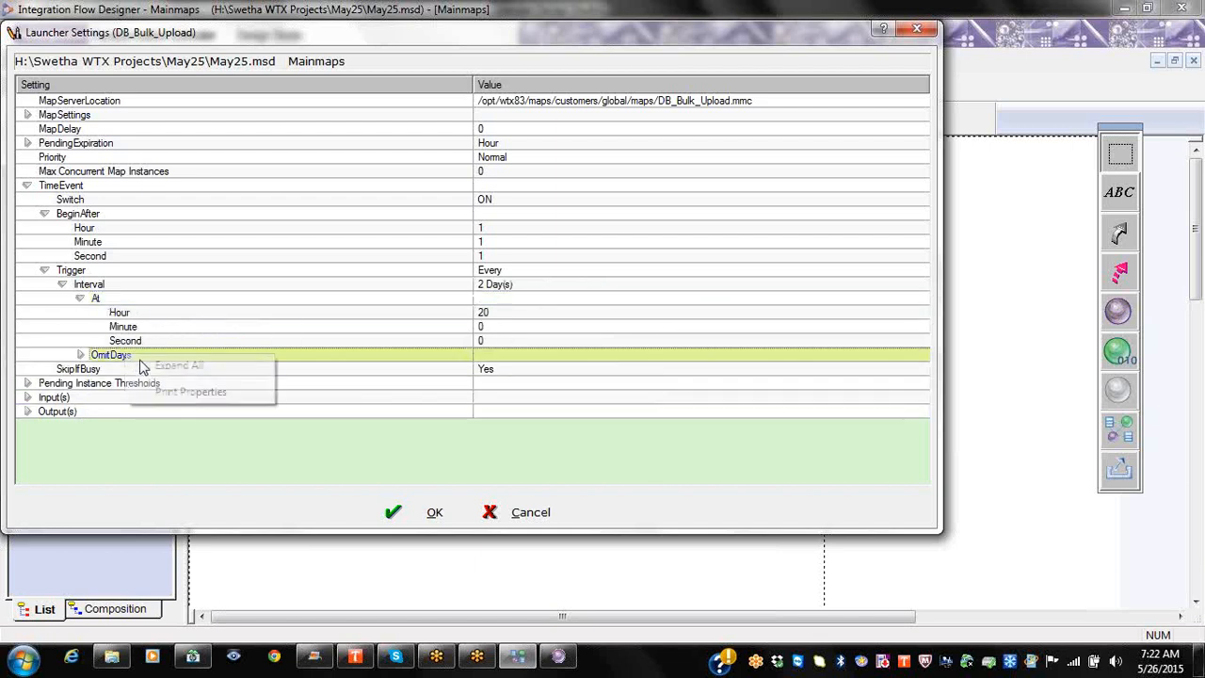
left_click(151, 367)
Step: Set Sunday and Saturday to Yes under OmitDays and OK the launcher settings
scroll(291, 358, "down", 1)
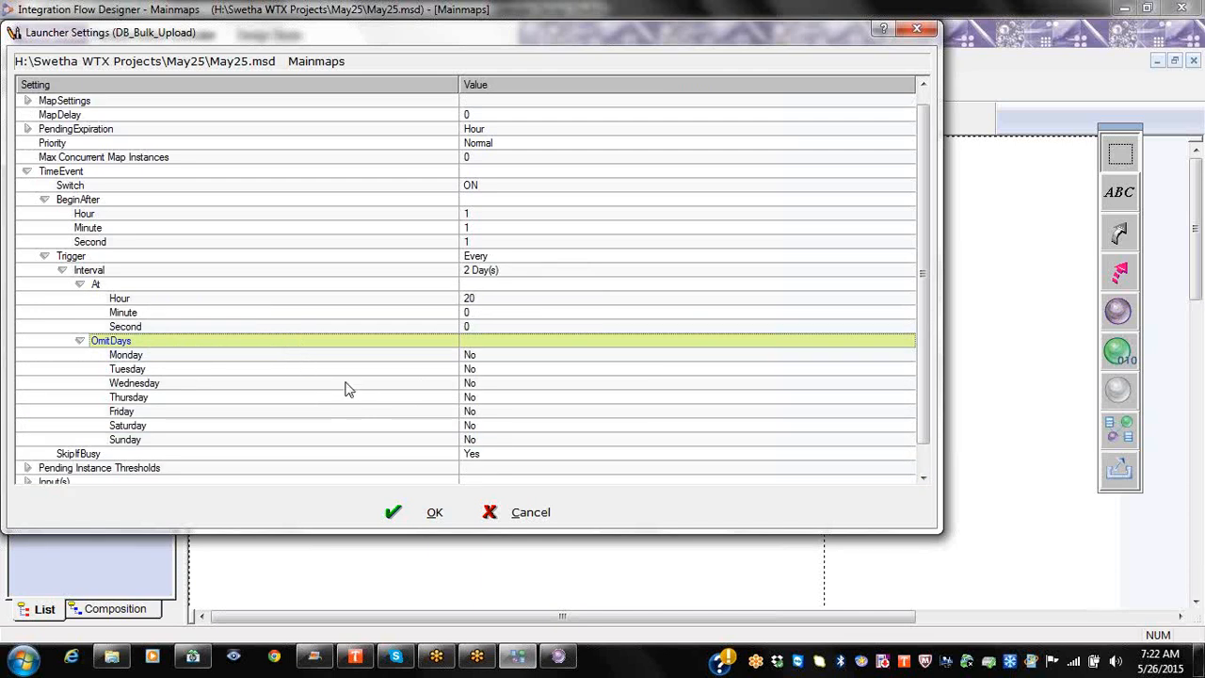
left_click(481, 442)
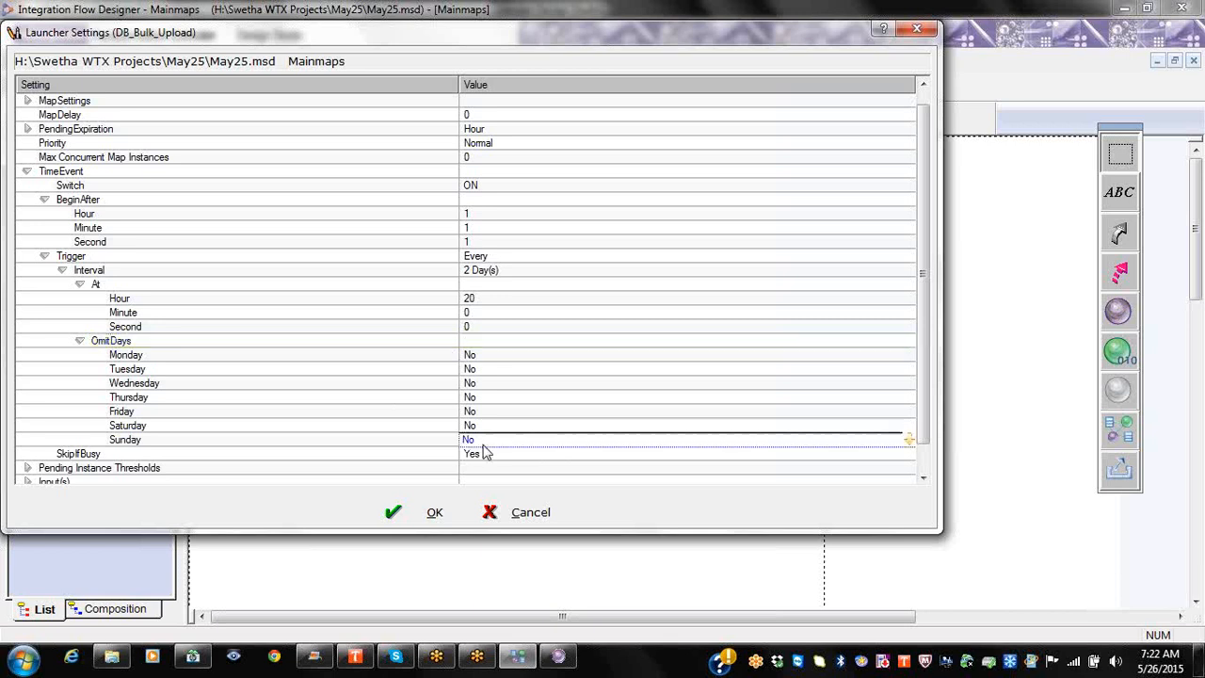
left_click(482, 444)
left_click(486, 455)
left_click(493, 426)
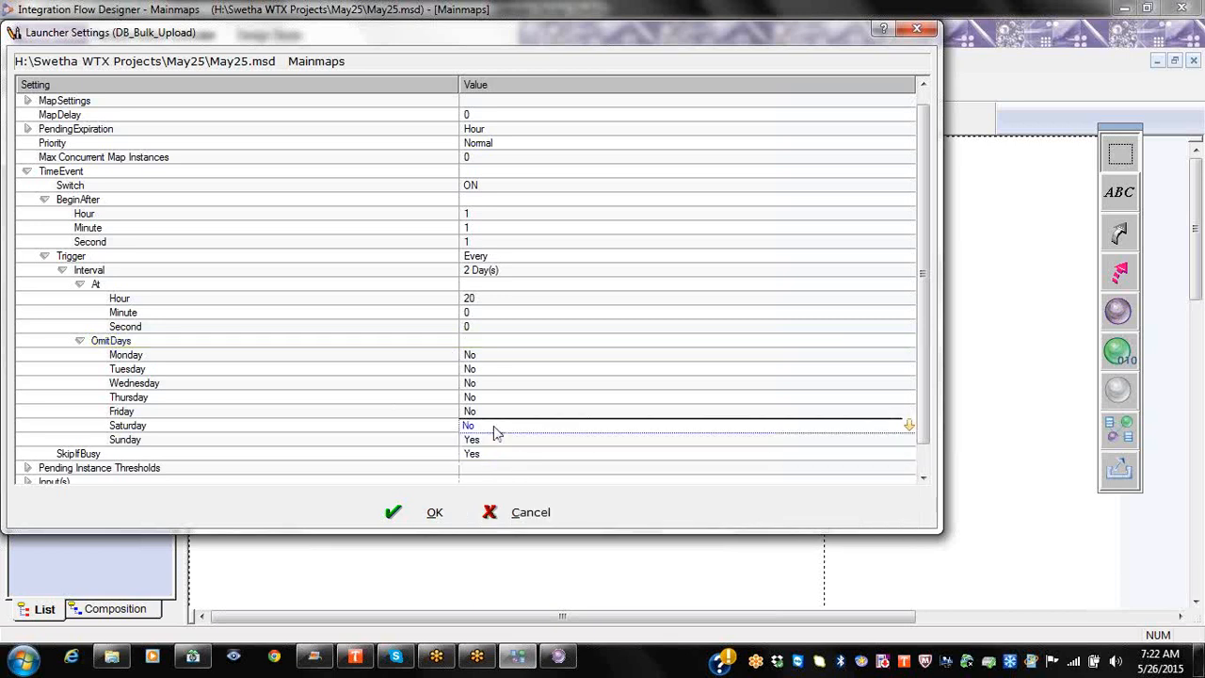
left_click(494, 427)
left_click(496, 442)
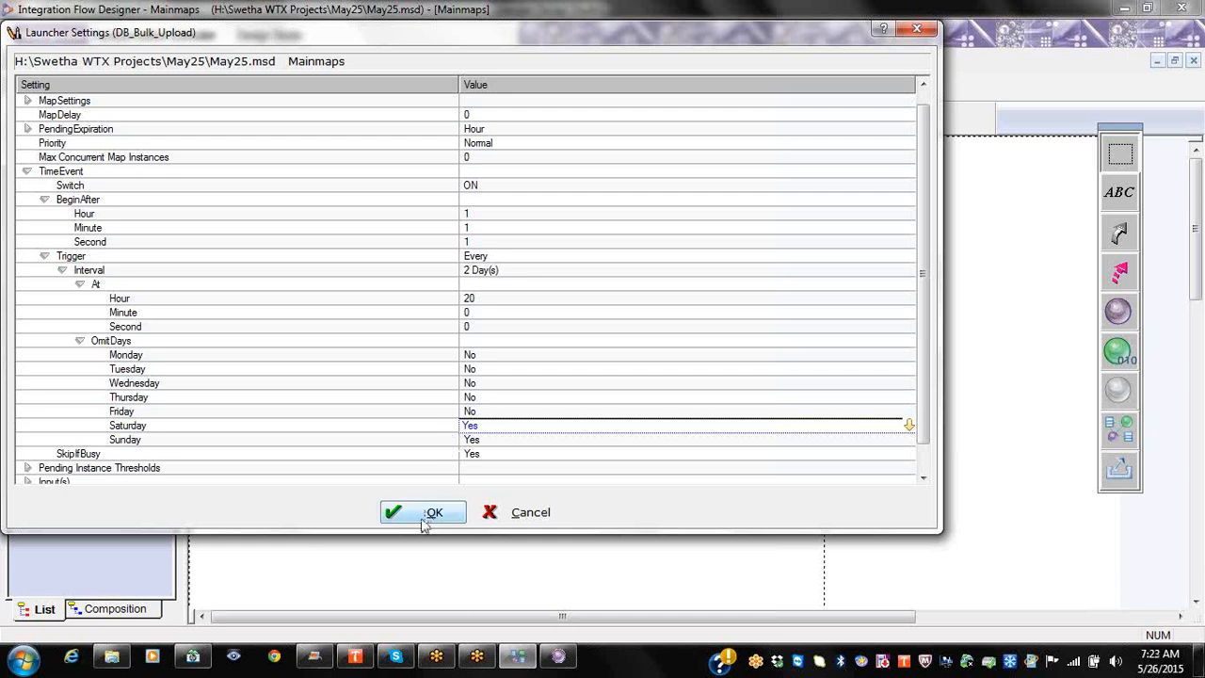
left_click(426, 512)
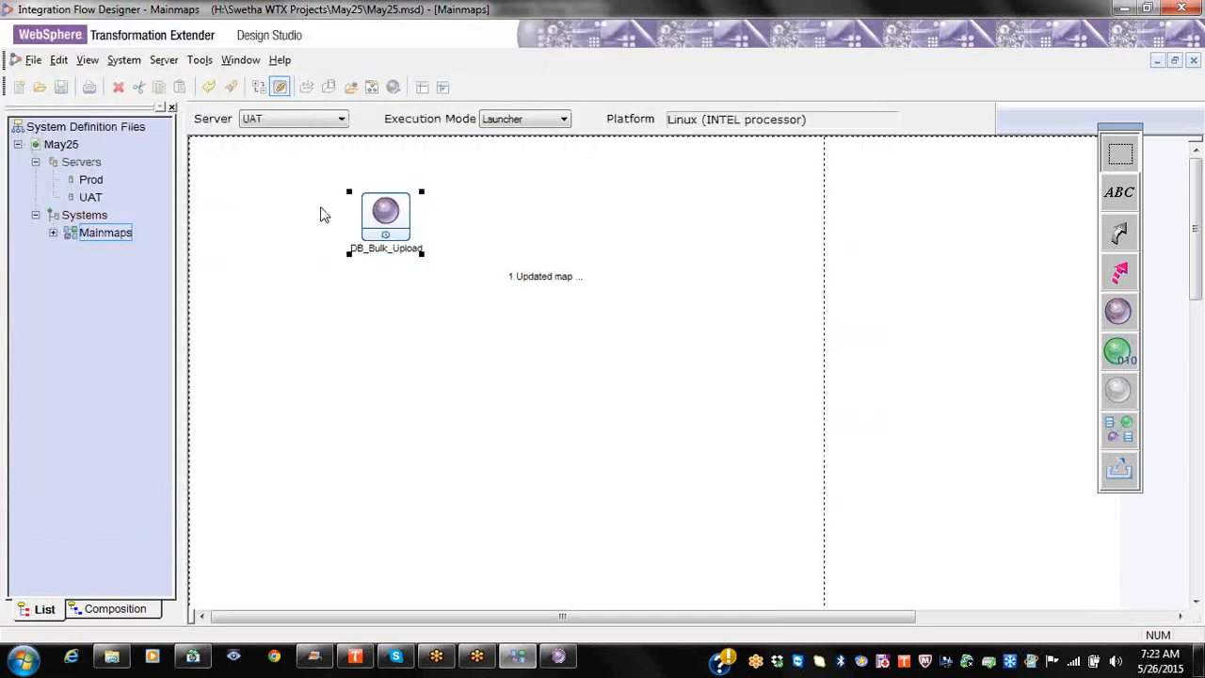
Step: Reopen DB_Bulk_Upload's launcher settings with TimeEvent expanded
right_click(382, 220)
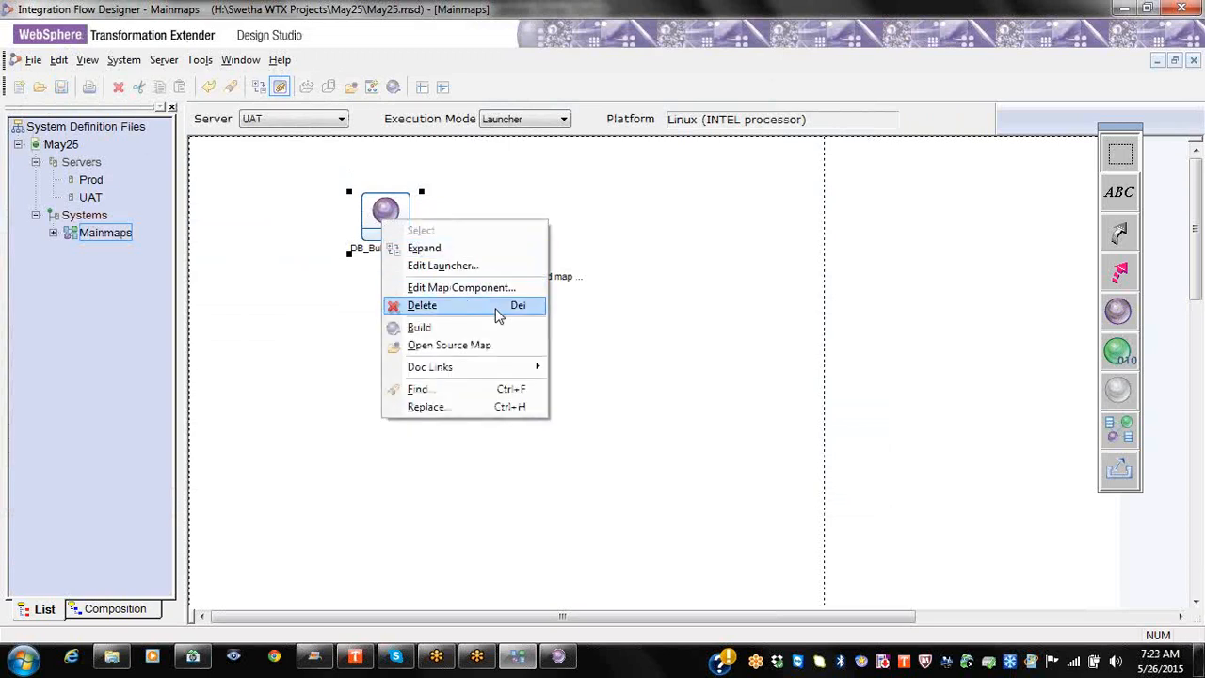
left_click(476, 265)
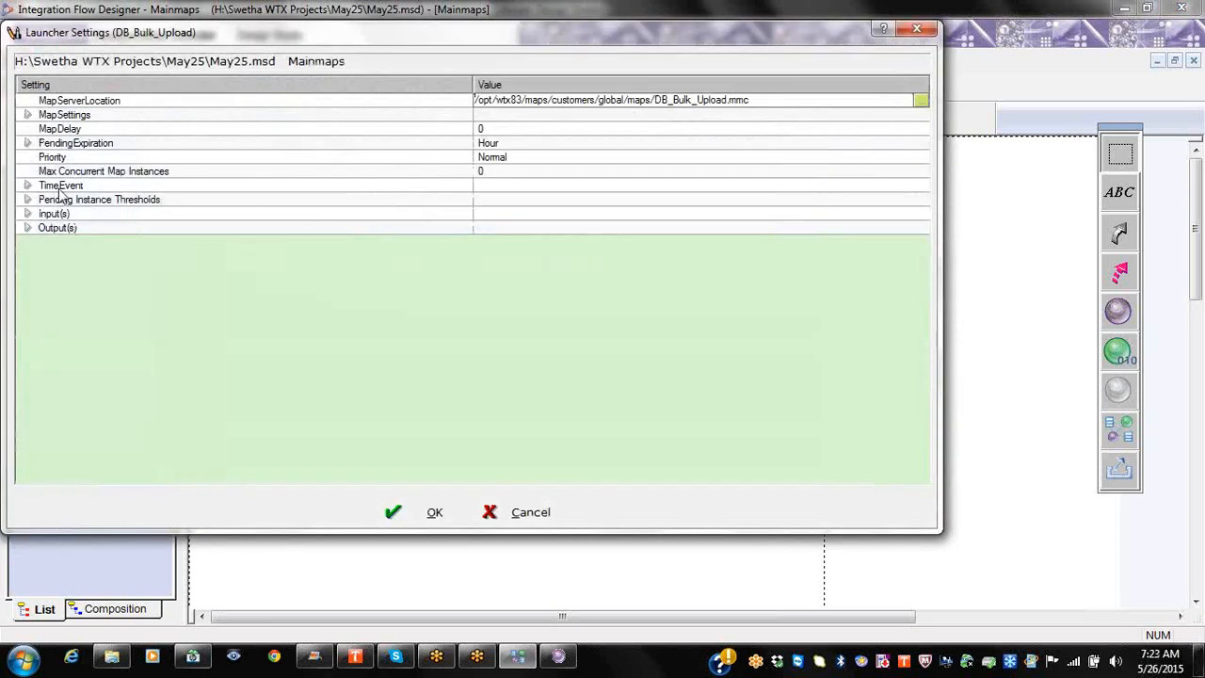
double_click(59, 185)
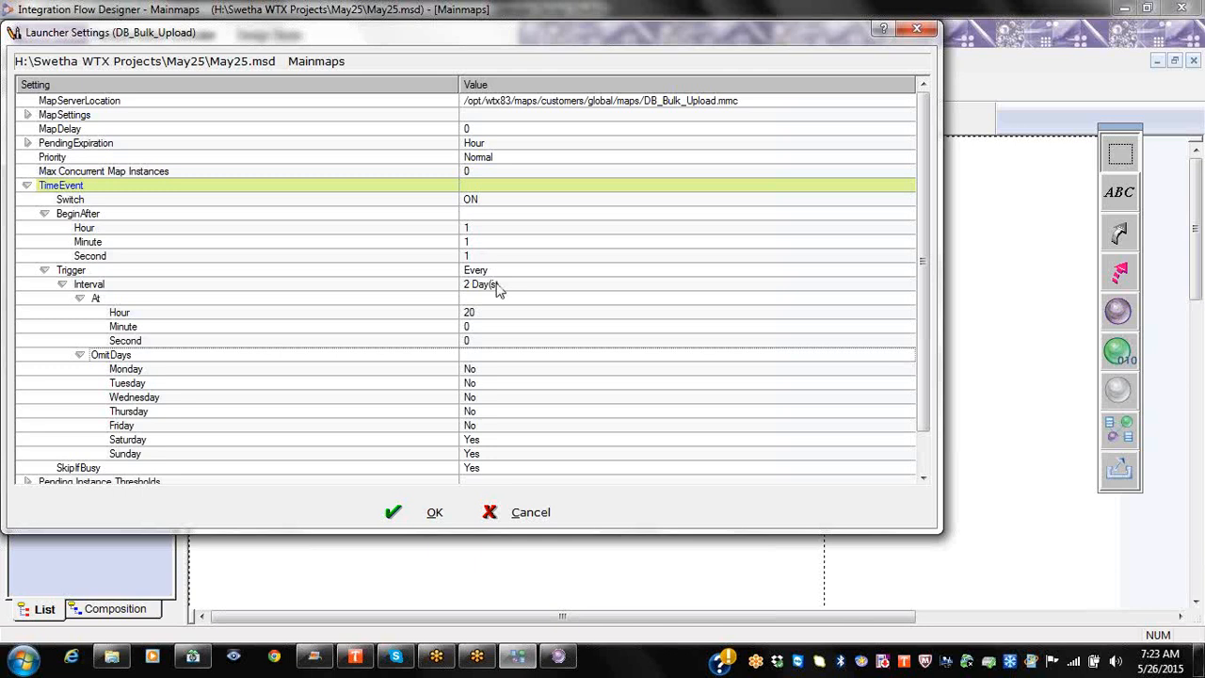
left_click(558, 656)
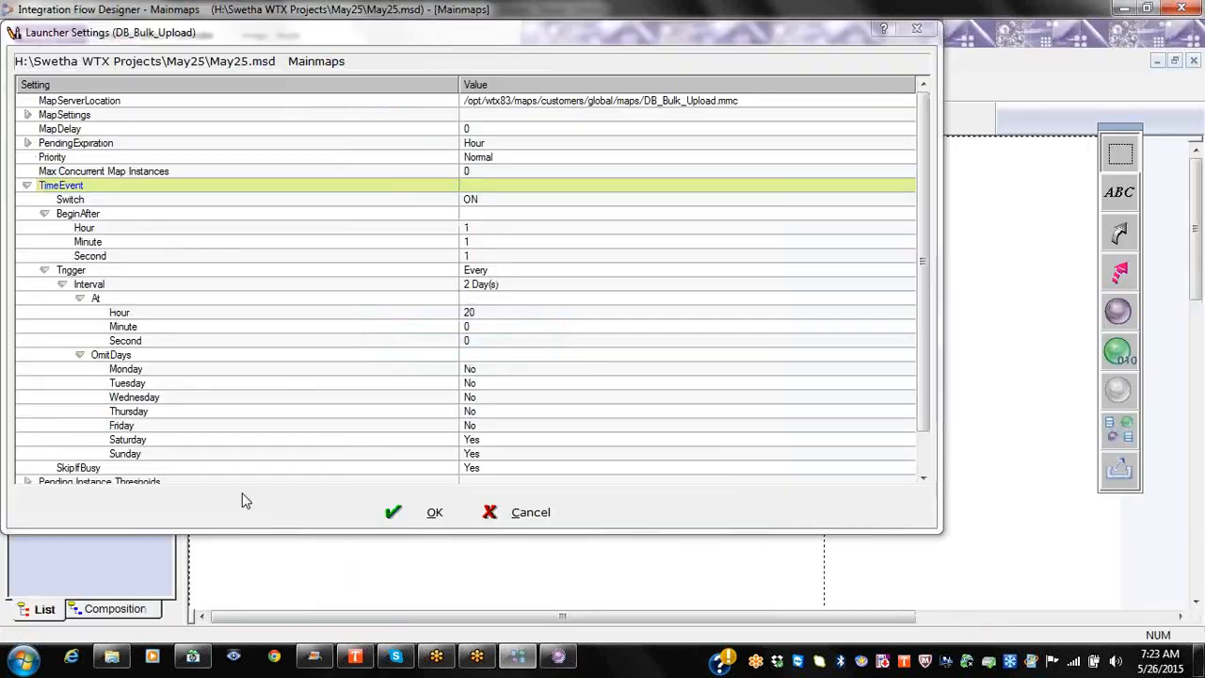
Step: Change the Interval to 1 Day(s) and At Hour to 0, then OK
left_click(523, 285)
key("BackSpace")
type("1")
left_click(585, 338)
left_click(539, 312)
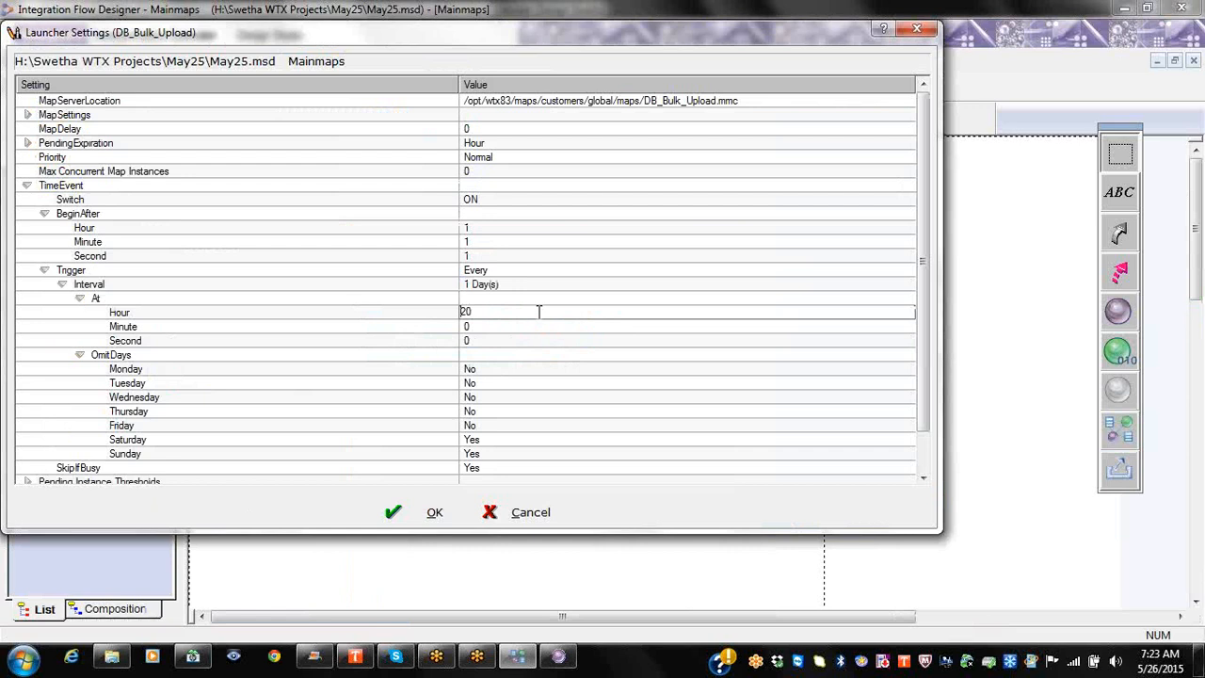
key("BackSpace")
key("BackSpace")
type("0")
scroll(694, 81, "down", 1)
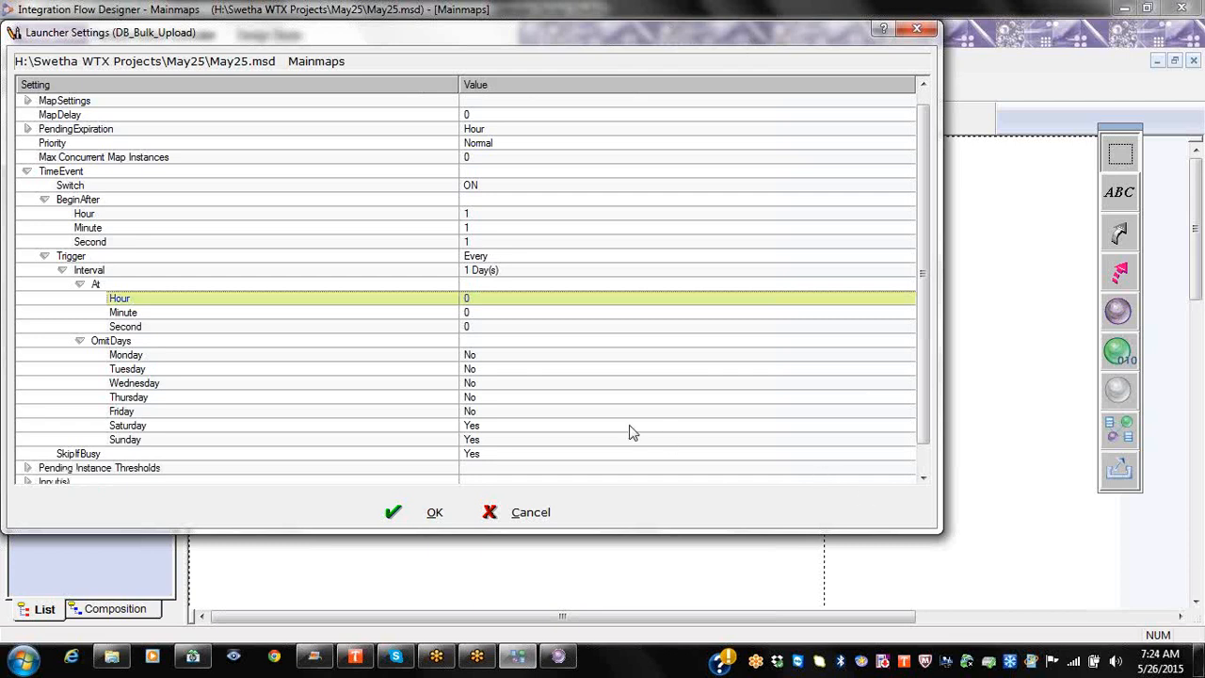
left_click(418, 521)
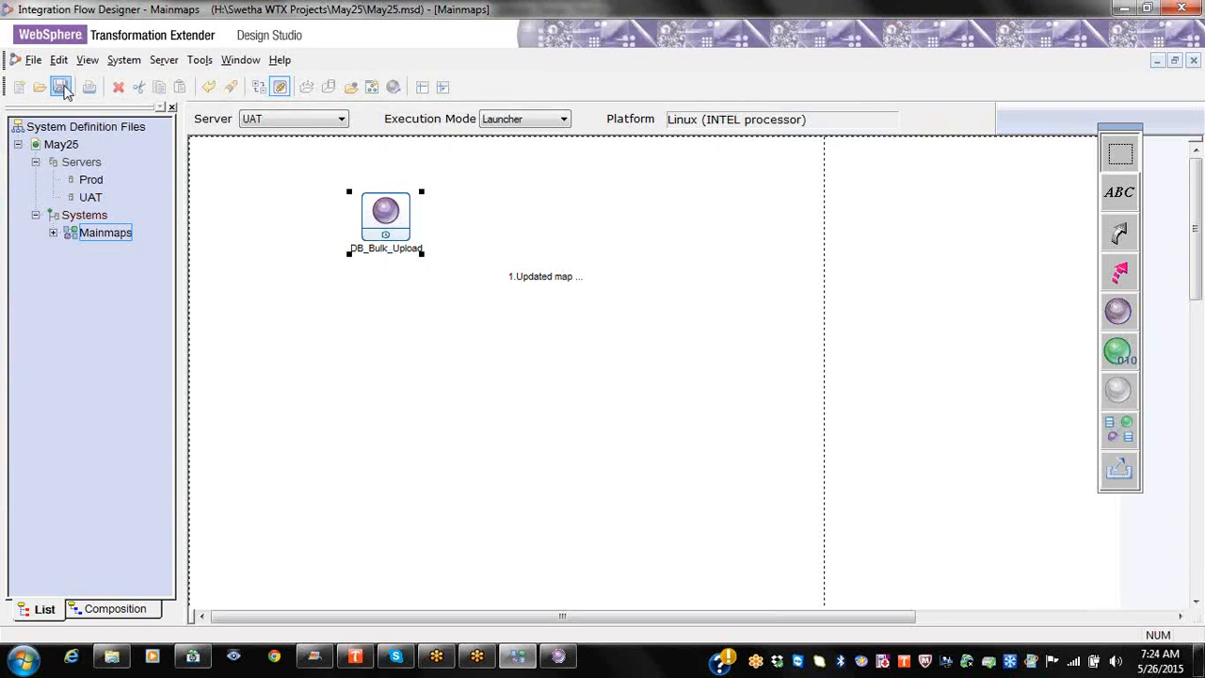
Step: Save the system definition and expand Mainmaps and its Components in the tree
left_click(61, 87)
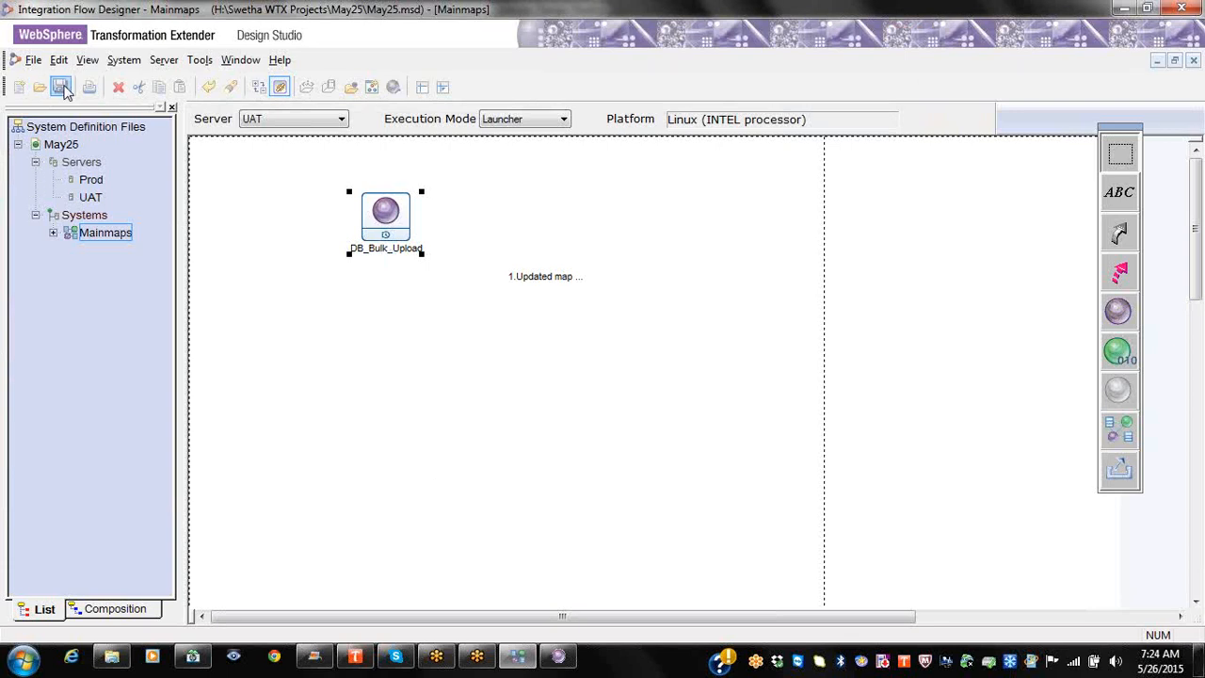
left_click(53, 233)
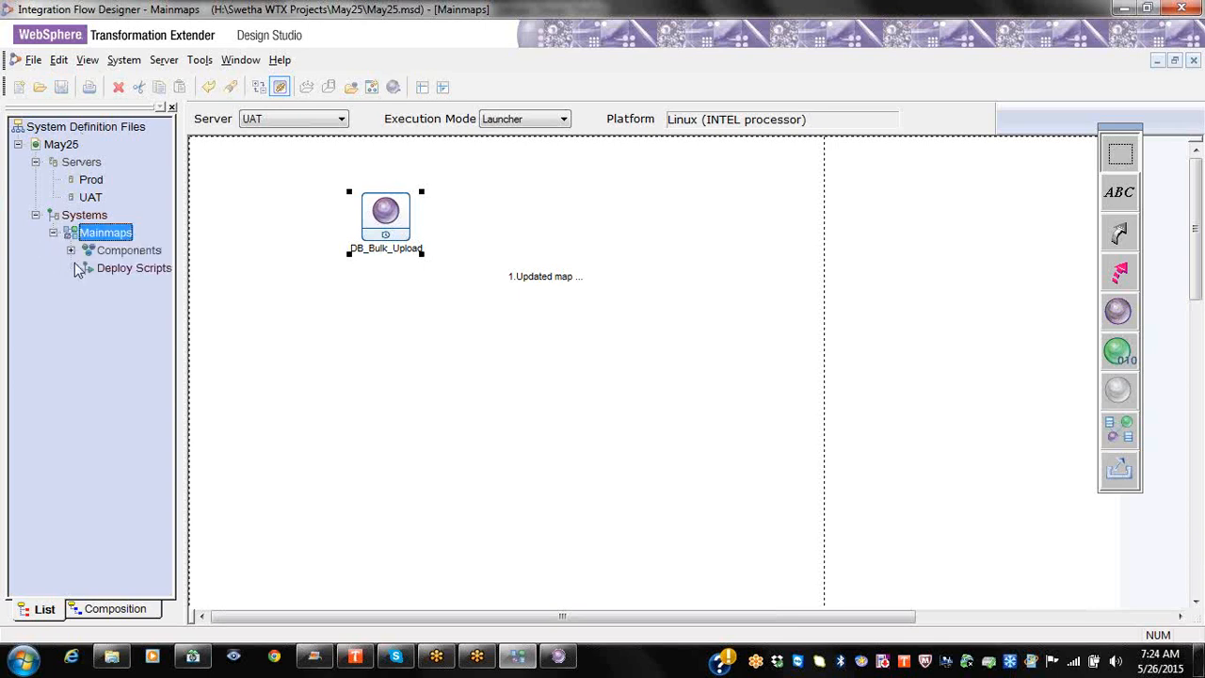
left_click(70, 250)
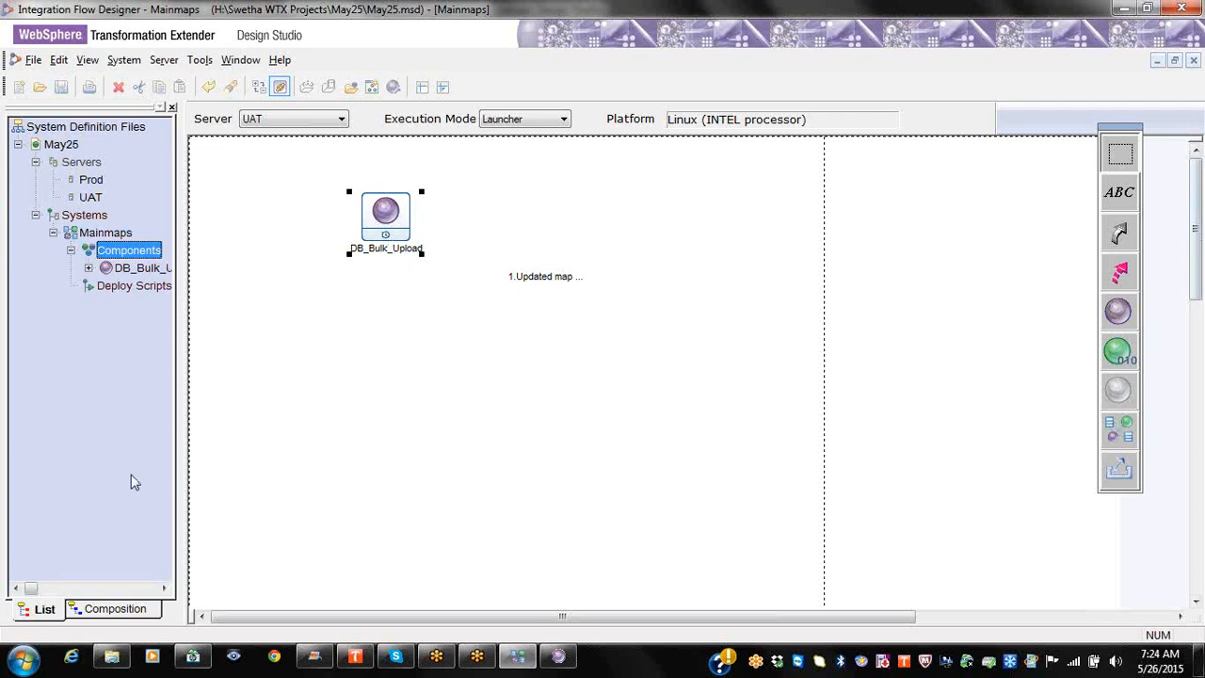
Step: Bring up the map component's context menu, then dismiss it without choosing anything
right_click(416, 393)
mouse_move(489, 192)
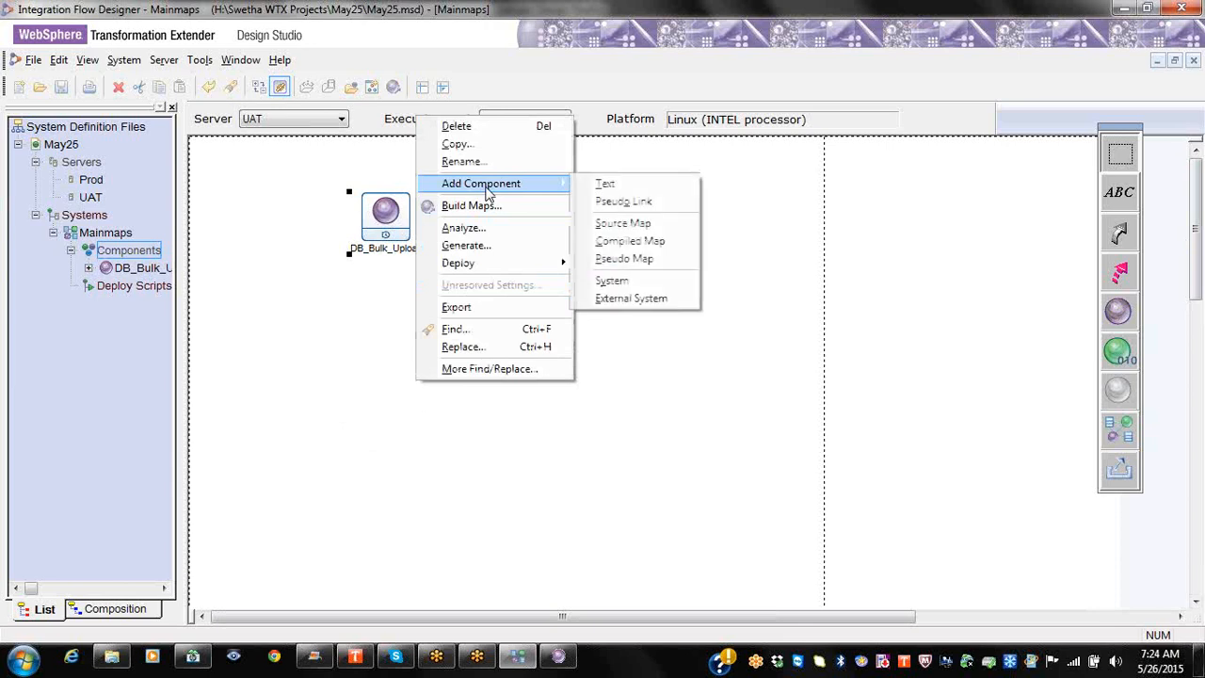
left_click(348, 298)
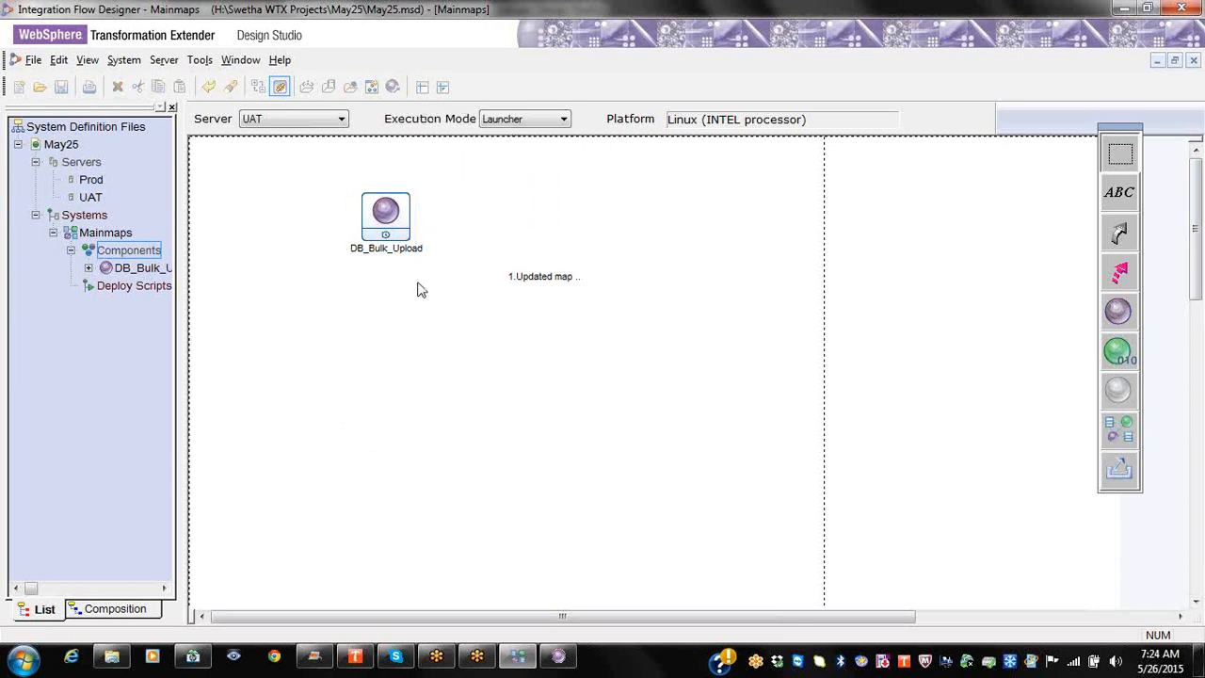
Step: Add a new deploy script named Deploy to Mainmaps' Deploy Scripts
right_click(147, 287)
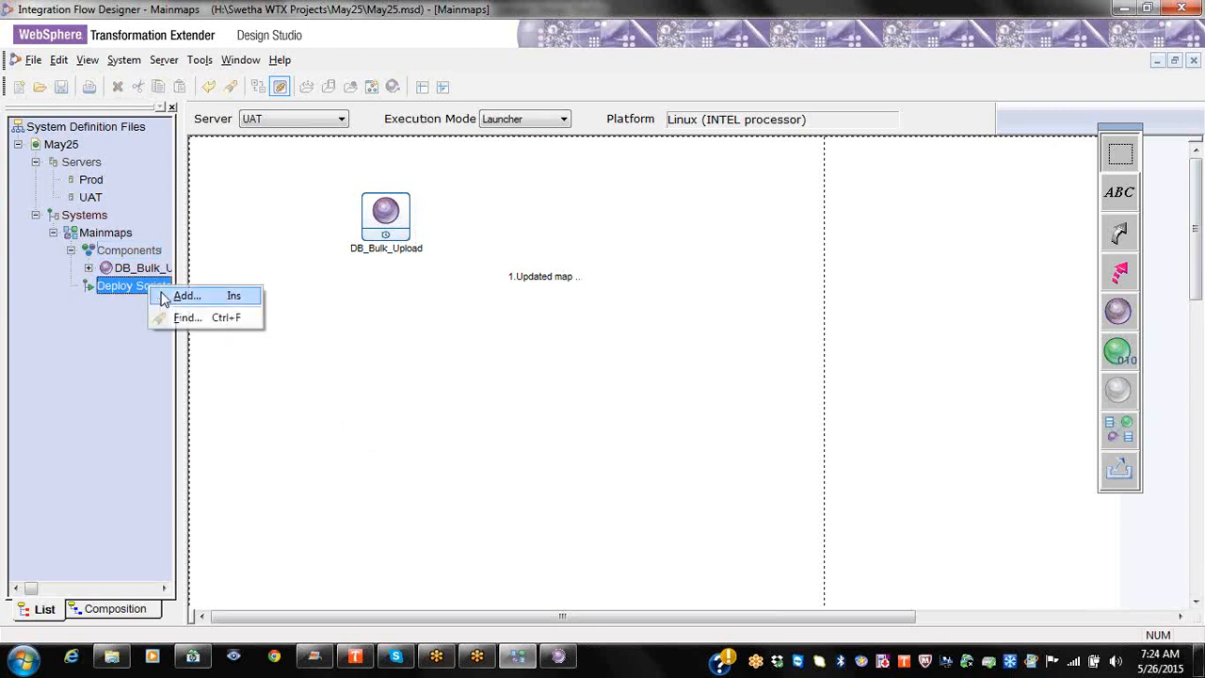
left_click(184, 295)
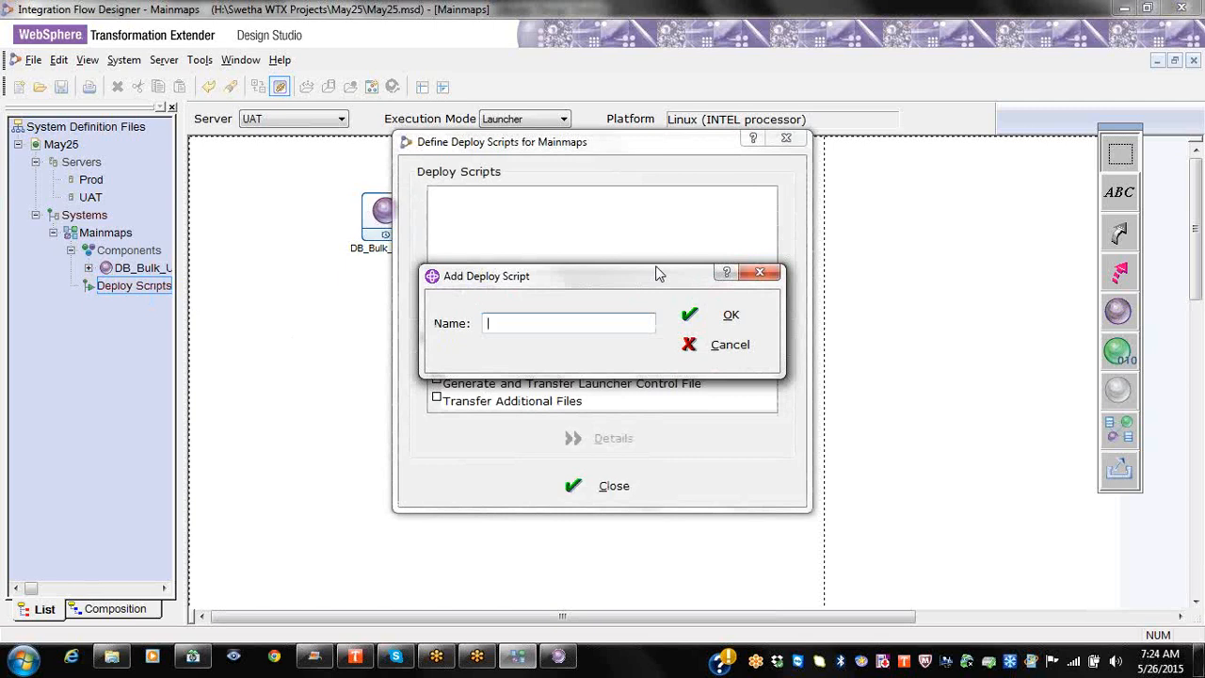
type("Deploy")
left_click(753, 314)
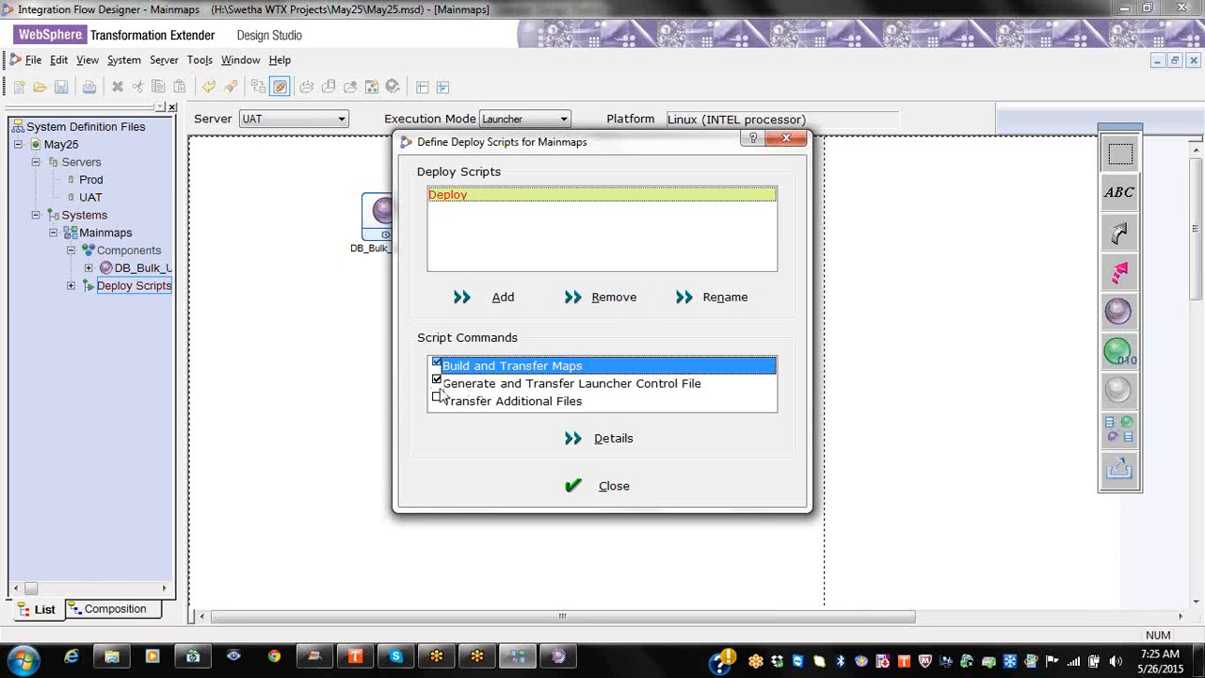
left_click(435, 381)
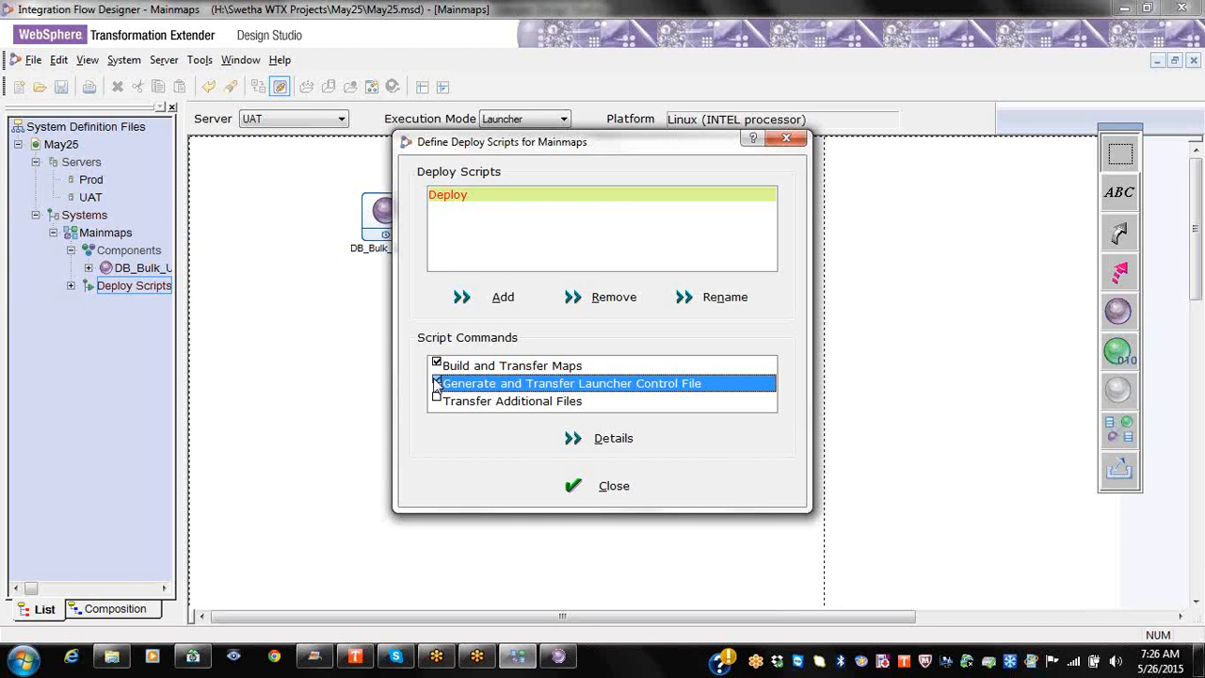
Step: Open the launcher control file path settings and review the File Name ending in May25\Mainmaps.msl
left_click(602, 441)
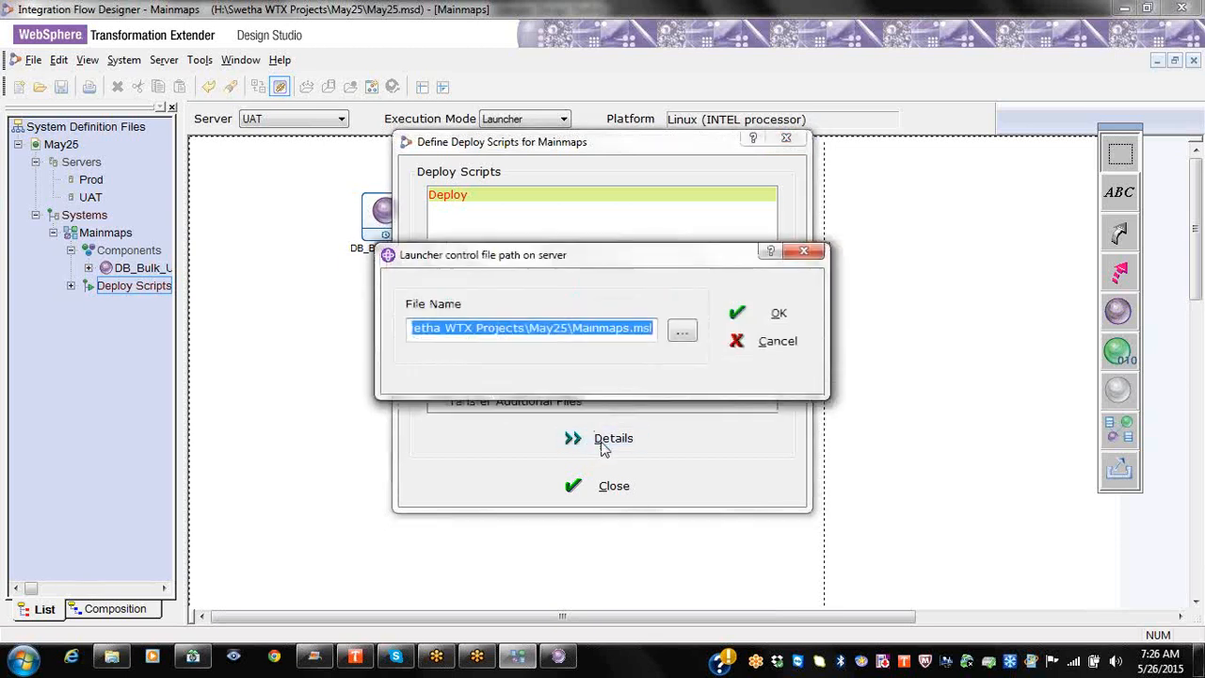
left_click(623, 331)
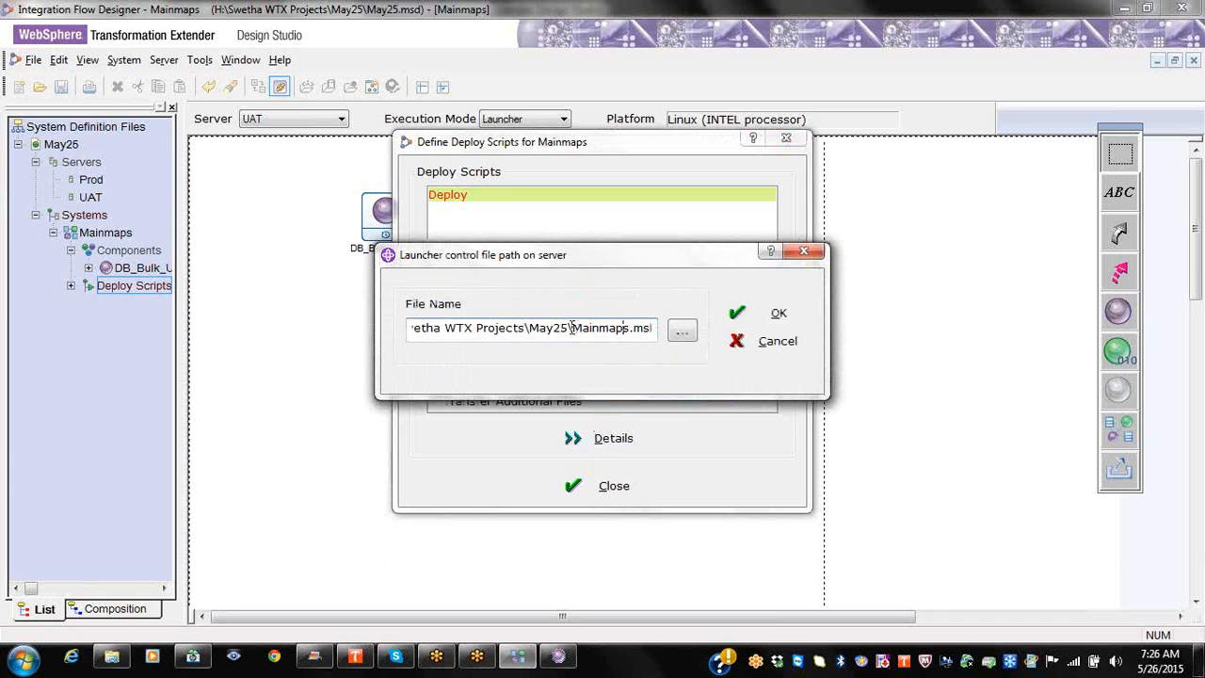
left_click_drag(572, 327, 387, 327)
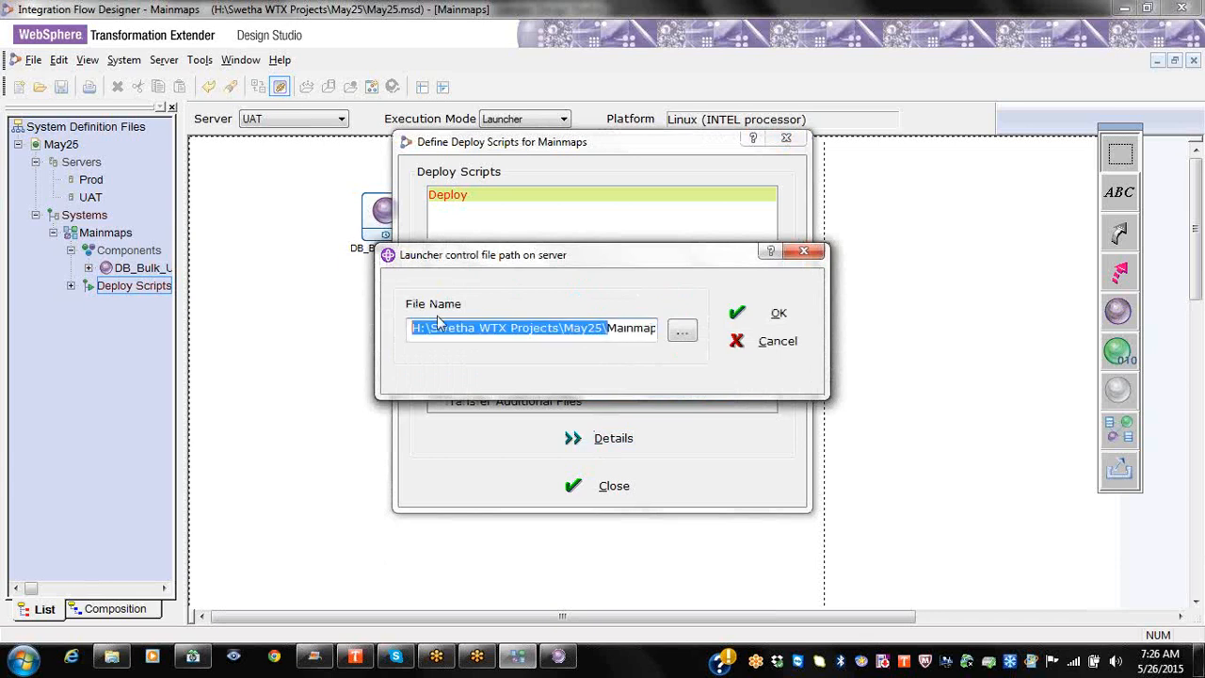
left_click(647, 326)
key("End")
left_click_drag(603, 257, 689, 134)
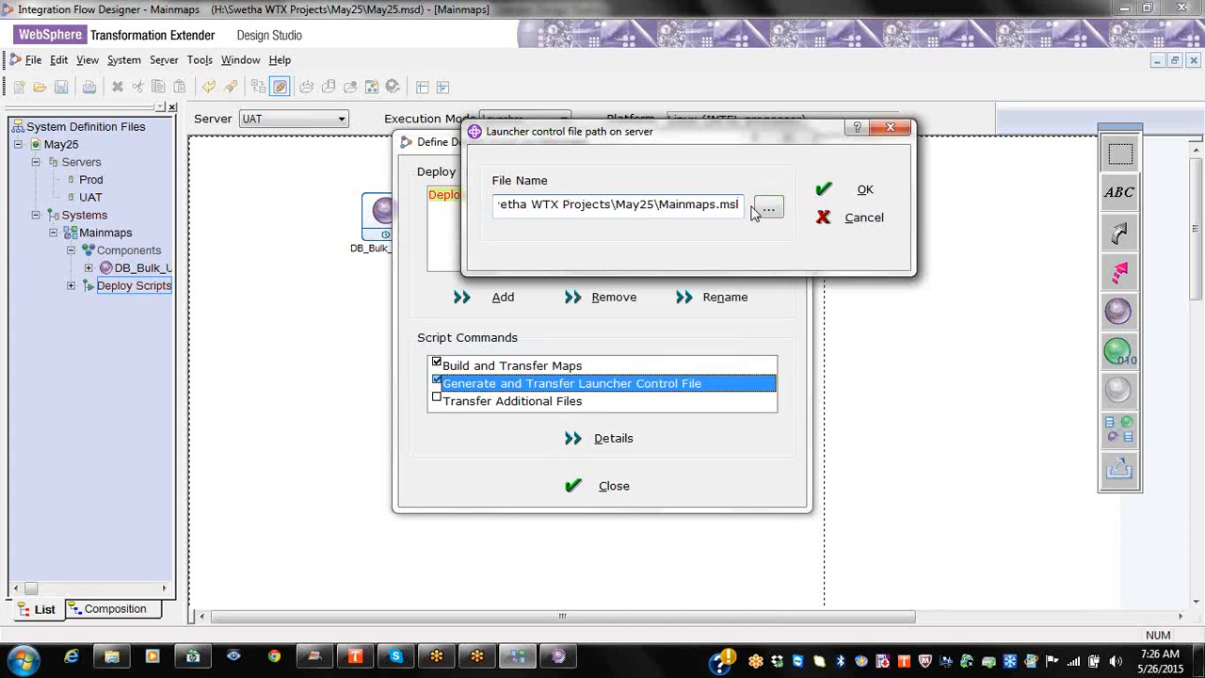
Step: Accept the path, reopen the launcher control file settings, and browse for the file location
left_click(859, 190)
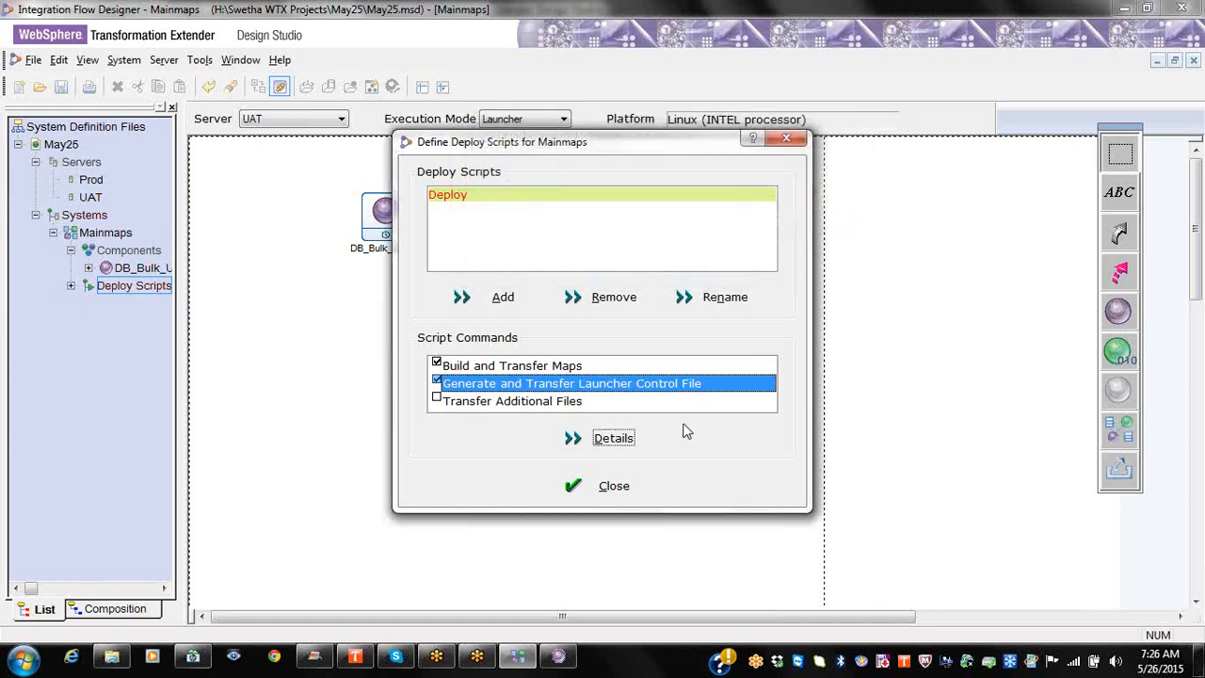
left_click(614, 439)
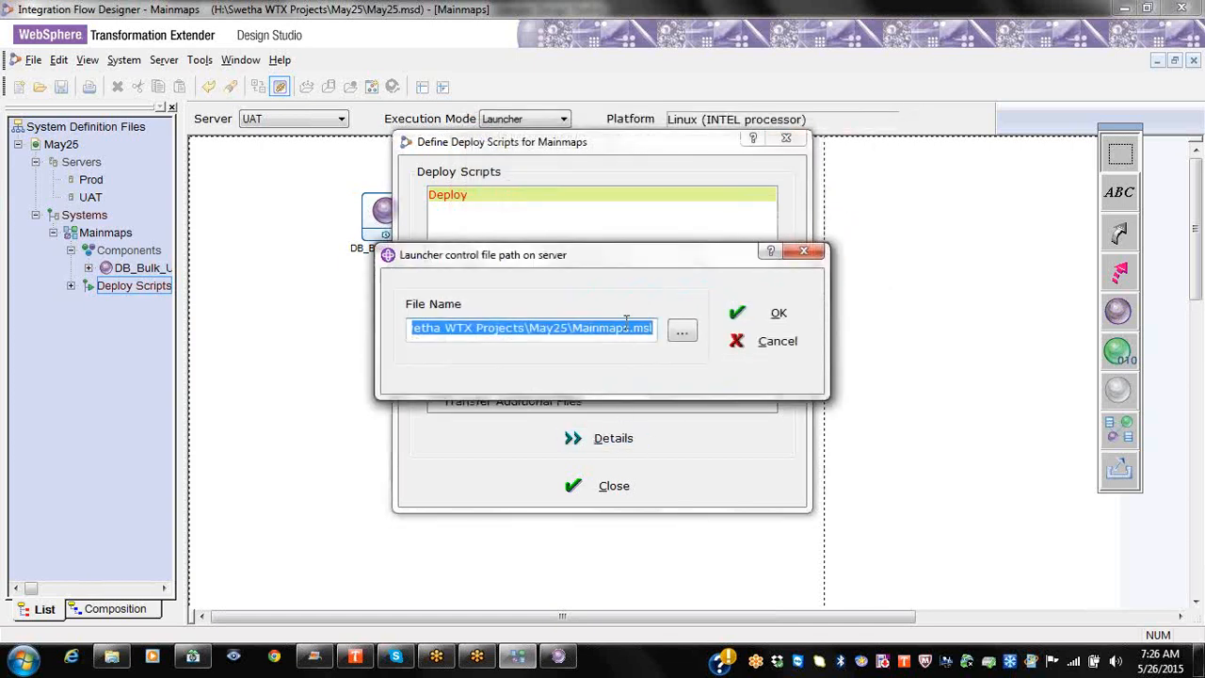
left_click(684, 330)
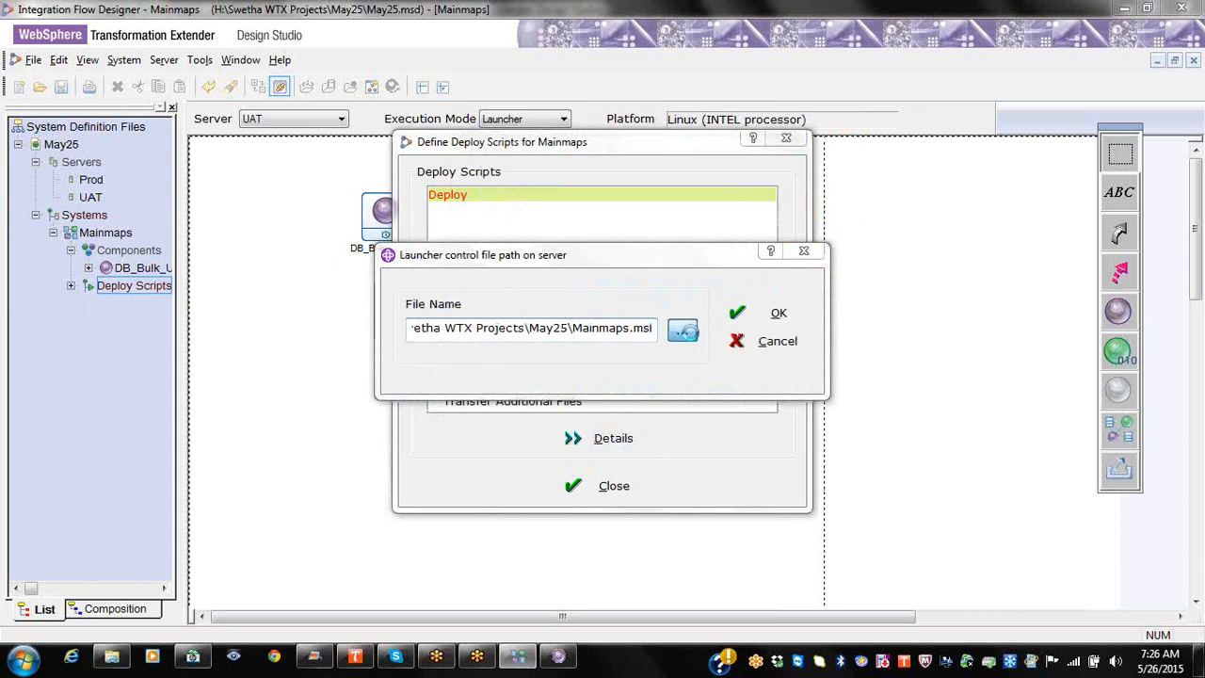
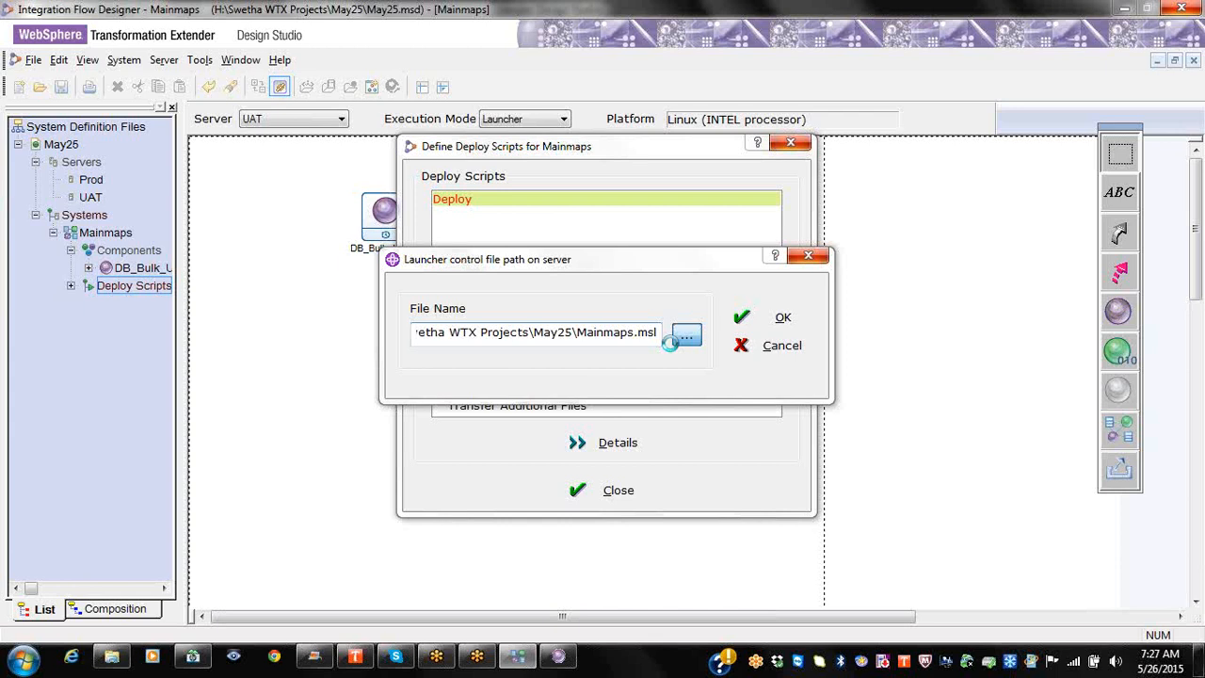
Step: Force-close the hung Integration Flow Designer, relaunch it from the Start menu, and reopen May25.msd
left_click(806, 256)
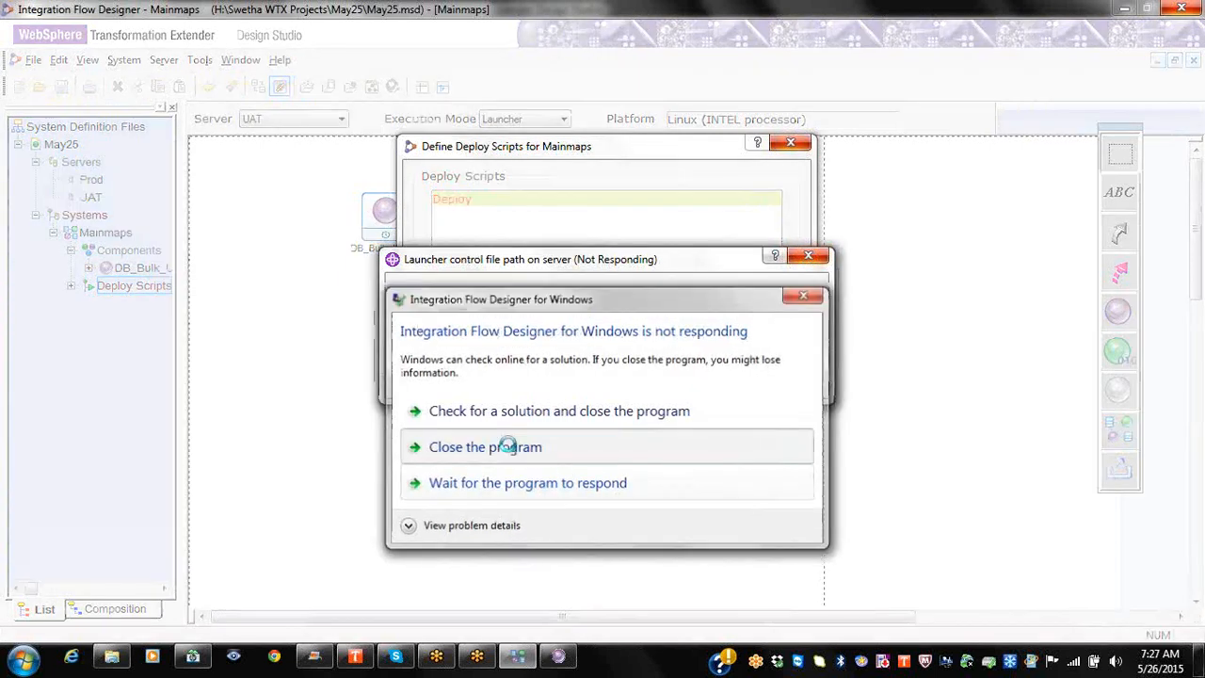
left_click(505, 444)
left_click(22, 657)
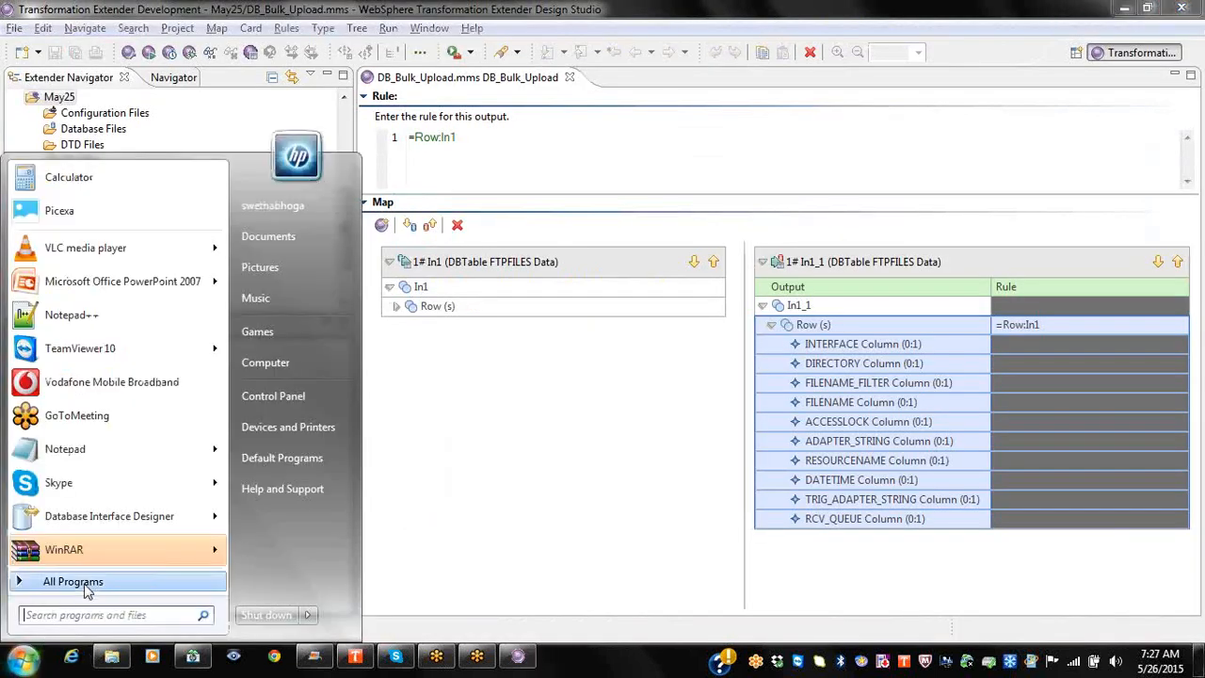
left_click(70, 653)
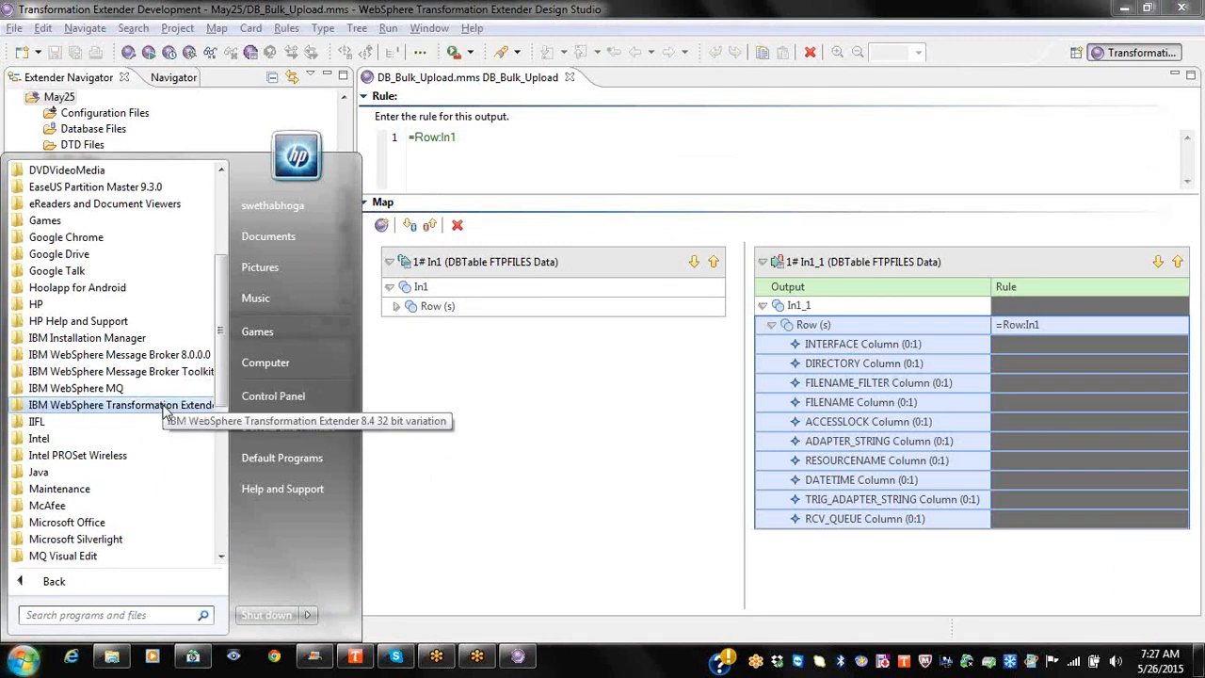
left_click(94, 405)
left_click(77, 454)
left_click(132, 504)
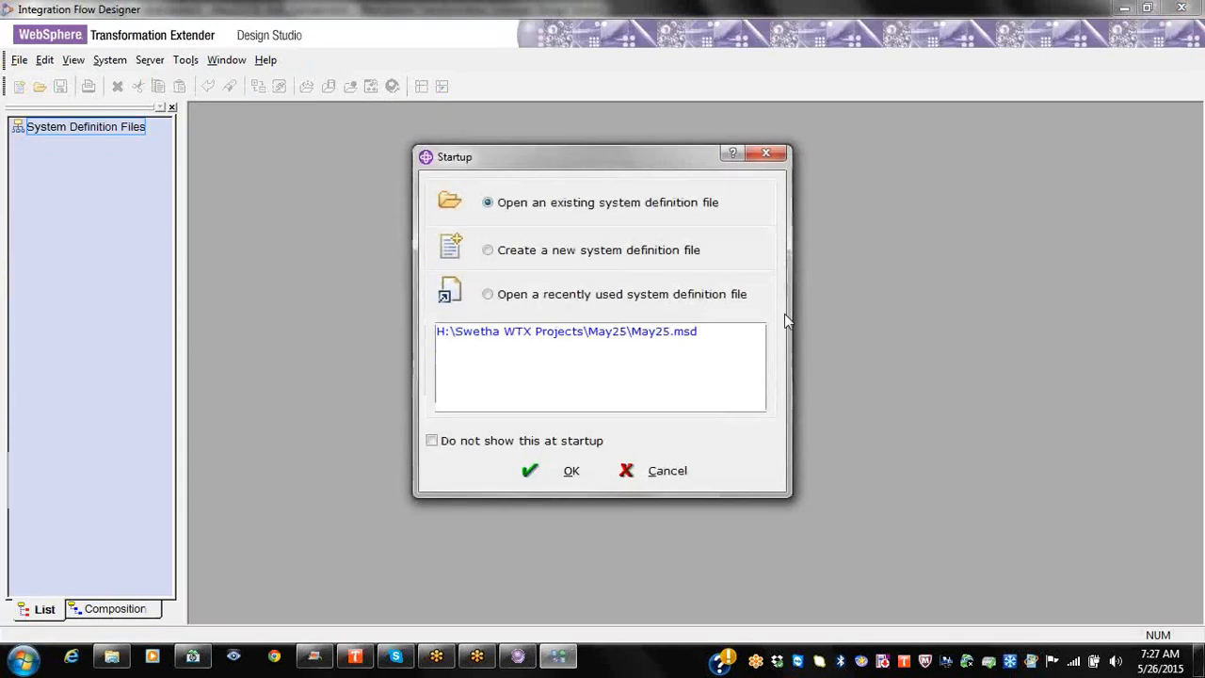
left_click(617, 332)
left_click(569, 470)
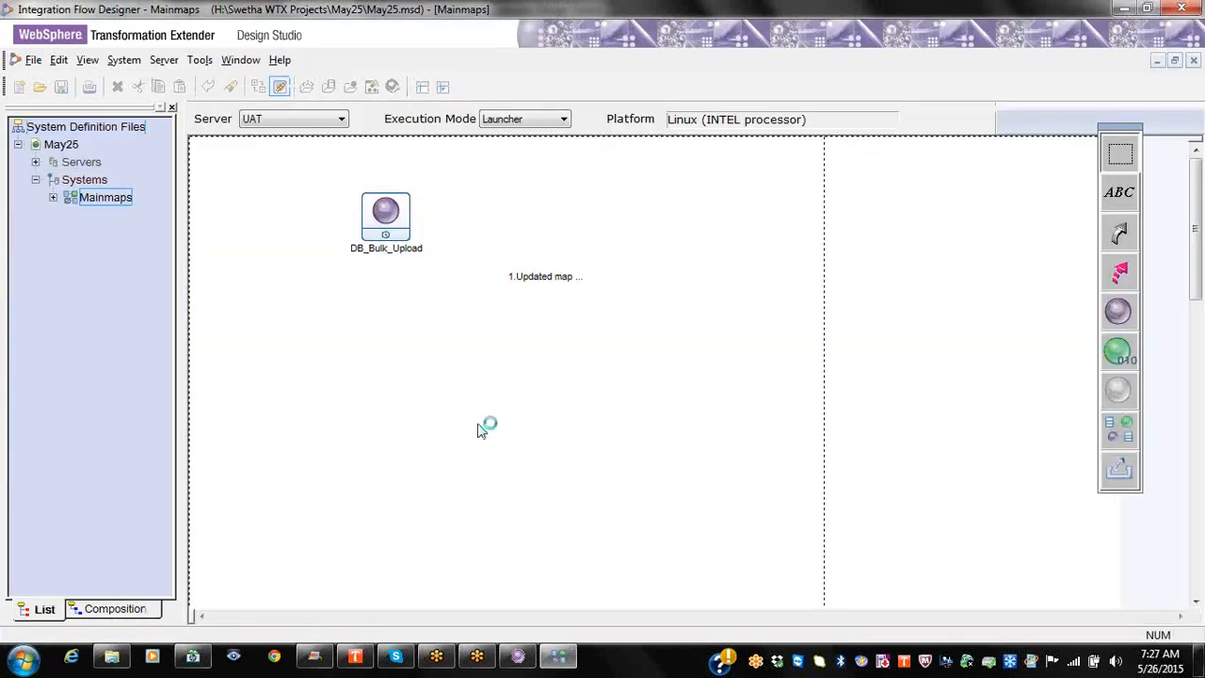
Step: Add a deploy script named UAT_Deploy under Mainmaps' Deploy Scripts
left_click(53, 197)
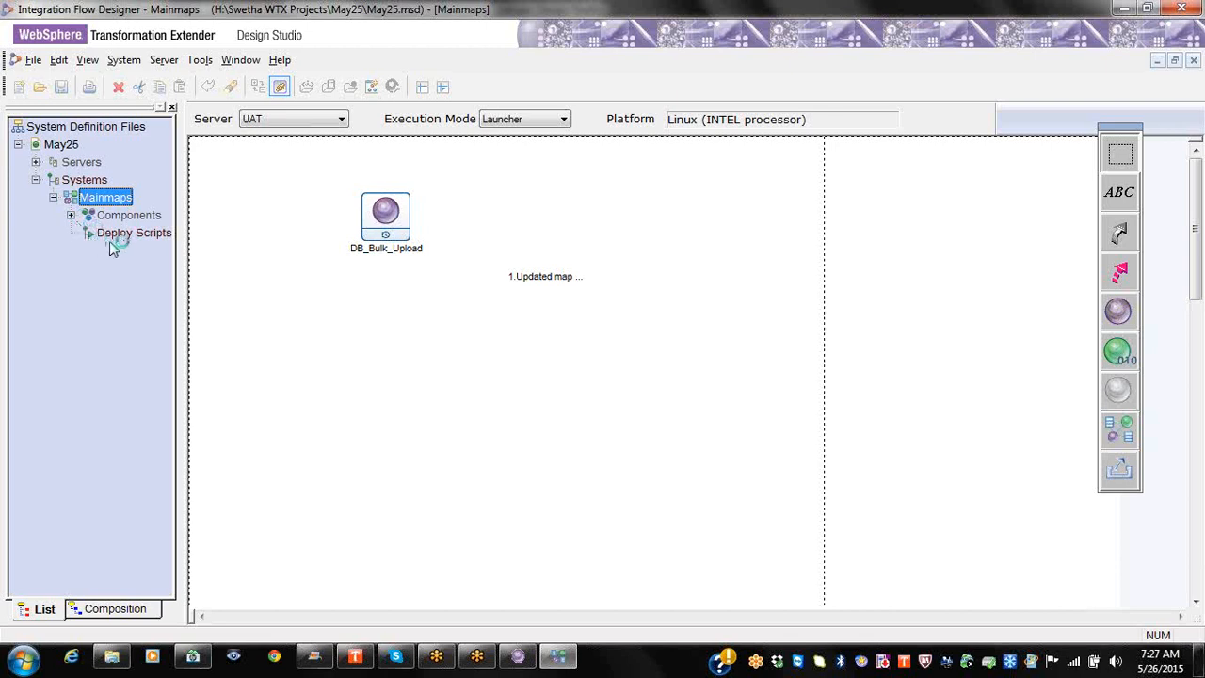
right_click(108, 235)
left_click(131, 250)
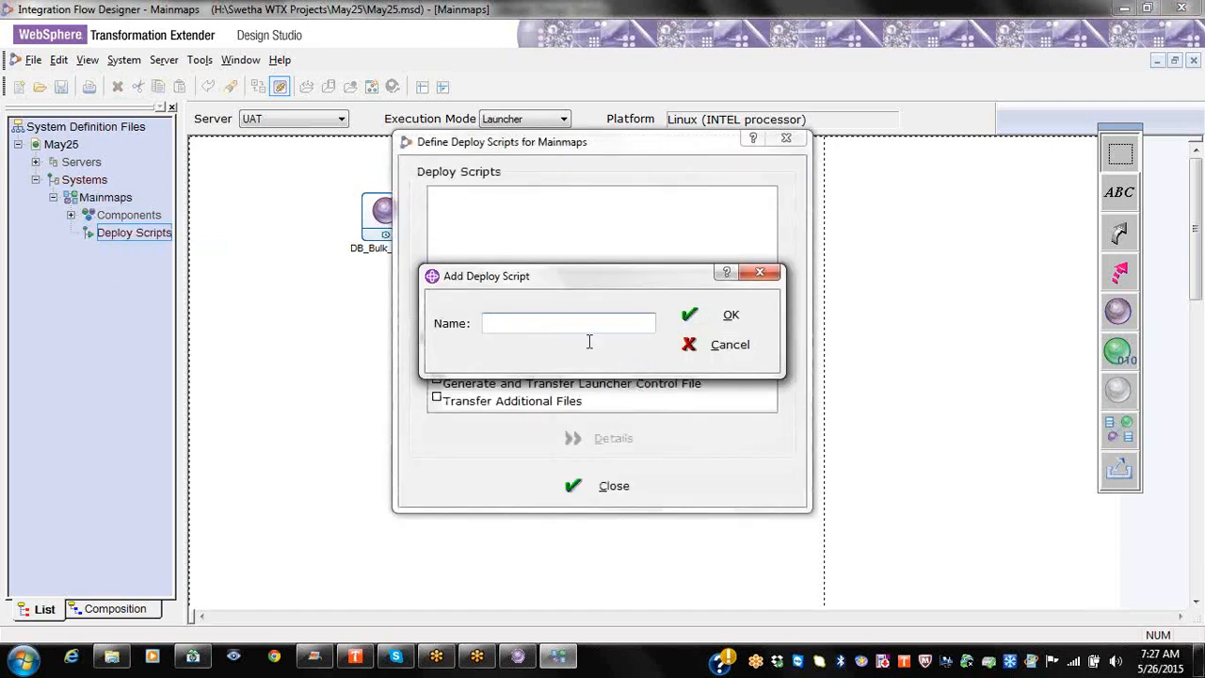
type("UAT_Deploy")
left_click(730, 313)
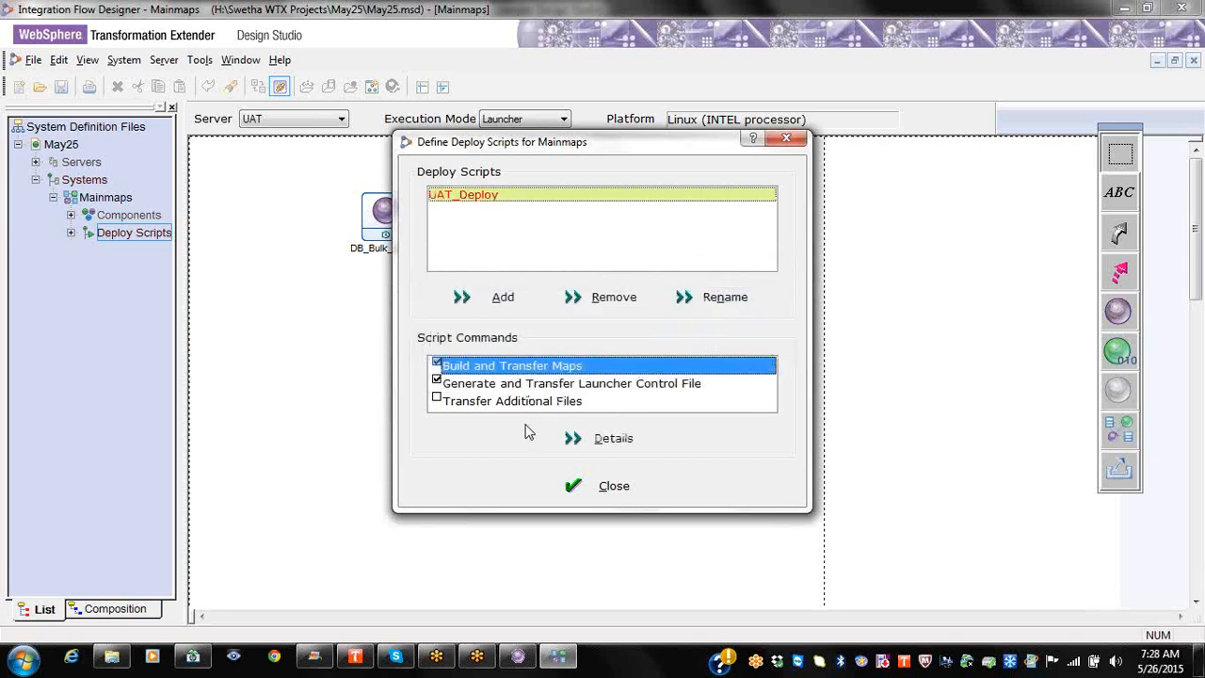
Step: Review the Build and Transfer Maps server directory /opt/wtx83/maps/customers/global/maps
left_click(597, 440)
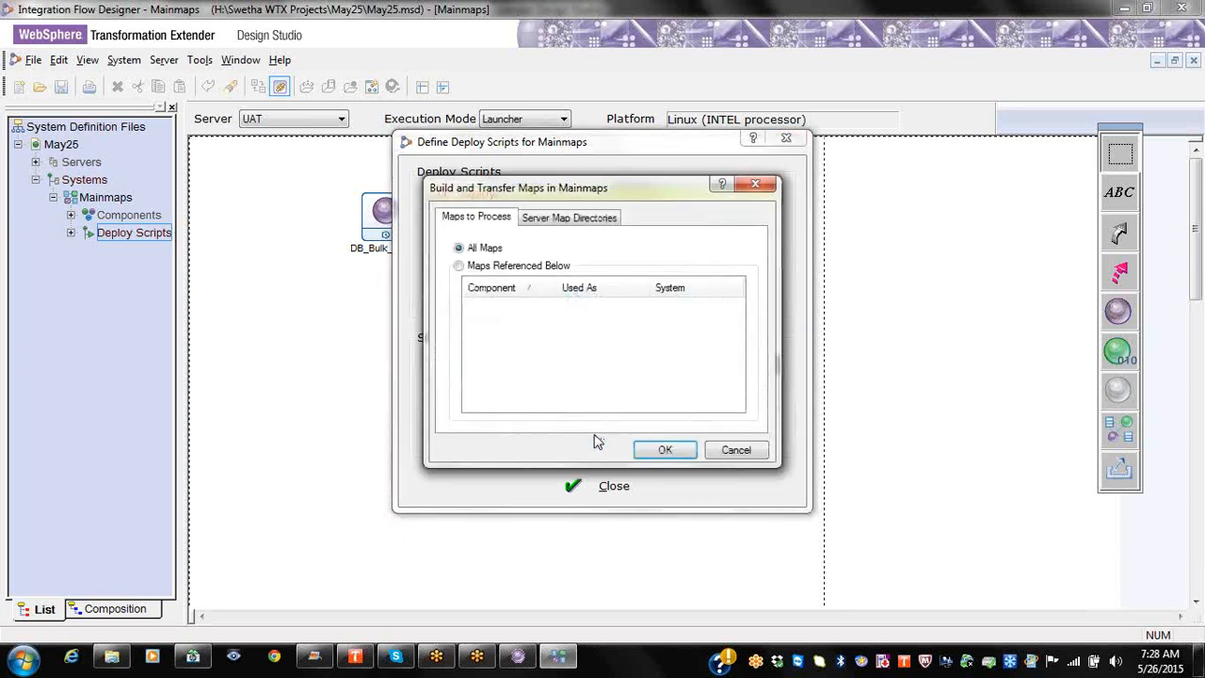
left_click(570, 221)
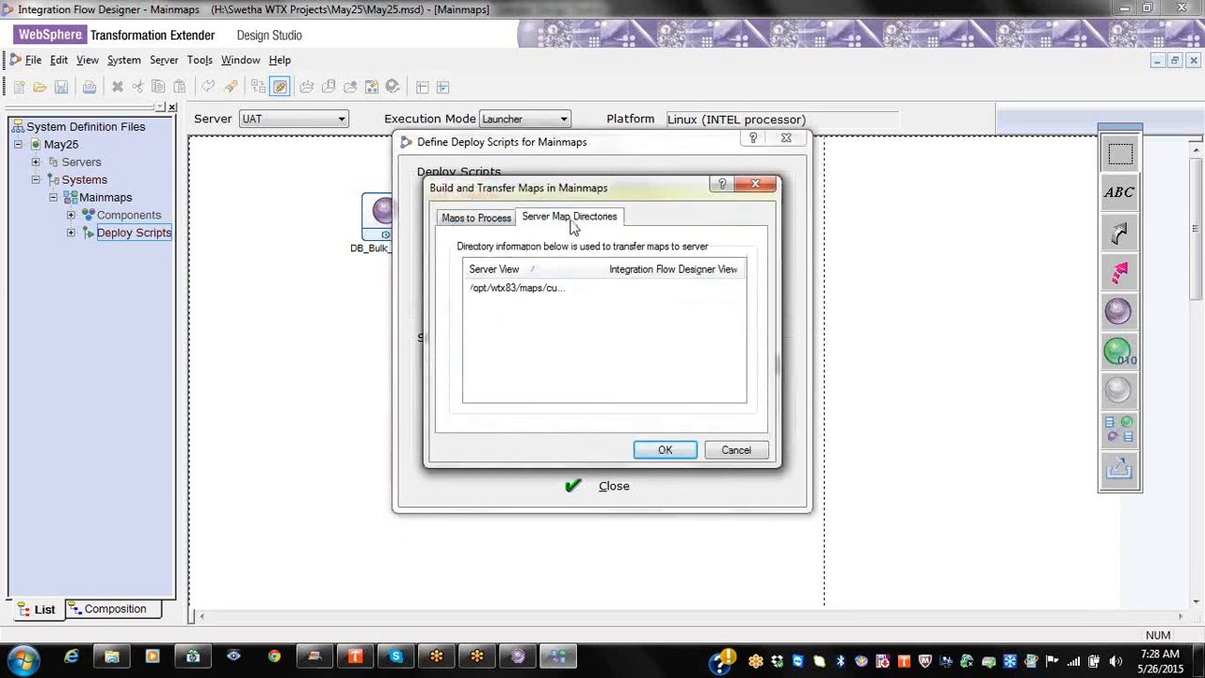
left_click_drag(602, 269, 685, 270)
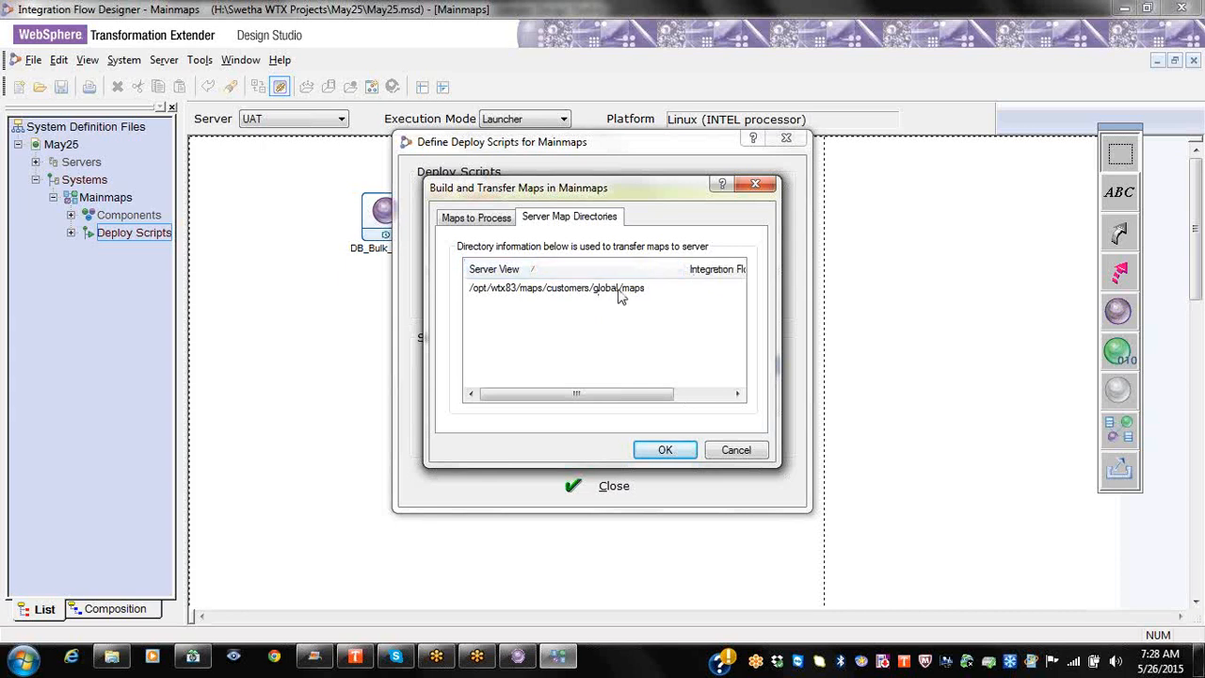
left_click(649, 290)
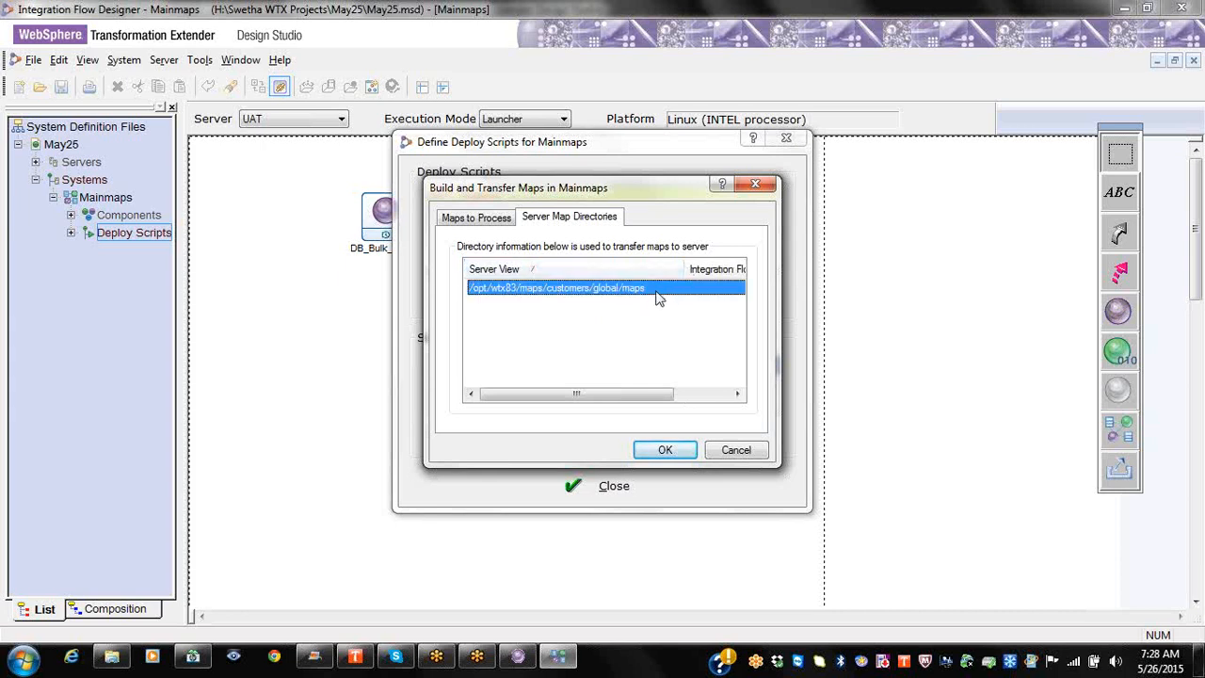
Step: Try limiting processing to referenced maps by adding DB_Bulk_Upload
left_click(486, 220)
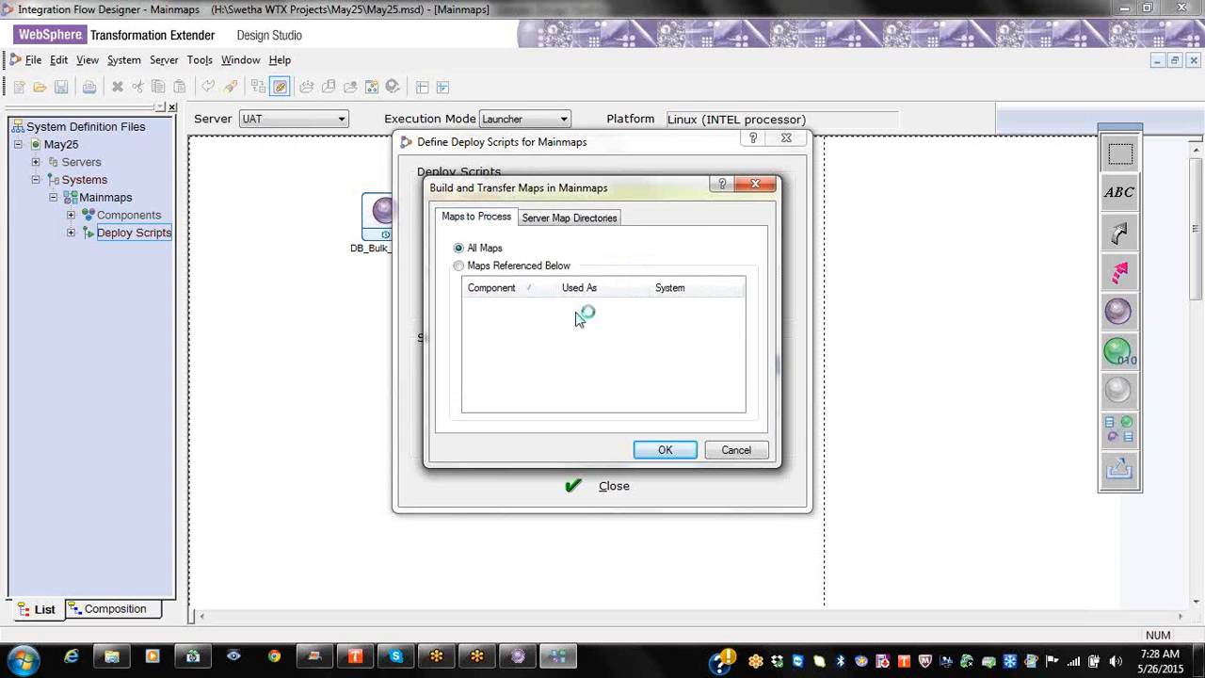
double_click(83, 215)
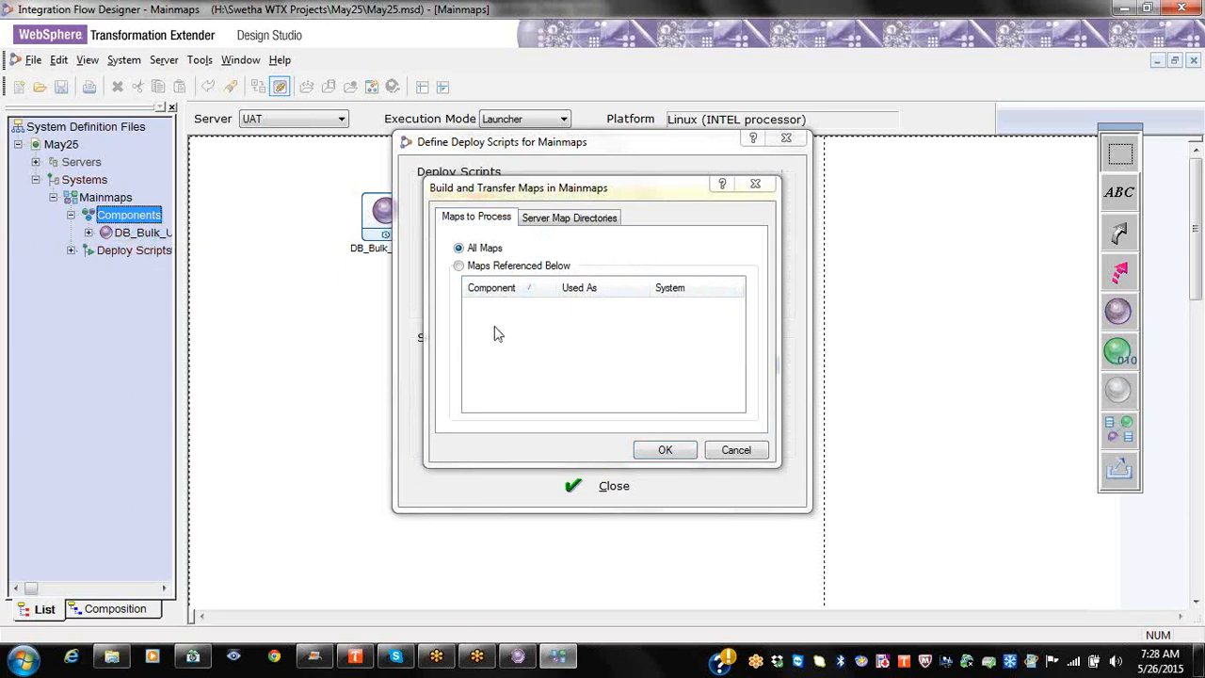
left_click(461, 266)
left_click_drag(132, 233, 592, 287)
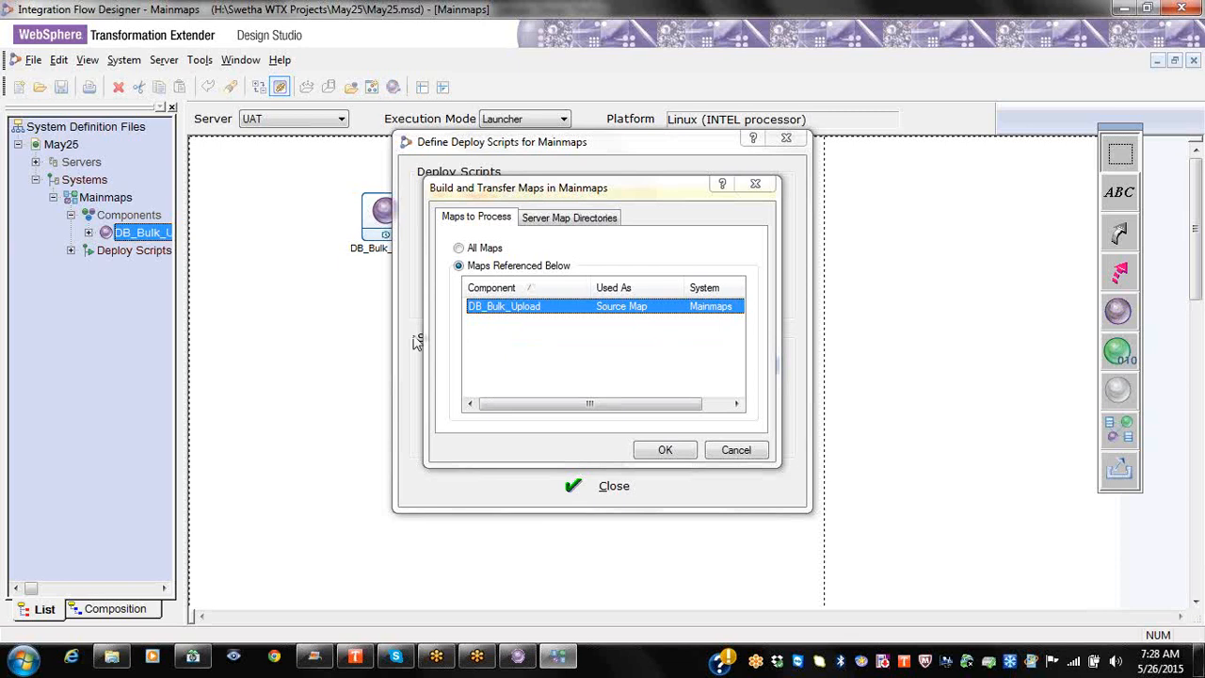
Step: Revert to processing all maps, remove DB_Bulk_Upload, recheck server directories, and accept
left_click(481, 269)
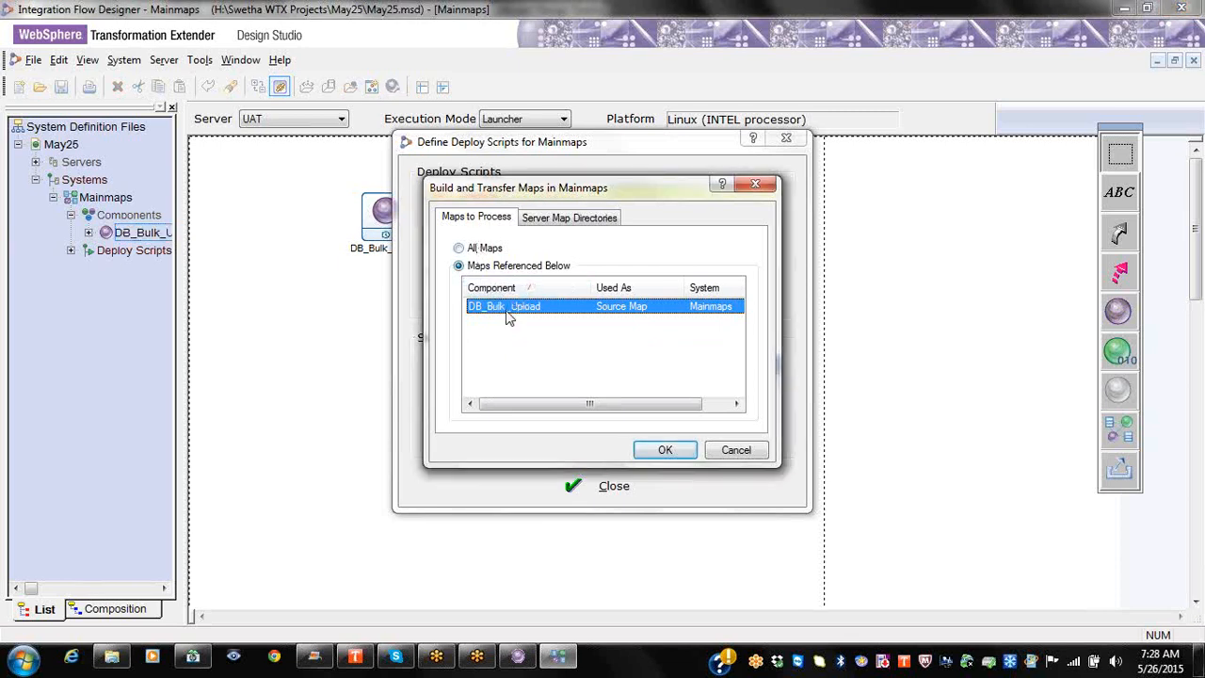
left_click(144, 236)
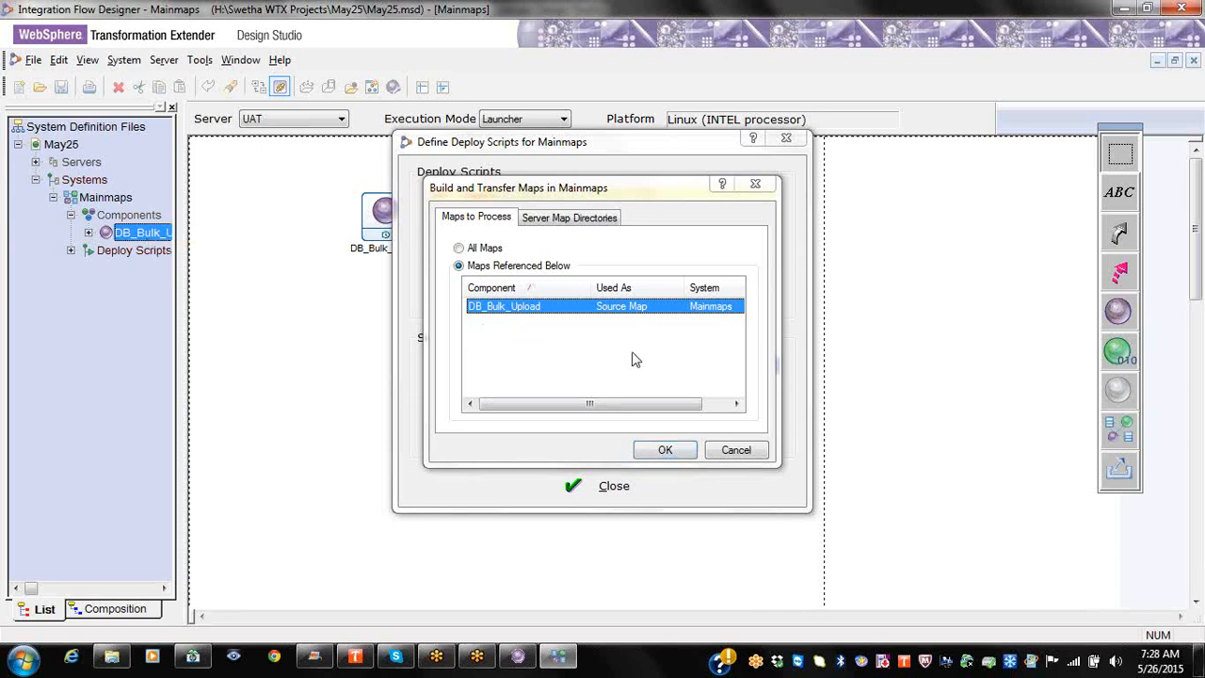
left_click(497, 249)
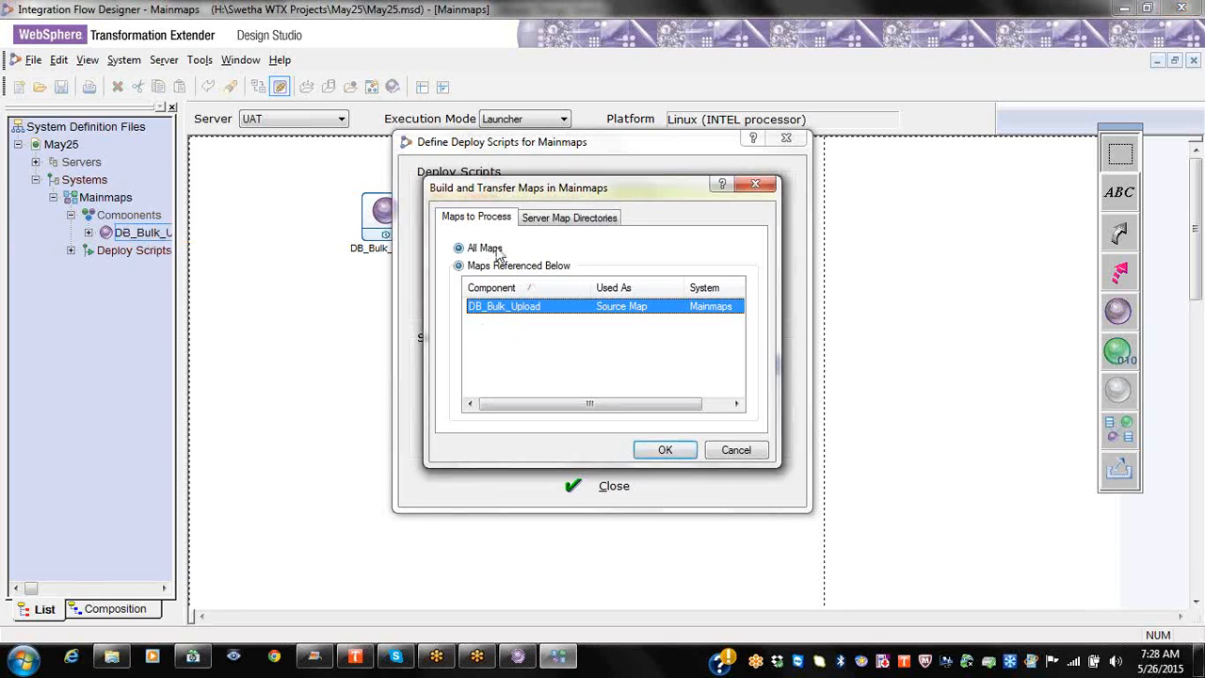
right_click(544, 311)
left_click(588, 334)
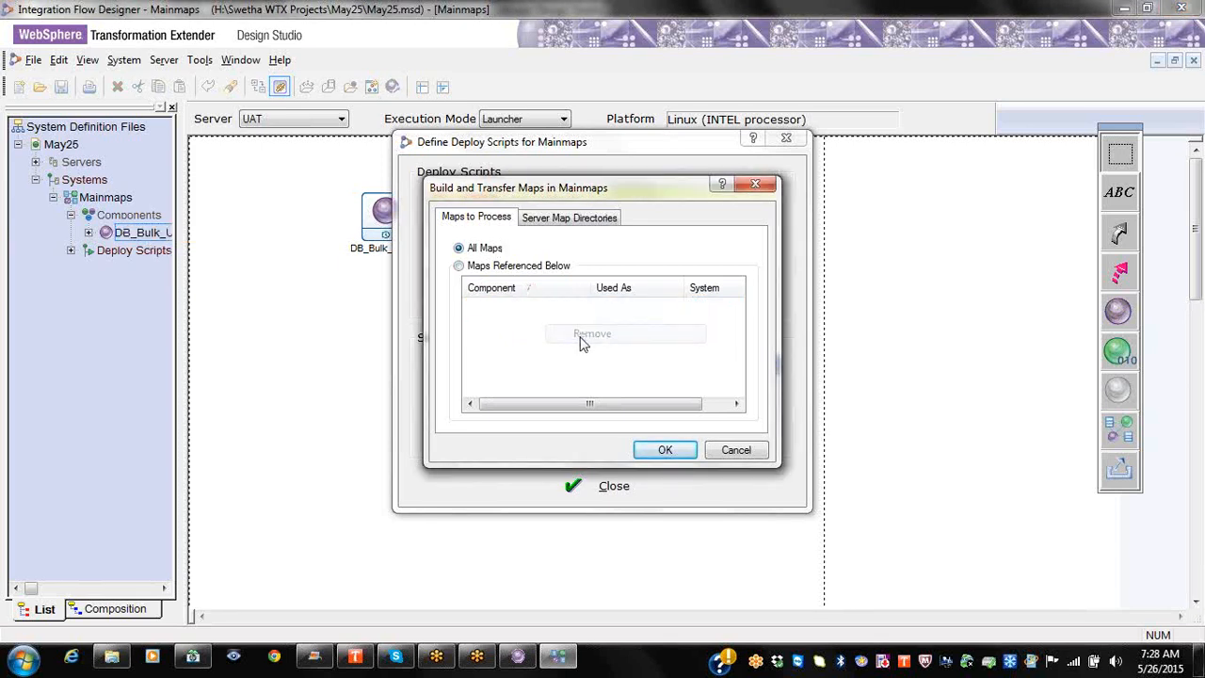
left_click(226, 287)
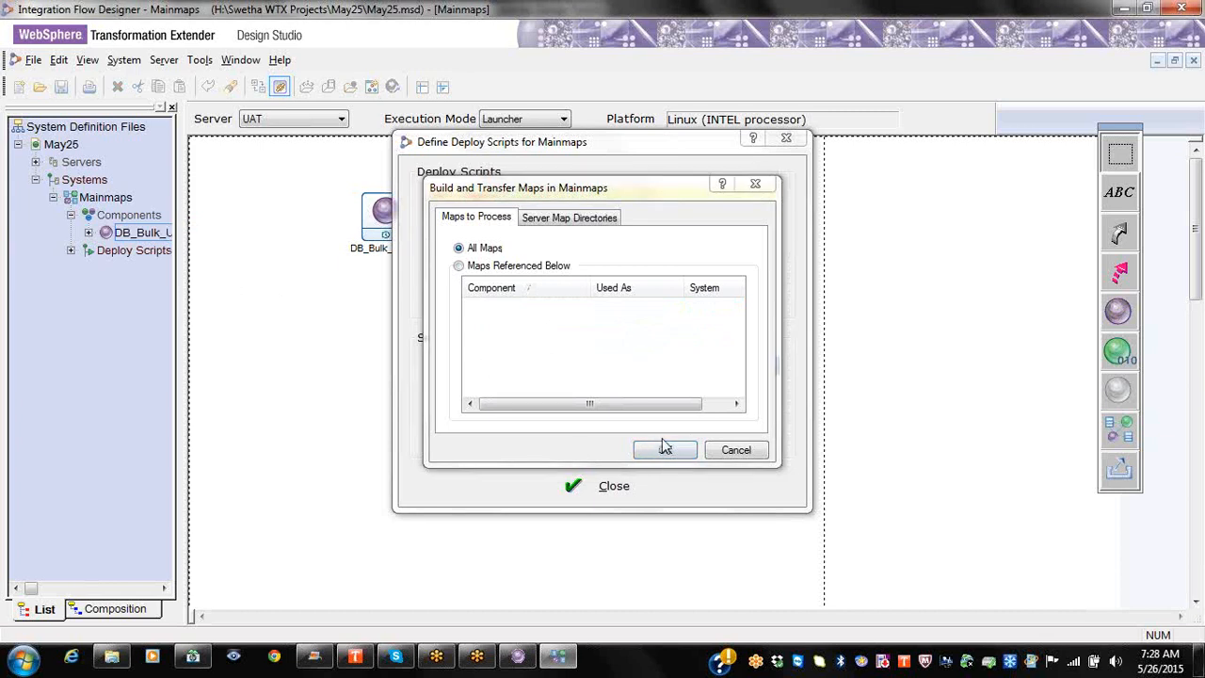
left_click(495, 224)
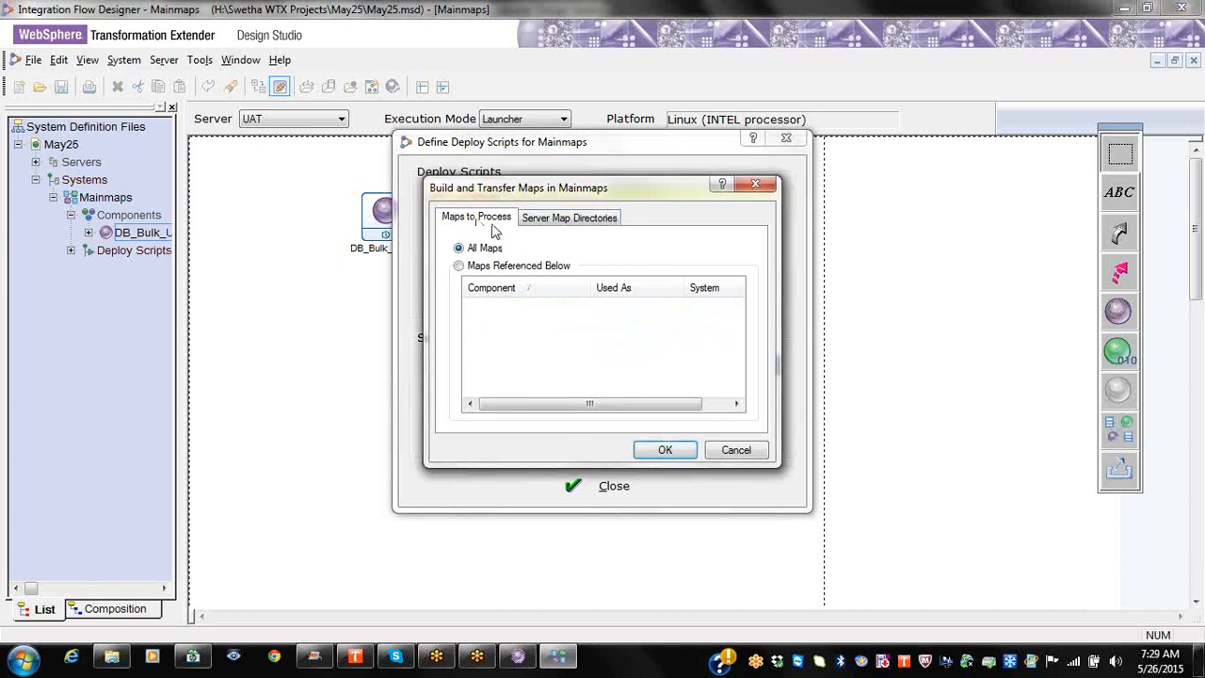
left_click(546, 221)
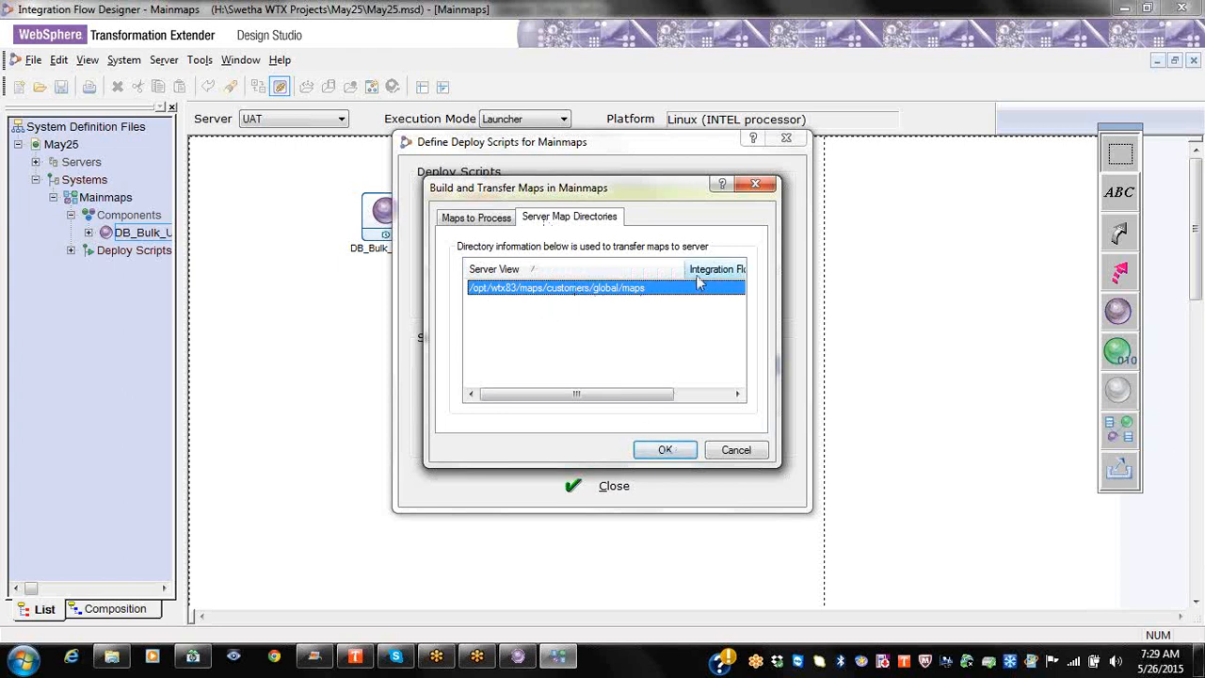
left_click(666, 452)
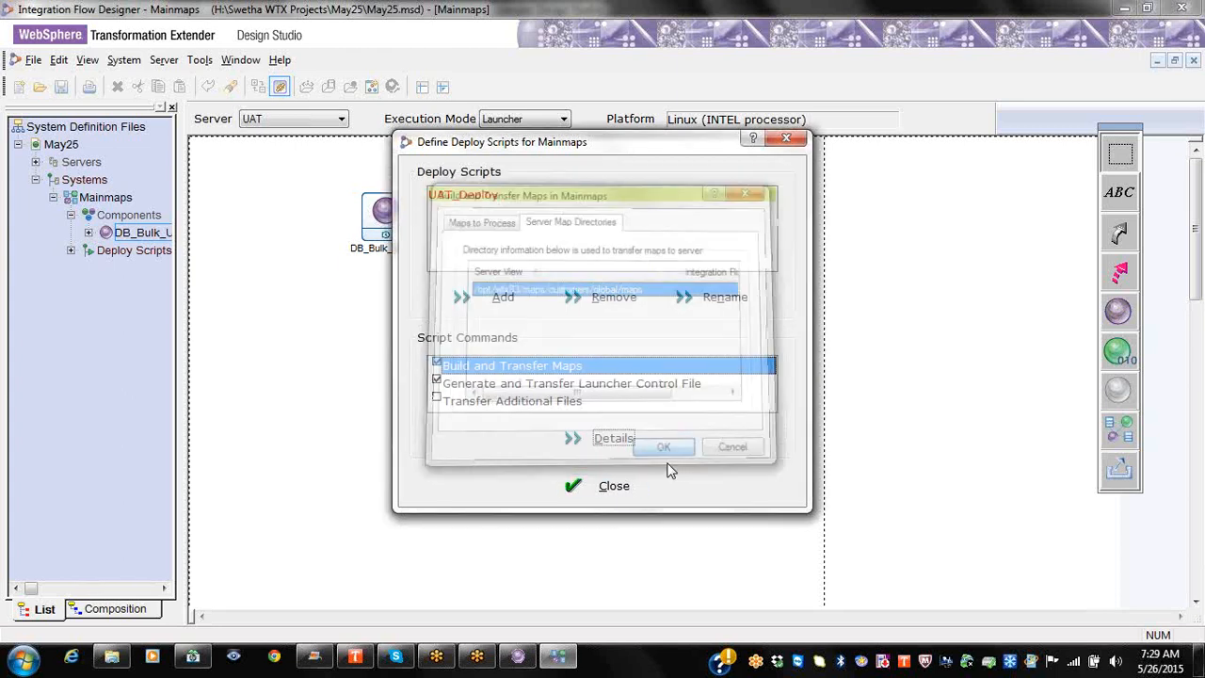
Step: Close the deploy scripts window and review DB_Bulk_Upload's launcher map location without changes
left_click(613, 486)
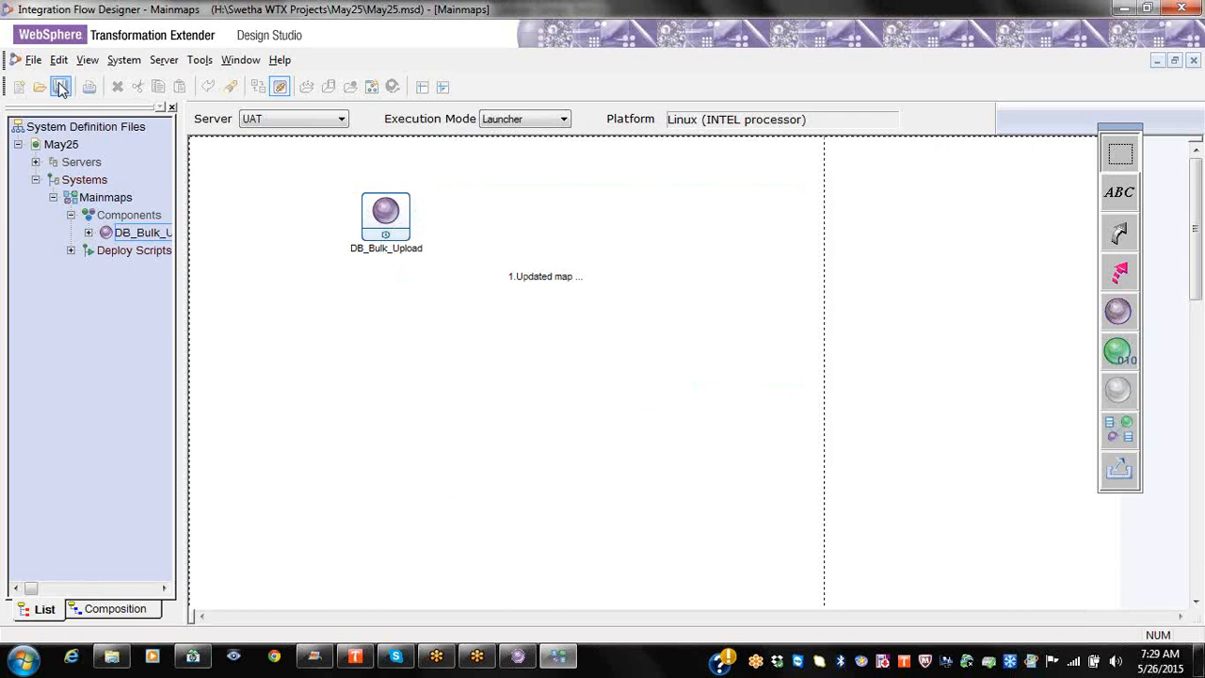
left_click(72, 251)
left_click(137, 234)
right_click(136, 234)
right_click(376, 243)
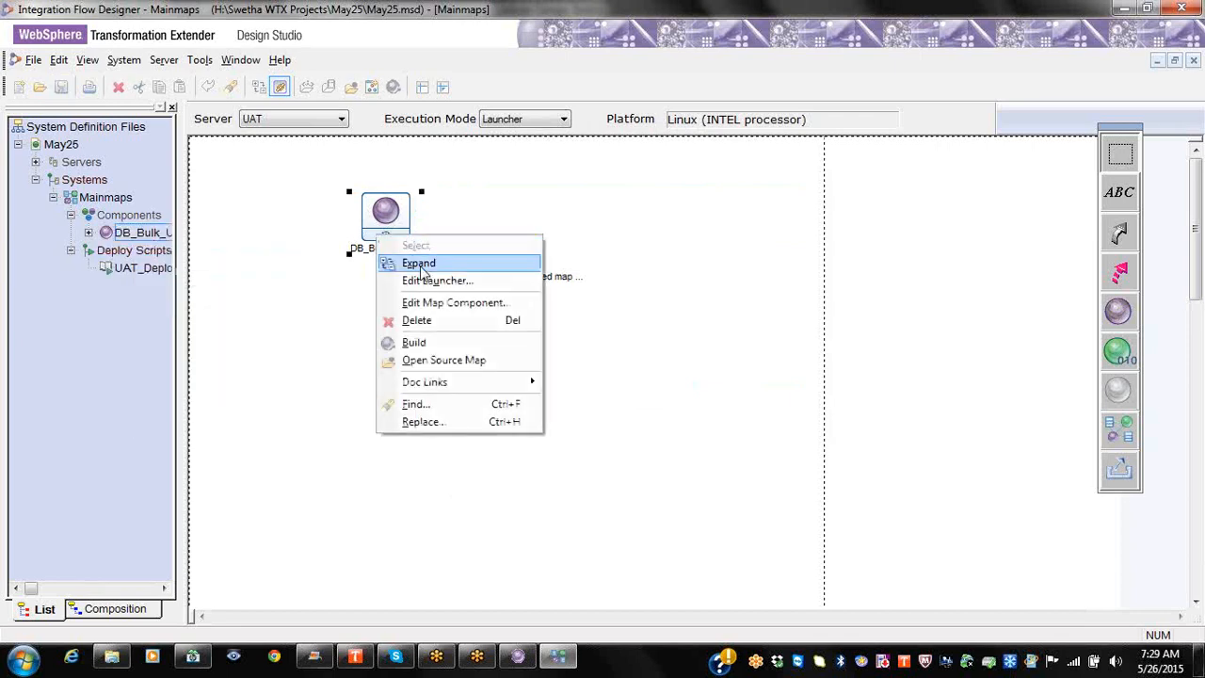
left_click(424, 281)
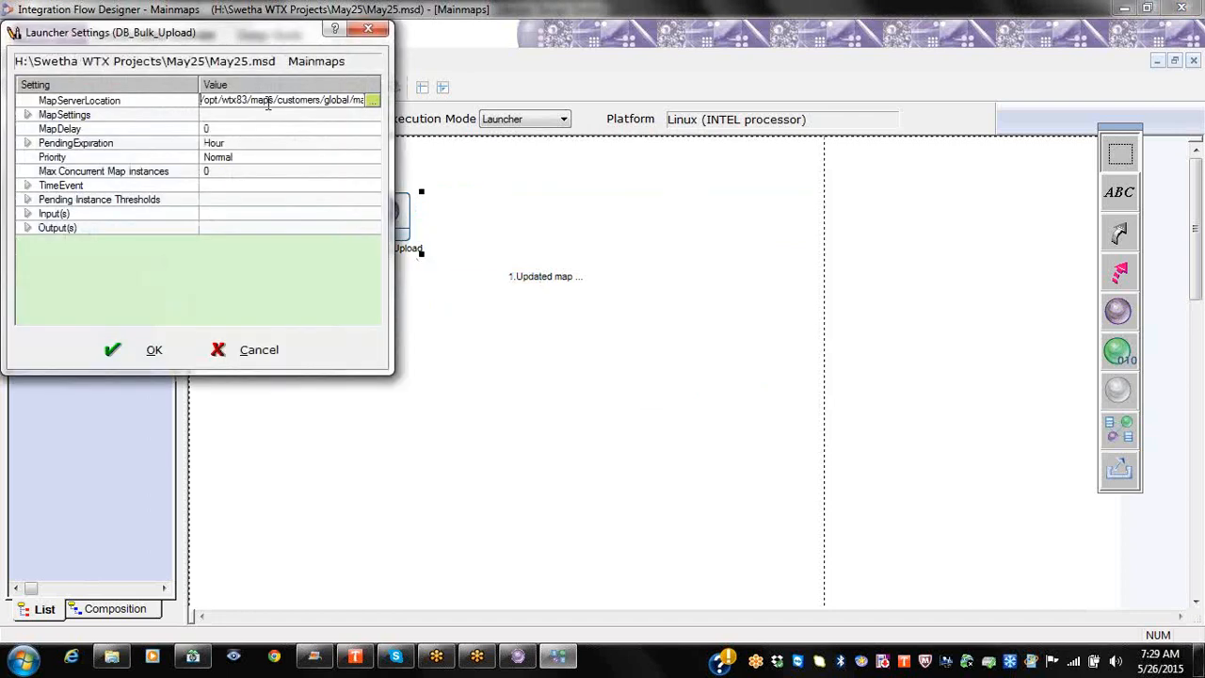
left_click_drag(393, 121, 793, 105)
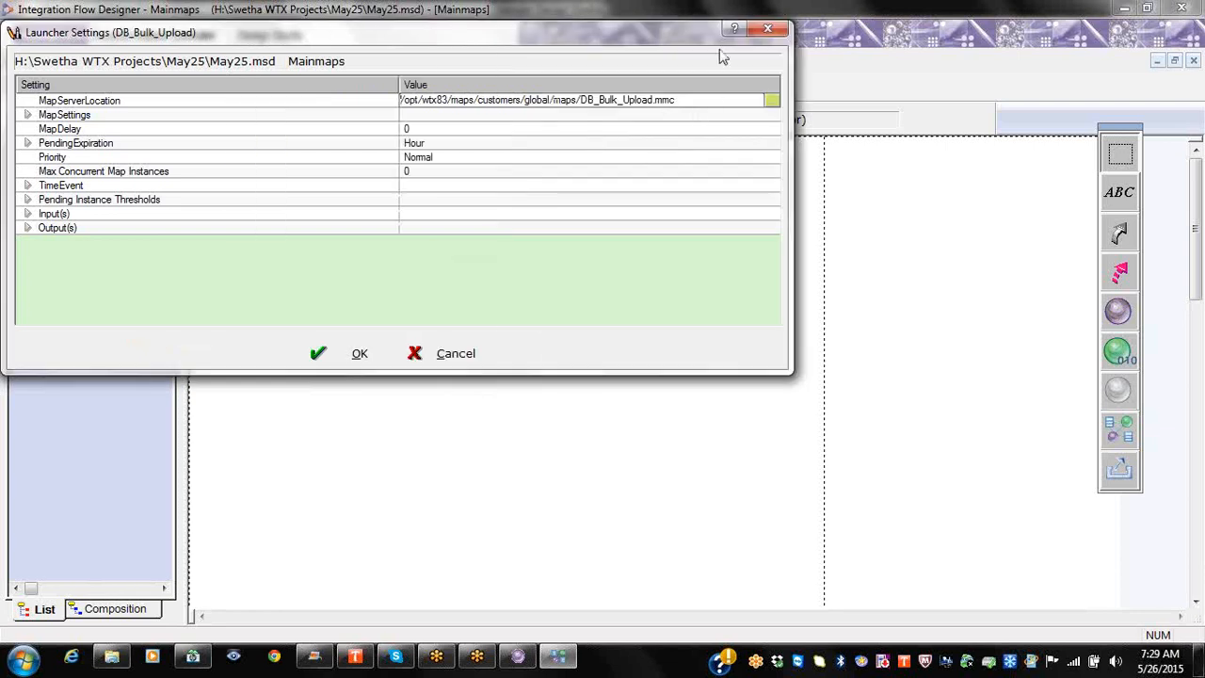
left_click(768, 29)
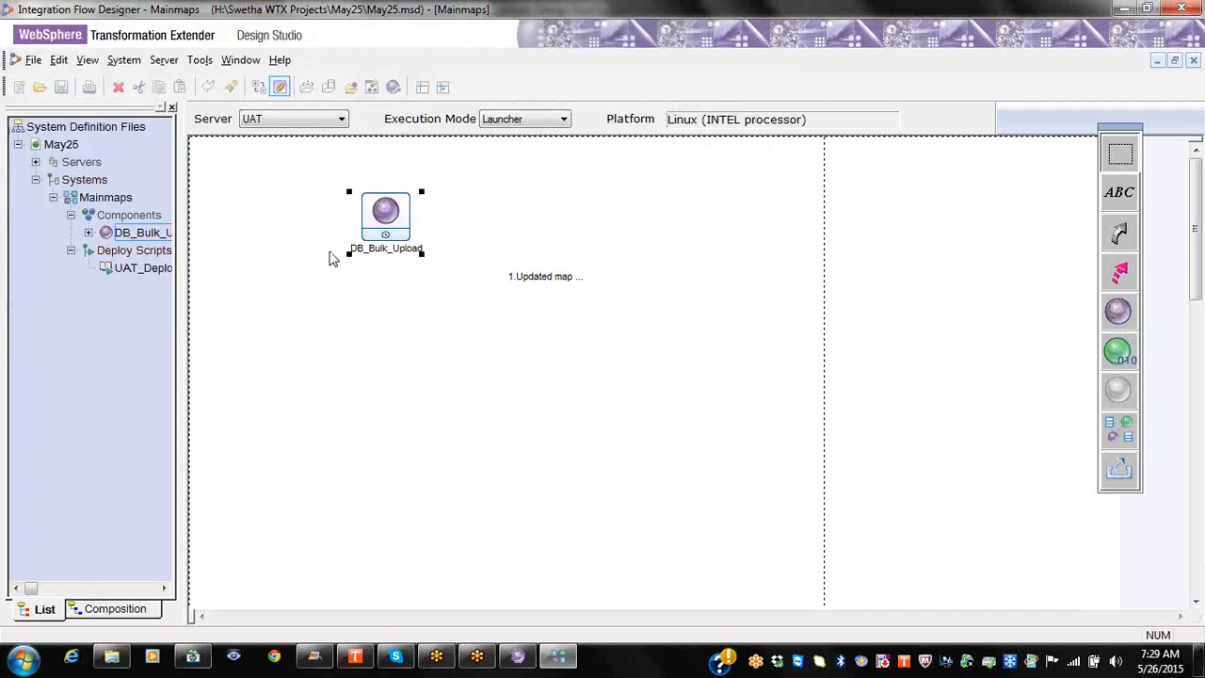
Step: Reopen UAT_Deploy and confirm maps transfer to /opt/wtx83/maps/customers/global/maps
right_click(144, 273)
left_click(197, 270)
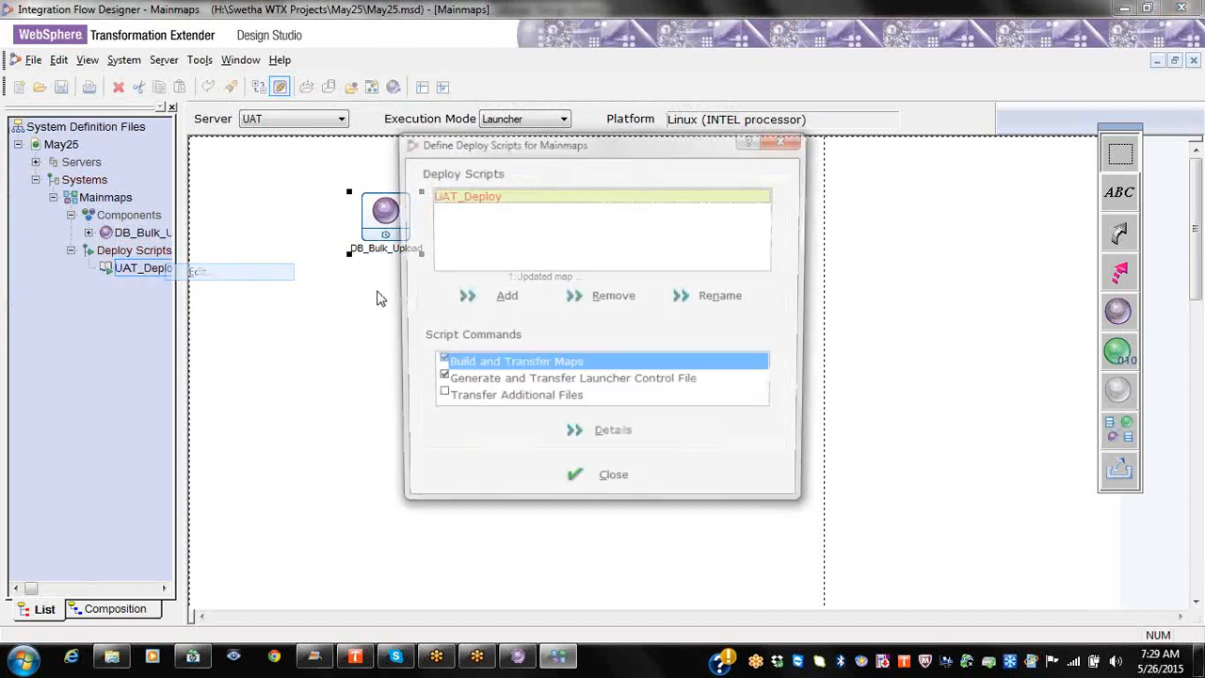
left_click(586, 440)
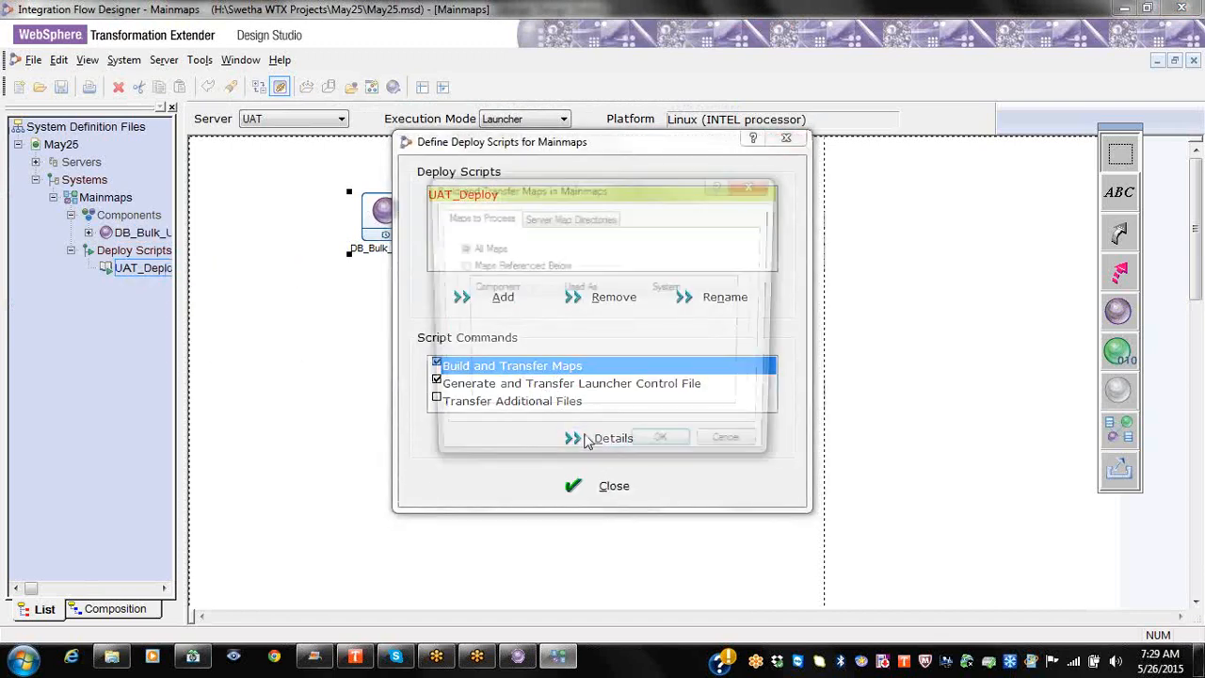
left_click(569, 216)
left_click_drag(611, 266, 659, 269)
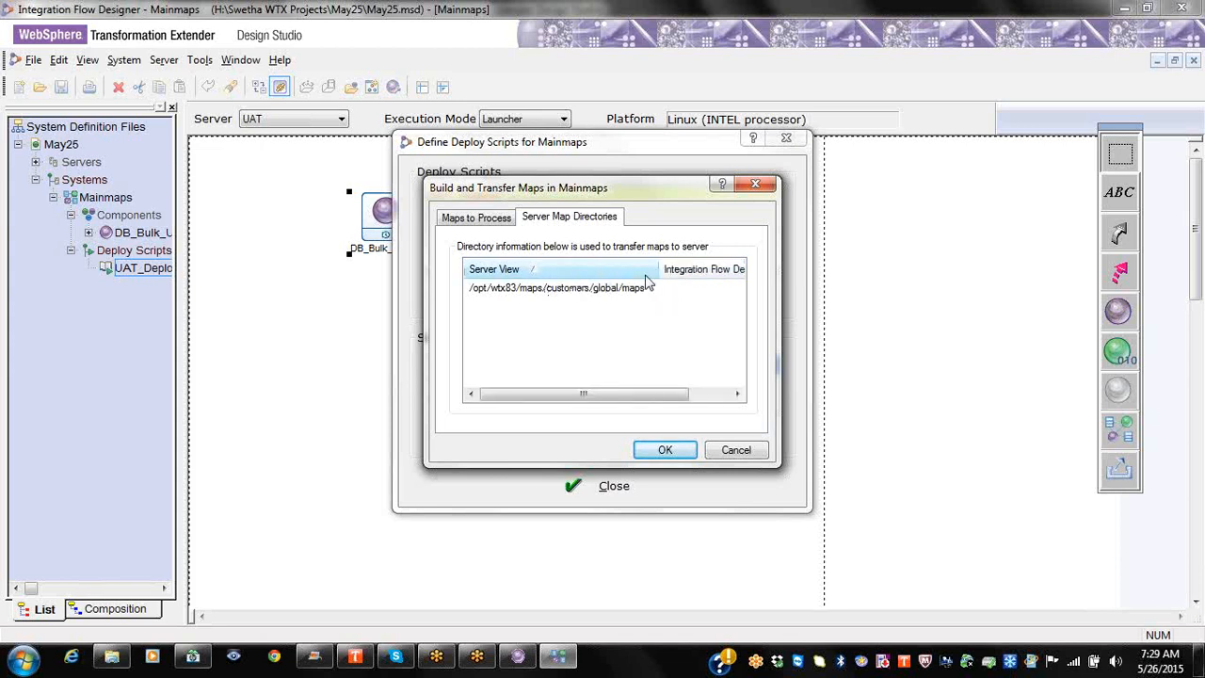
left_click(652, 296)
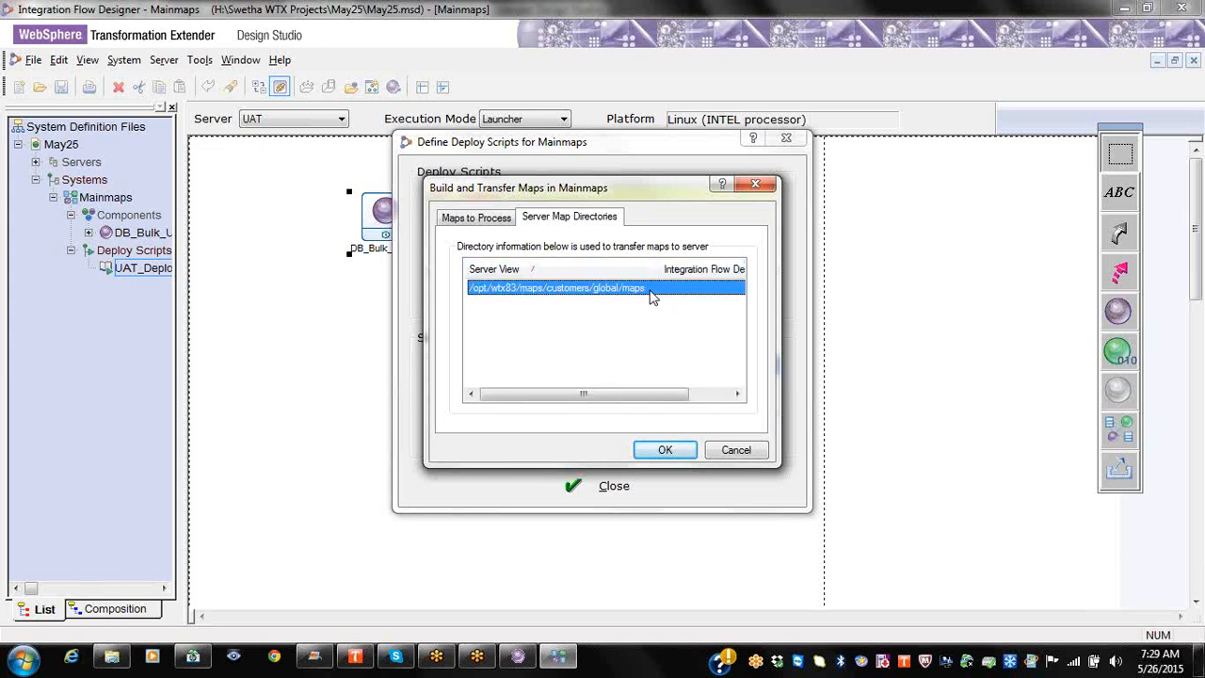
left_click(664, 449)
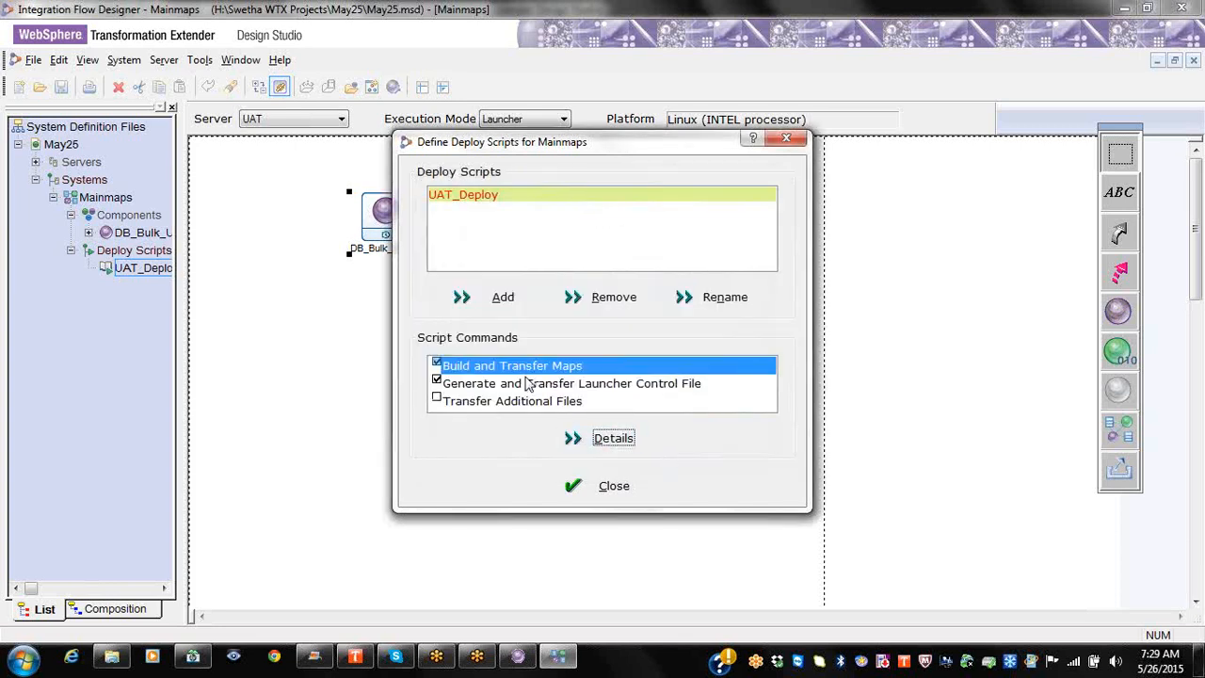
Step: Set the launcher control file server path to /opt/wtx83/syatems/Mainmaps.msl
left_click(527, 390)
left_click(607, 439)
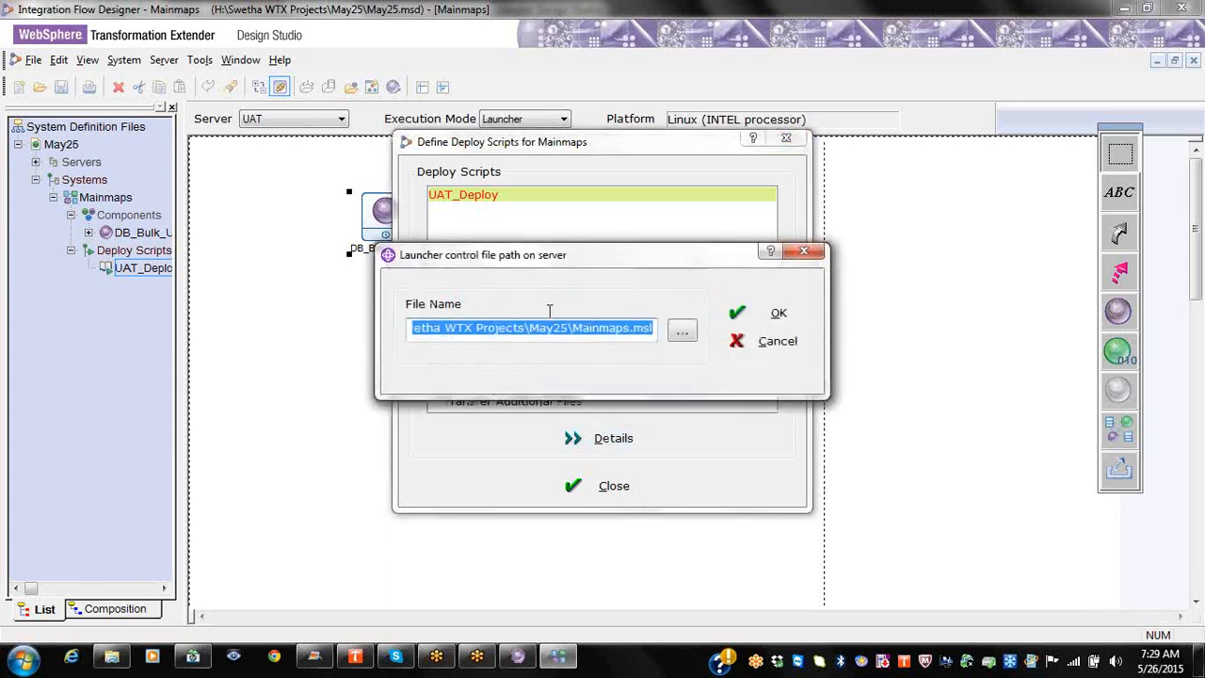
left_click_drag(570, 331, 318, 326)
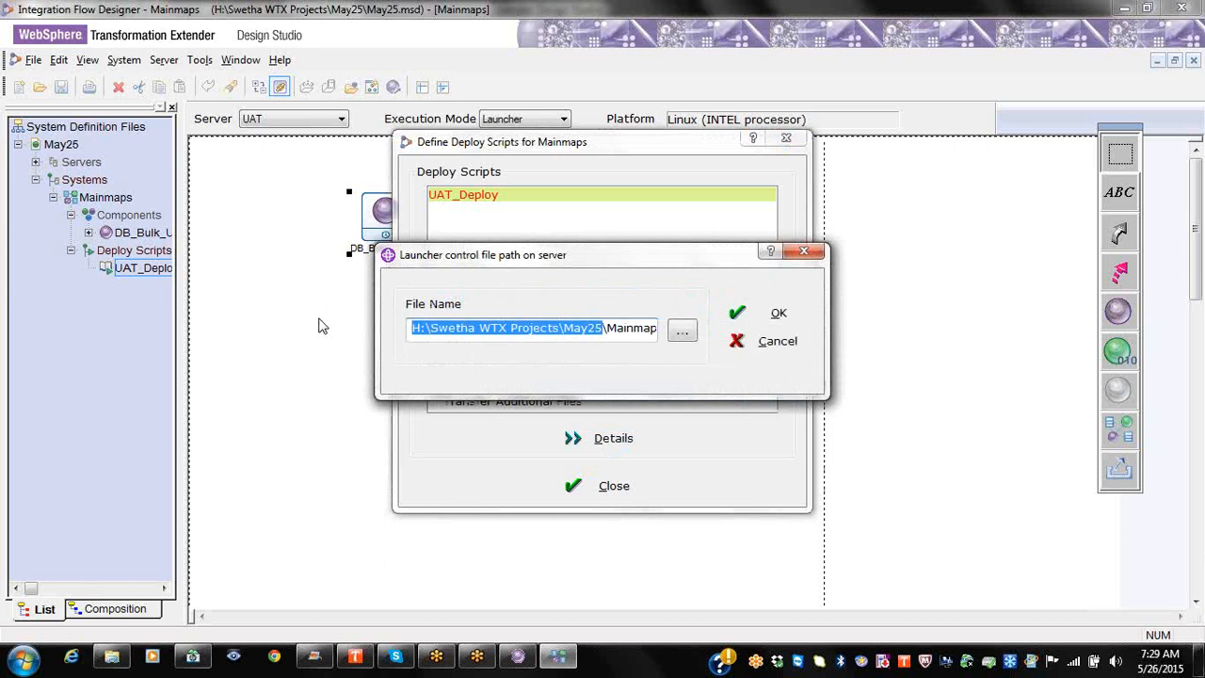
type("/opt")
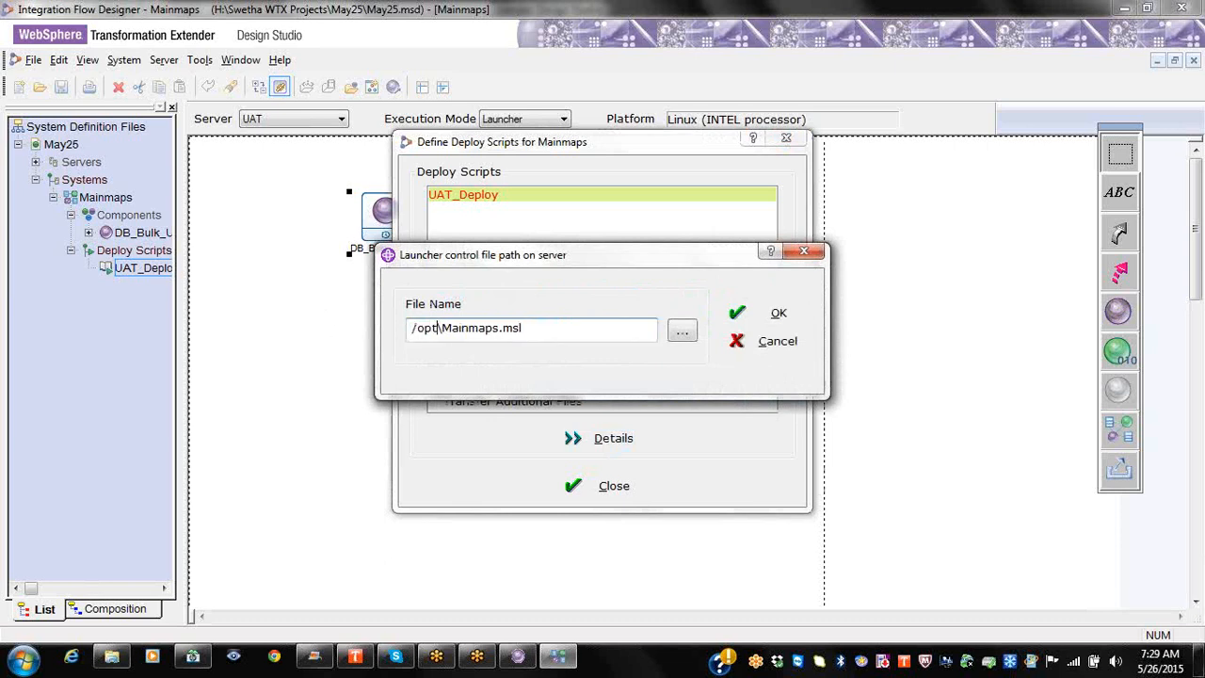
type("/wtx83/")
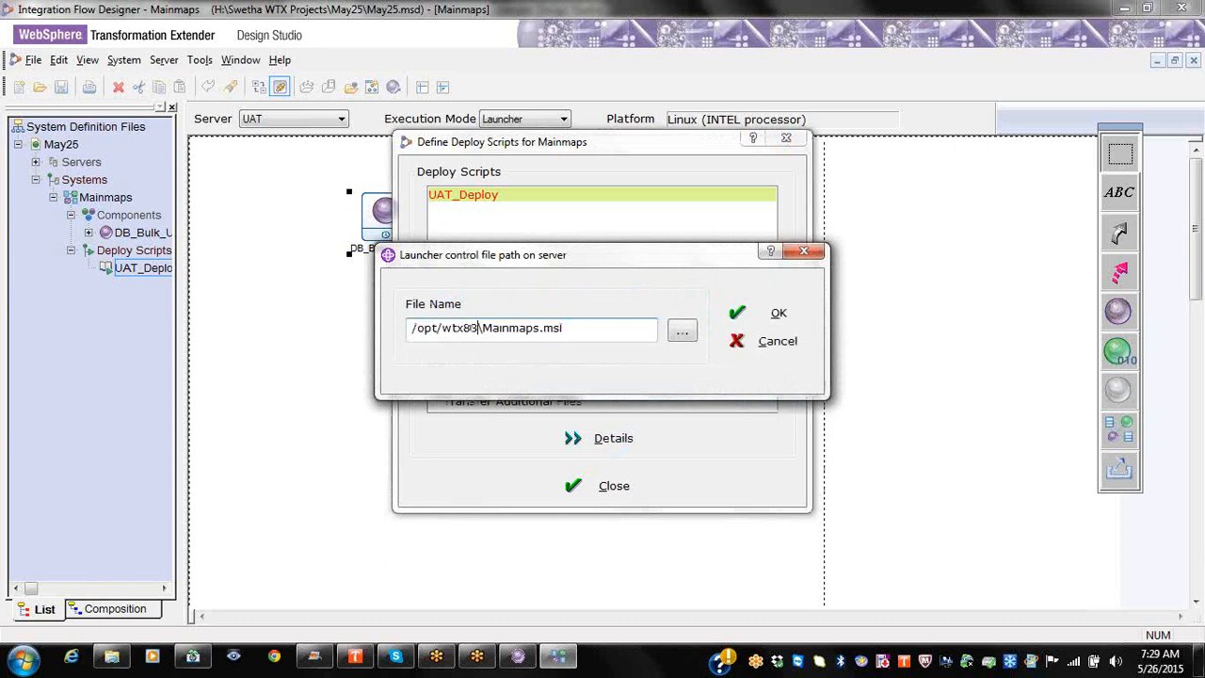
type("syatems")
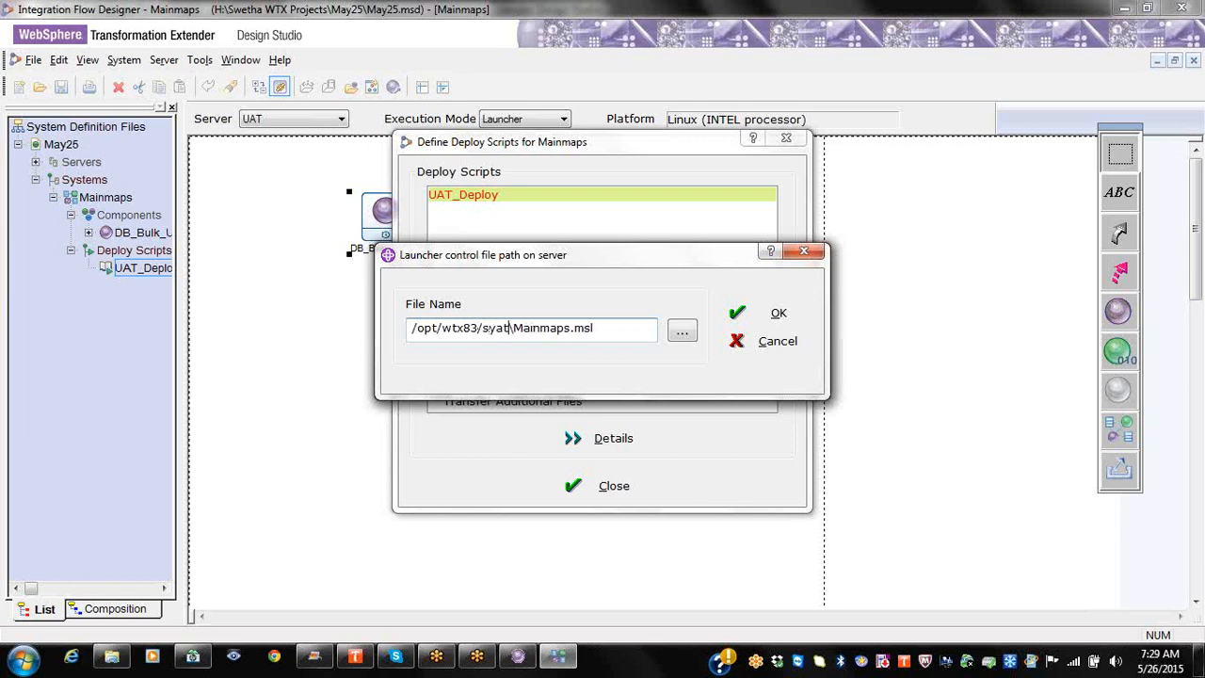
type("/")
key("Delete")
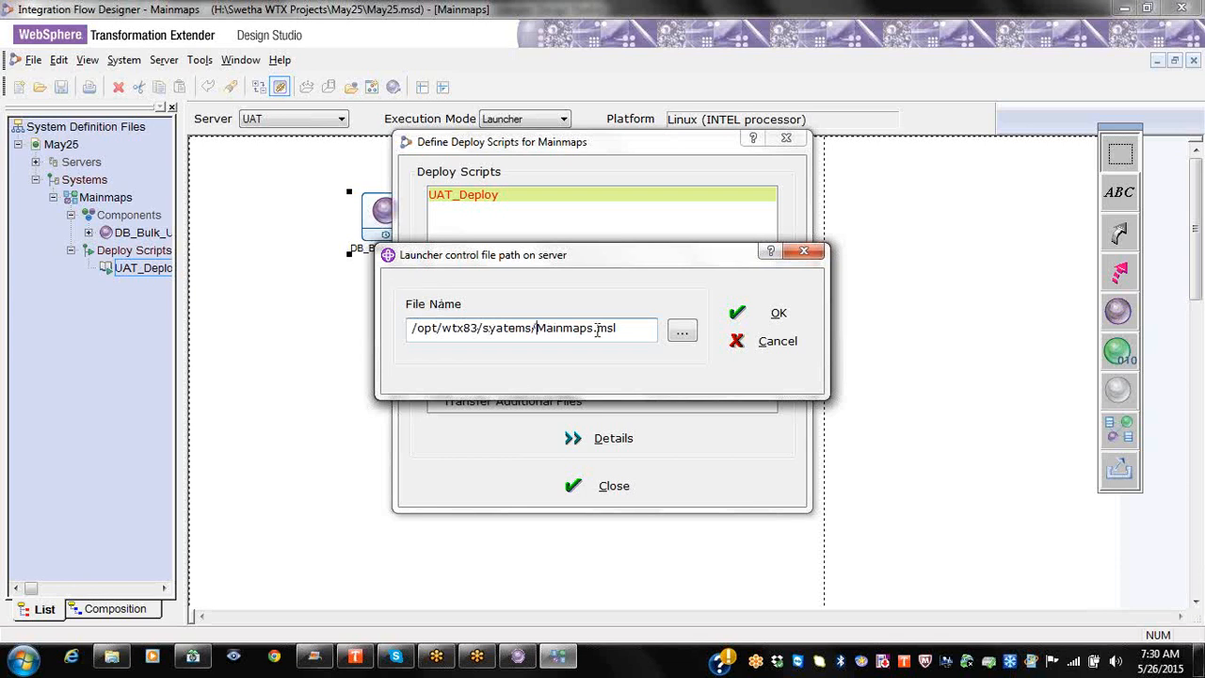
left_click(770, 313)
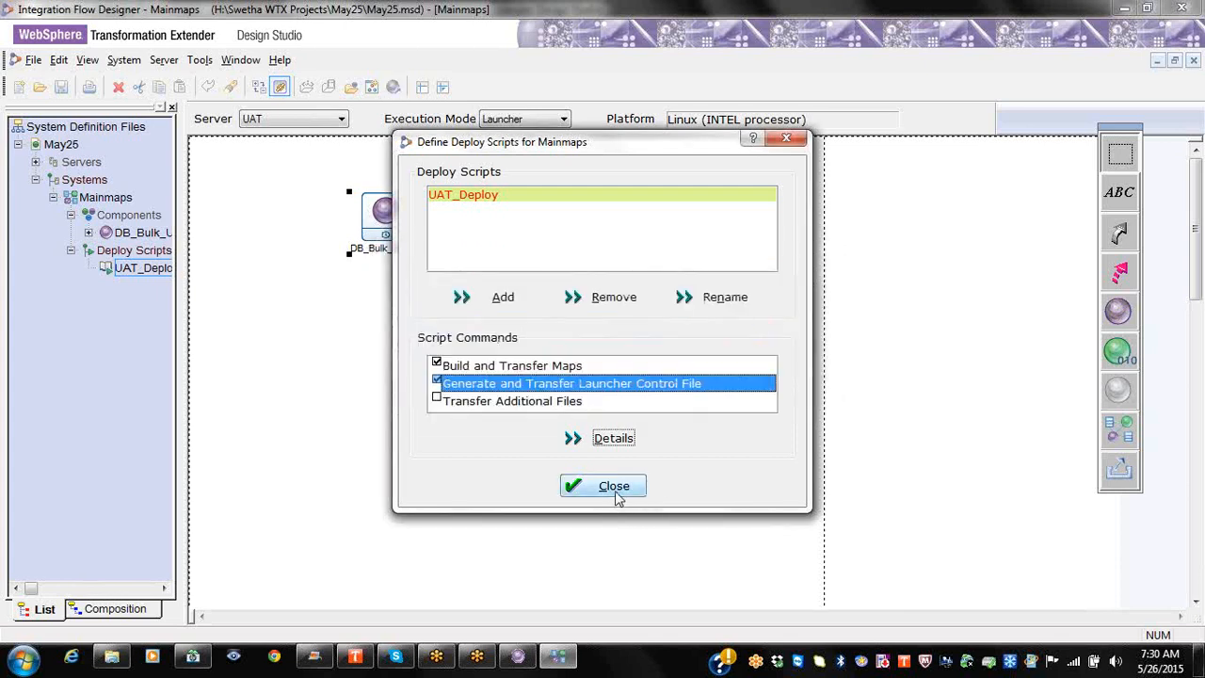
Step: Close the deploy script setup, save the system, and recheck DB_Bulk_Upload's launcher settings
left_click(785, 138)
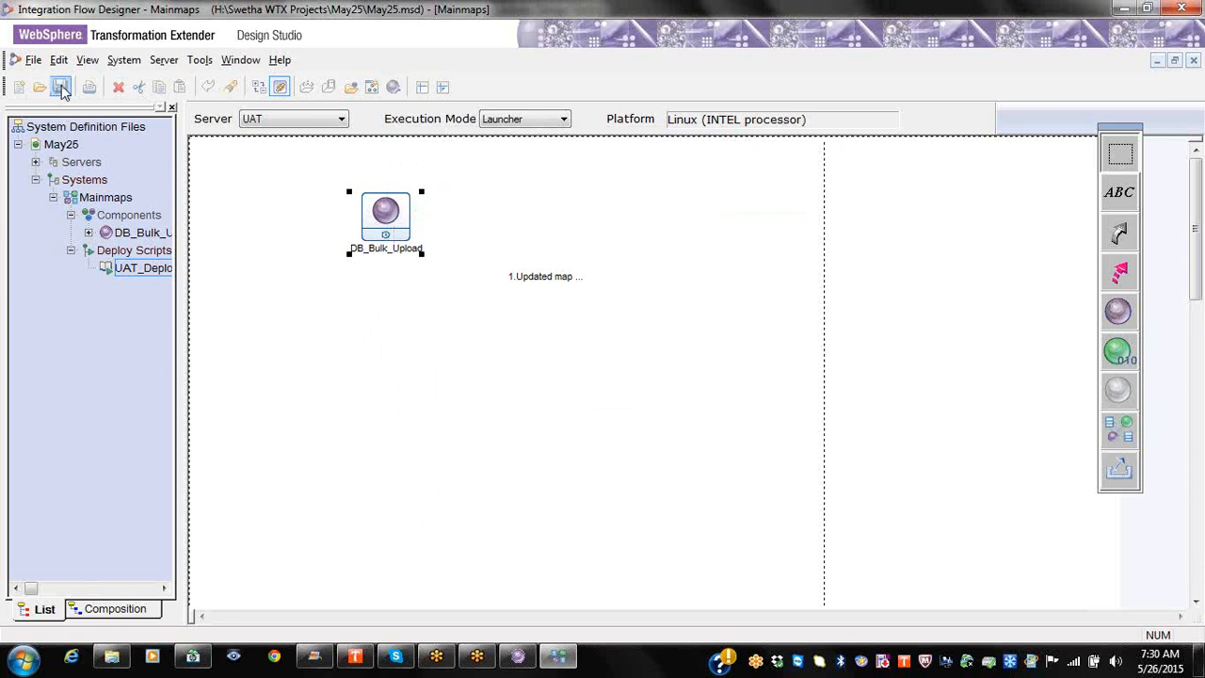
left_click(60, 85)
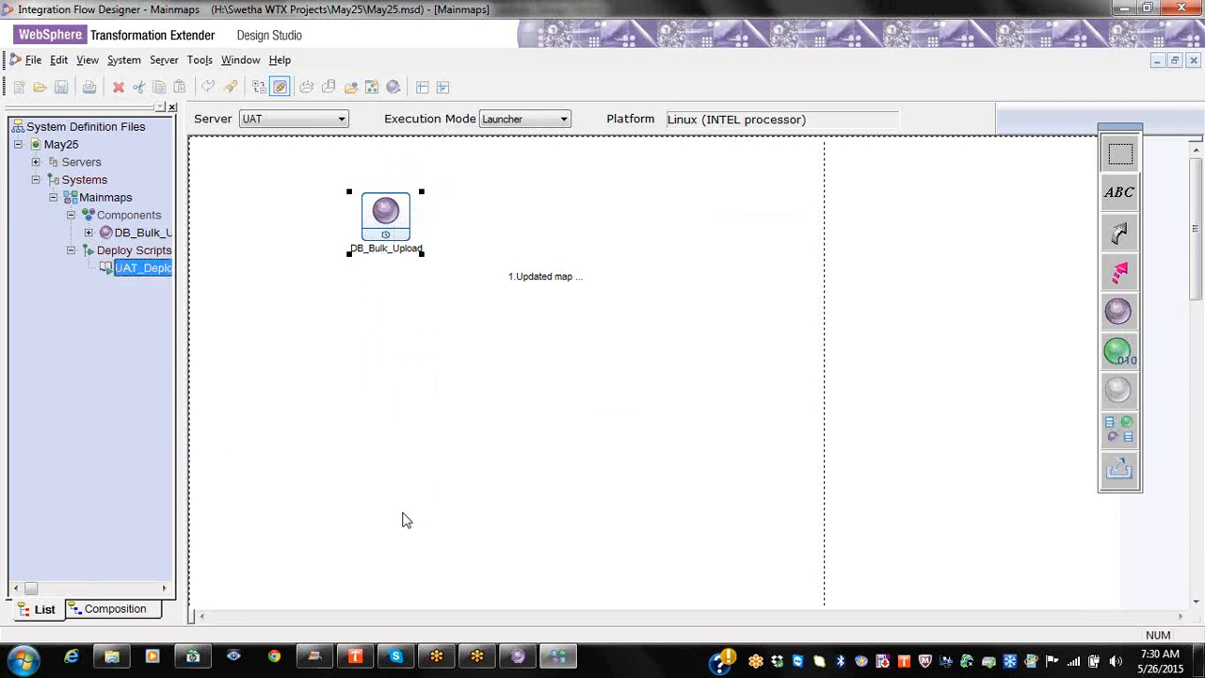
right_click(165, 274)
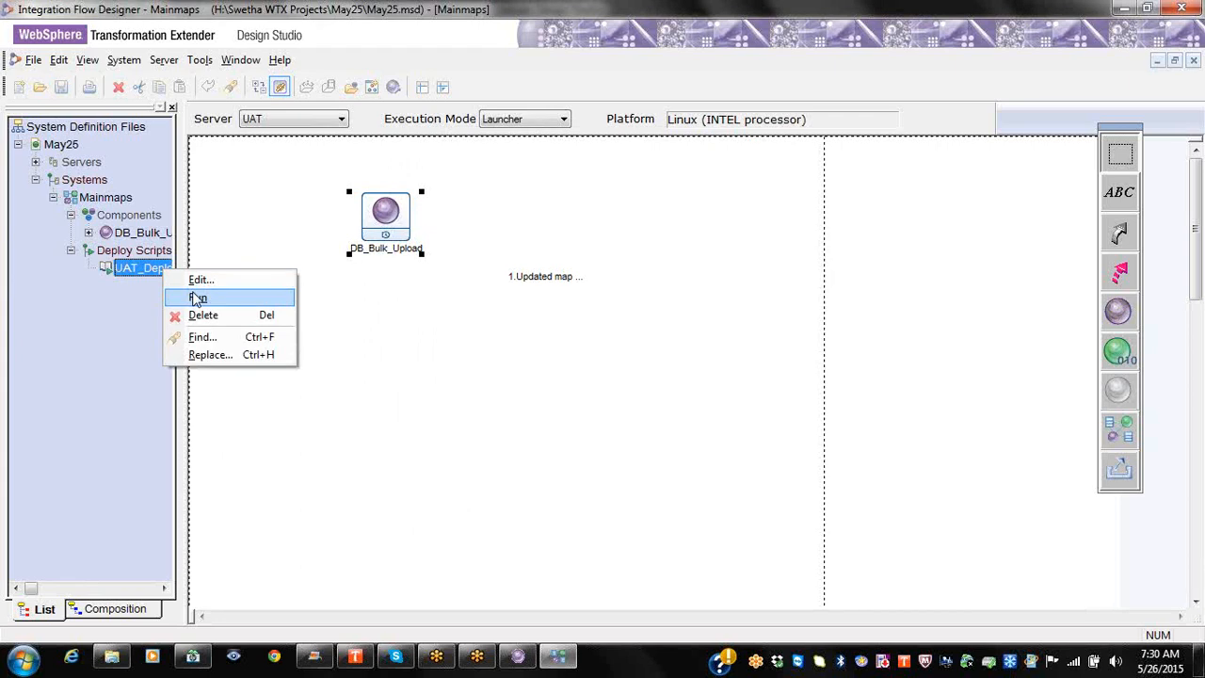
right_click(381, 222)
left_click(397, 267)
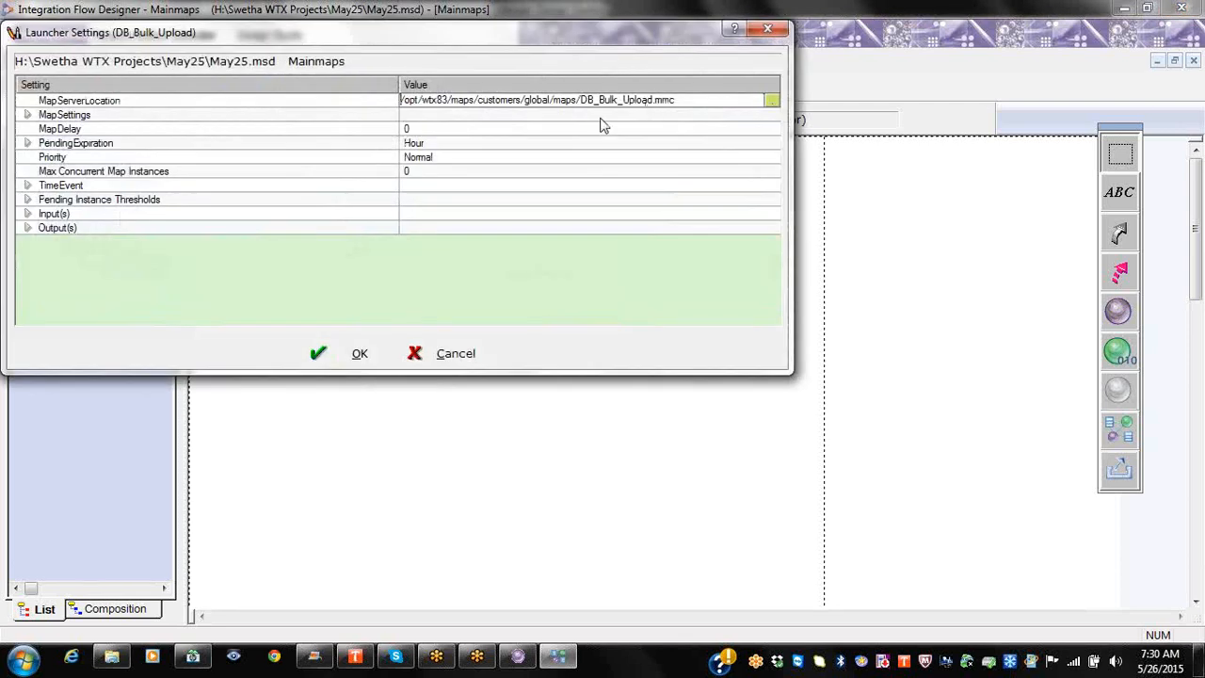
left_click(764, 34)
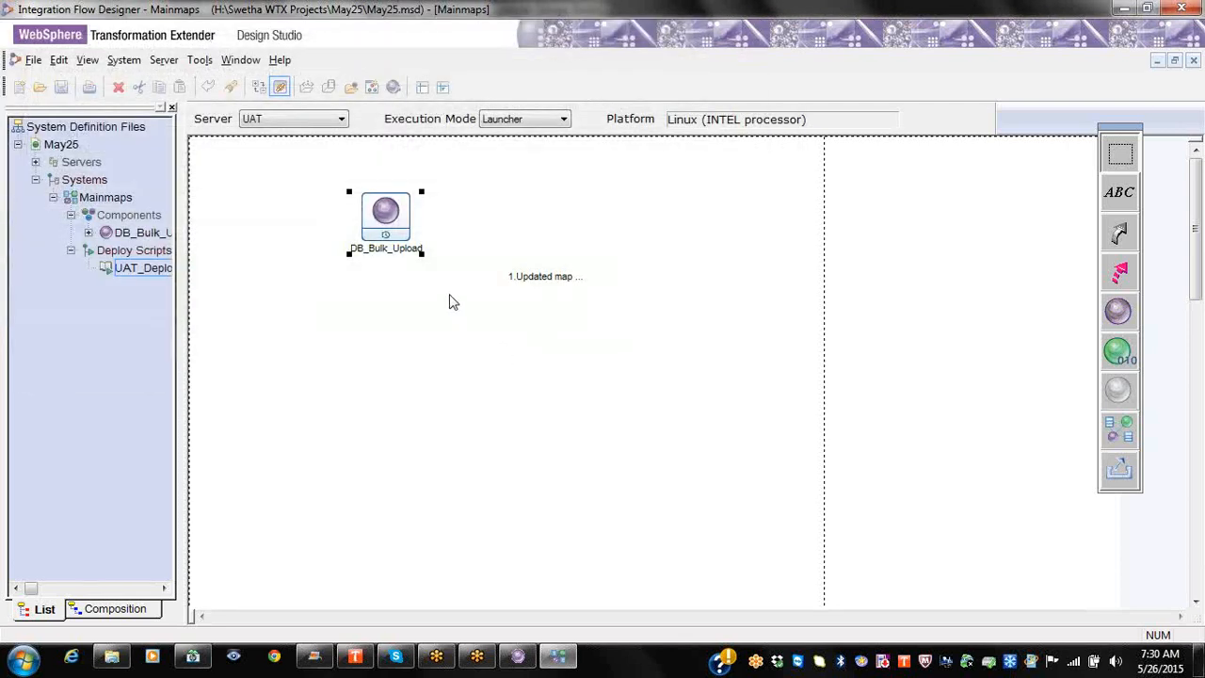
Step: Run UAT_Deploy and cancel the stalled deployment to the UAT server
left_click(168, 270)
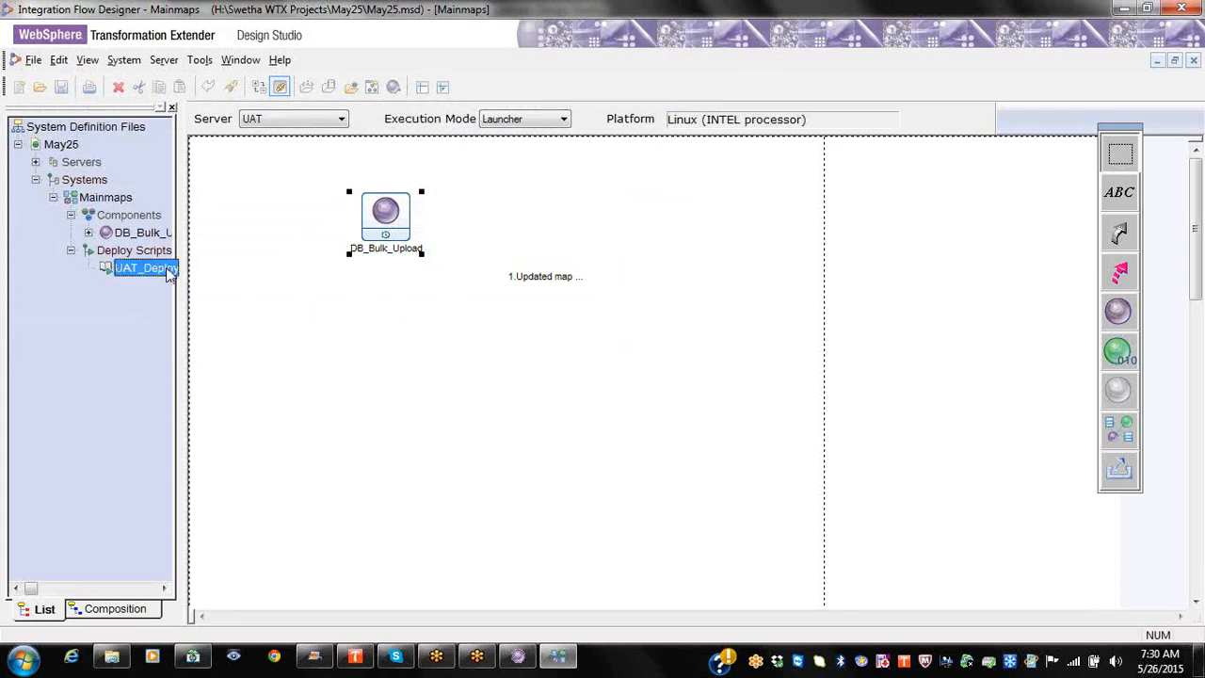
right_click(169, 273)
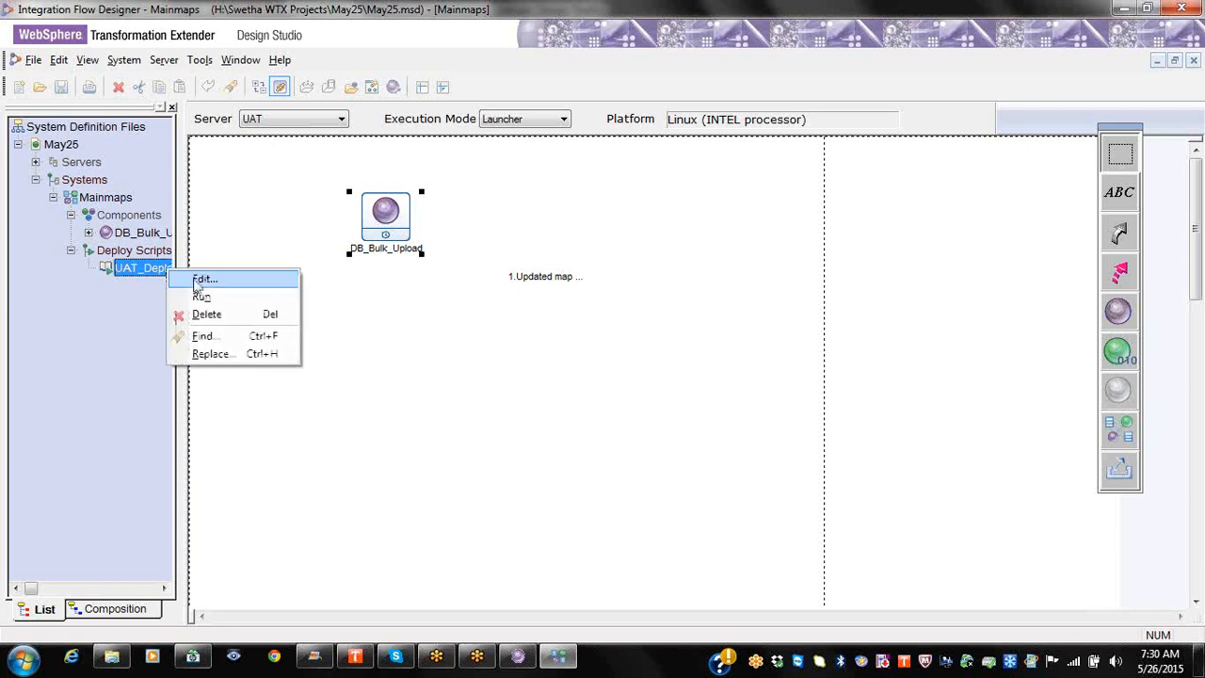
left_click(226, 299)
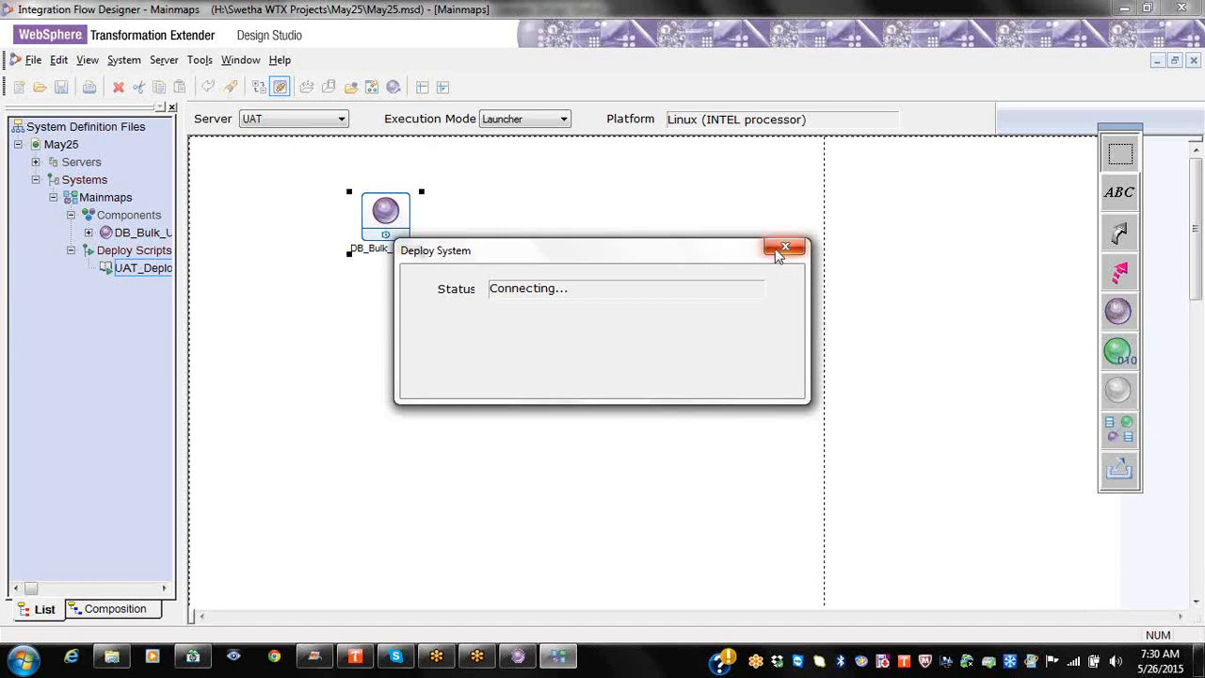
left_click(777, 252)
left_click(623, 371)
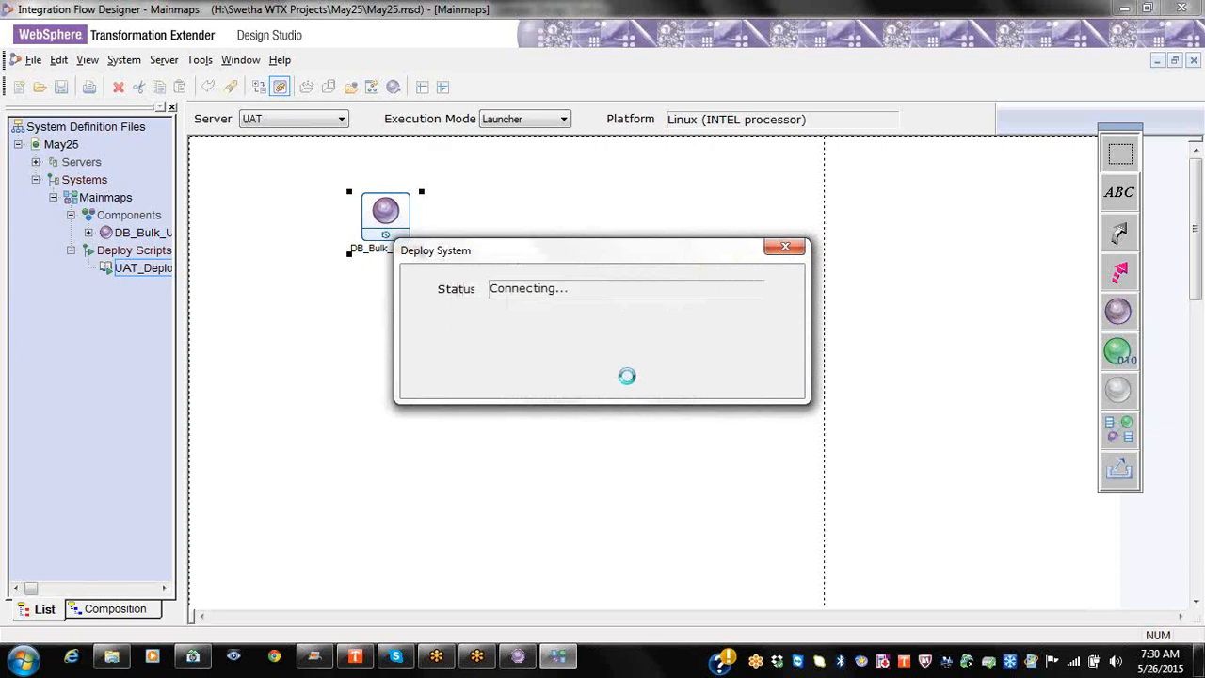
Step: Switch the target server to Local Server, rerun UAT_Deploy, and view the failed results
left_click(335, 121)
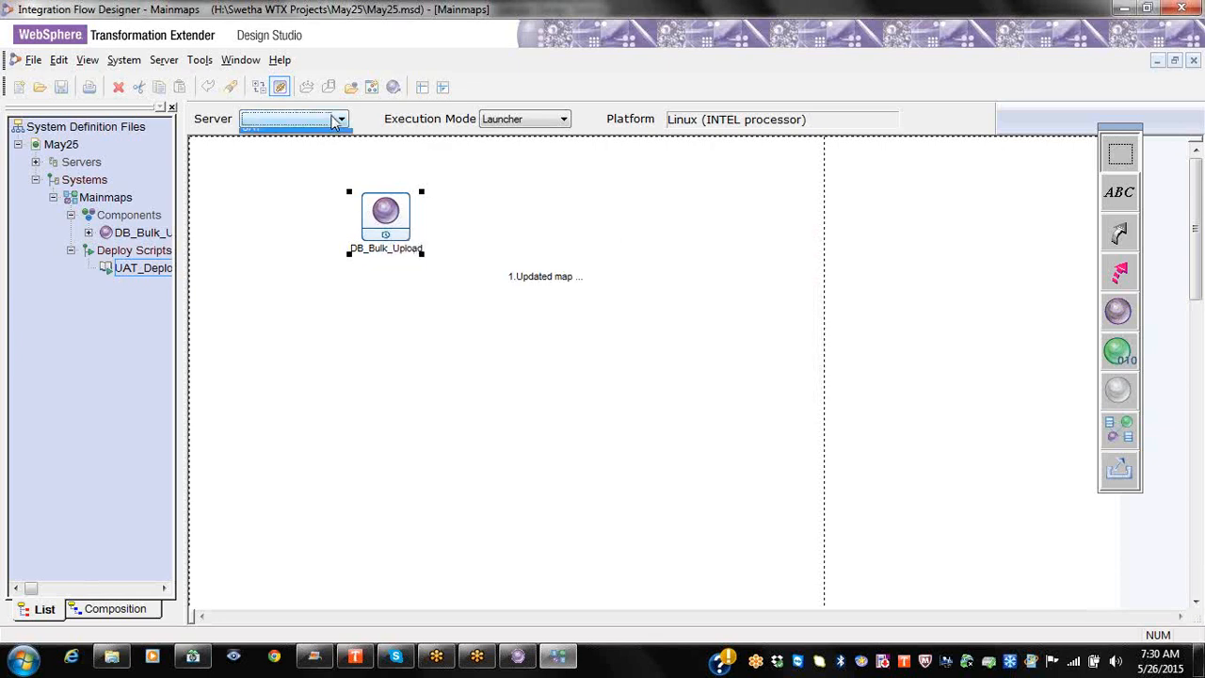
left_click(330, 147)
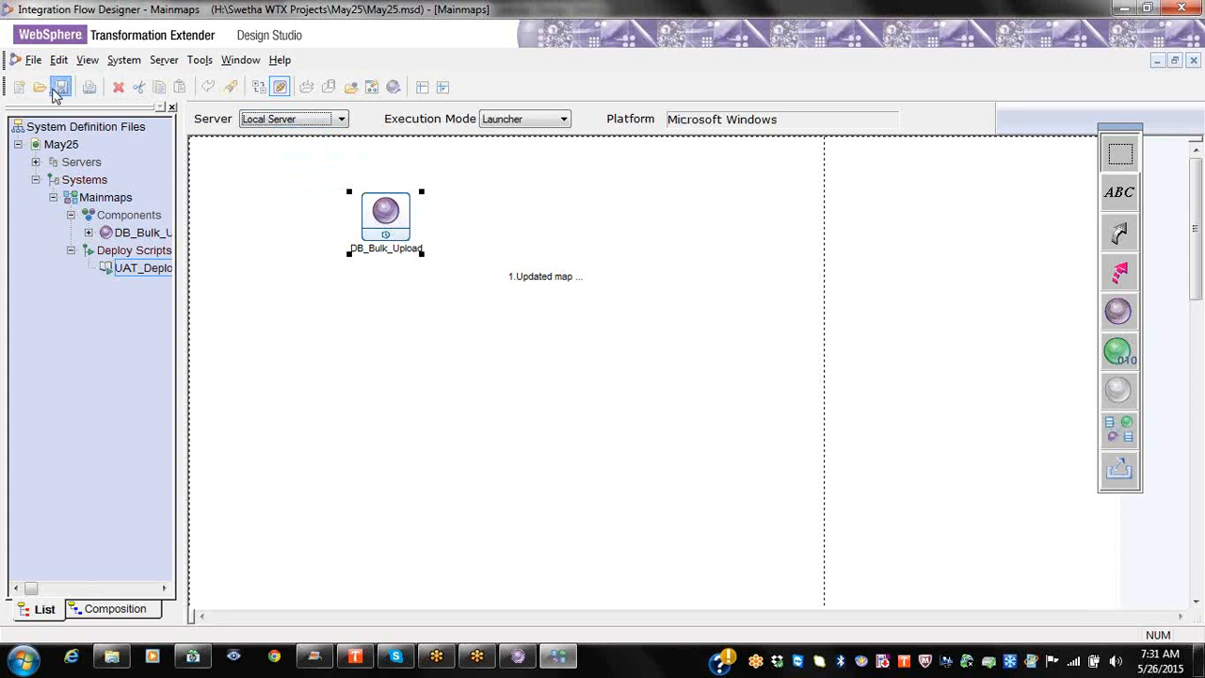
left_click(141, 269)
right_click(141, 269)
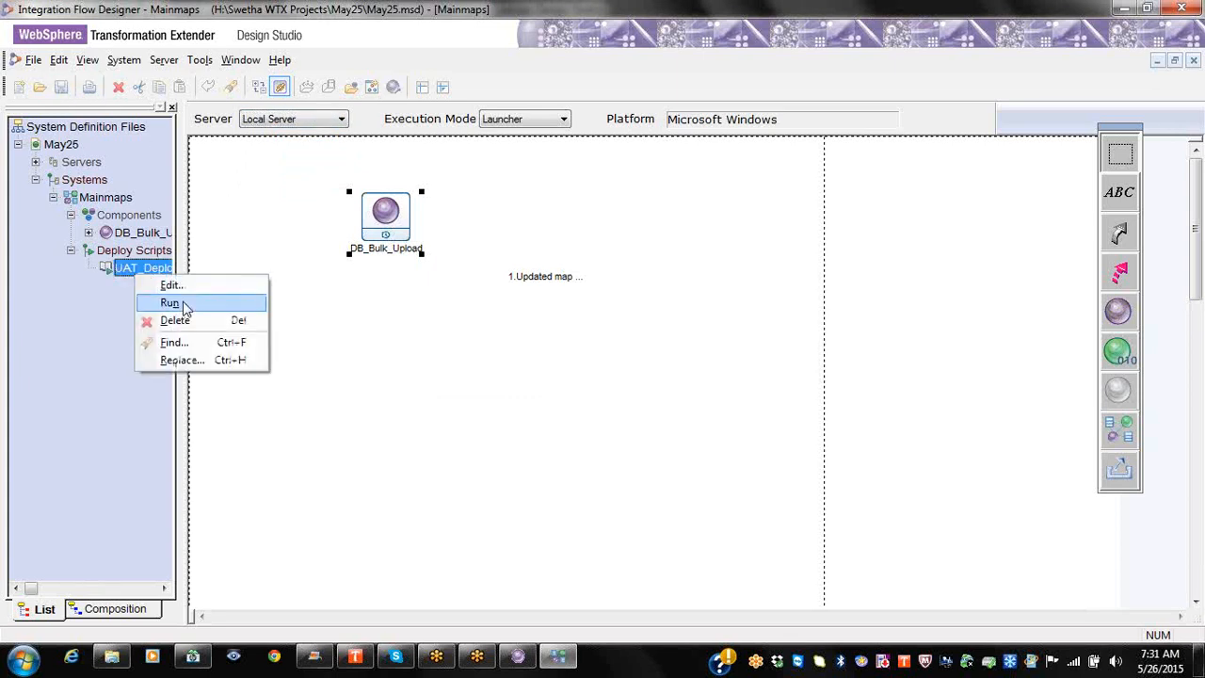
left_click(170, 303)
left_click(610, 371)
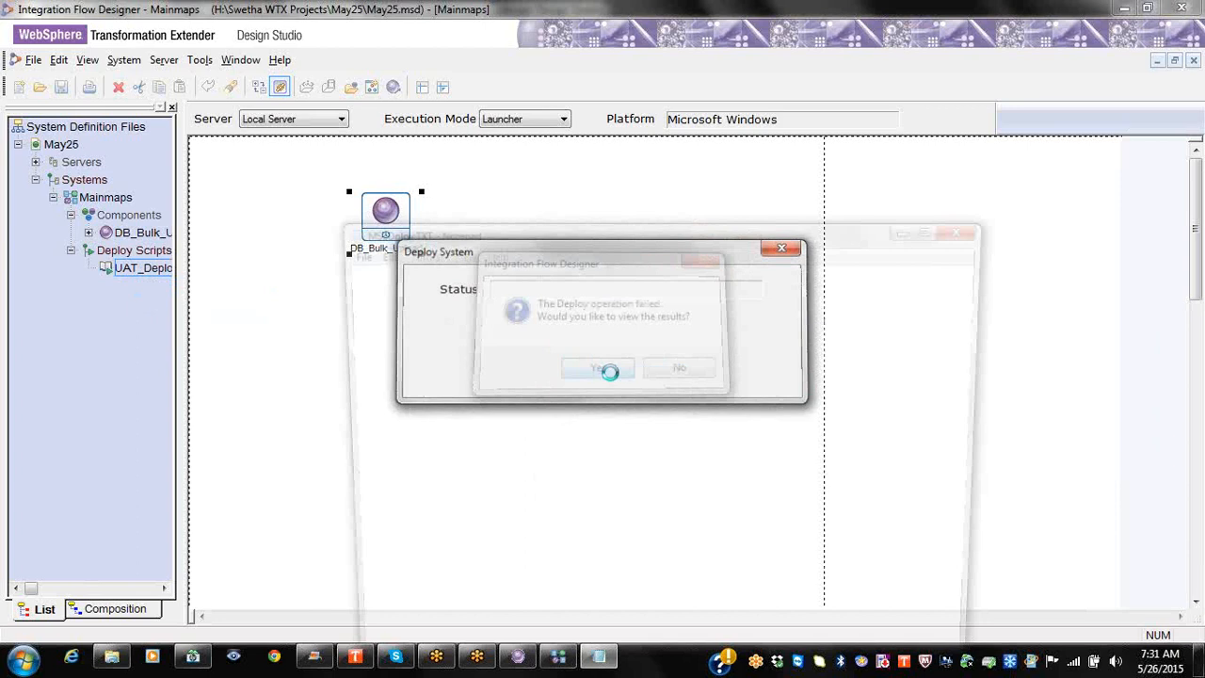
Step: Highlight the log summary: UAT_Deploy failed, maps processed, DB_Bulk_Upload built, Mainmaps launcher file generated
double_click(932, 226)
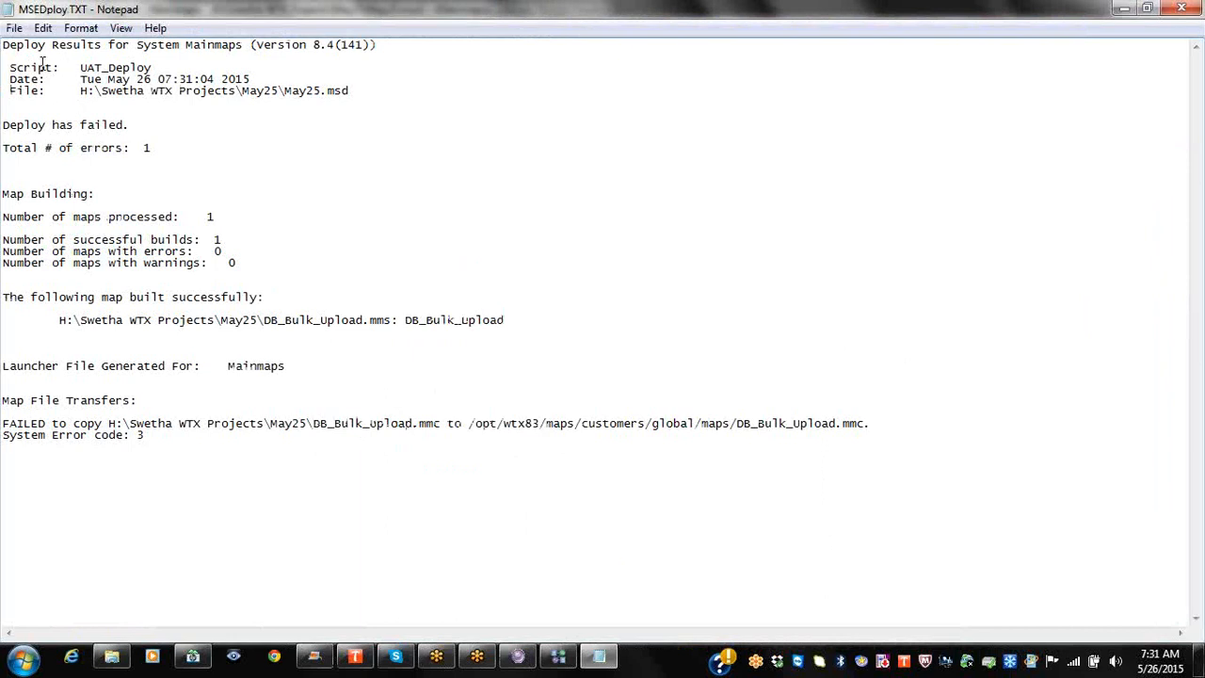
left_click_drag(82, 69, 94, 90)
double_click(147, 70)
left_click(148, 90)
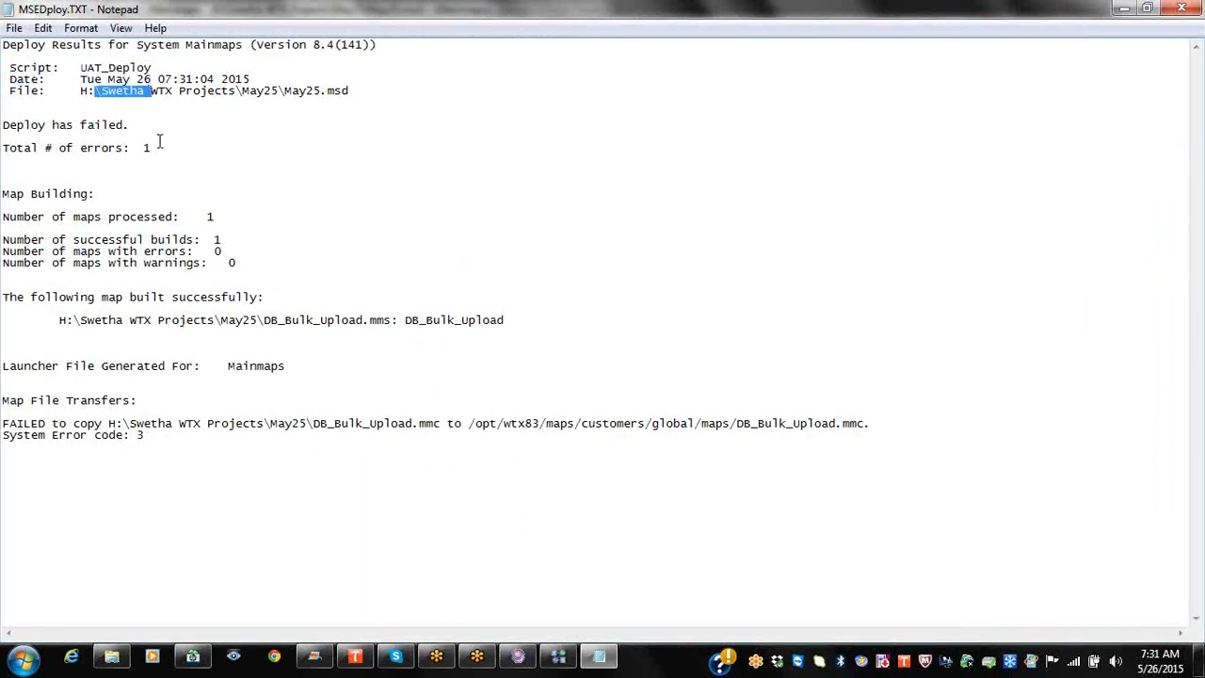
left_click_drag(168, 145, 4, 126)
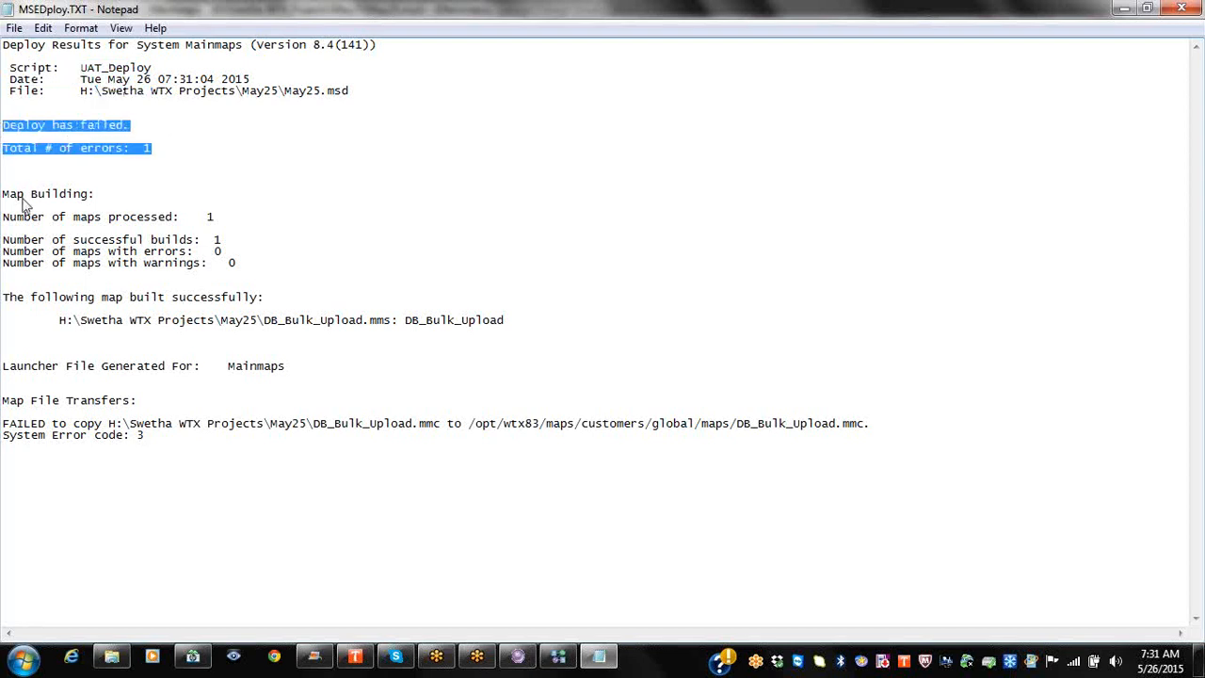
left_click_drag(3, 218, 4, 250)
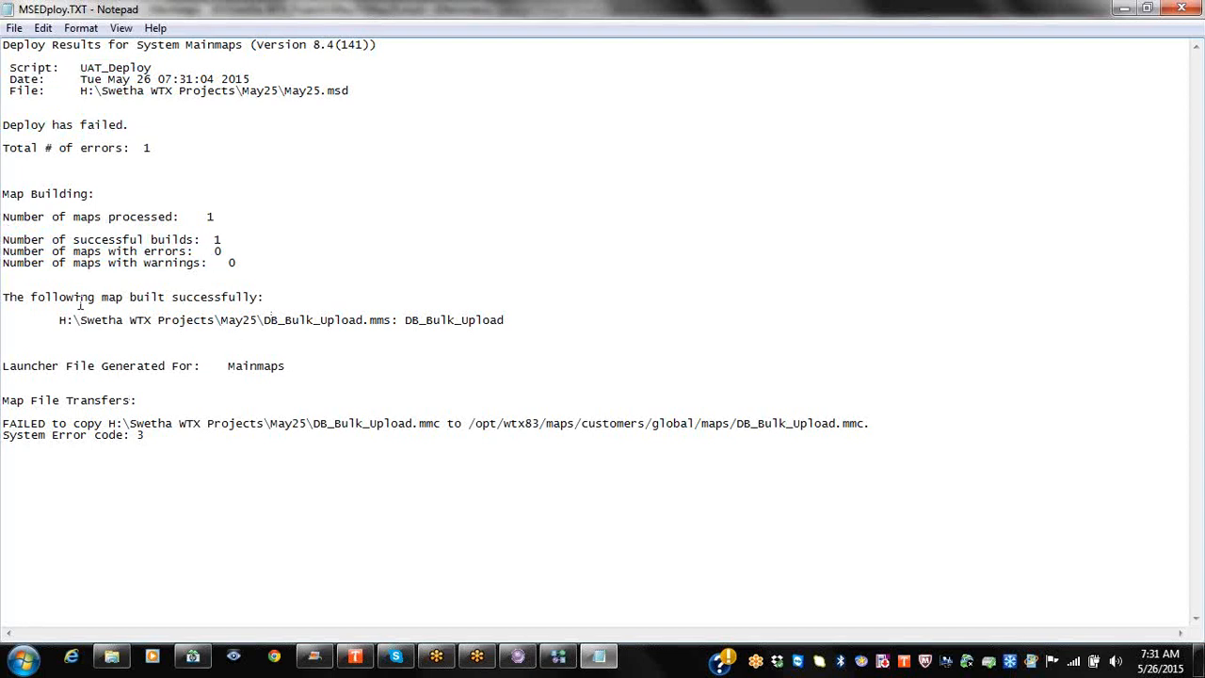
left_click_drag(36, 296, 417, 324)
double_click(432, 320)
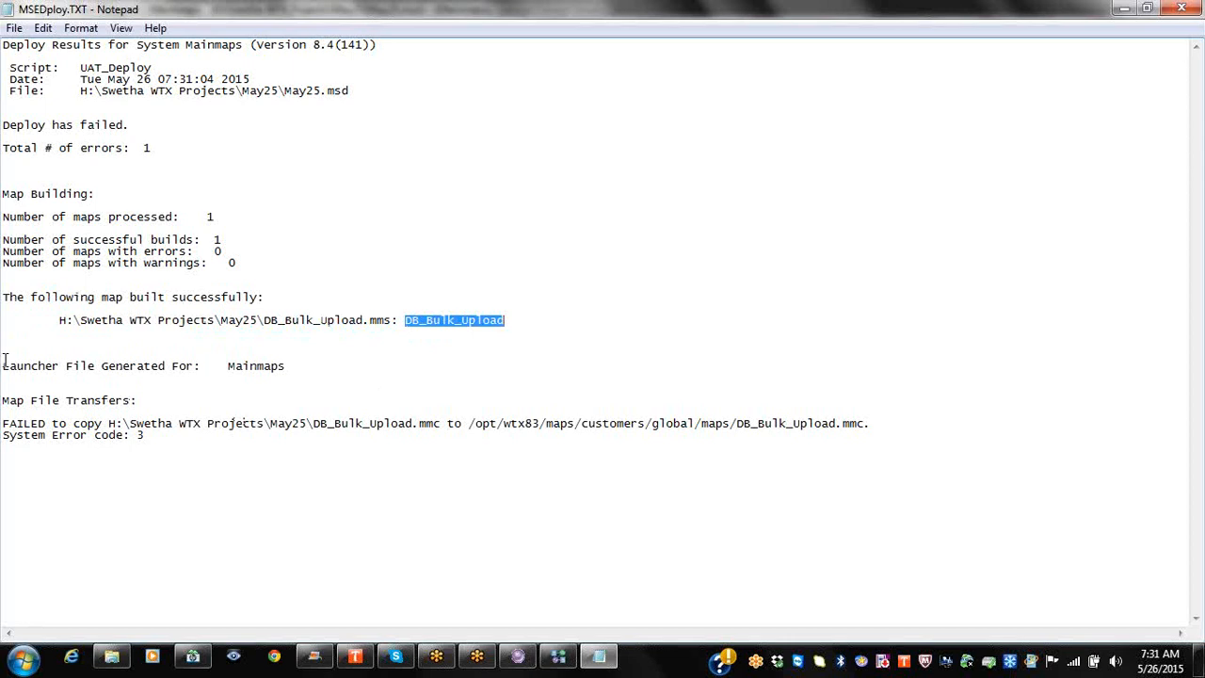
left_click_drag(5, 358, 166, 364)
left_click(311, 358)
left_click_drag(311, 358, 323, 370)
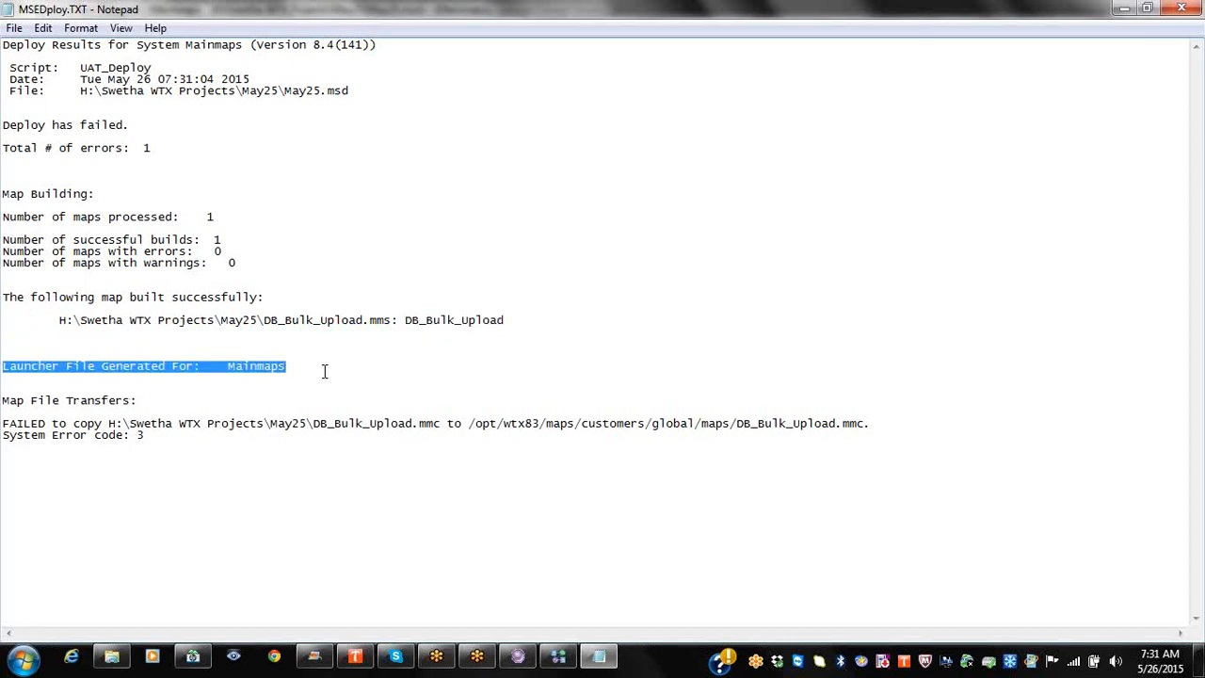
Step: Highlight the failed copy of DB_Bulk_Upload.mmc to /opt/wtx83/maps/customers/global/maps
left_click_drag(4, 423, 444, 425)
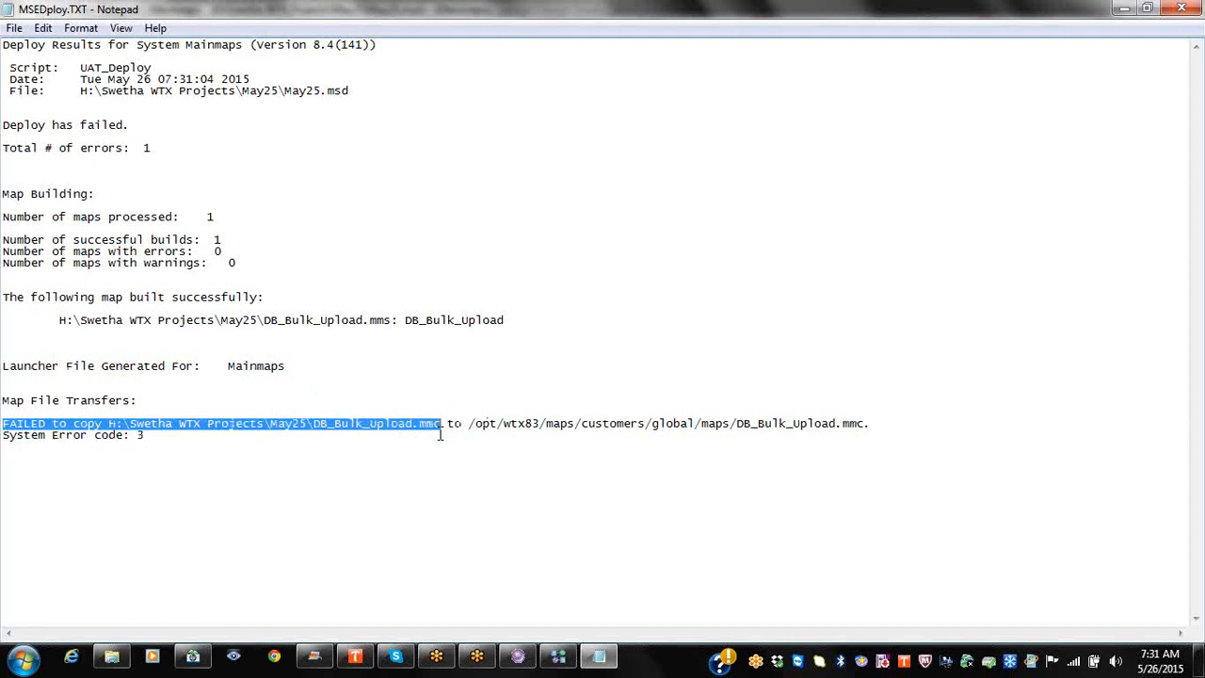
left_click(425, 430)
double_click(425, 430)
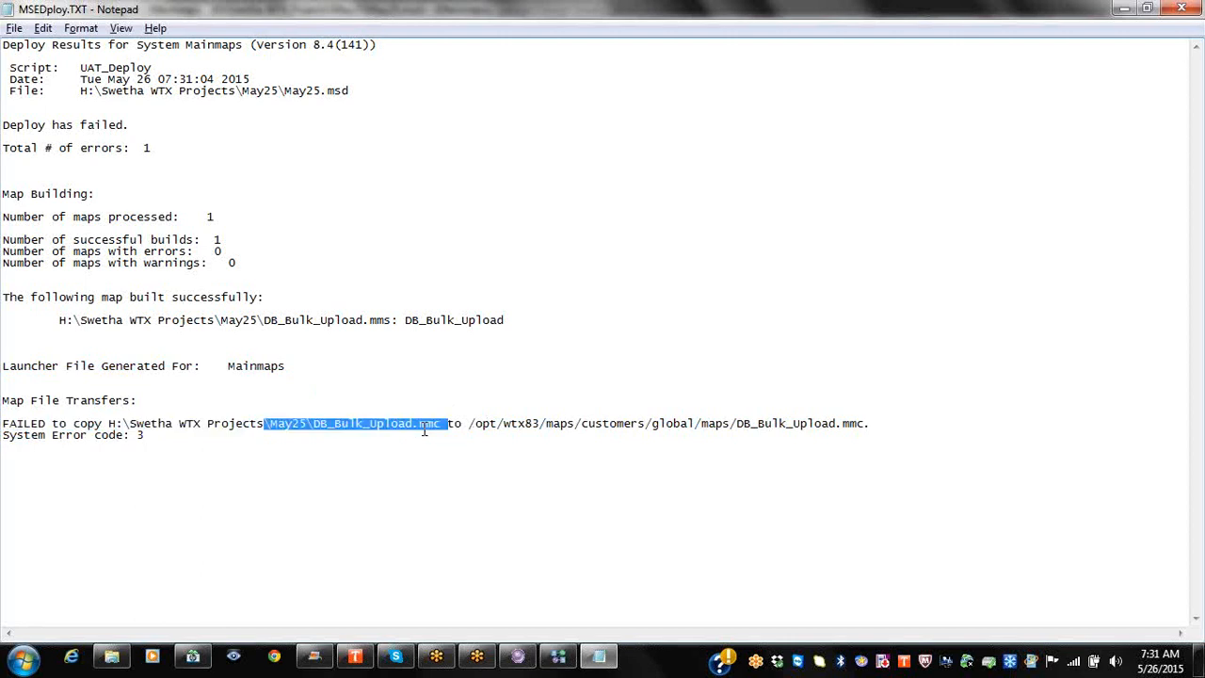
key("alt+Tab")
key("alt+Tab")
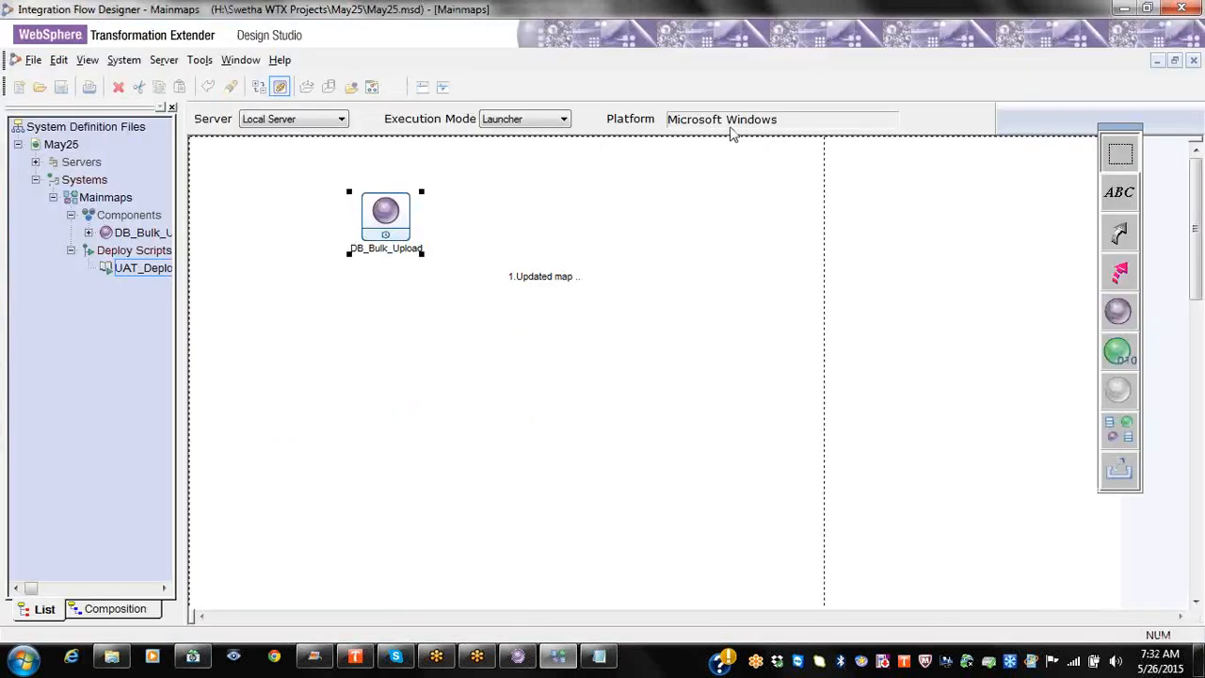
key("alt+Tab")
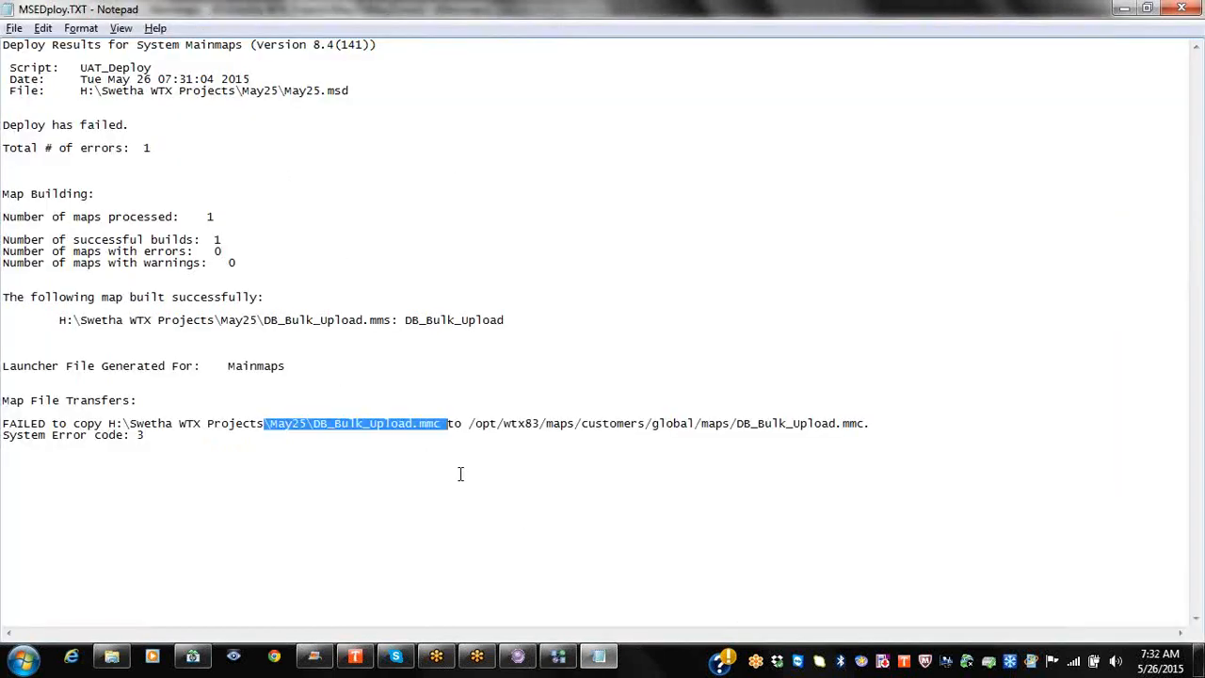
left_click(443, 421)
left_click_drag(469, 424, 732, 425)
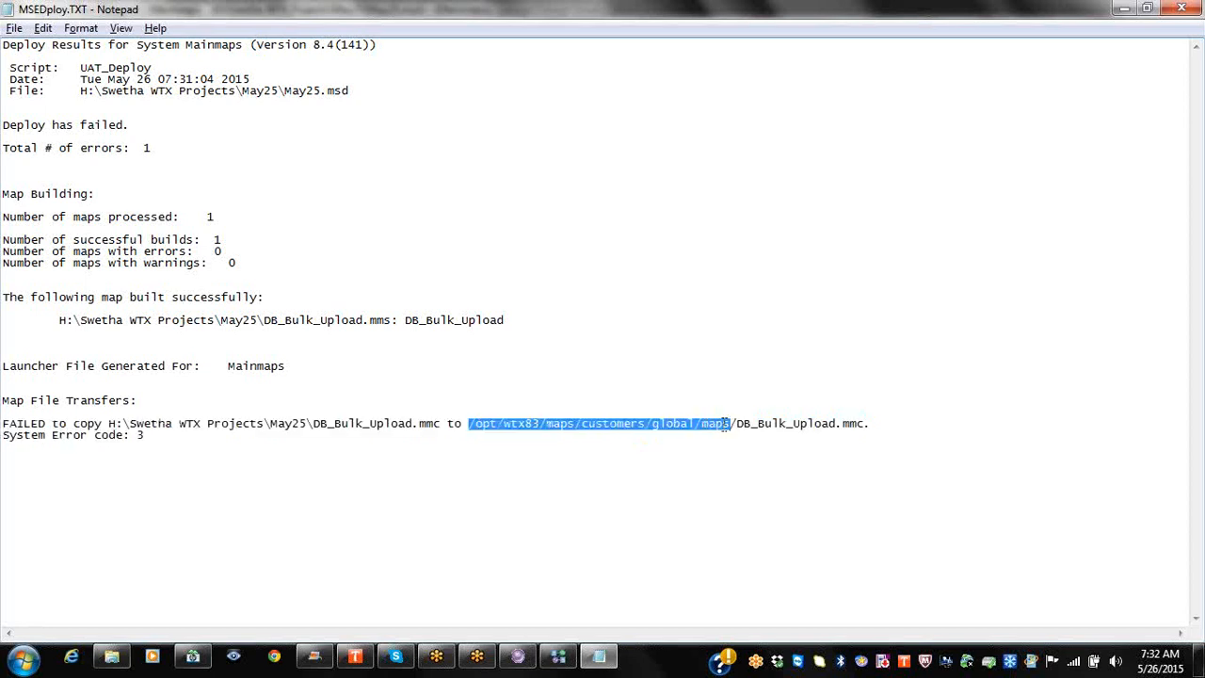
key("alt+Tab")
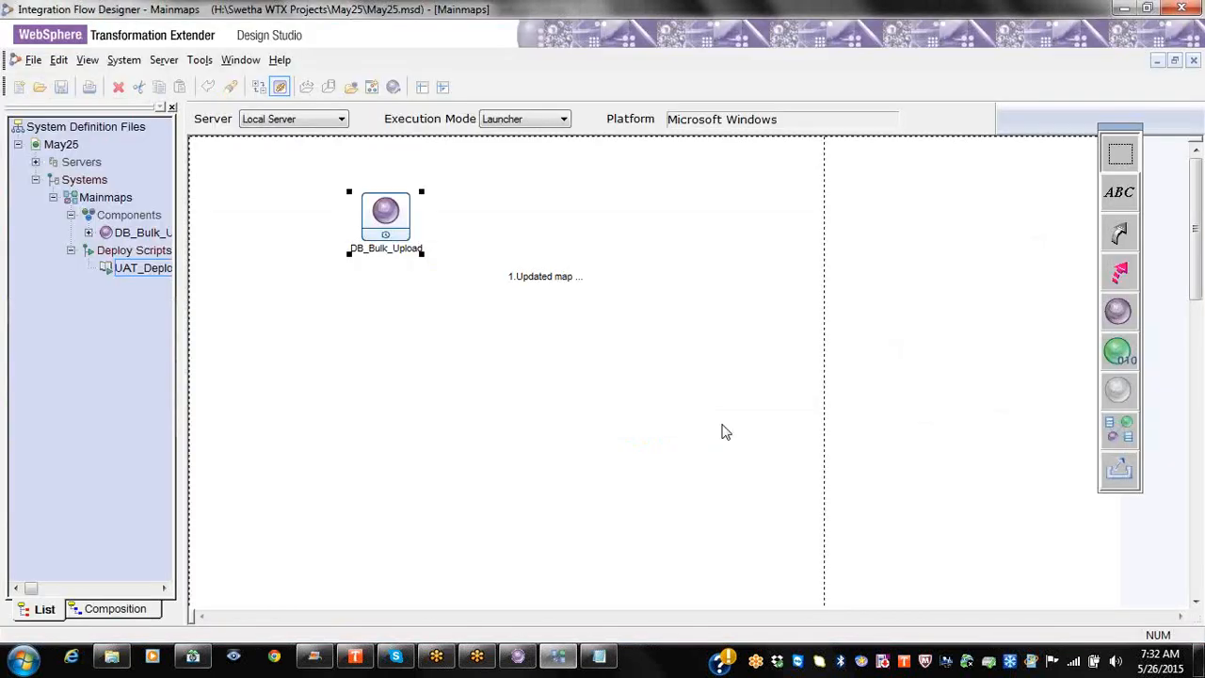
Step: Target the UAT server again and open UAT_Deploy's server map directory row
left_click(339, 120)
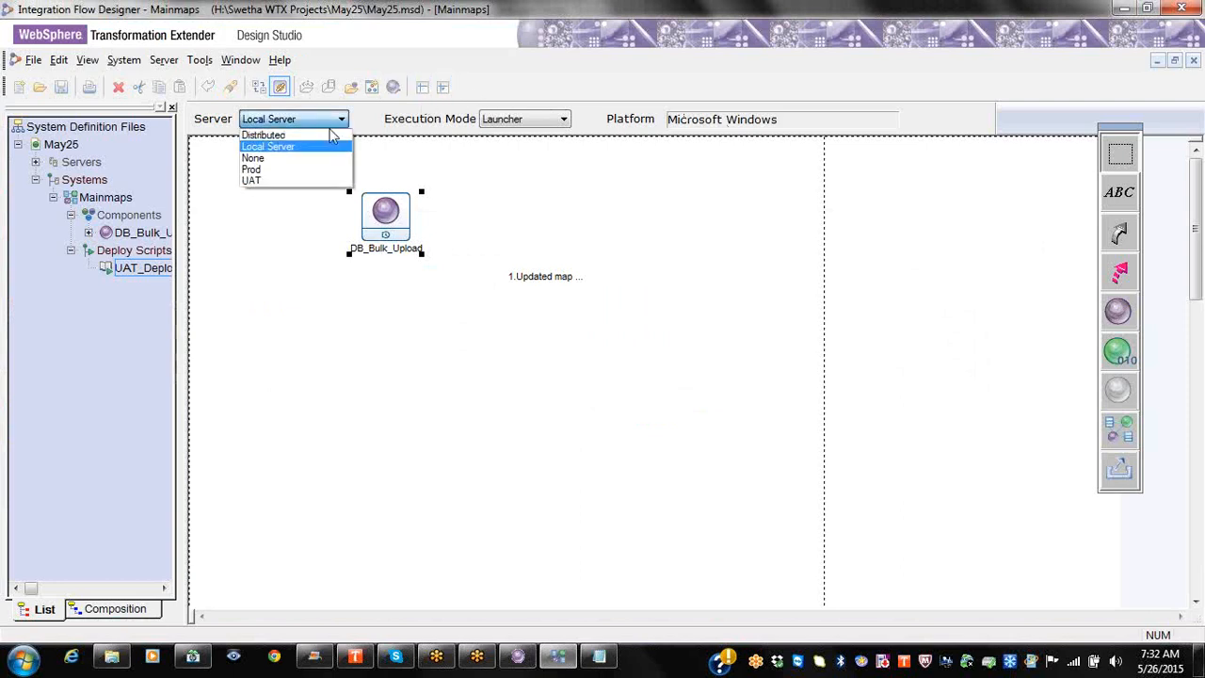
left_click(306, 180)
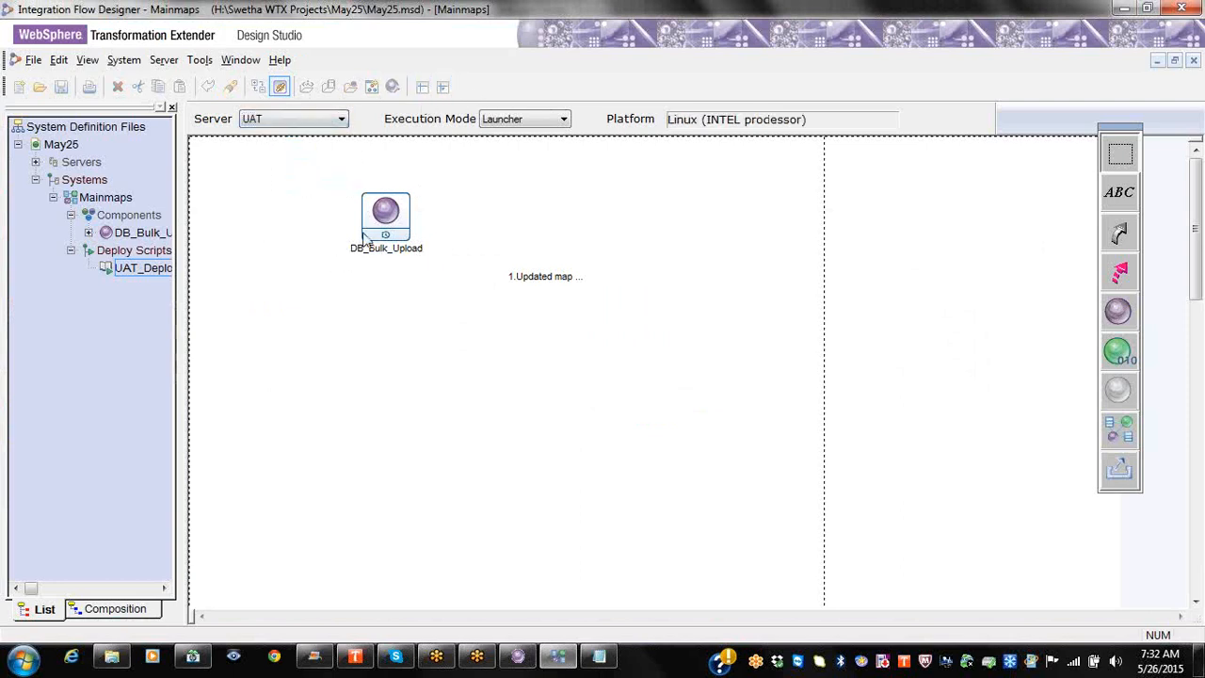
right_click(142, 273)
left_click(179, 286)
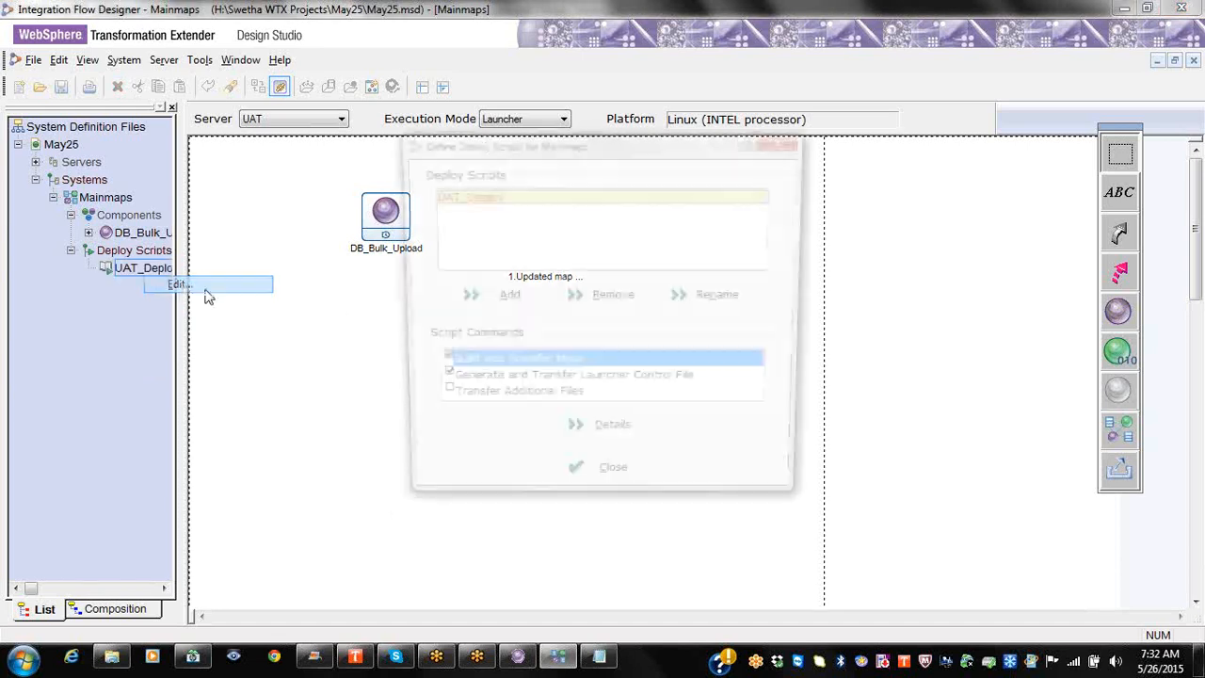
left_click(573, 438)
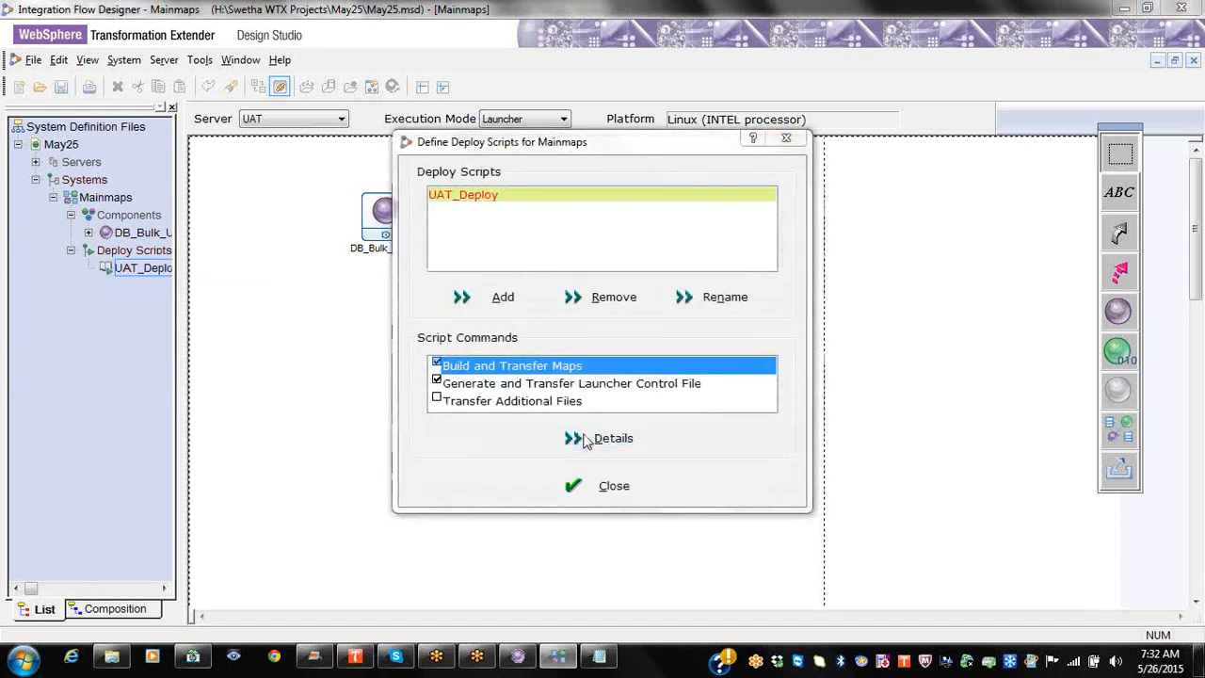
left_click(576, 217)
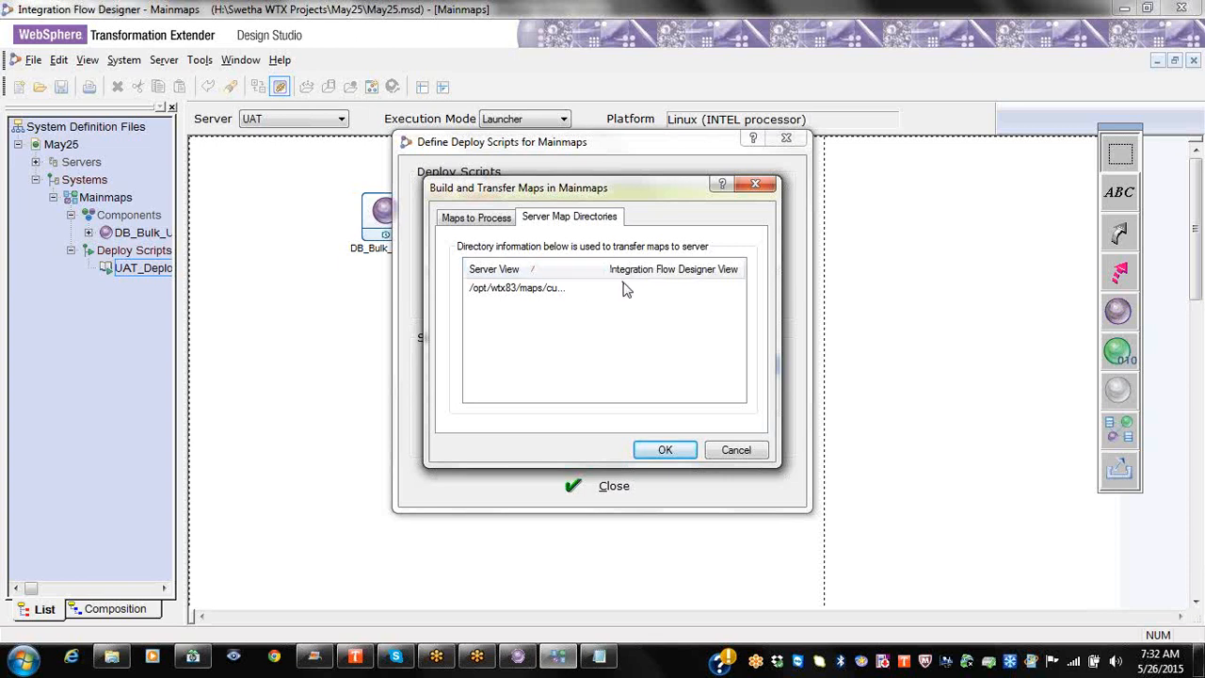
left_click(633, 292)
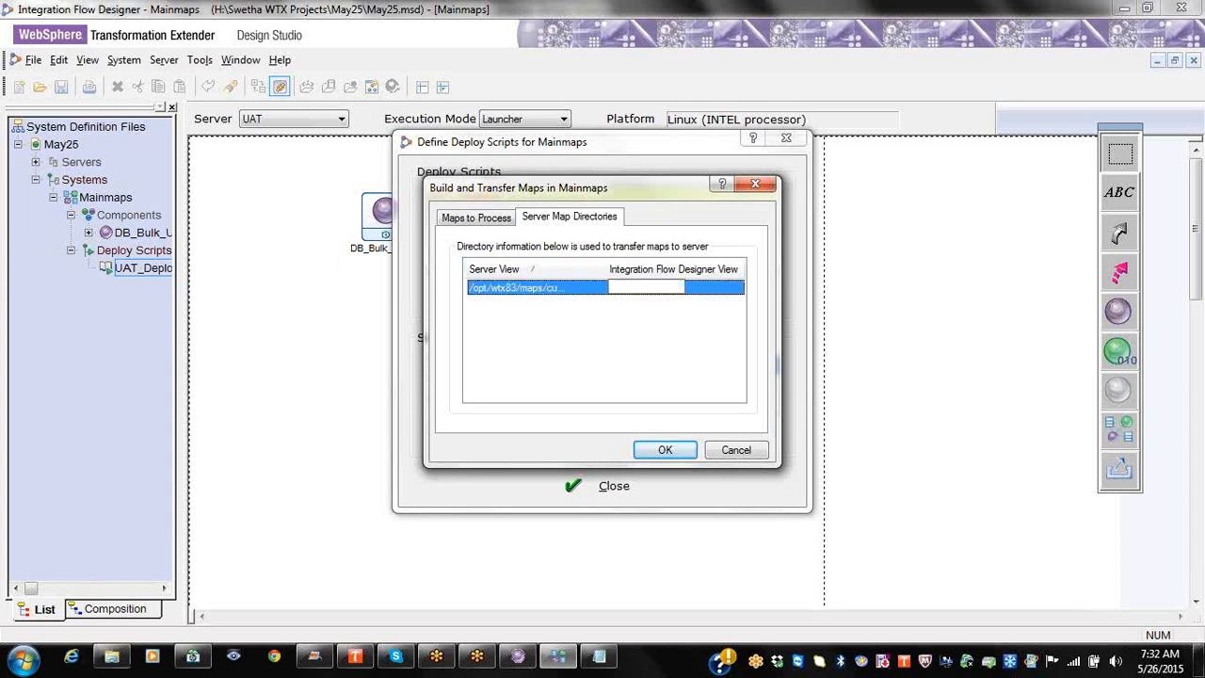
Step: Copy the May25 project folder path from Explorer
left_click(112, 658)
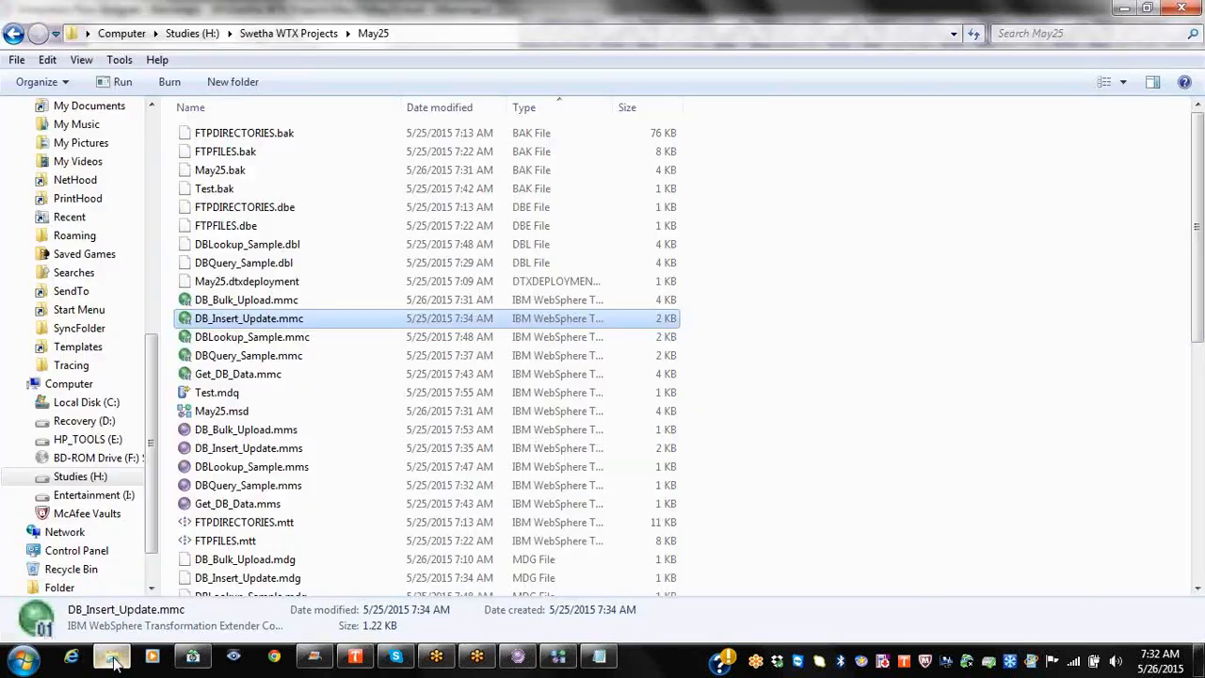
left_click(418, 30)
key("ctrl+c")
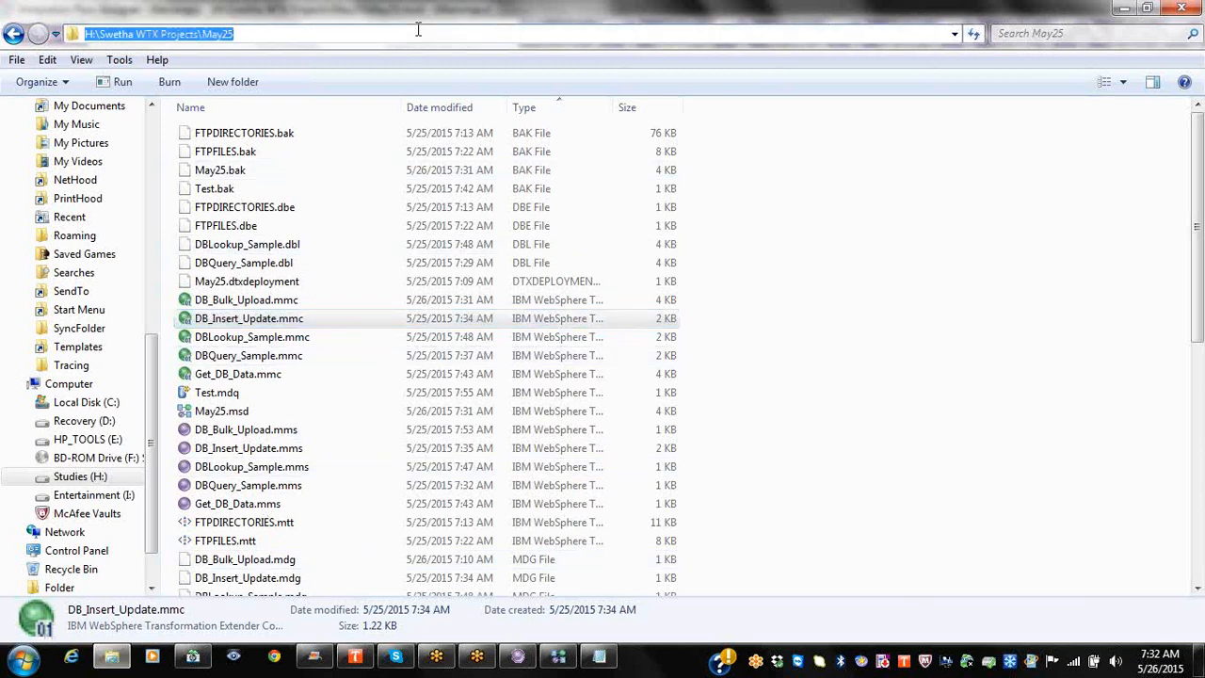
key("alt+Tab")
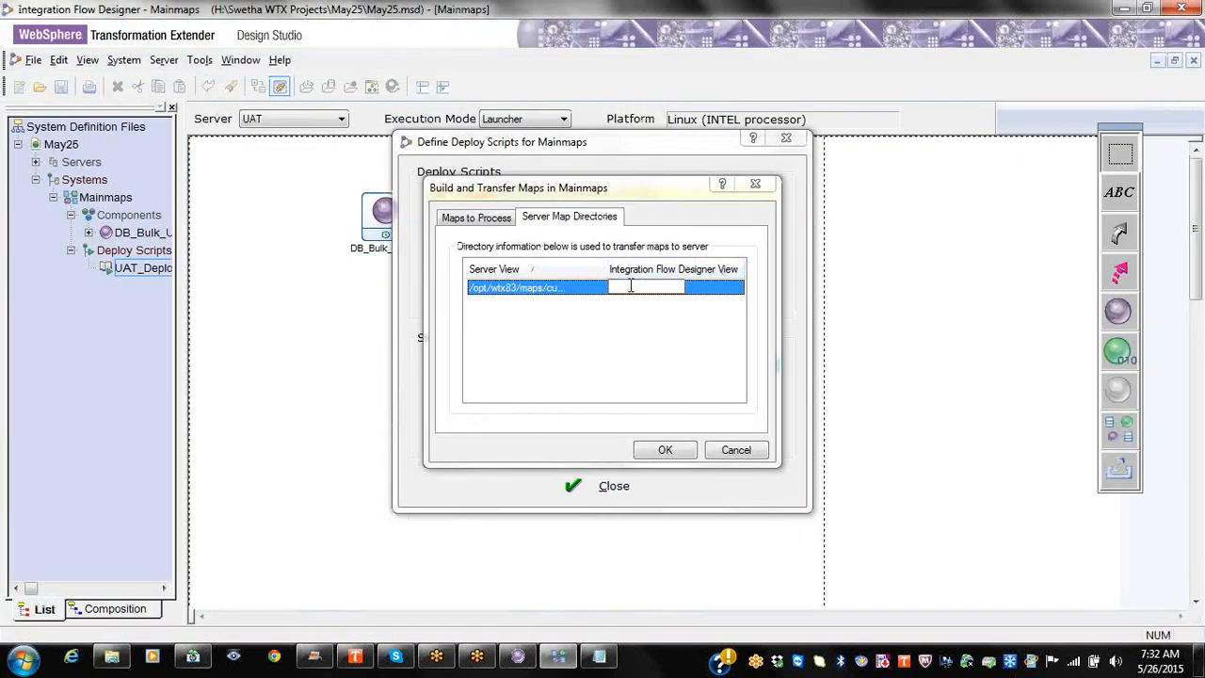
Step: Paste the May25 folder path into the Integration Flow Designer View cell, confirm, and save
left_click(631, 286)
key("ctrl+v")
left_click(631, 294)
left_click(655, 284)
key("ctrl+v")
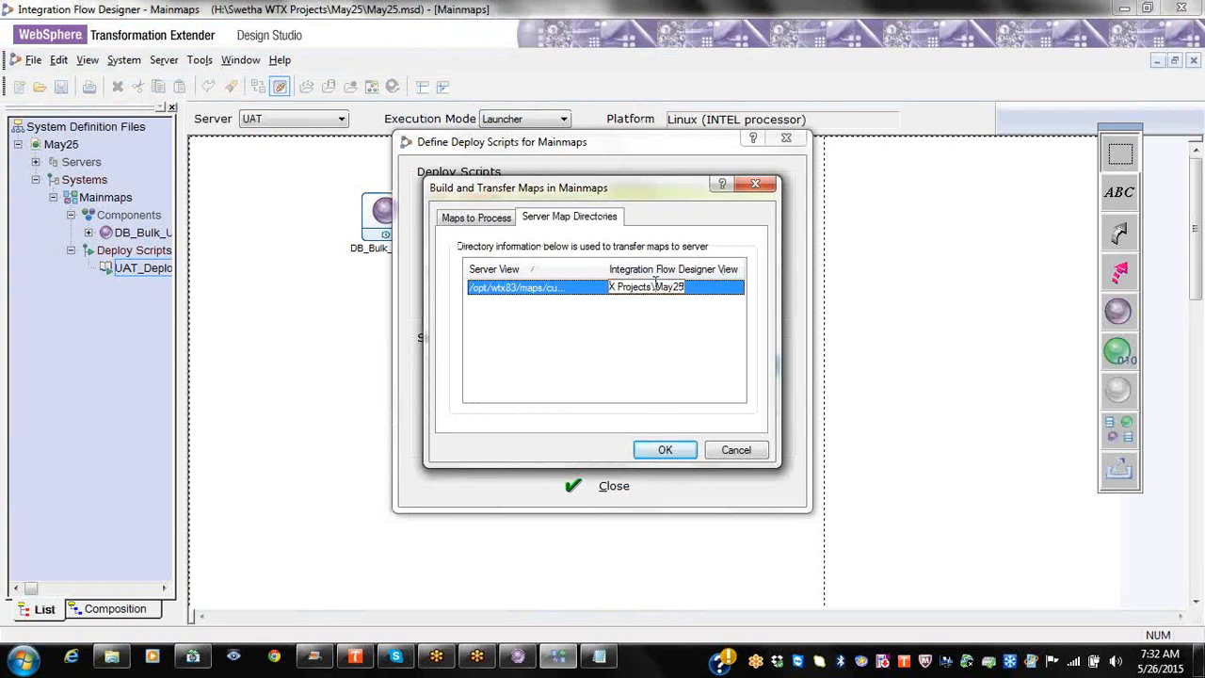
left_click(659, 450)
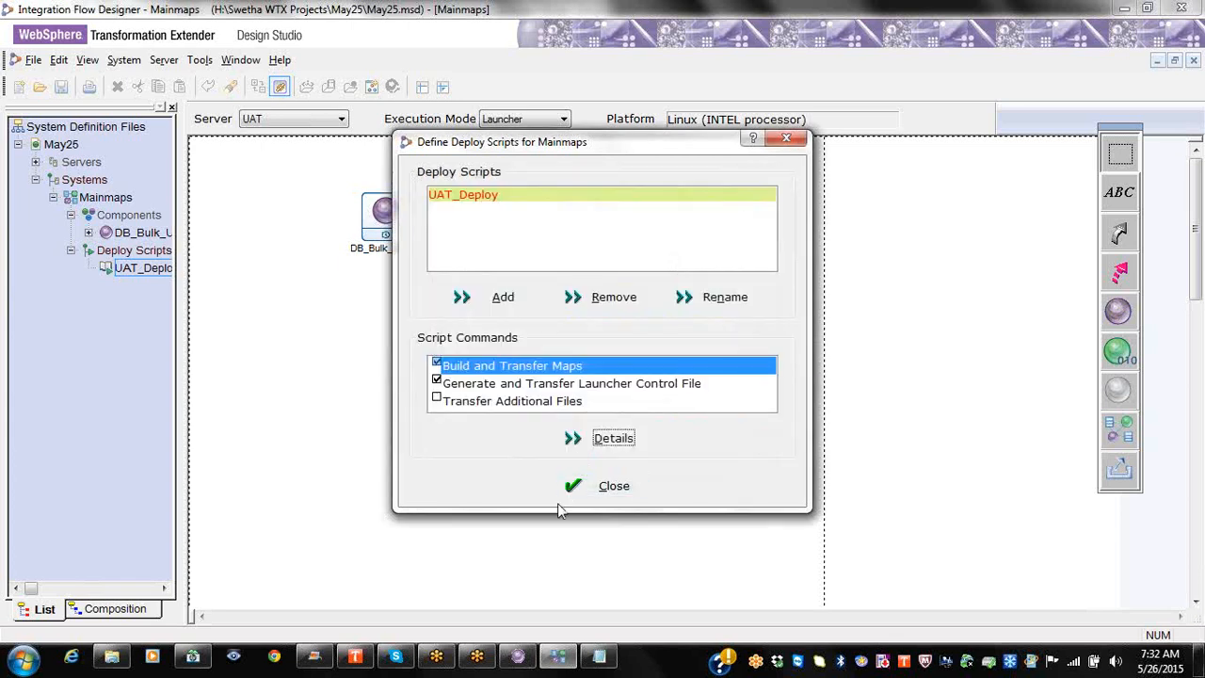
left_click(60, 88)
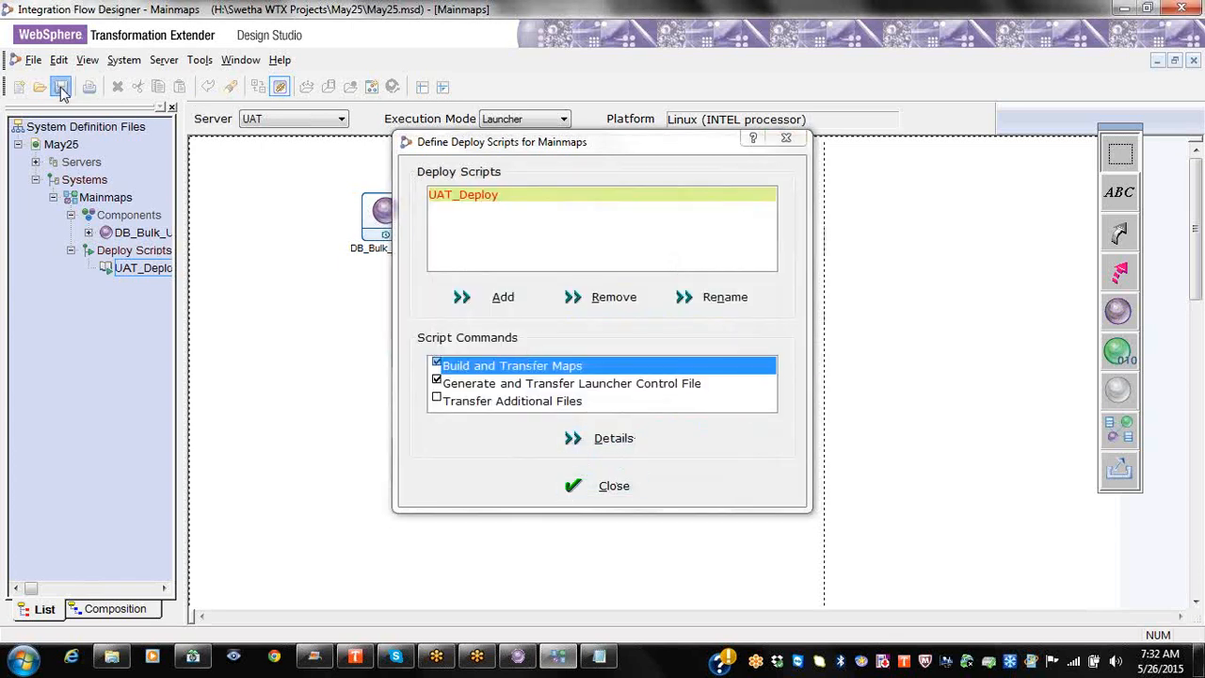
left_click(605, 486)
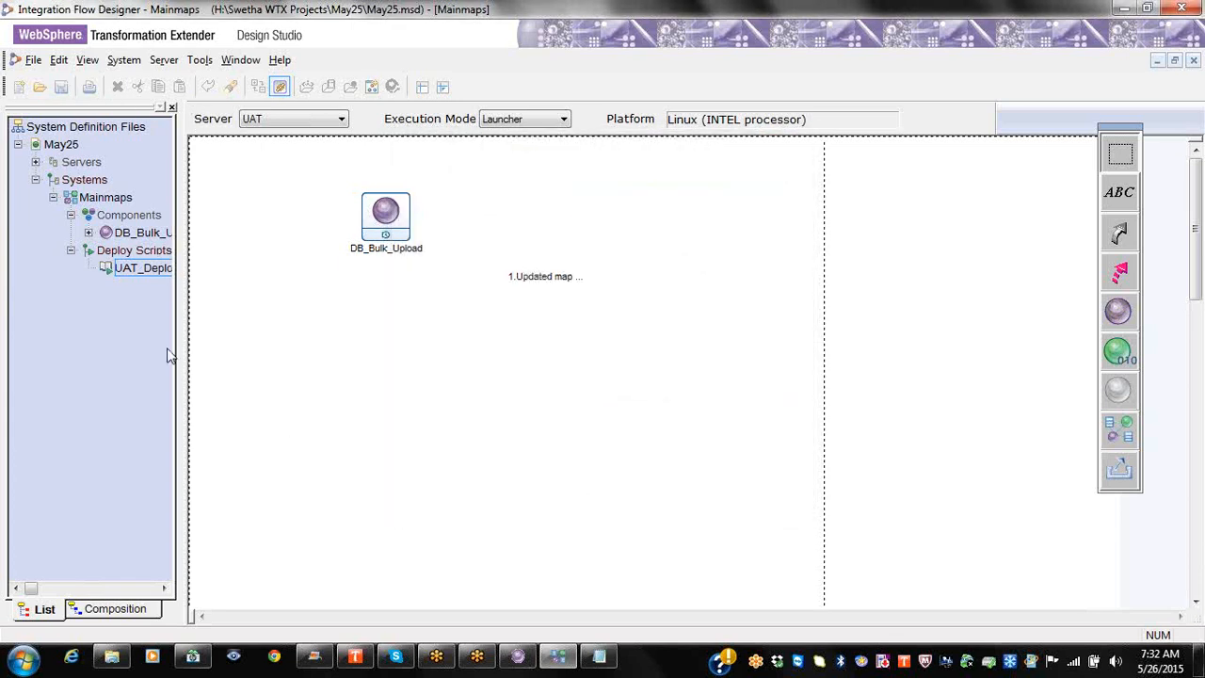
Step: Reopen UAT_Deploy's server map directories to verify the May25 path pairing
right_click(156, 268)
left_click(193, 280)
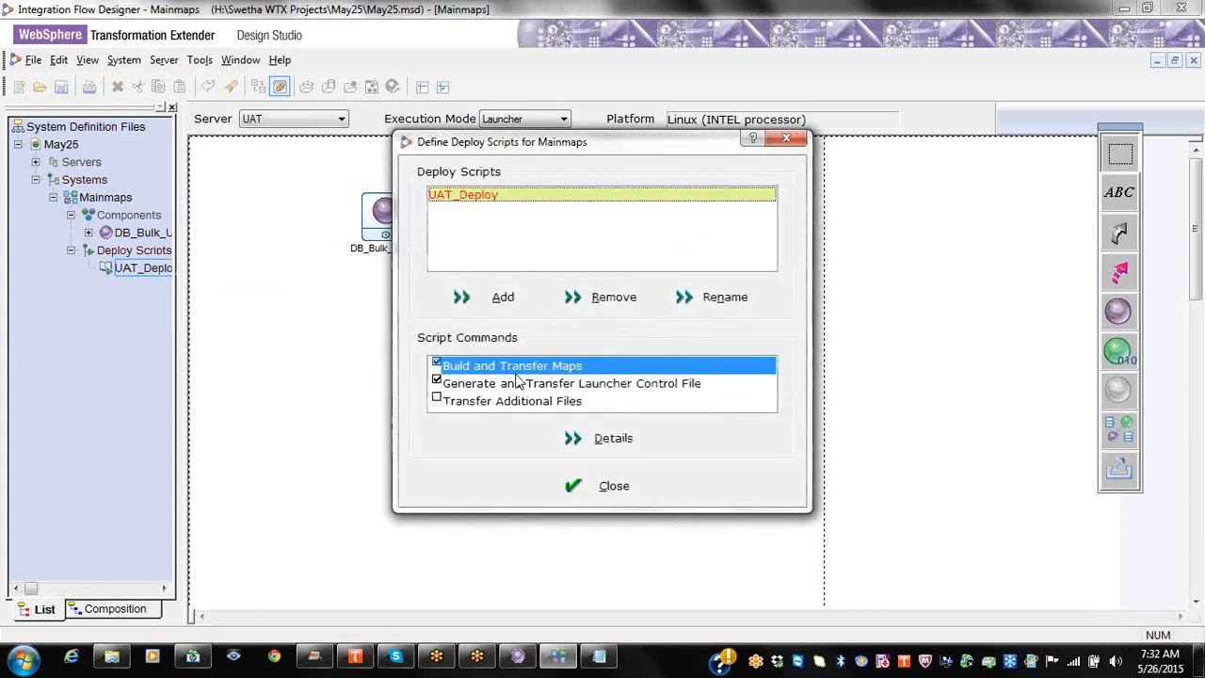
left_click(584, 437)
left_click(569, 218)
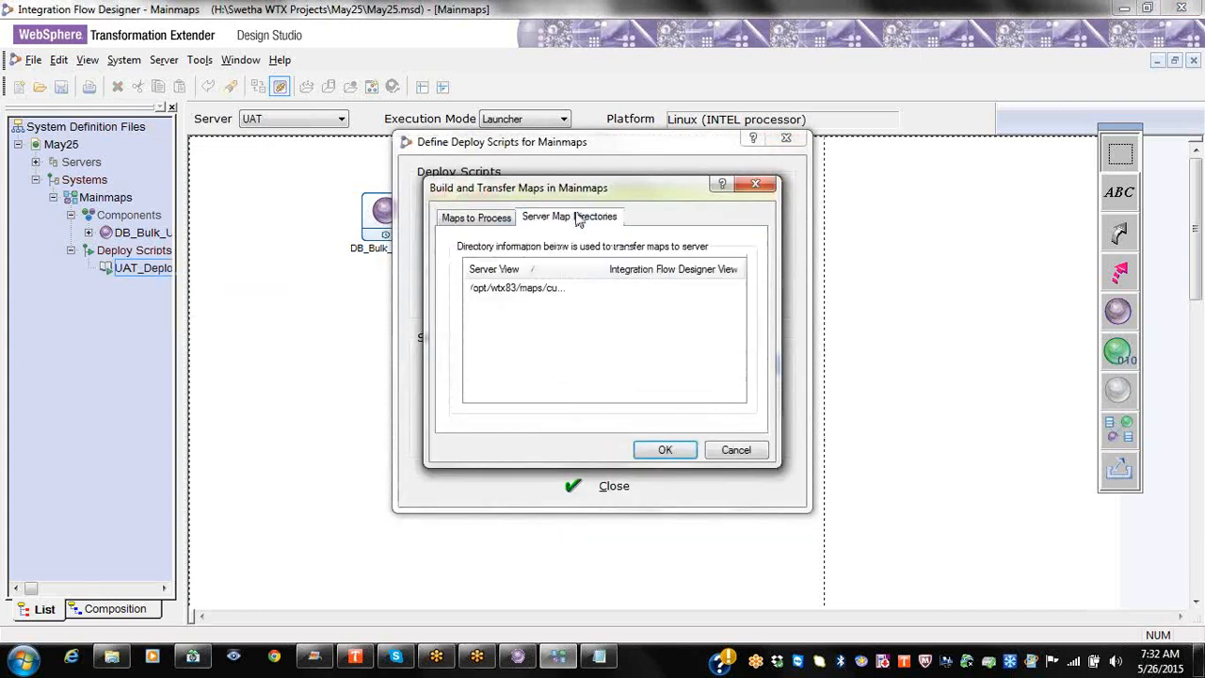
left_click(631, 287)
left_click(632, 287)
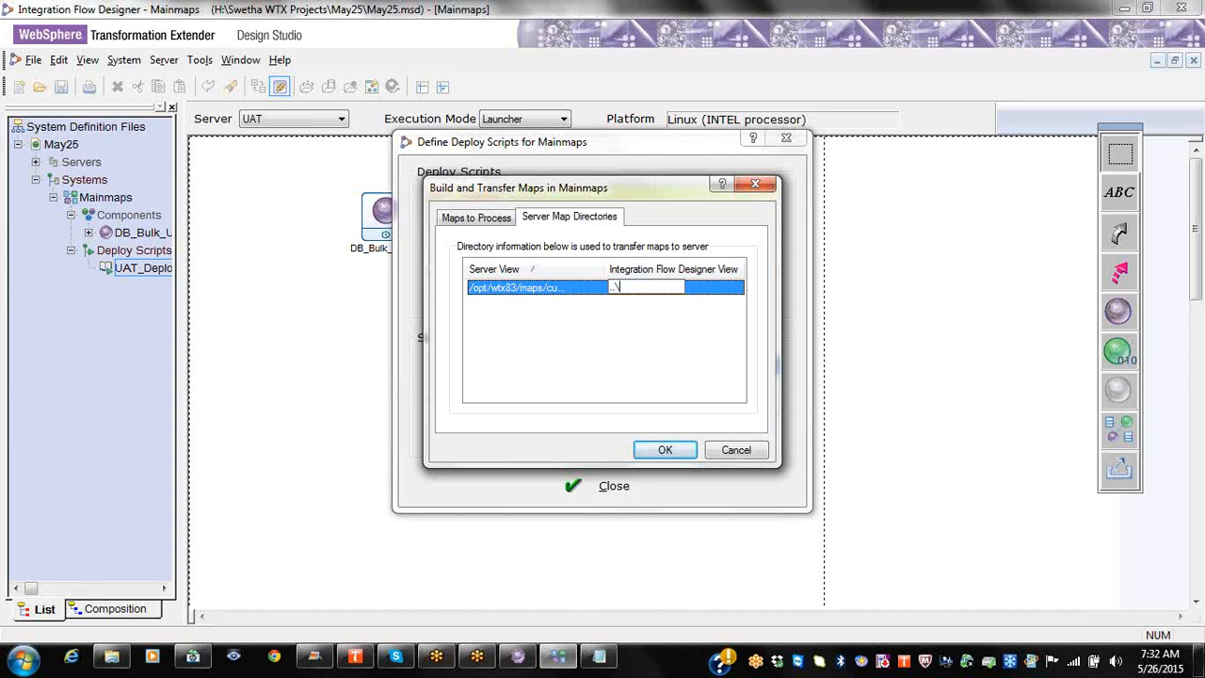
left_click(659, 450)
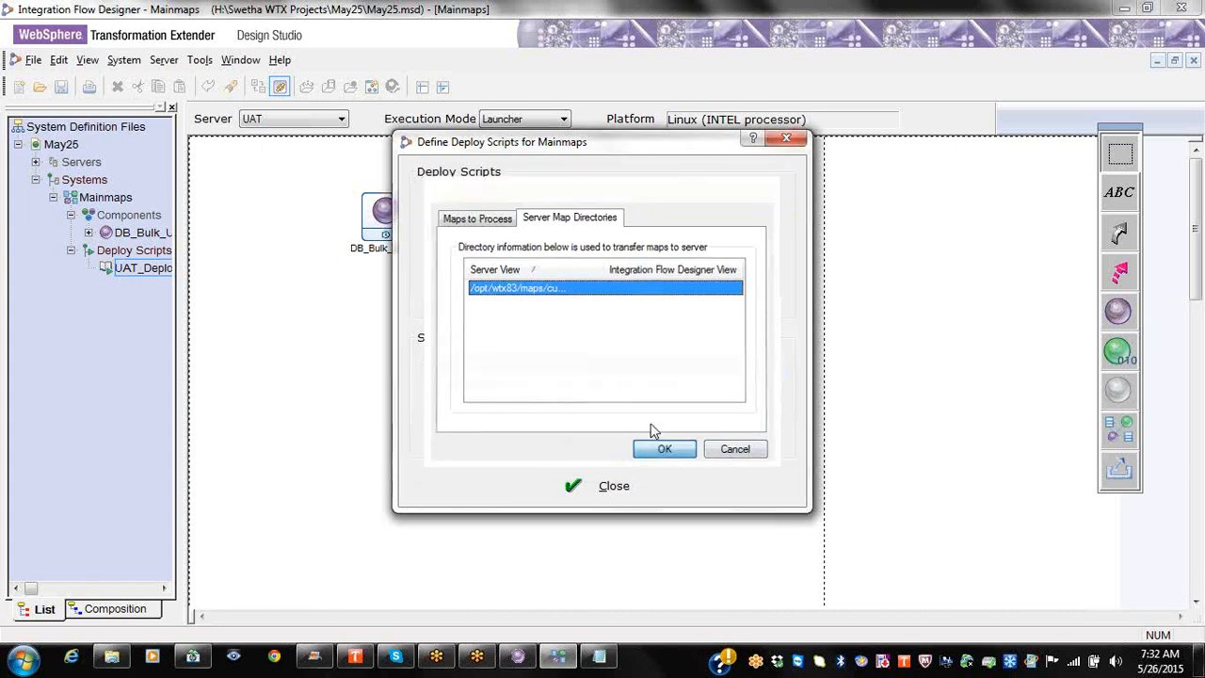
left_click(589, 485)
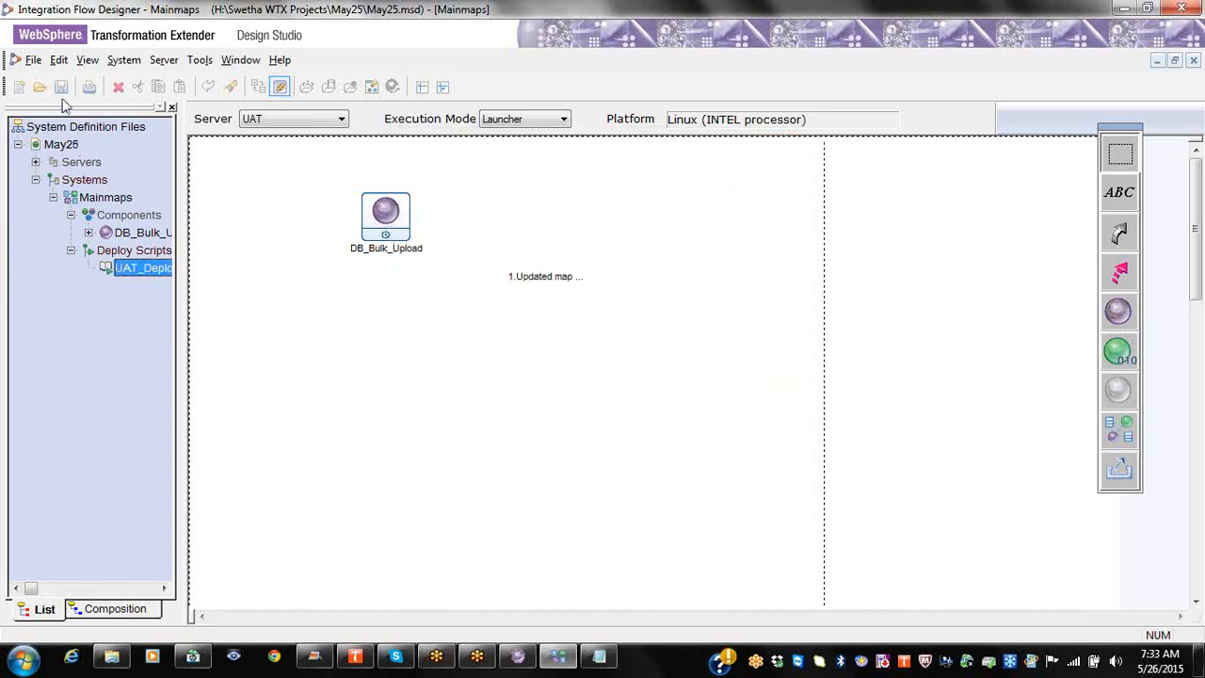
Step: Save the system definition and briefly reopen the UAT_Deploy script before closing it
left_click(62, 93)
right_click(148, 266)
left_click(185, 272)
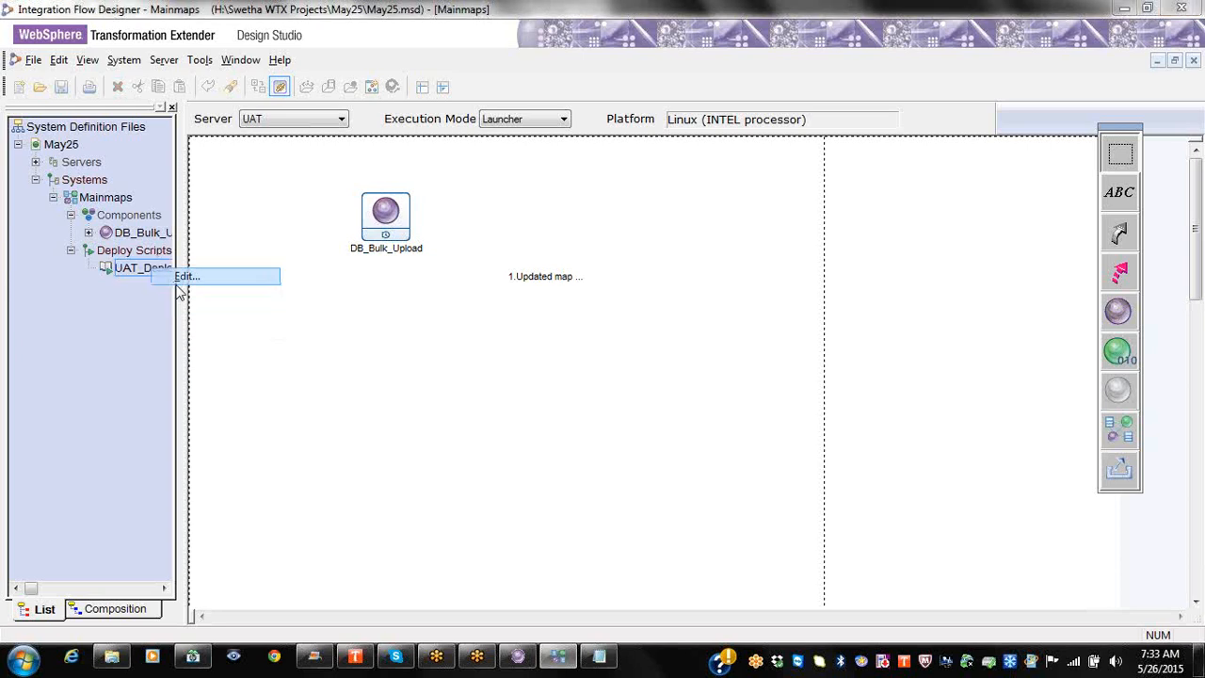
left_click(593, 490)
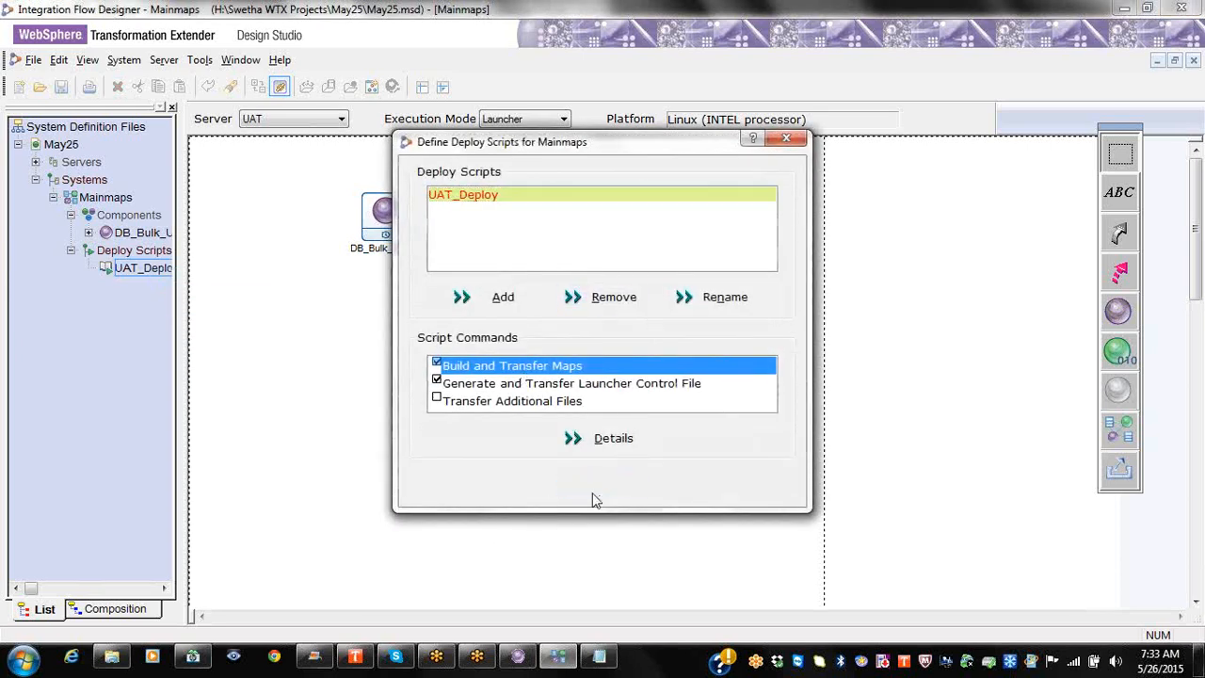
Step: Start running the UAT_Deploy script, then cancel the deployment
right_click(148, 271)
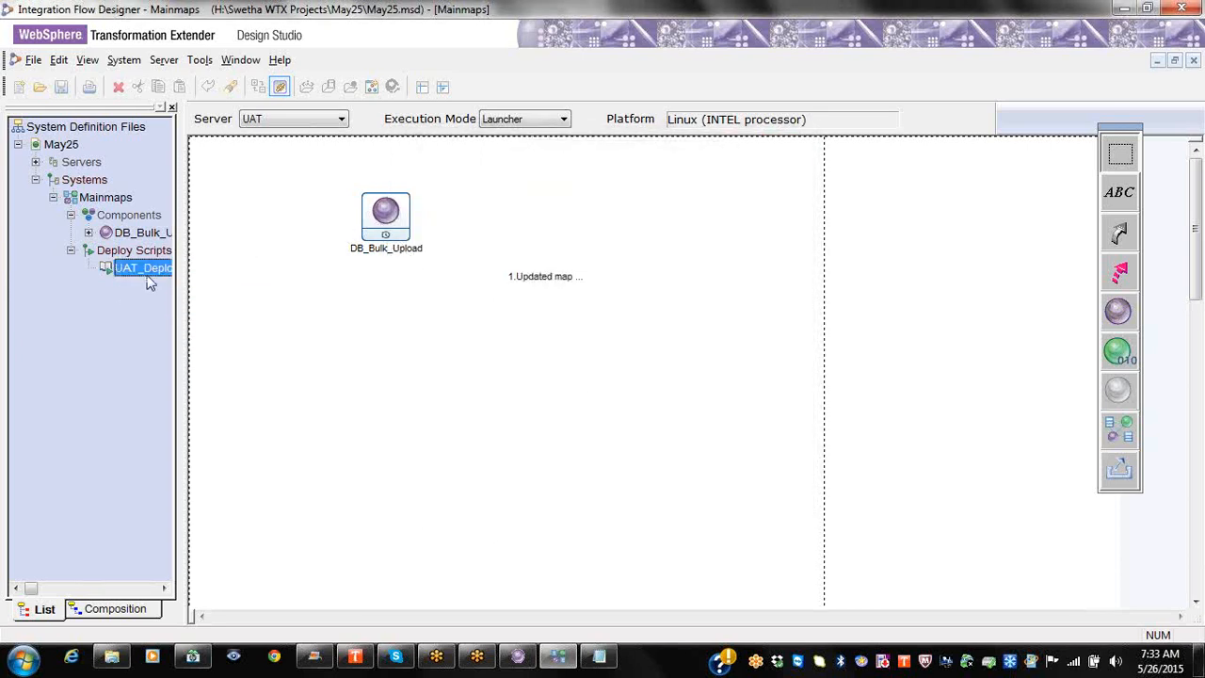
left_click(181, 303)
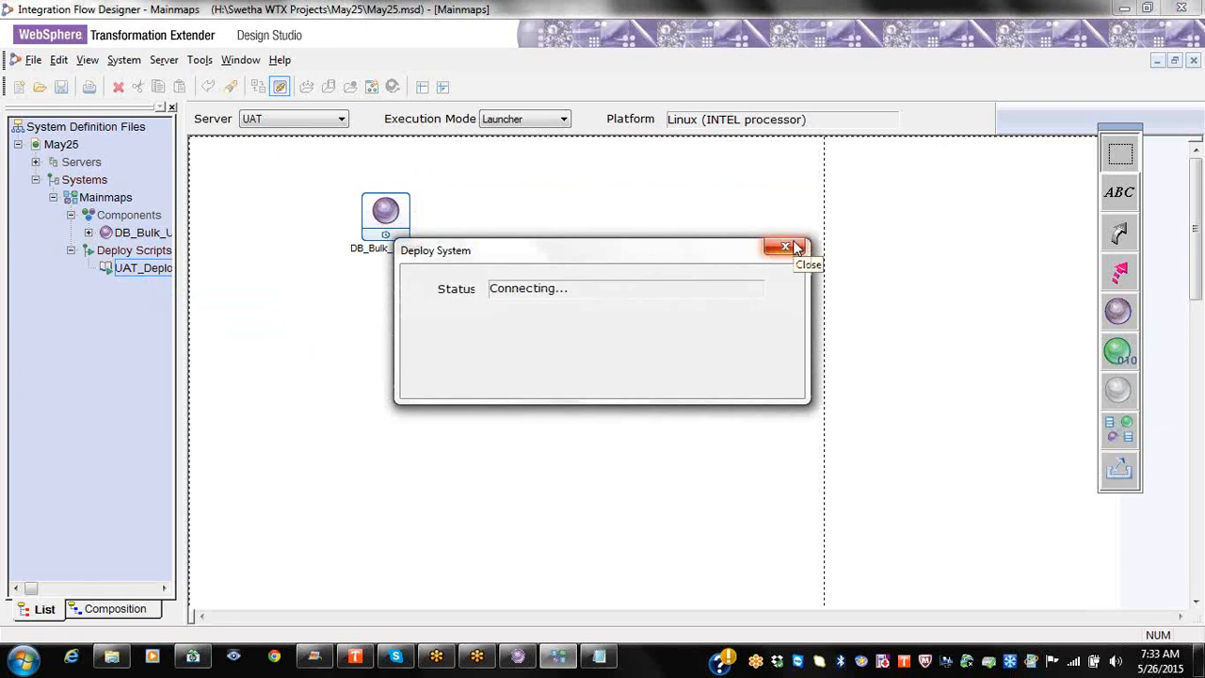
left_click(797, 247)
left_click(576, 363)
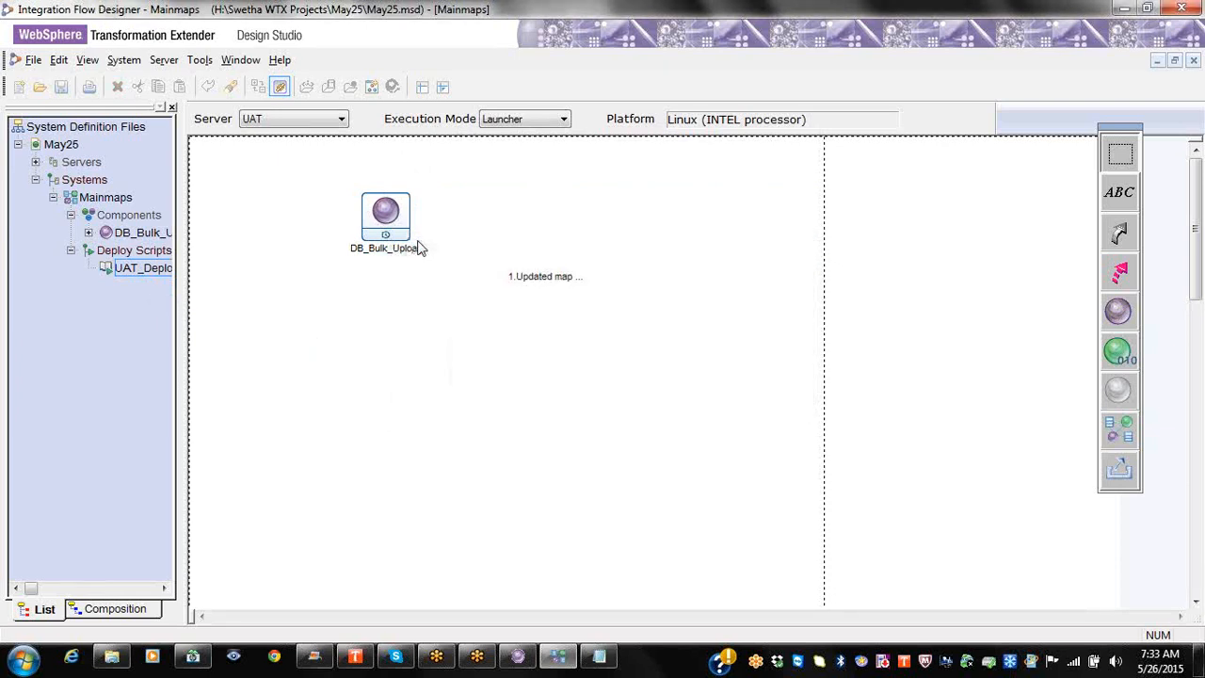
Step: Build the DB_Bulk_Upload map and review the results showing 1 map built with 0 errors
right_click(399, 237)
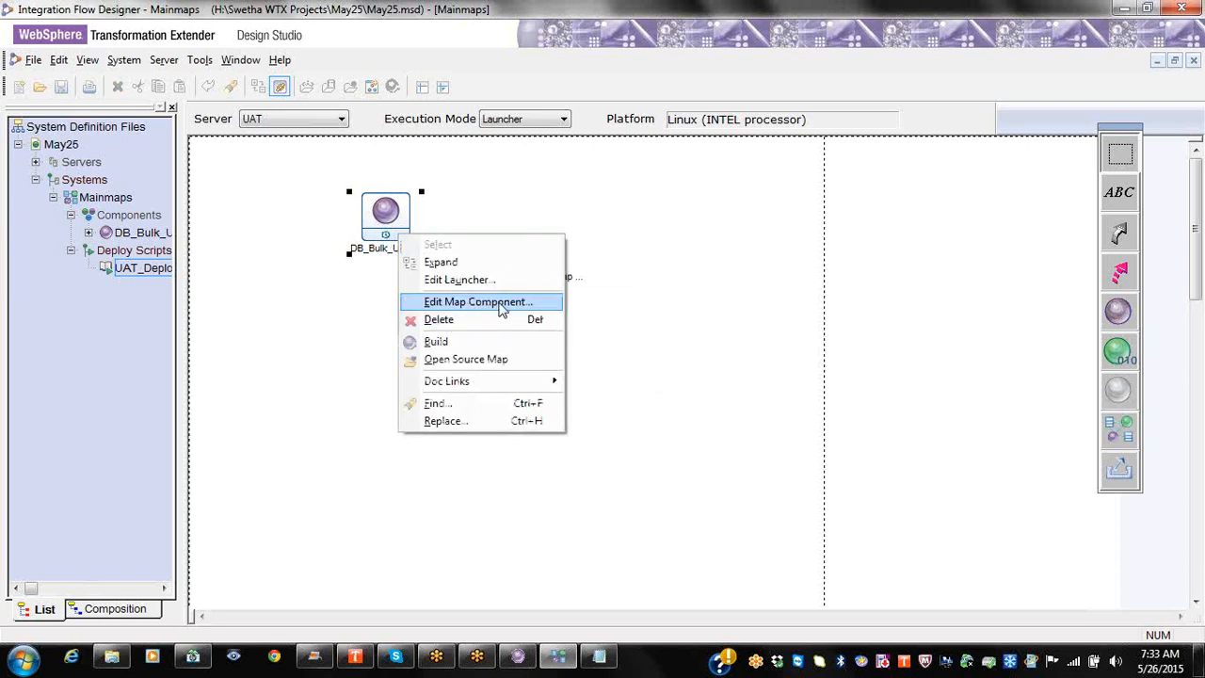
left_click(446, 340)
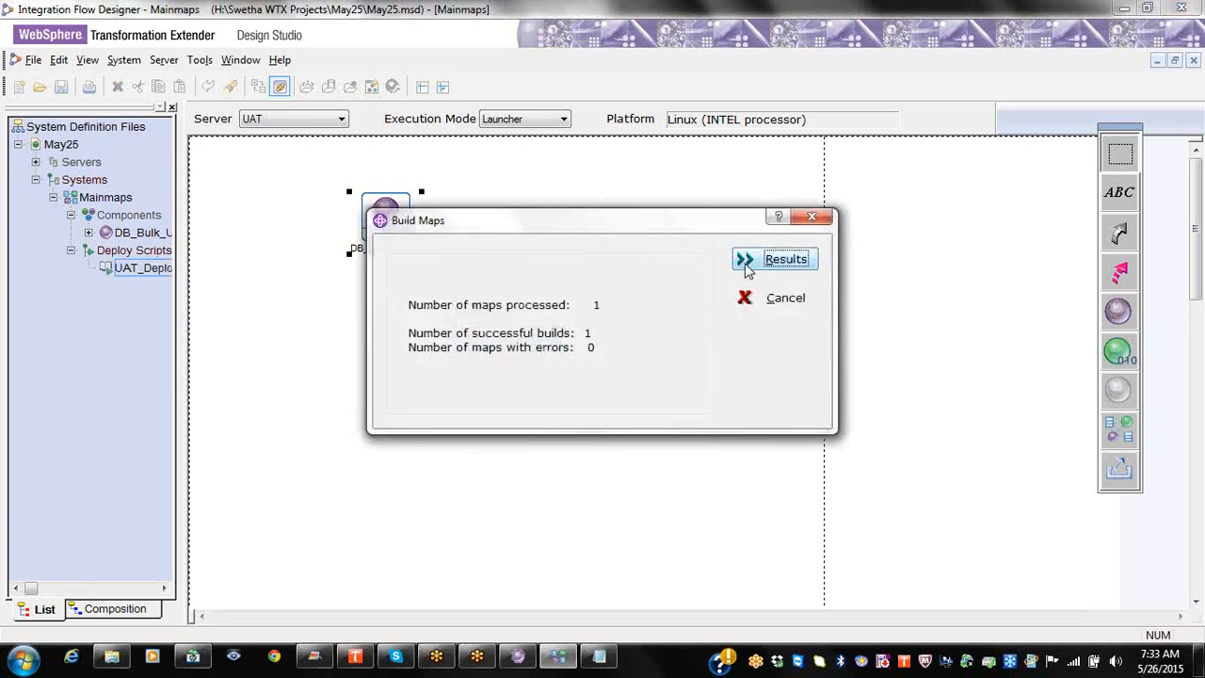
left_click(774, 260)
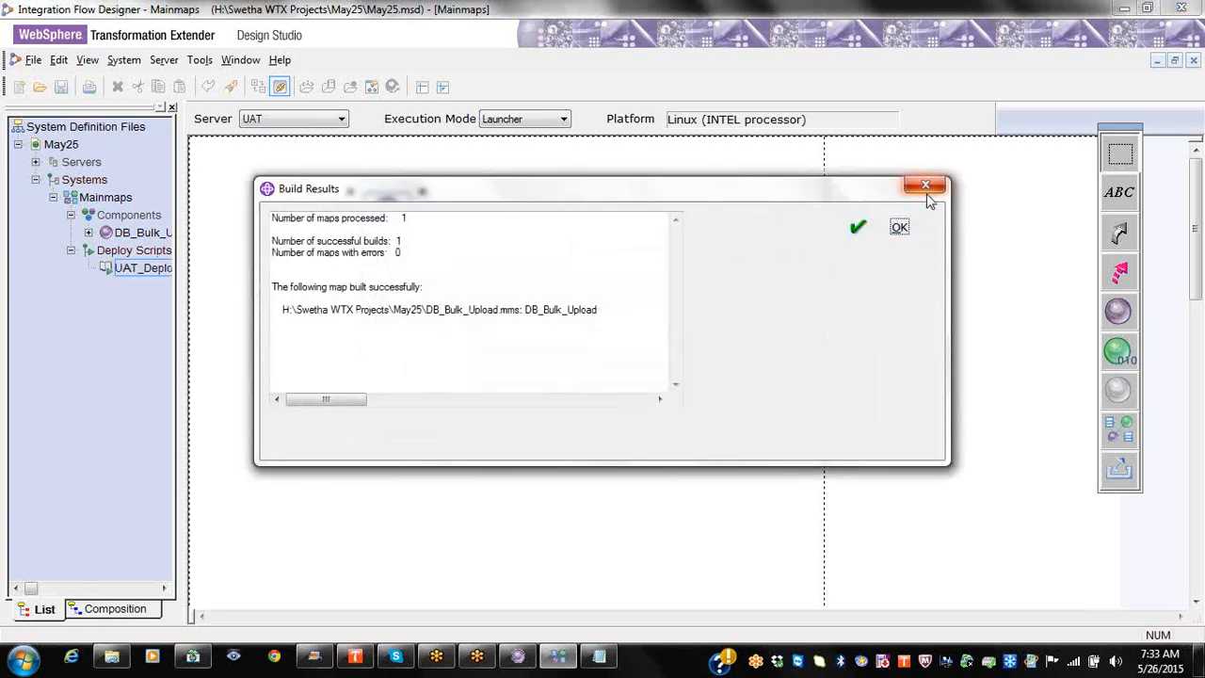
left_click(926, 187)
left_click(813, 219)
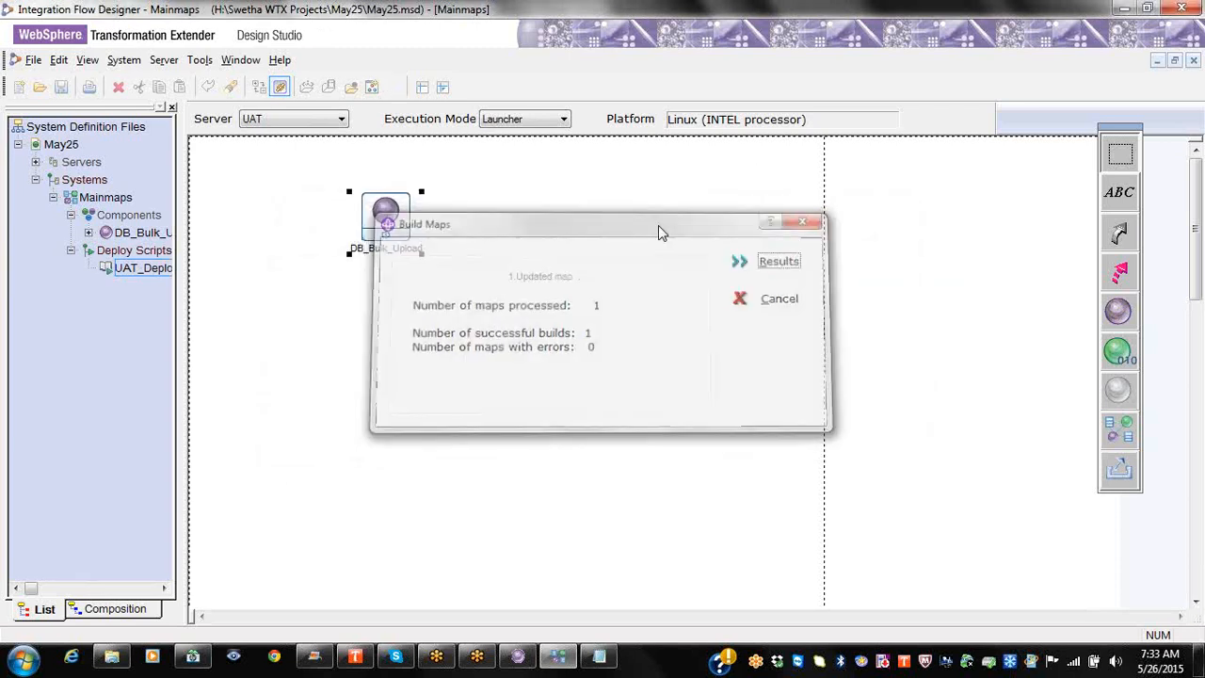
left_click(156, 265)
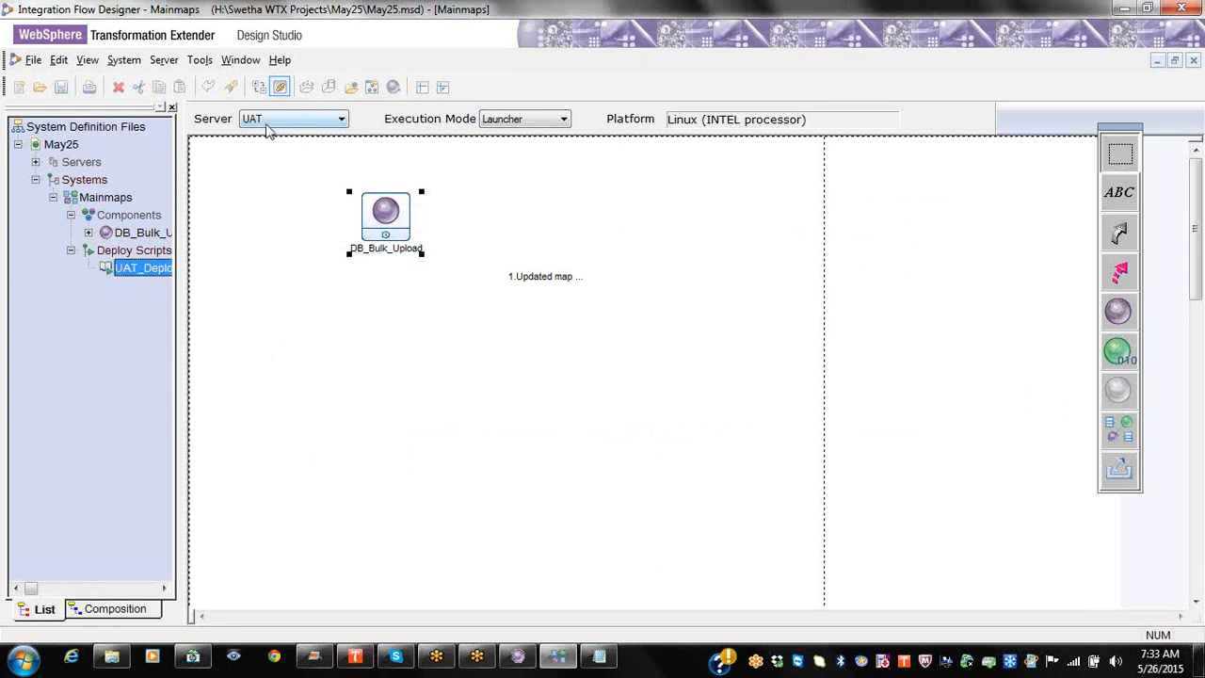
right_click(153, 274)
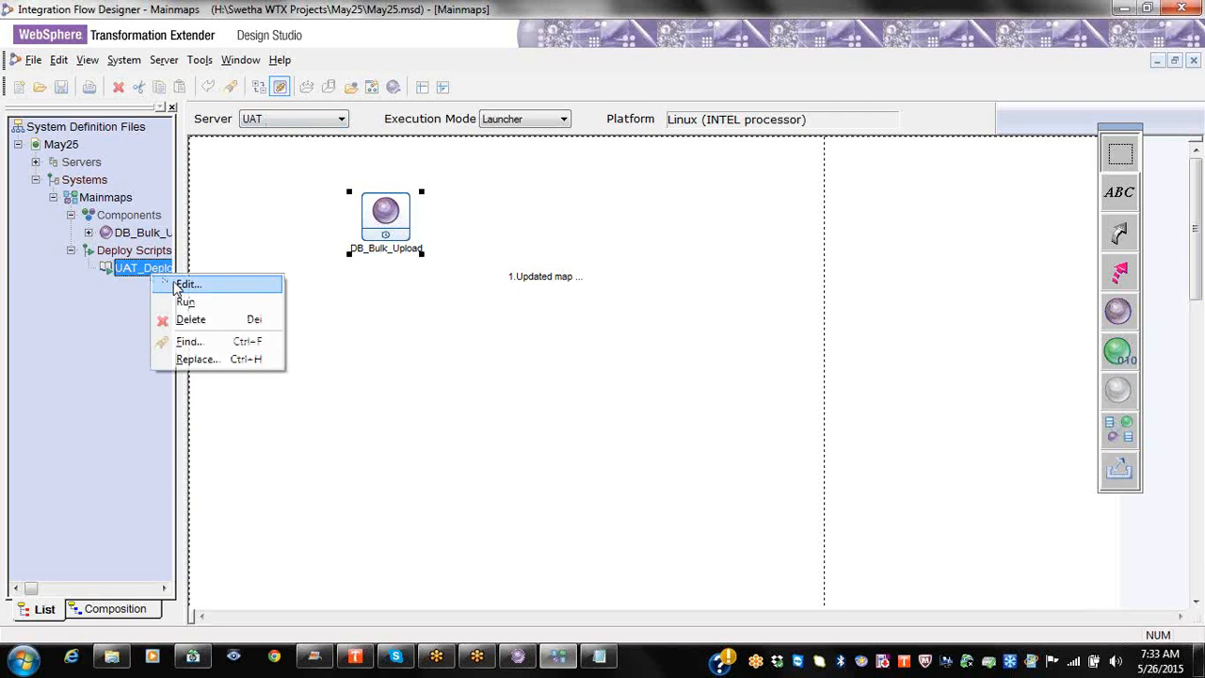
left_click(214, 287)
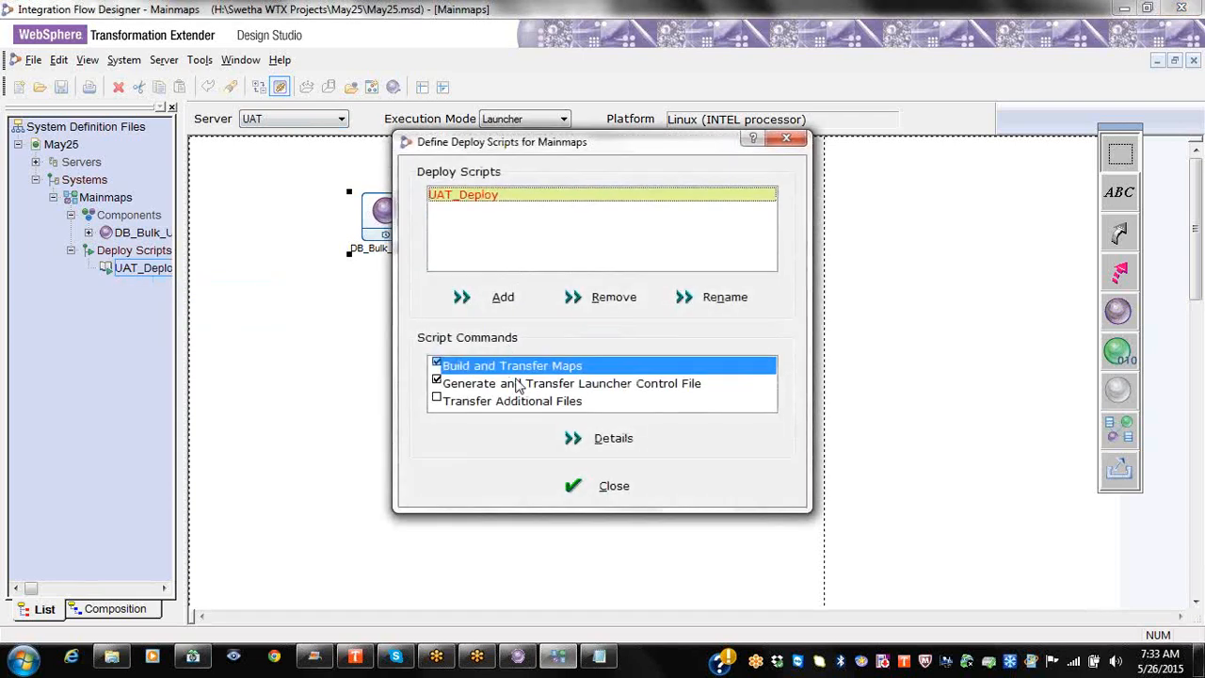
left_click(613, 438)
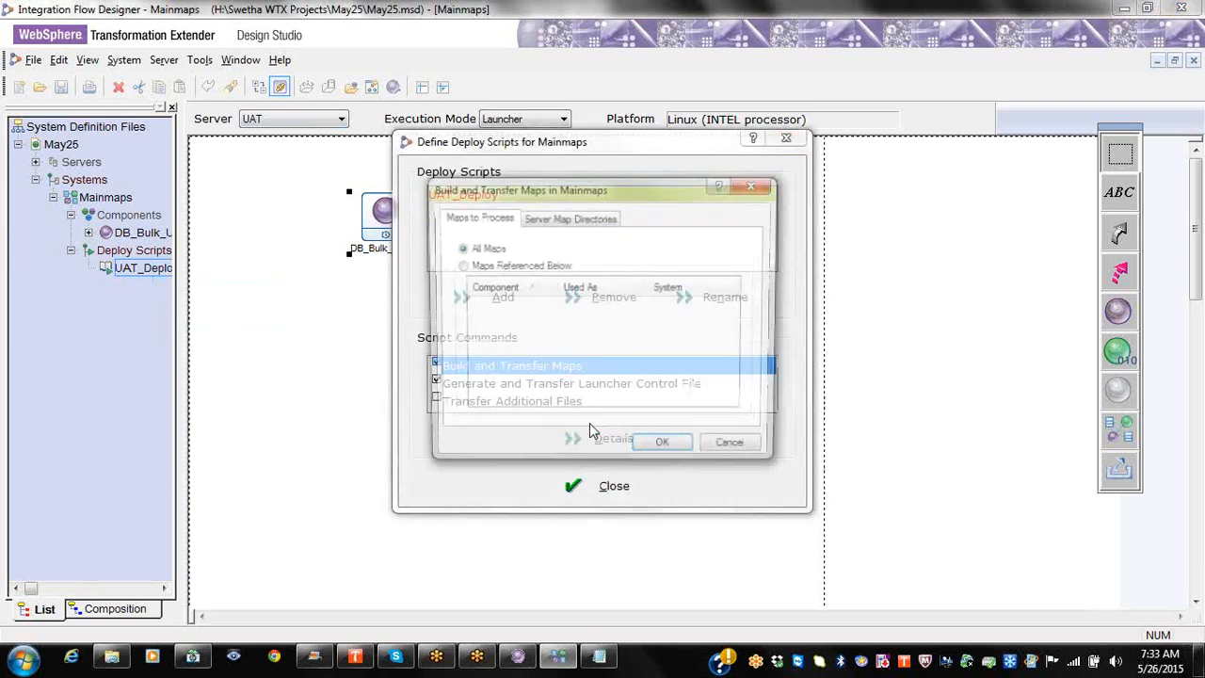
left_click(545, 220)
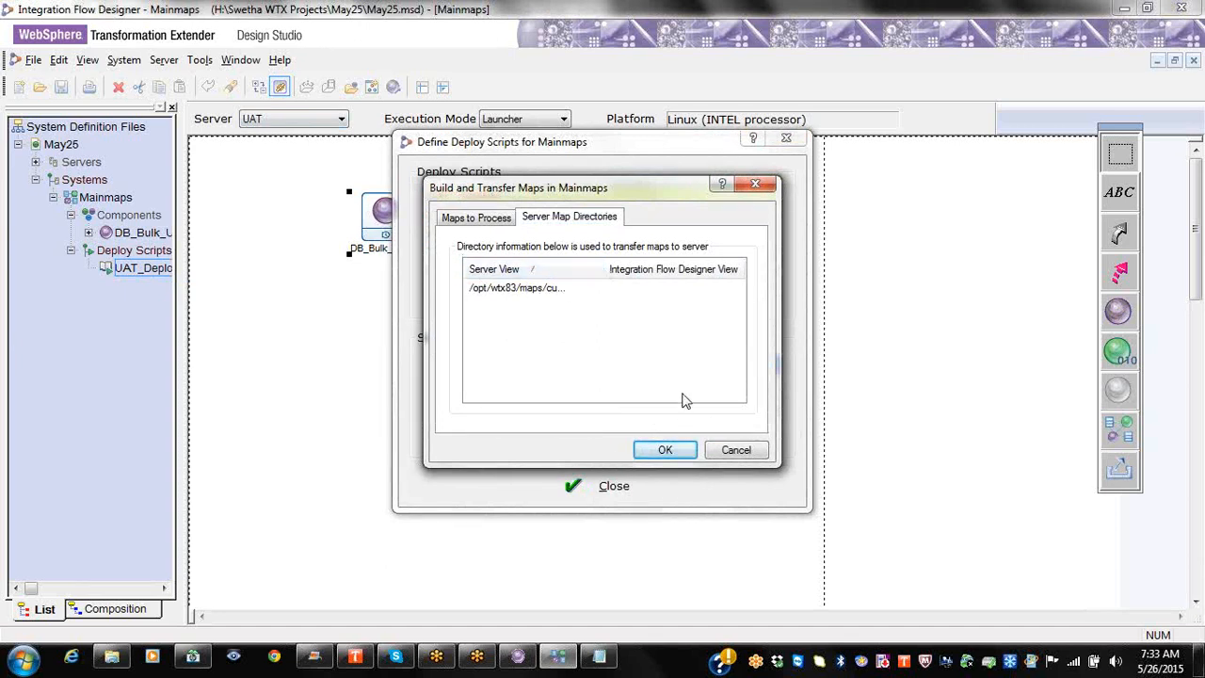
left_click(698, 291)
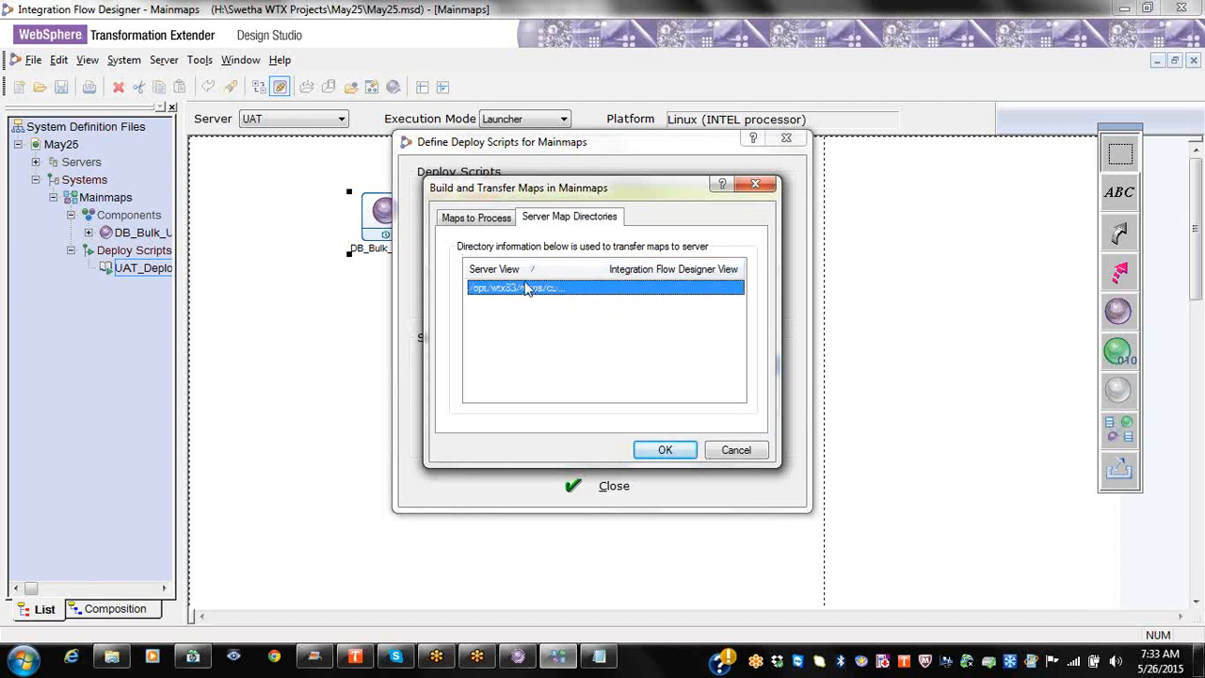
left_click(647, 454)
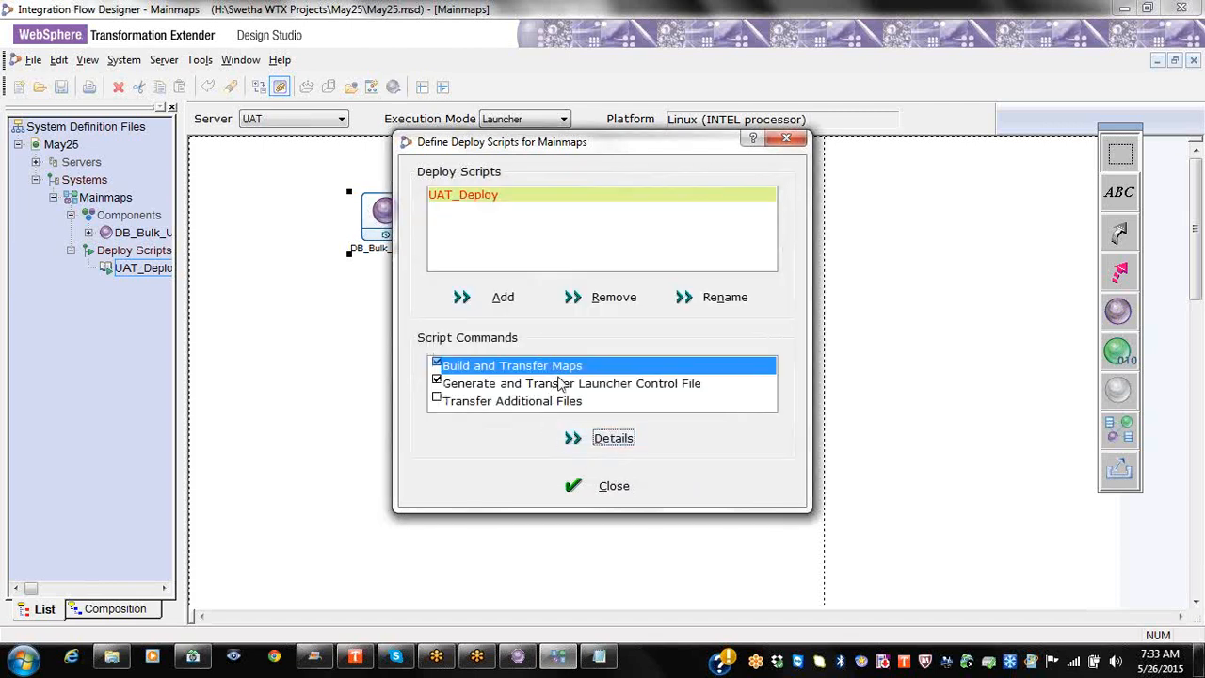
left_click(555, 384)
left_click(616, 439)
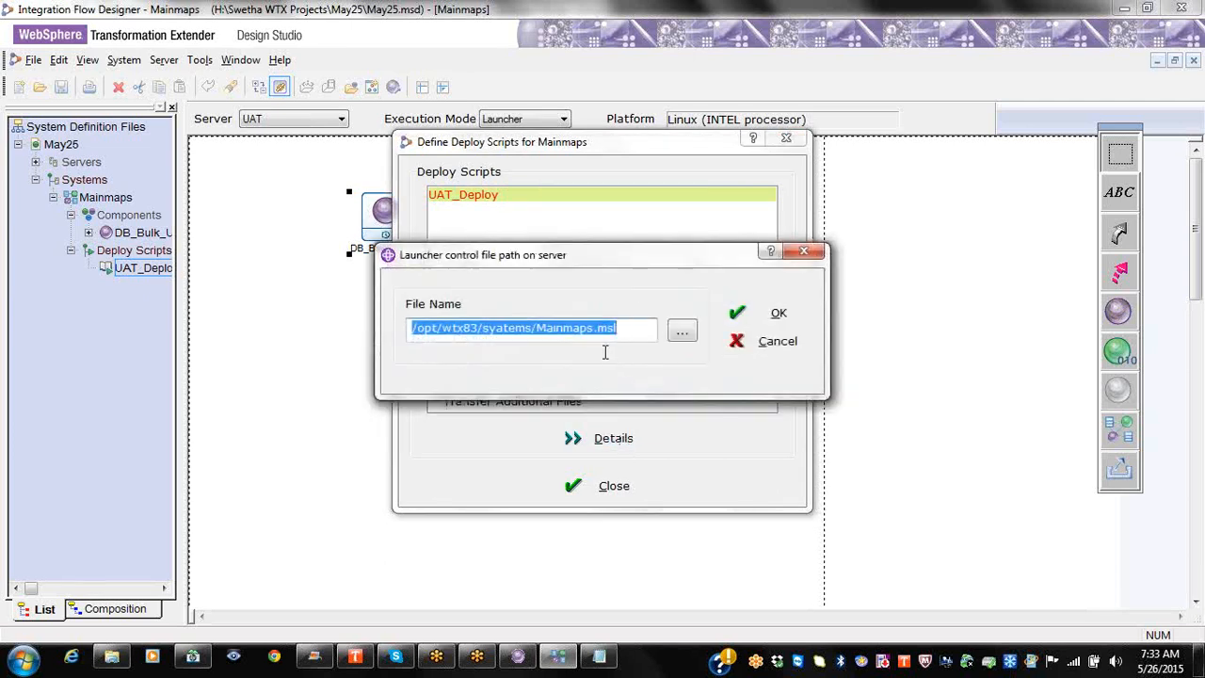
left_click(630, 328)
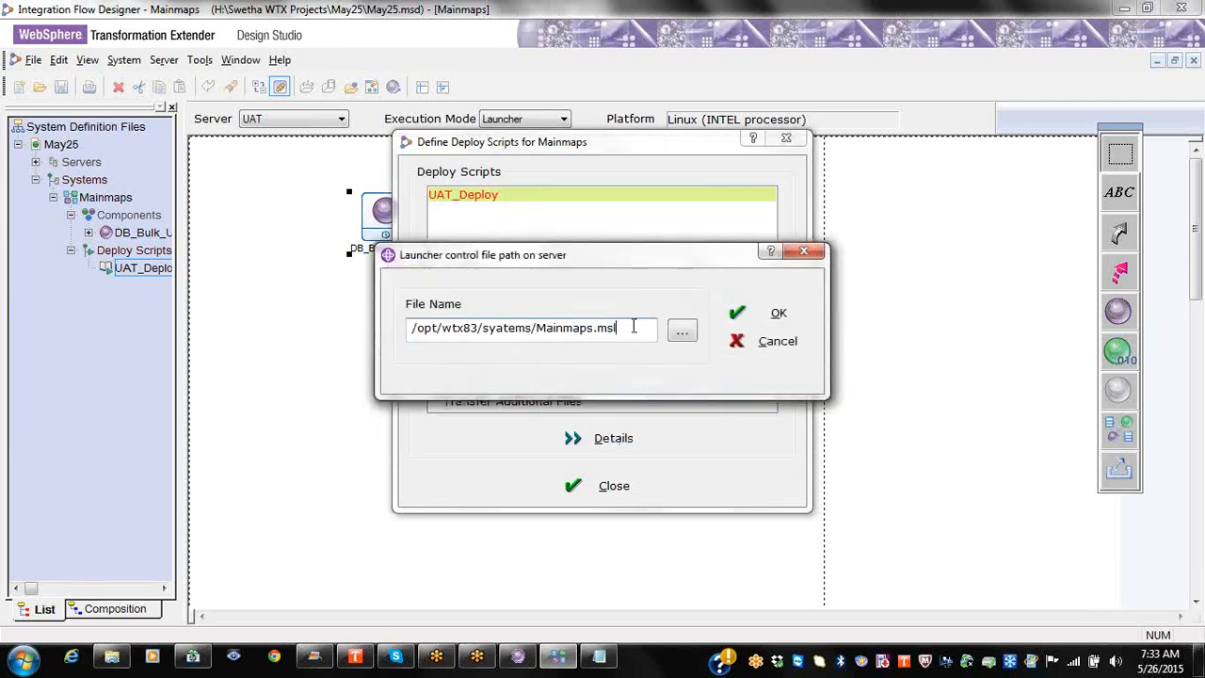
left_click(805, 251)
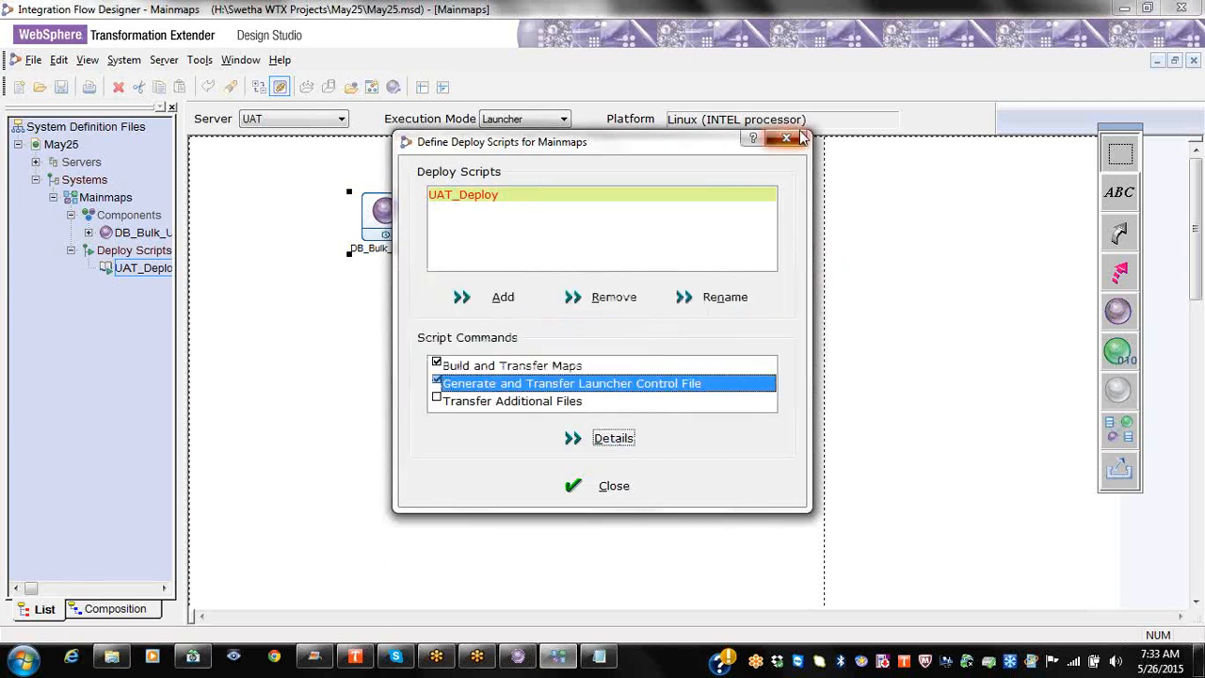
left_click(786, 139)
Step: Bring up the context menu for the UAT_Deploy deploy script again
right_click(173, 273)
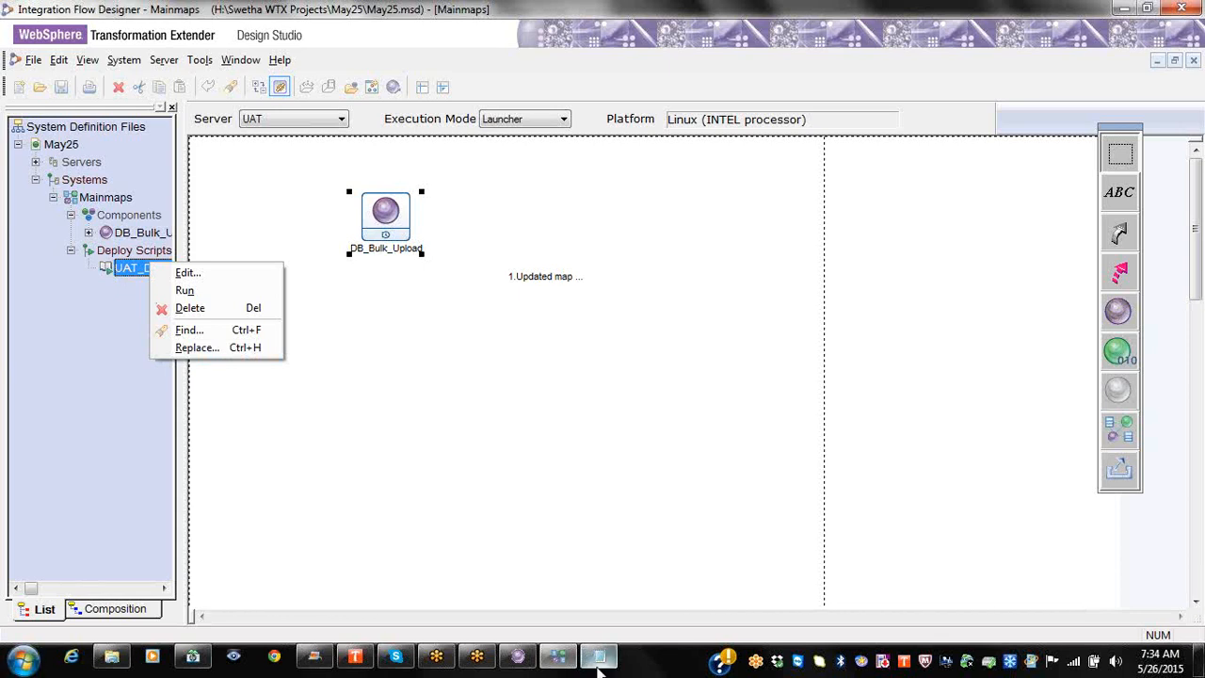
Step: Launch Notepad++, dismiss the plugin prompt, maximize it, and close the three old documents
left_click(21, 656)
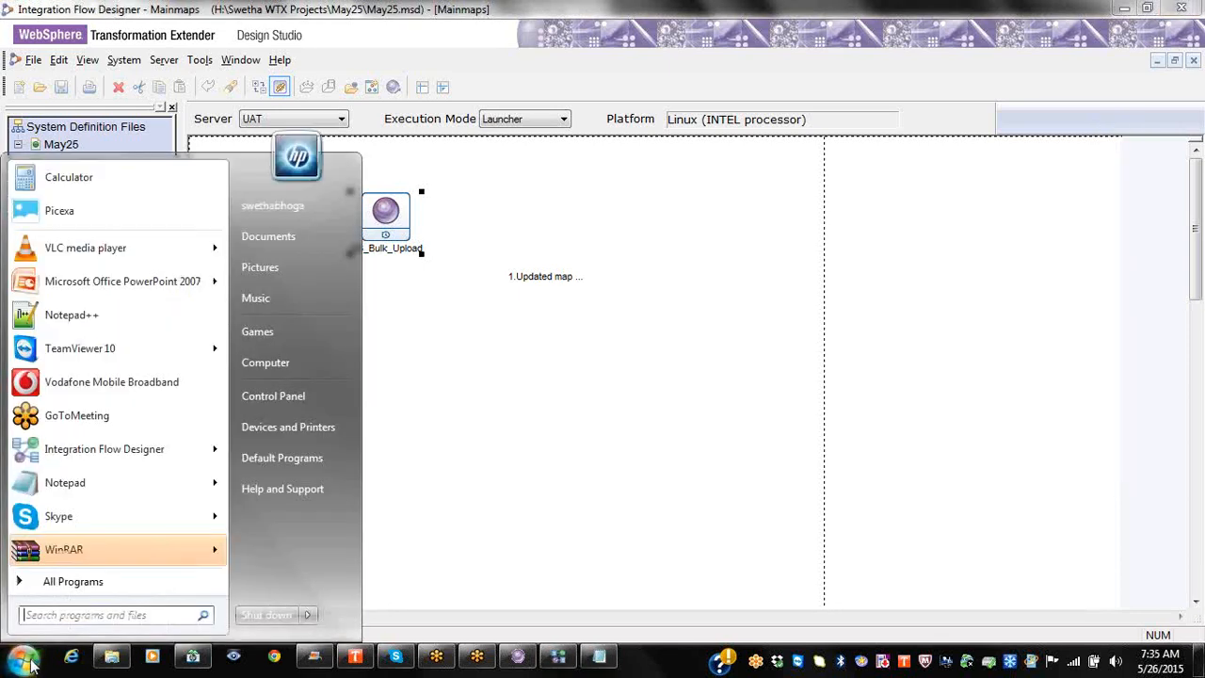
left_click(130, 314)
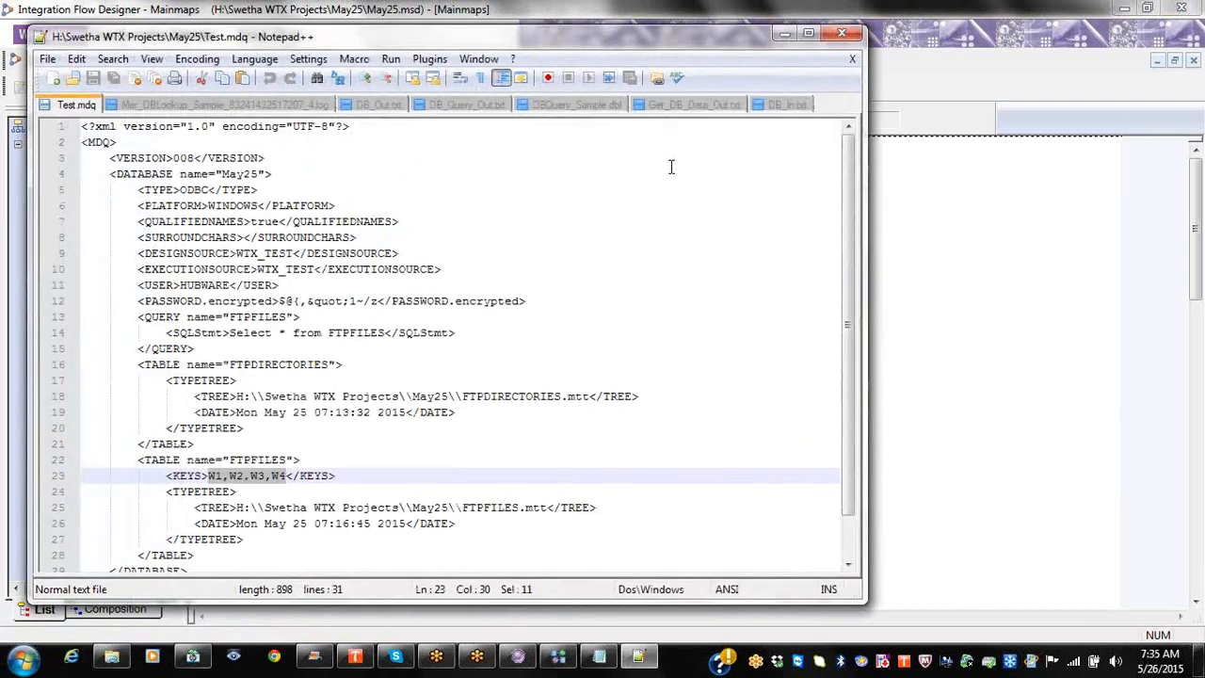
left_click(707, 209)
left_click(807, 33)
left_click(1195, 29)
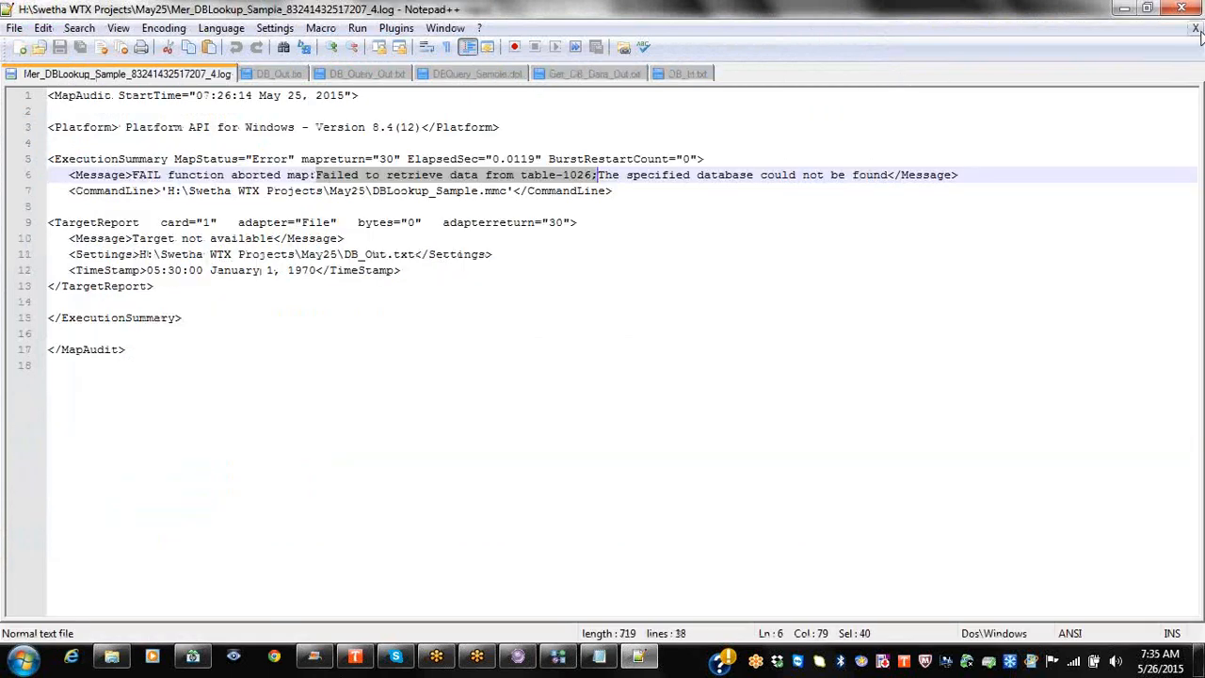
left_click(1195, 29)
left_click(1196, 28)
left_click(1195, 28)
left_click(1196, 29)
left_click(1196, 28)
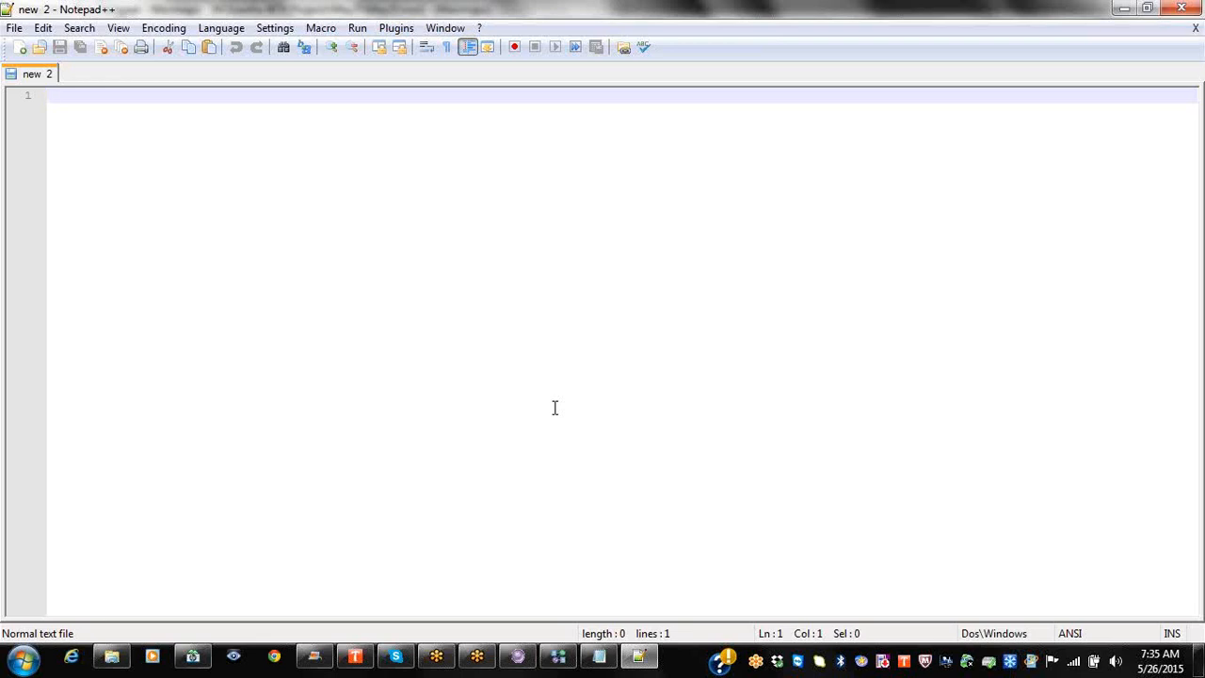
Step: Type 'launcher.sh -host pausesystem may29.msl' as the first line and select the word pausesystem
type("laun")
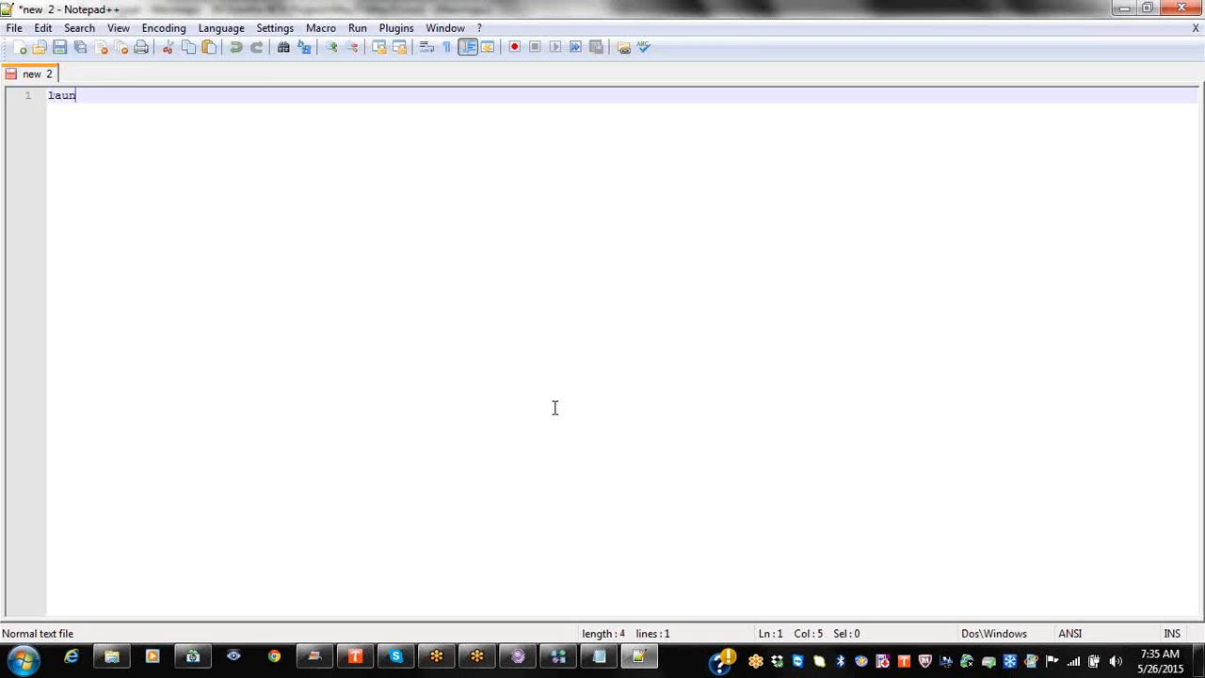
type("cher.sh ")
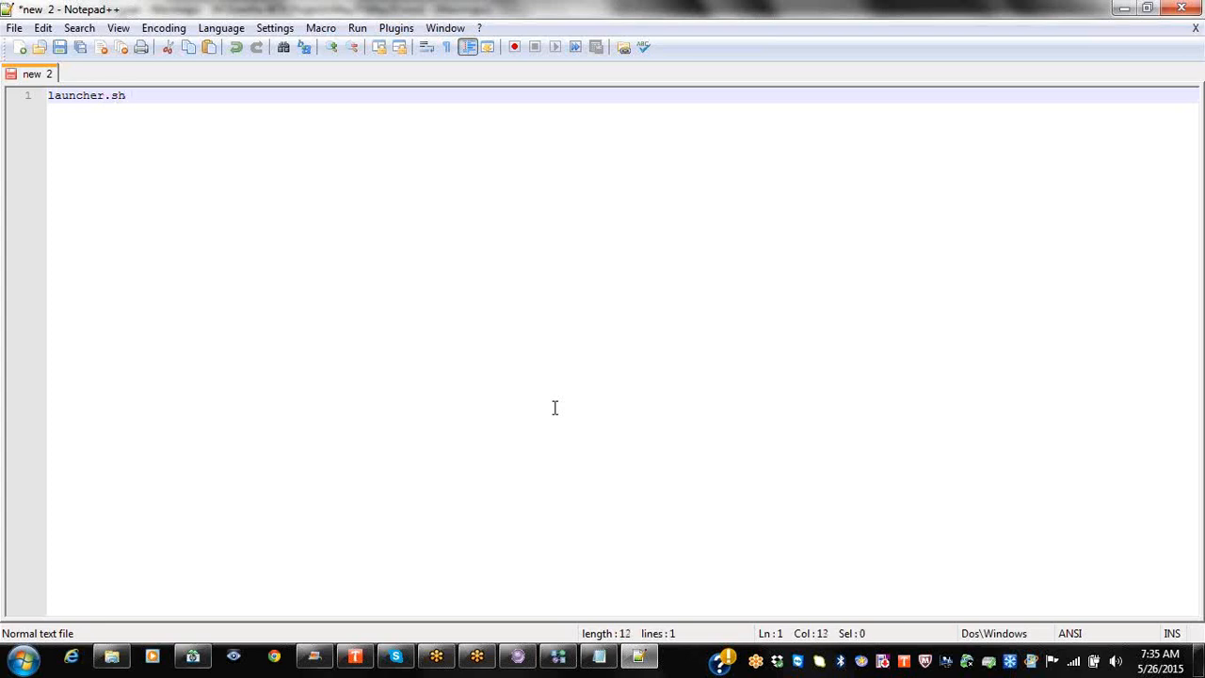
type("-host pausesystem ")
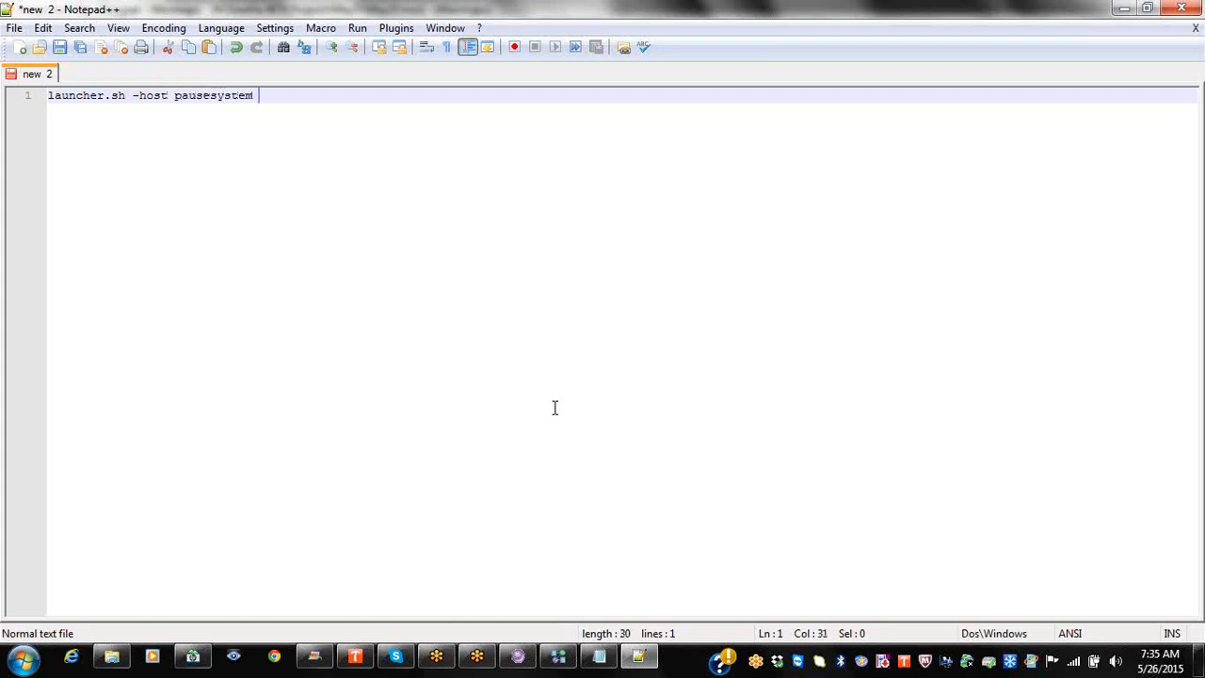
type("may29.msl")
key("Return")
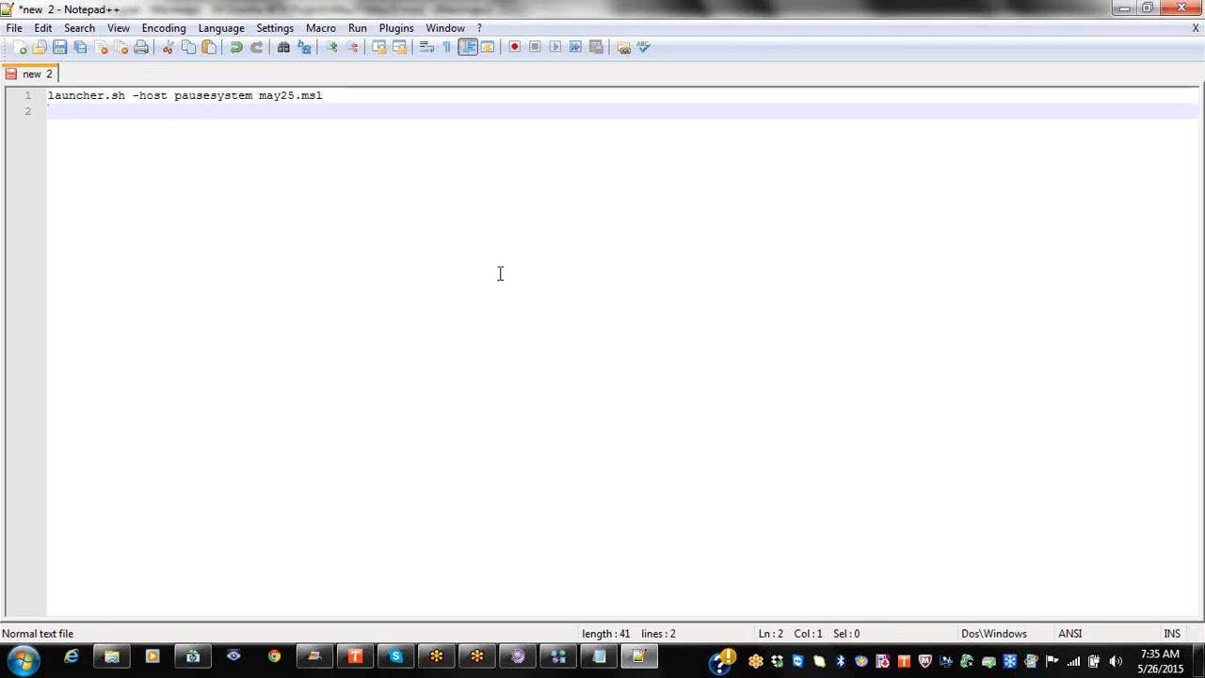
double_click(246, 96)
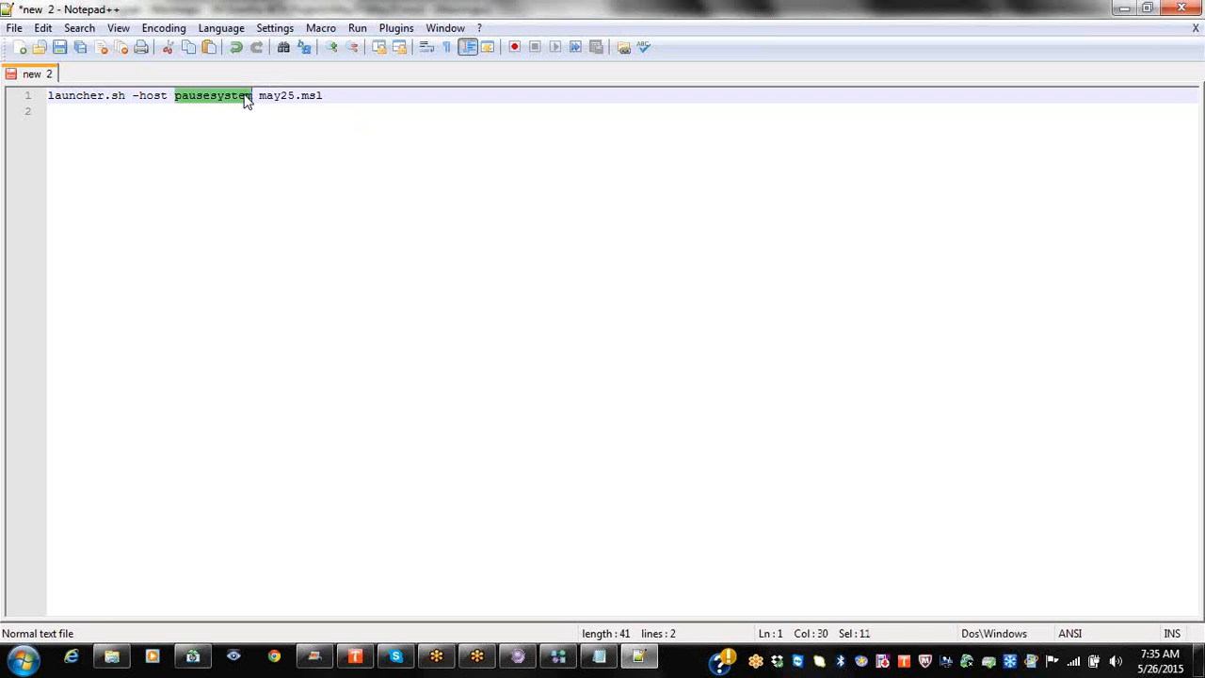
key("alt+Tab")
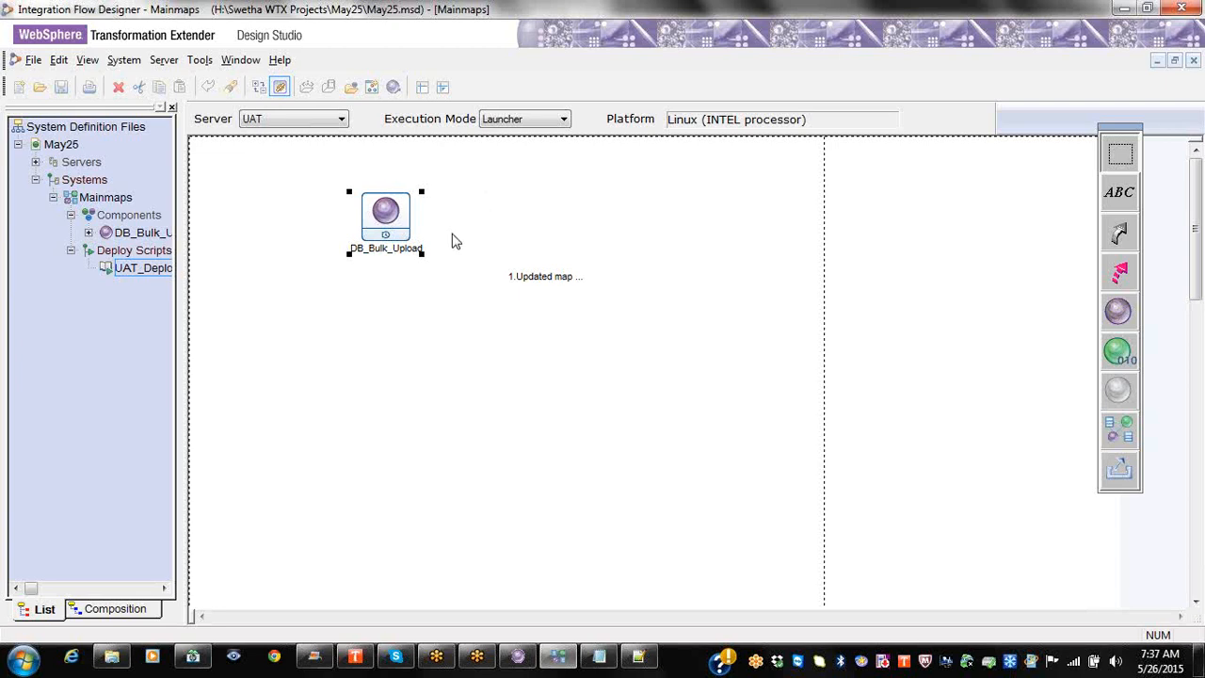
Step: Add a source map to Mainmaps and browse to the May25 folder on the Studies (H:) drive
right_click(386, 331)
mouse_move(438, 396)
left_click(610, 437)
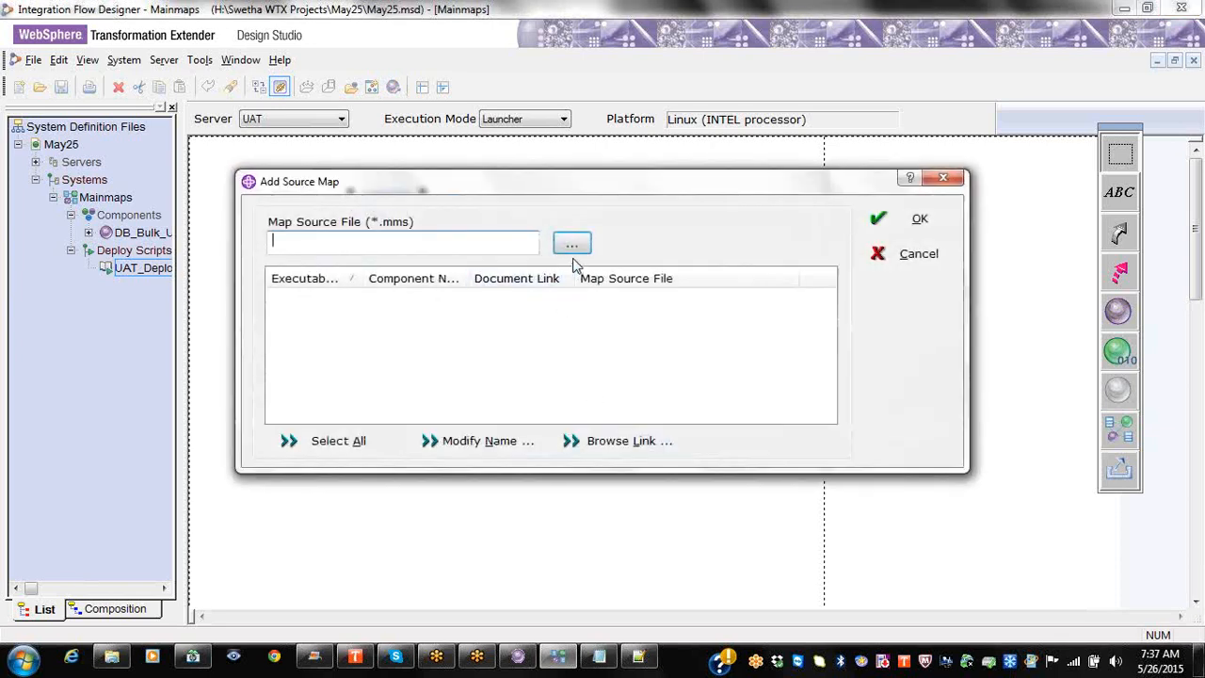
left_click(572, 244)
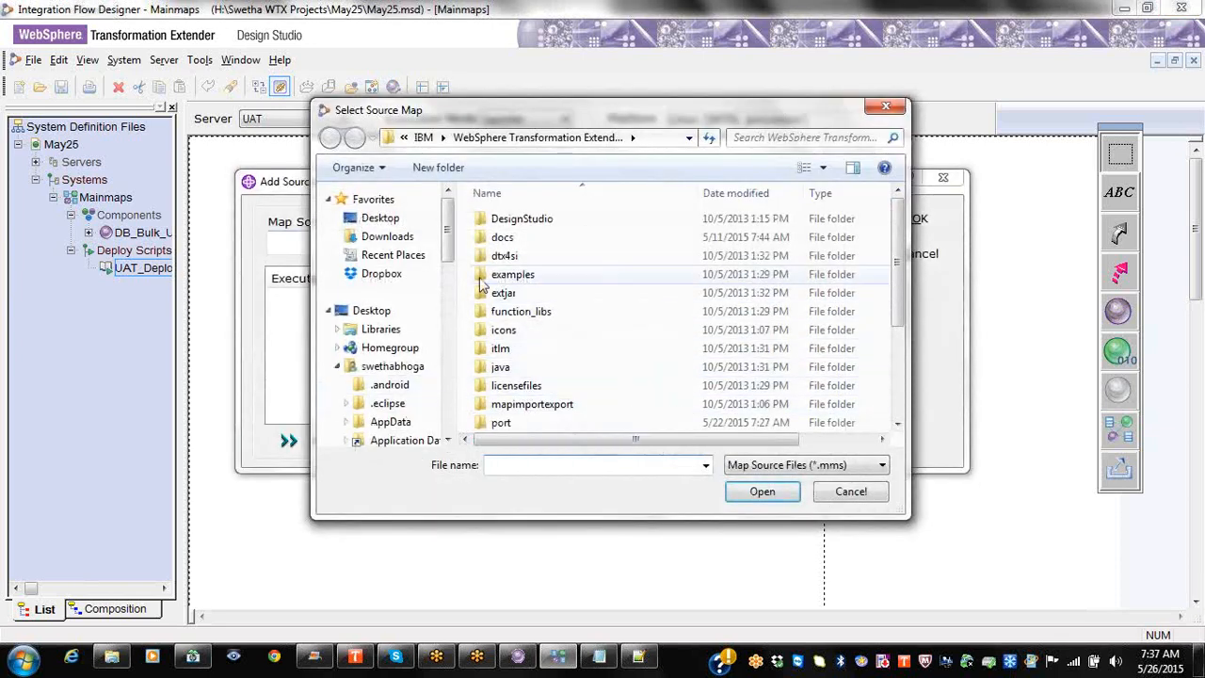
scroll(433, 330, "down", 8)
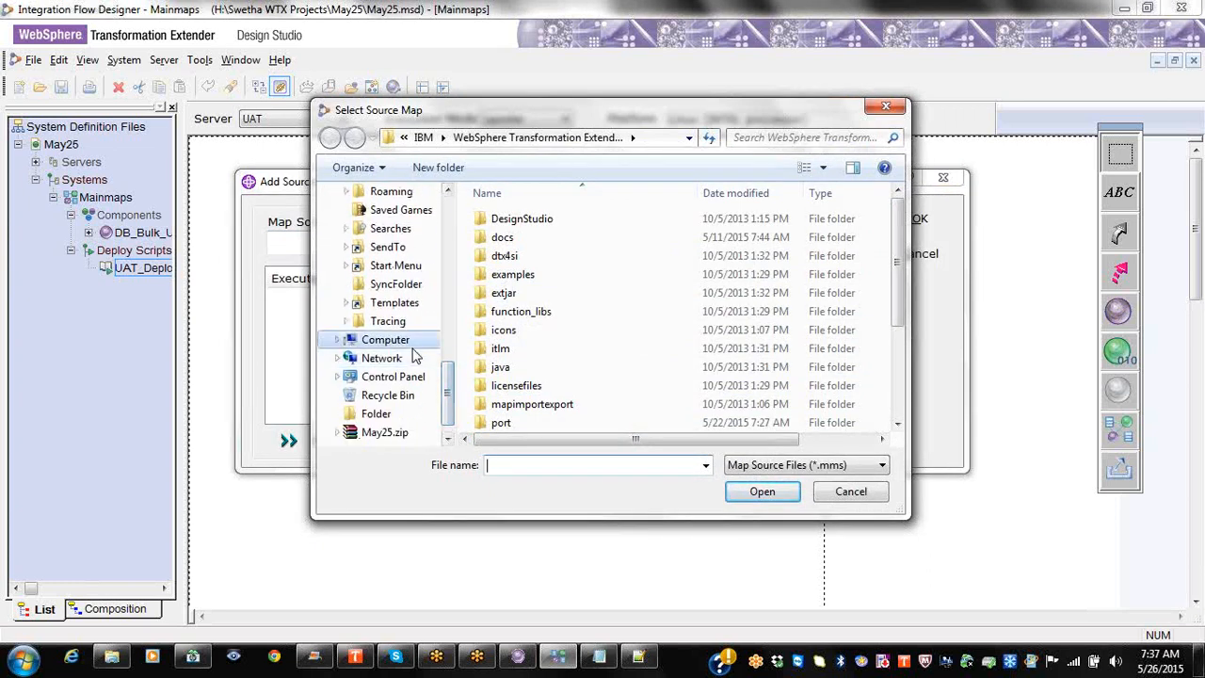
left_click(375, 341)
double_click(593, 293)
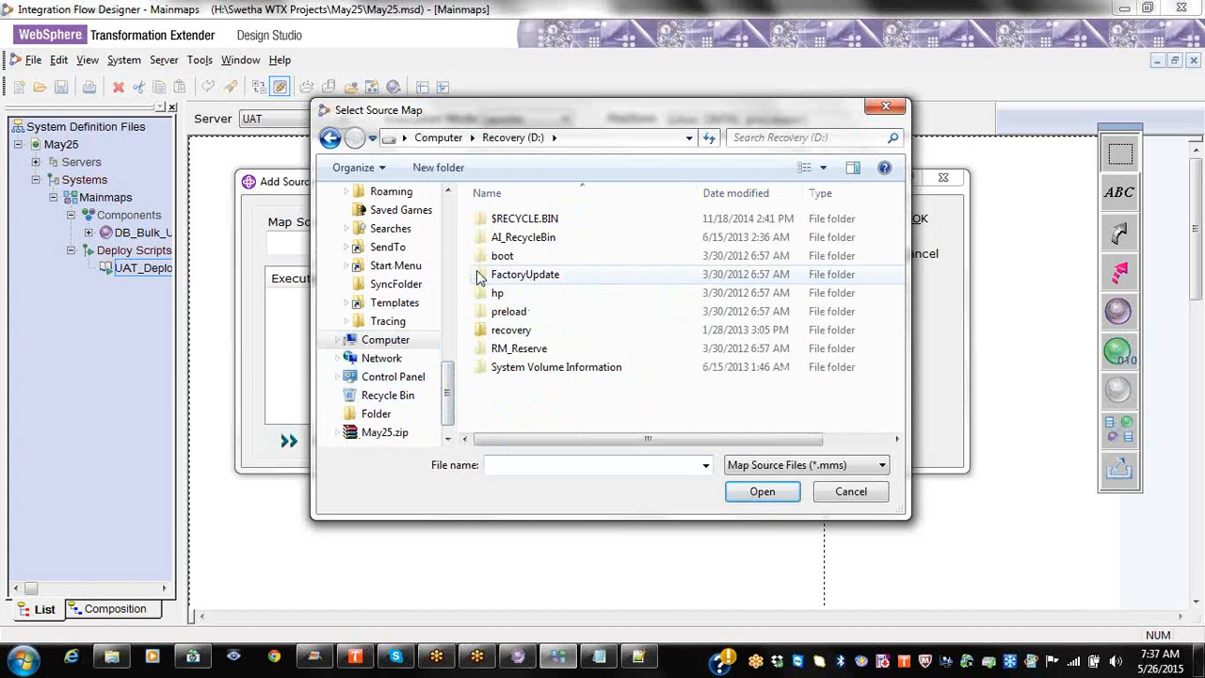
left_click(472, 138)
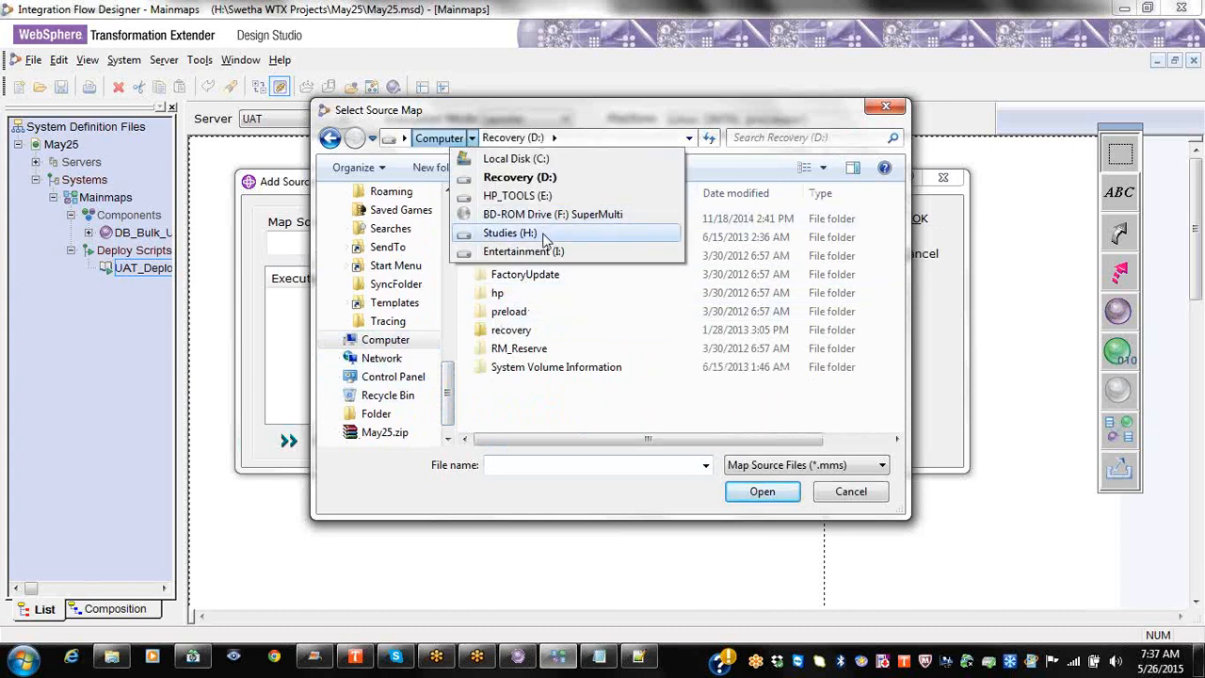
left_click(513, 232)
double_click(537, 331)
scroll(532, 389, "down", 2)
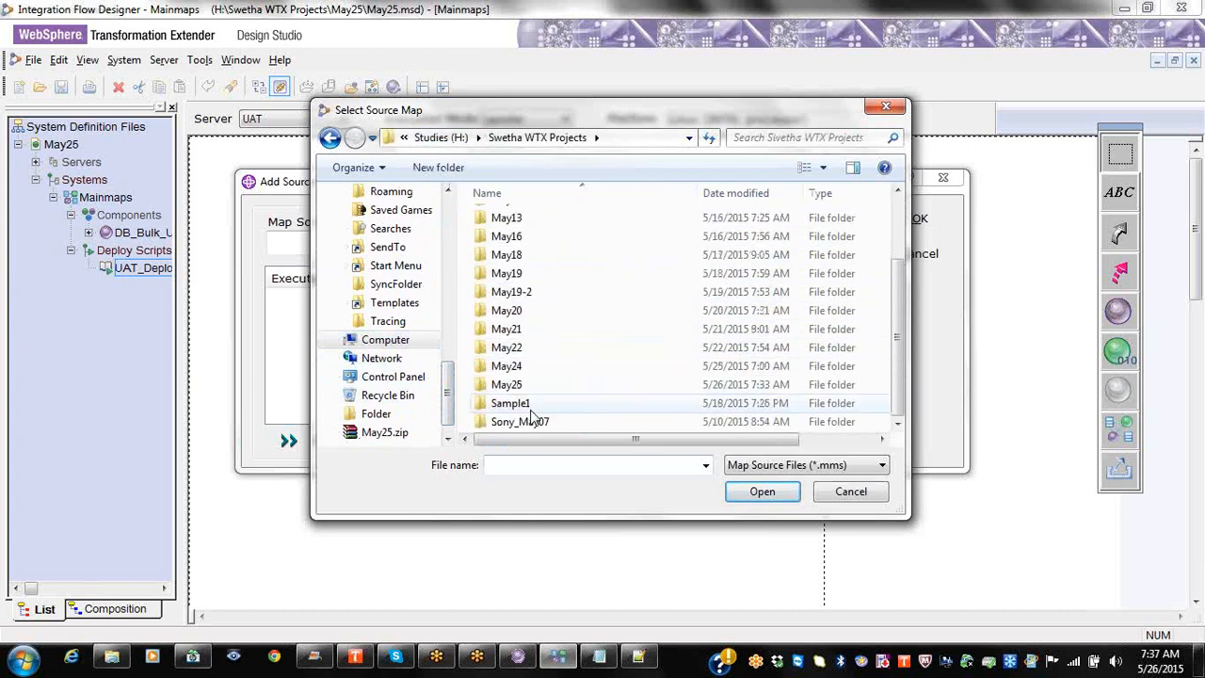
double_click(523, 387)
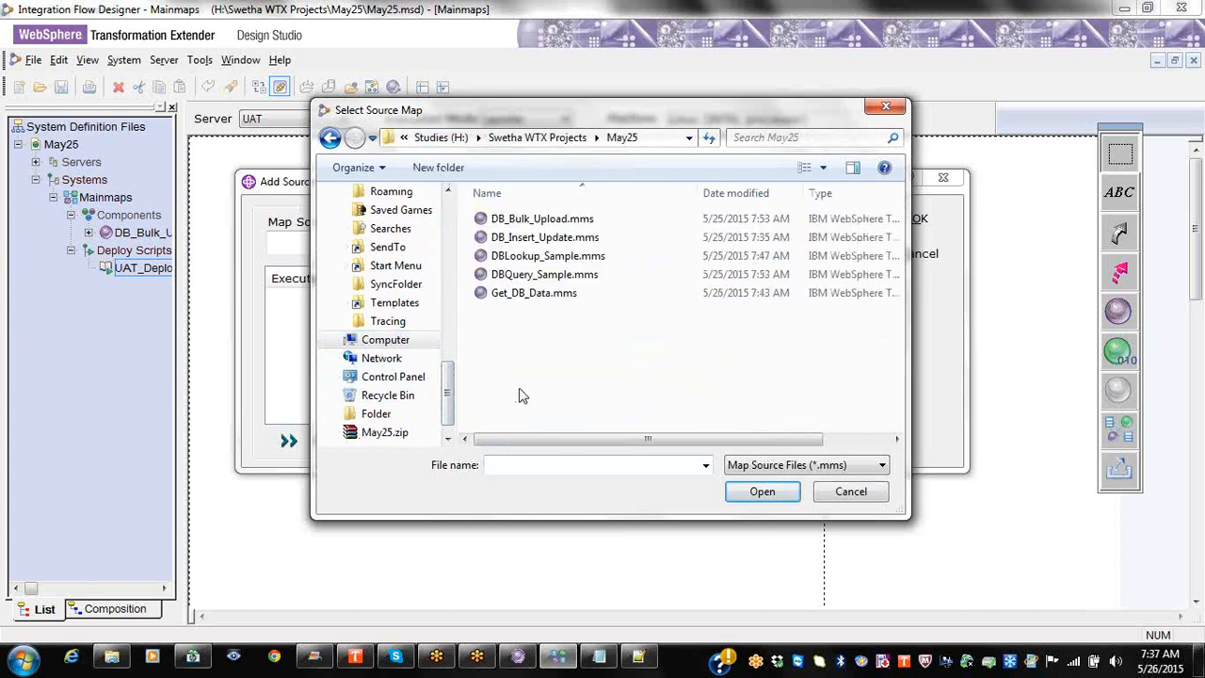
Step: Open DBLookup_Sample.mms, mark its map, and generate the component
left_click(569, 241)
left_click(569, 256)
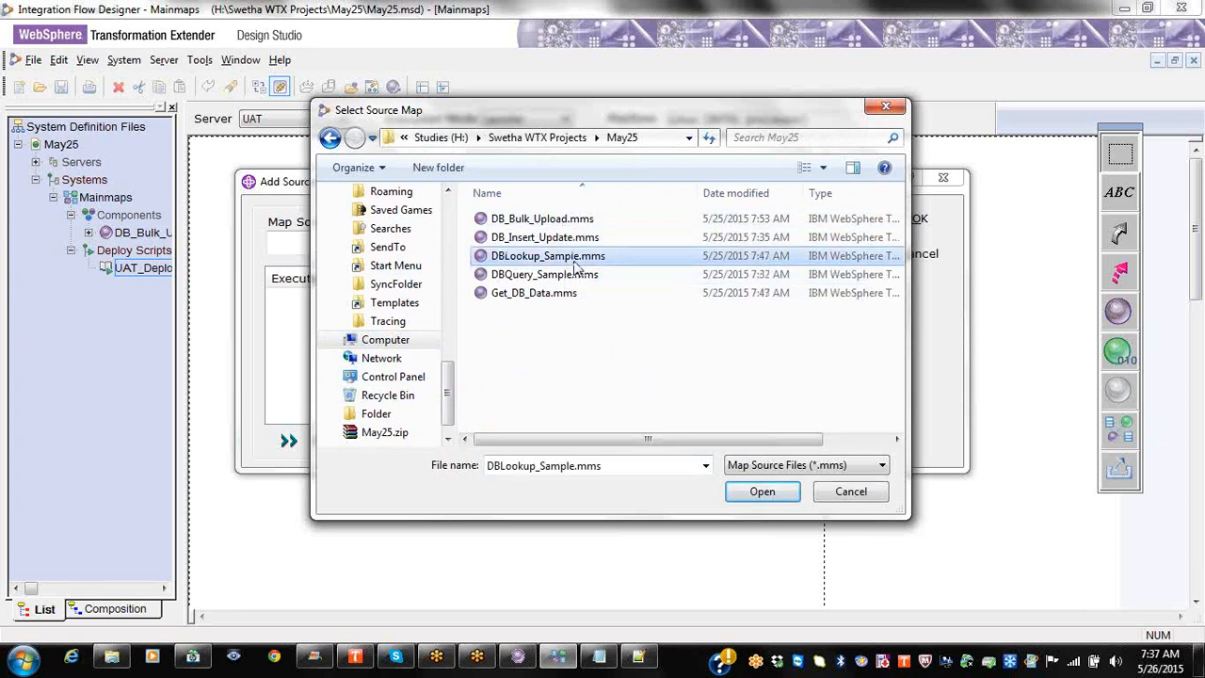
left_click(760, 491)
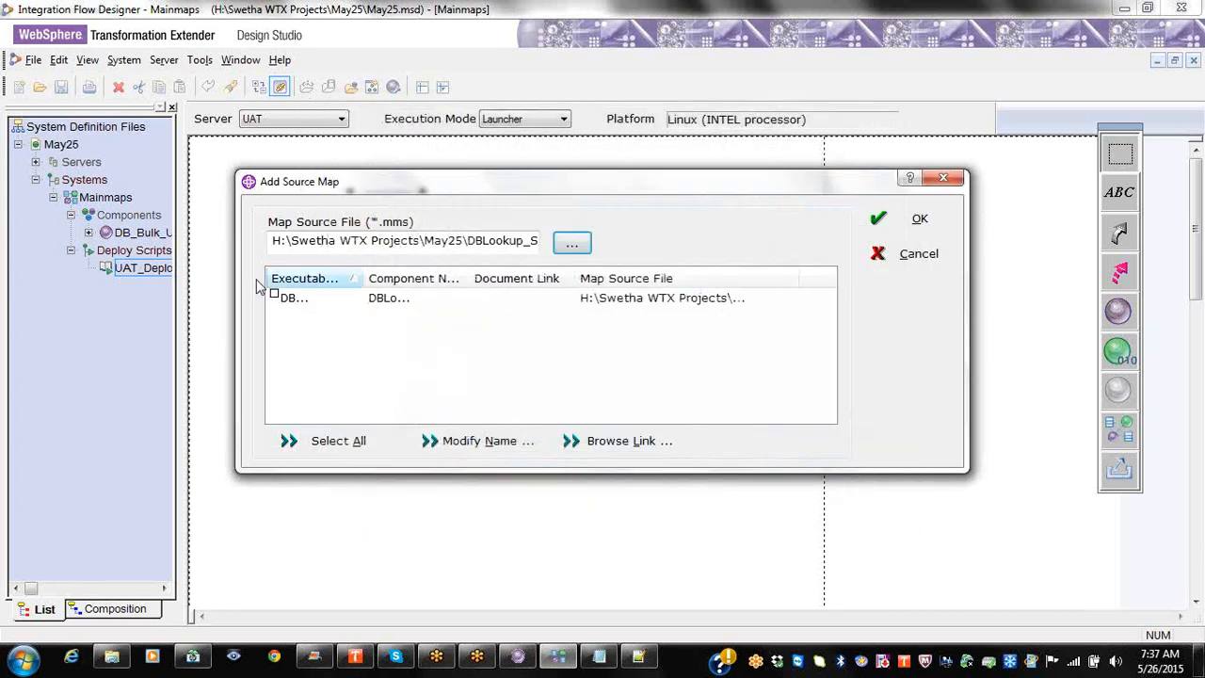
left_click(273, 297)
left_click(917, 220)
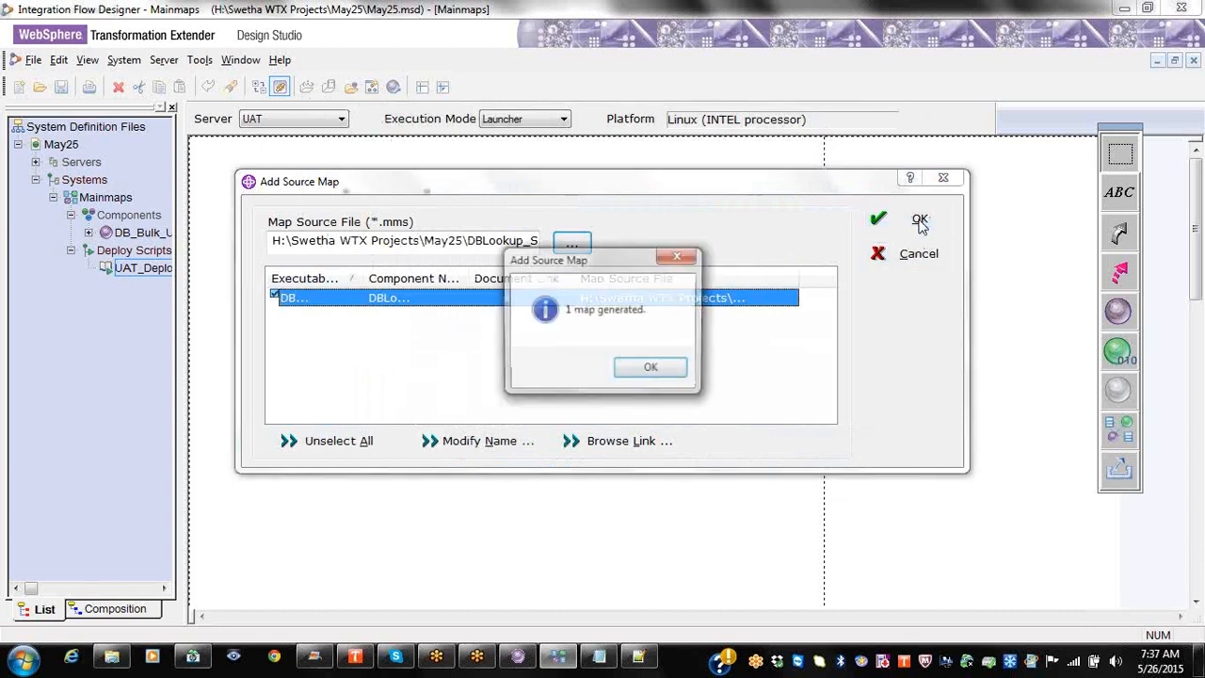
left_click(647, 366)
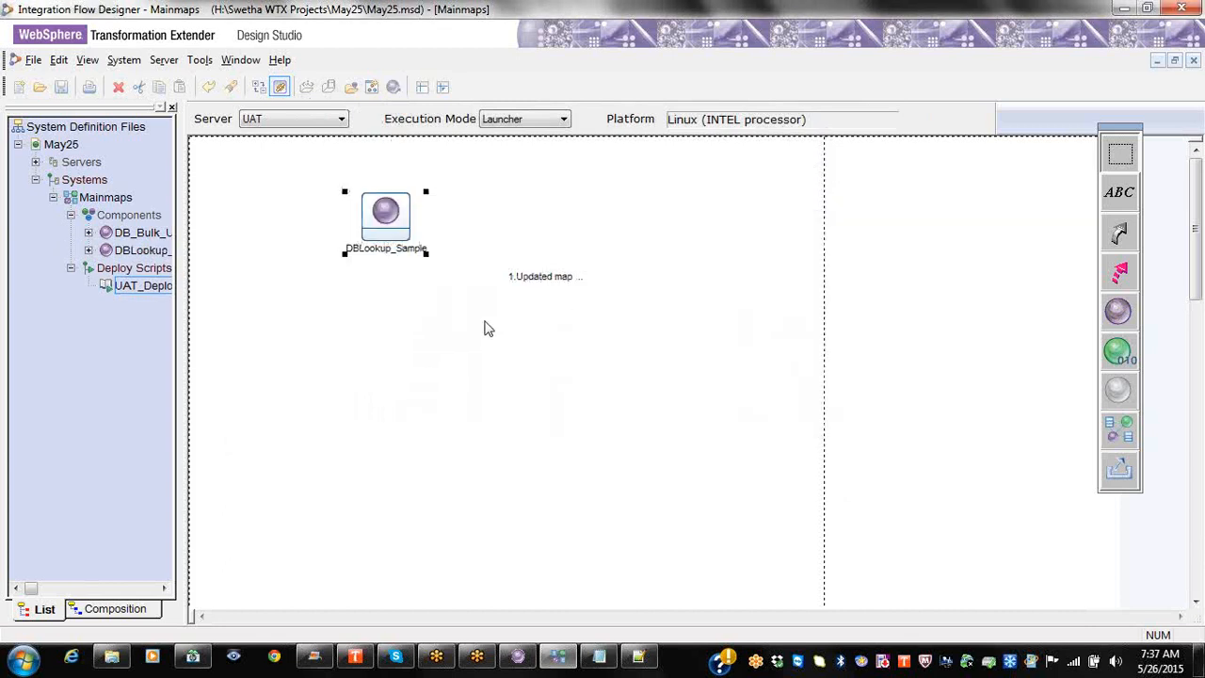
Step: Move DBLookup_Sample below DB_Bulk_Upload and set its MapServerLocation folder to /opt/wtx83/maps/
left_click_drag(395, 217, 405, 350)
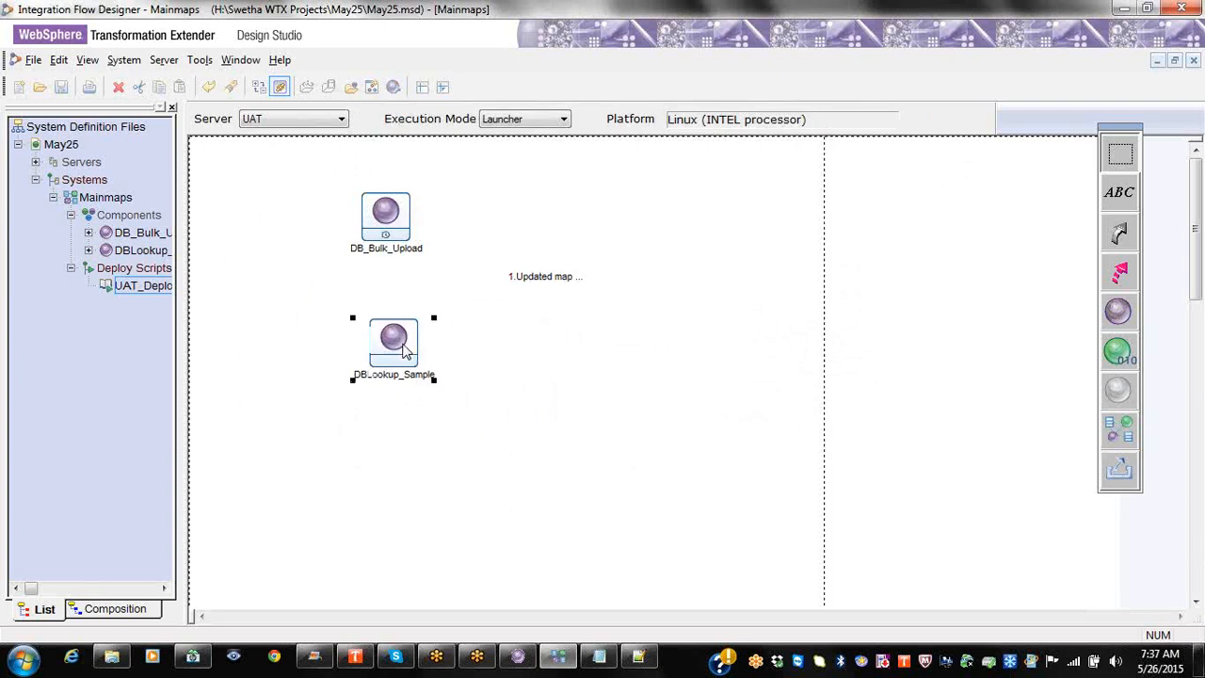
right_click(405, 350)
left_click(450, 394)
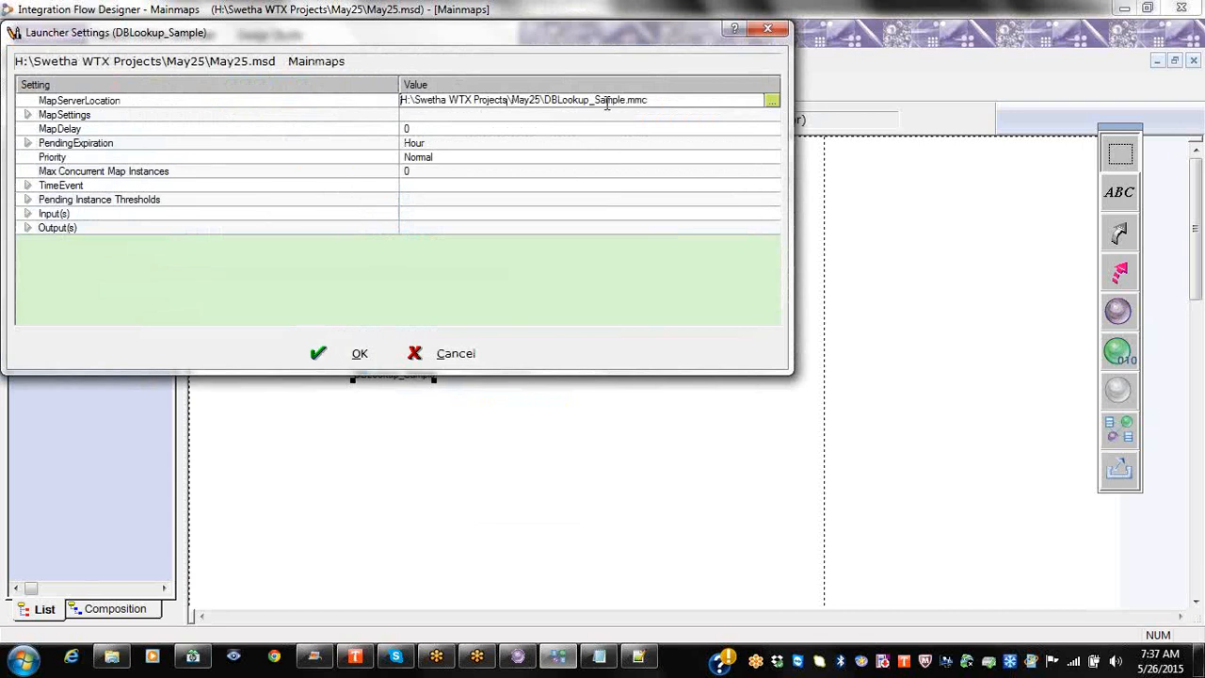
left_click_drag(546, 100, 401, 100)
key("BackSpace")
type("/opt/wtx83")
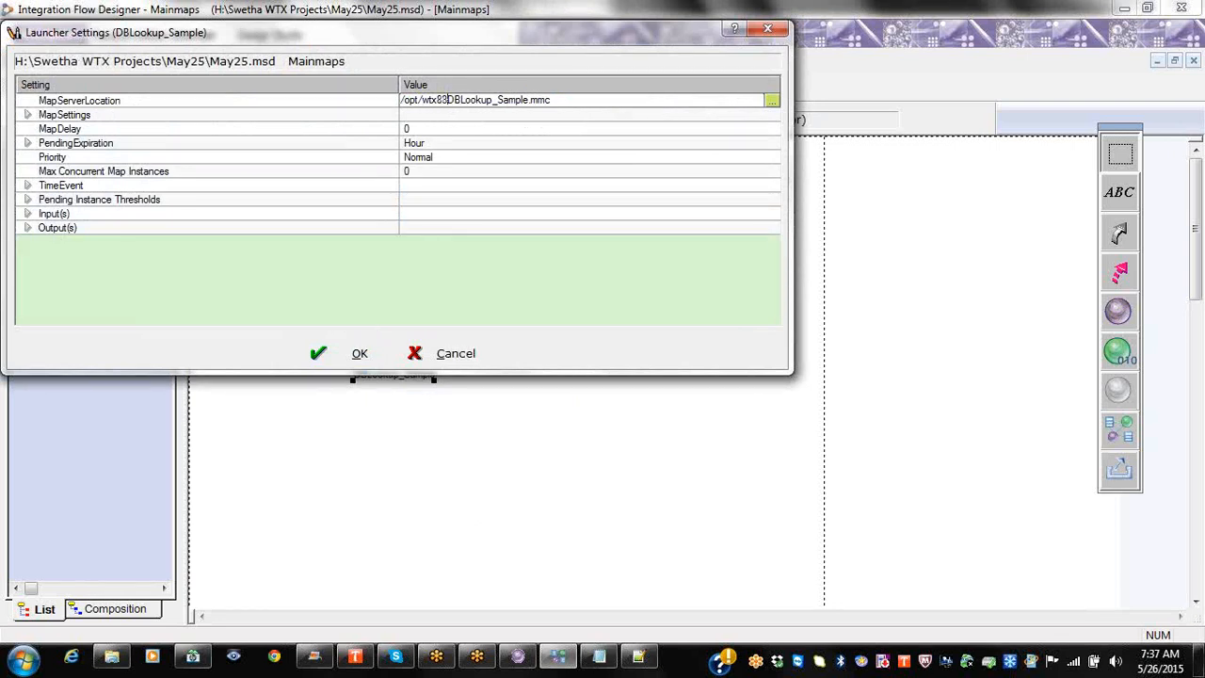
type("/maps/")
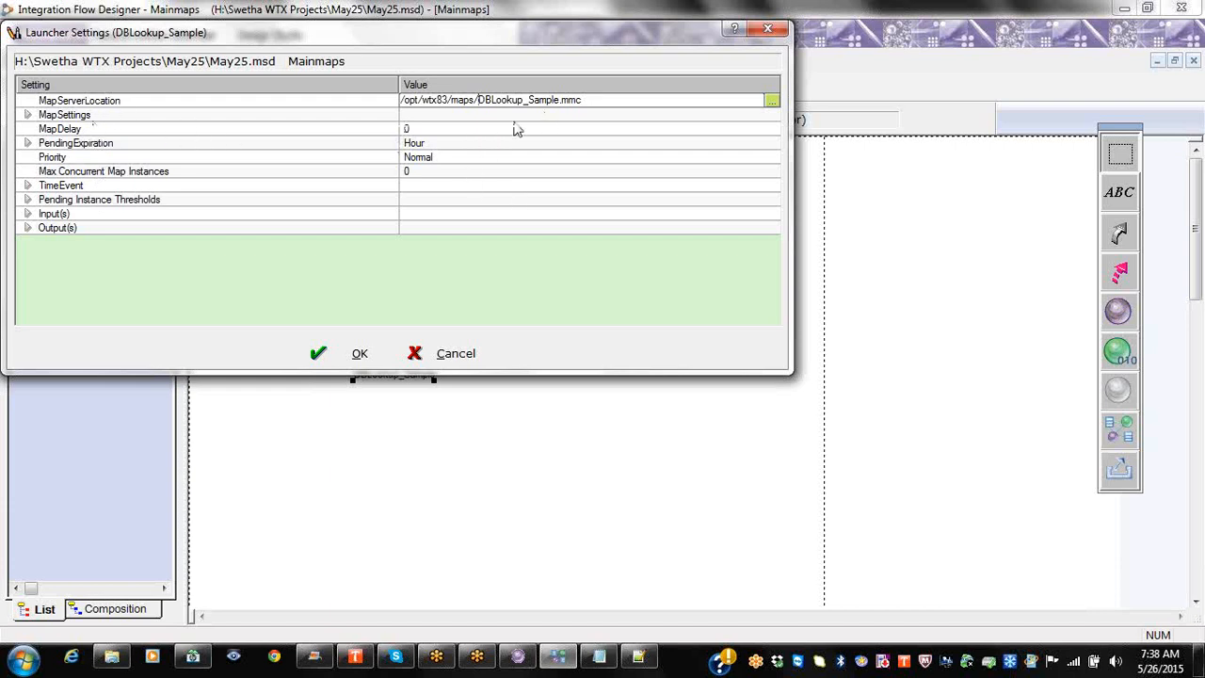
Step: Expand all Input(s) and Output(s) launcher settings, then close the launcher without saving
right_click(72, 216)
left_click(75, 226)
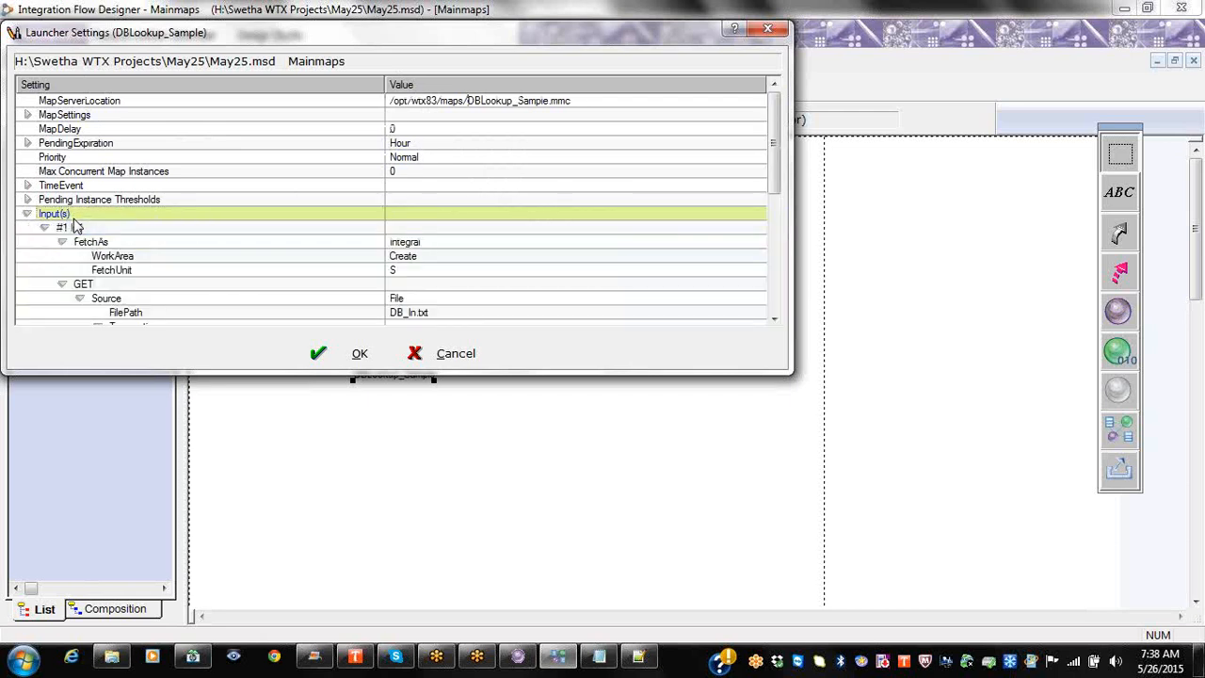
scroll(123, 263, "down", 6)
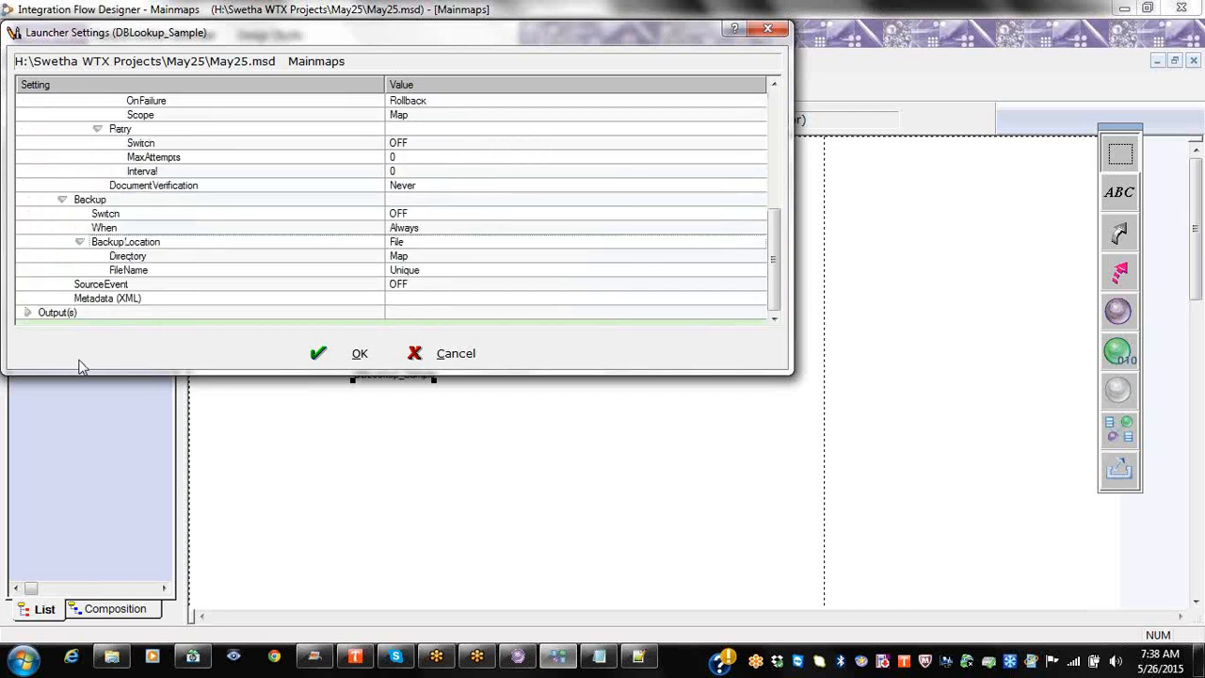
right_click(85, 316)
left_click(101, 324)
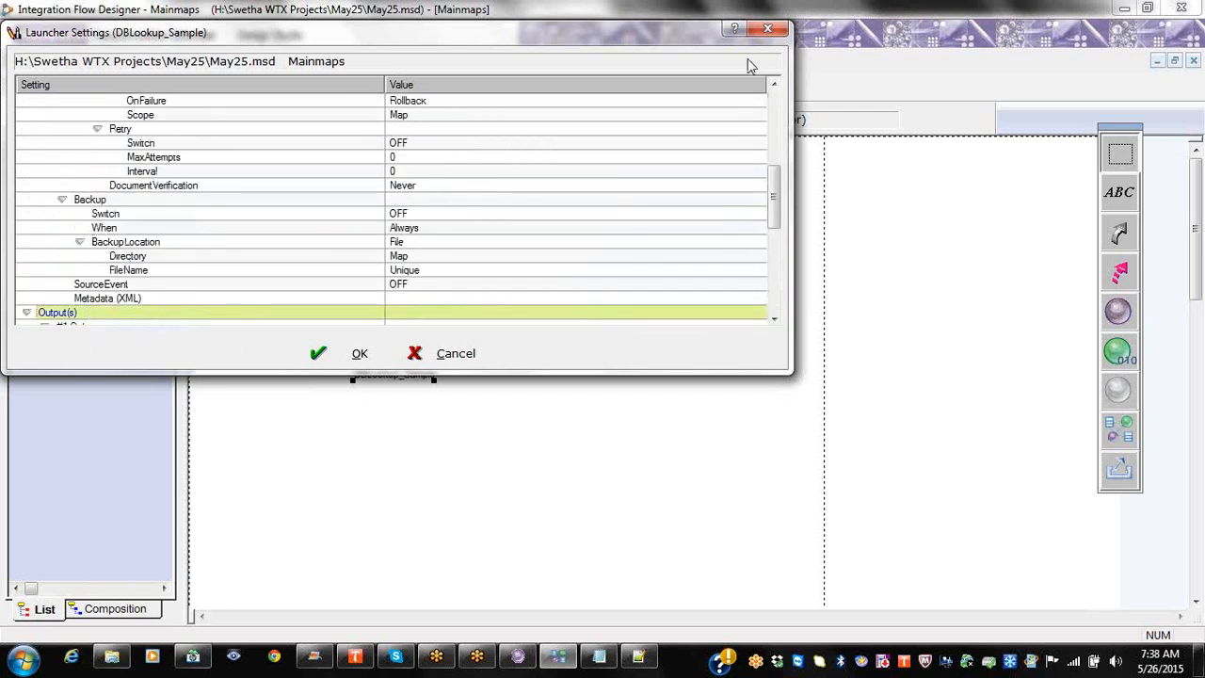
left_click(767, 29)
right_click(409, 233)
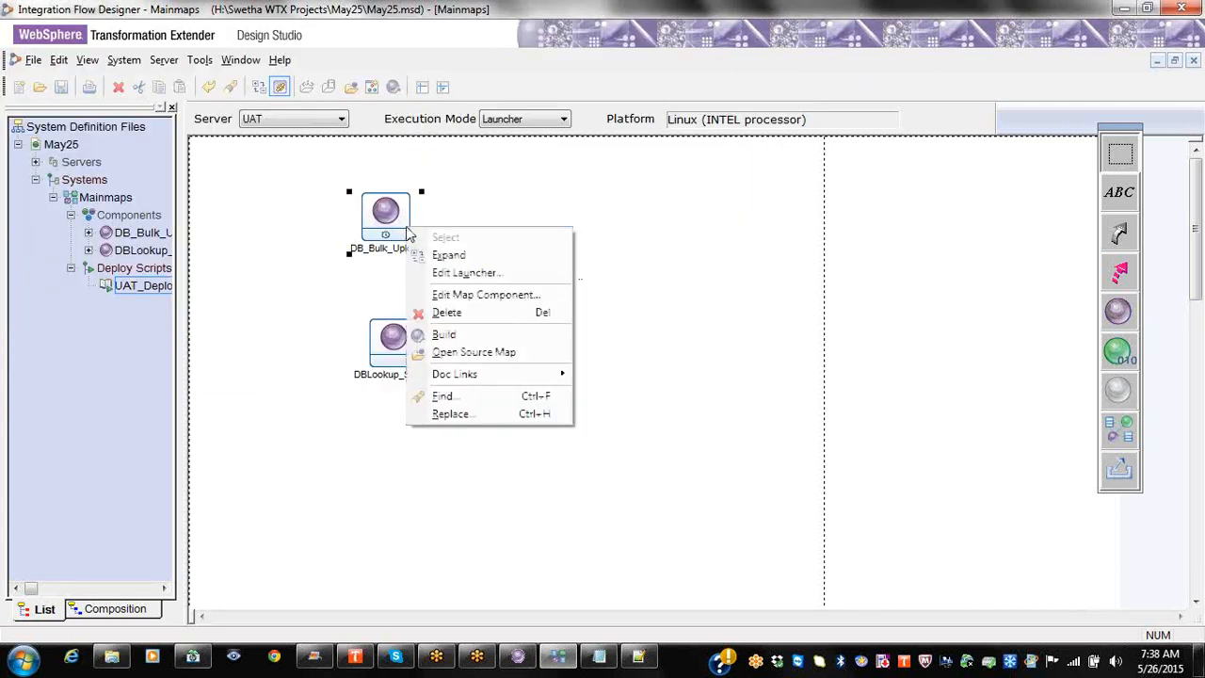
left_click(450, 277)
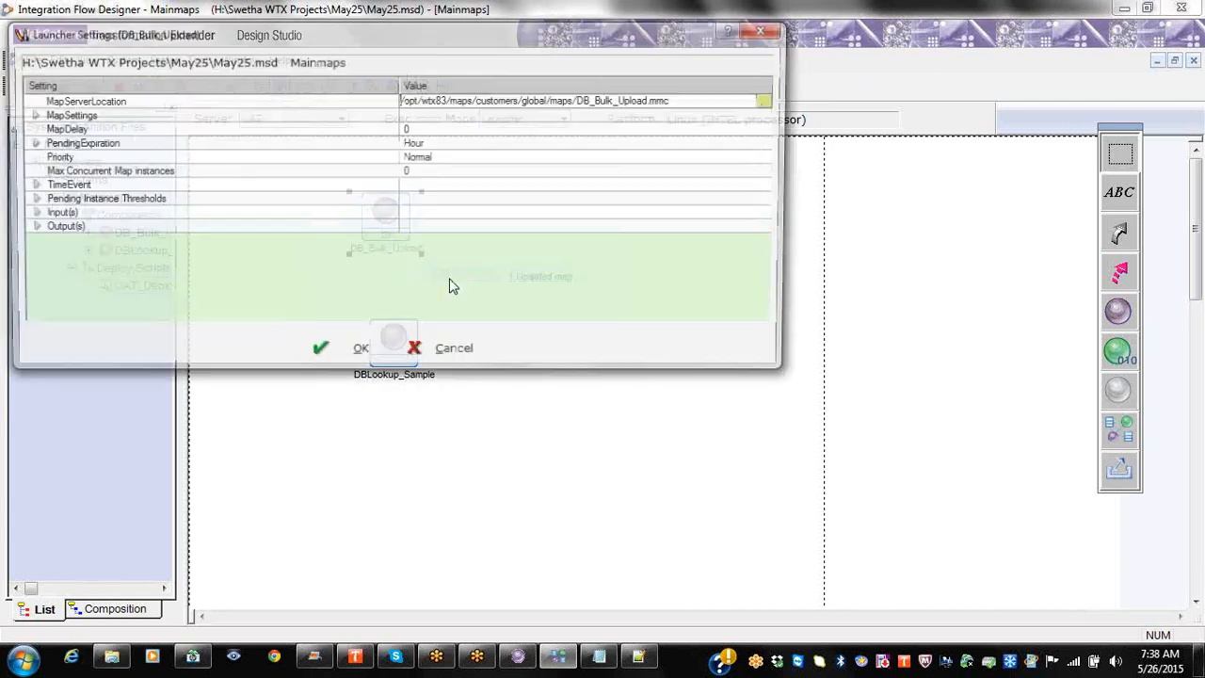
right_click(49, 215)
left_click(122, 226)
scroll(419, 248, "down", 4)
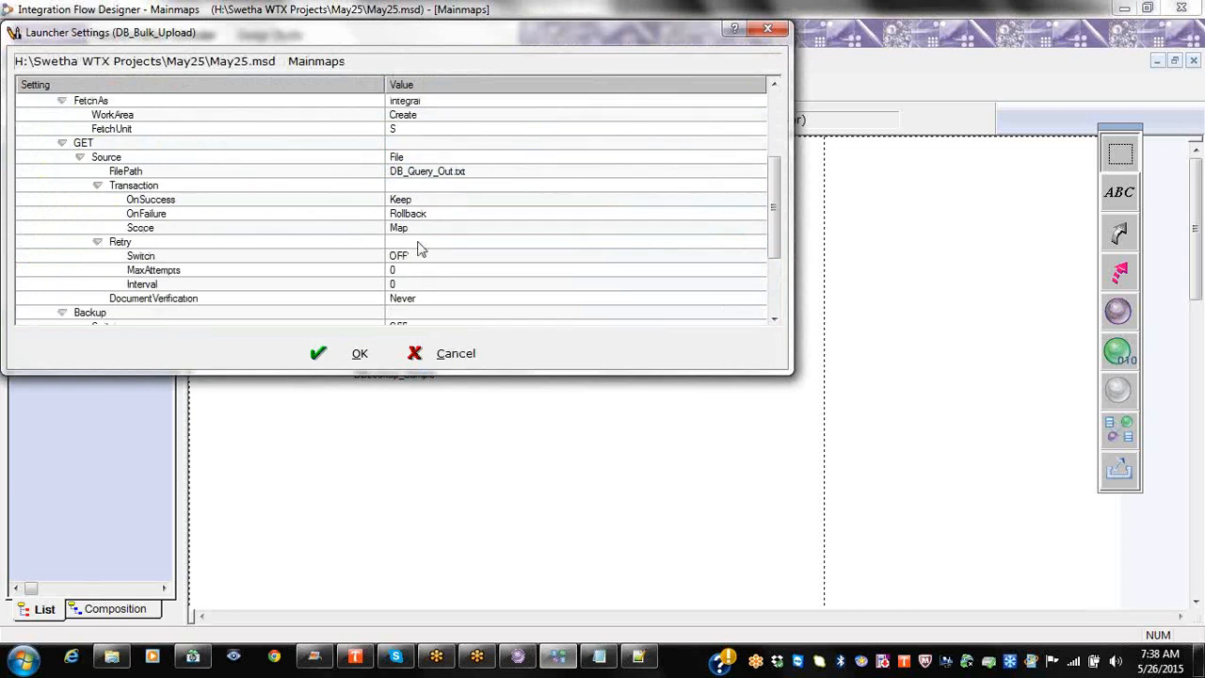
scroll(399, 221, "down", 3)
right_click(54, 311)
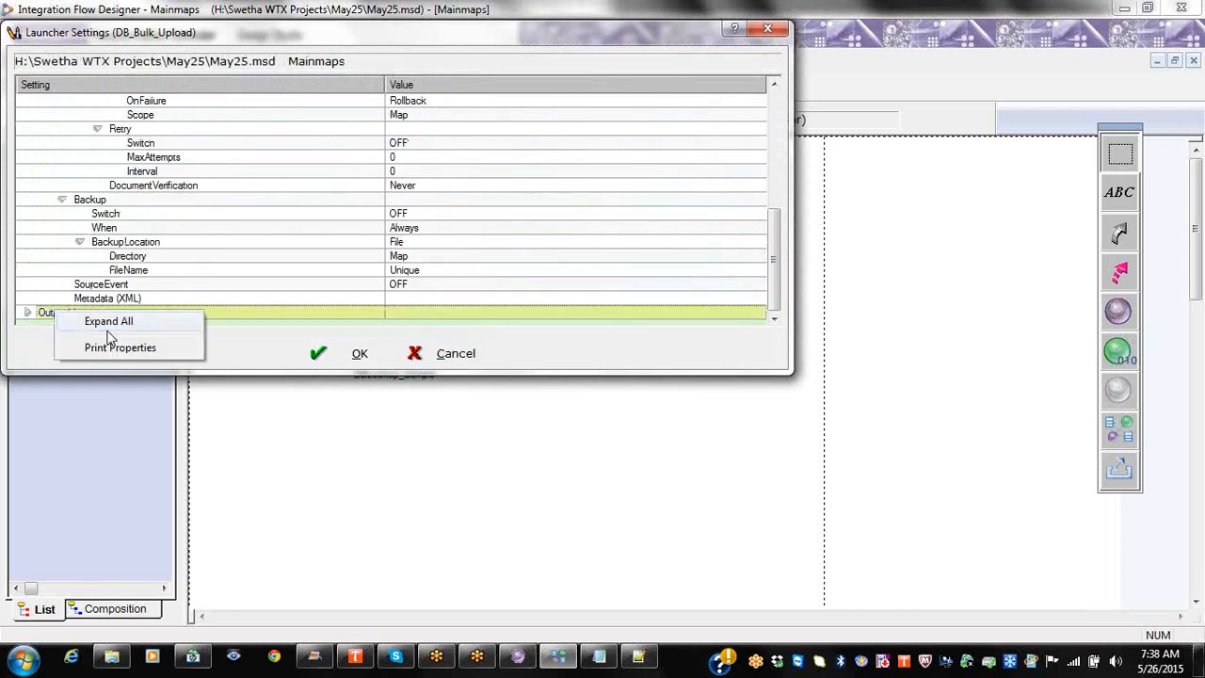
left_click(108, 322)
scroll(470, 293, "down", 5)
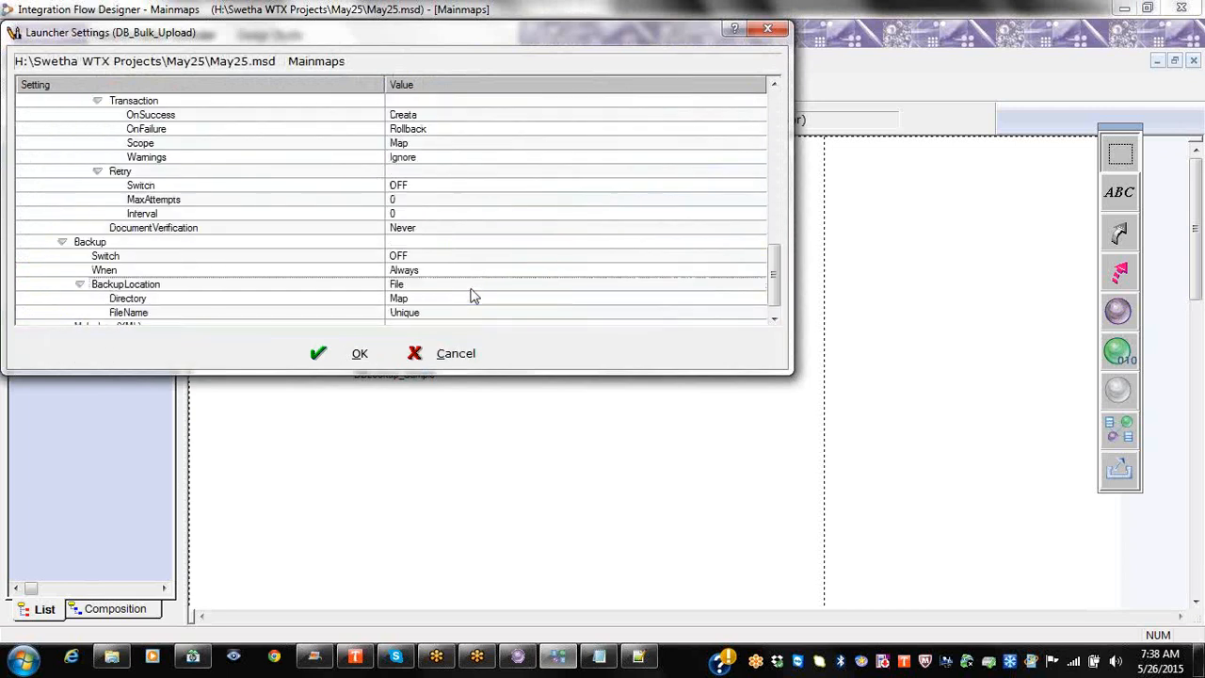
scroll(473, 296, "up", 4)
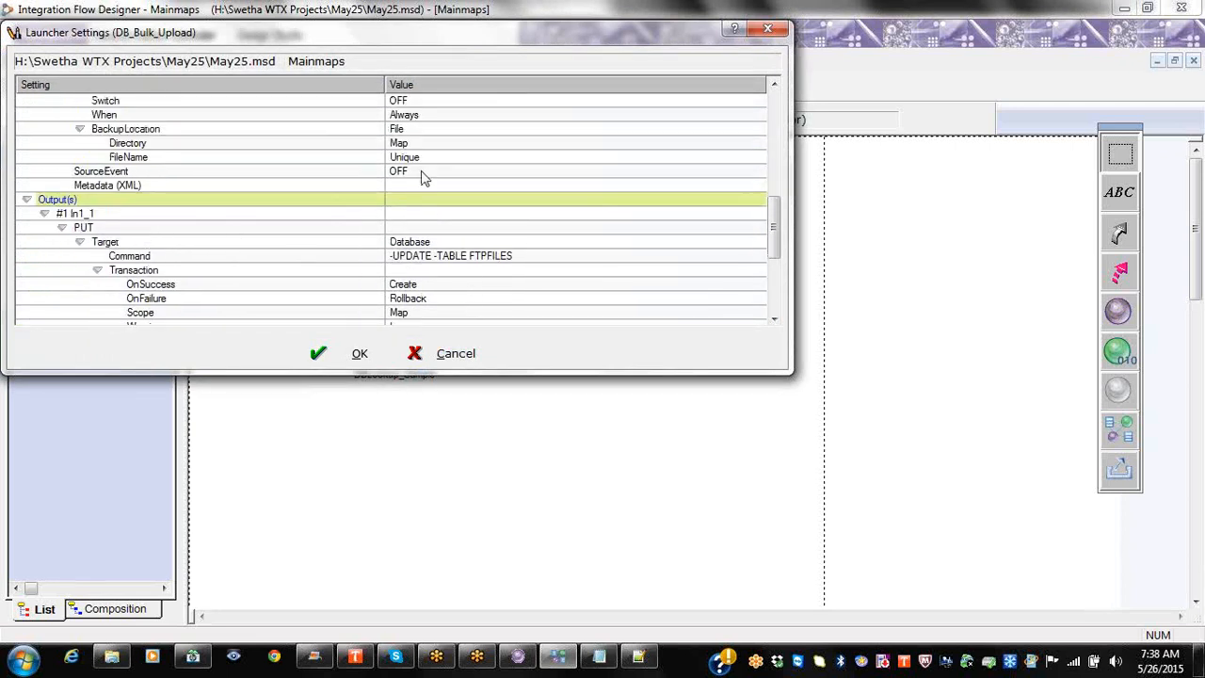
left_click(422, 174)
left_click(423, 173)
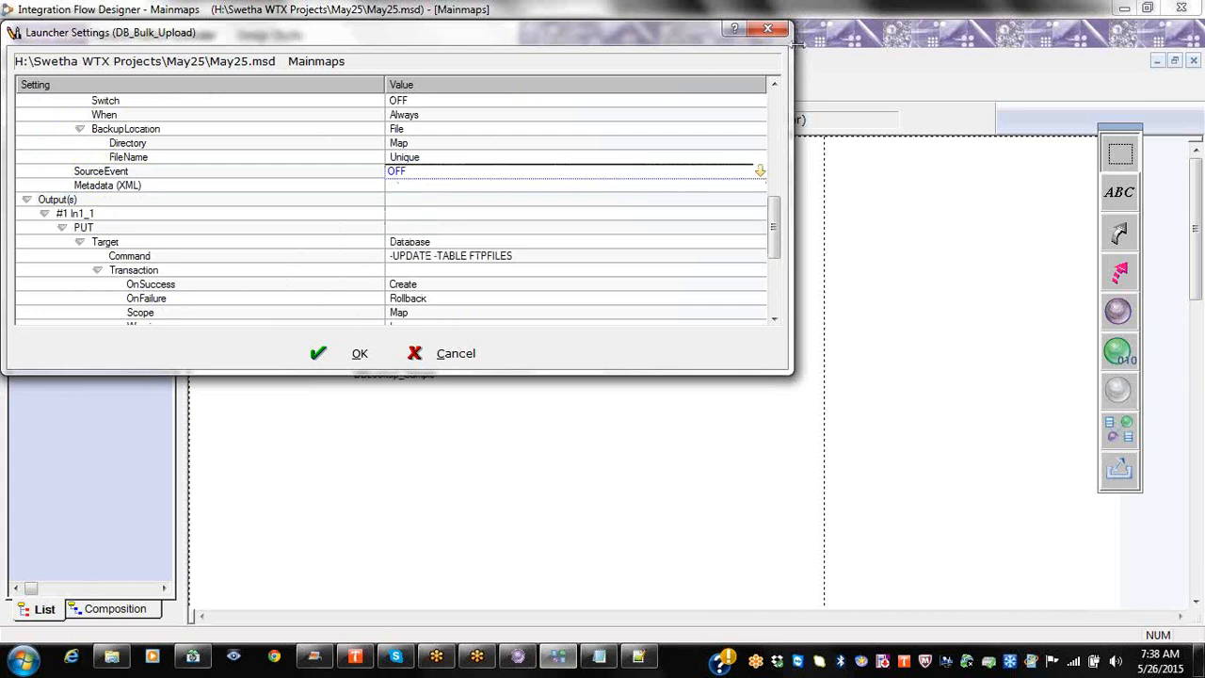
left_click(767, 28)
right_click(412, 345)
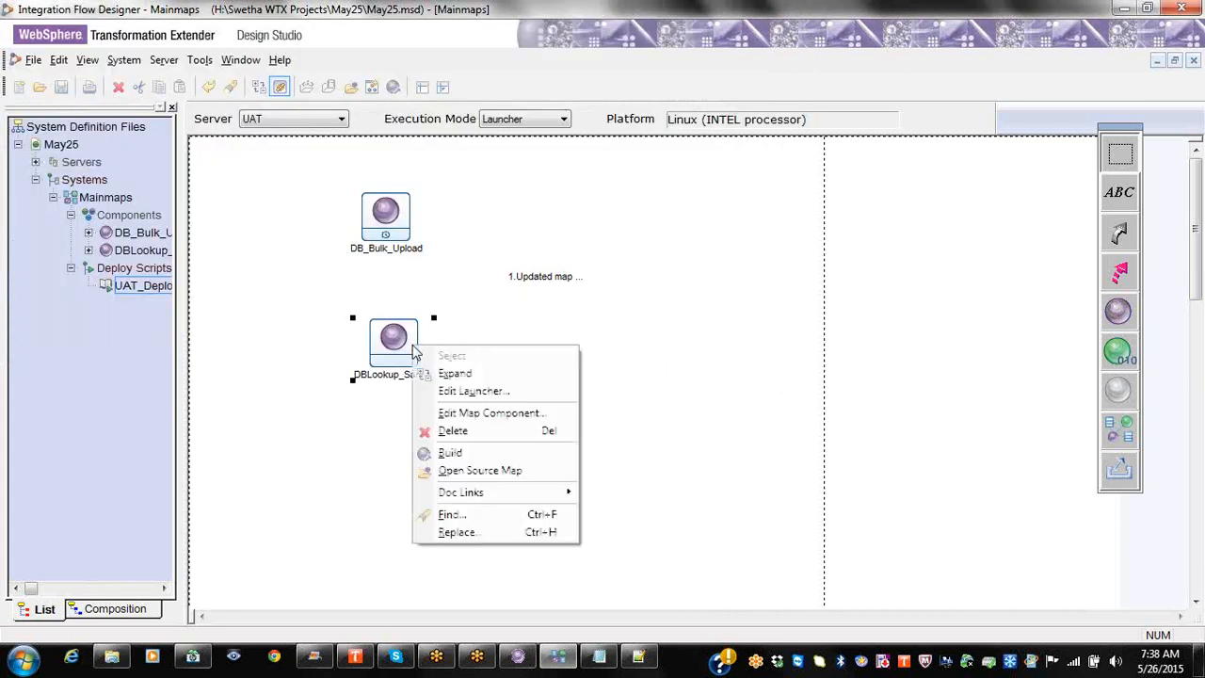
Step: Expand DBLookup_Sample's launcher inputs, set SourceEvent to ON, and apply with OK
left_click(485, 391)
left_click(95, 215)
right_click(98, 217)
left_click(106, 225)
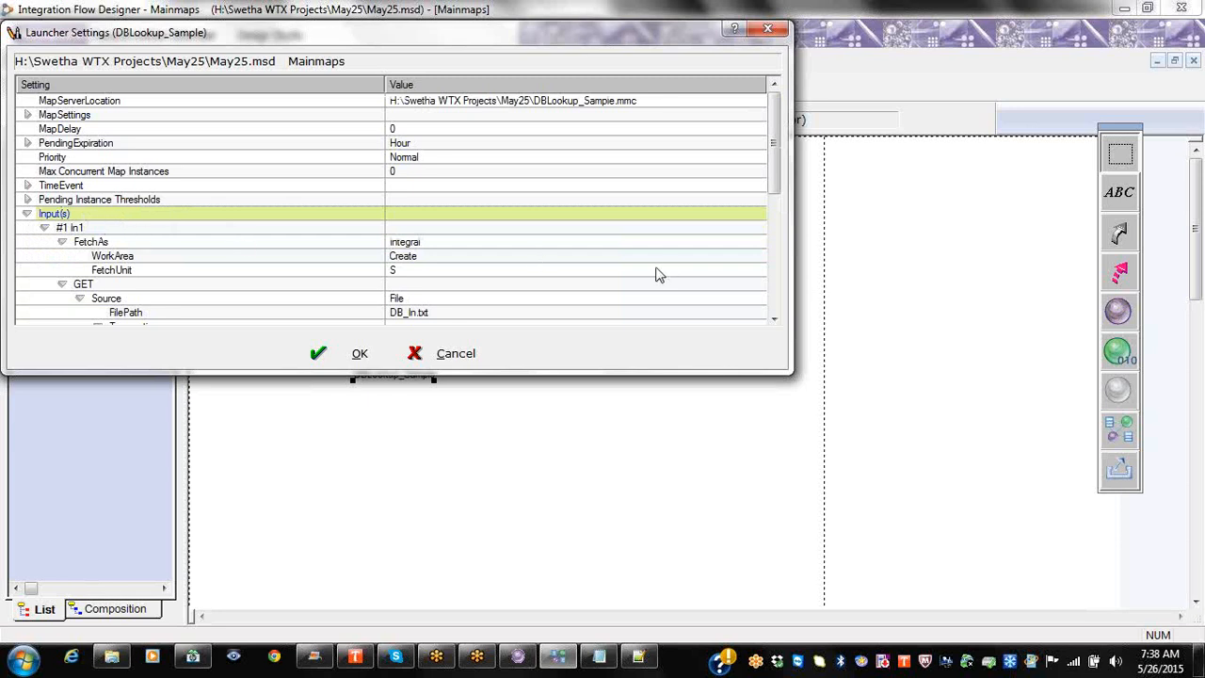
scroll(610, 285, "down", 1)
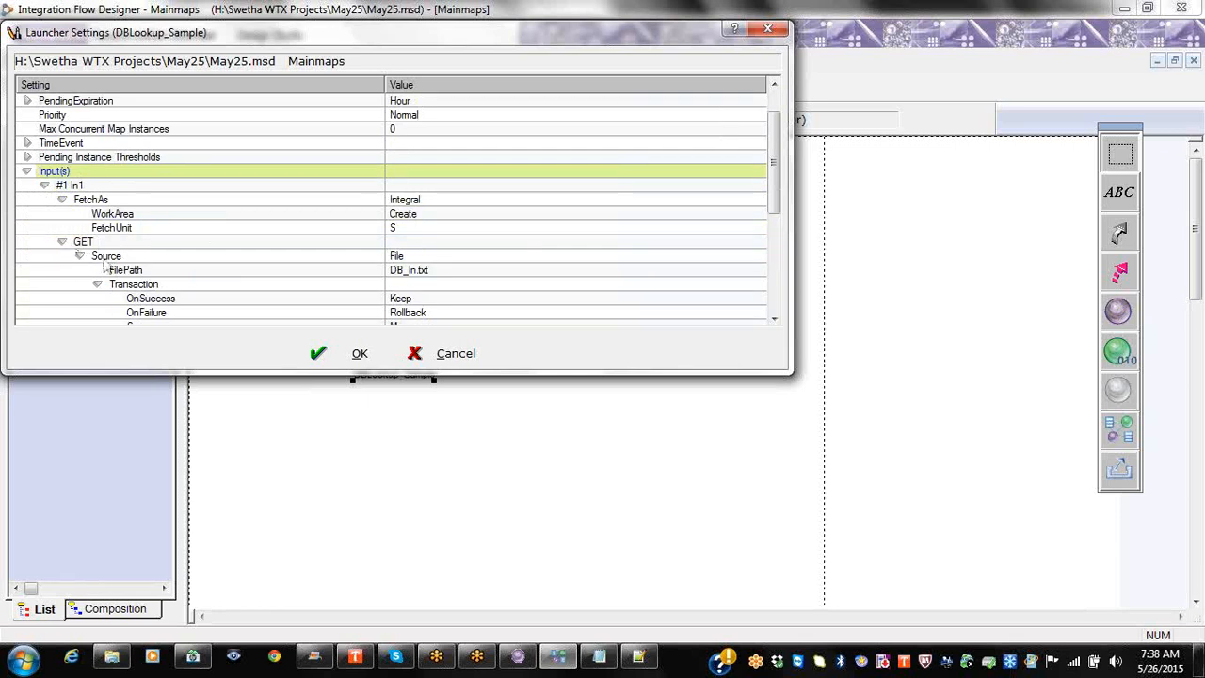
left_click(470, 271)
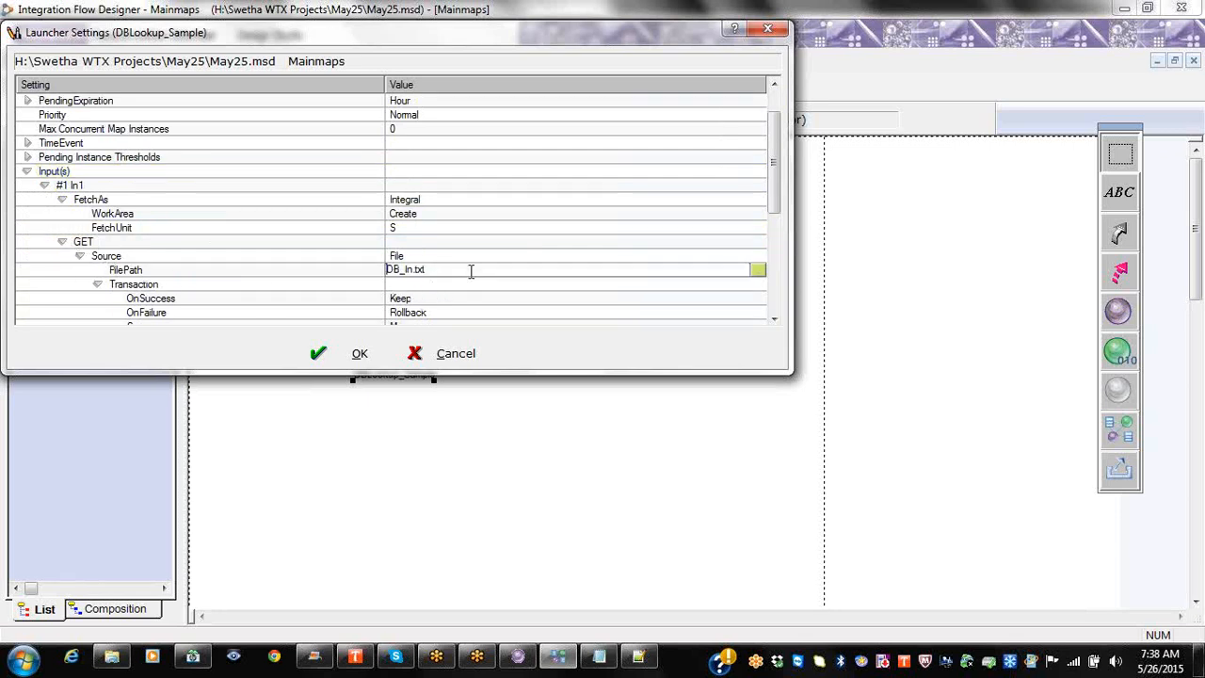
scroll(470, 273, "down", 2)
scroll(91, 306, "down", 1)
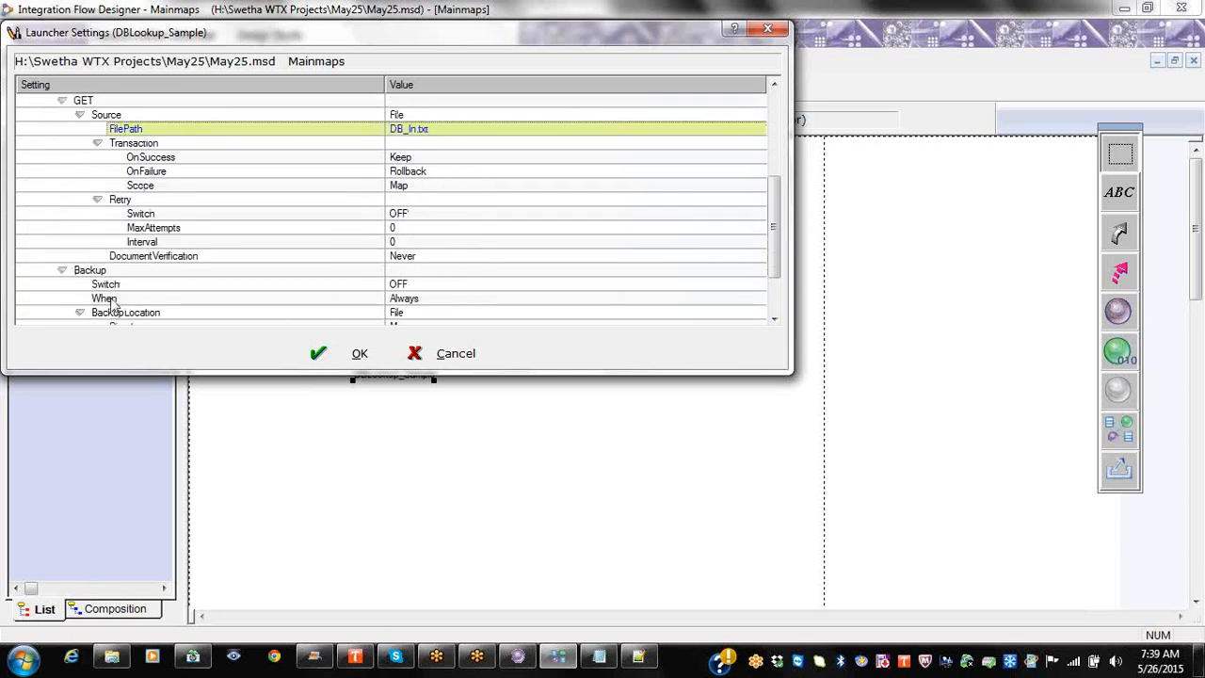
scroll(215, 273, "down", 2)
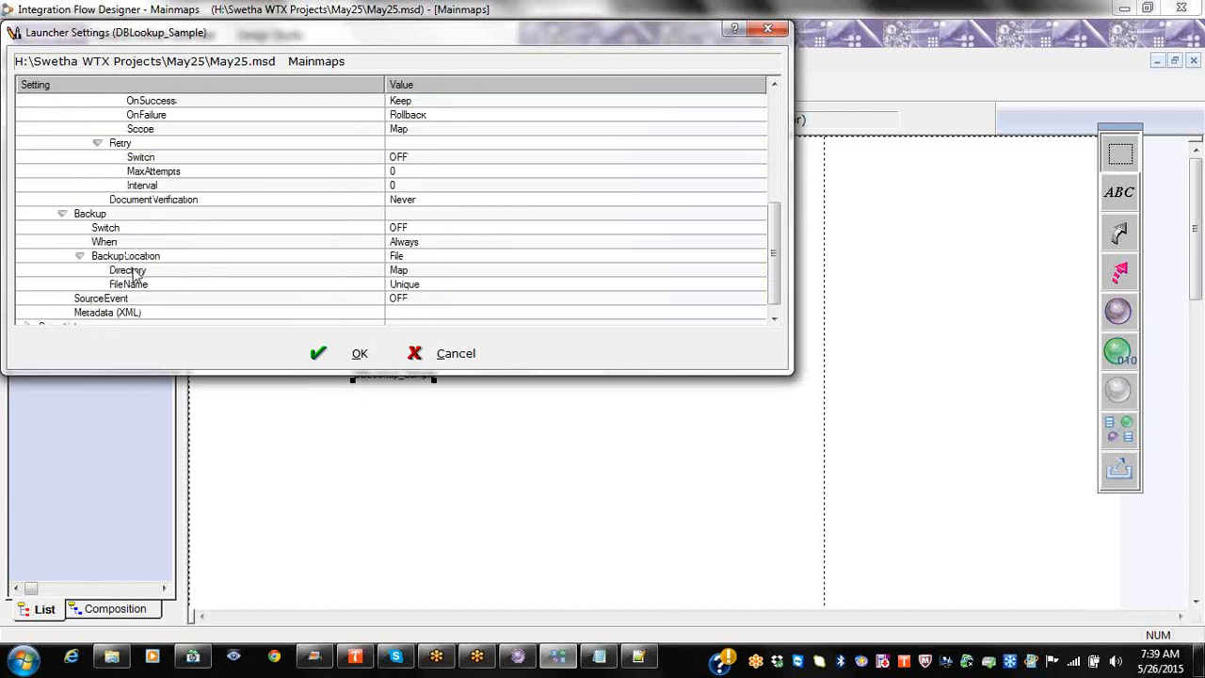
left_click(405, 300)
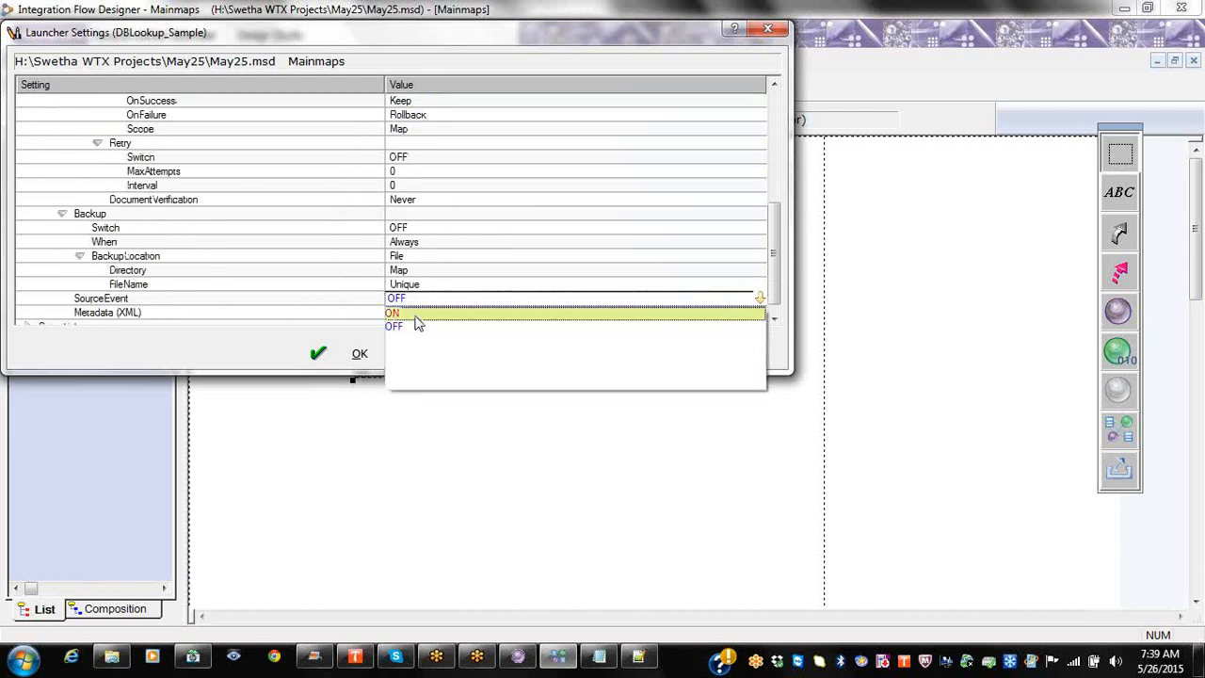
left_click(418, 318)
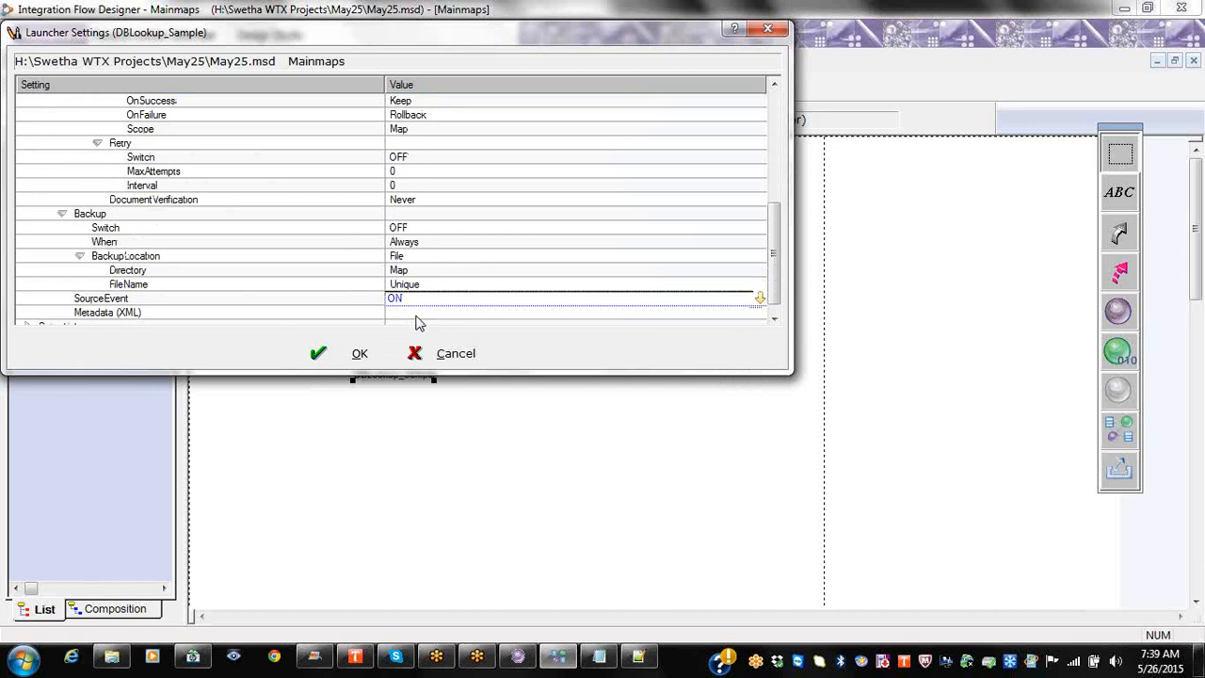
left_click(352, 353)
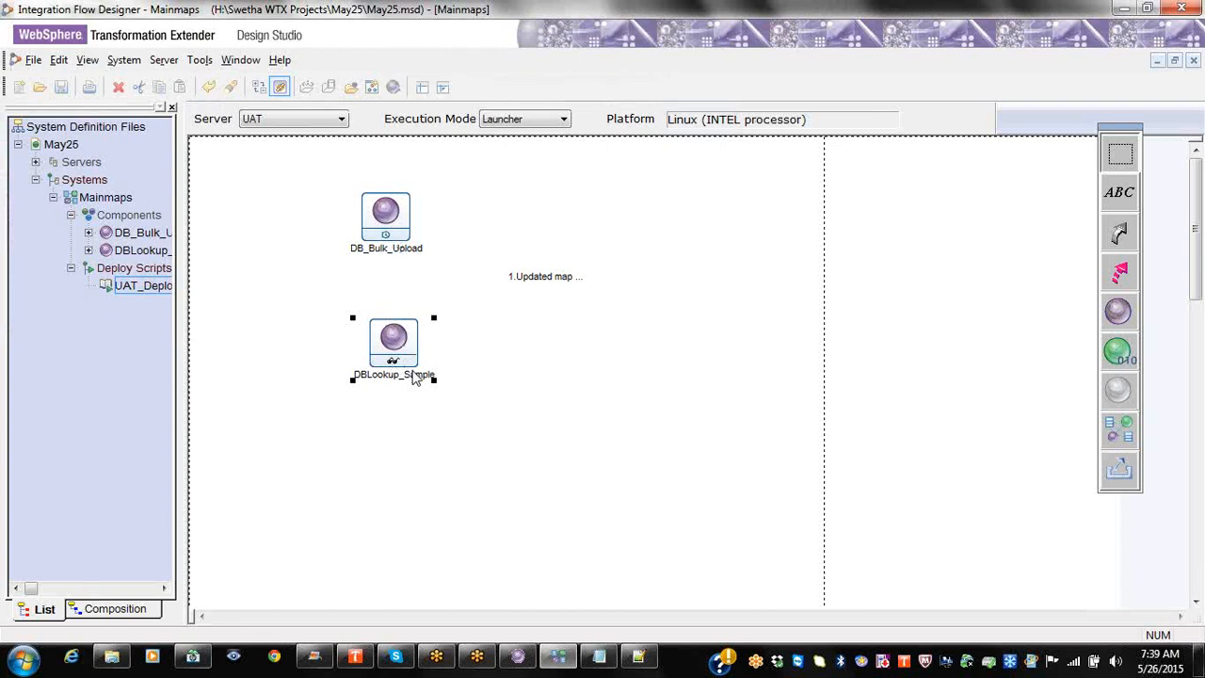
Step: Change DBLookup_Sample's input FilePath from DB_In.txt to /opt/wtx83/data/*.xml and confirm
right_click(393, 348)
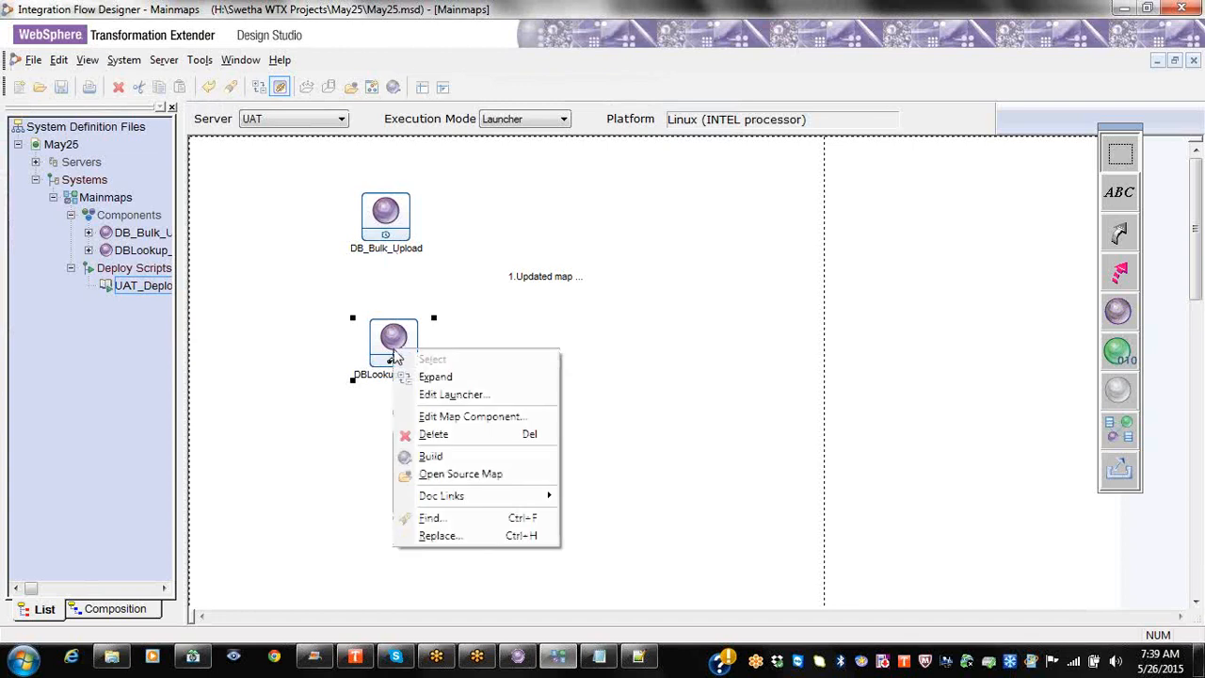
left_click(428, 387)
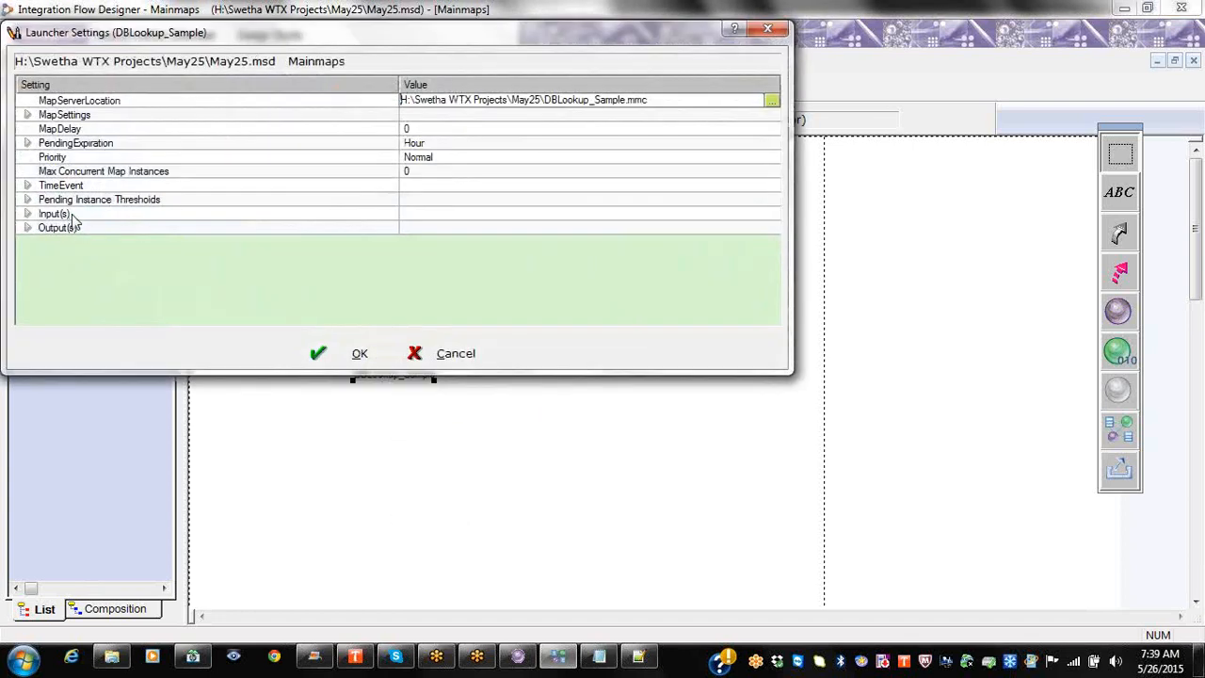
right_click(68, 214)
left_click(101, 230)
scroll(469, 312, "down", 2)
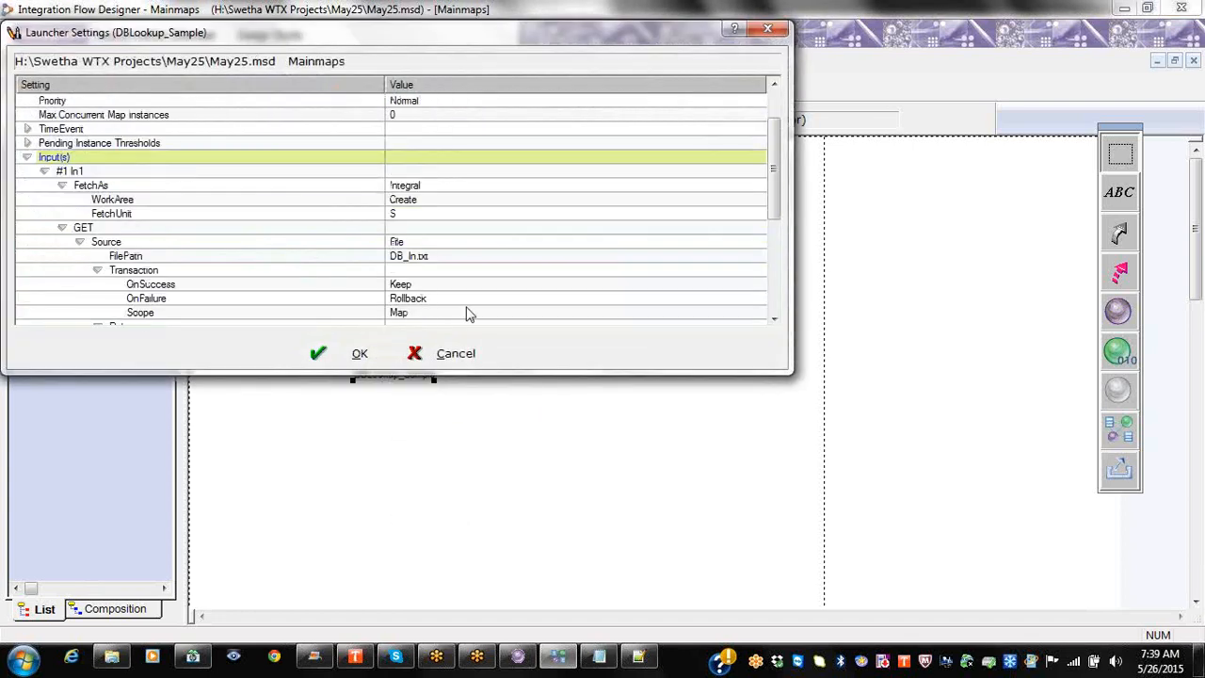
left_click(482, 257)
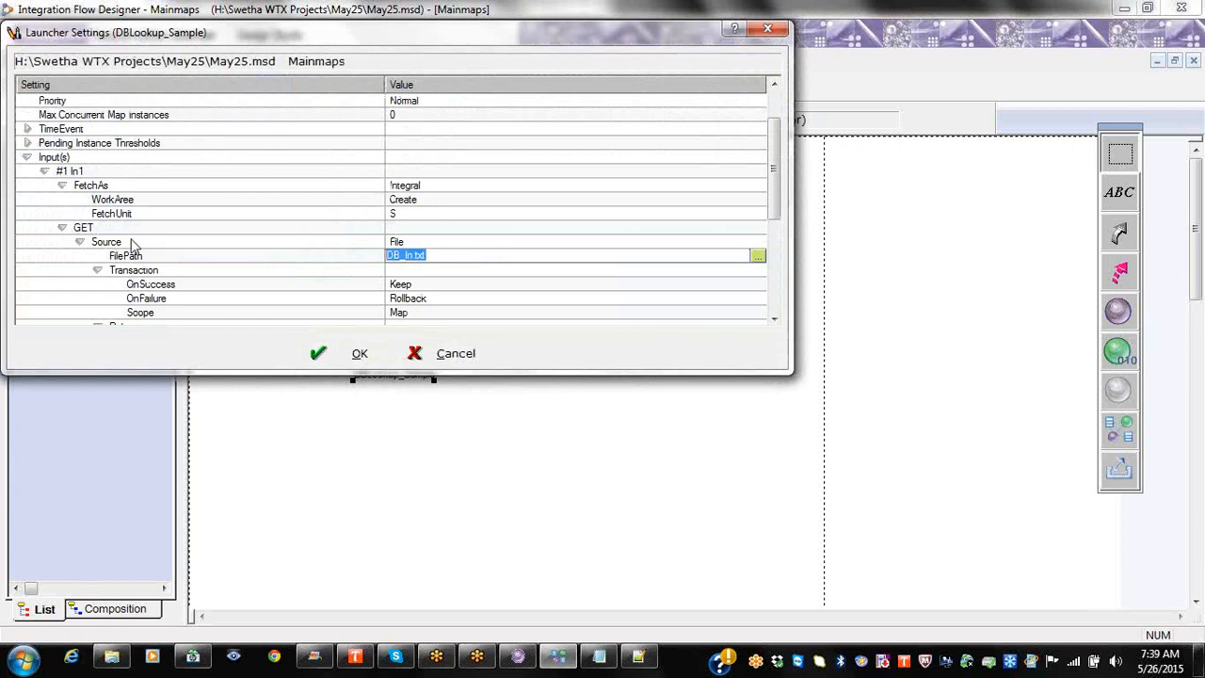
type("/opt/wtx83/data")
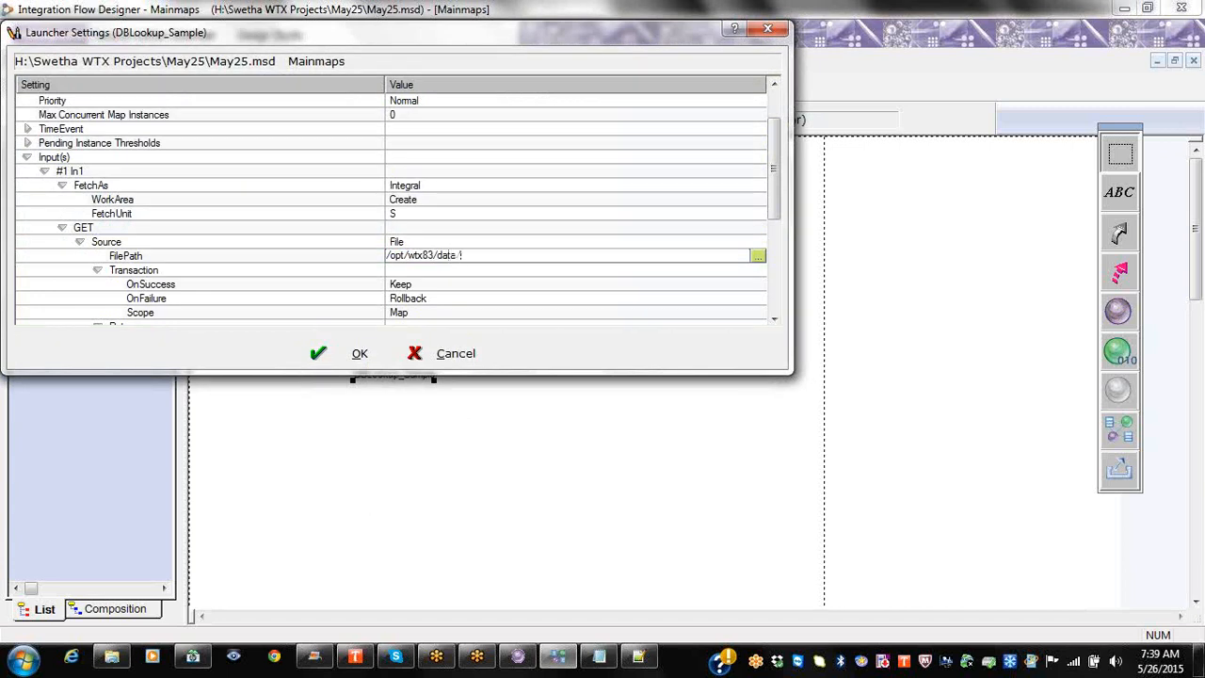
type(":")
scroll(488, 256, "down", 2)
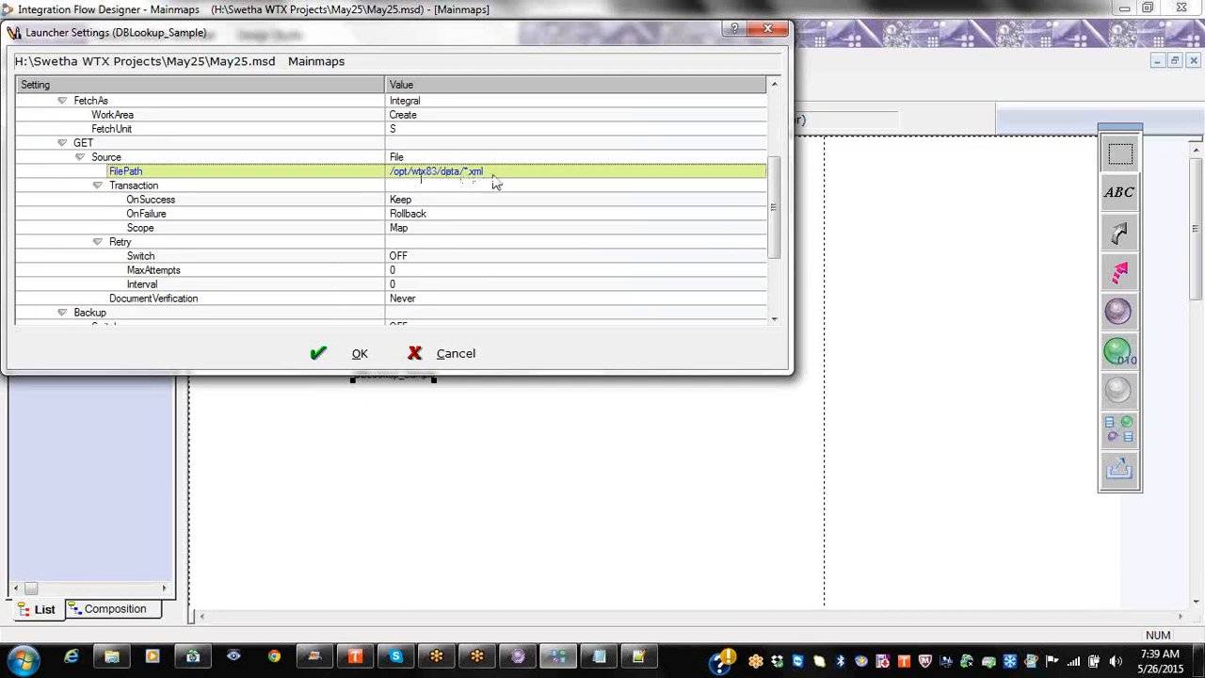
scroll(513, 220, "down", 1)
scroll(358, 353, "down", 2)
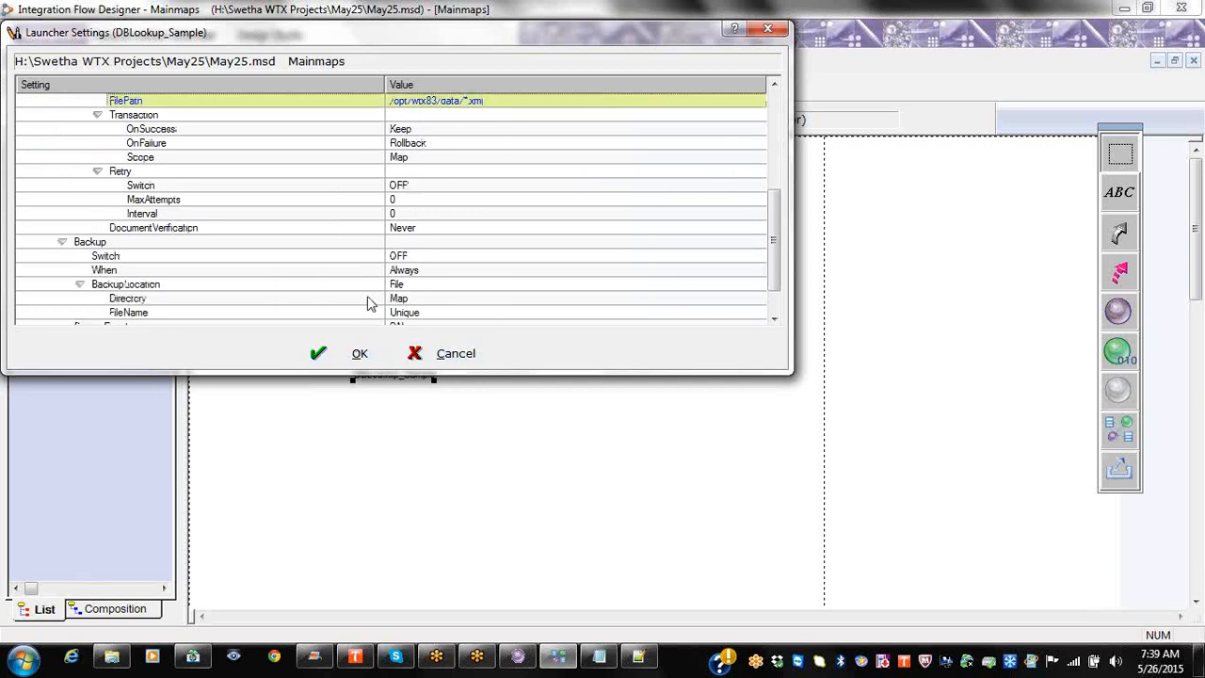
left_click(331, 353)
Step: Reopen DBLookup_Sample's launcher and check the expanded input settings before closing it
right_click(393, 361)
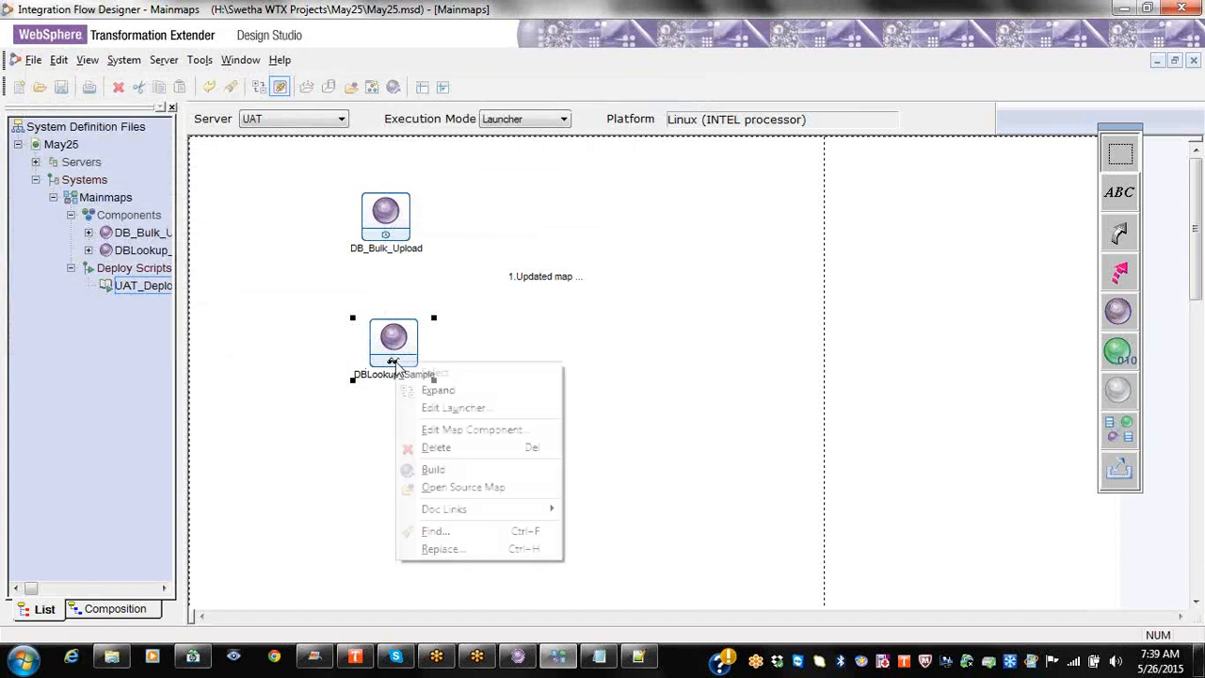
left_click(434, 408)
right_click(41, 214)
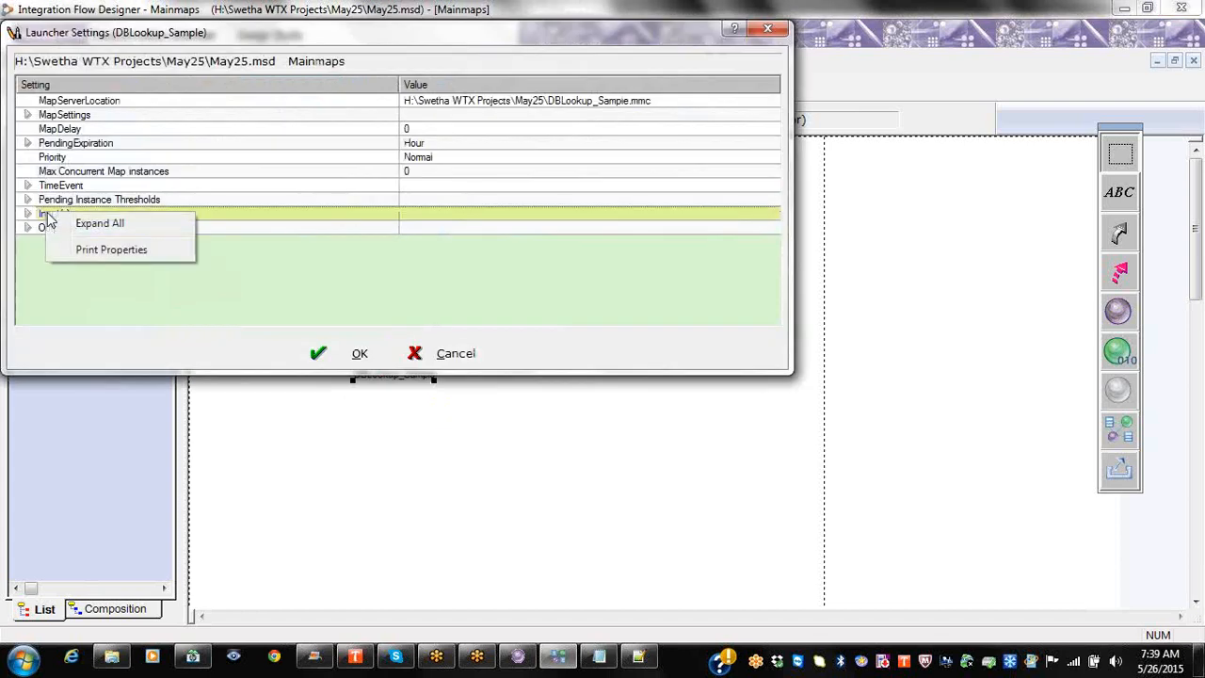
left_click(91, 224)
scroll(492, 258, "down", 3)
scroll(502, 314, "down", 3)
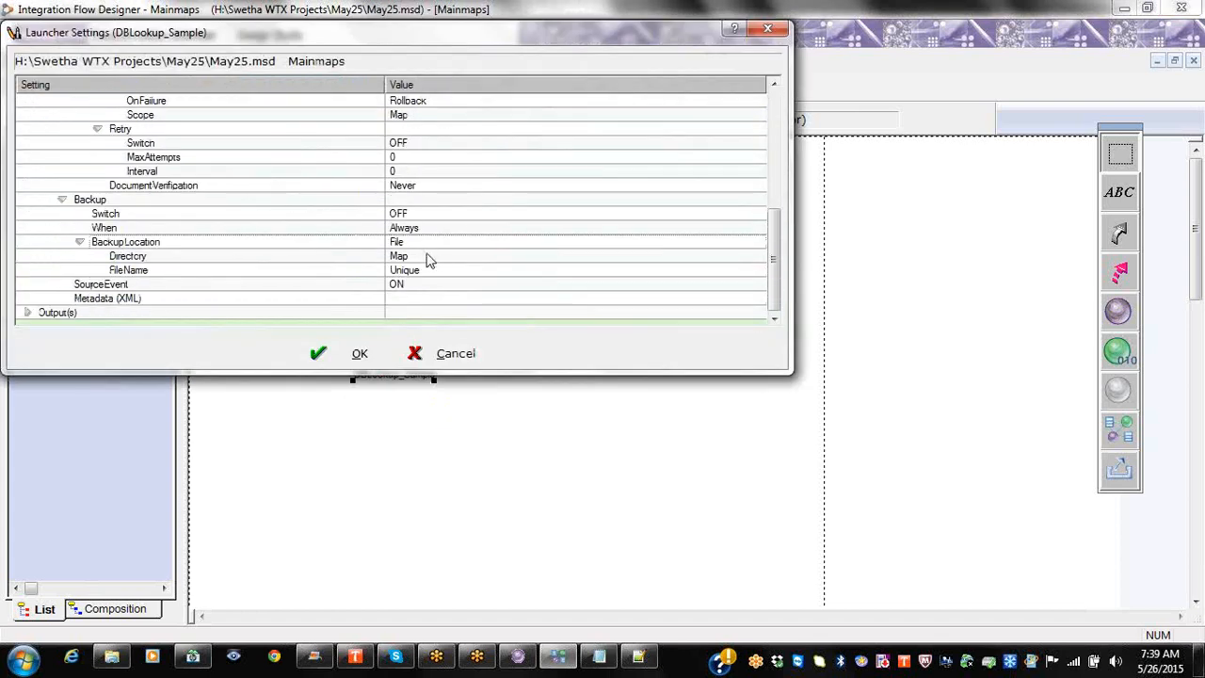
scroll(421, 245, "up", 2)
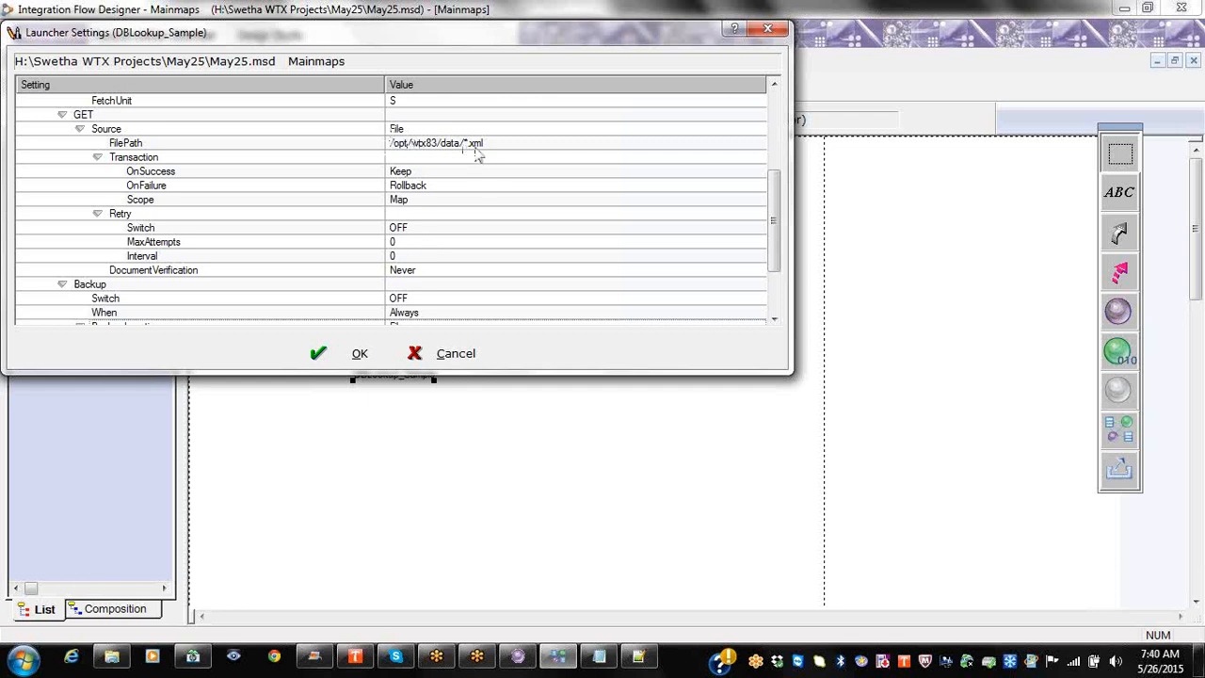
scroll(403, 301, "down", 3)
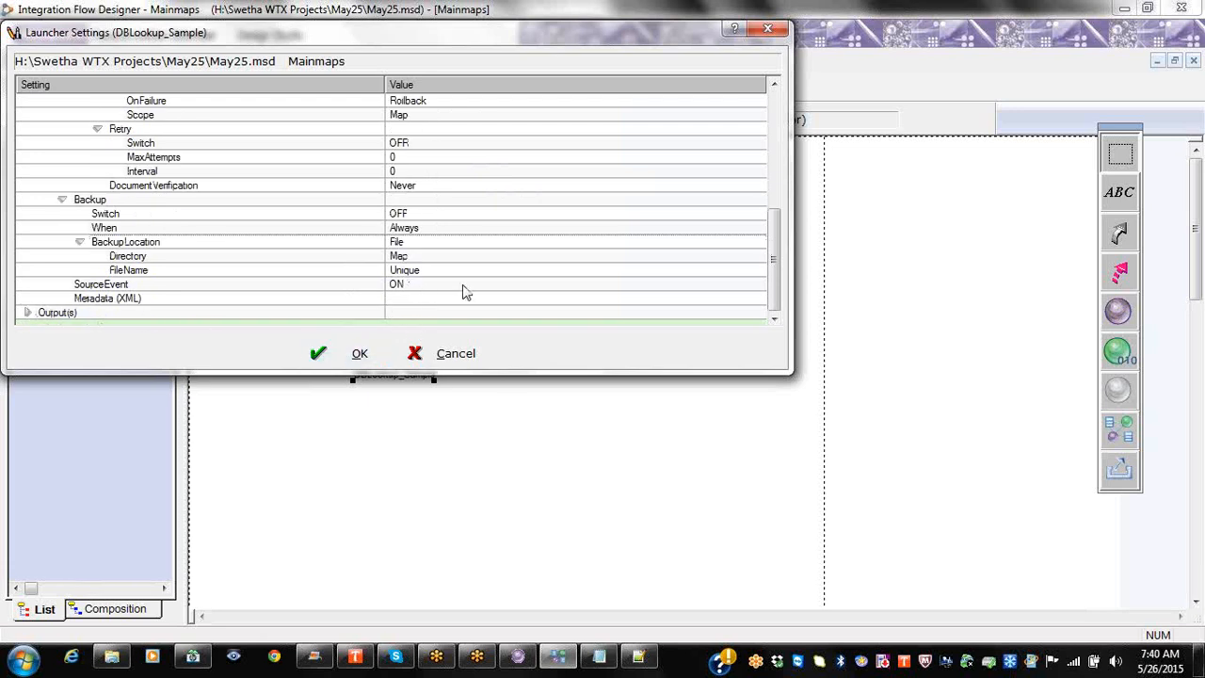
scroll(463, 292, "up", 3)
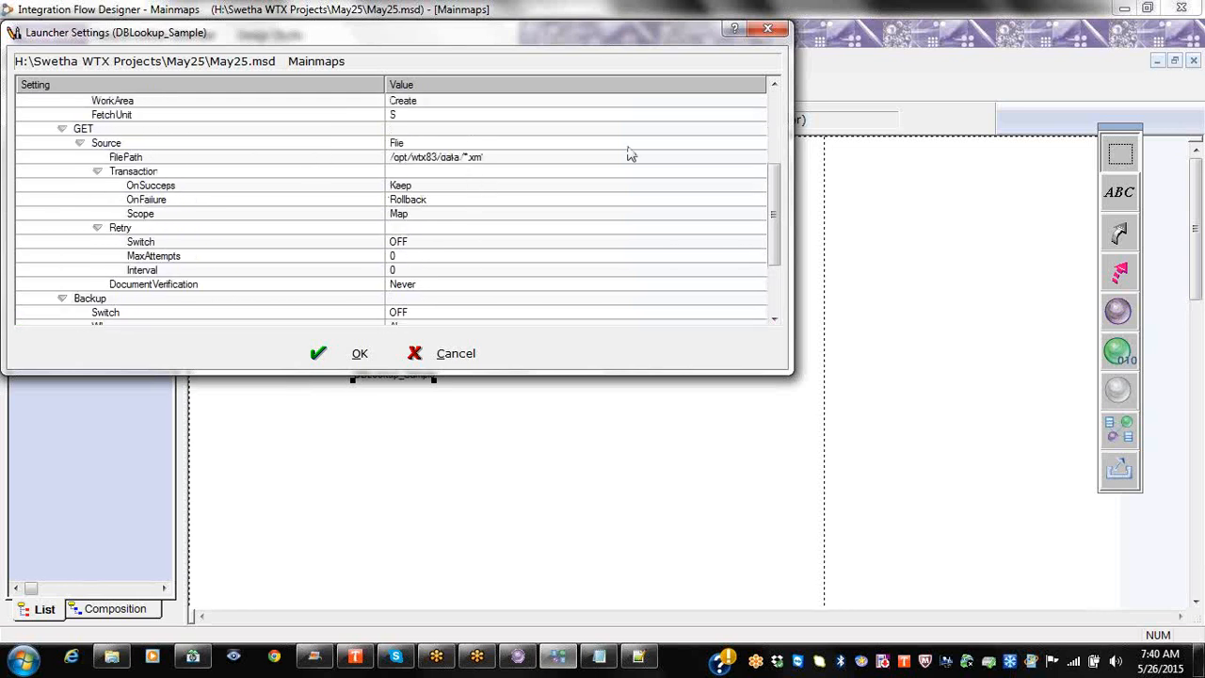
left_click(381, 355)
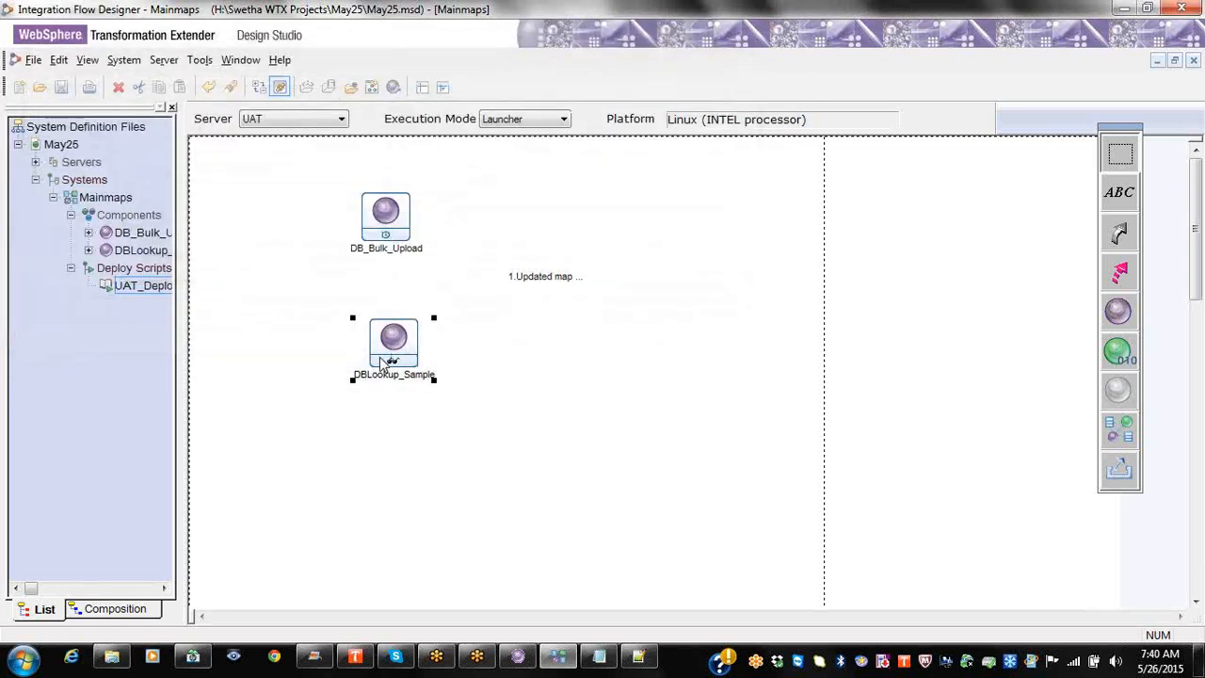
left_click(132, 292)
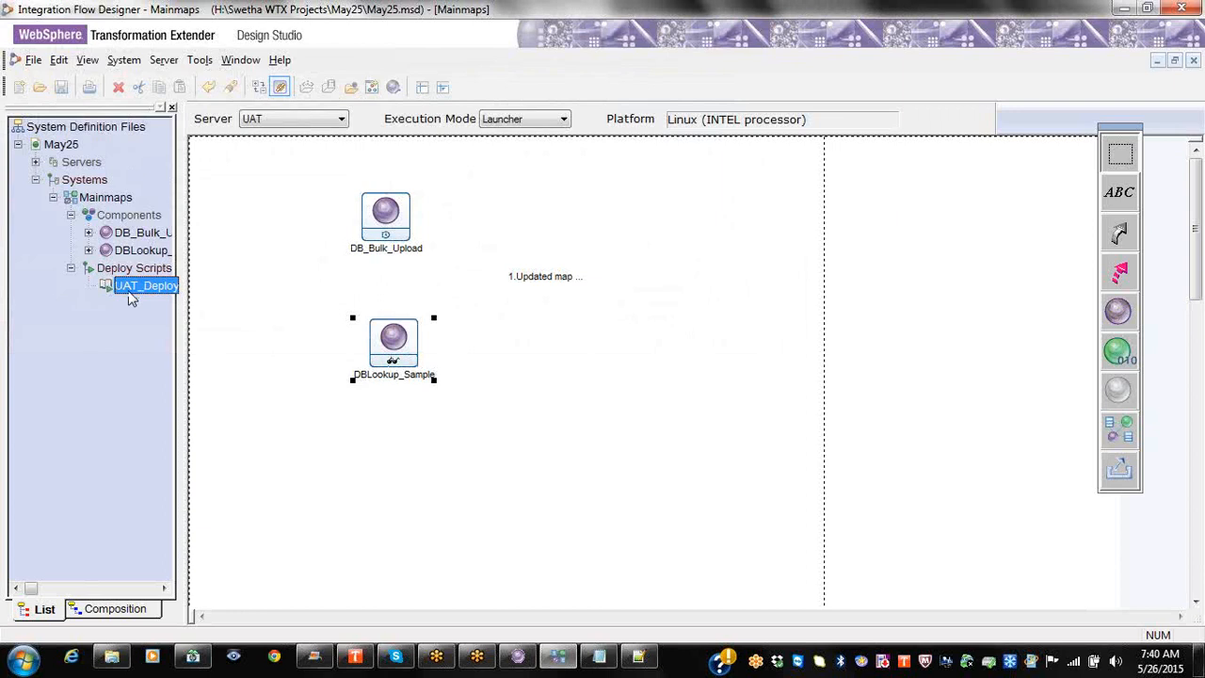
right_click(168, 287)
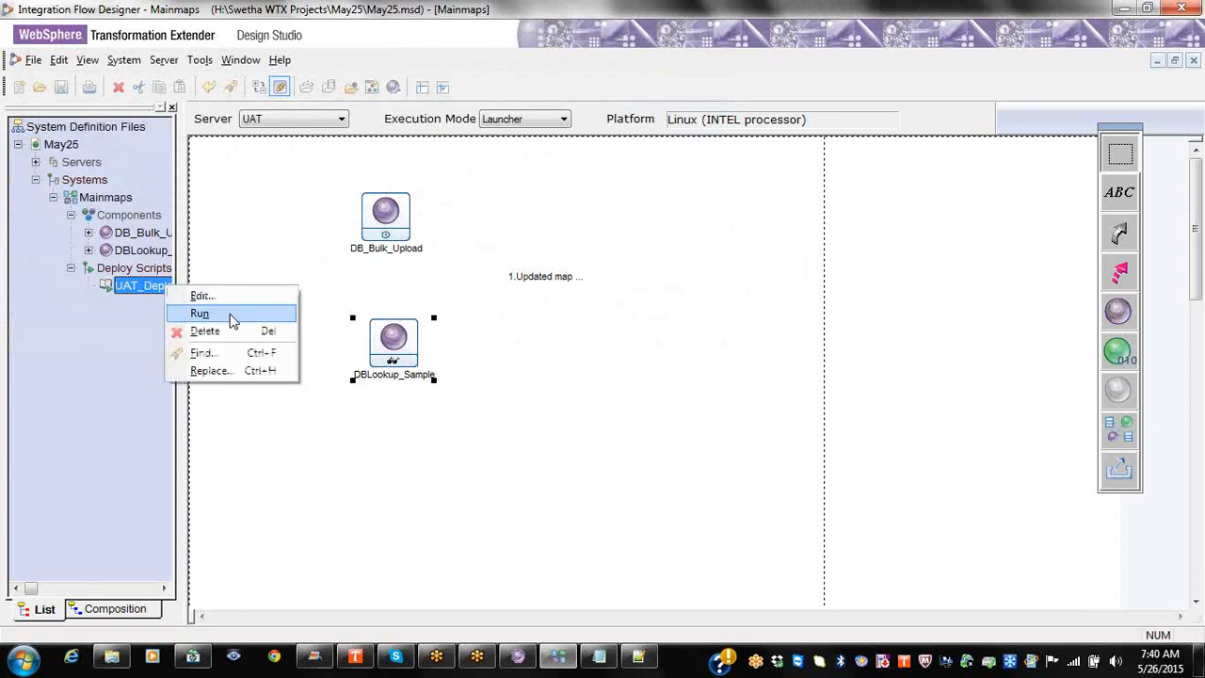
left_click(232, 297)
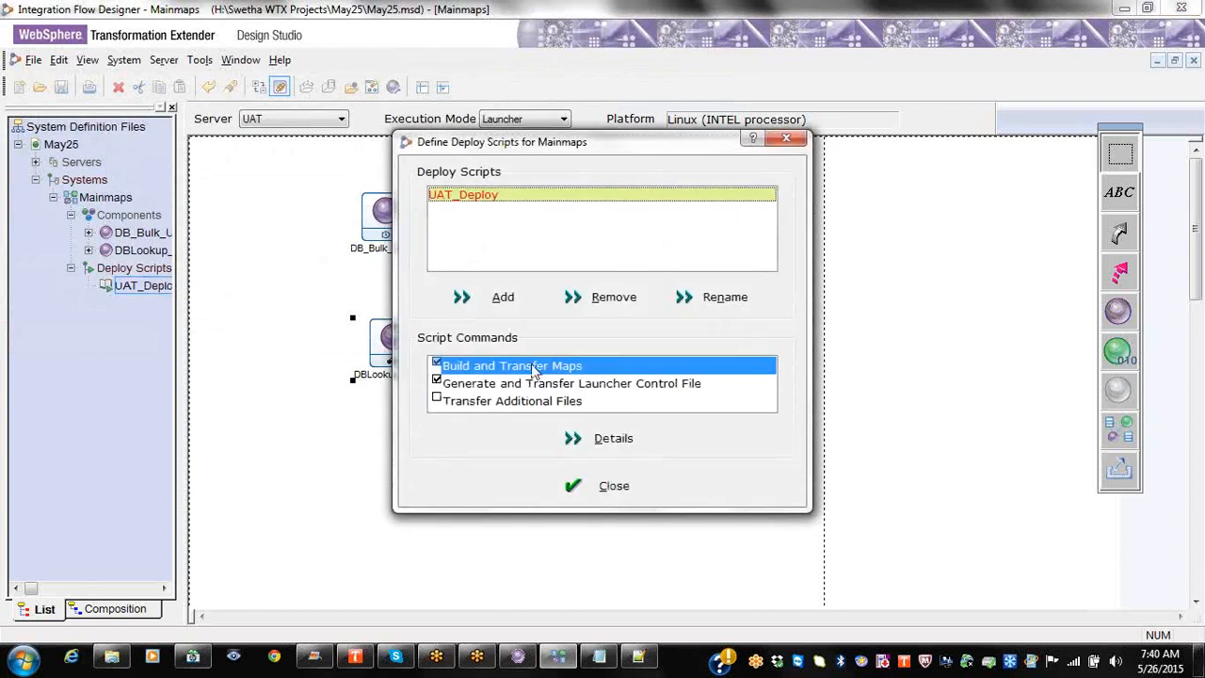
left_click(608, 435)
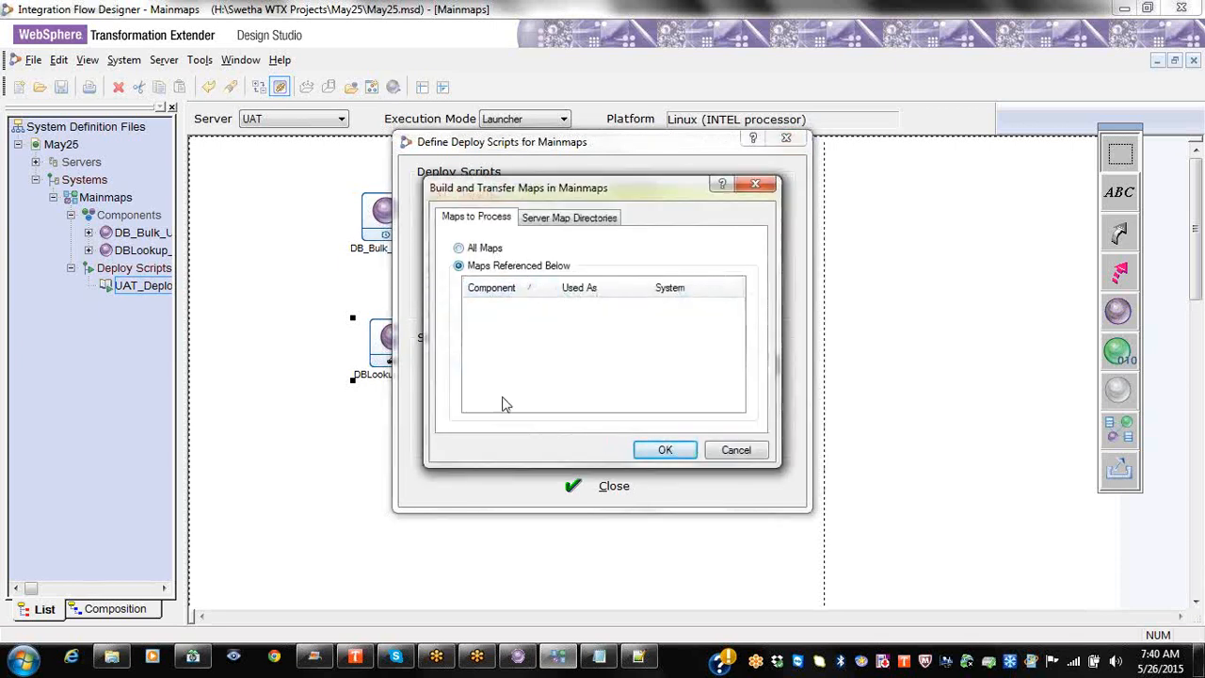
left_click_drag(141, 249, 537, 324)
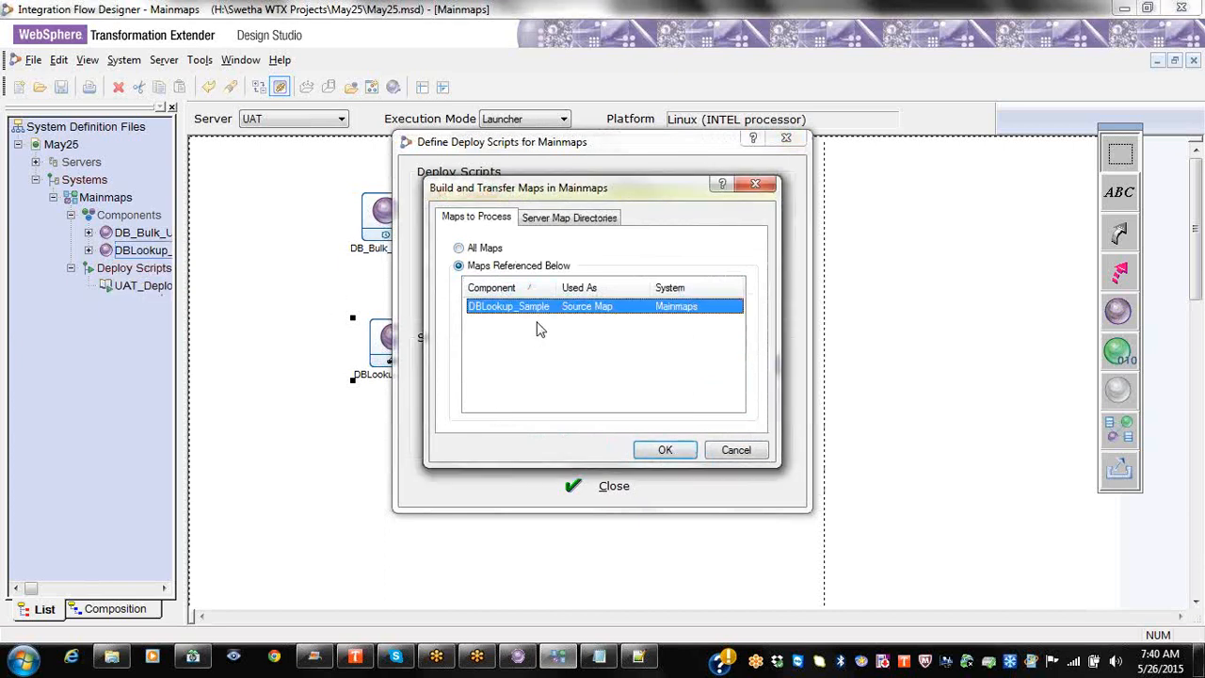
left_click(558, 217)
left_click_drag(607, 269, 666, 269)
left_click(631, 289)
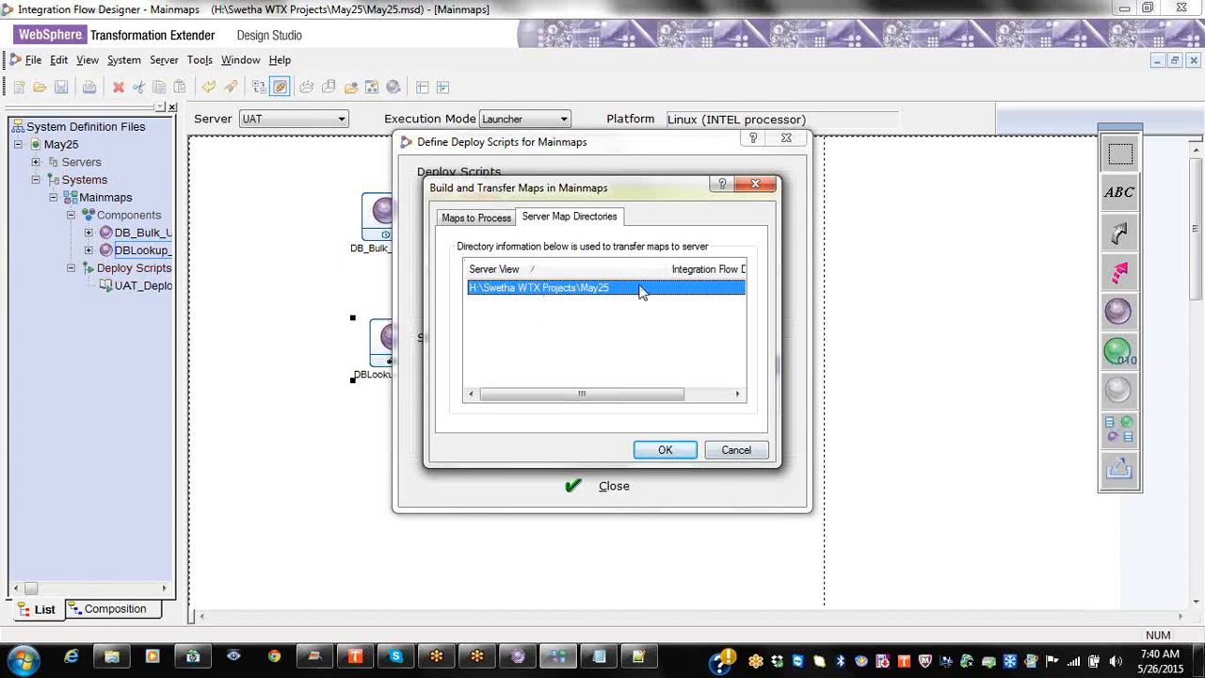
left_click(682, 287)
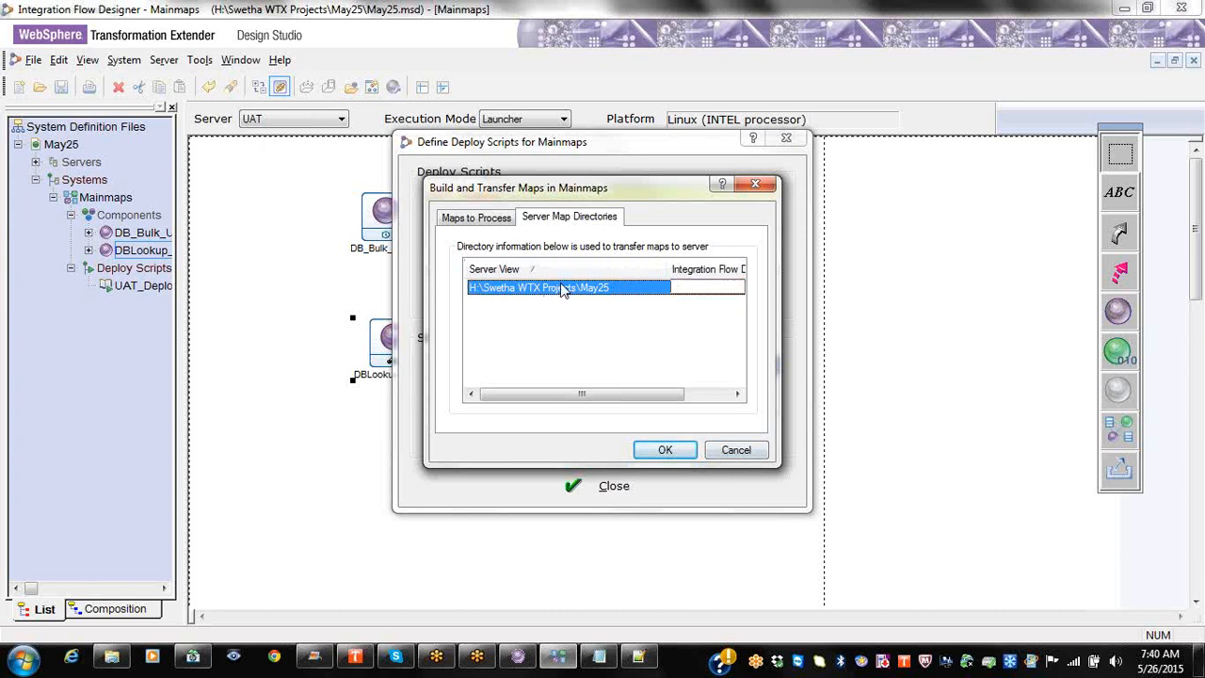
left_click(742, 450)
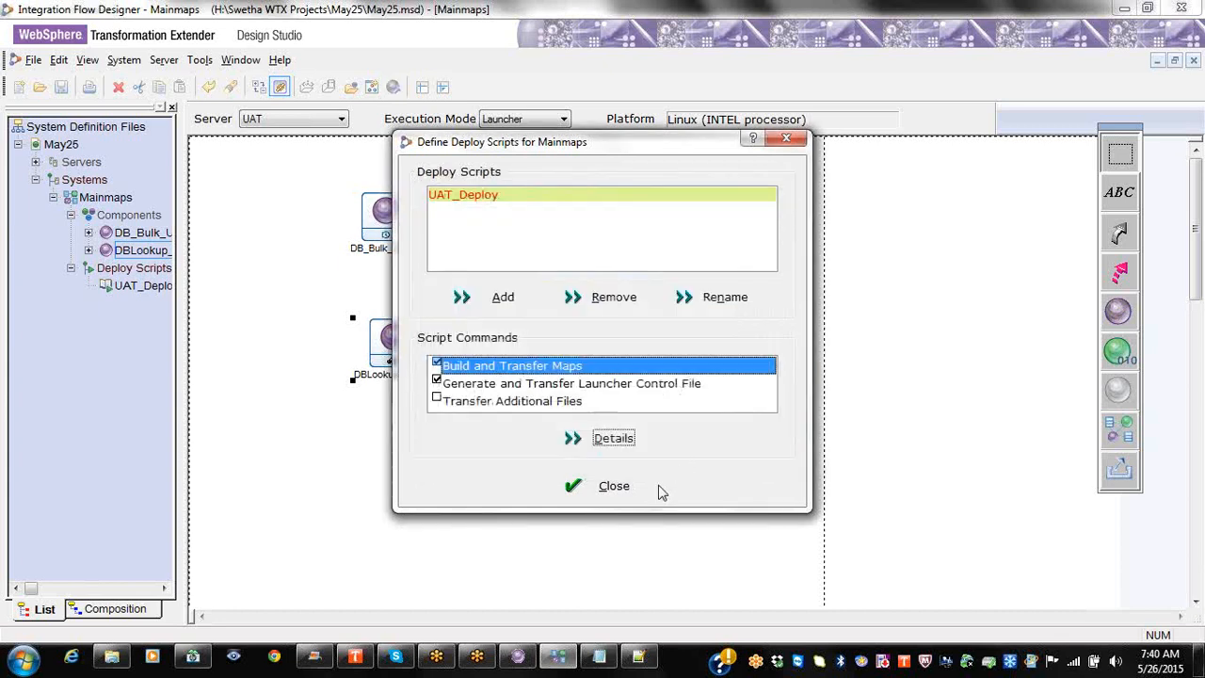
left_click(61, 91)
left_click(610, 486)
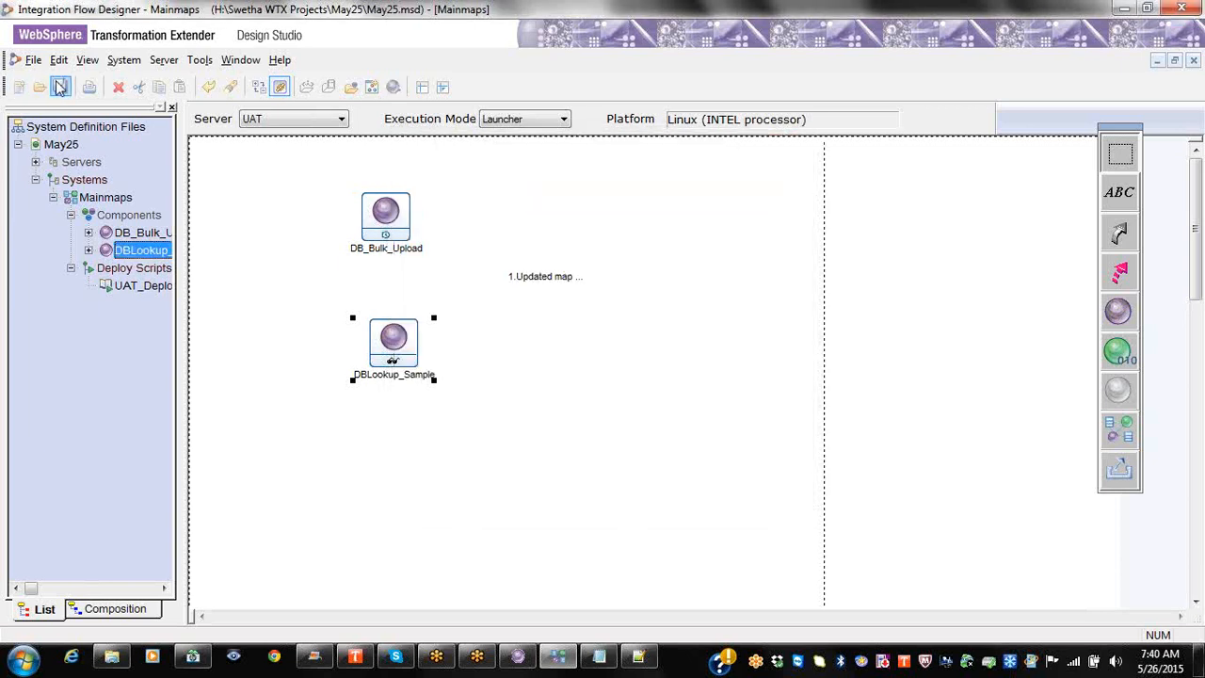
Step: Change DBLookup_Sample's MapServerLocation to /opt/wtx83/maps/DBLookup_Sample.mmc and save the system definition
right_click(382, 340)
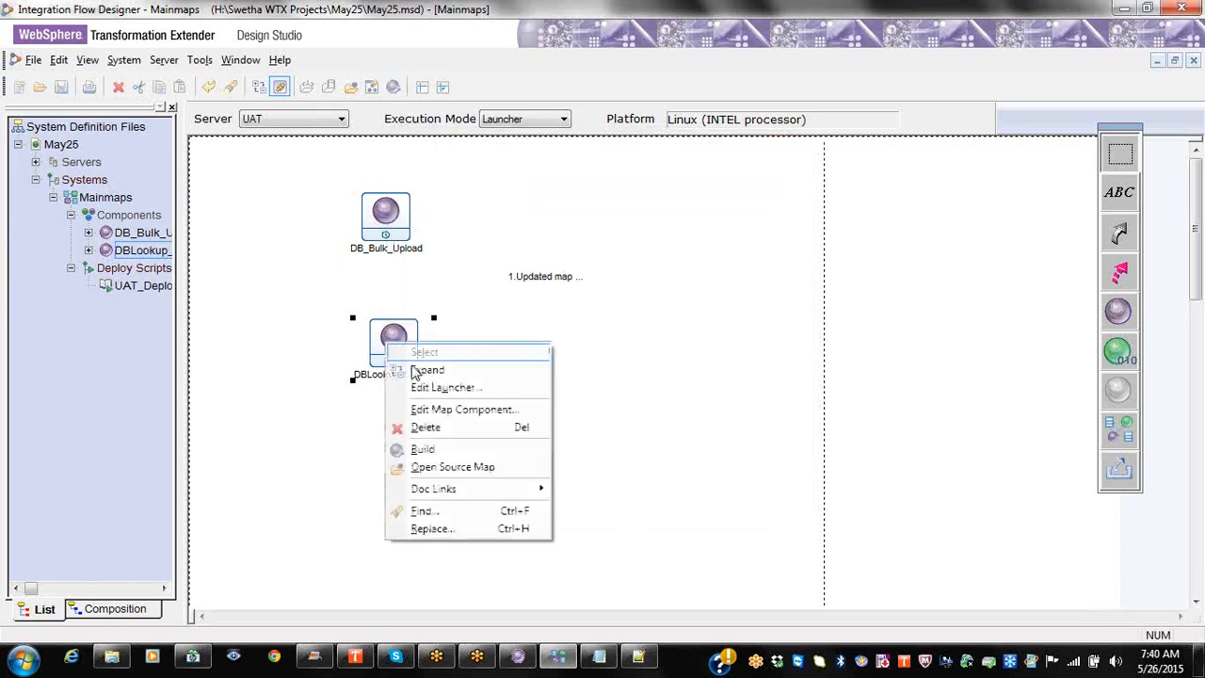
left_click(425, 390)
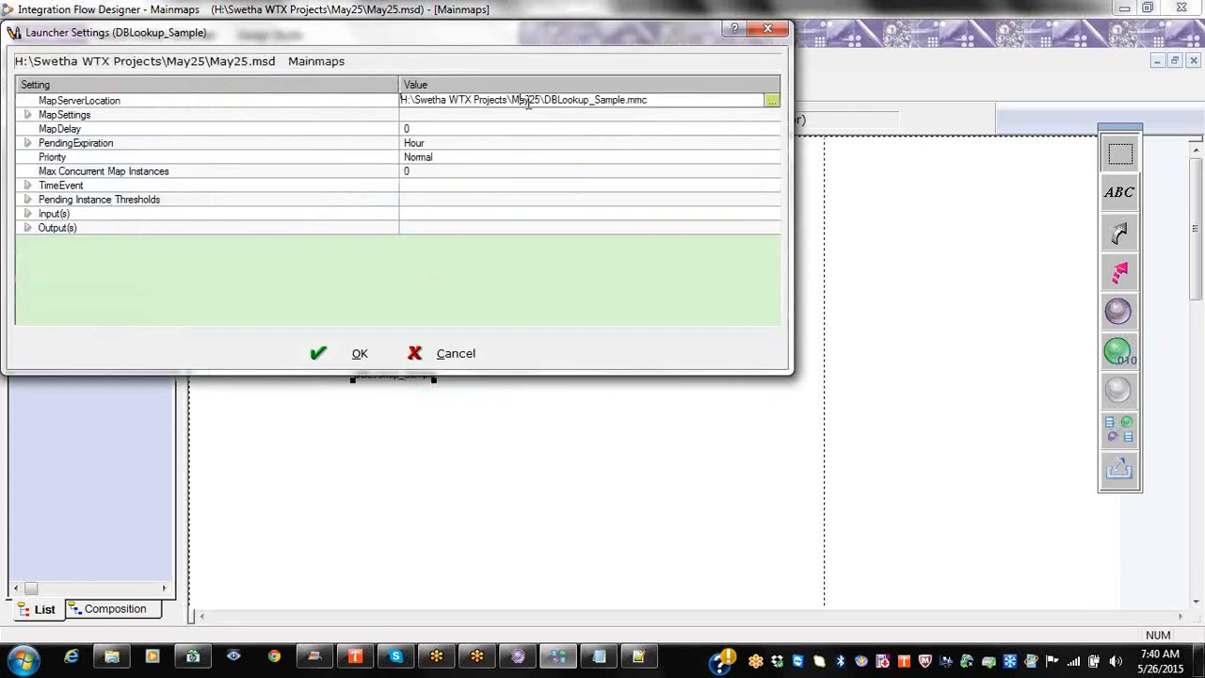
left_click_drag(515, 99, 357, 92)
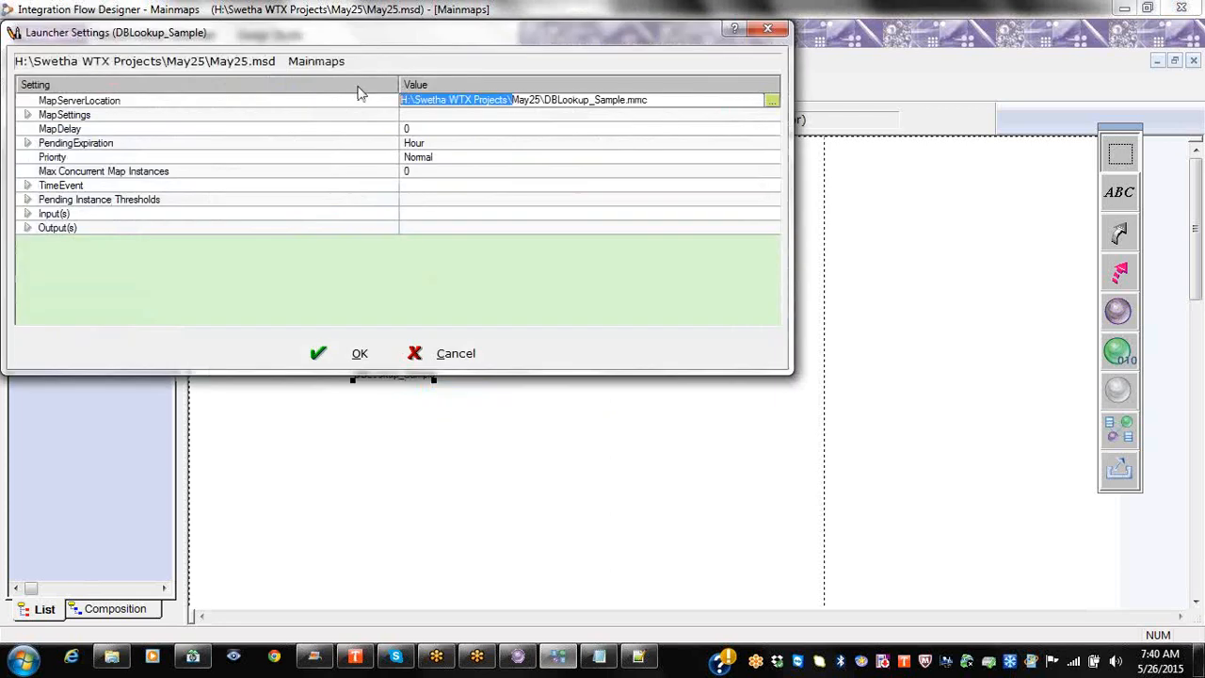
type("/opt/w")
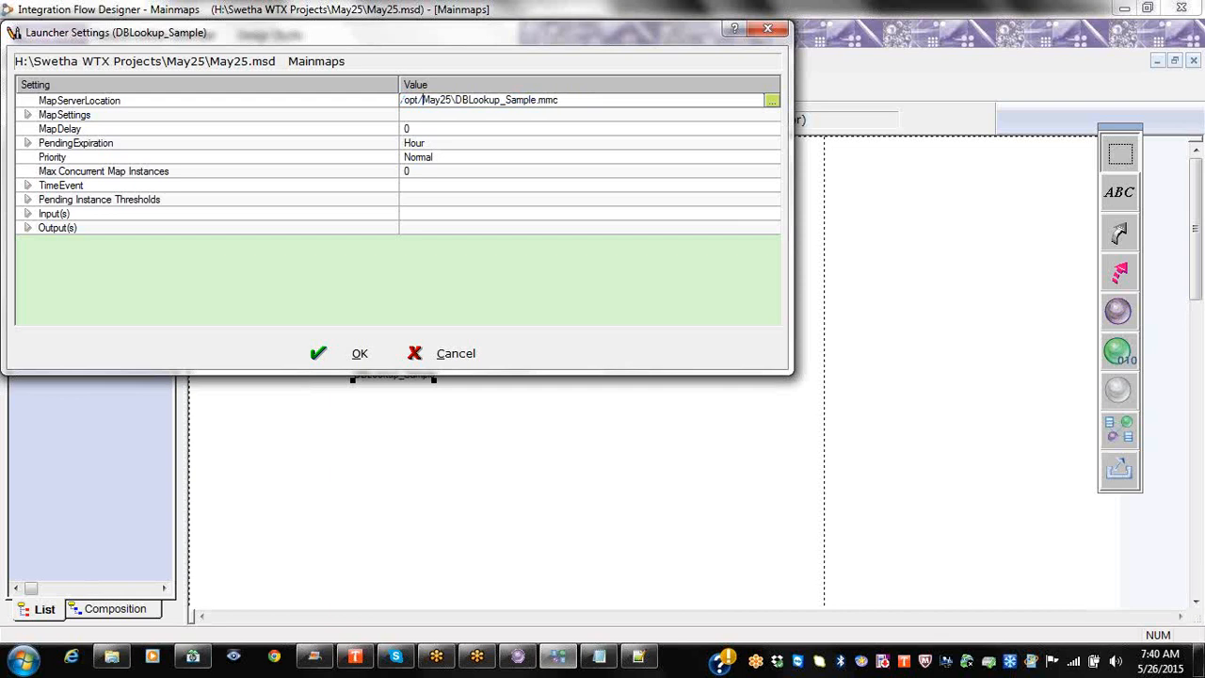
type("tx83/map")
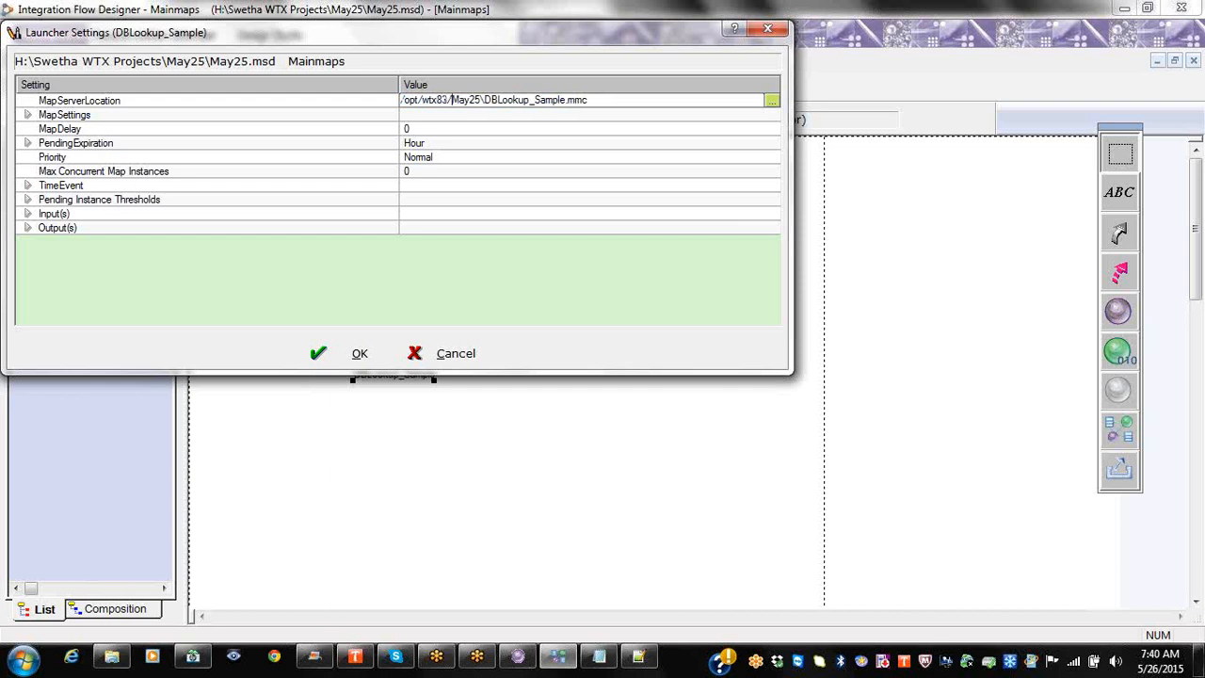
type("s/")
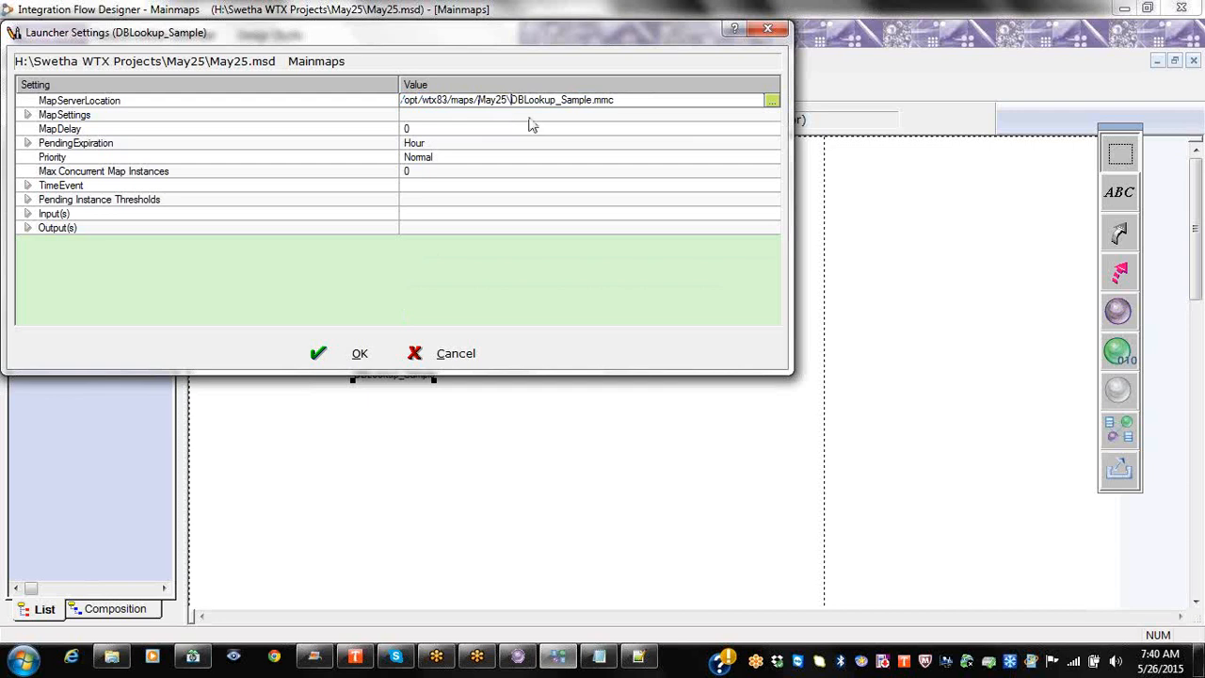
key("BackSpace")
key("BackSpace")
key("BackSpace")
key("BackSpace")
key("BackSpace")
key("BackSpace")
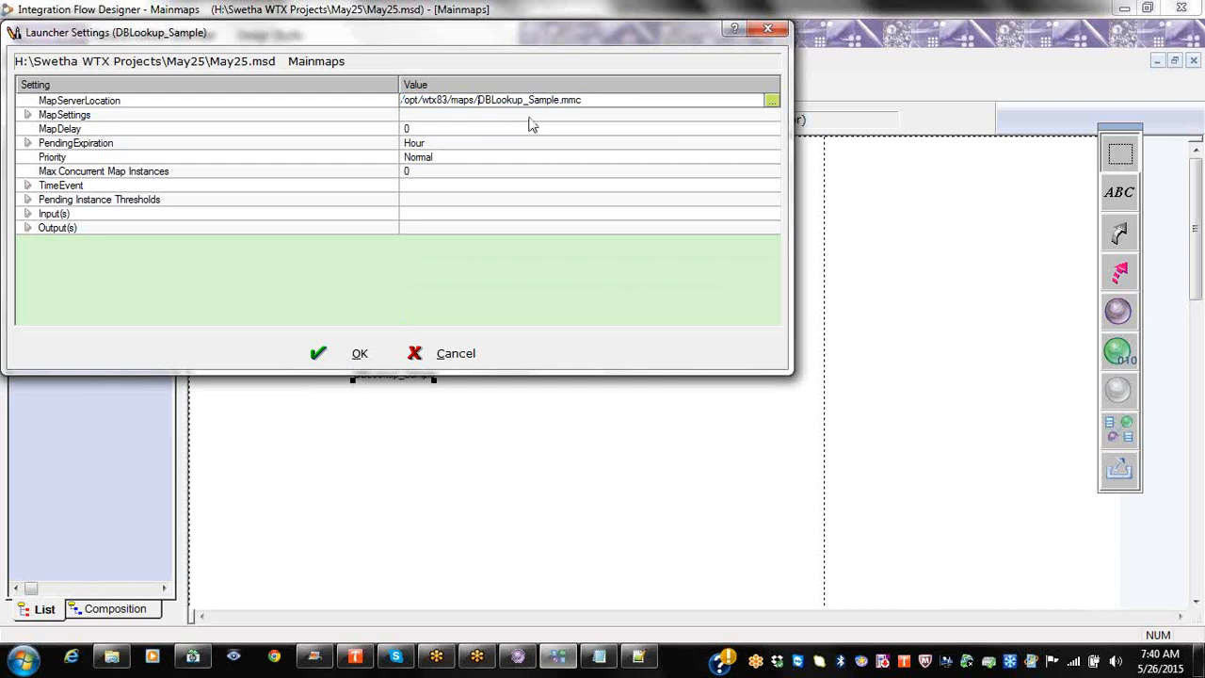
key("Return")
left_click(354, 352)
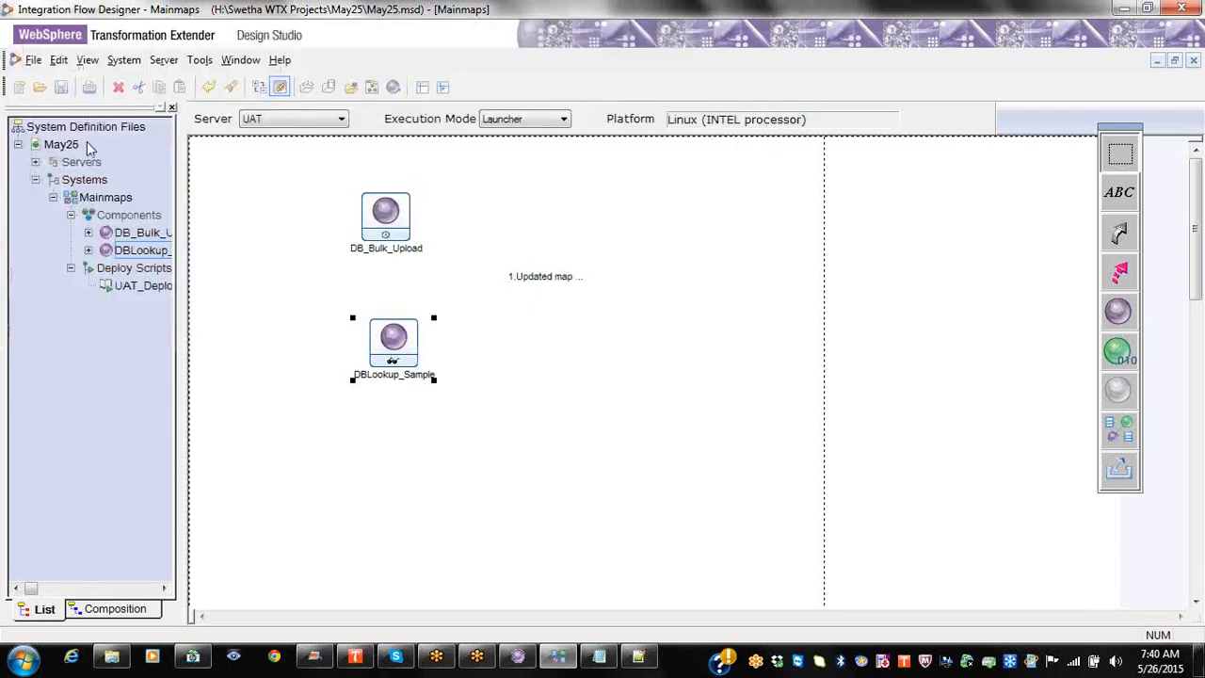
left_click(61, 87)
right_click(146, 288)
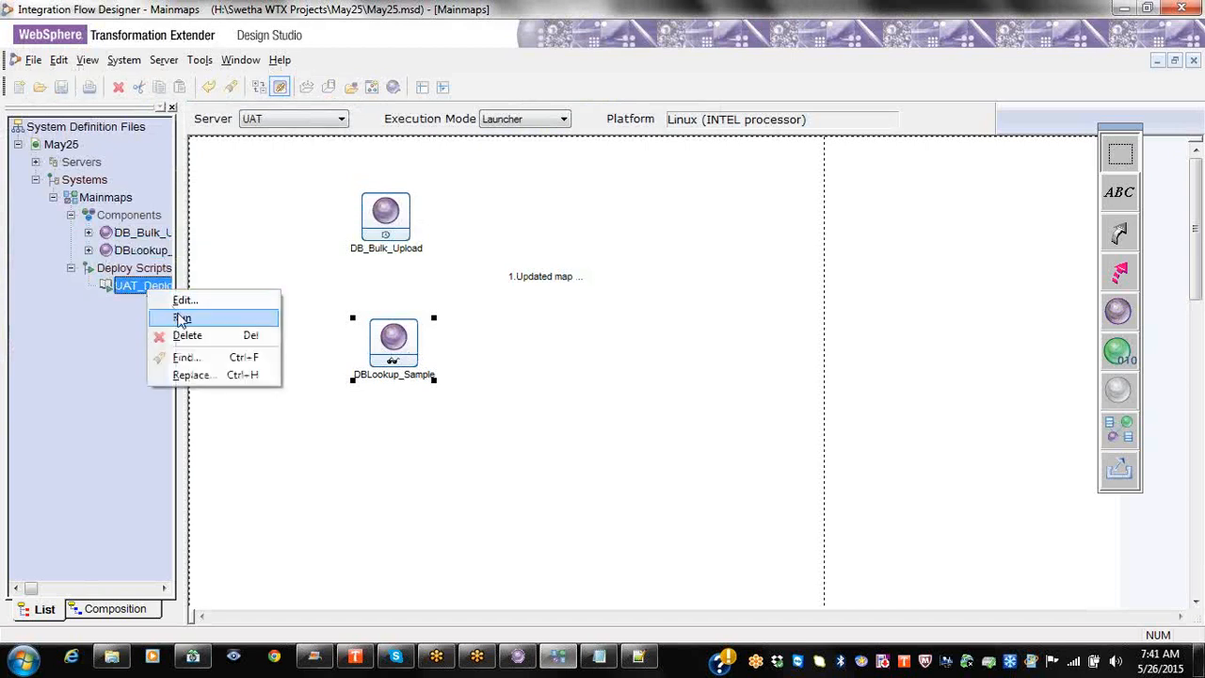
left_click(185, 300)
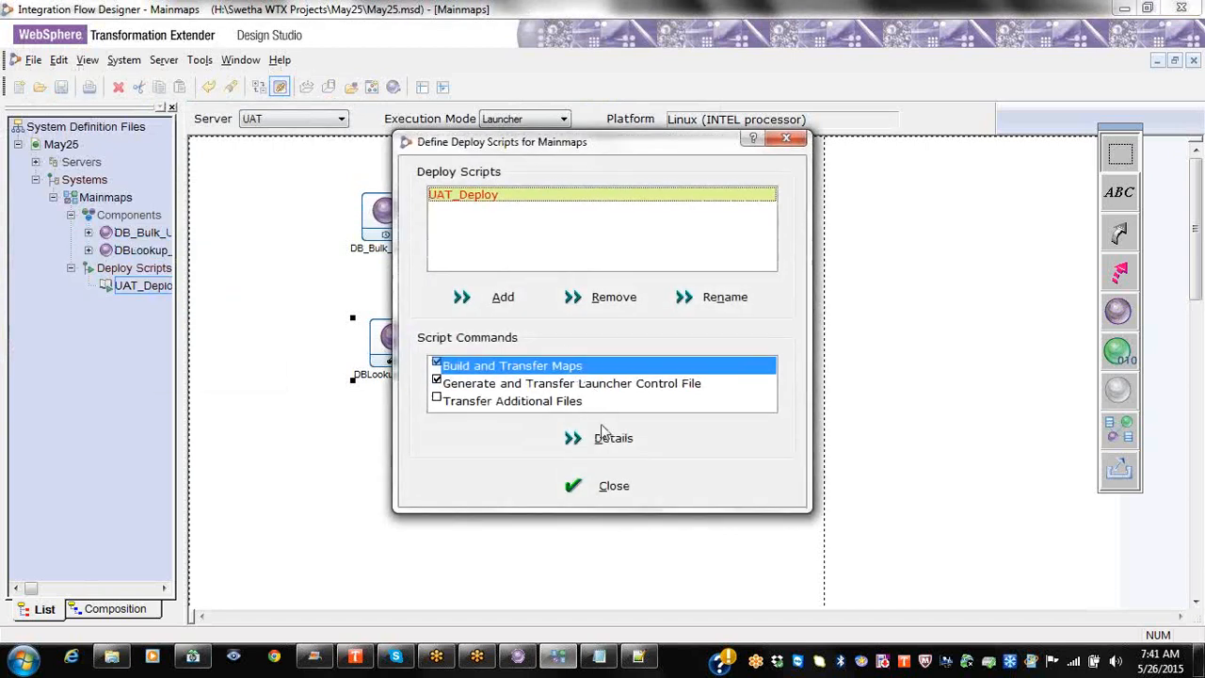
Step: Limit UAT_Deploy's build-and-transfer to referenced maps, add DBLookup_Sample, and select /opt/wtx83/maps
left_click(605, 438)
left_click(513, 266)
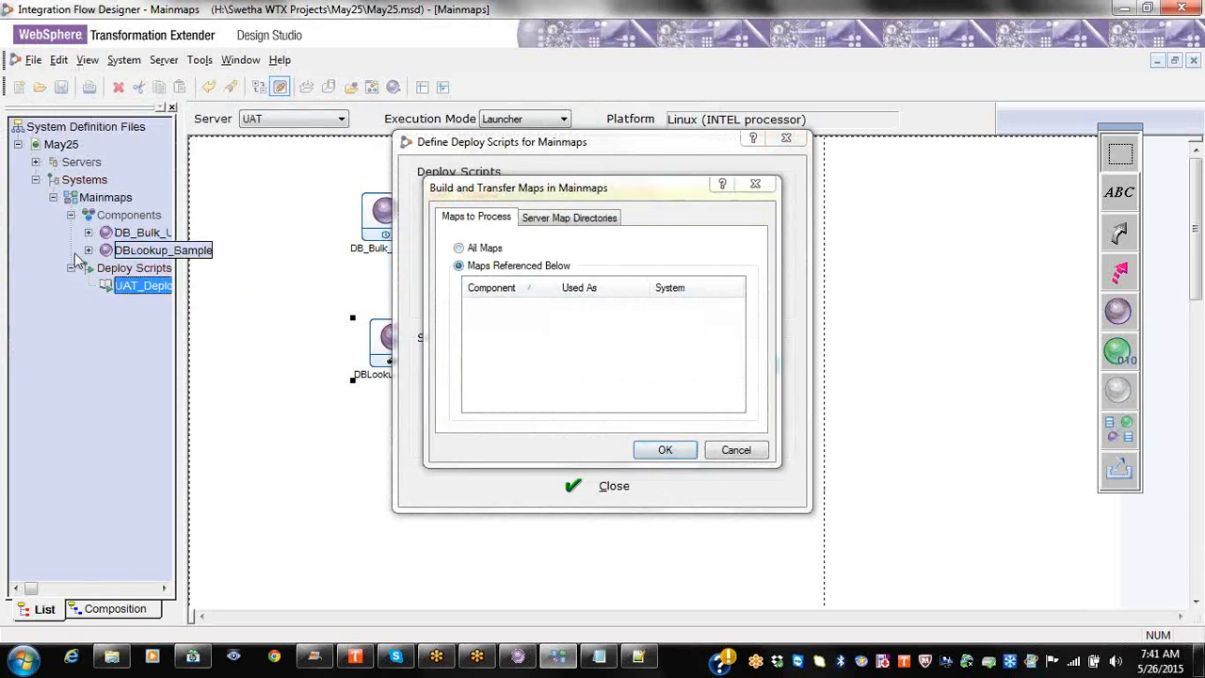
left_click_drag(166, 254, 533, 330)
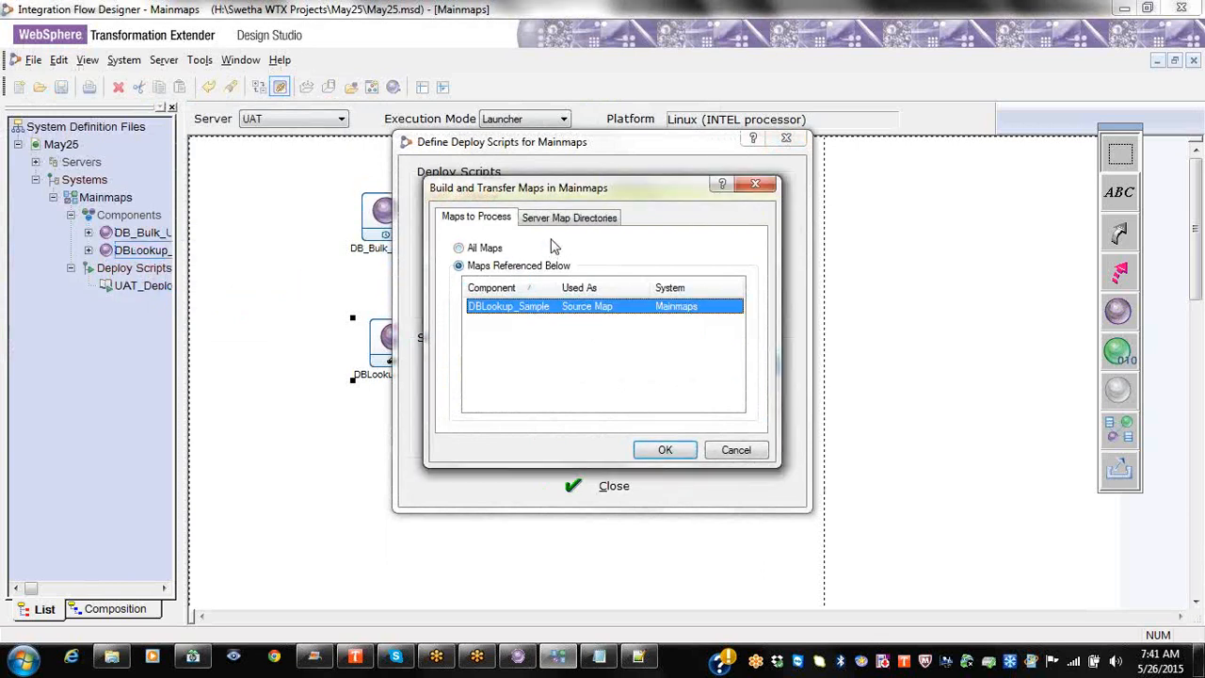
left_click(592, 218)
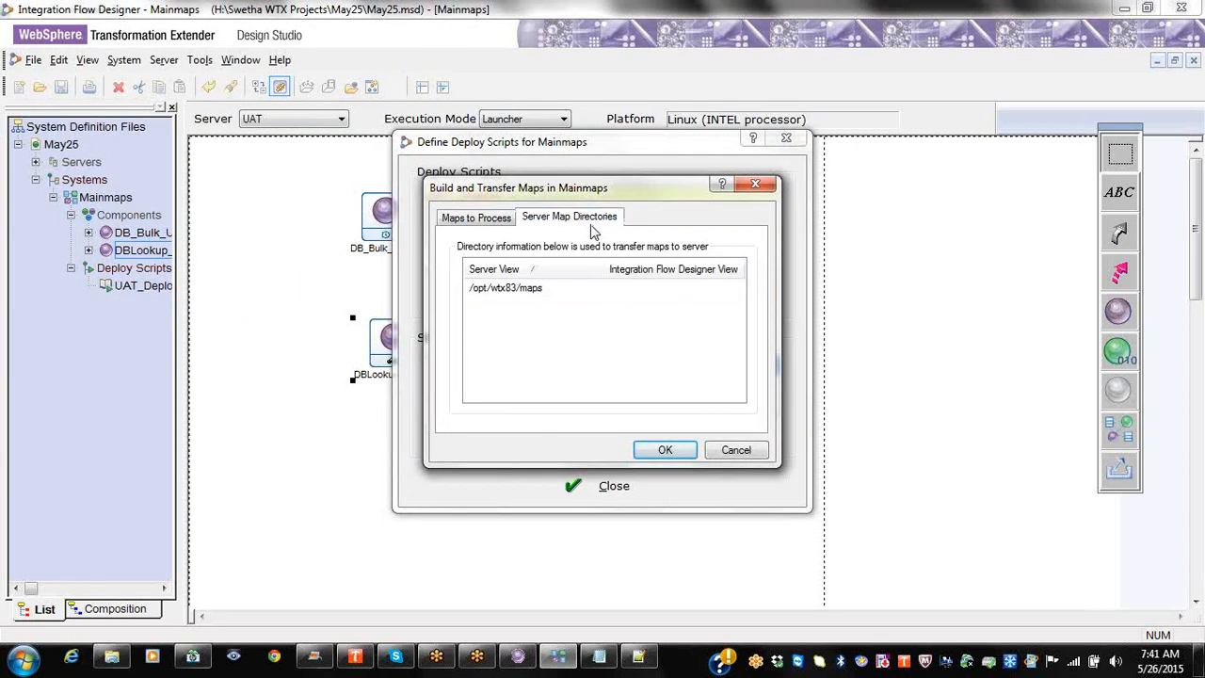
left_click(553, 293)
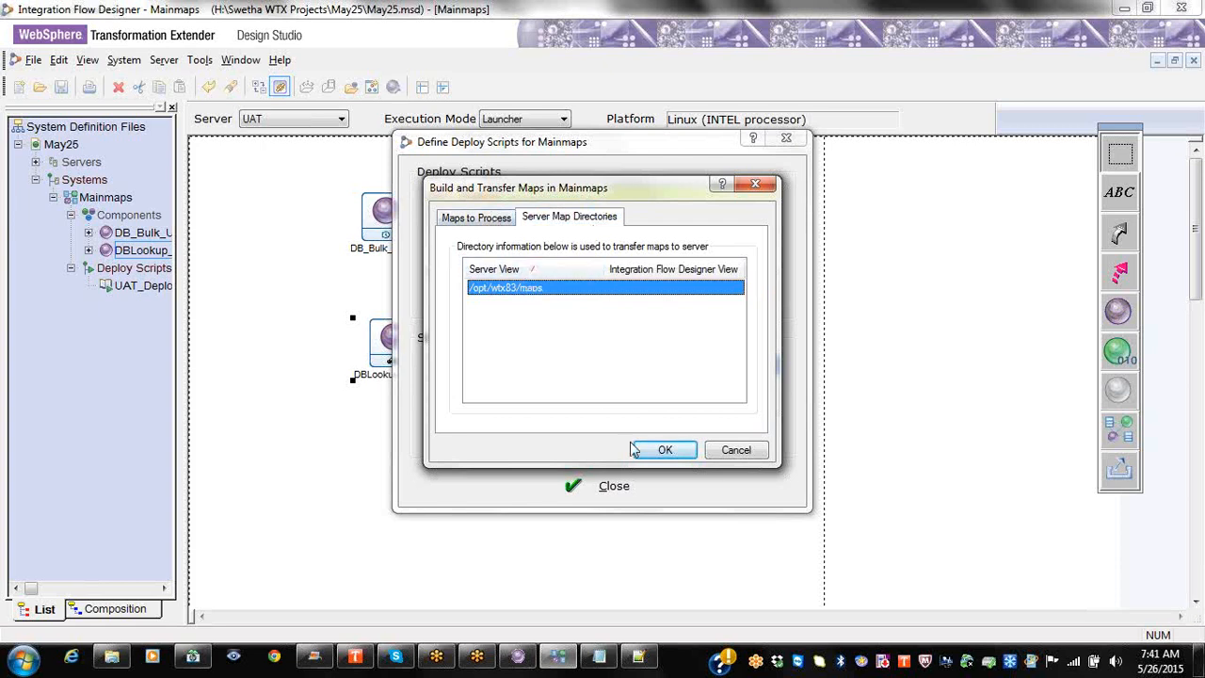
left_click(499, 218)
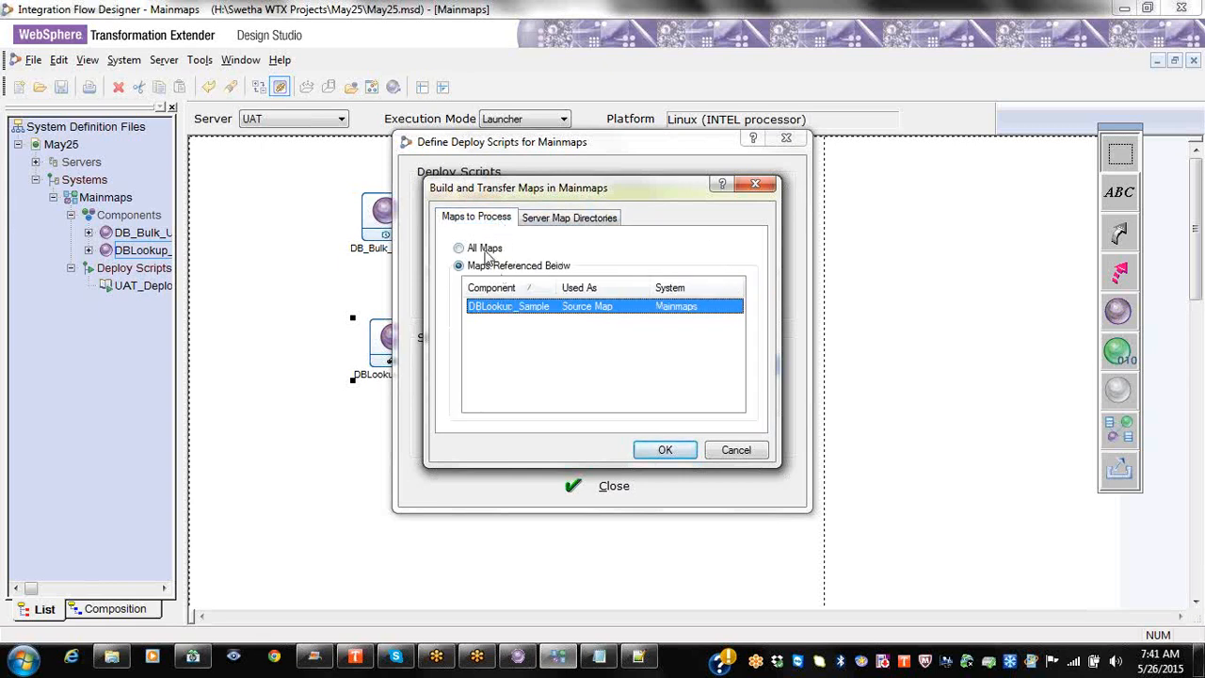
Step: Remove DBLookup_Sample so all maps build, confirm, close the deploy scripts, and save Mainmaps
right_click(622, 311)
left_click(663, 334)
left_click(661, 448)
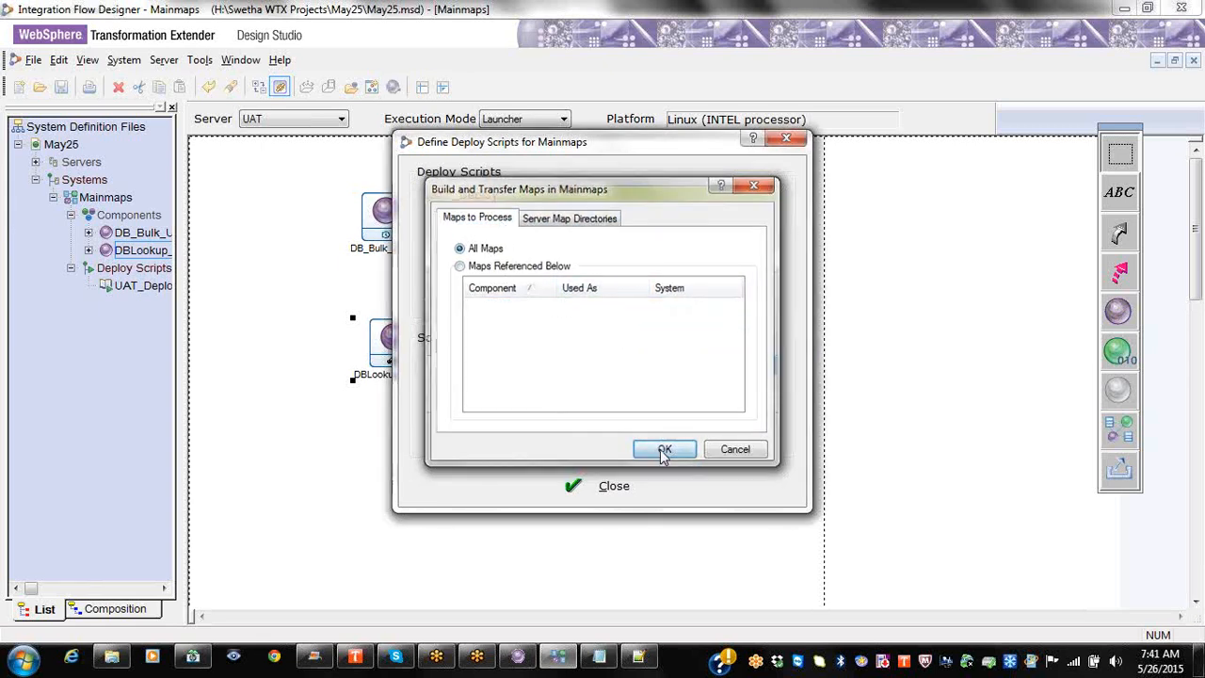
left_click(786, 139)
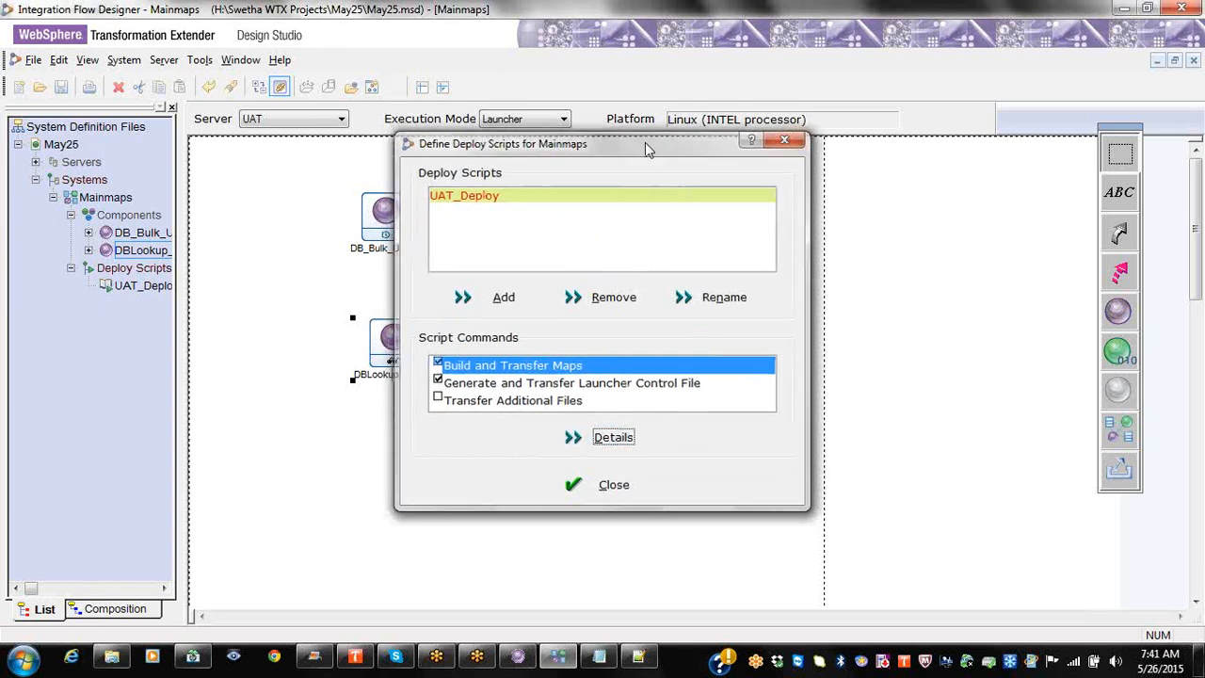
left_click(60, 86)
right_click(138, 284)
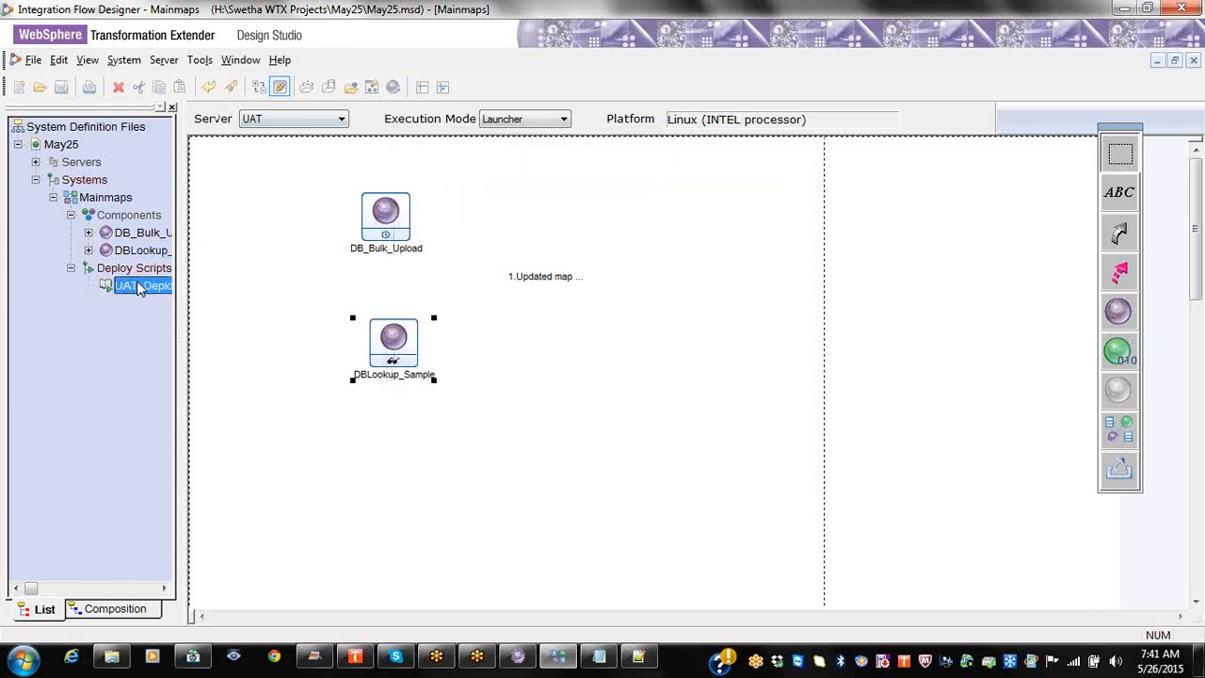
Step: Change UAT_Deploy's Build and Transfer Maps to process All Maps, checking the Server View paths
left_click(171, 293)
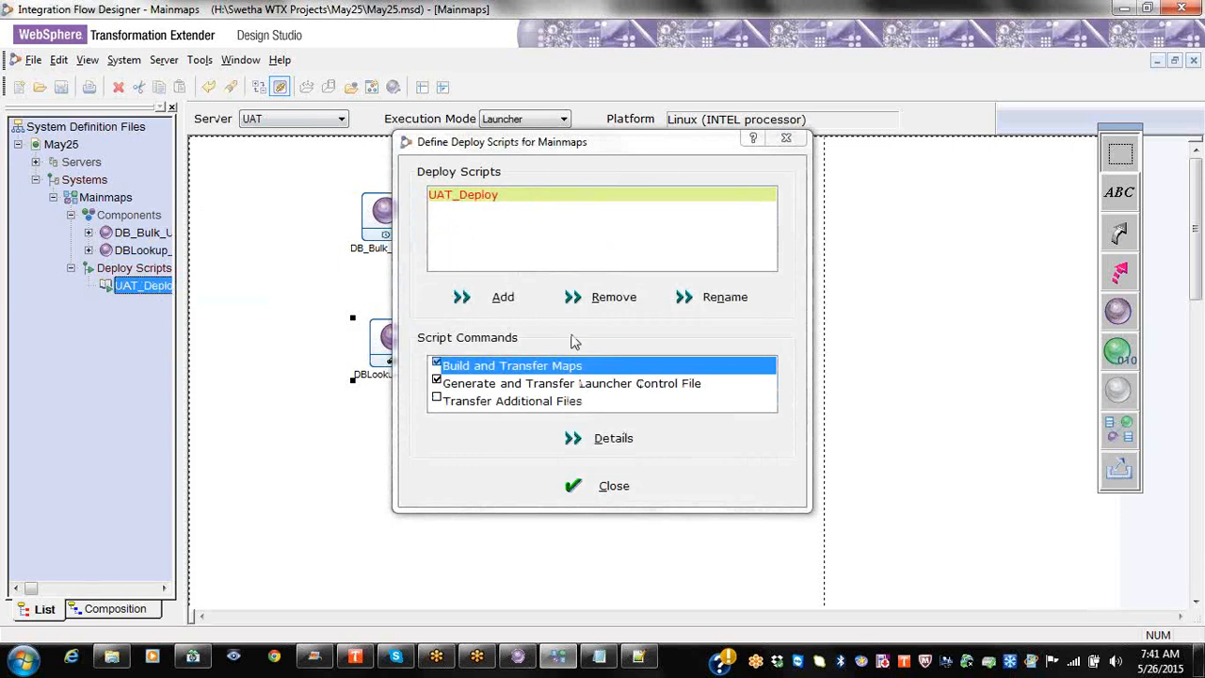
left_click(614, 439)
left_click(532, 218)
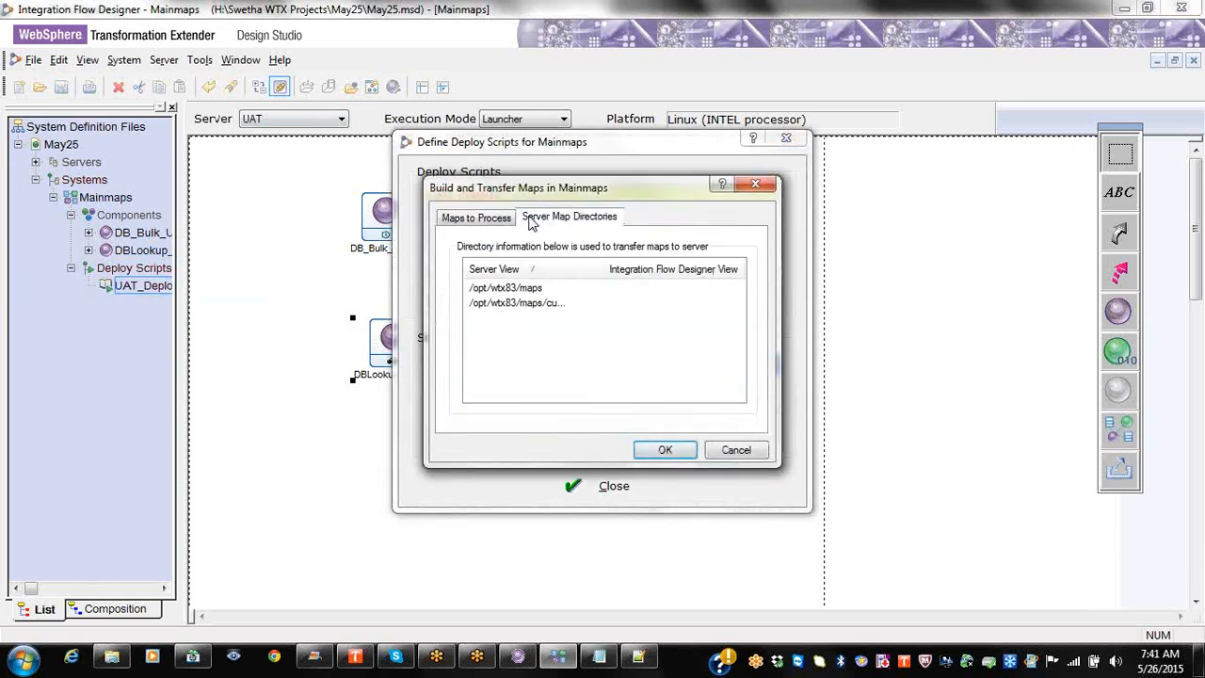
left_click_drag(604, 270, 650, 263)
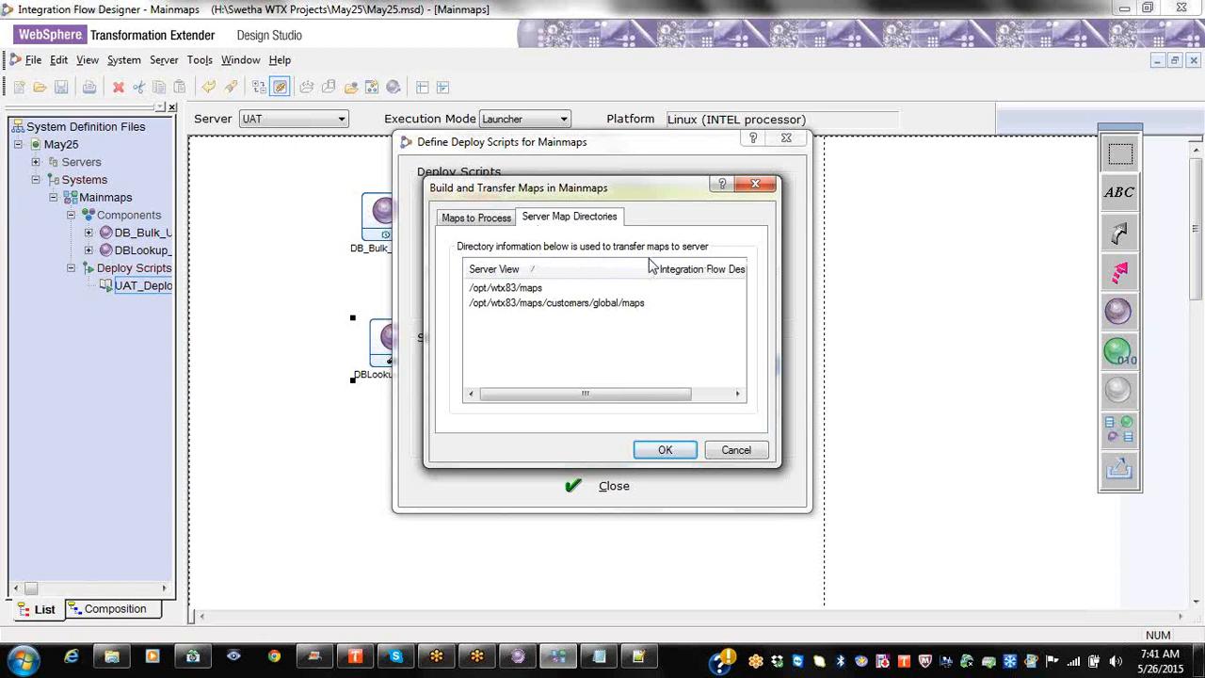
left_click(499, 218)
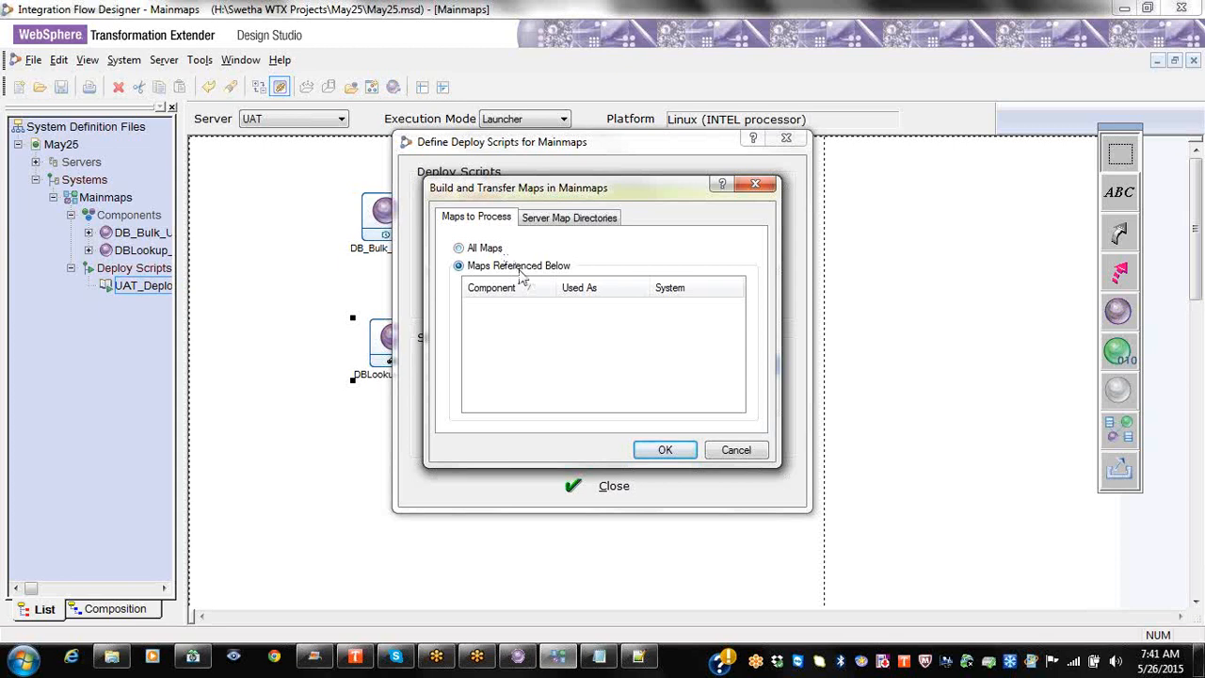
left_click(103, 254)
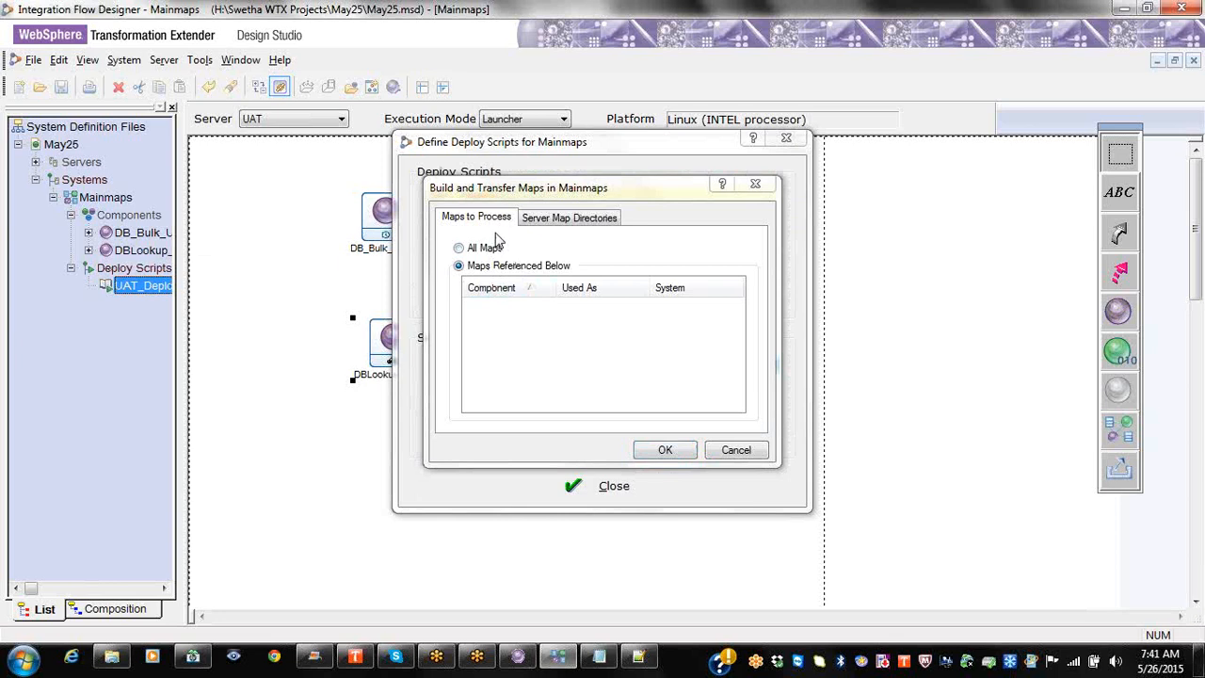
left_click(481, 248)
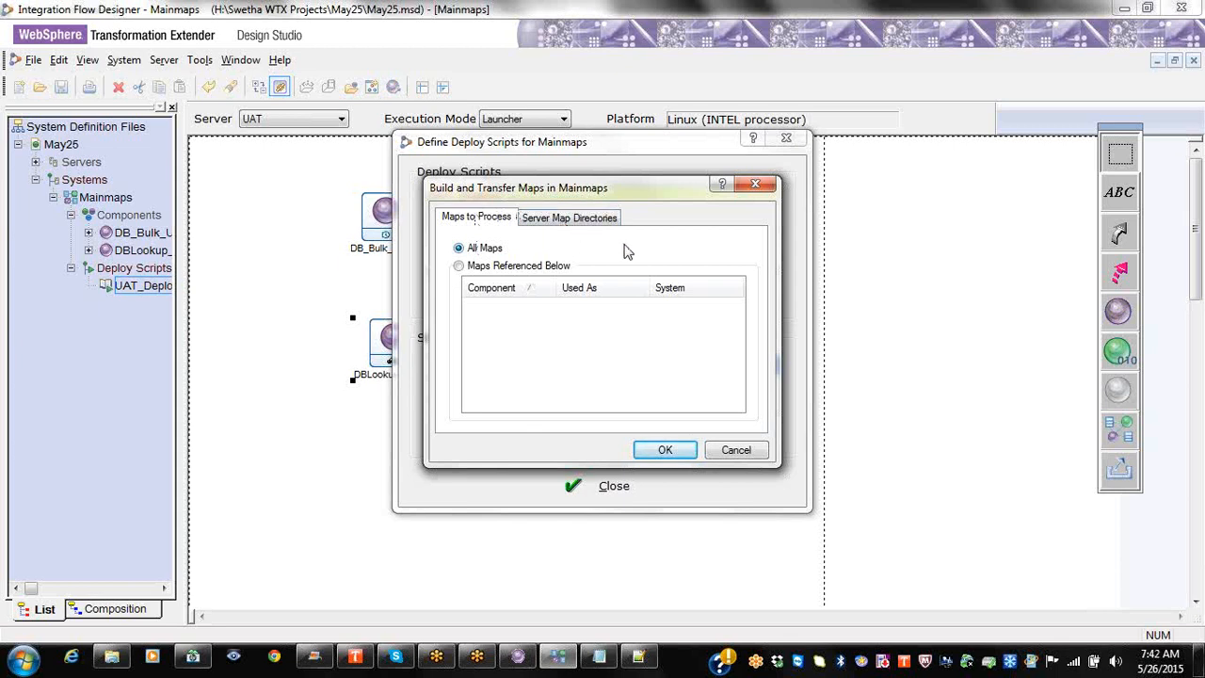
left_click(755, 184)
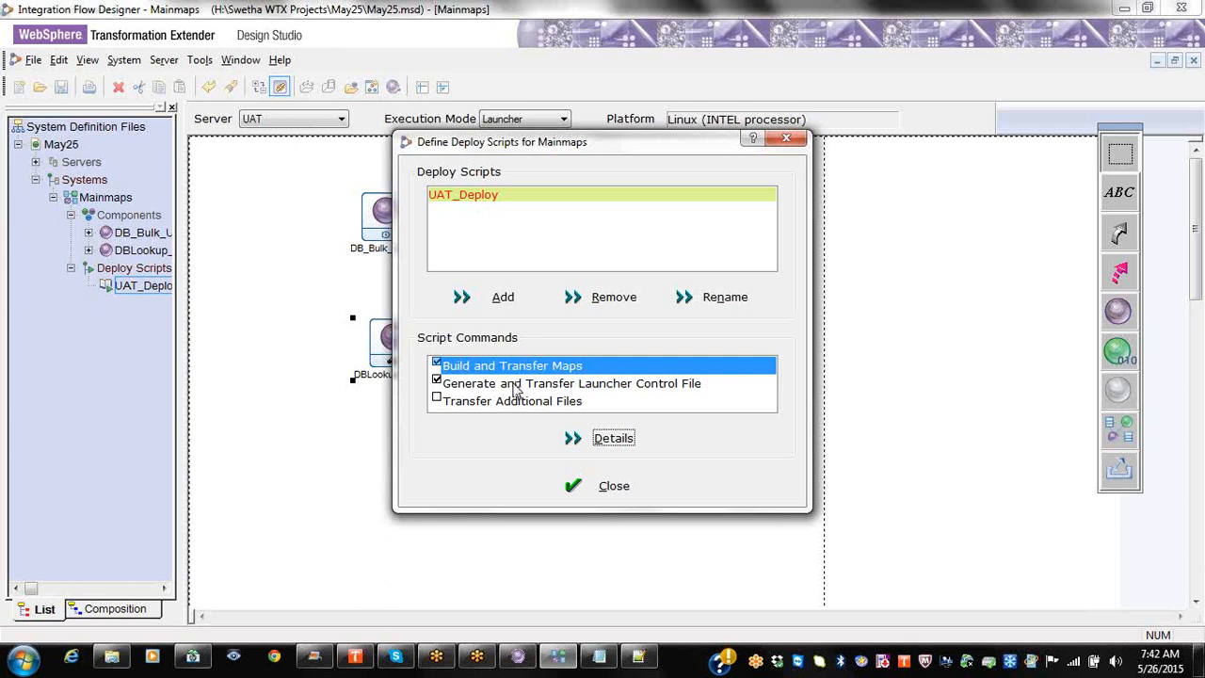
Step: Review the launcher control file's .msl server path, then close the Define Deploy Scripts window
left_click(516, 384)
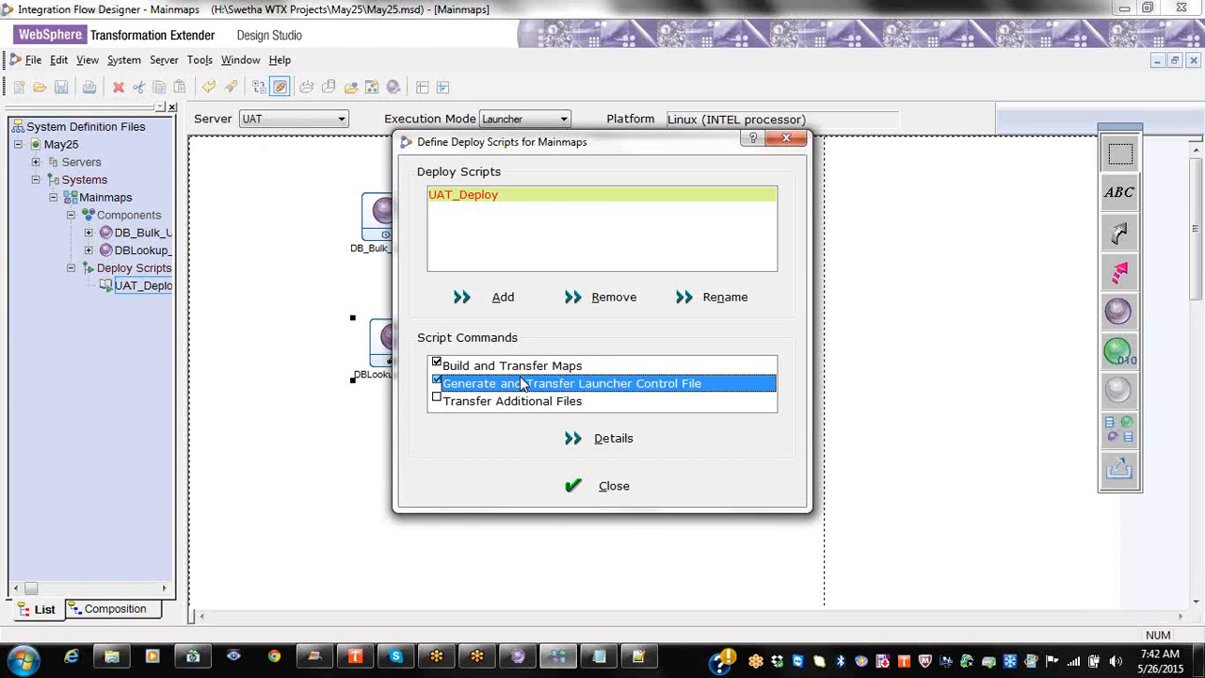
left_click(626, 450)
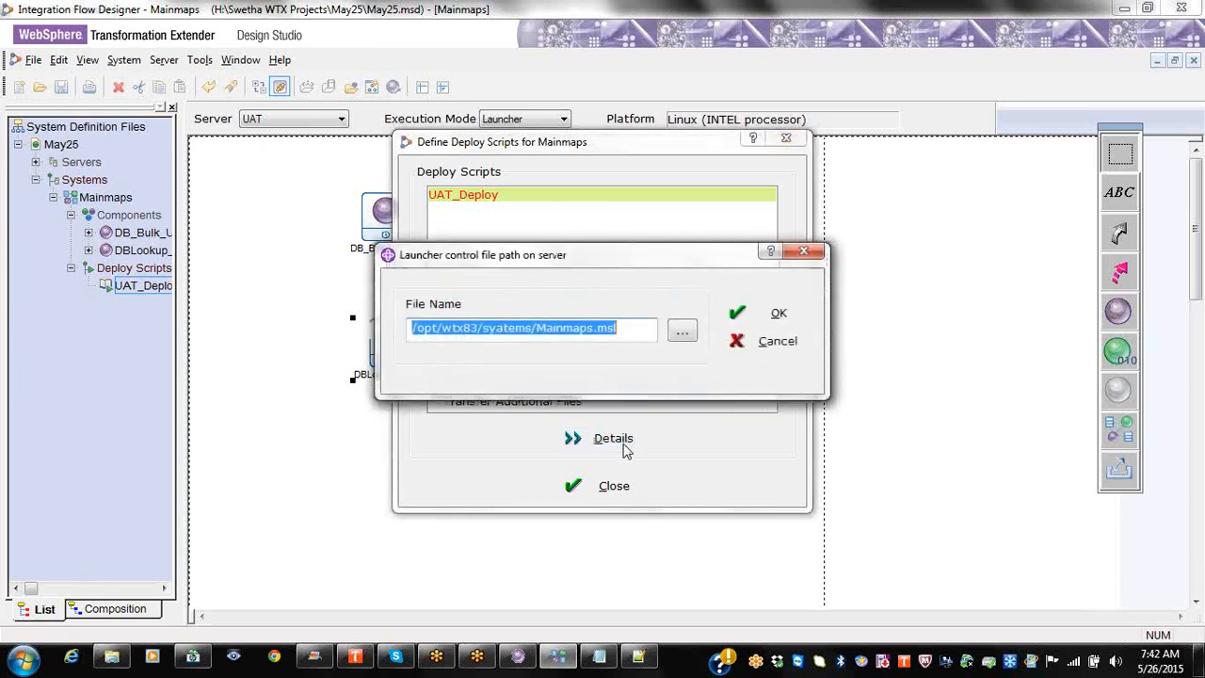
left_click(796, 251)
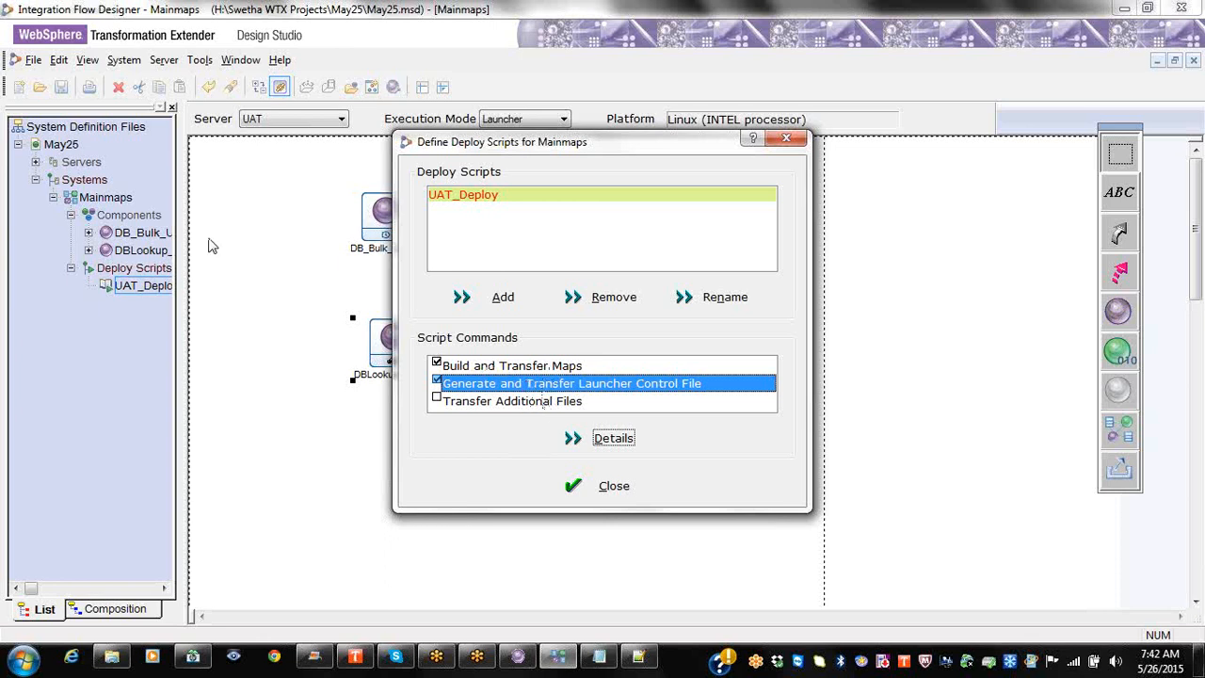
left_click(166, 272)
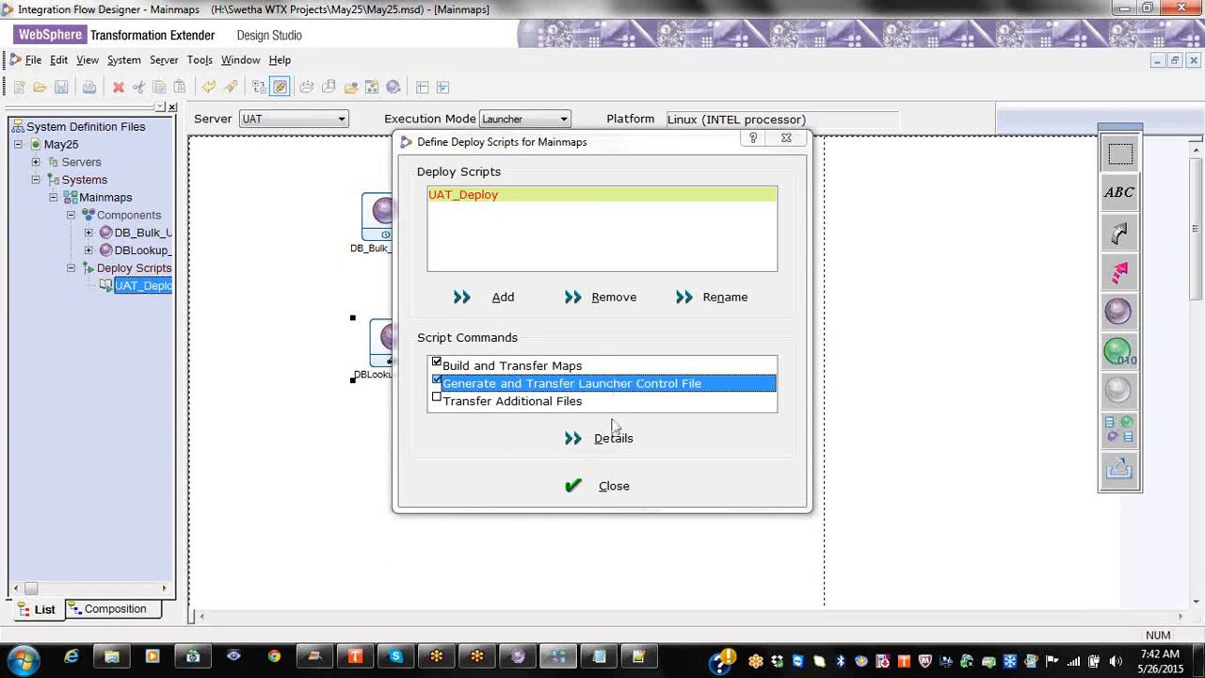
left_click(593, 493)
left_click(593, 493)
left_click(155, 292)
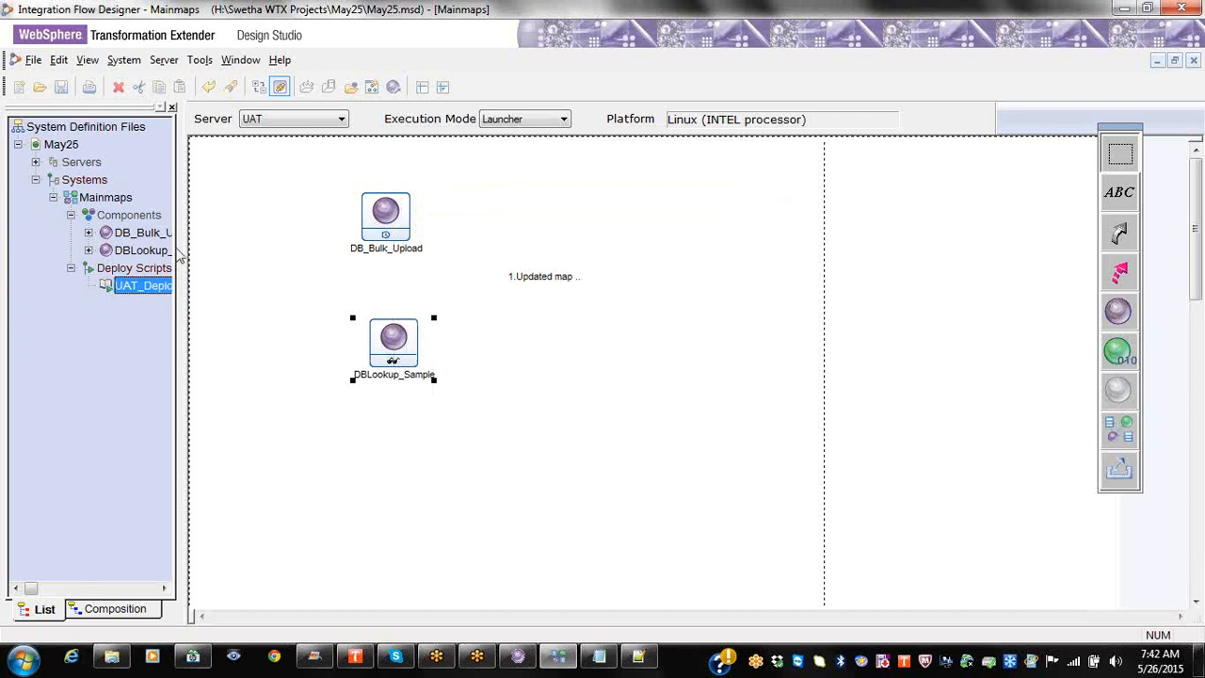
Step: Create a new system named Runmaps under Systems and expand it
right_click(120, 201)
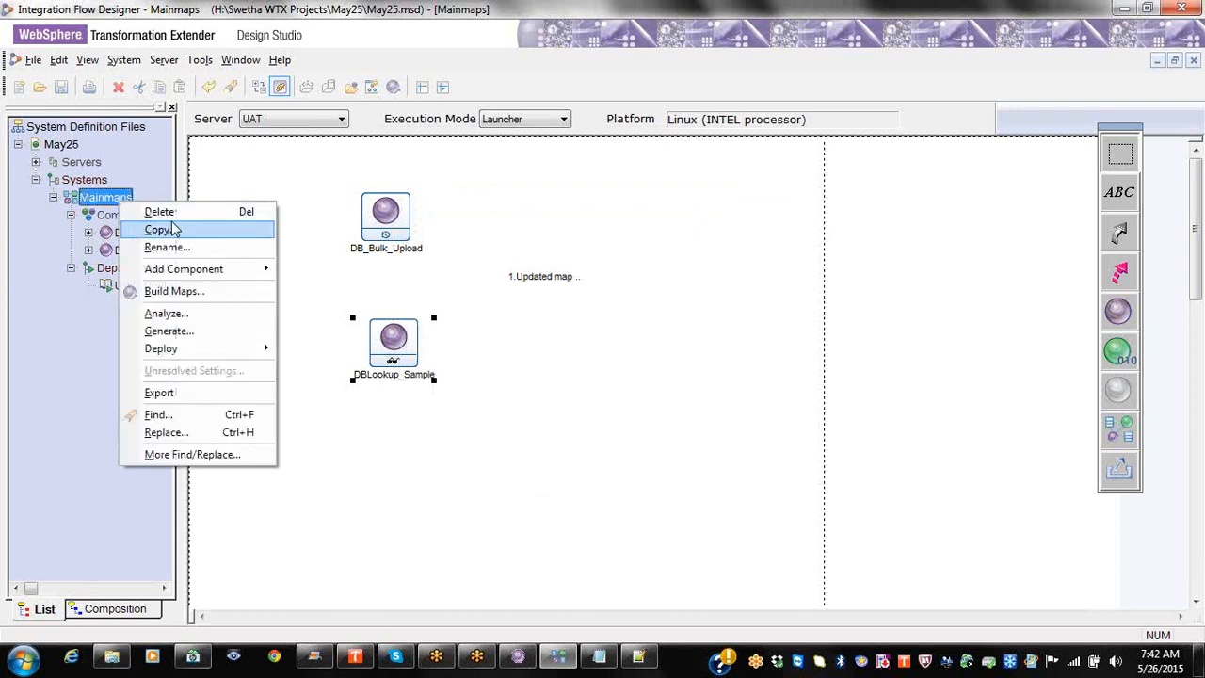
right_click(82, 178)
left_click(122, 183)
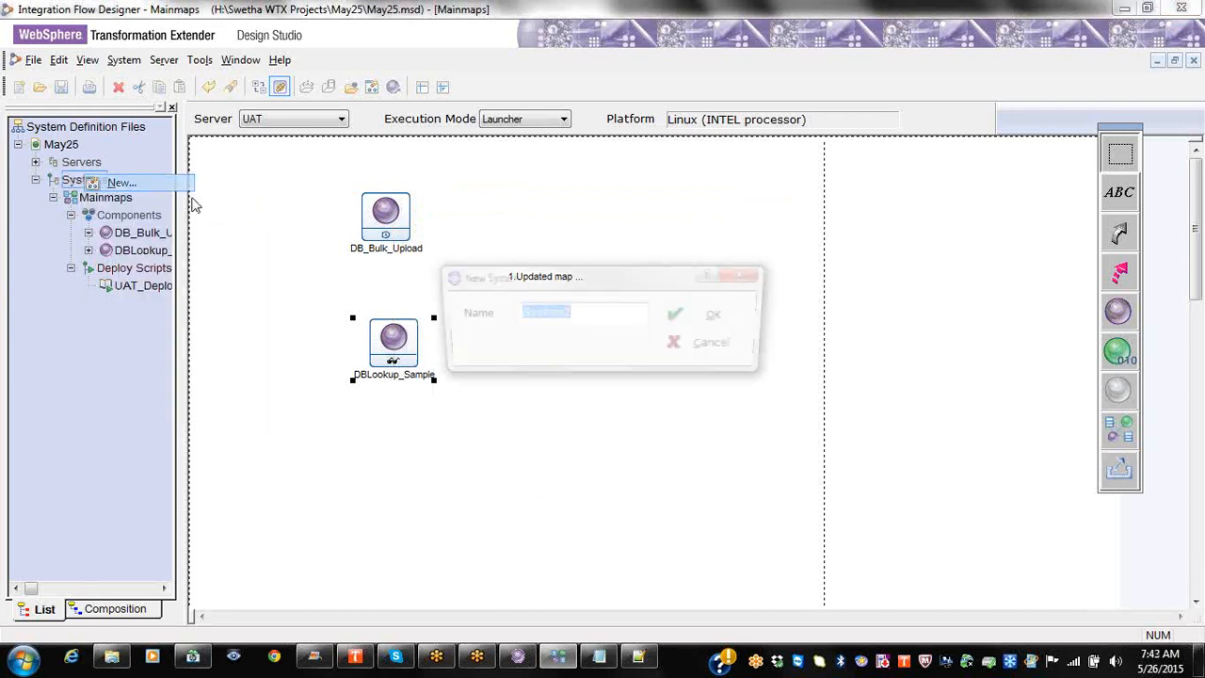
type("Runmaps")
key("Return")
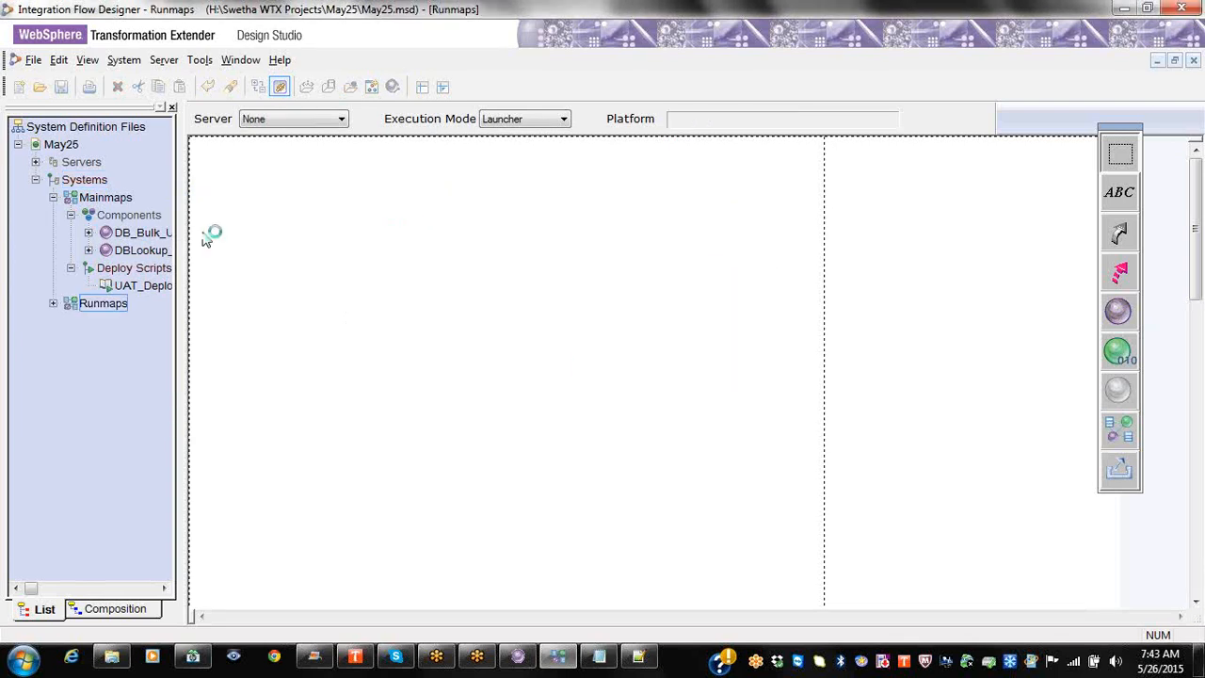
double_click(74, 303)
right_click(90, 321)
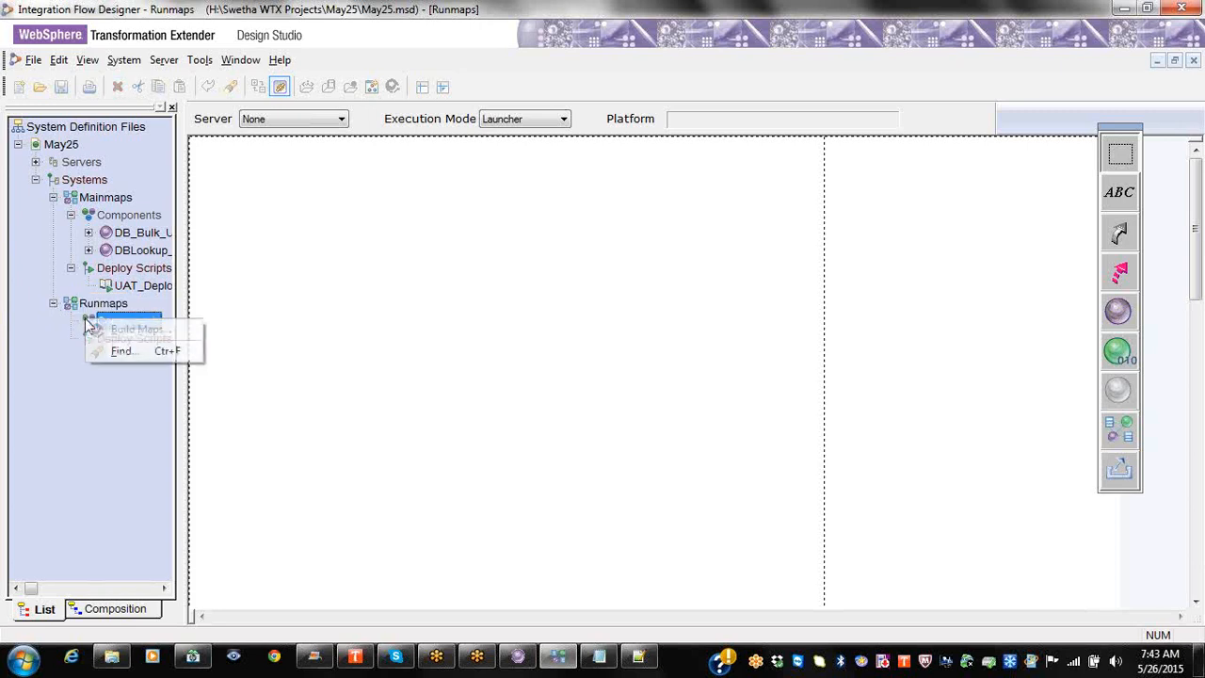
Step: Add DBQuery_Sample.mms as a source map component to Runmaps
left_click(120, 303)
right_click(122, 303)
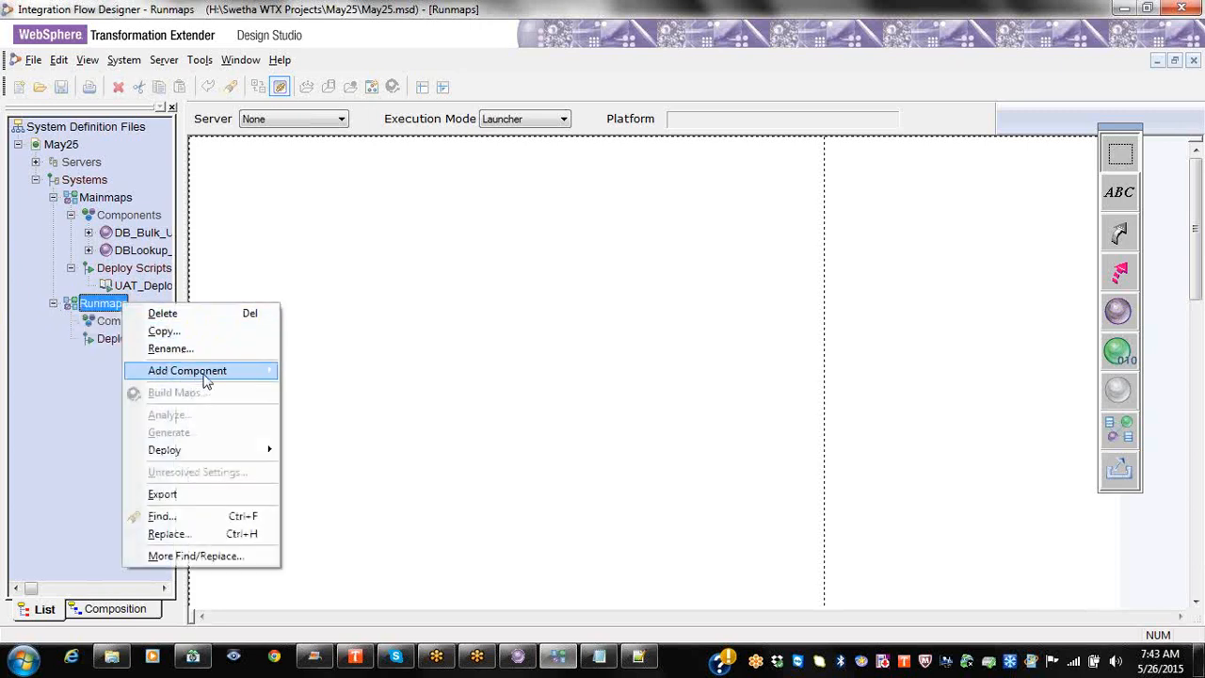
mouse_move(226, 370)
left_click(391, 418)
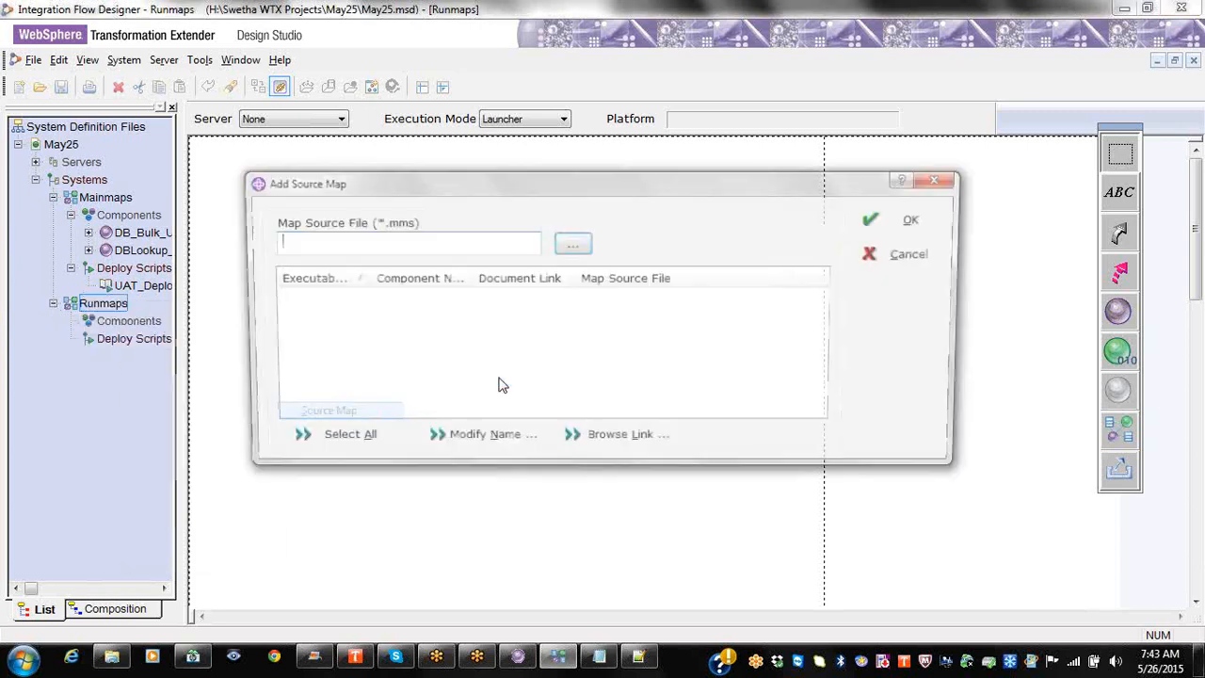
left_click(573, 247)
left_click(546, 274)
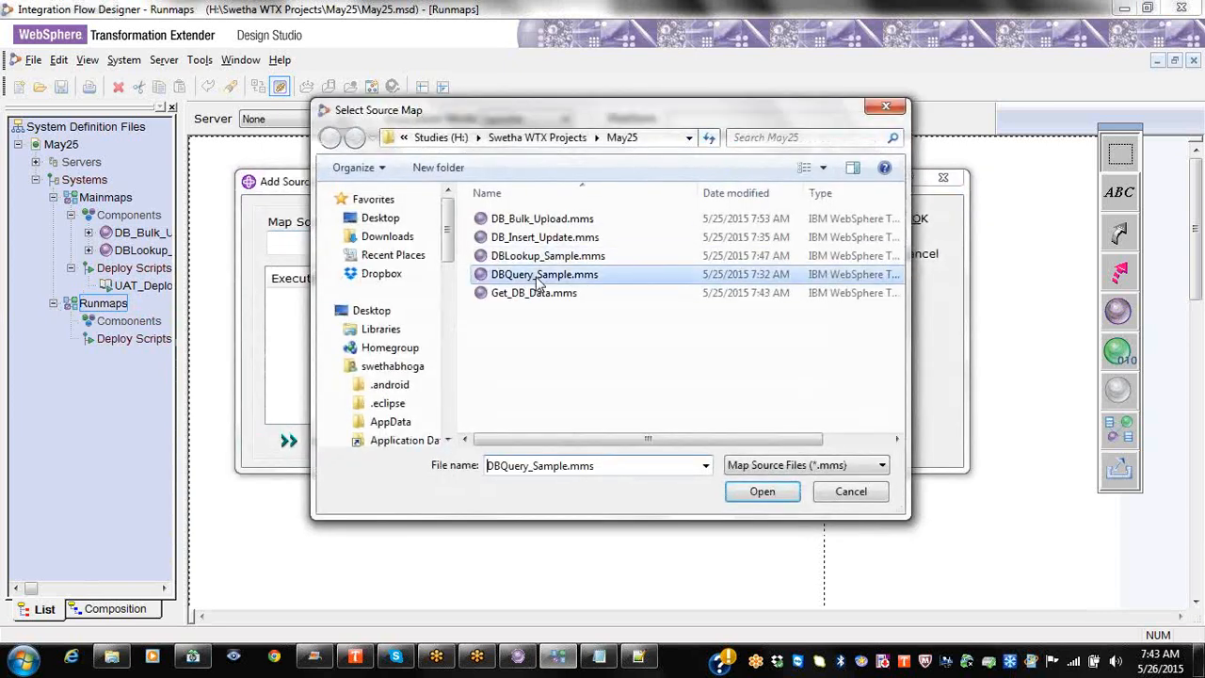
left_click(758, 489)
left_click(301, 299)
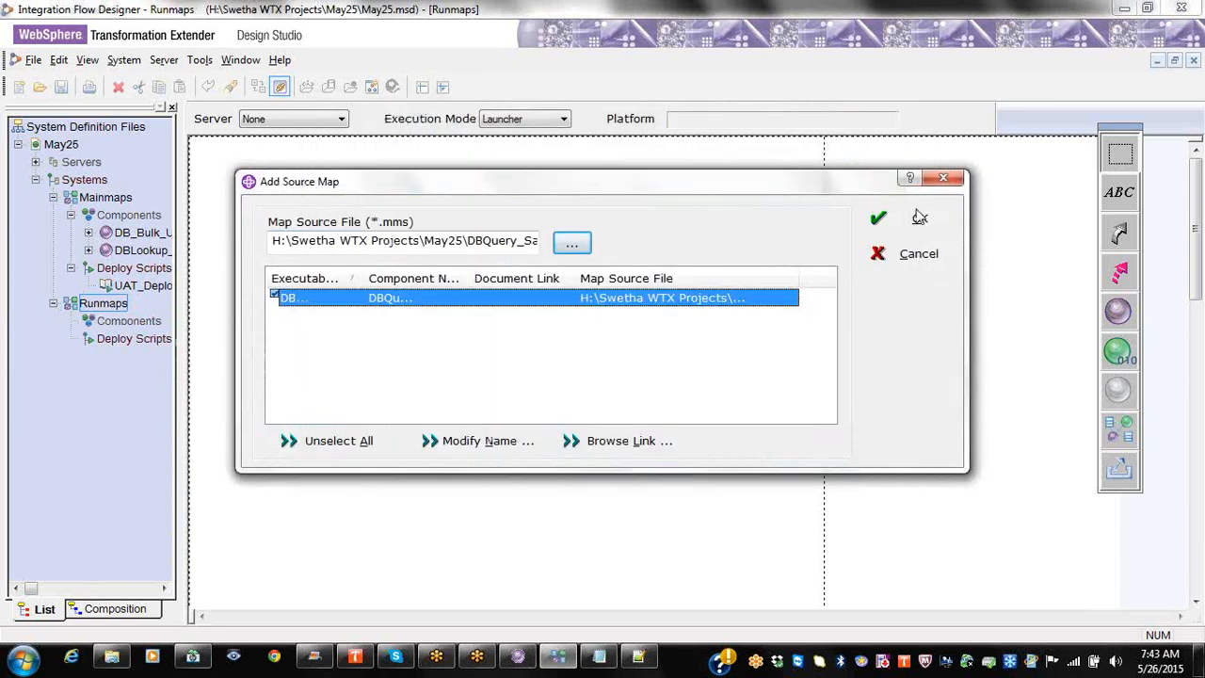
left_click(915, 226)
Step: Add DBLookup_Sample.mms as a source map to Runmaps and acknowledge '1 map generated'
right_click(132, 324)
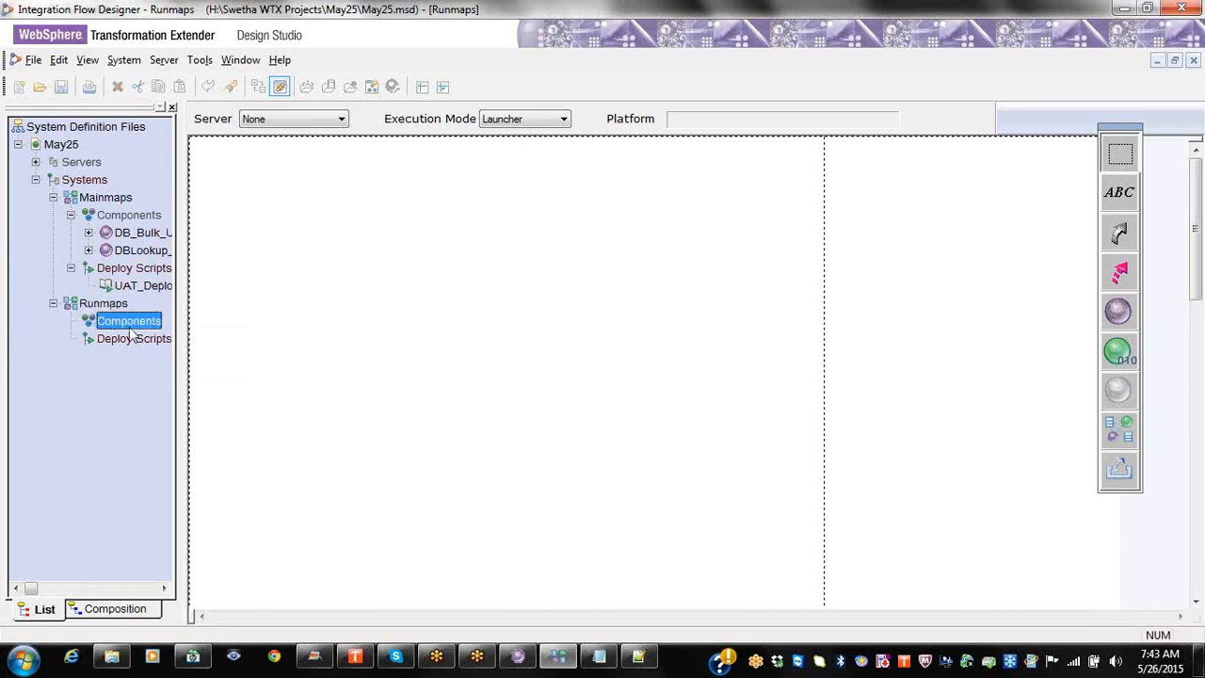
right_click(109, 306)
mouse_move(178, 376)
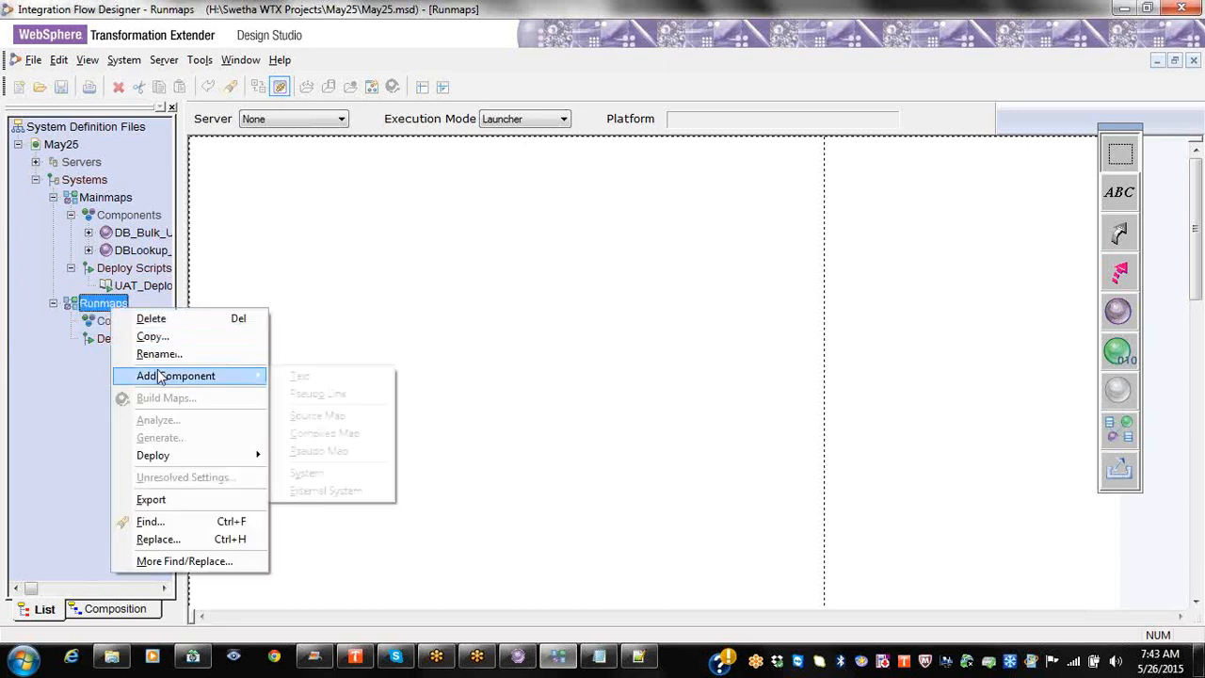
left_click(356, 415)
left_click(576, 247)
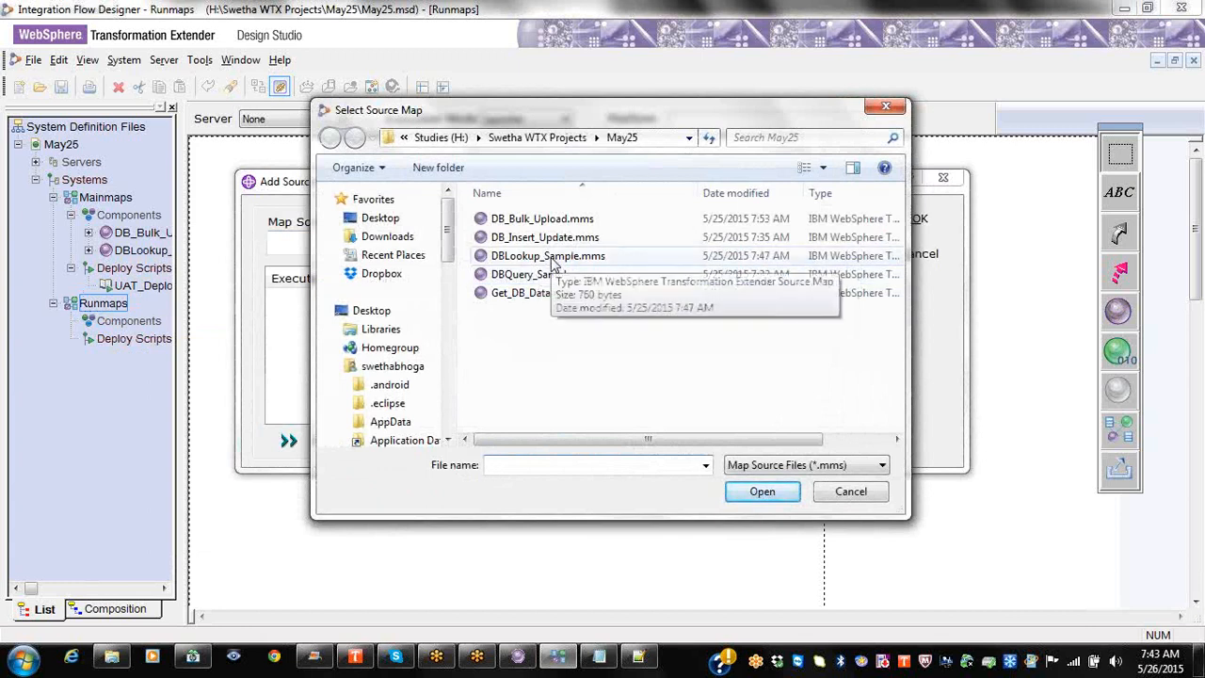
left_click(556, 256)
left_click(757, 496)
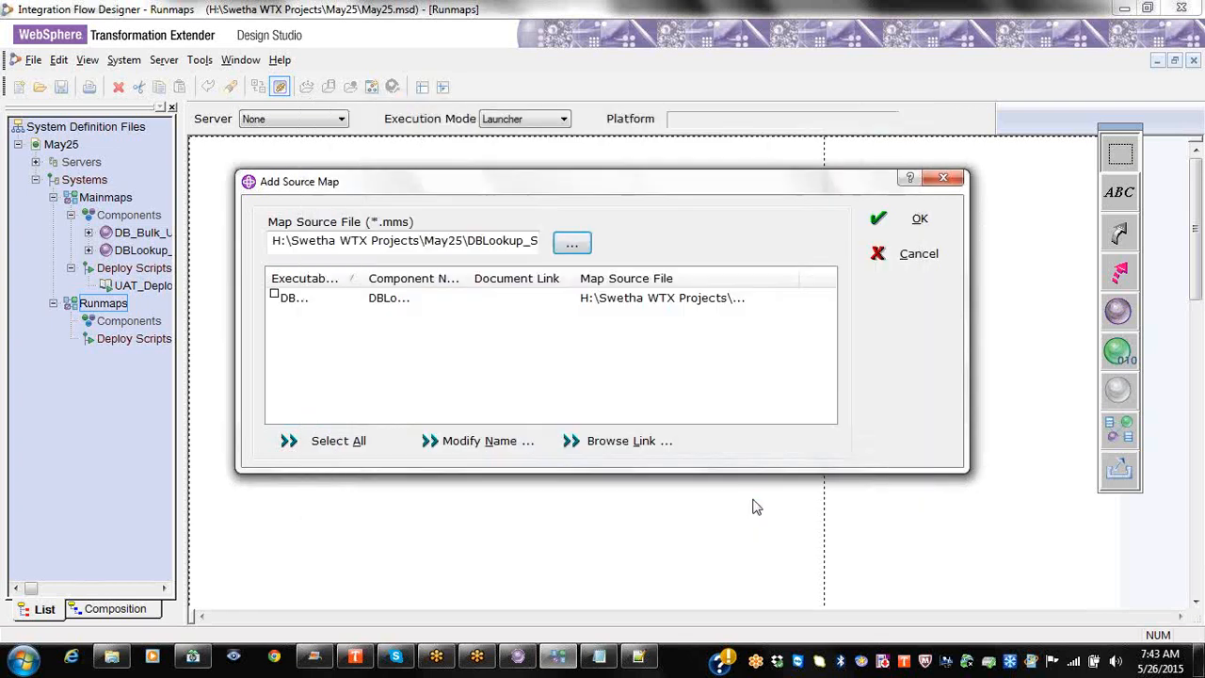
left_click(273, 297)
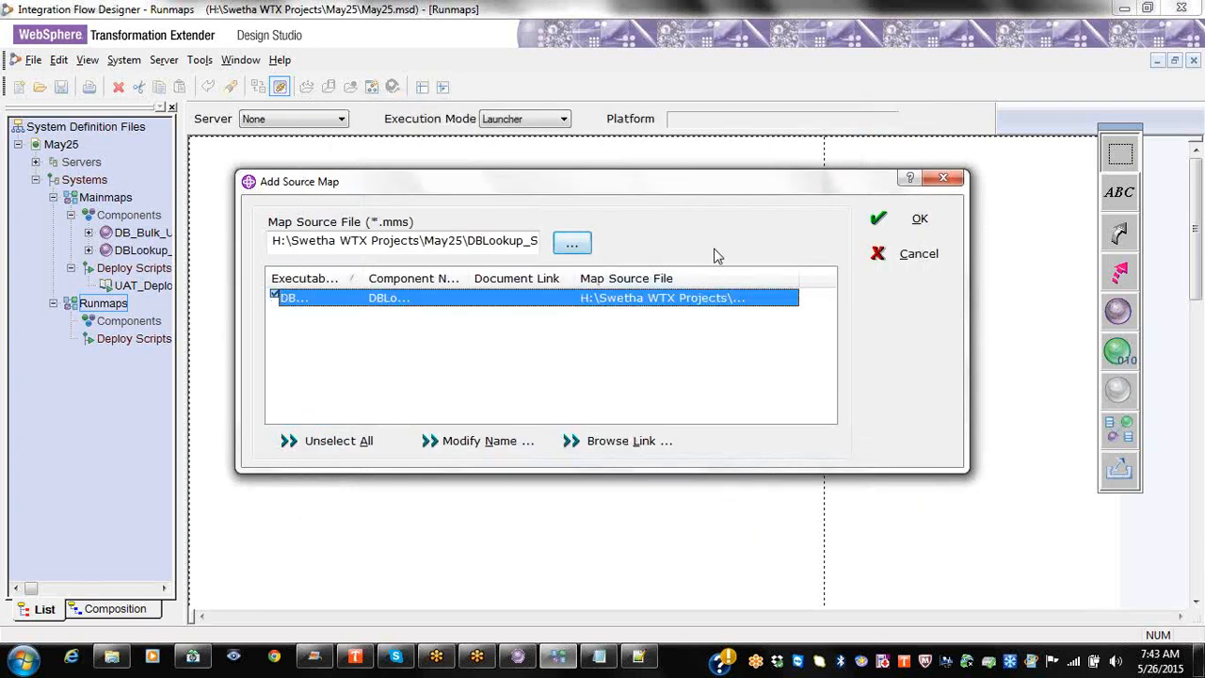
left_click(885, 222)
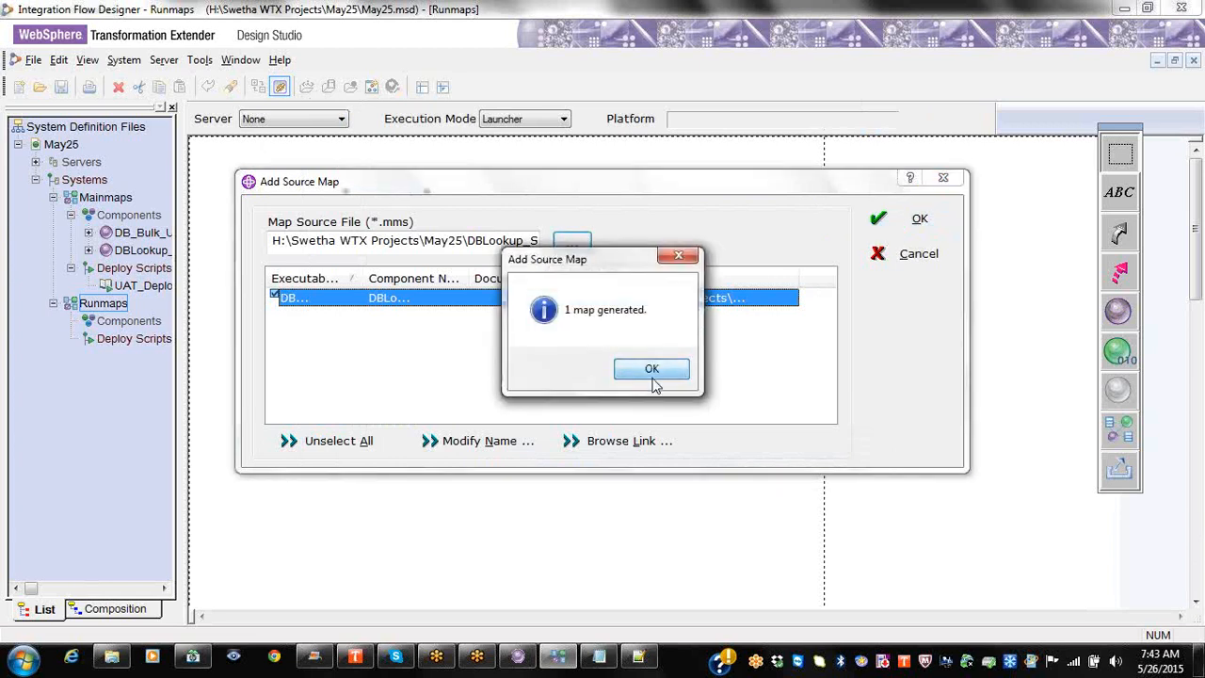
left_click(656, 368)
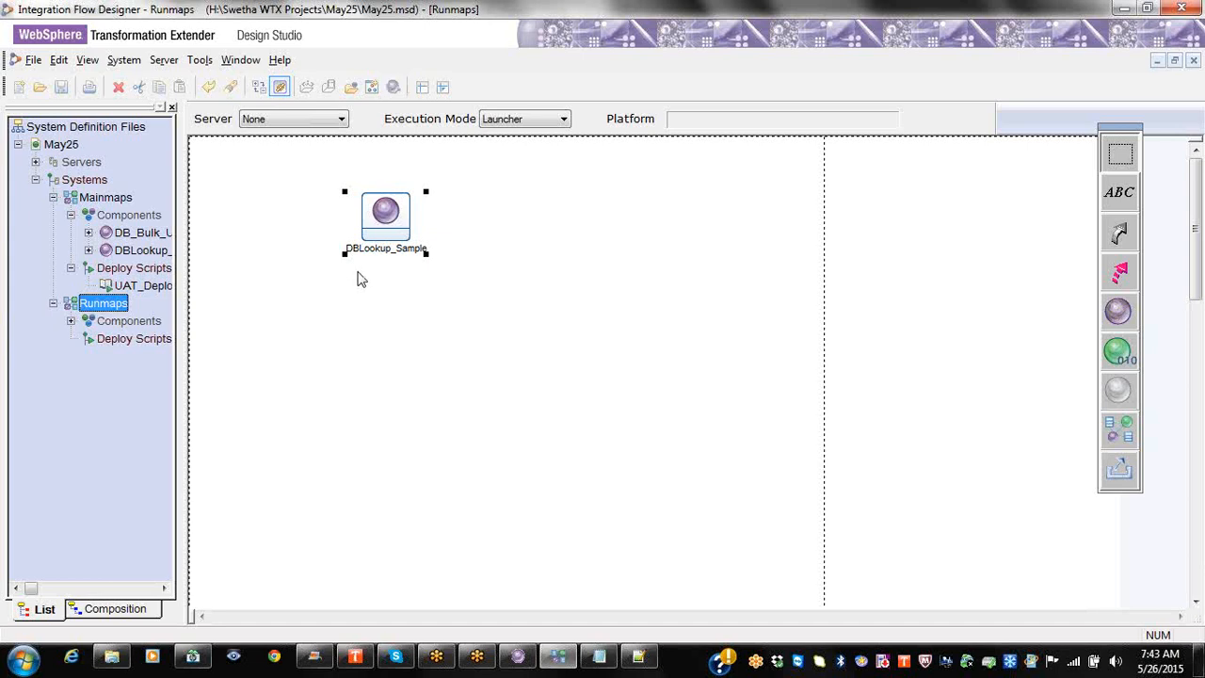
Step: Move DBLookup_Sample lower on the Runmaps canvas and set the Runmaps server to UAT
left_click_drag(385, 209, 408, 269)
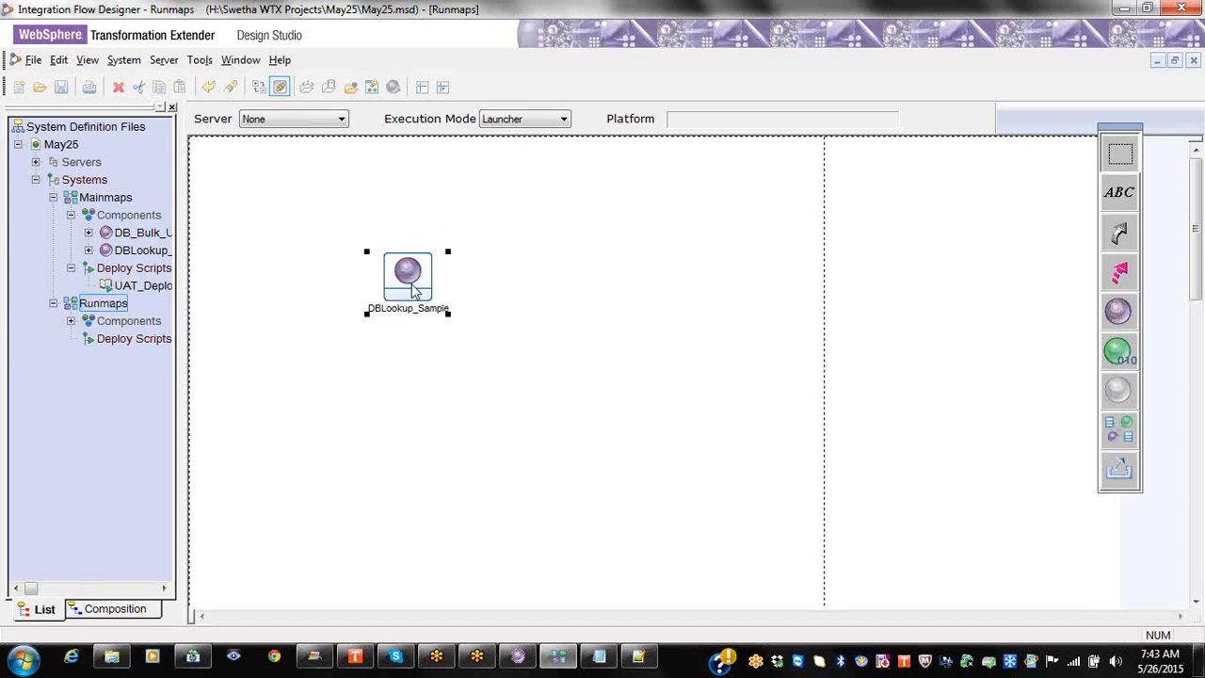
left_click(104, 303)
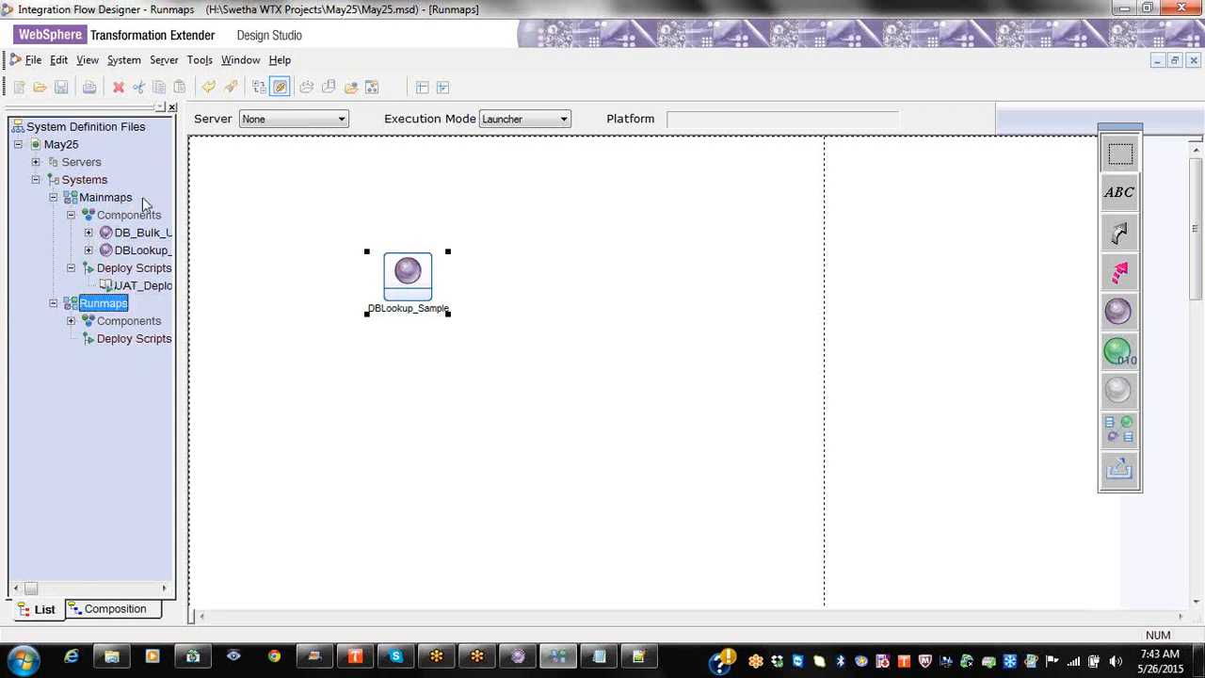
left_click(71, 323)
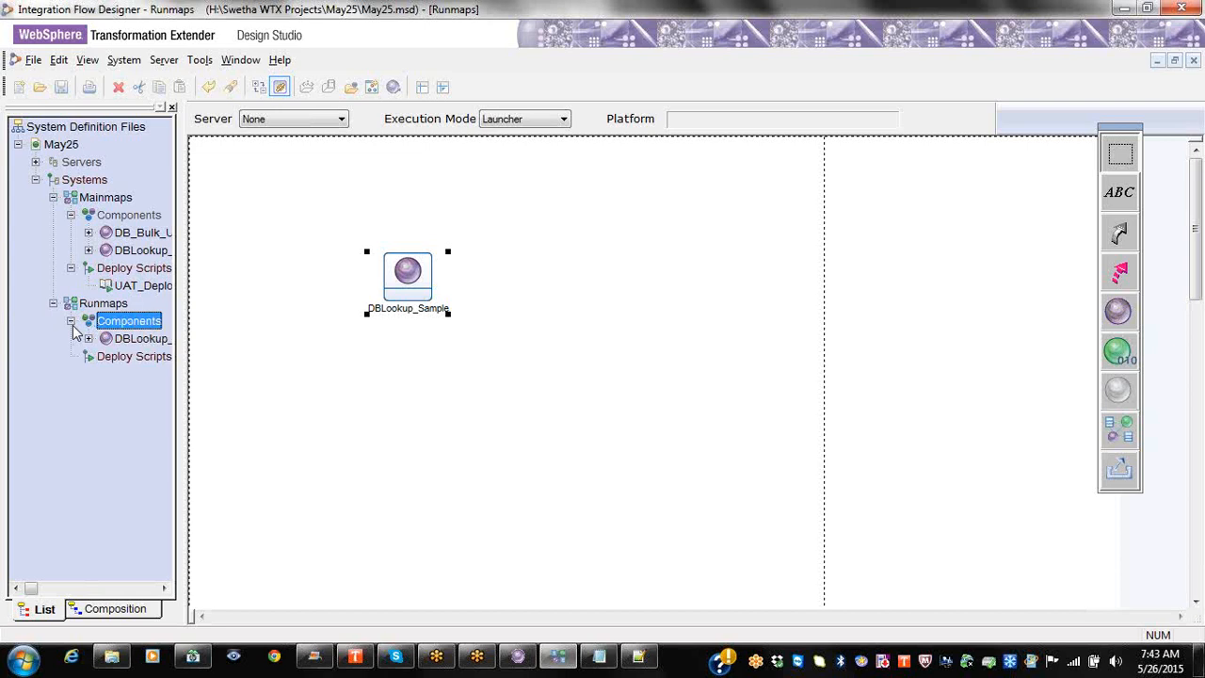
right_click(448, 275)
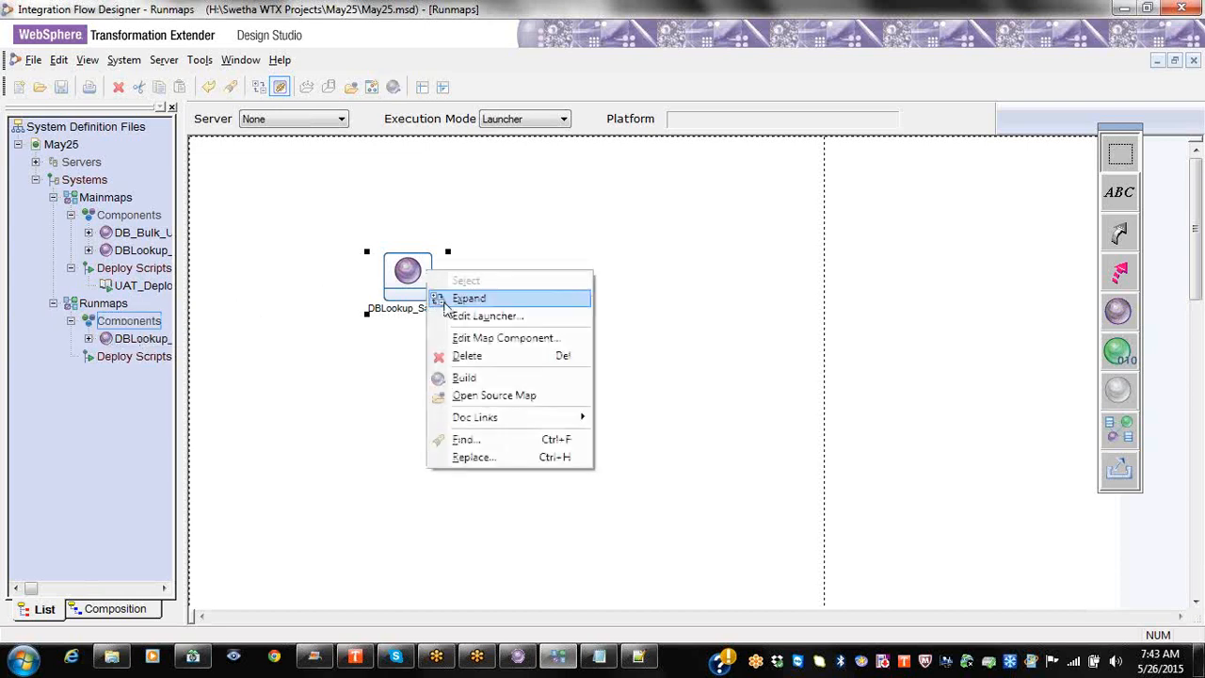
right_click(133, 356)
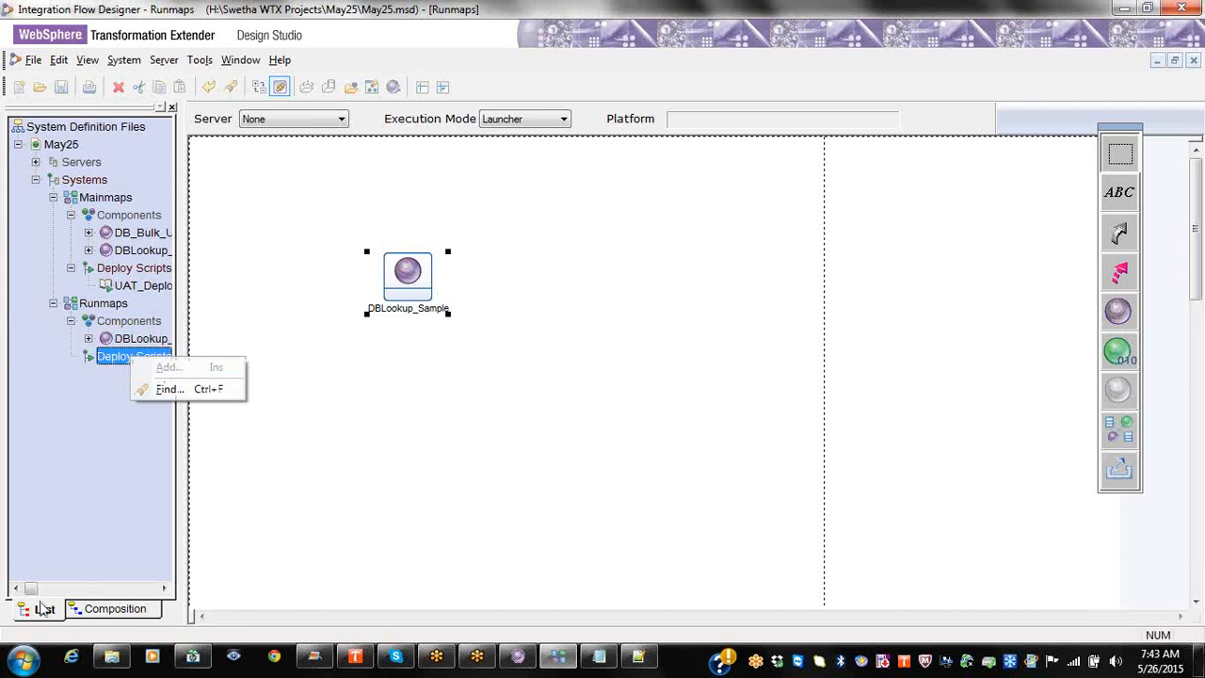
left_click(82, 436)
right_click(127, 359)
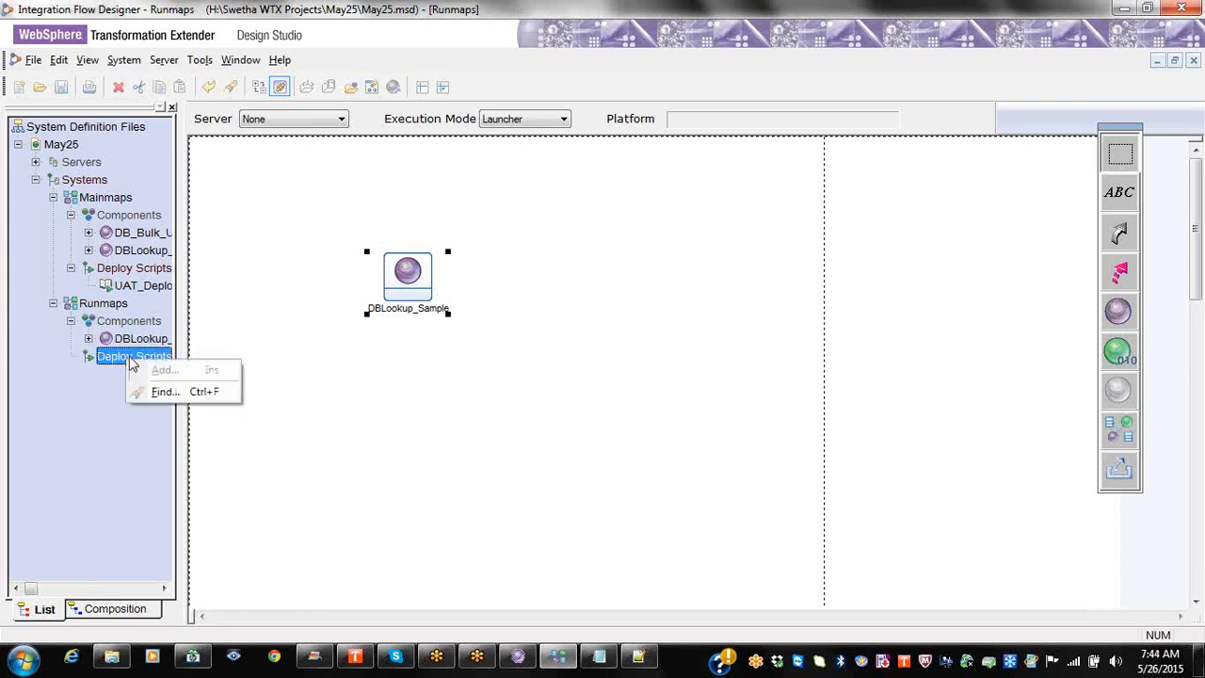
left_click(341, 120)
left_click(286, 187)
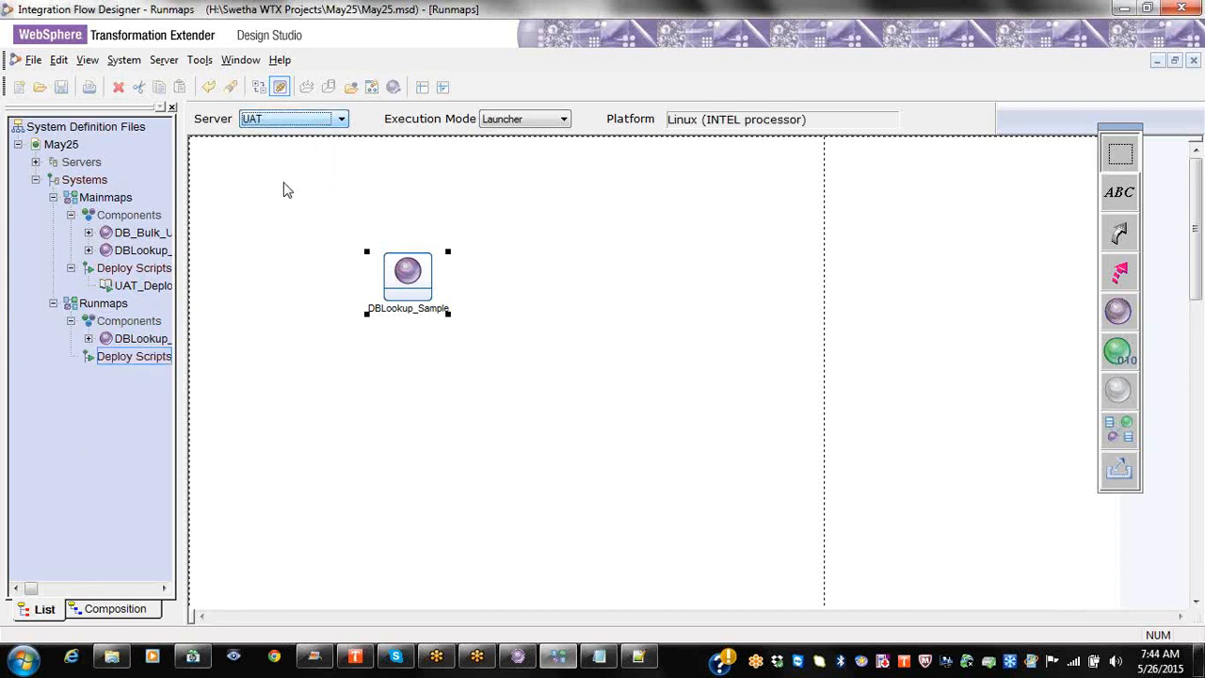
left_click(130, 358)
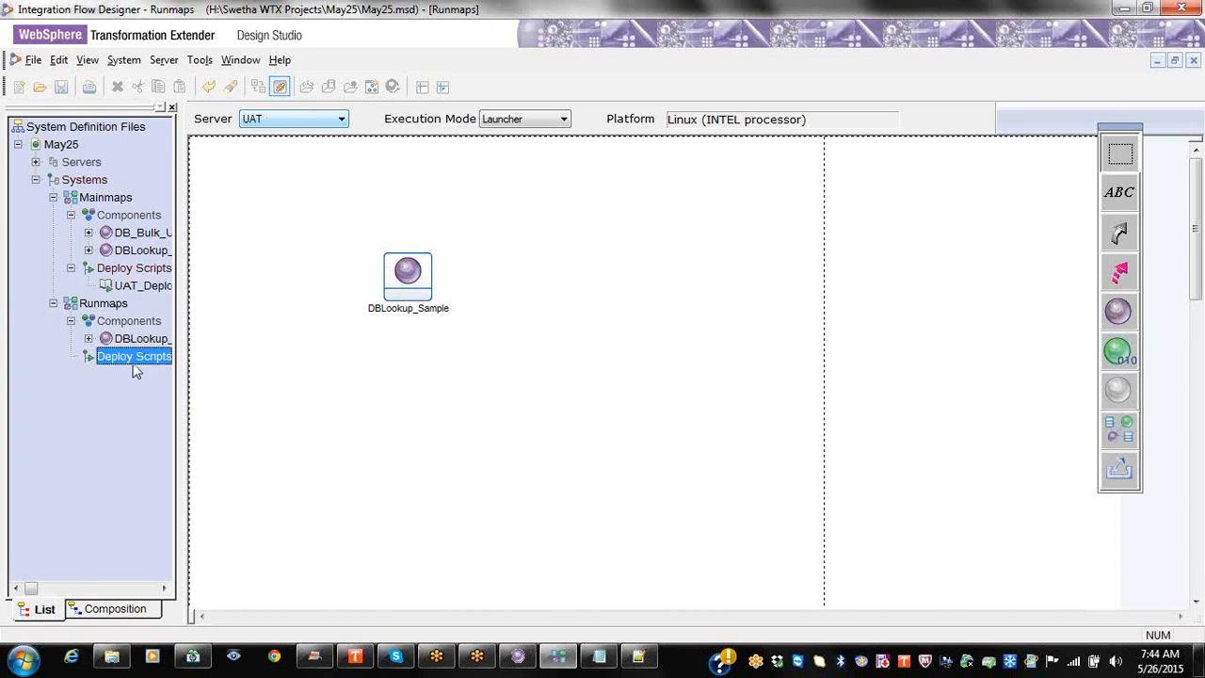
Step: Create a Runmaps deploy script 'deploy' with only Build and Transfer Maps, no launcher control file
right_click(135, 359)
left_click(179, 369)
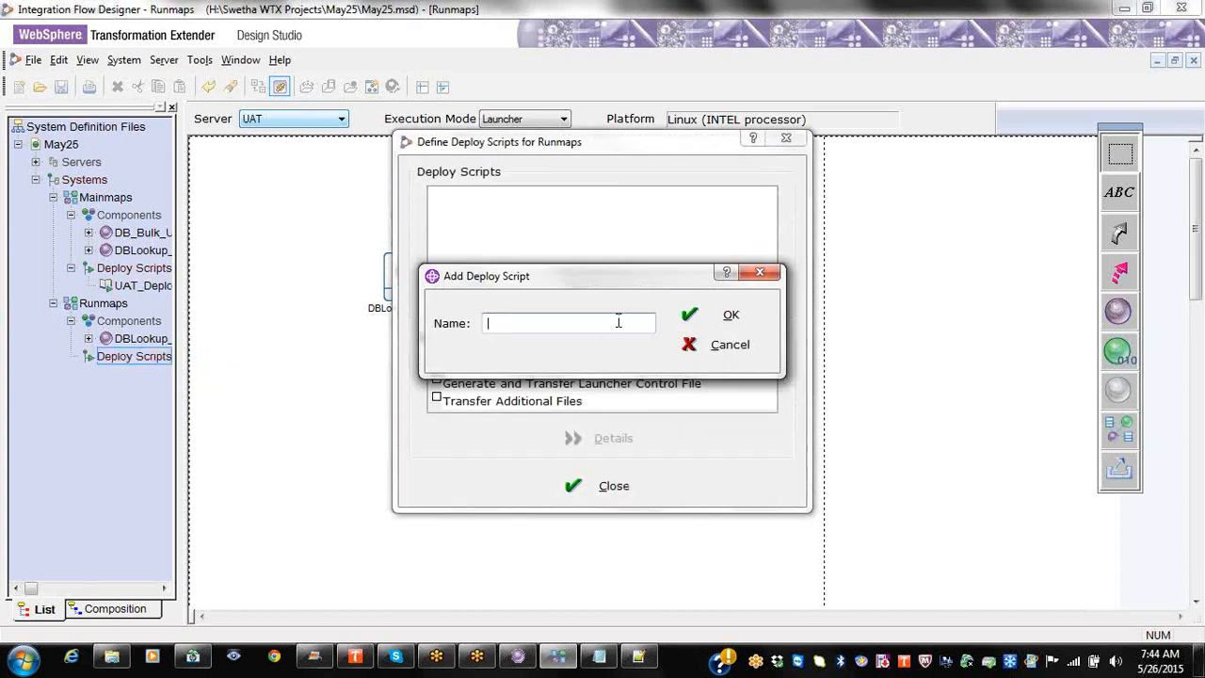
type("deploy")
left_click(726, 315)
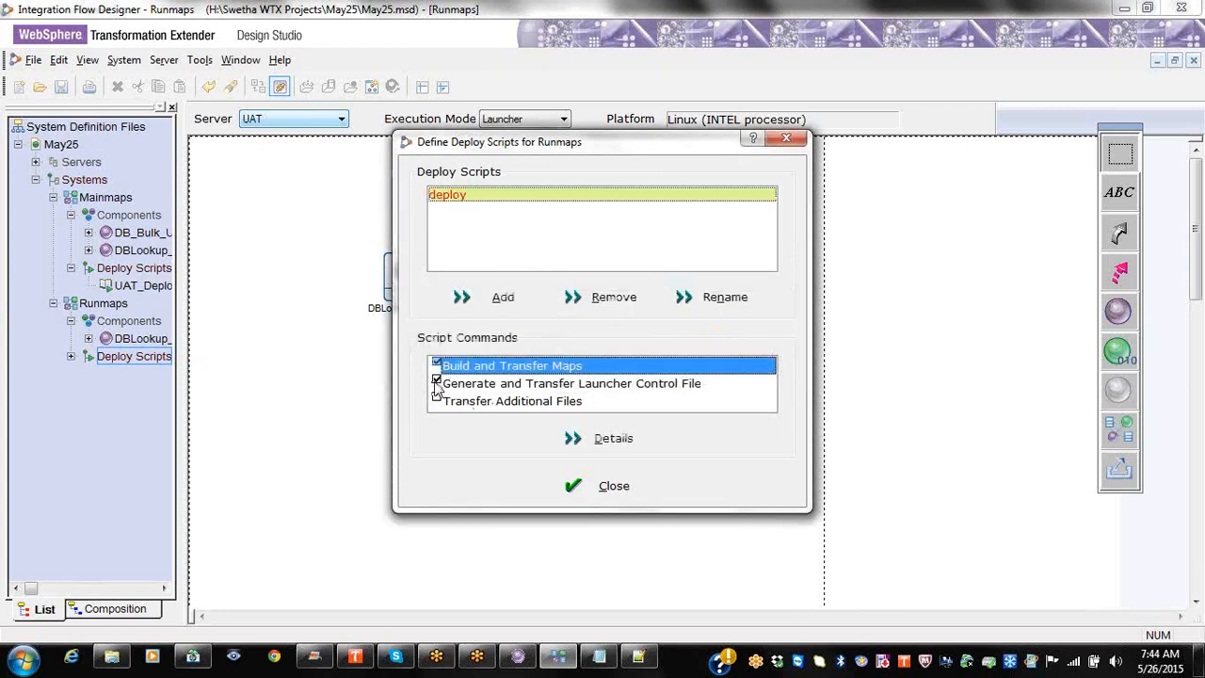
left_click(437, 382)
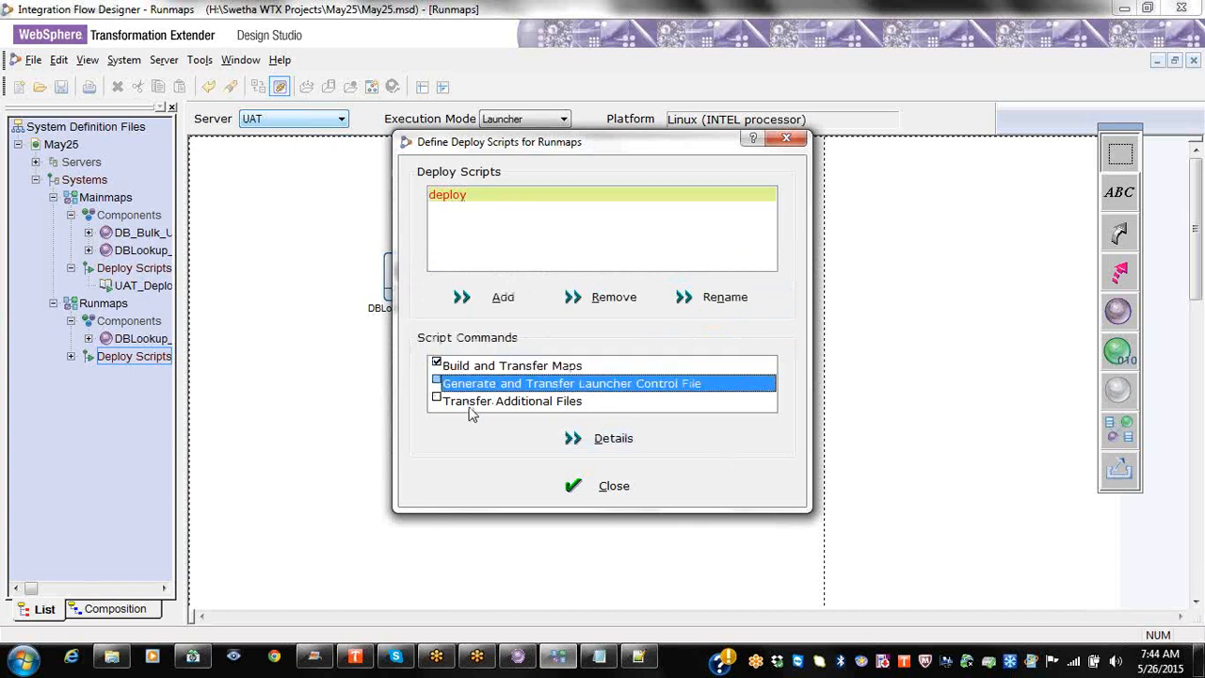
left_click(475, 369)
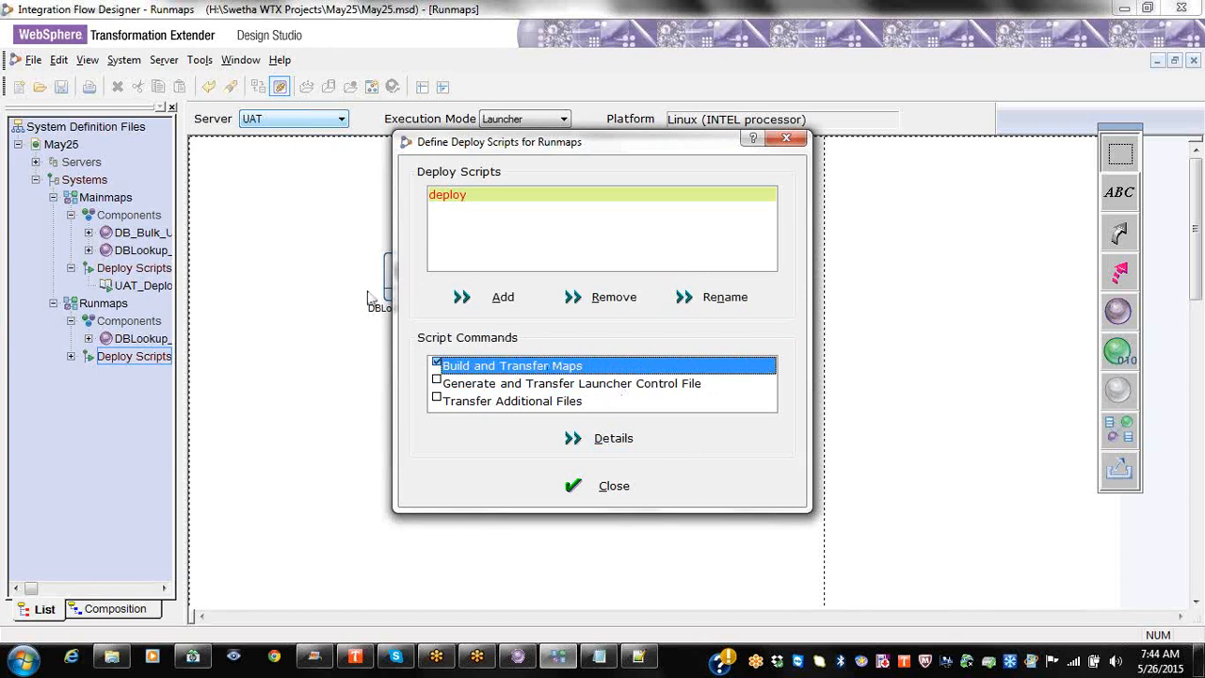
left_click(134, 356)
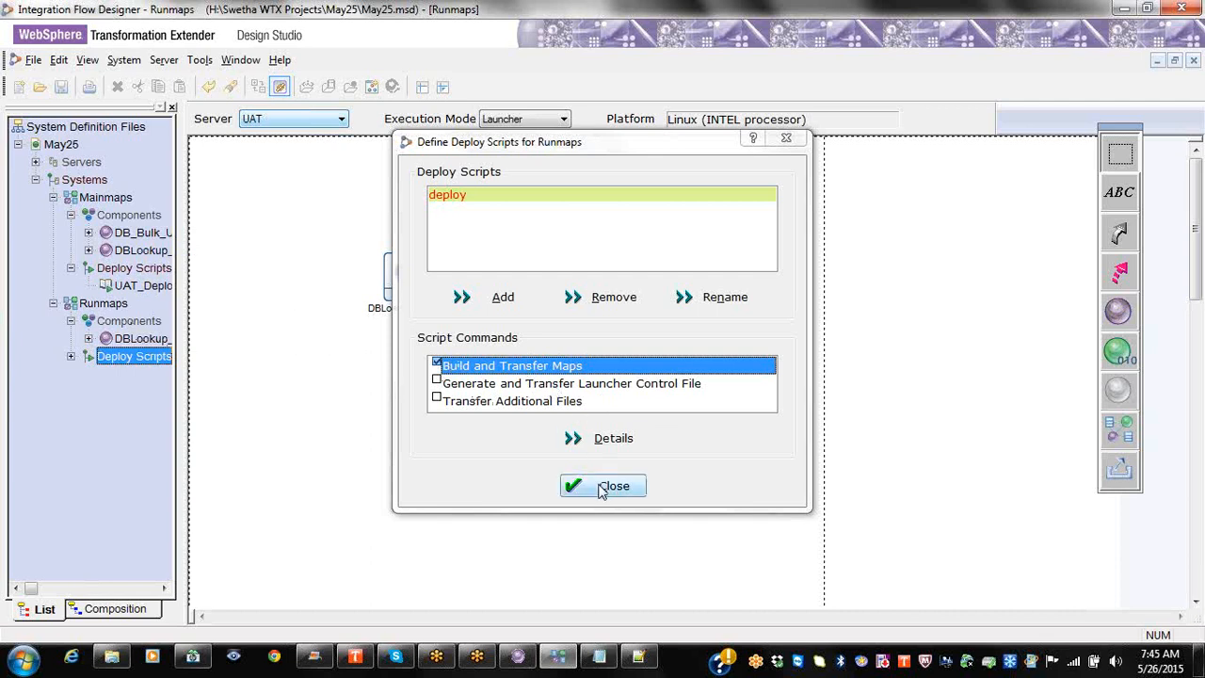
left_click(600, 438)
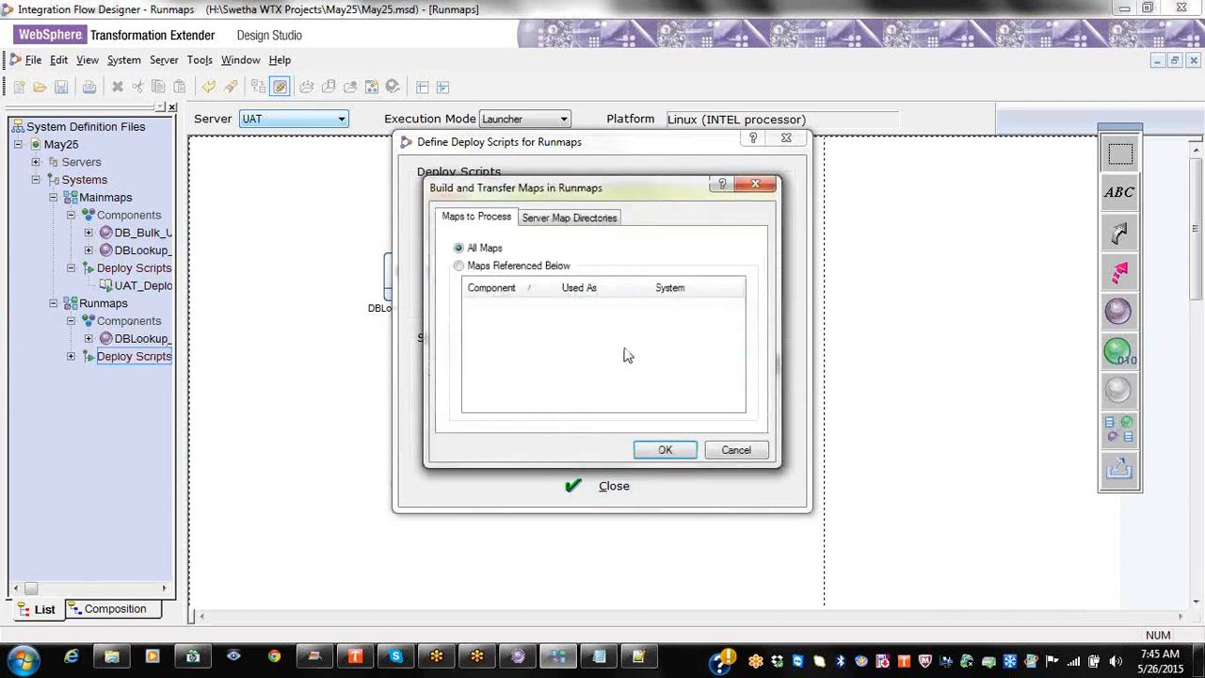
left_click(570, 224)
left_click(755, 184)
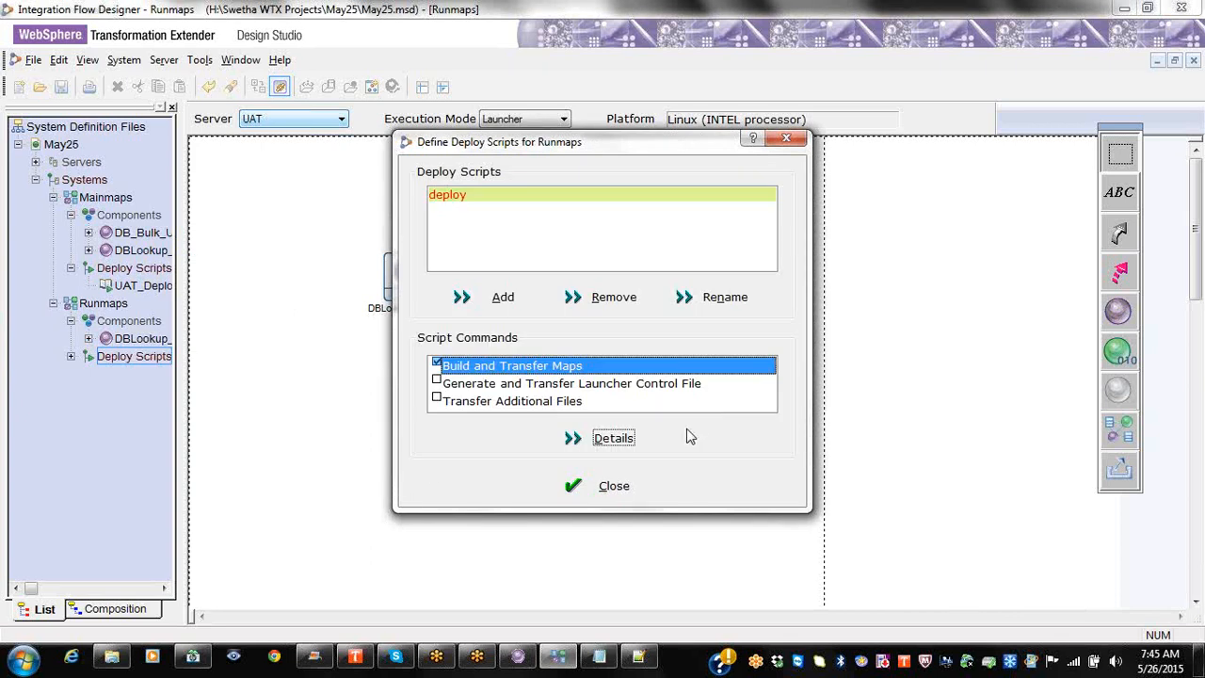
left_click(607, 486)
left_click(97, 301)
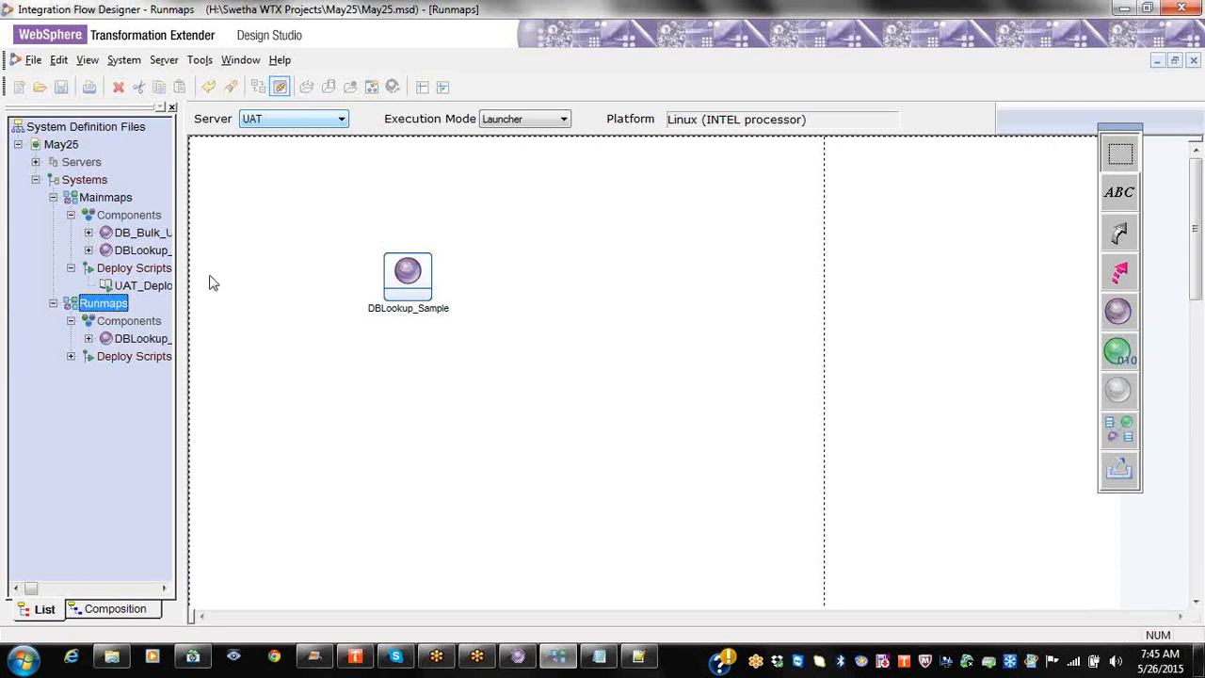
Step: Show Mainmaps and drag DBLookup_Sample up to the right of DB_Bulk_Upload
left_click(107, 200)
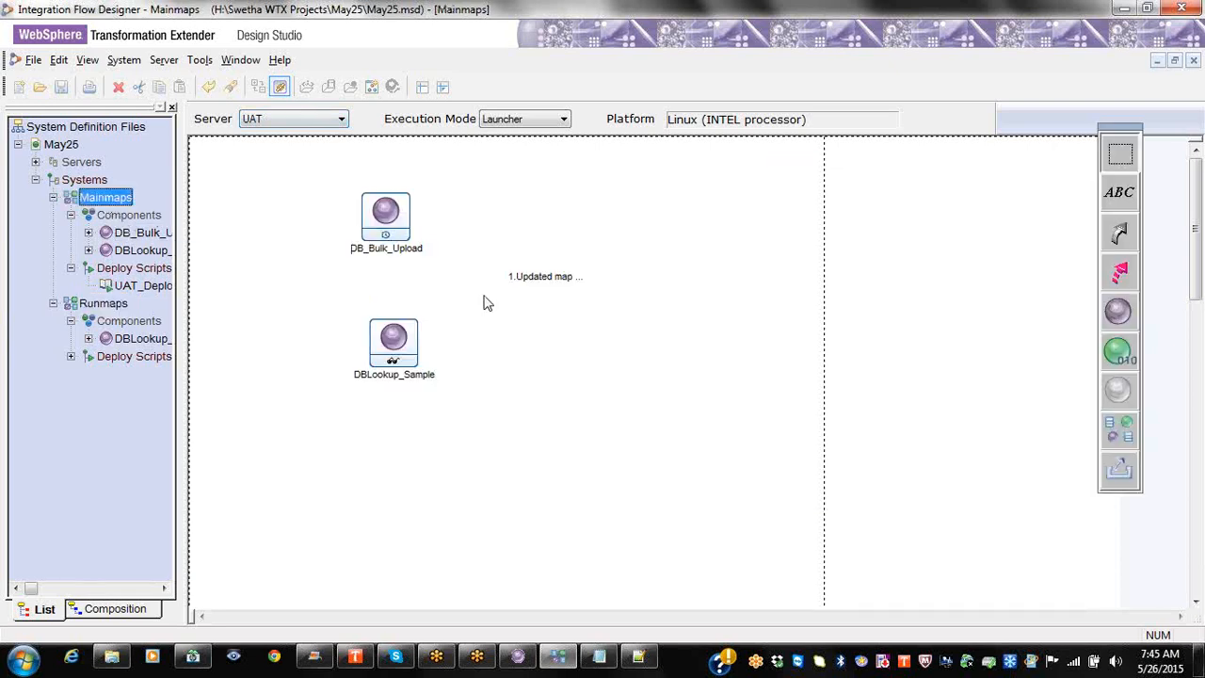
left_click_drag(382, 340, 621, 217)
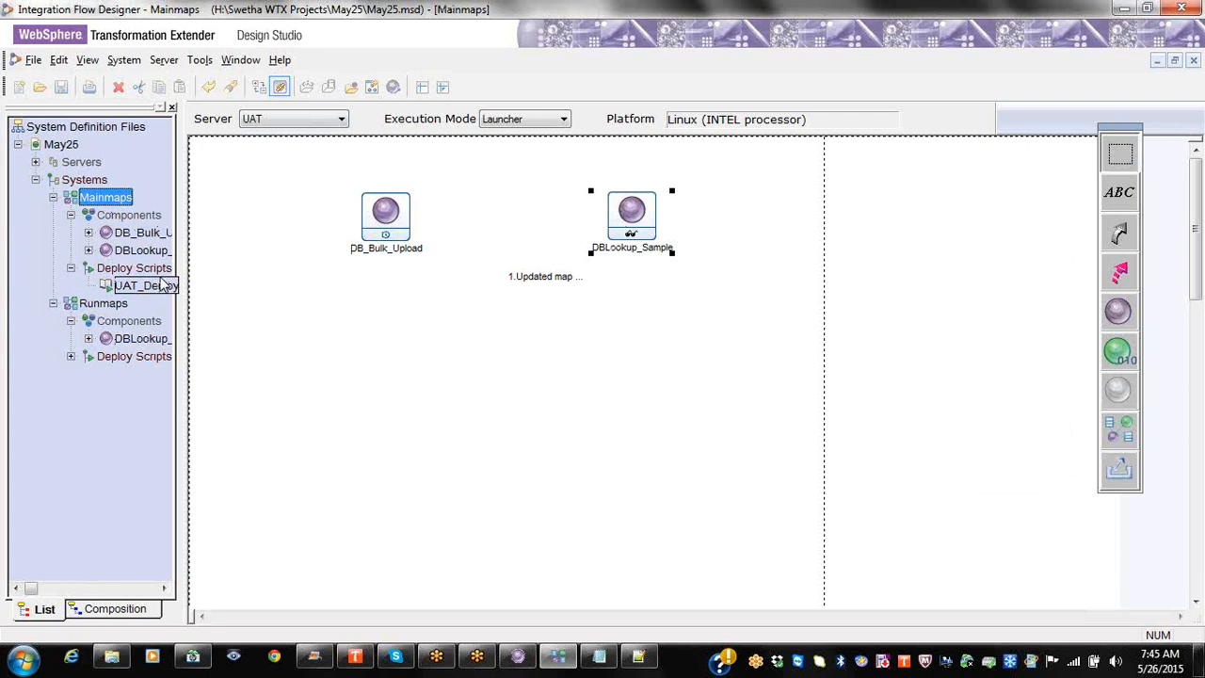
Step: Review UAT_Deploy's Build and Transfer Maps settings, discarding any changes
right_click(165, 286)
left_click(193, 297)
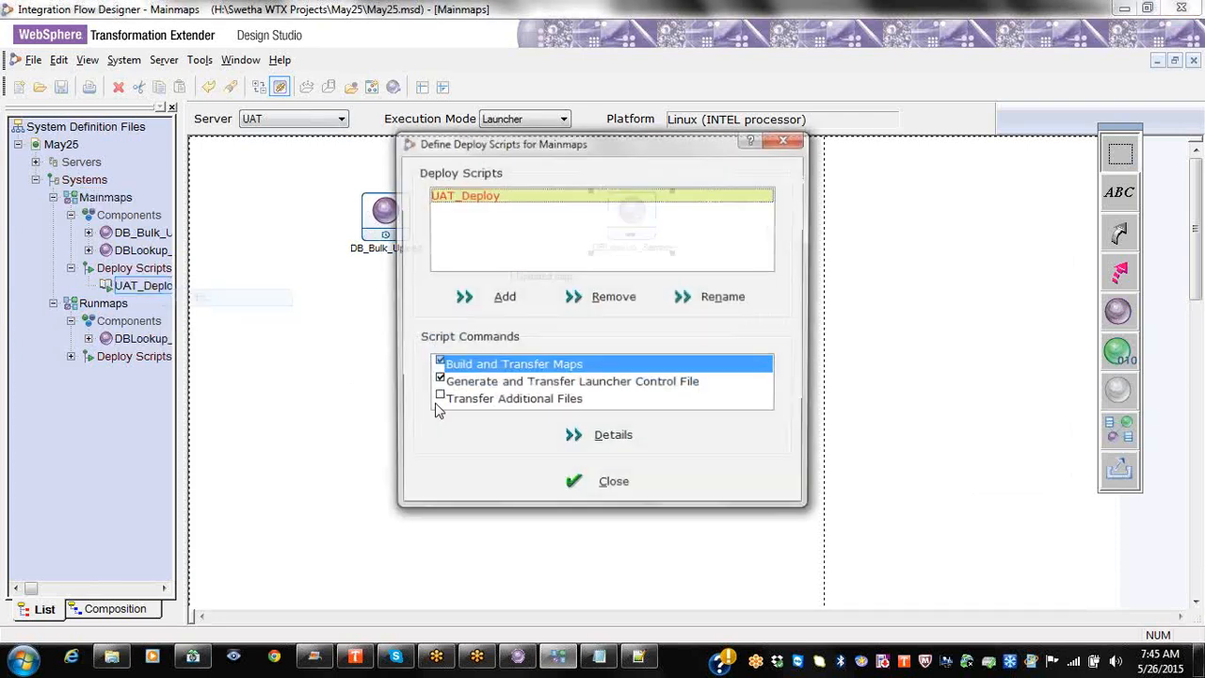
left_click(505, 385)
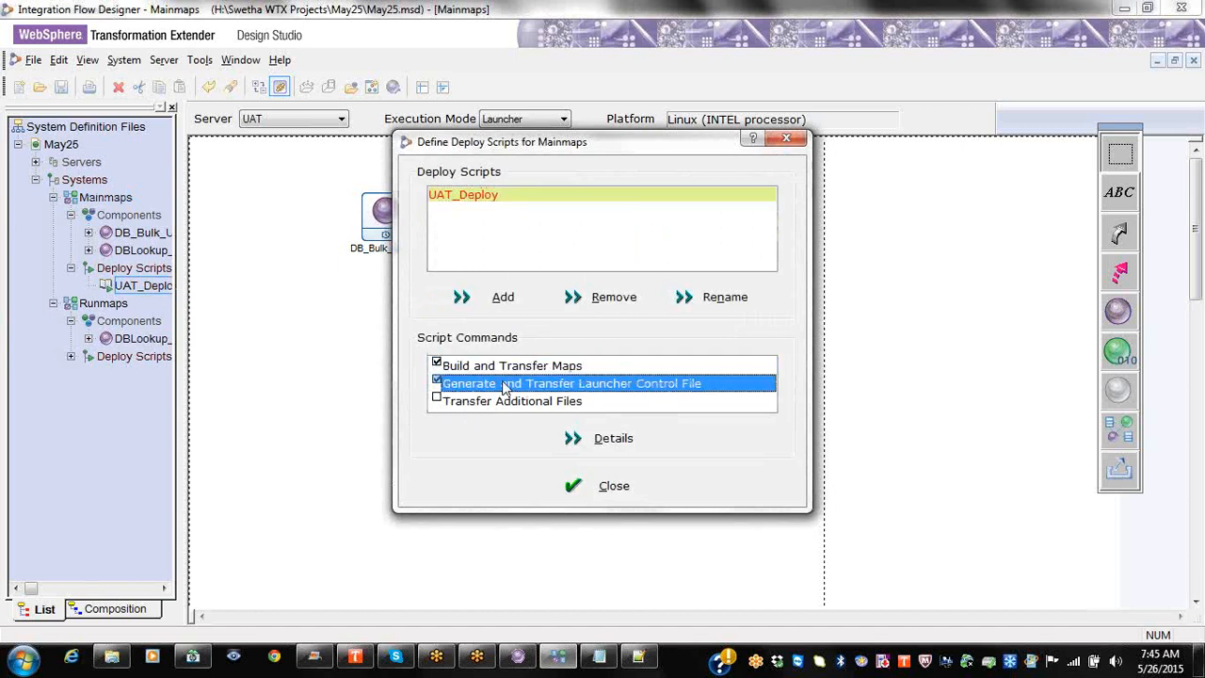
left_click(550, 369)
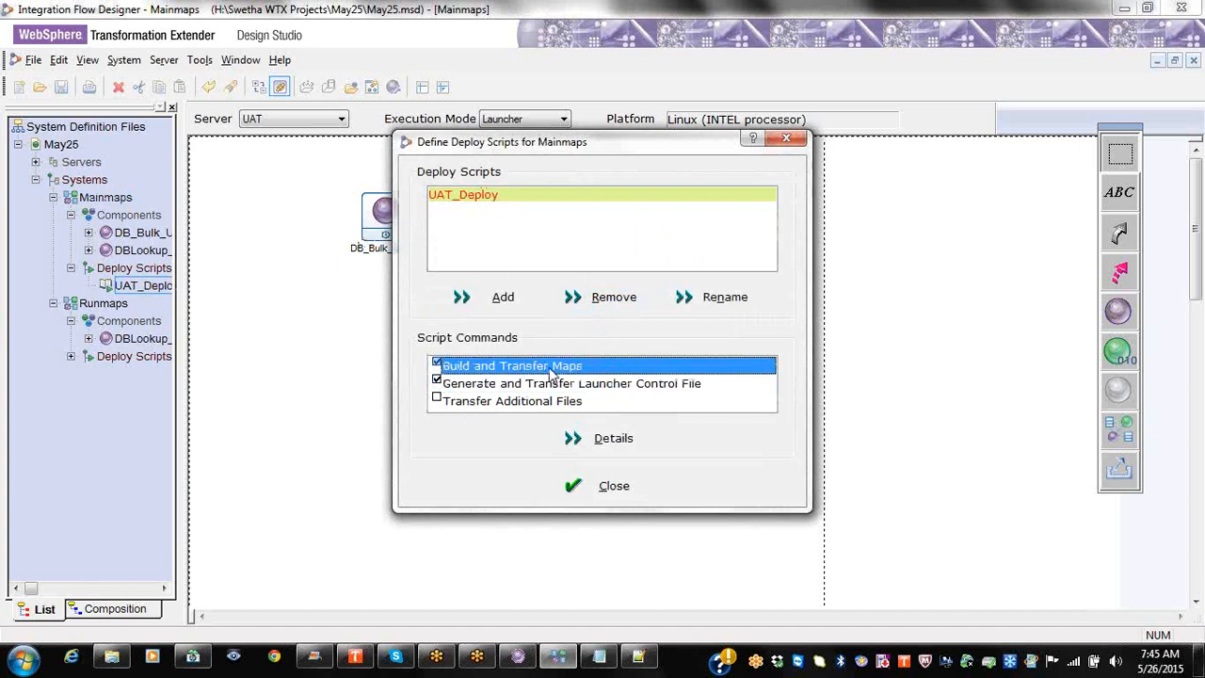
left_click(612, 439)
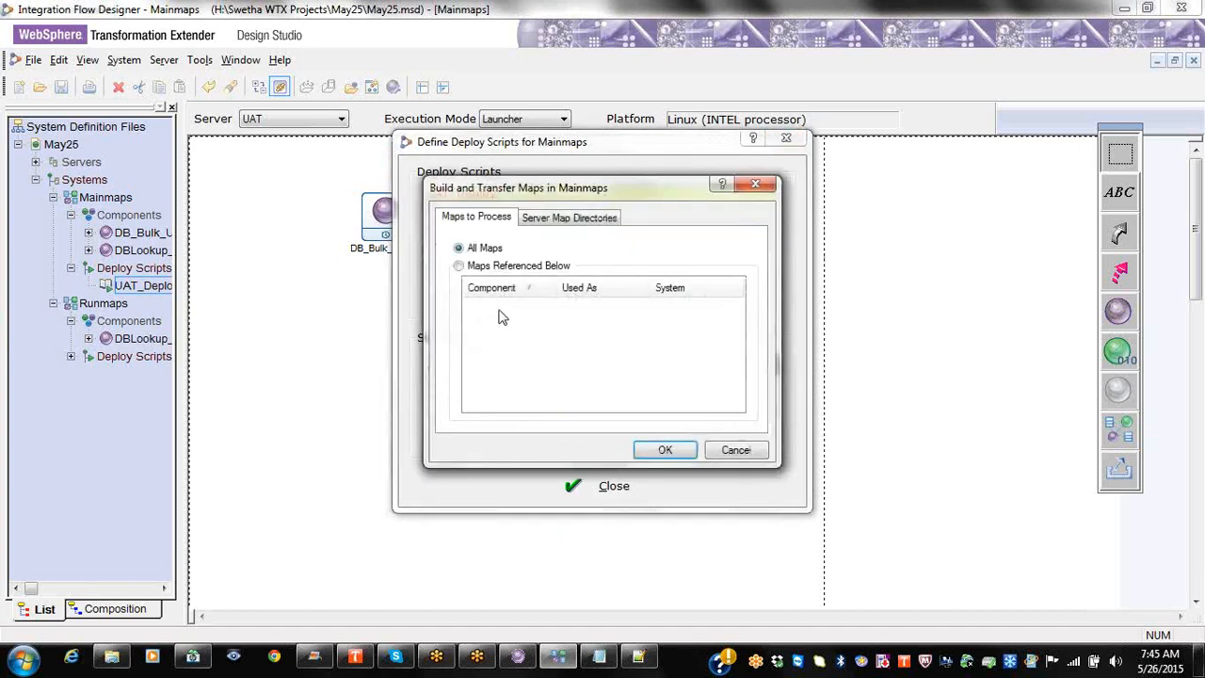
left_click(561, 224)
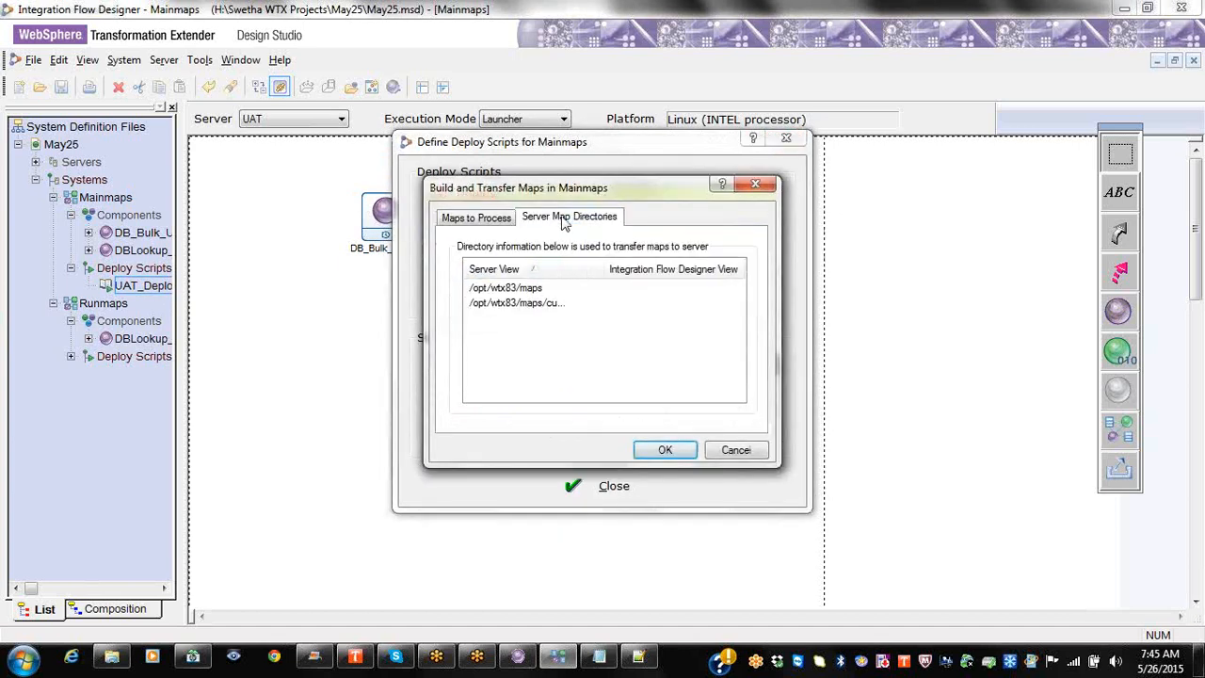
left_click(500, 224)
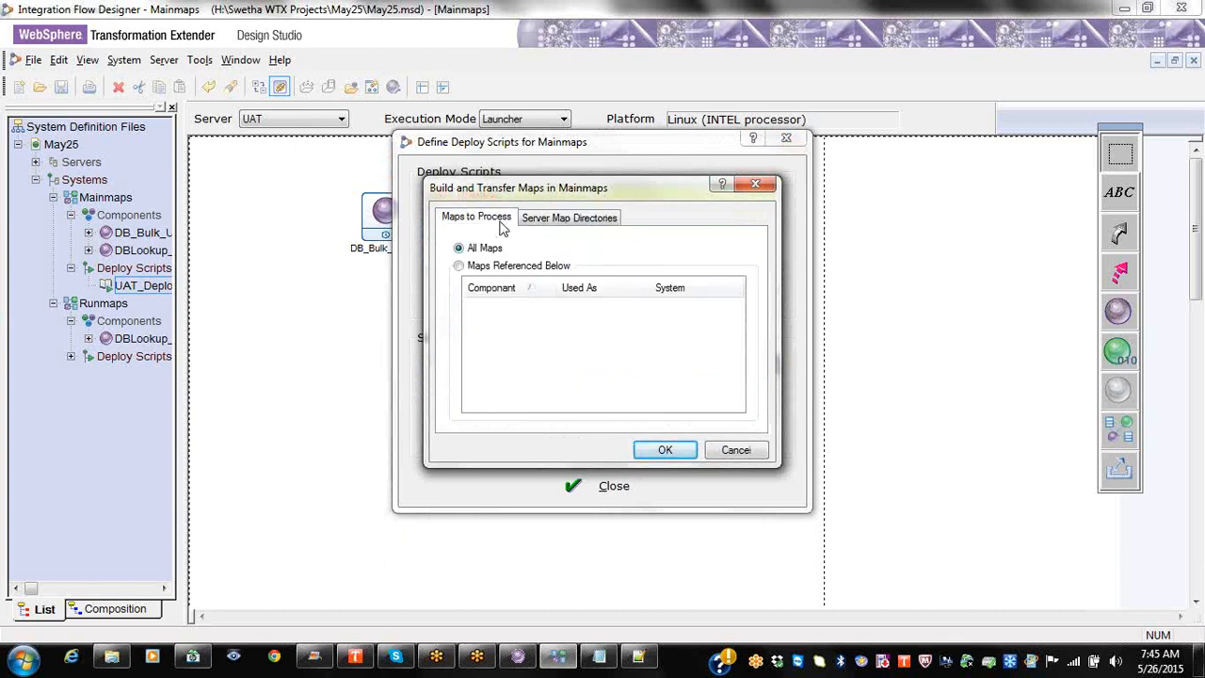
left_click(538, 269)
left_click(736, 449)
Step: Confirm the launcher control file path /opt/wtx83/syatems/Mainmaps.msl and close Define Deploy Scripts
left_click(583, 386)
left_click(621, 440)
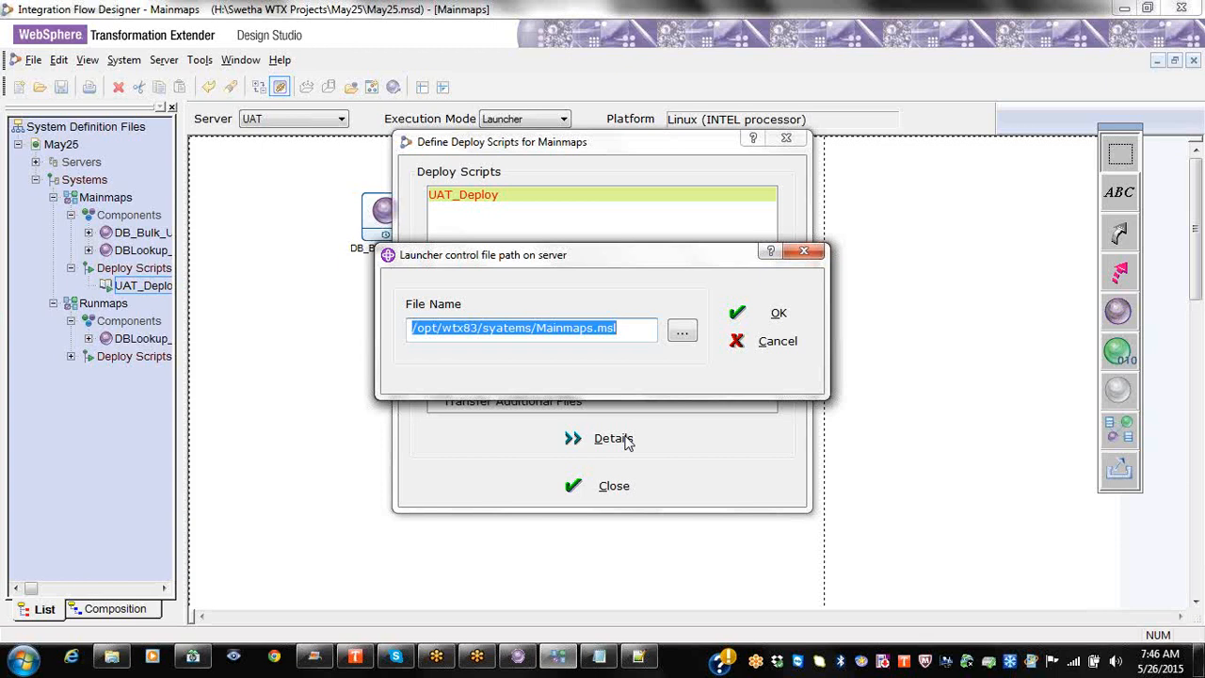
left_click(818, 252)
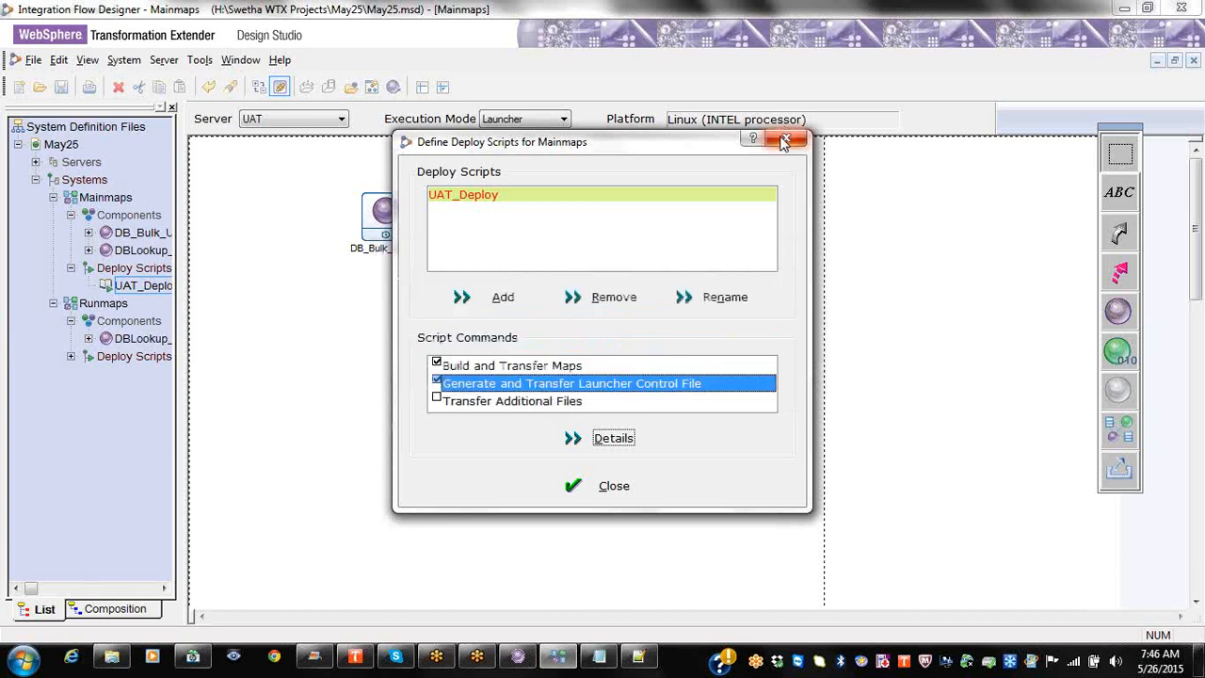
left_click(786, 139)
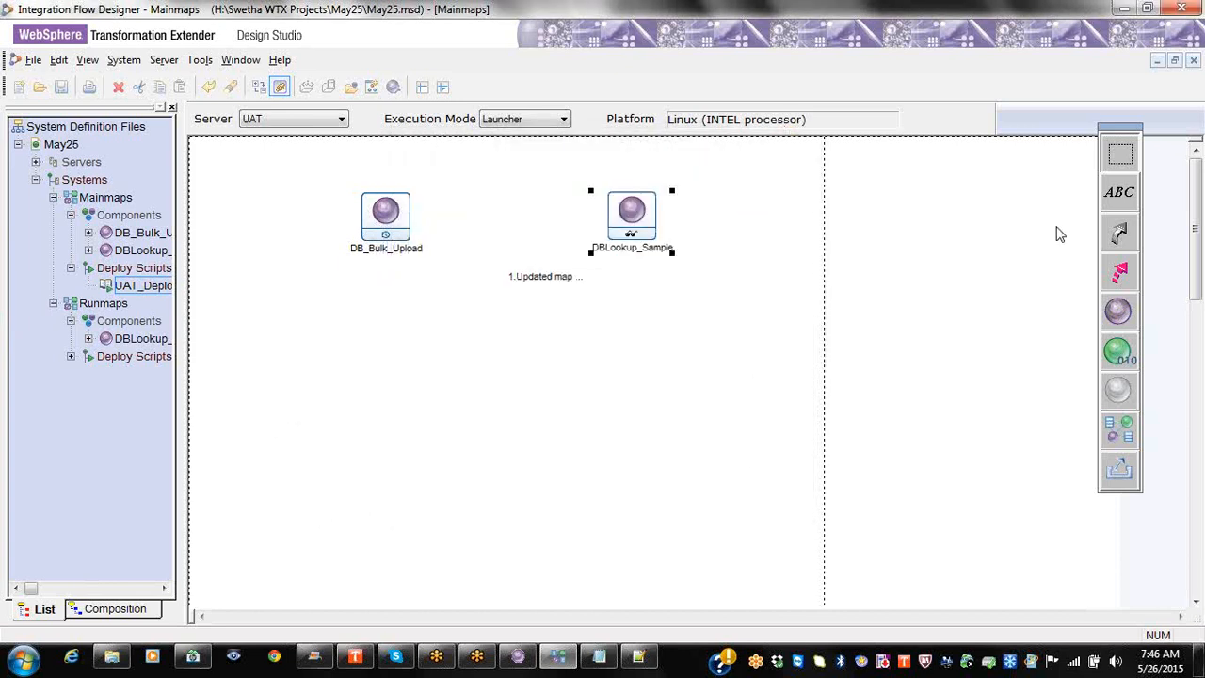
Step: Try clicking a pseudo link from DB_Bulk_Upload to DBLookup_Sample, dismissing the invalid link warning
left_click(1120, 274)
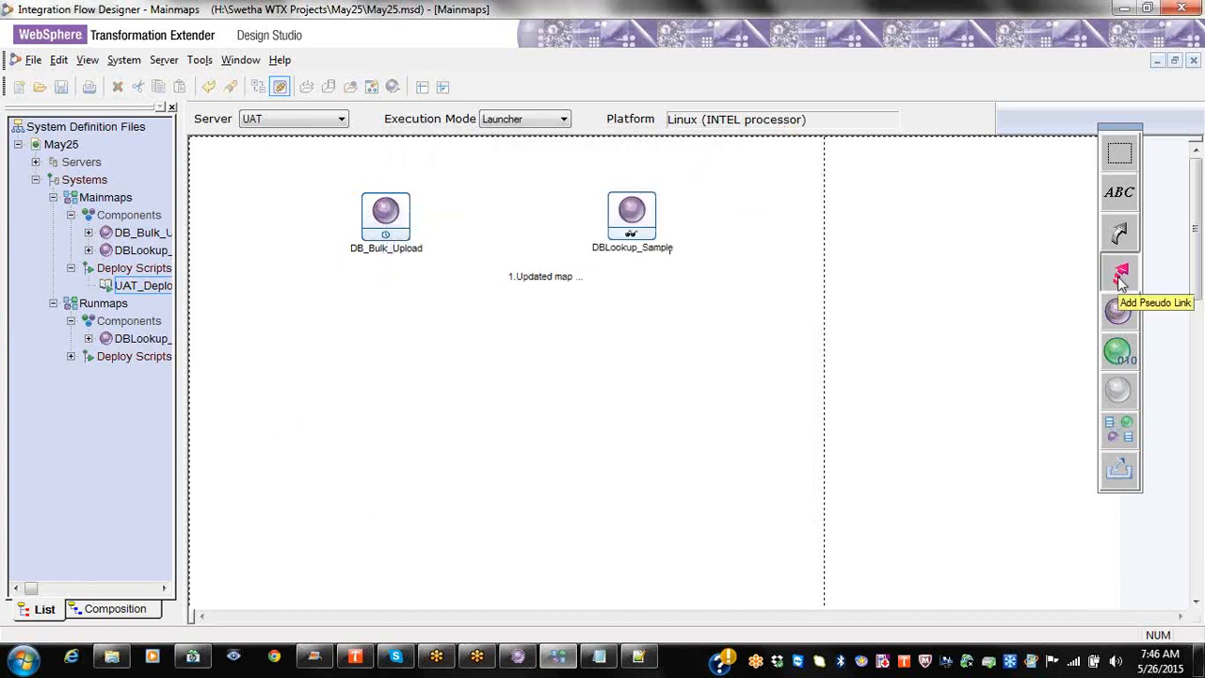
left_click(411, 224)
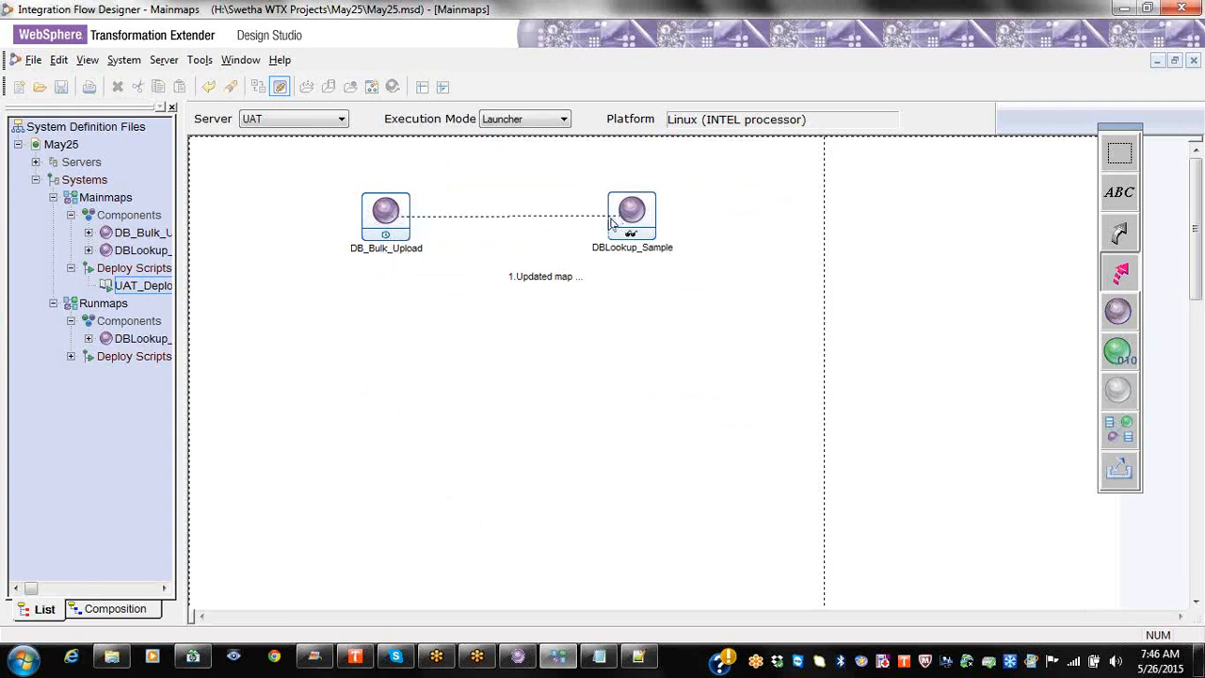
left_click(602, 222)
left_click(608, 234)
left_click(461, 405)
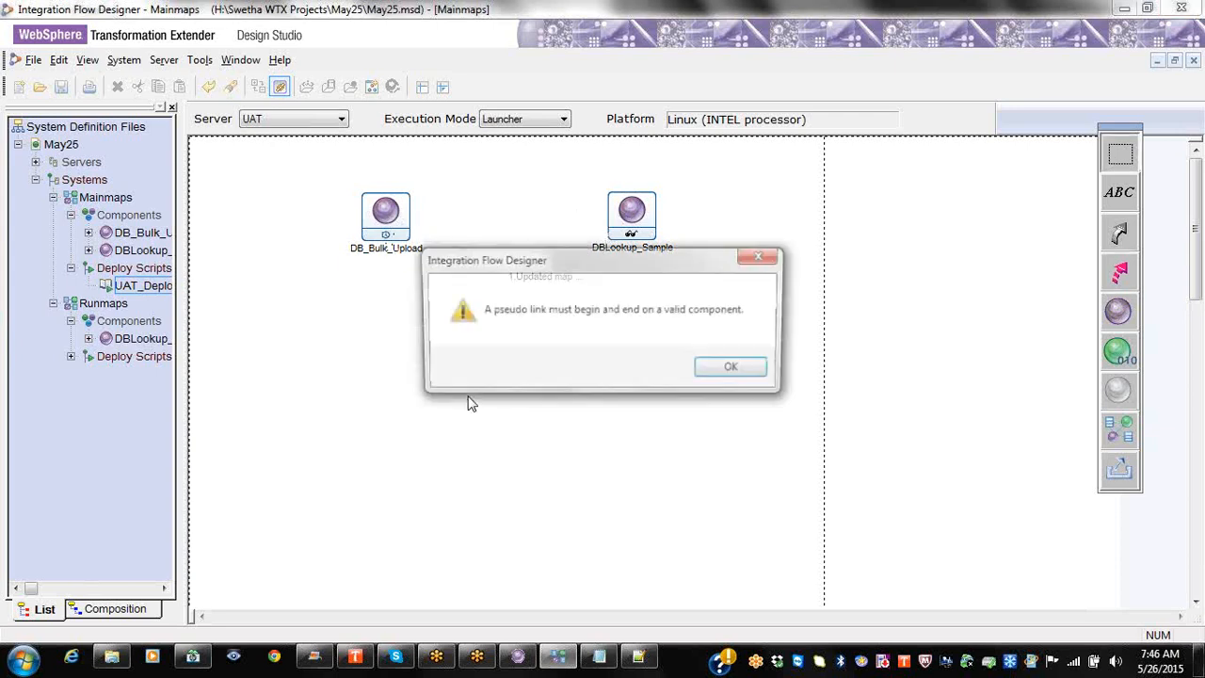
left_click(712, 371)
Step: Drag a pseudo link from DB_Bulk_Upload to DBLookup_Sample
left_click(1122, 272)
double_click(403, 237)
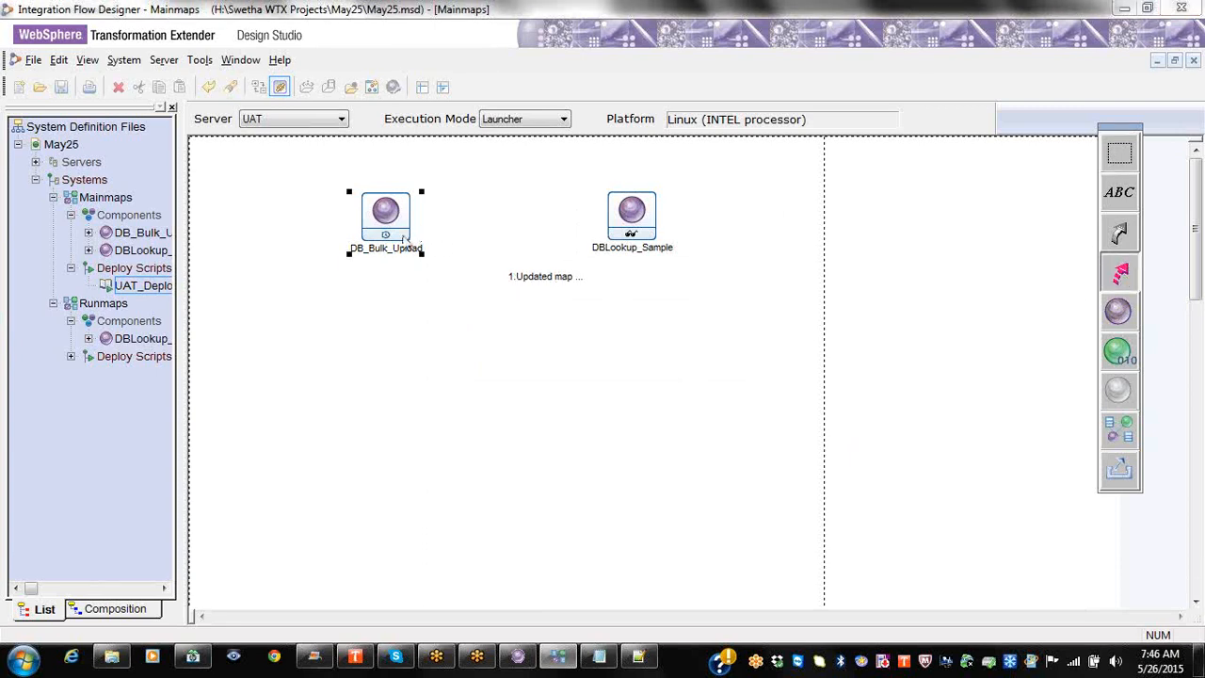
left_click(768, 29)
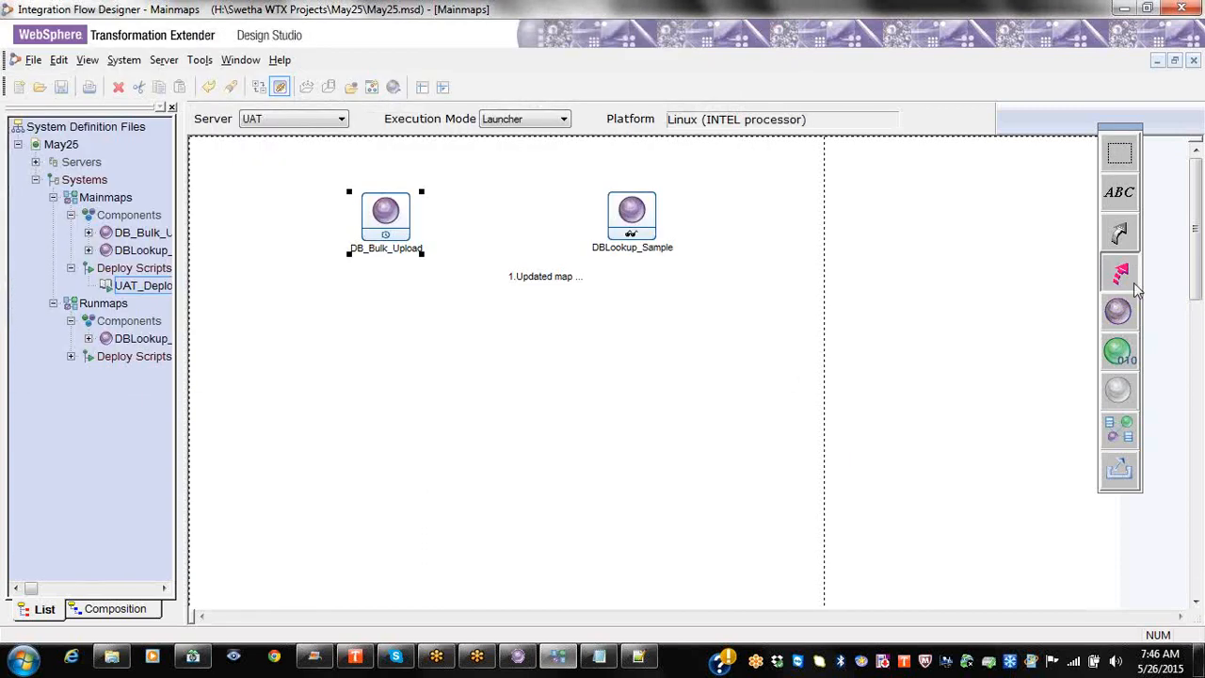
left_click_drag(415, 229, 613, 219)
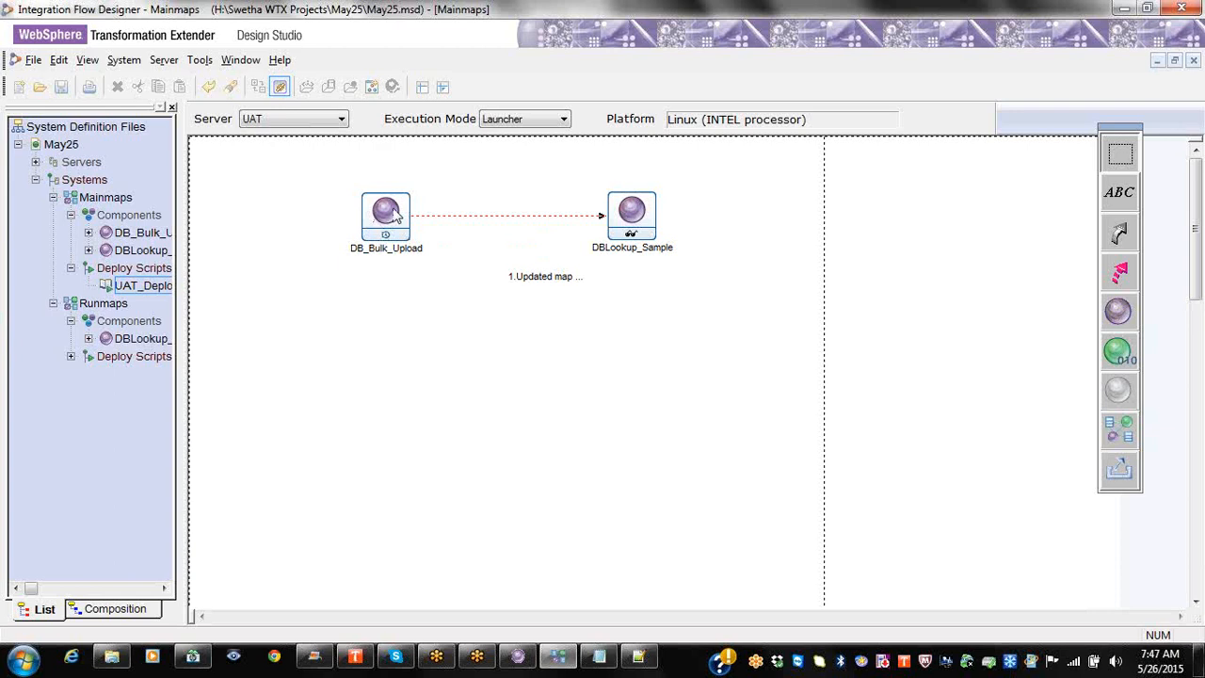
right_click(395, 215)
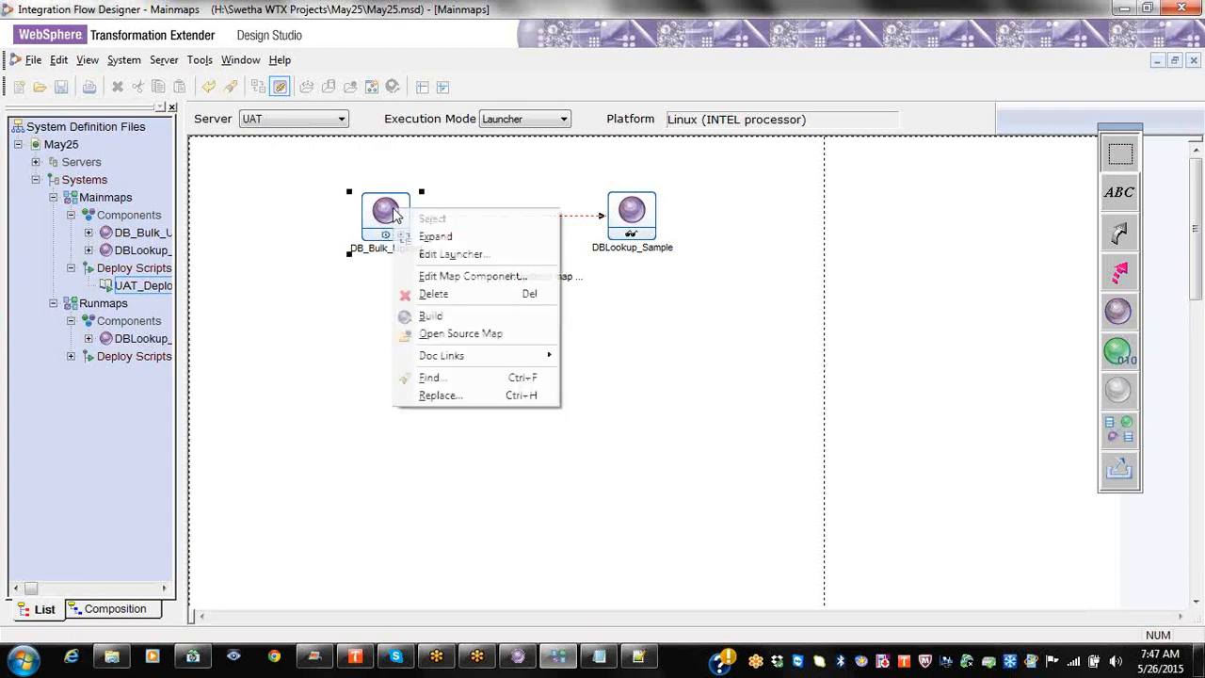
left_click(450, 254)
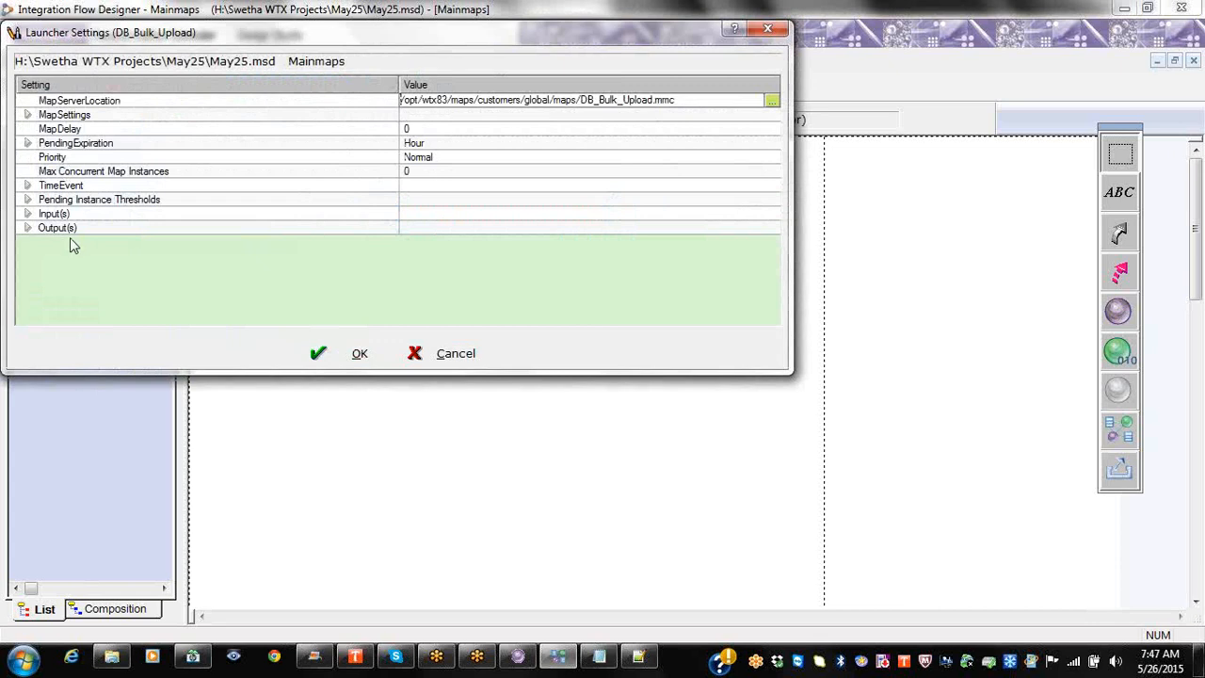
right_click(76, 232)
left_click(99, 246)
scroll(113, 256, "down", 2)
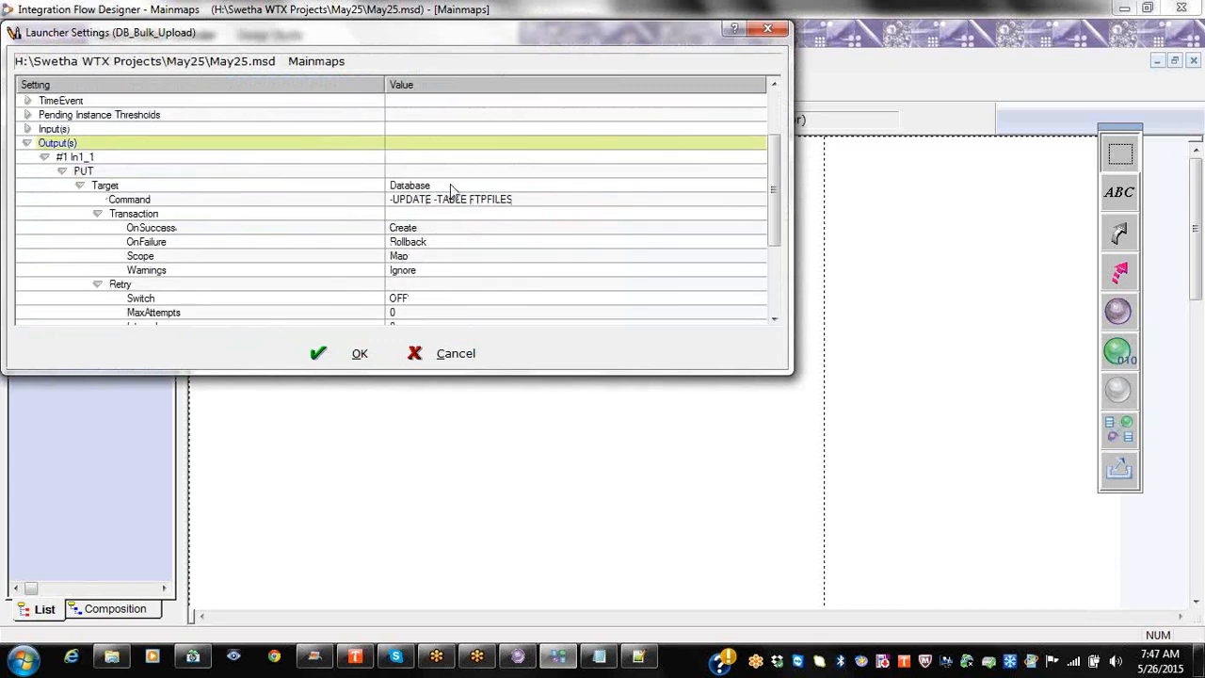
left_click(456, 354)
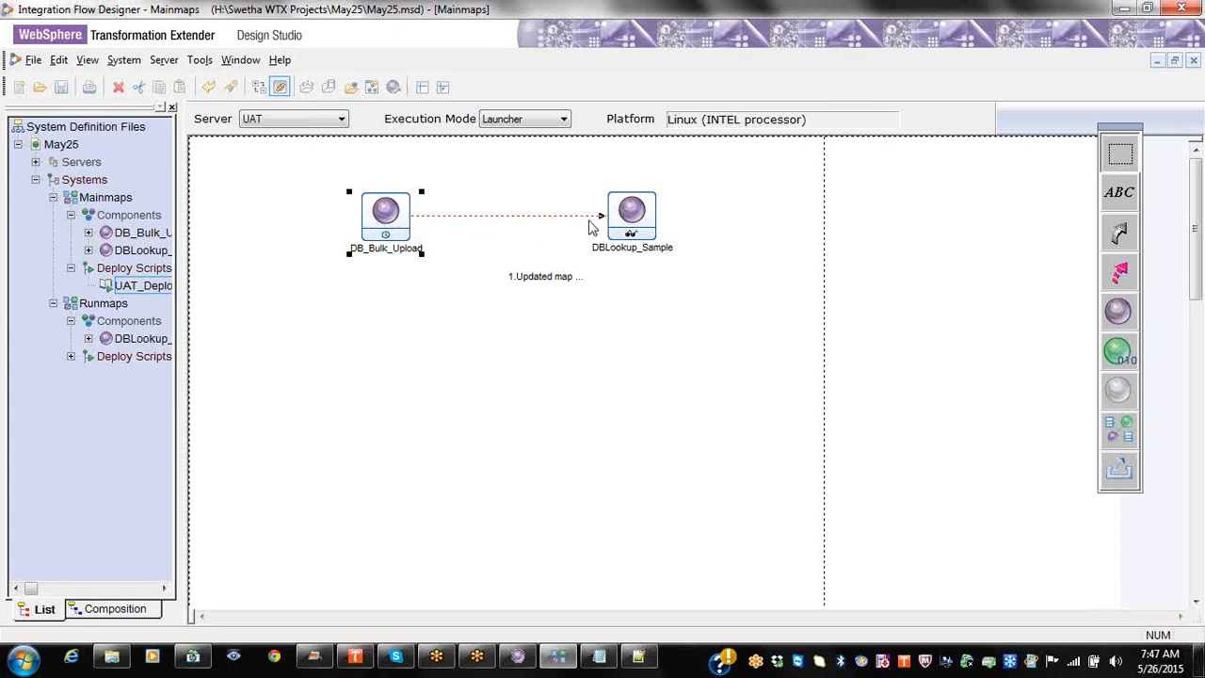
Step: Save the May25 system definition, then start an XML import and cancel it
left_click(63, 89)
left_click(28, 63)
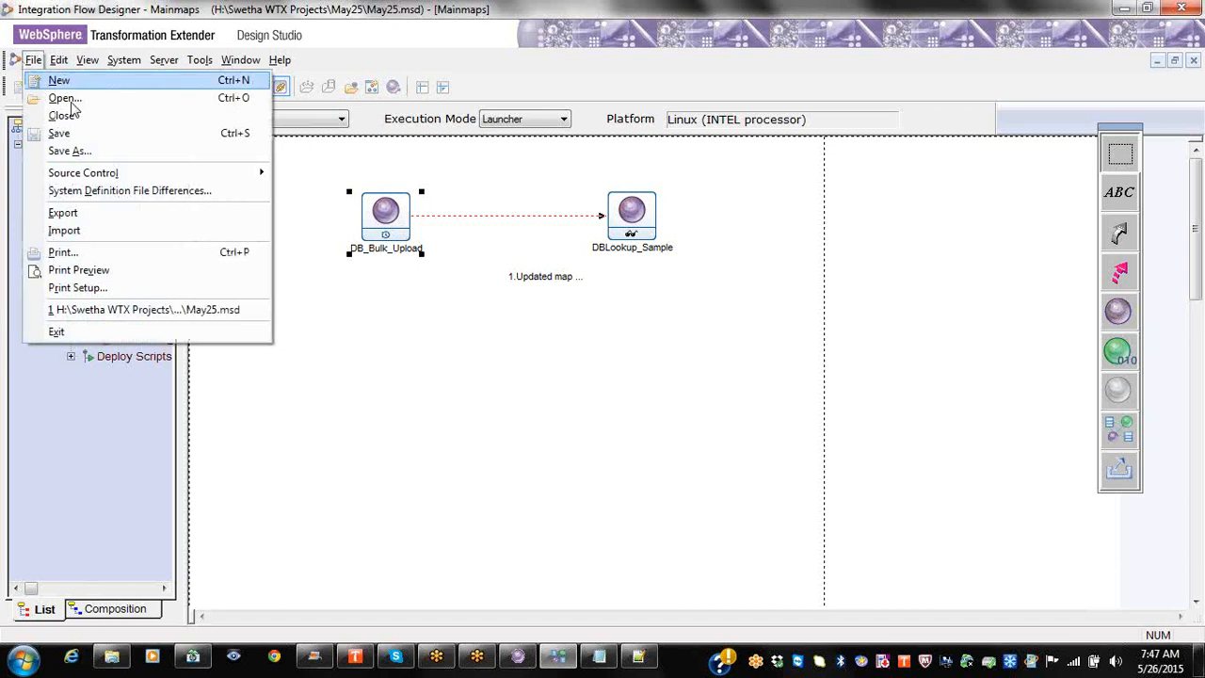
left_click(56, 230)
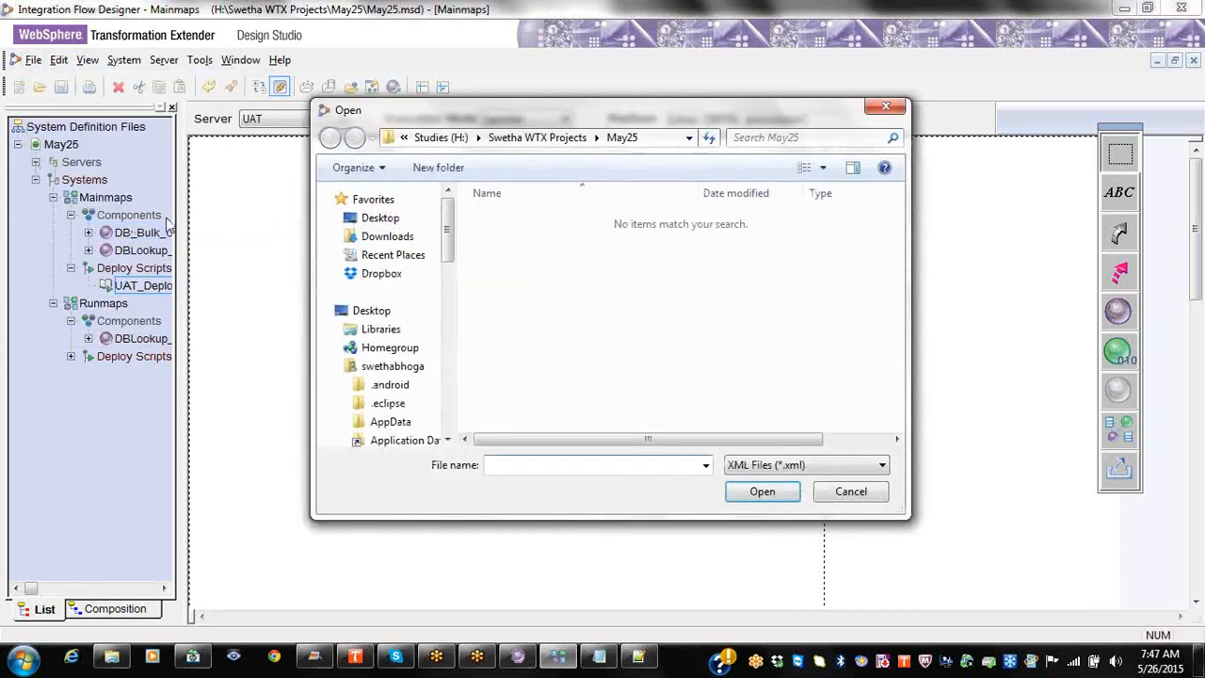
left_click(850, 490)
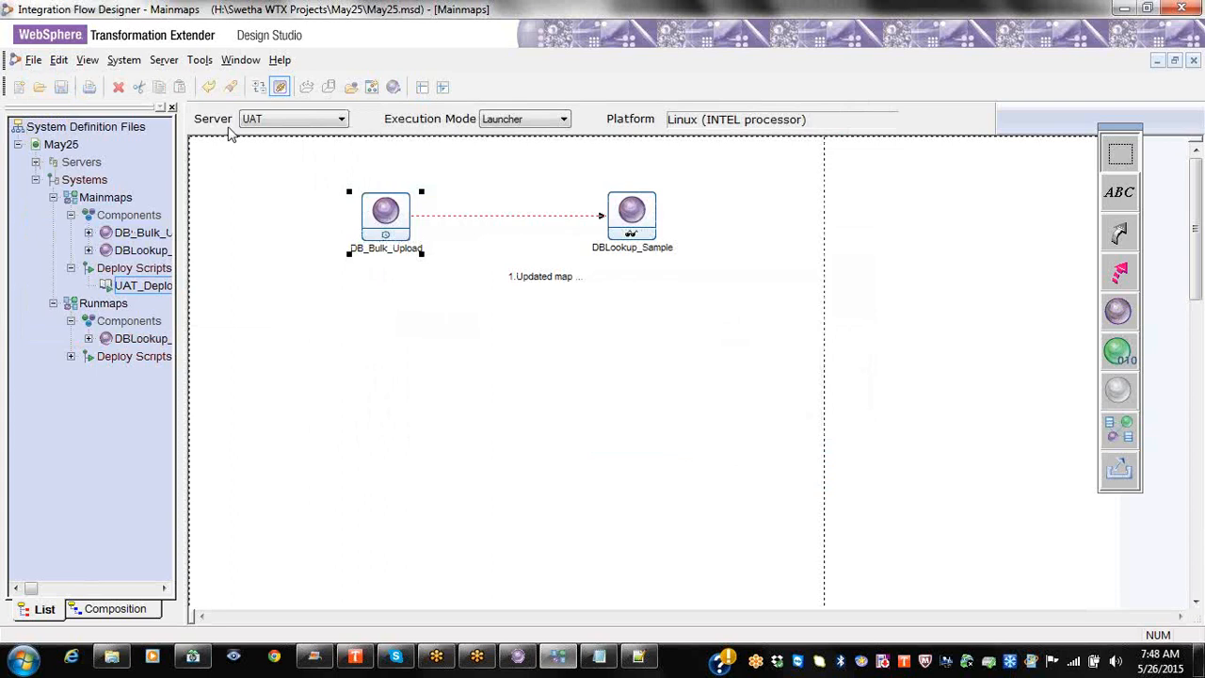
left_click(33, 59)
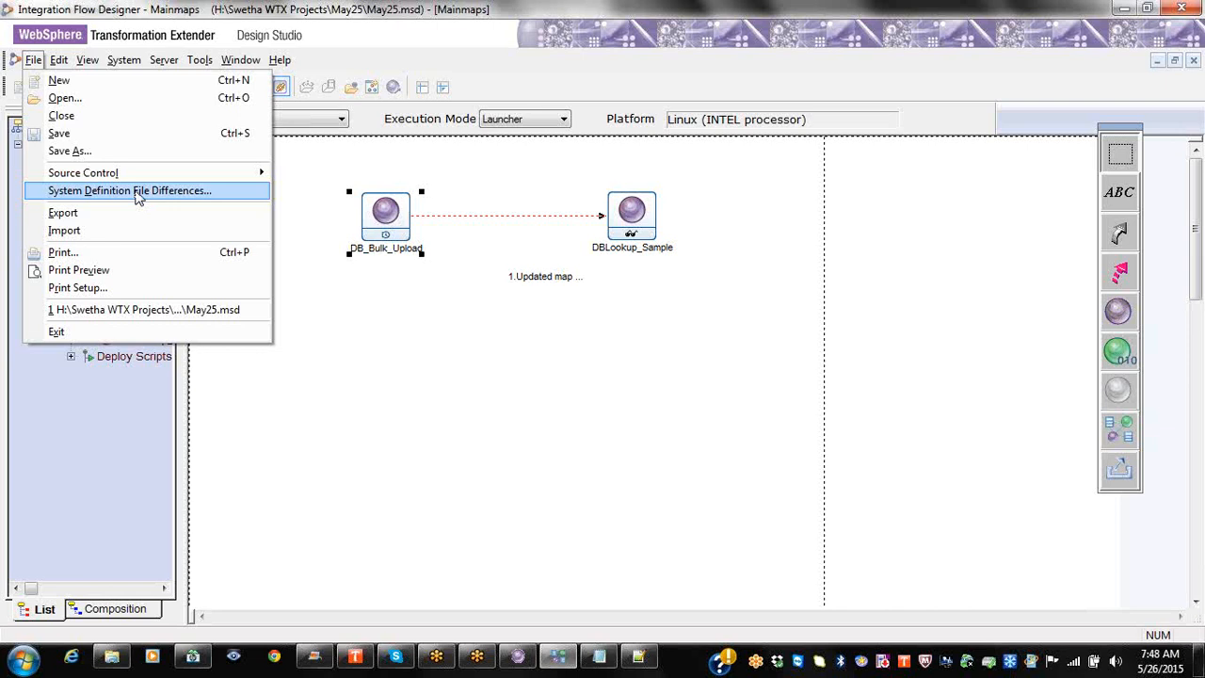
left_click(86, 15)
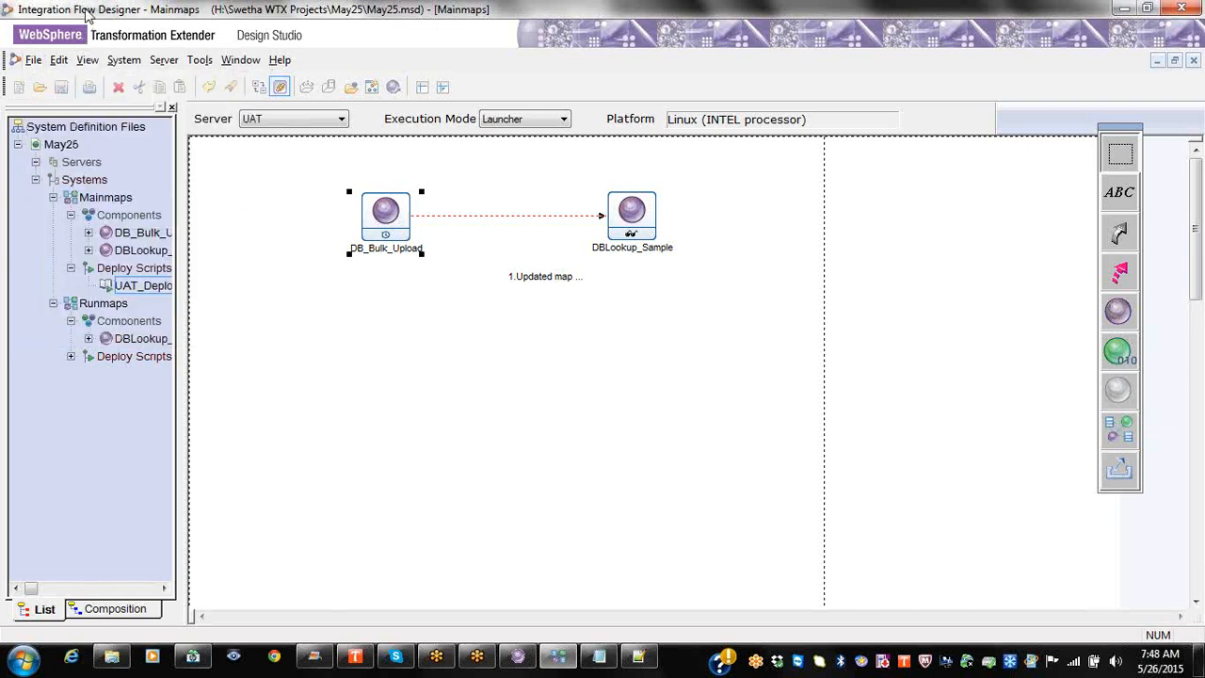
left_click(119, 202)
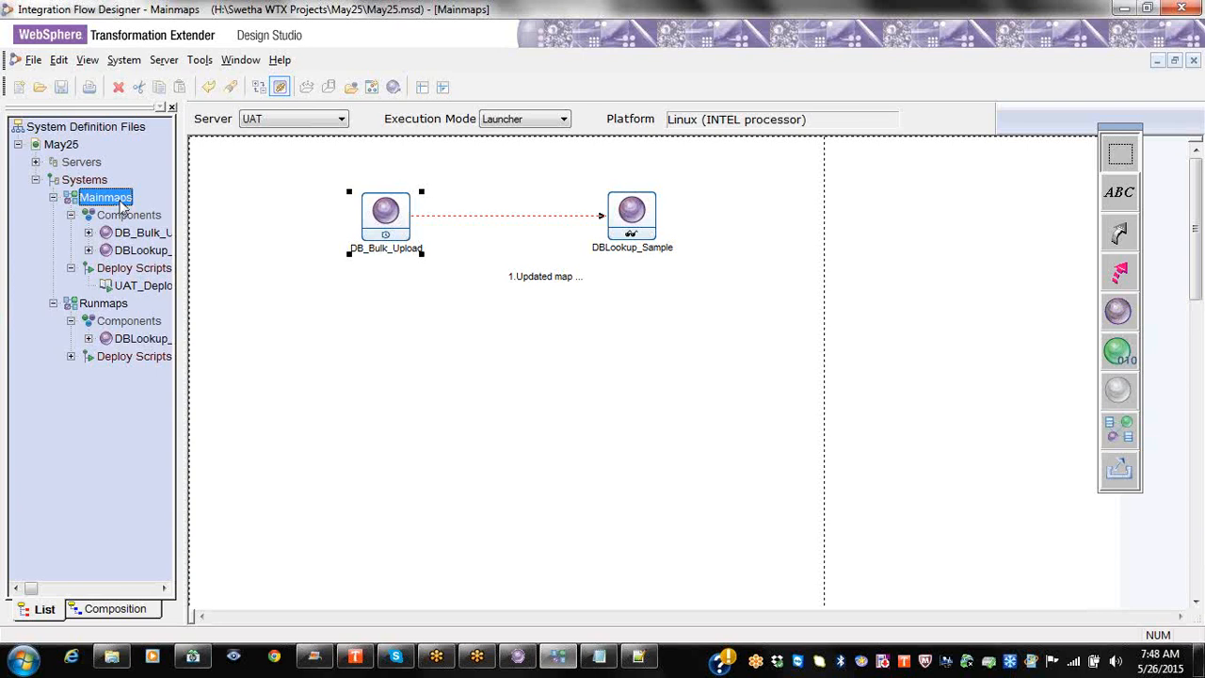
left_click(59, 59)
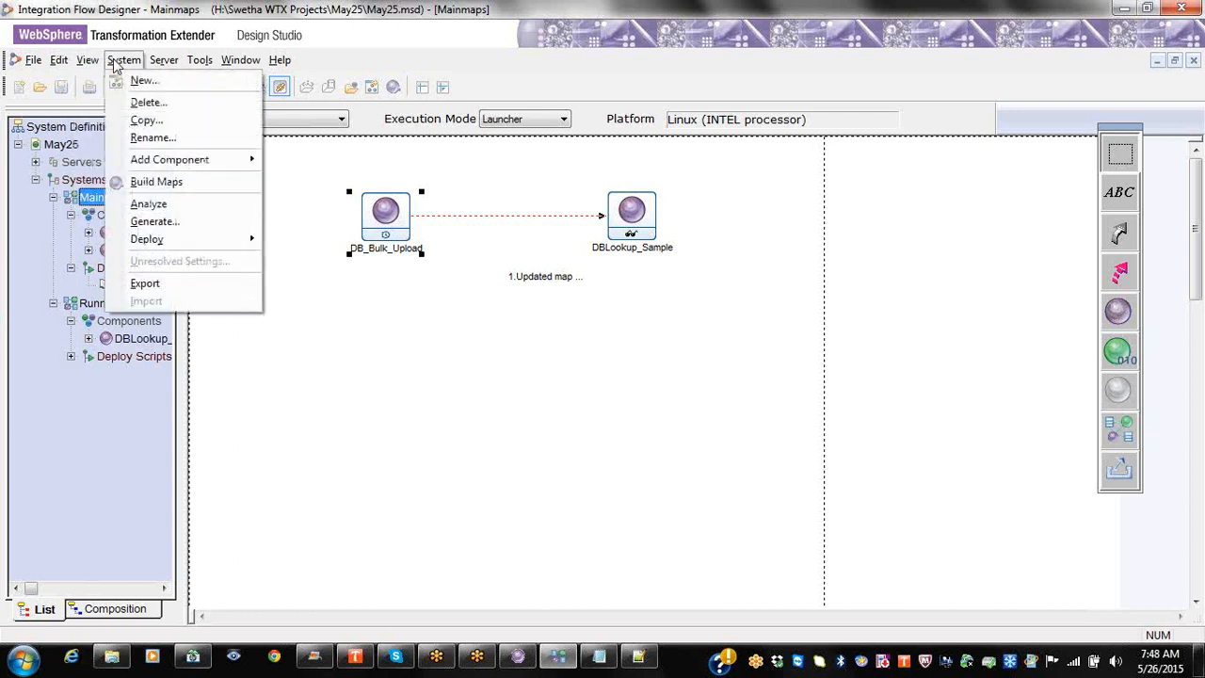
mouse_move(149, 168)
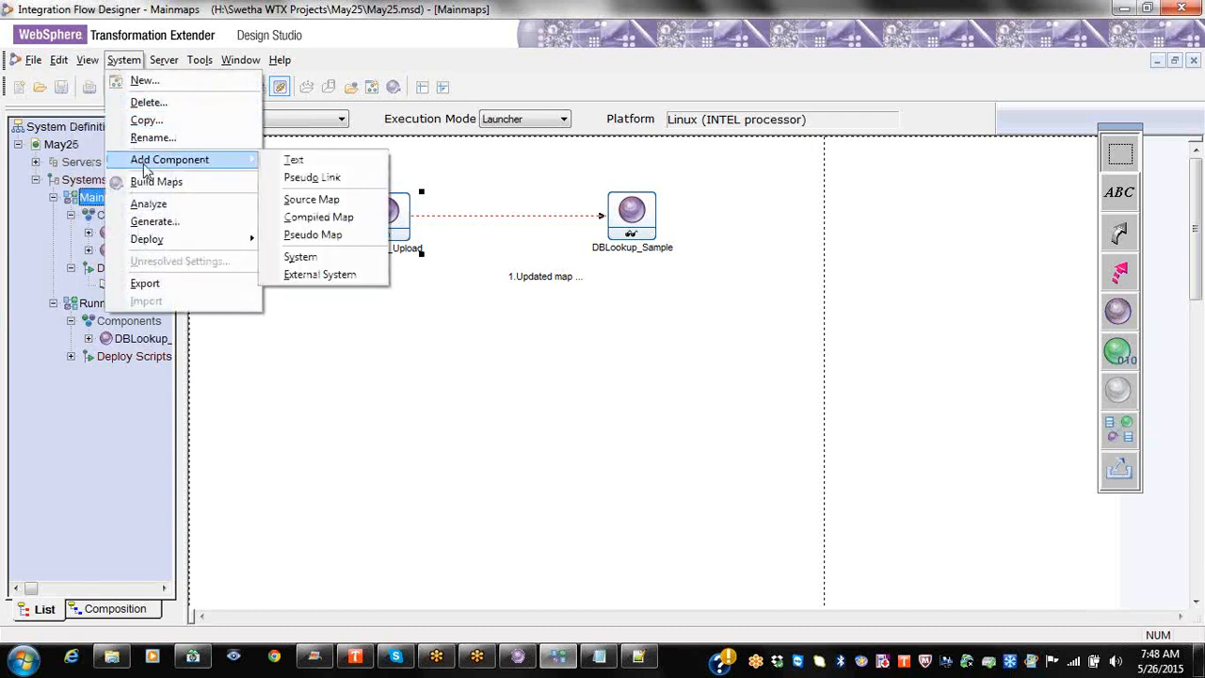
right_click(83, 197)
left_click(94, 181)
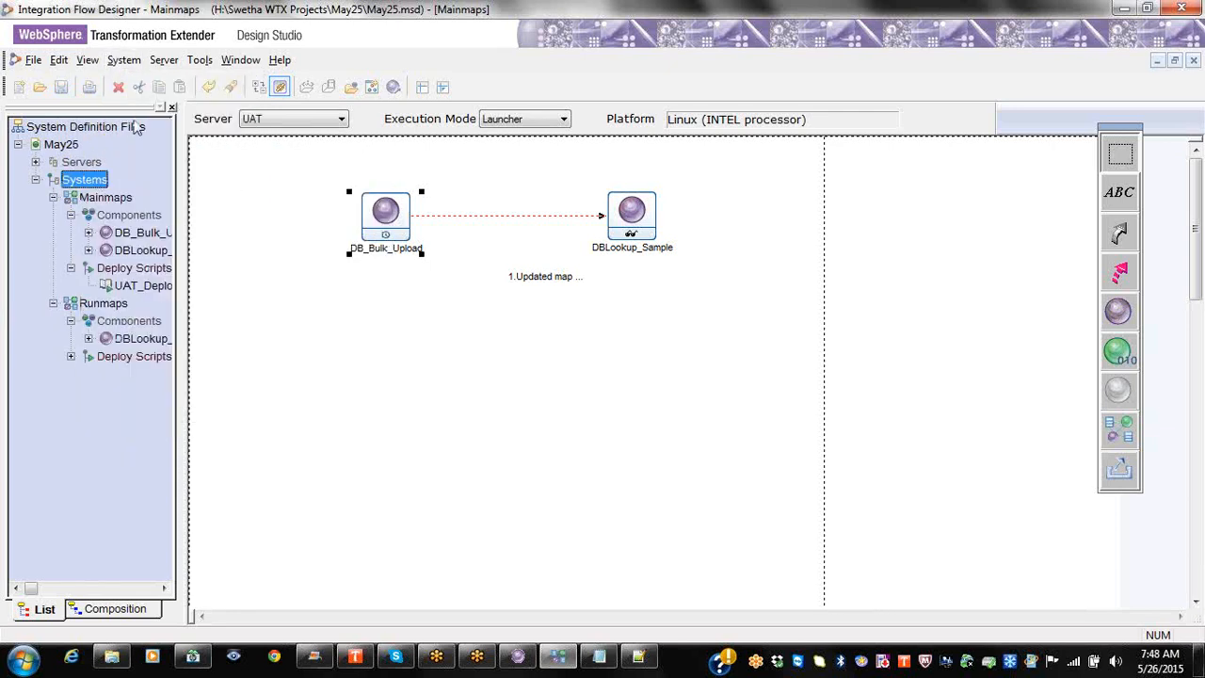
left_click(168, 66)
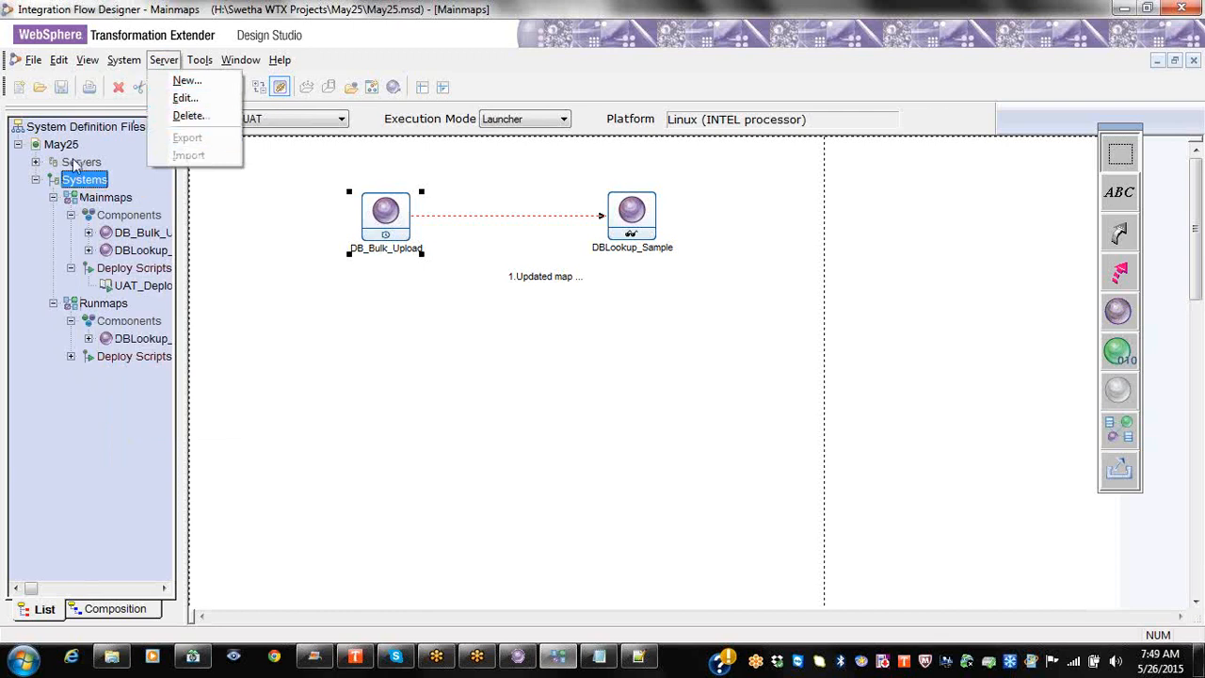
mouse_move(199, 62)
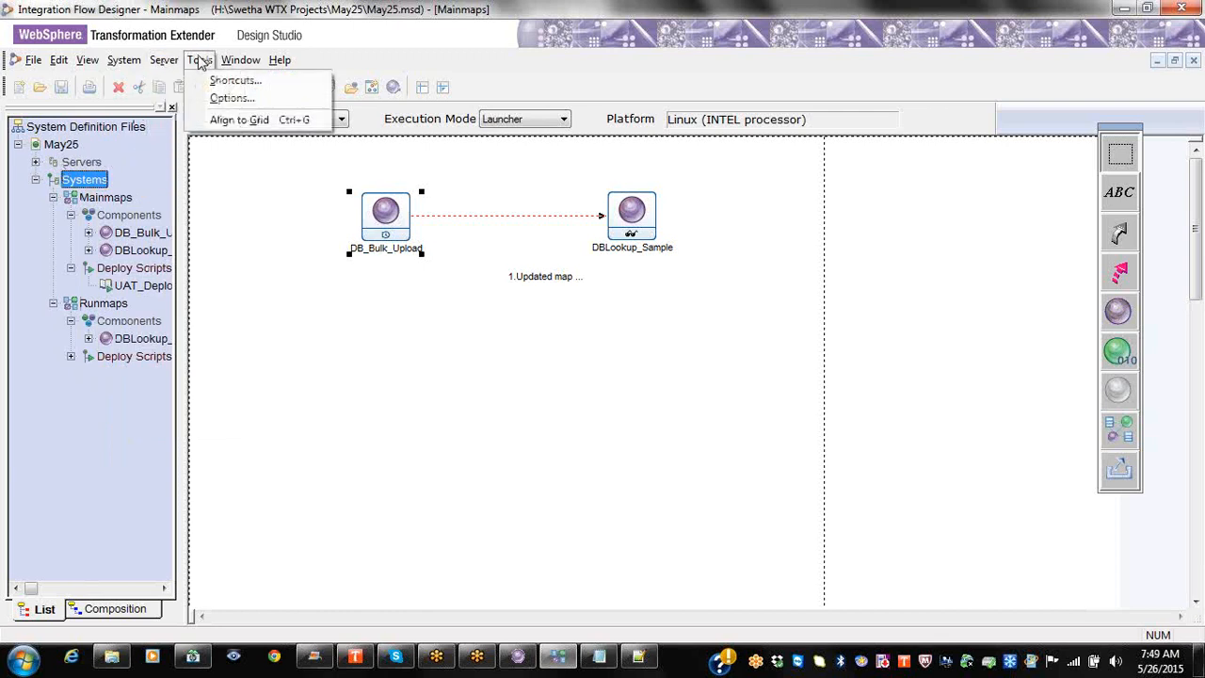
left_click(83, 176)
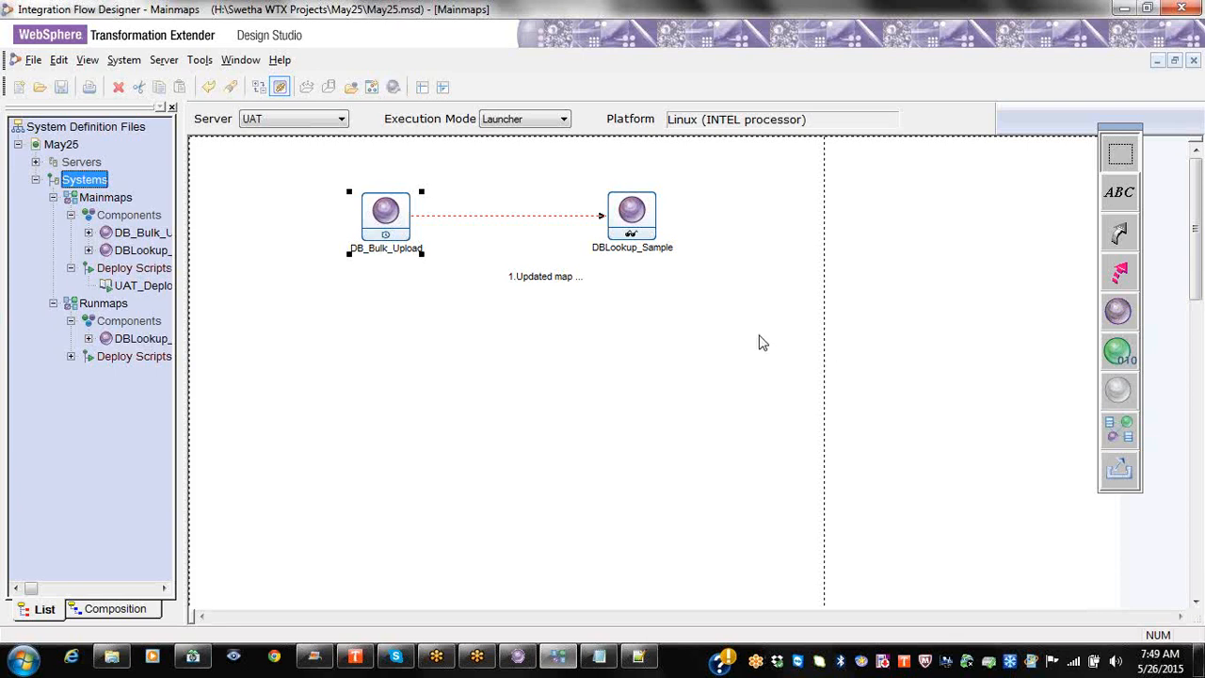
right_click(633, 226)
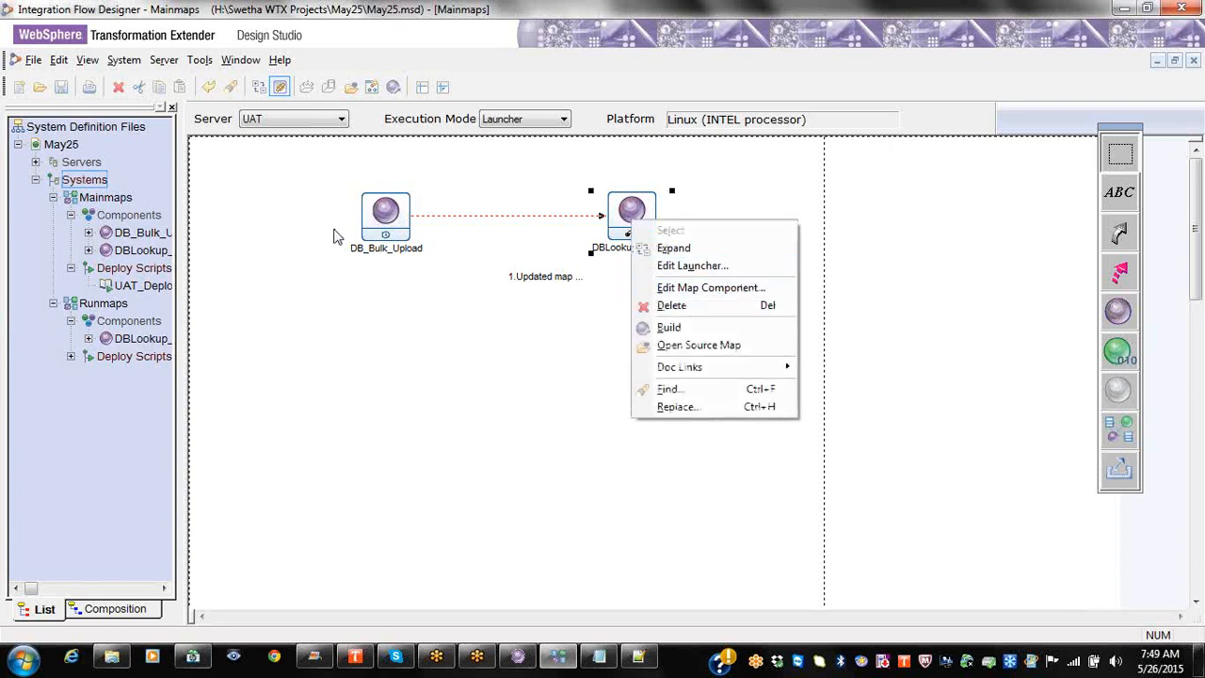
left_click(379, 224)
double_click(381, 228)
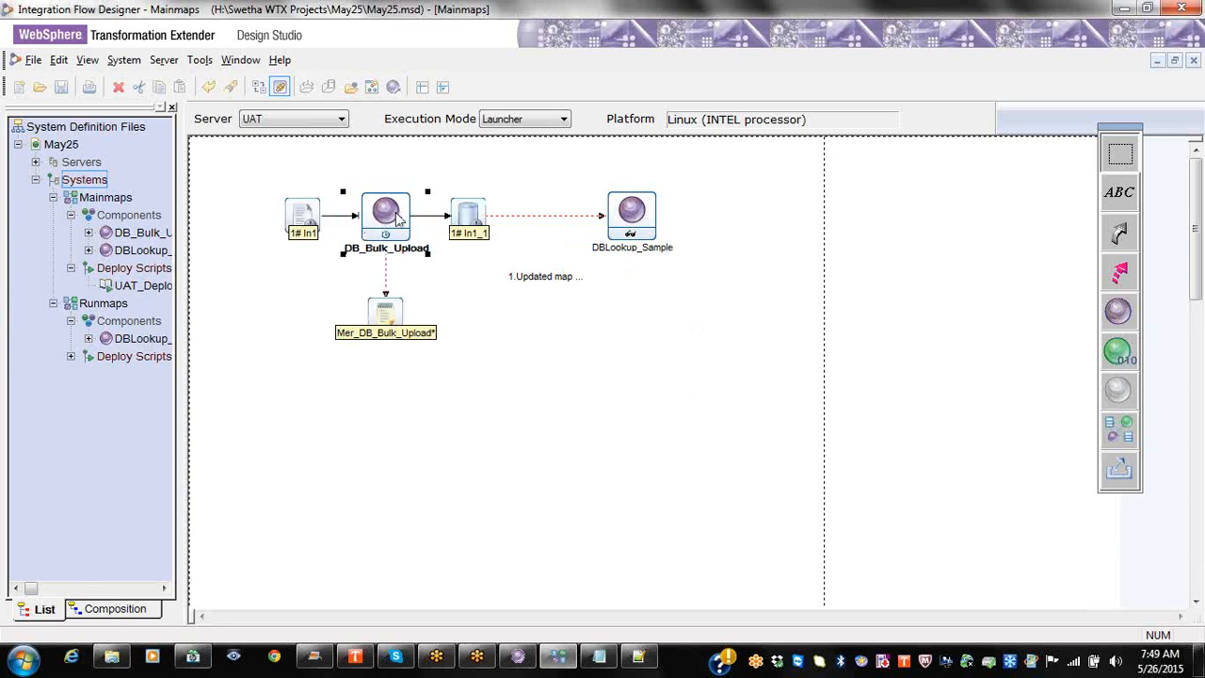
double_click(397, 218)
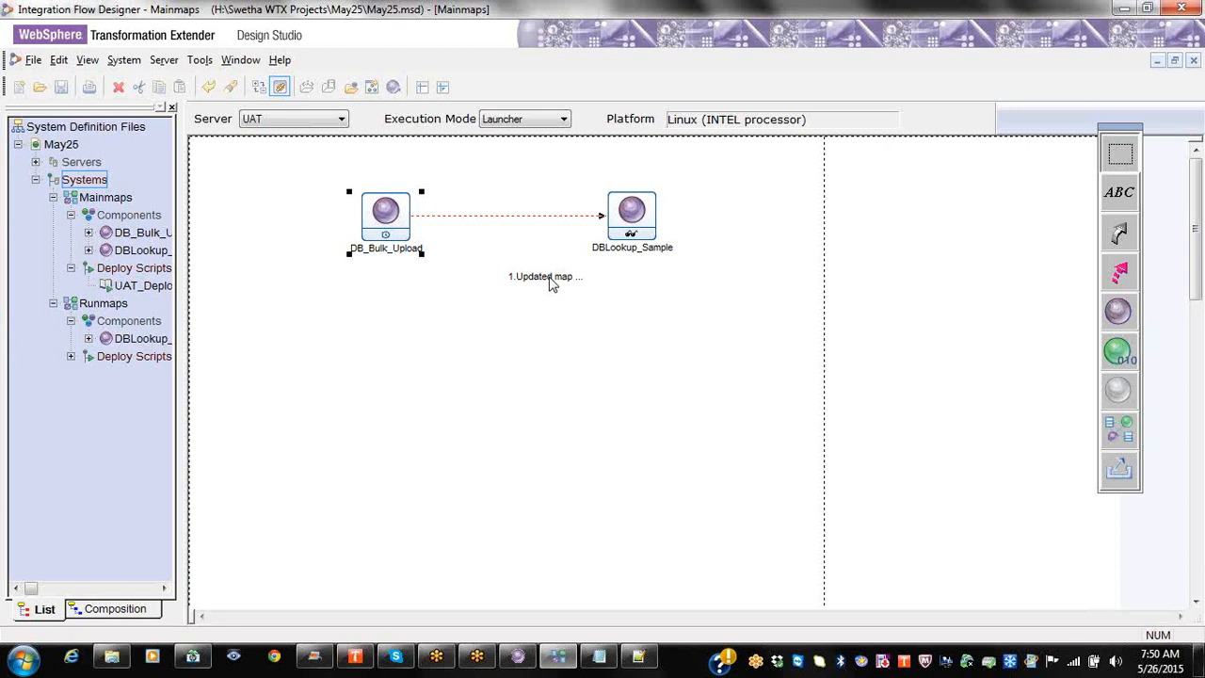
Step: Open and cancel Add Server twice, then expand Servers to show Prod and UAT
right_click(83, 167)
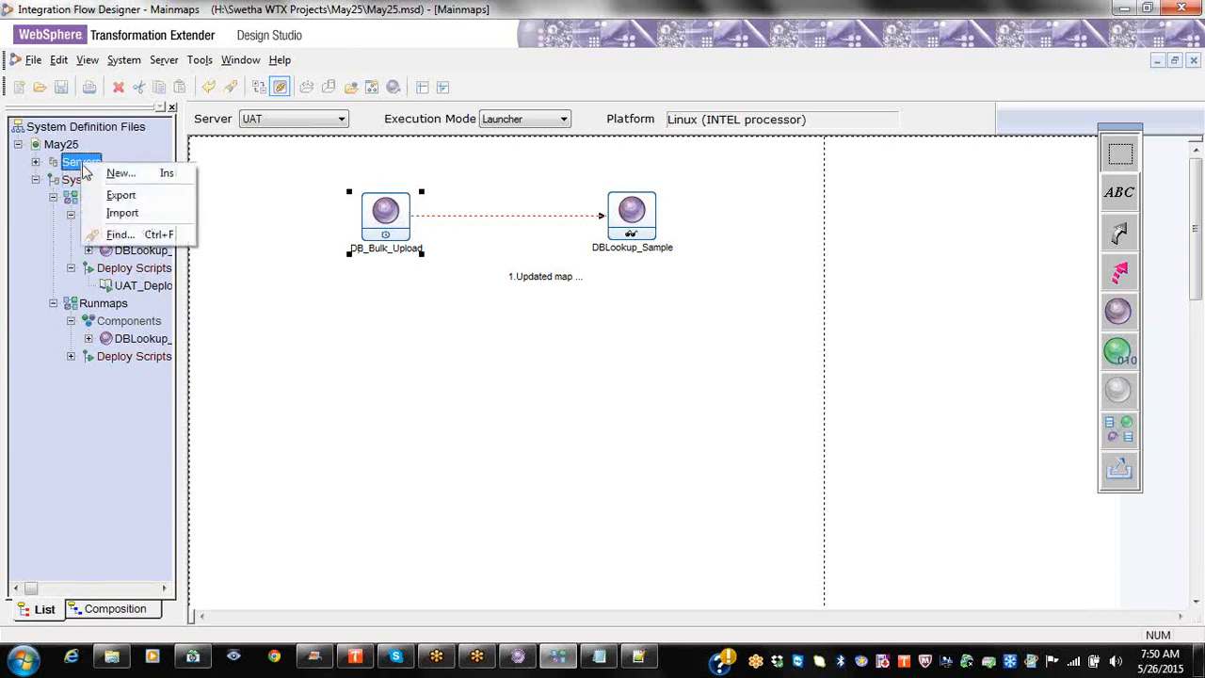
left_click(118, 174)
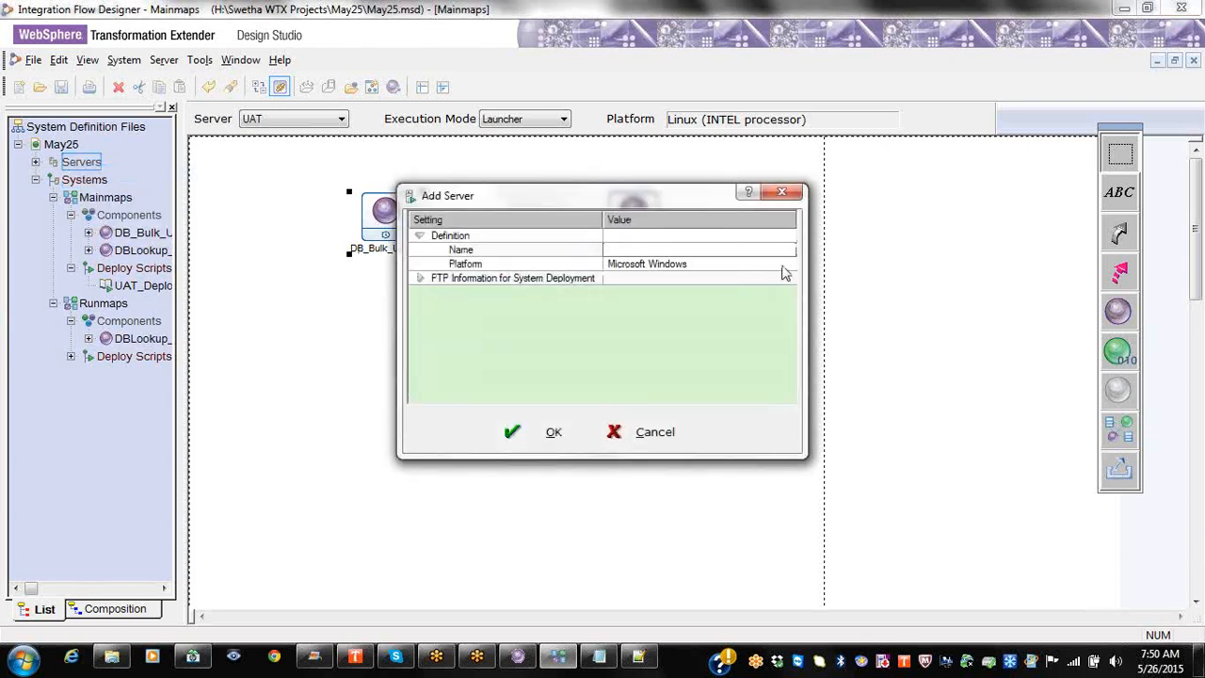
left_click(770, 194)
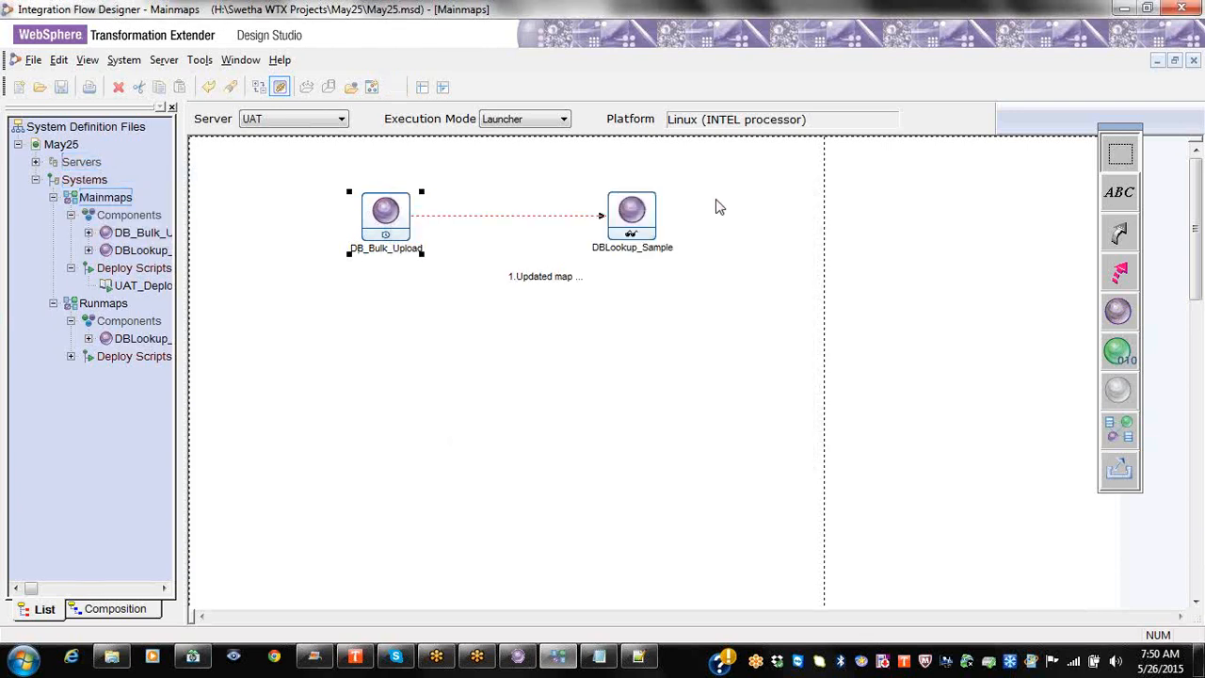
left_click(162, 60)
mouse_move(199, 62)
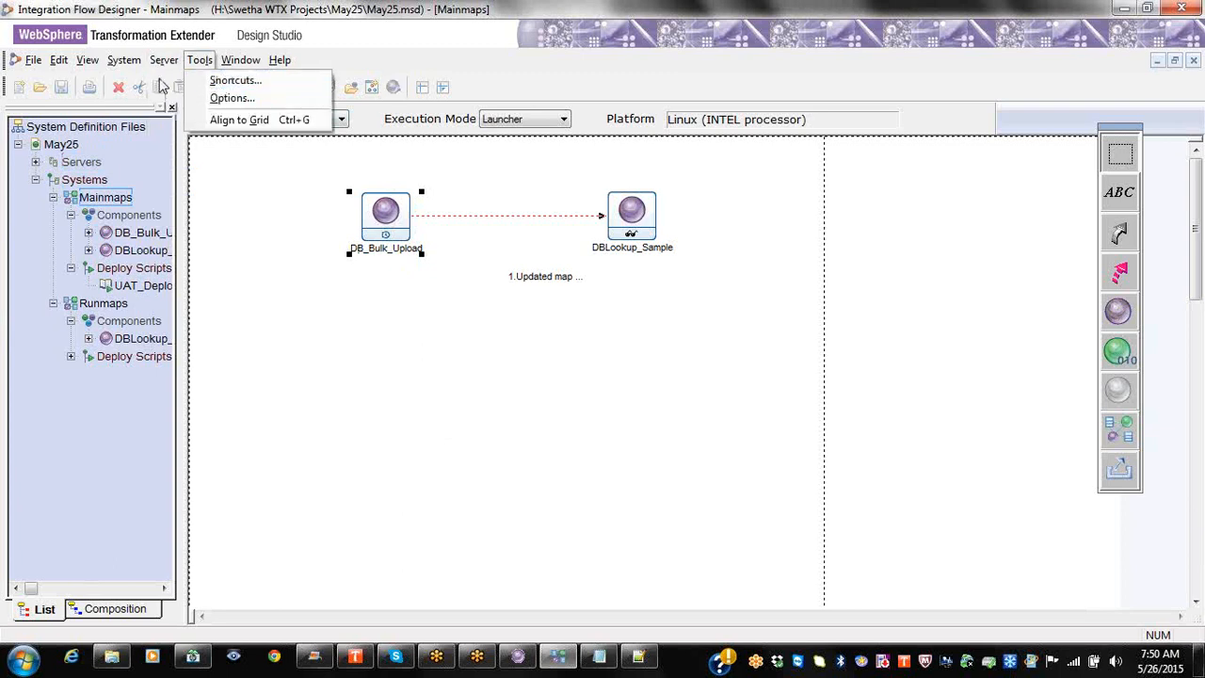
mouse_move(161, 58)
left_click(201, 81)
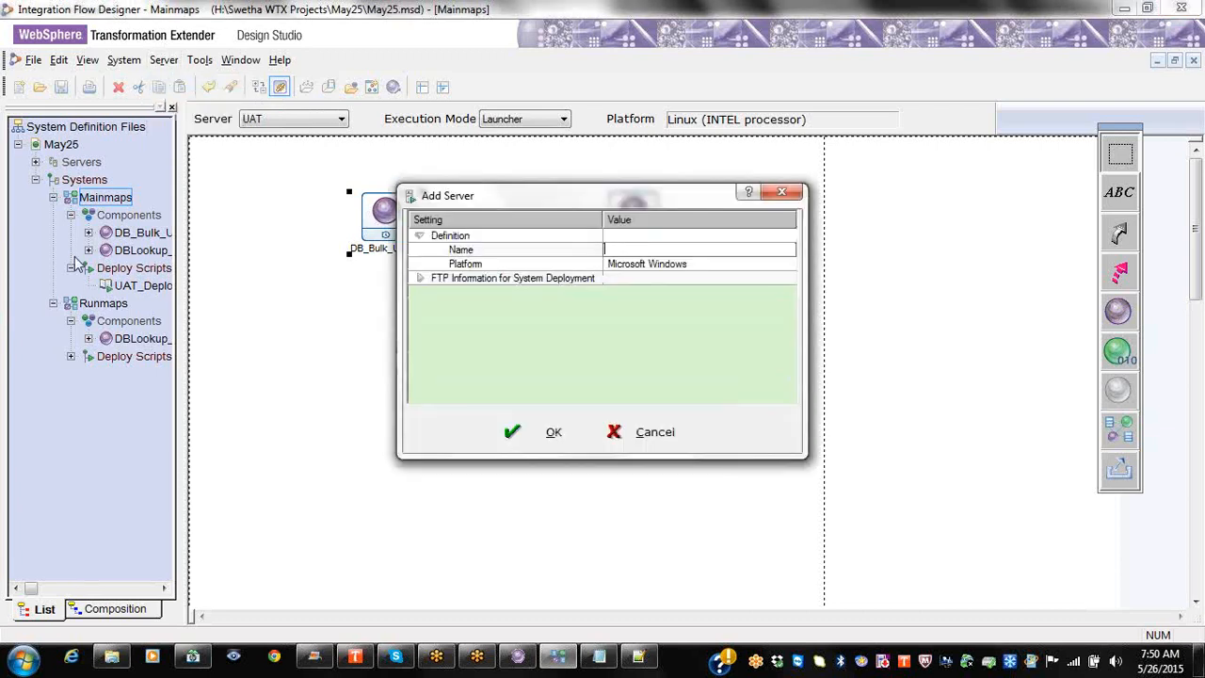
left_click(780, 192)
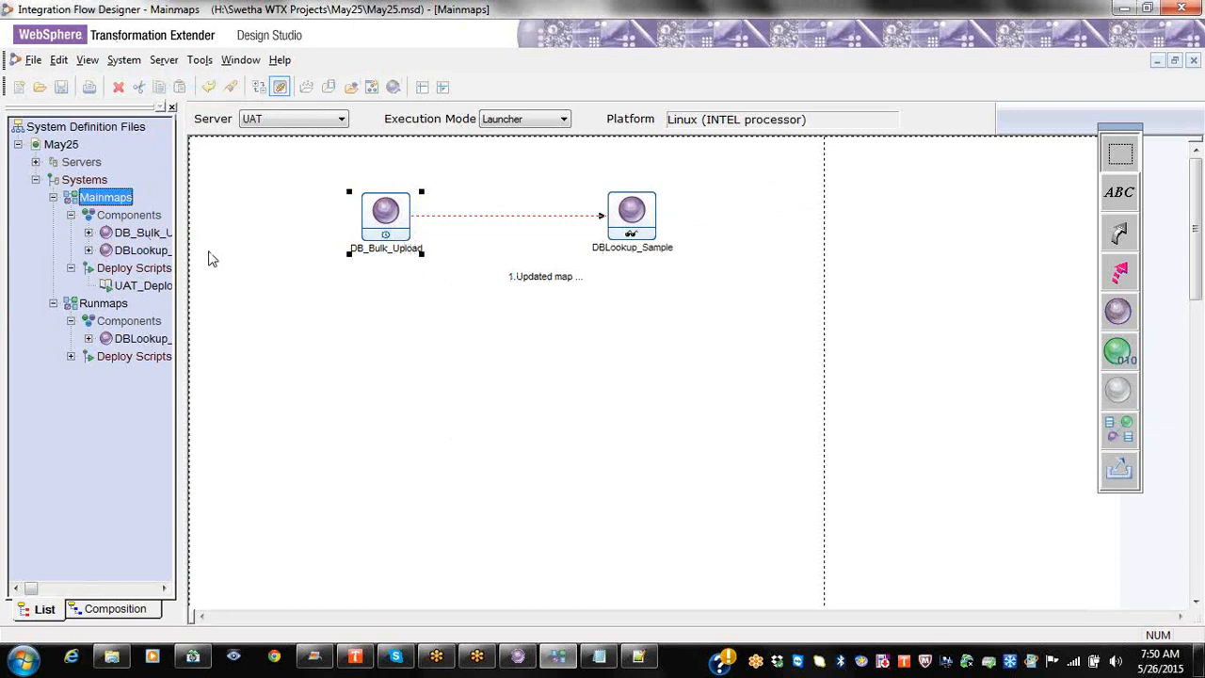
left_click(36, 162)
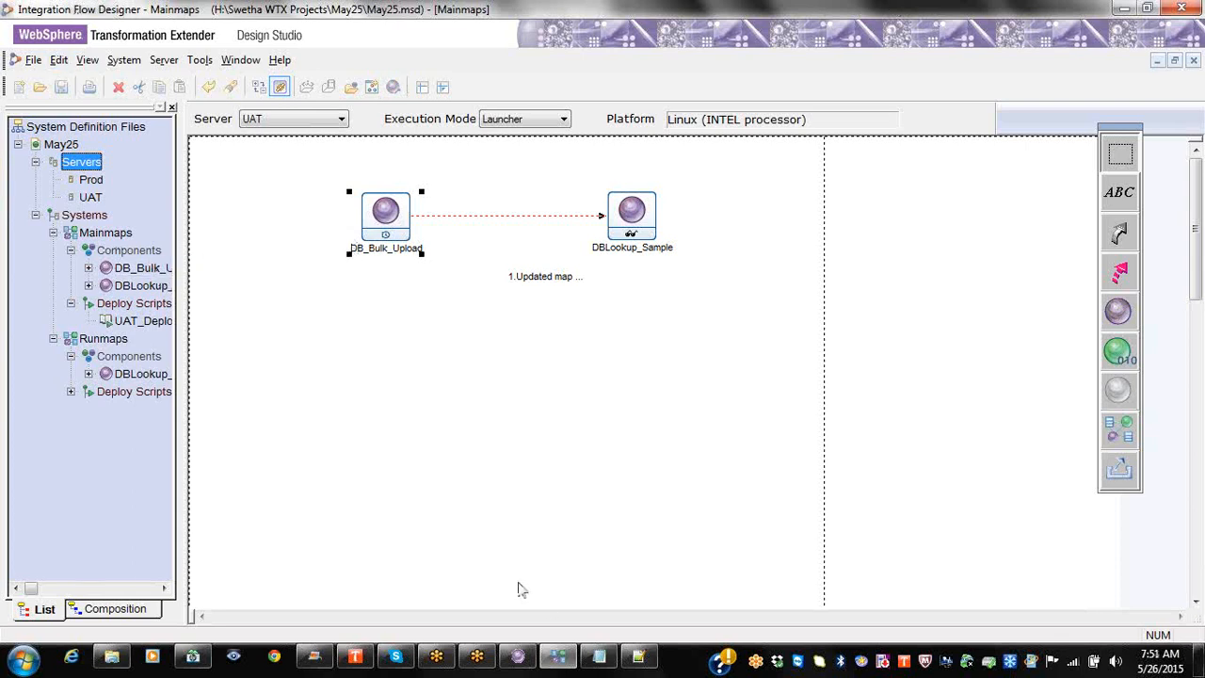
Step: Create SystemFile1 with System1 and save it as SystemFile1.msd in the May25 folder
left_click(18, 87)
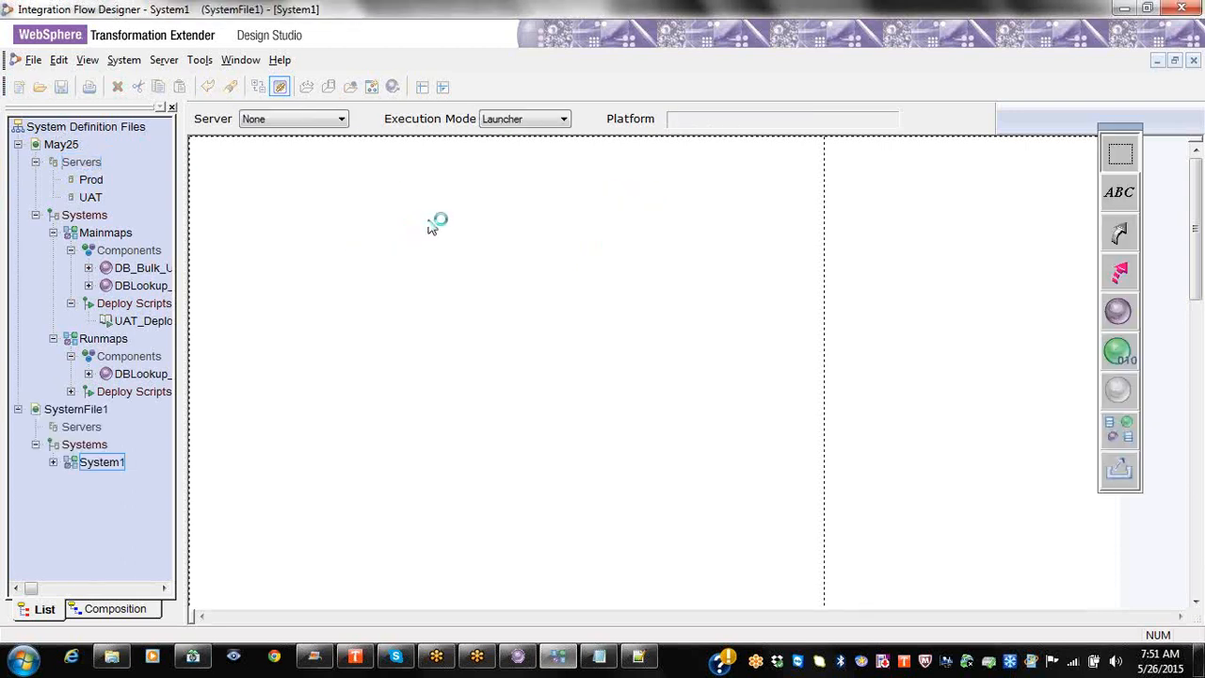
left_click(72, 414)
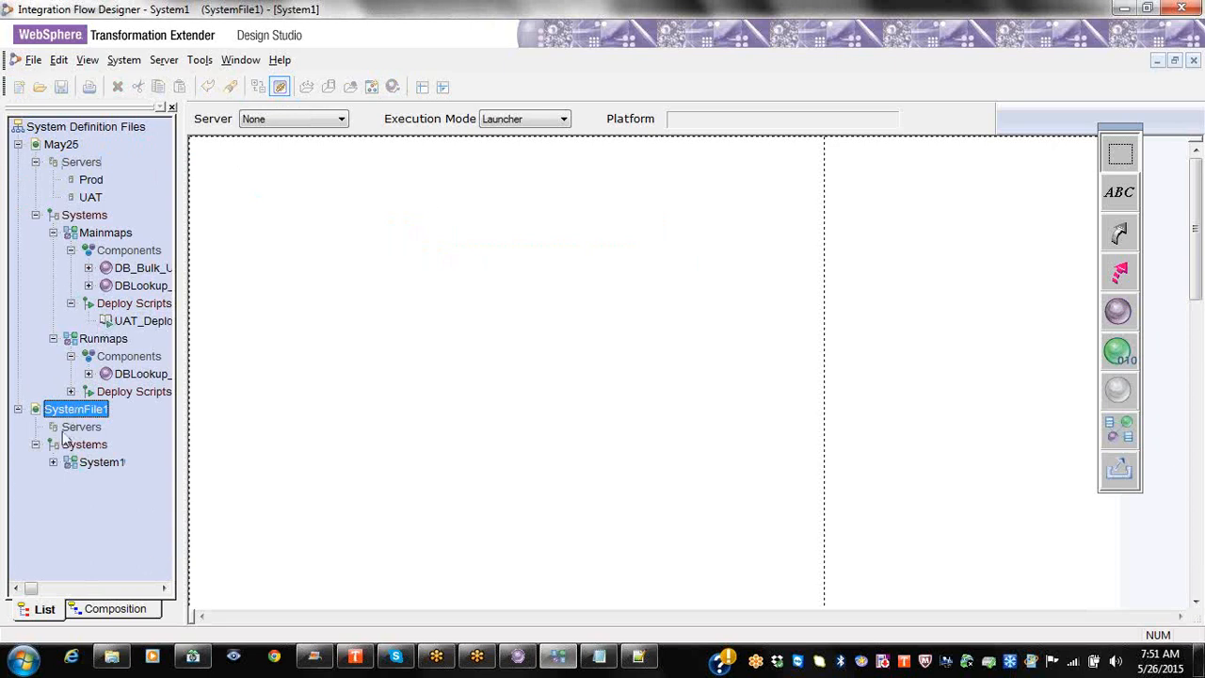
right_click(83, 411)
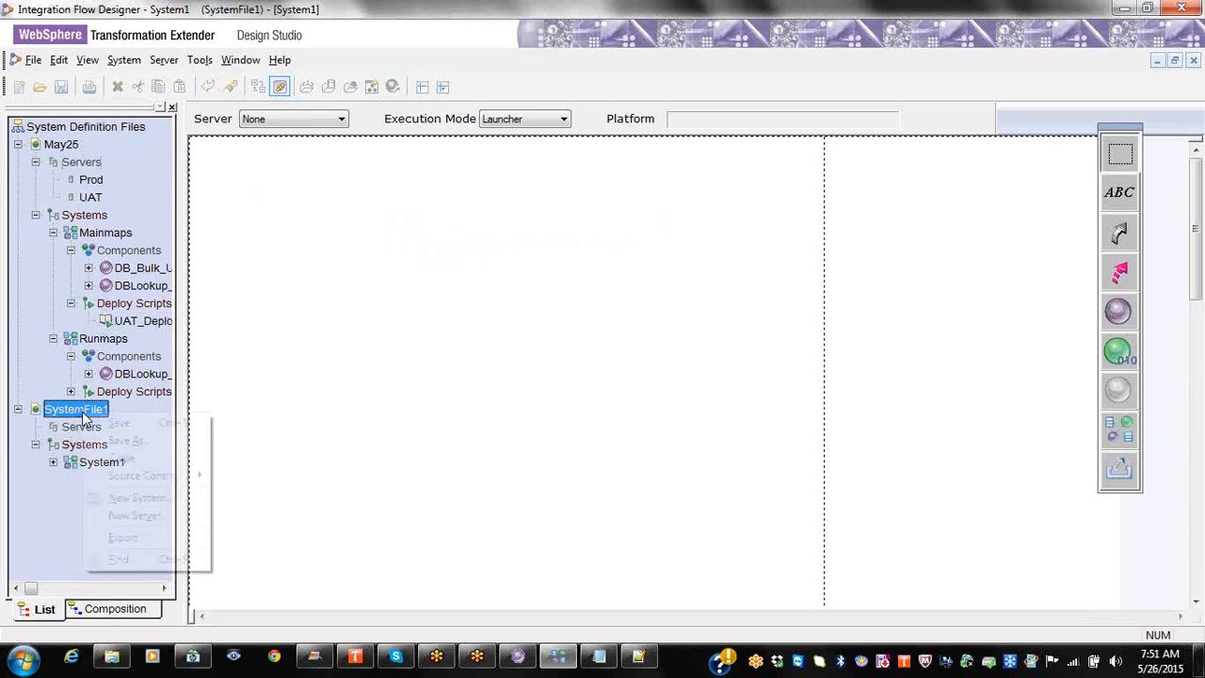
left_click(132, 440)
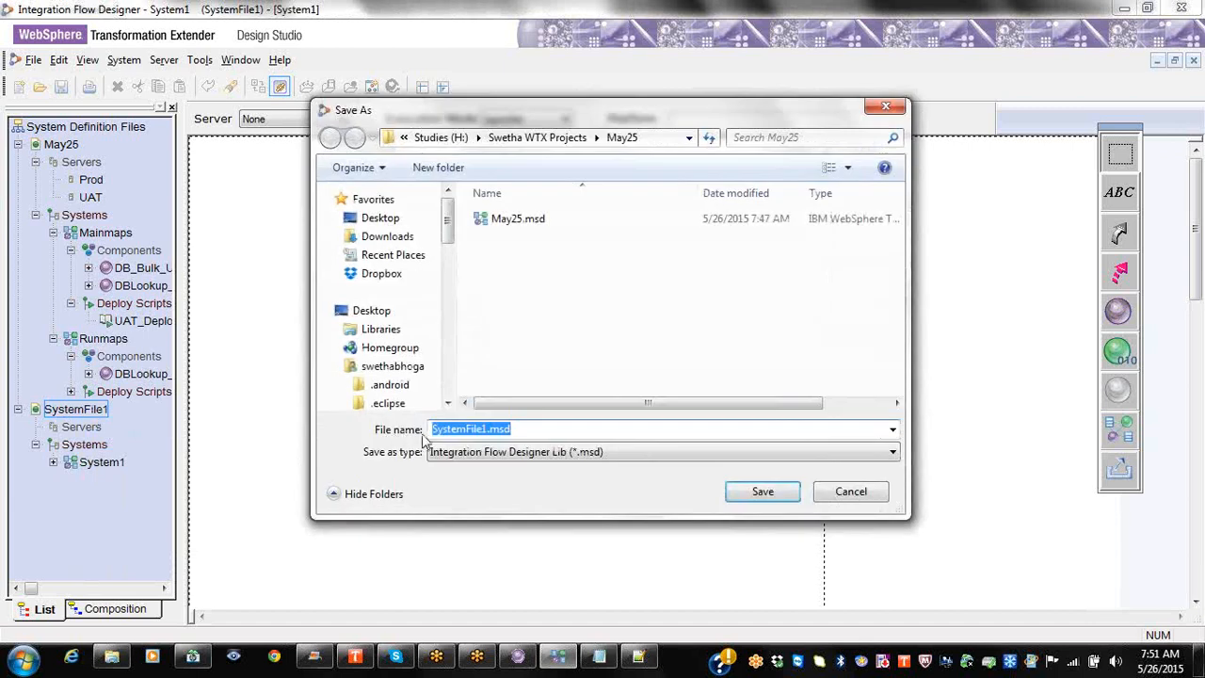
left_click(754, 493)
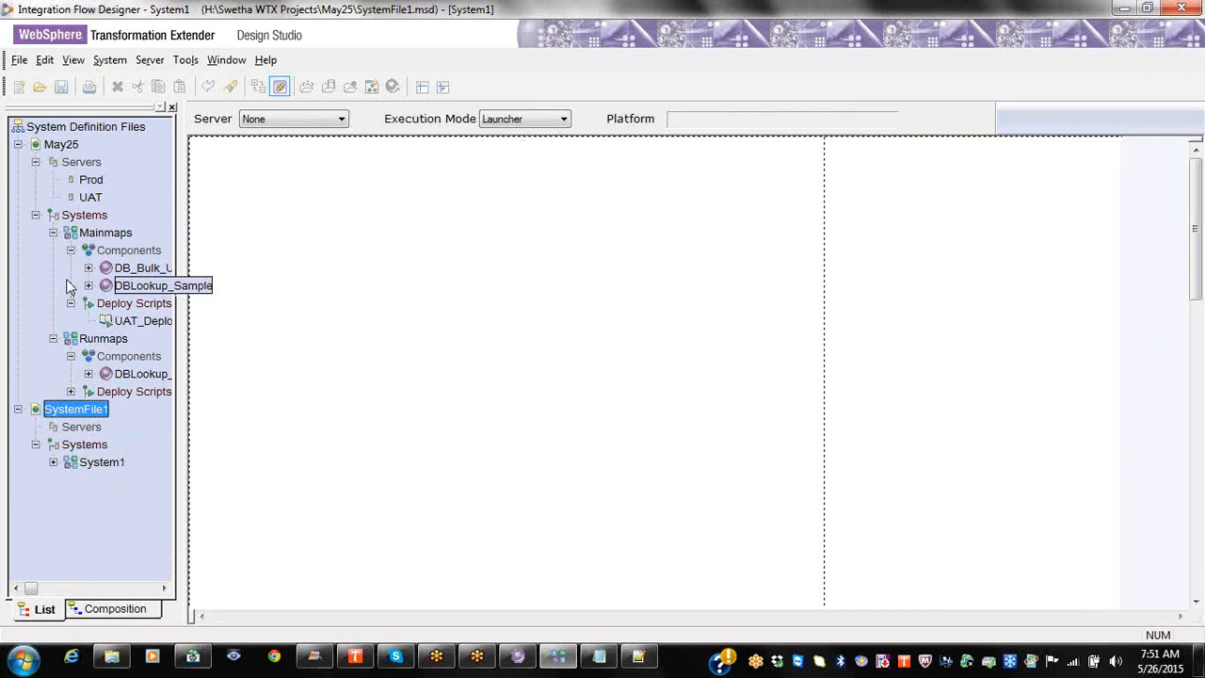
left_click(18, 145)
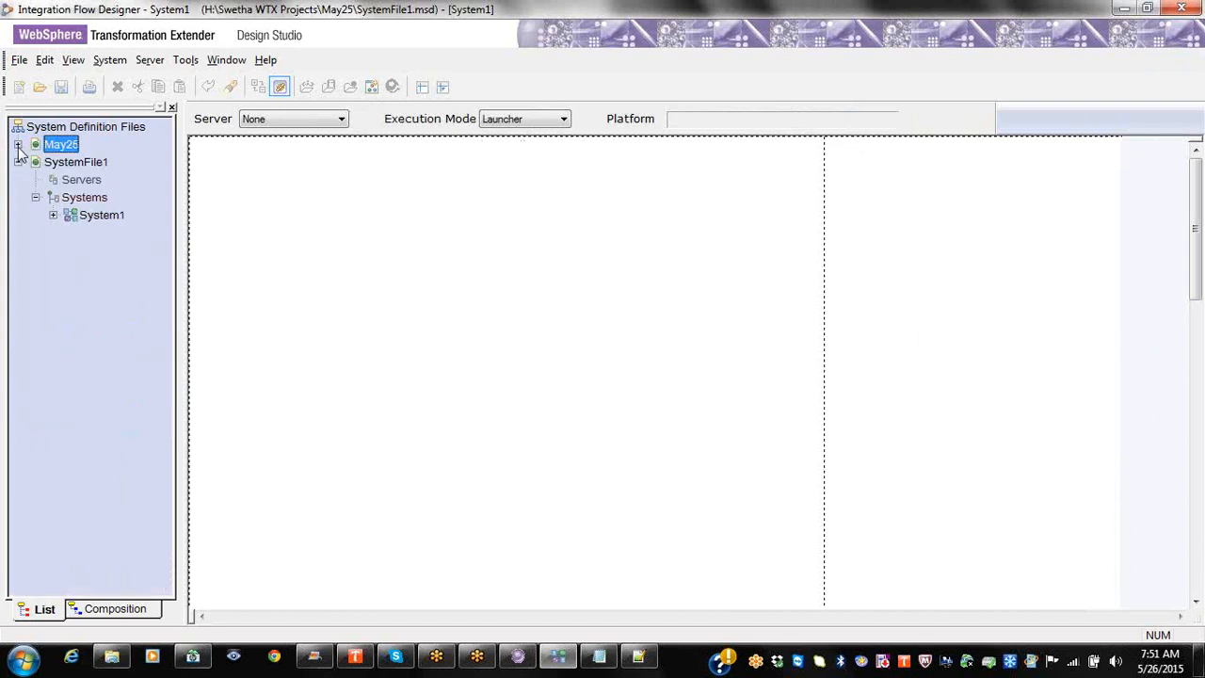
left_click(18, 162)
left_click(18, 162)
left_click(80, 180)
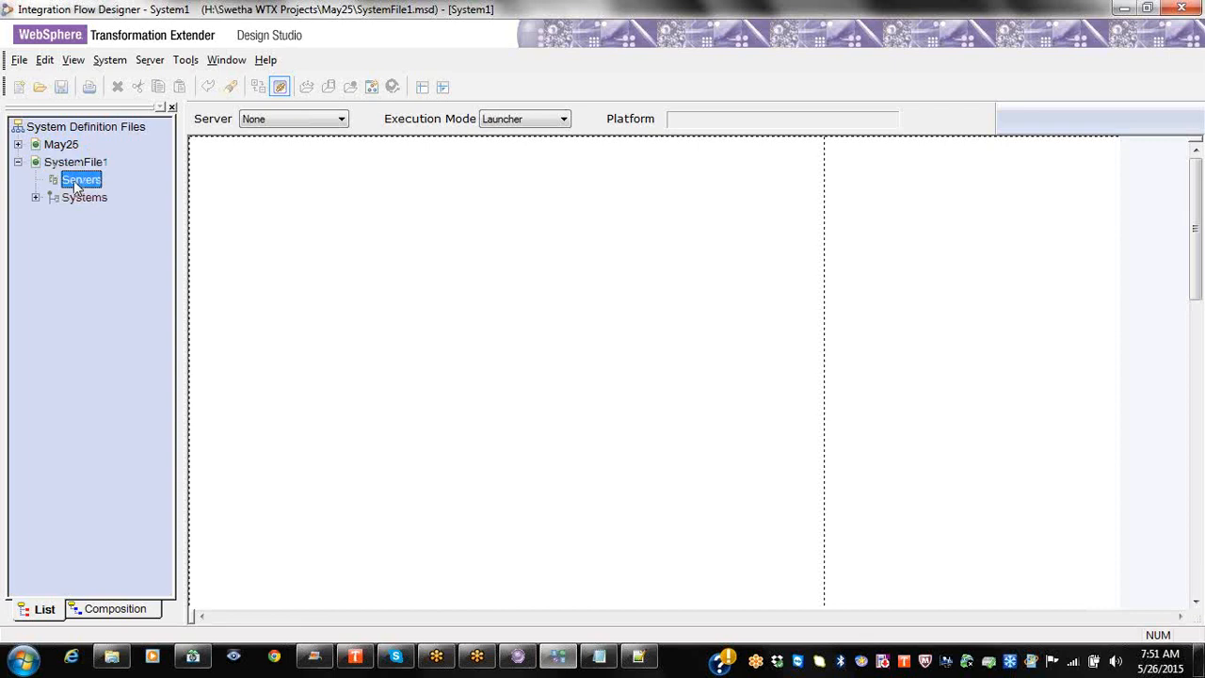
left_click(77, 163)
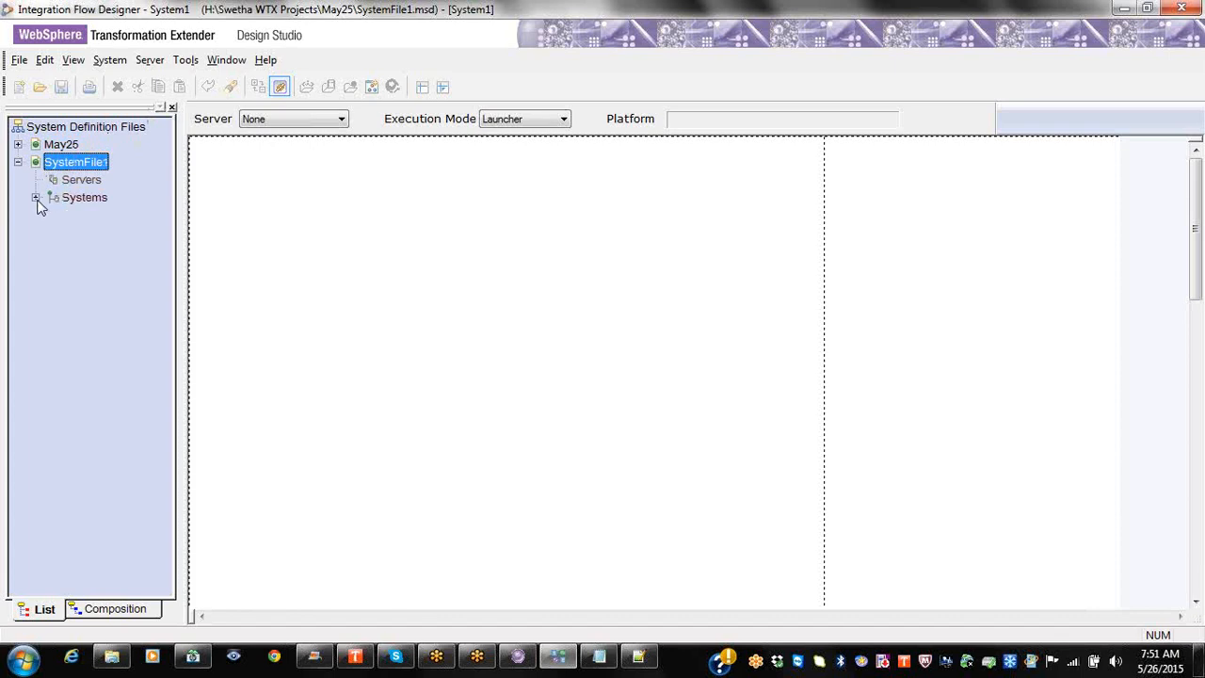
left_click(151, 64)
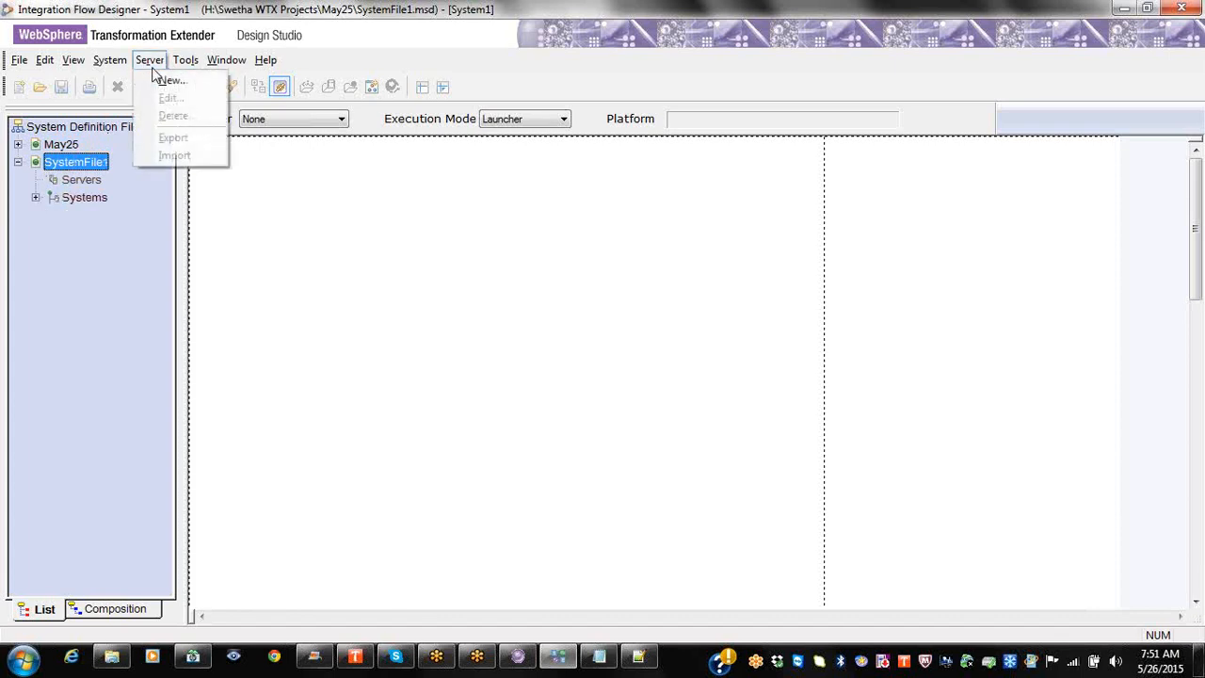
right_click(80, 182)
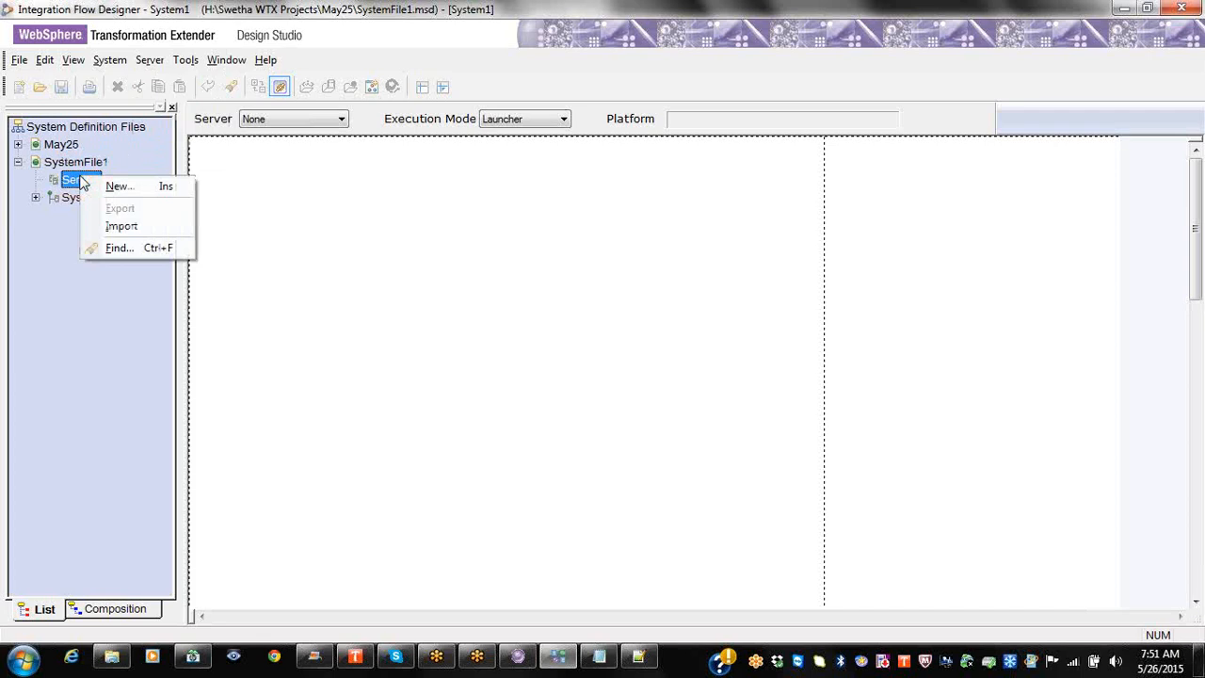
left_click(71, 184)
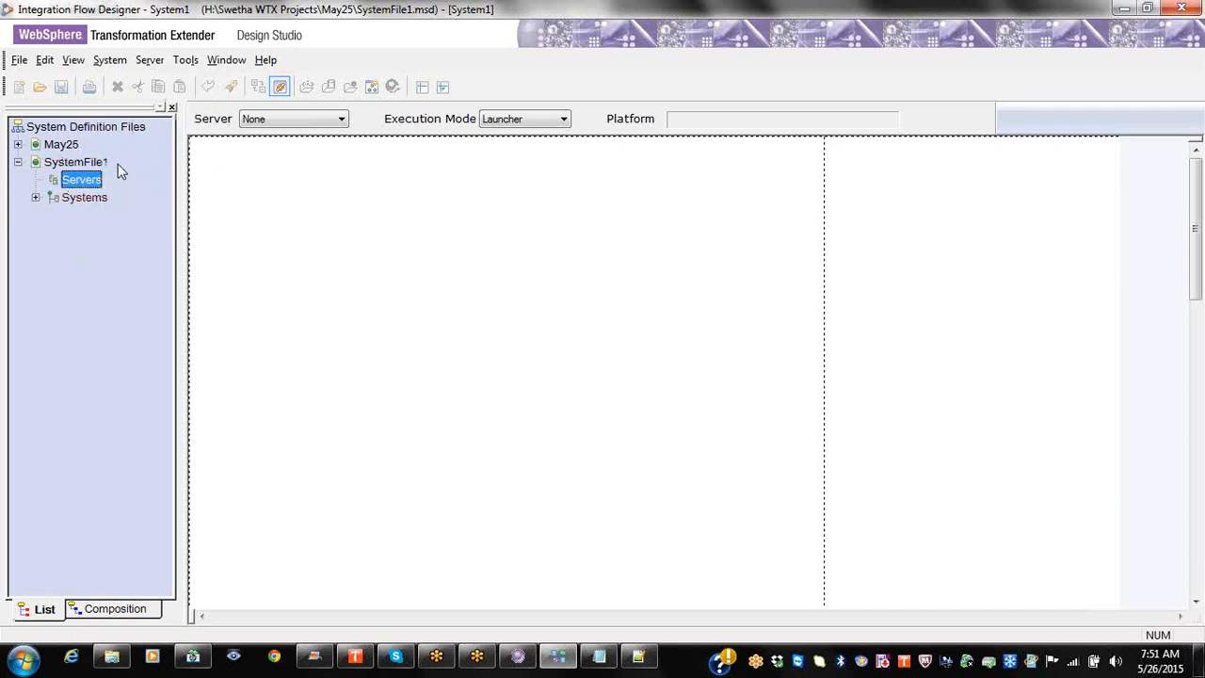
left_click(276, 123)
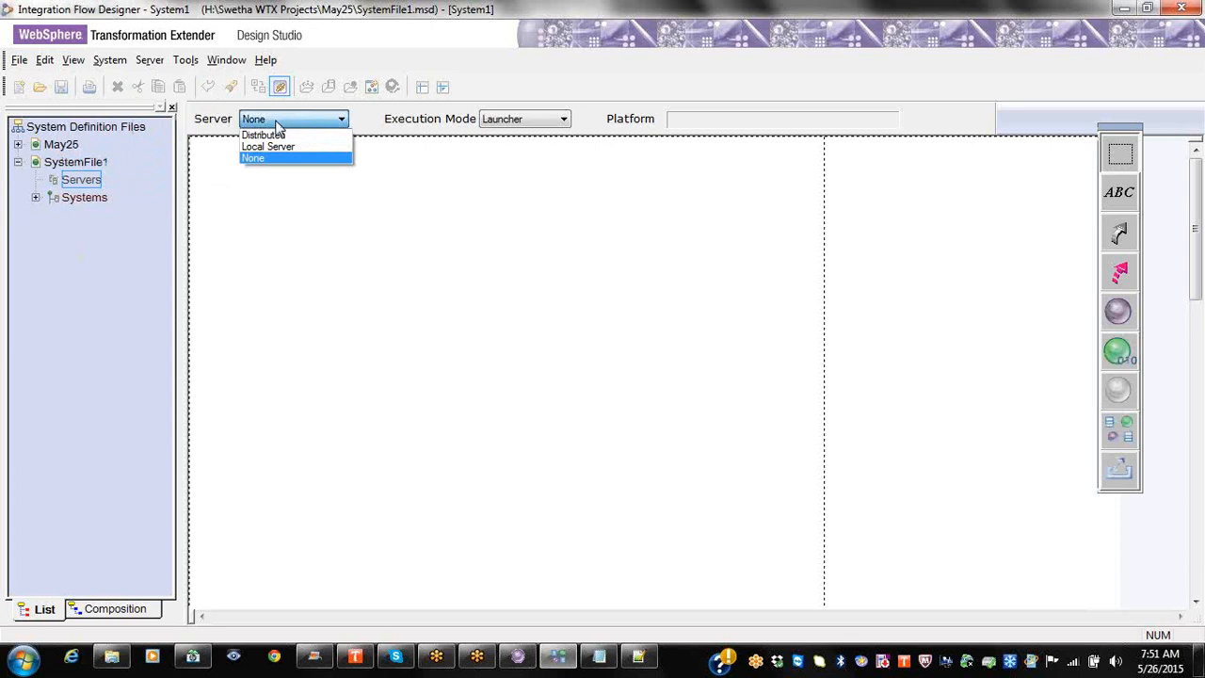
left_click(275, 121)
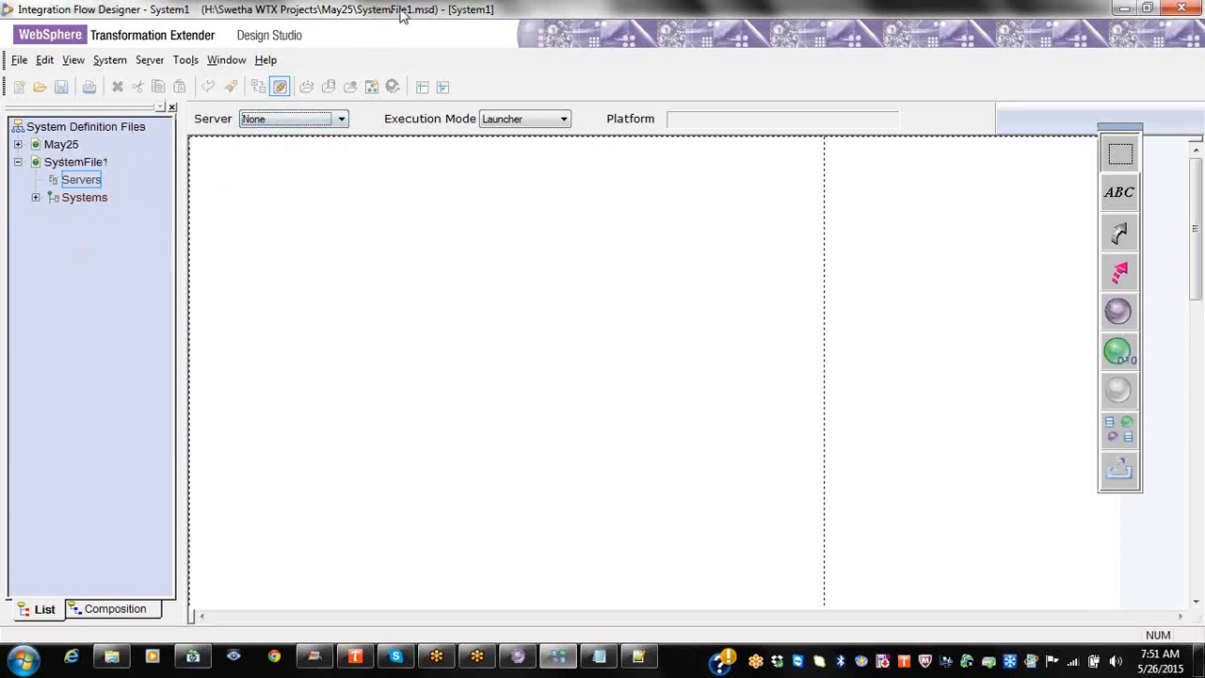
left_click(63, 146)
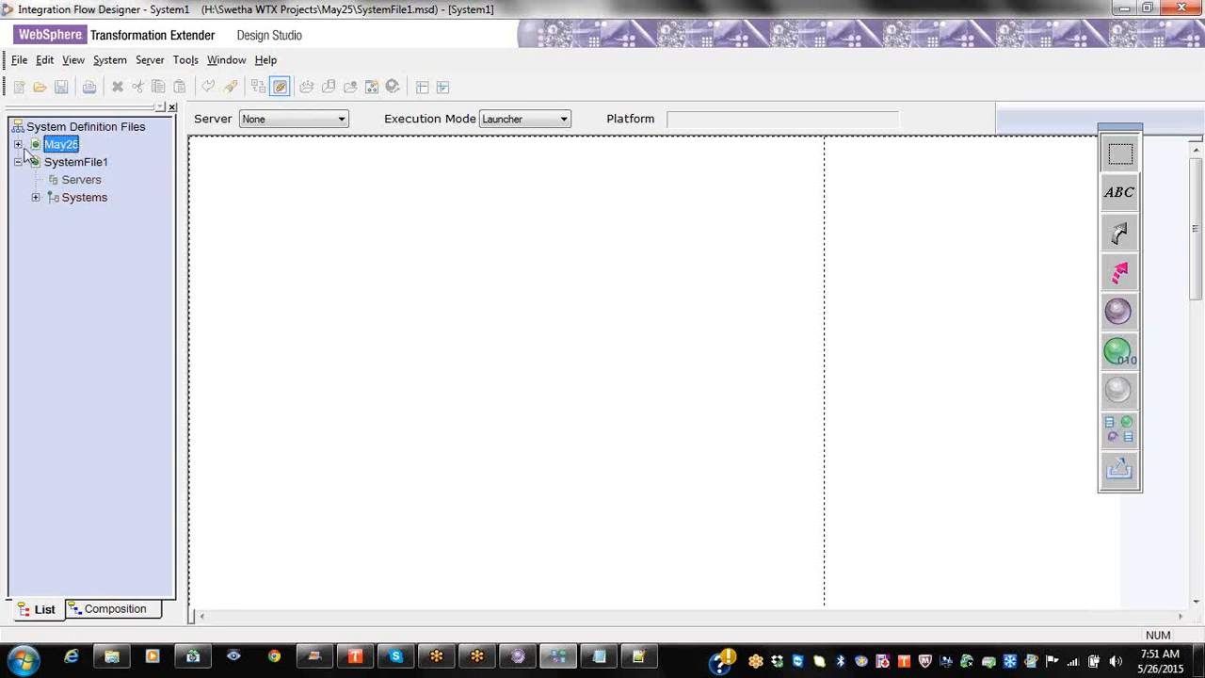
left_click(20, 146)
left_click(74, 168)
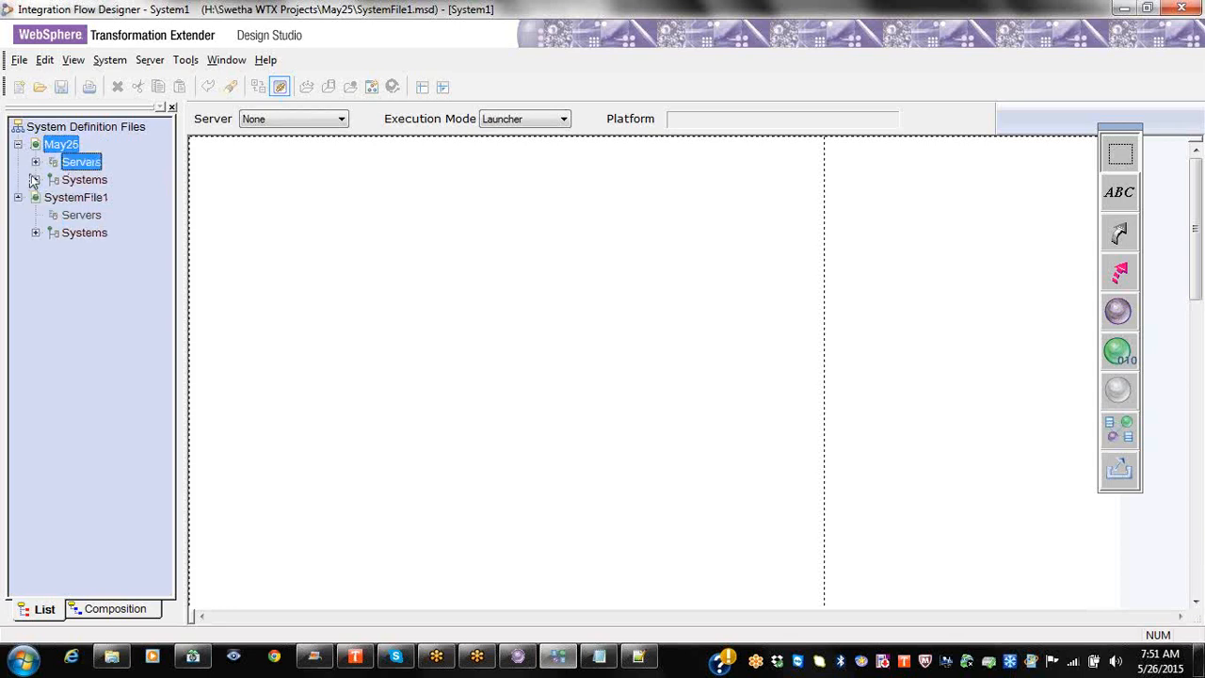
left_click(35, 162)
left_click(18, 233)
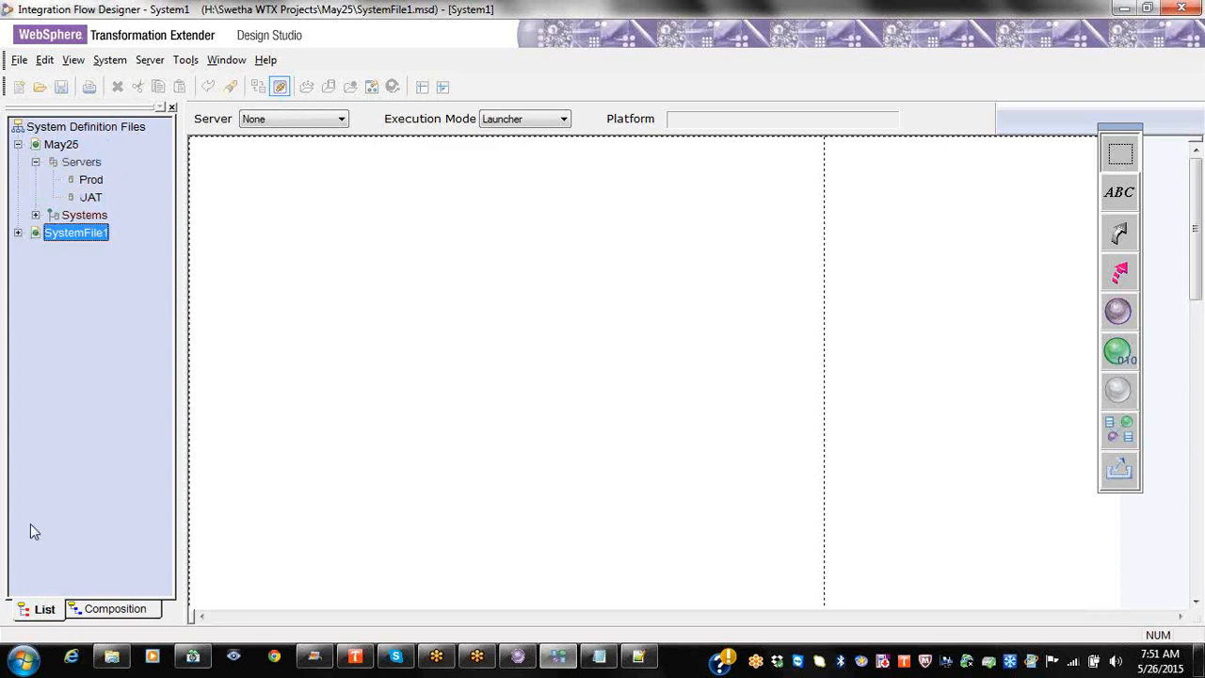
left_click(35, 214)
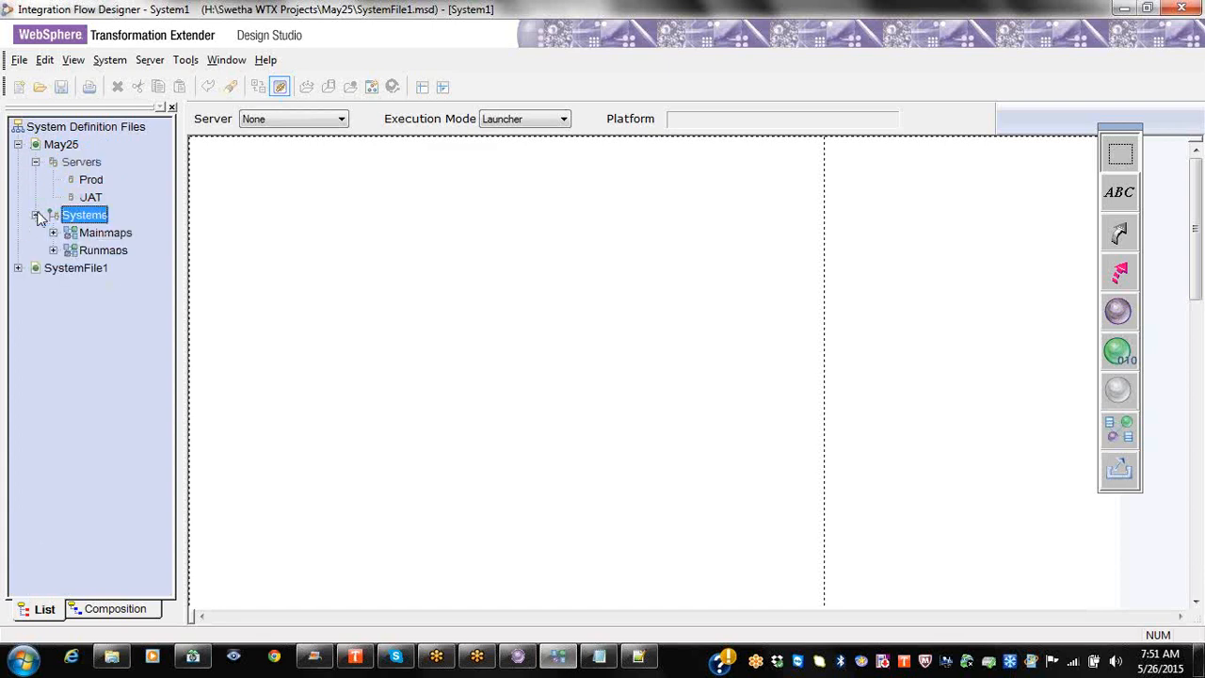
left_click(66, 145)
left_click(282, 120)
left_click(284, 128)
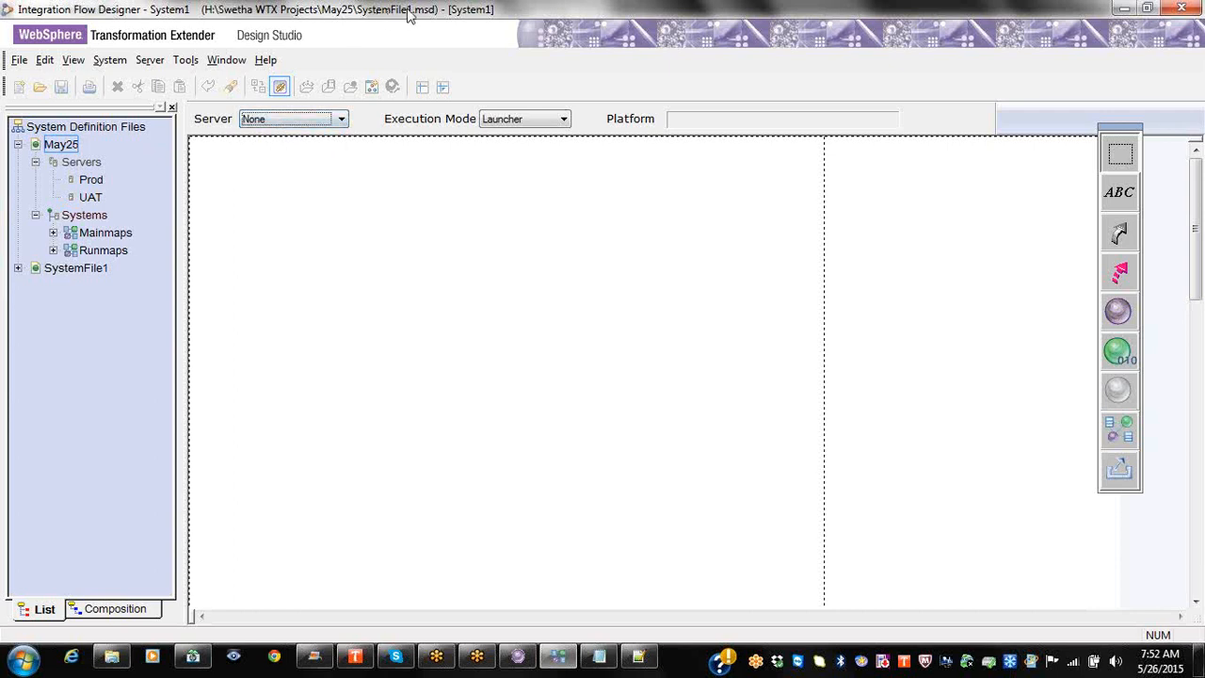
left_click(60, 147)
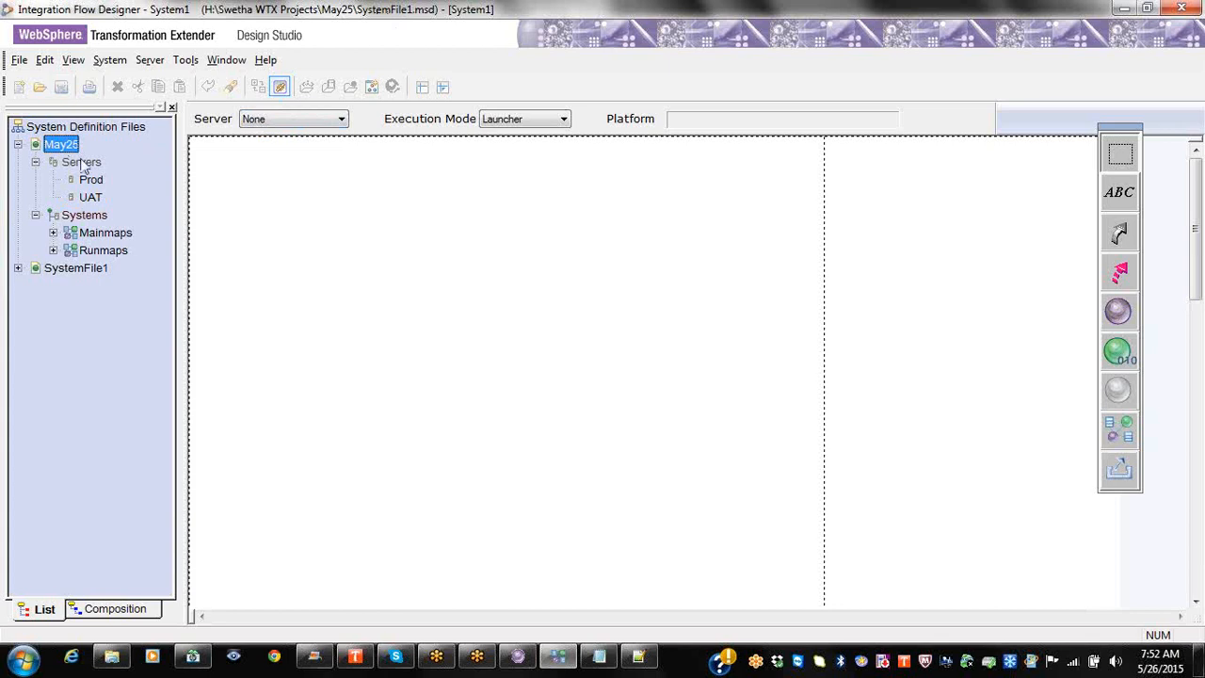
left_click(72, 271)
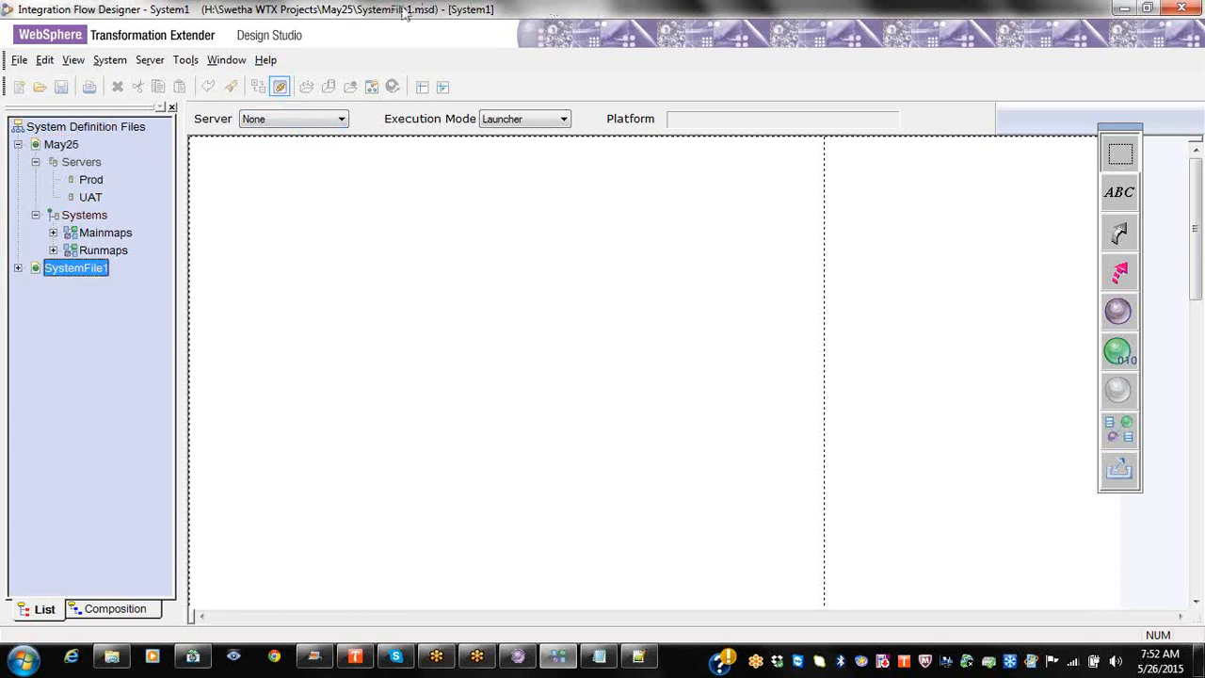
left_click(62, 147)
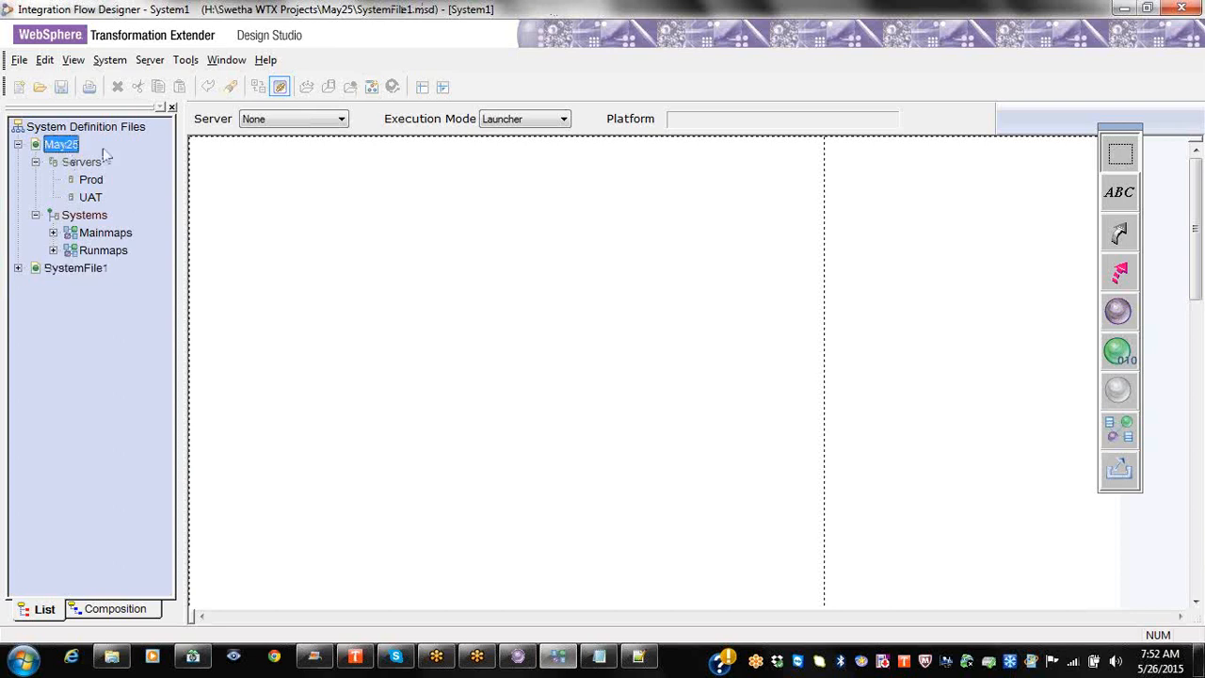
right_click(74, 269)
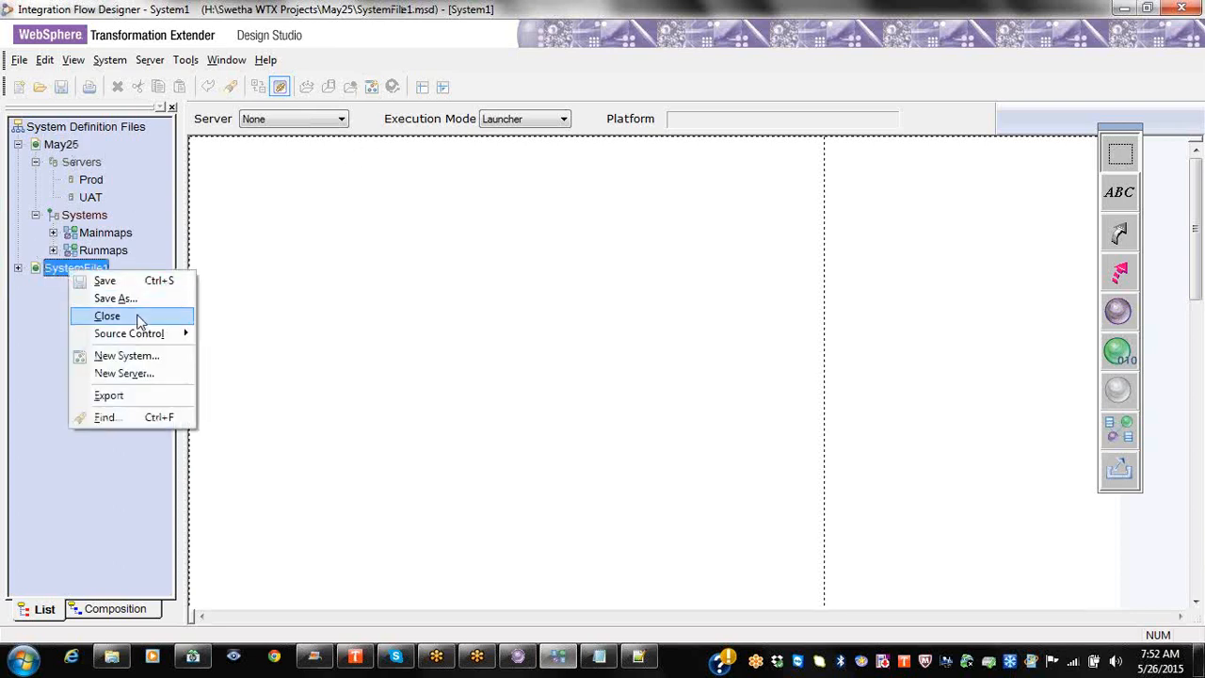
Step: Return to the Mainmaps system and confirm its server is still UAT
left_click(108, 317)
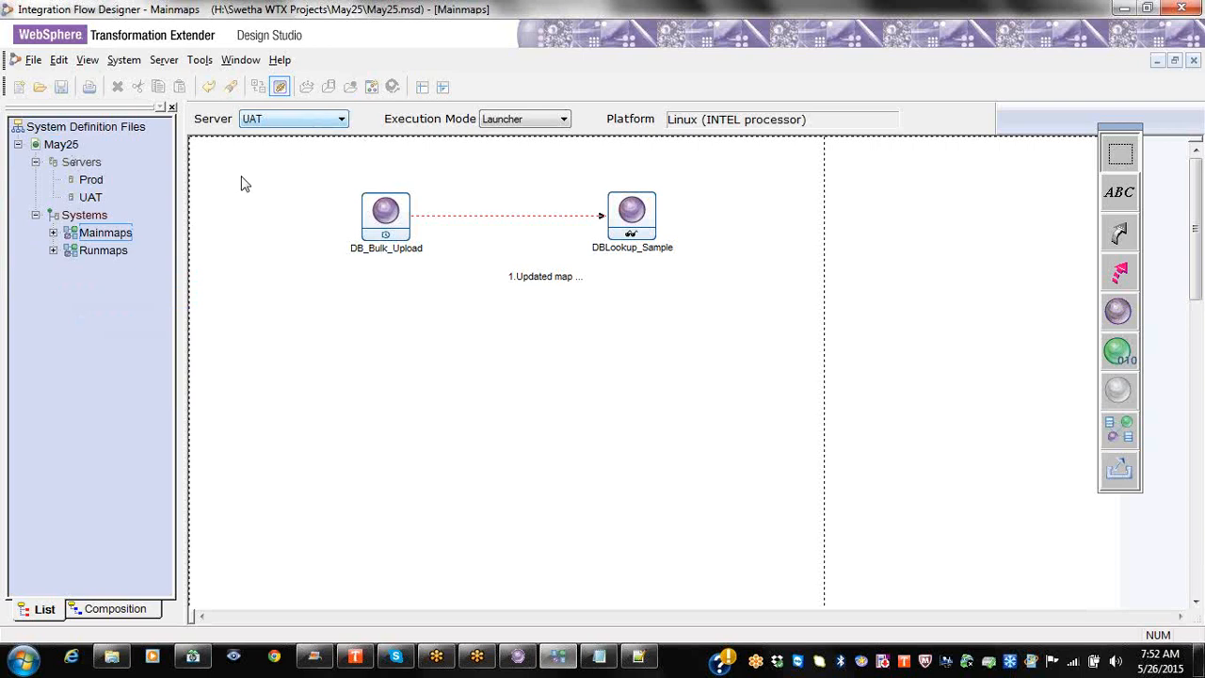
left_click(33, 63)
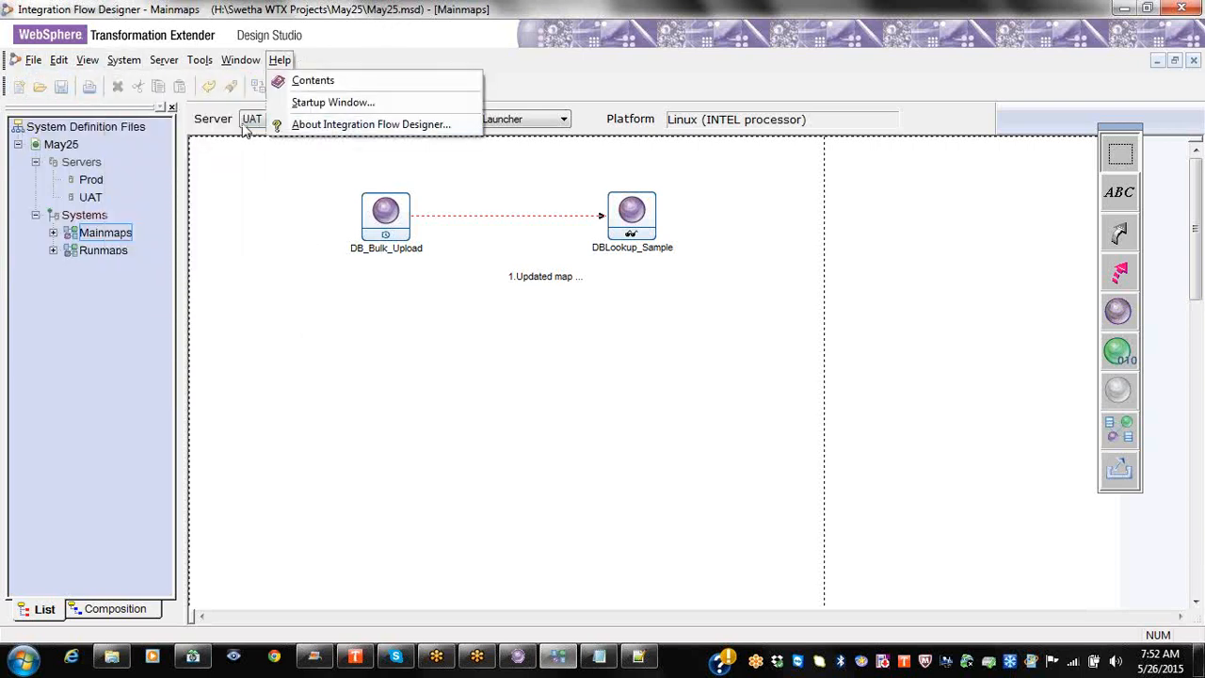
left_click(246, 123)
left_click(246, 123)
Step: Open SystemFile1.msd and confirm System1's server is left at None
left_click(38, 87)
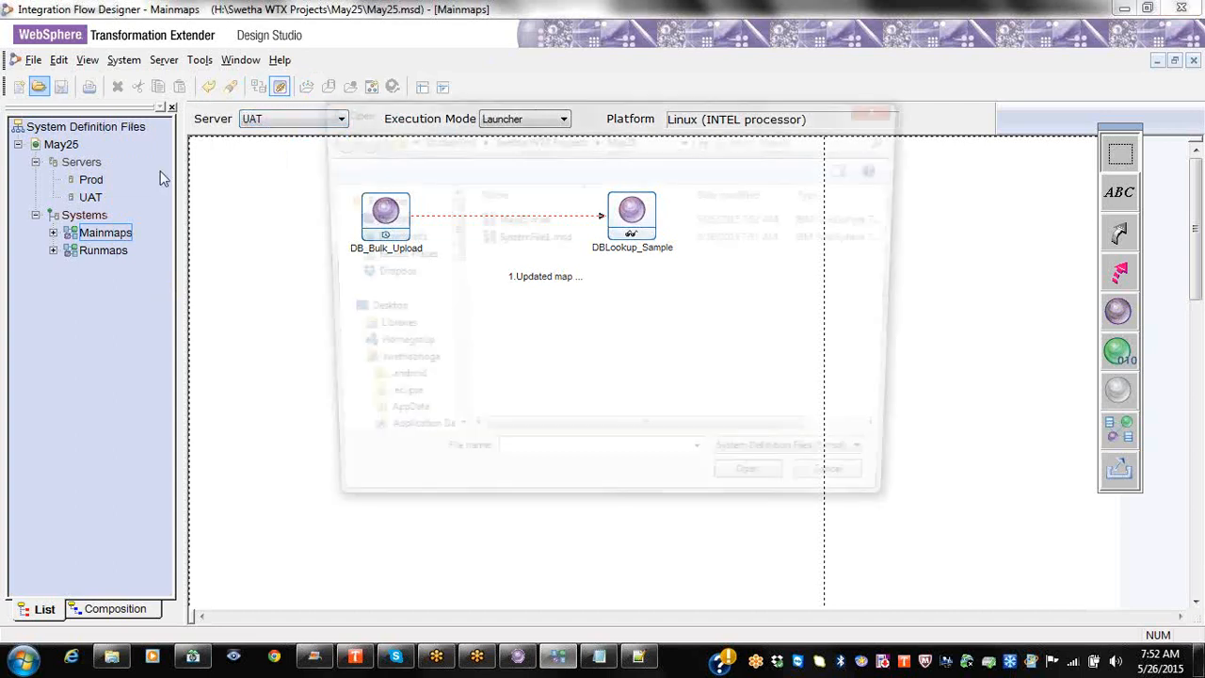
left_click(513, 241)
left_click(761, 491)
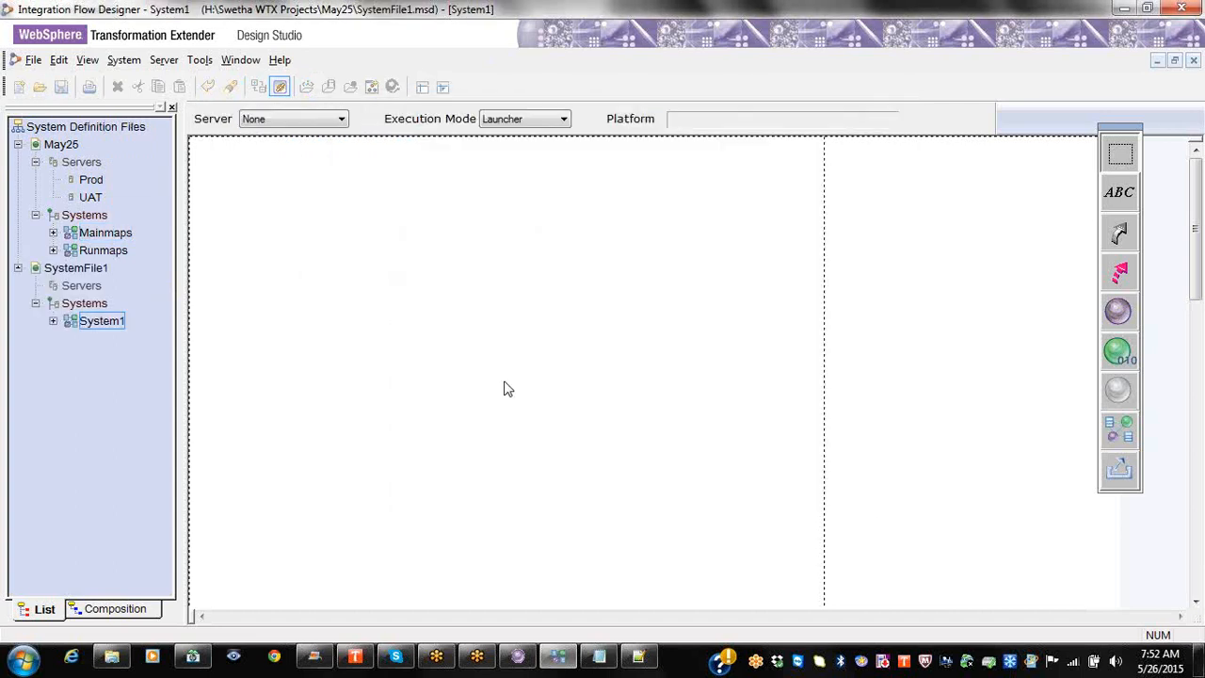
left_click(81, 269)
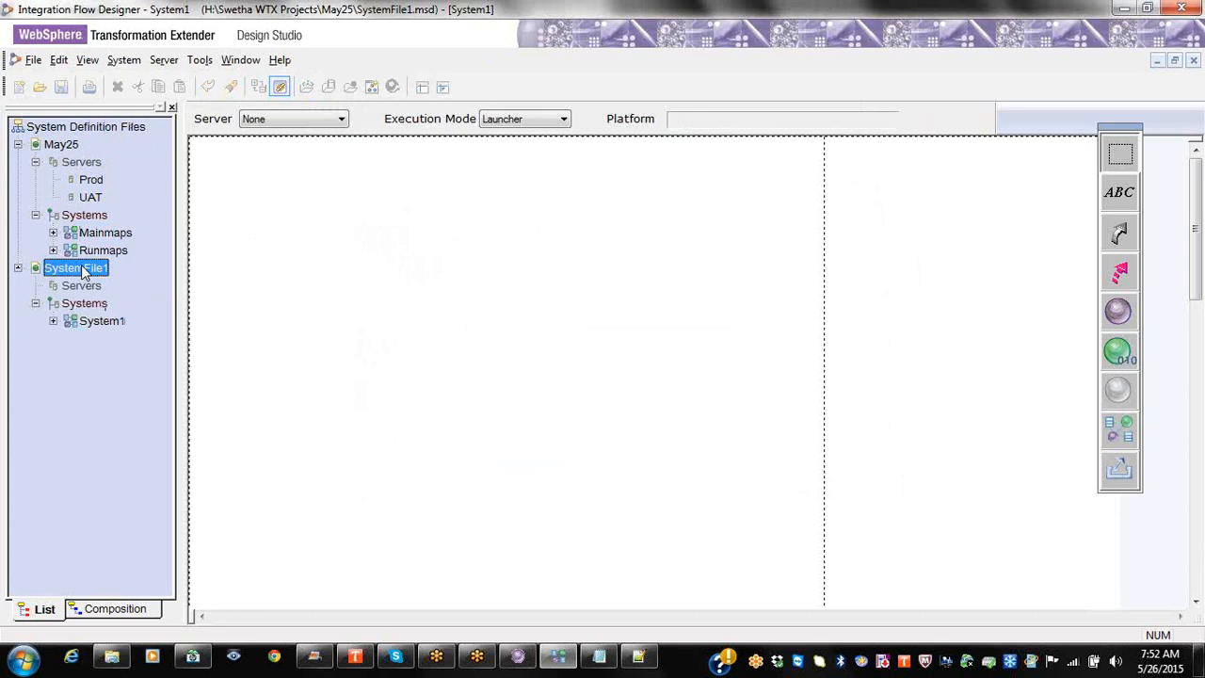
left_click(340, 119)
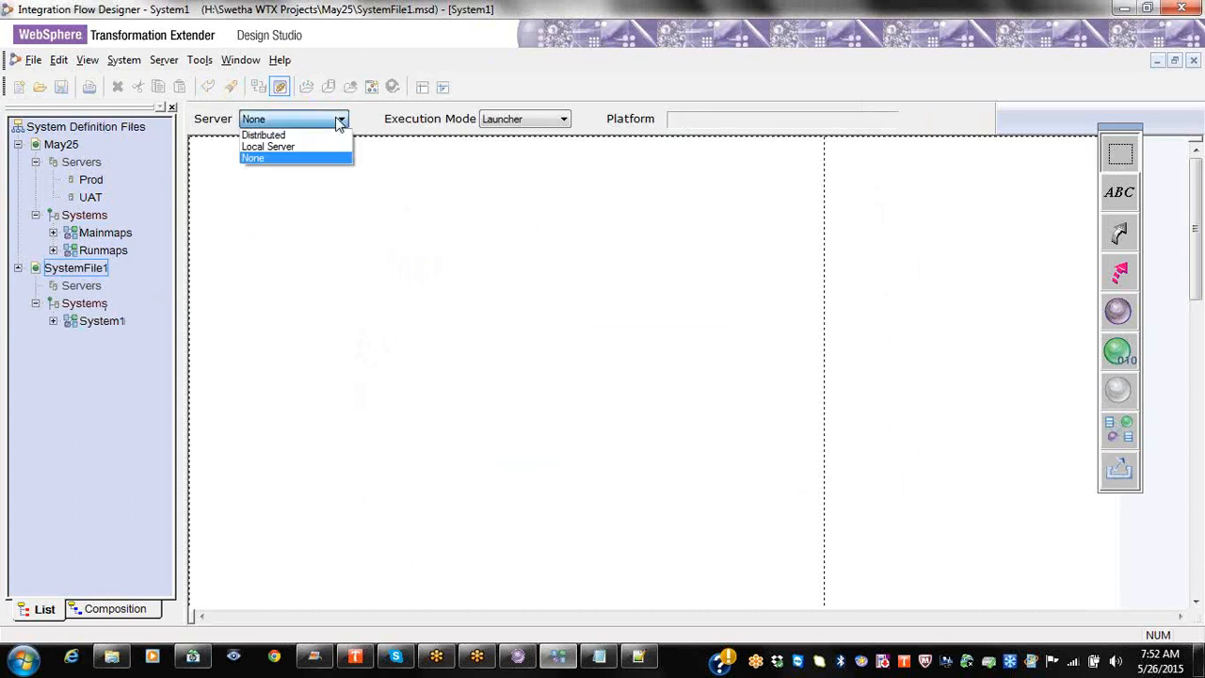
left_click(332, 123)
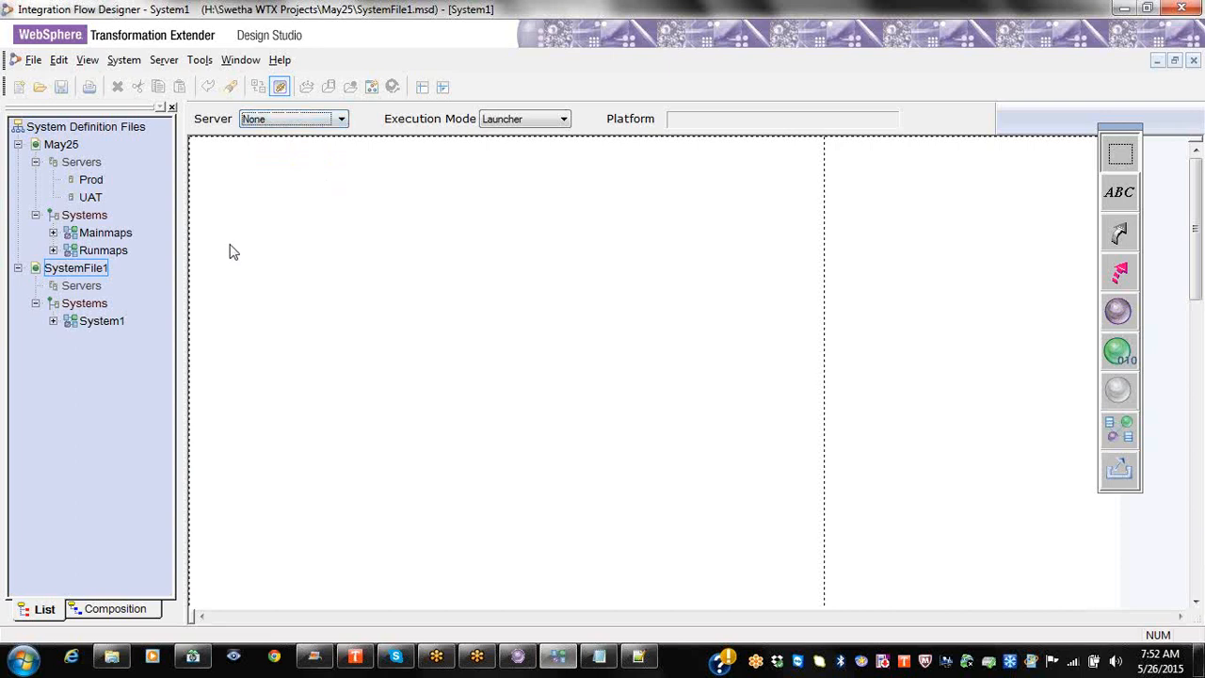
Step: Go back to May25's Mainmaps system and set its server to UAT
left_click(47, 129)
left_click(57, 145)
left_click(78, 163)
left_click(104, 231)
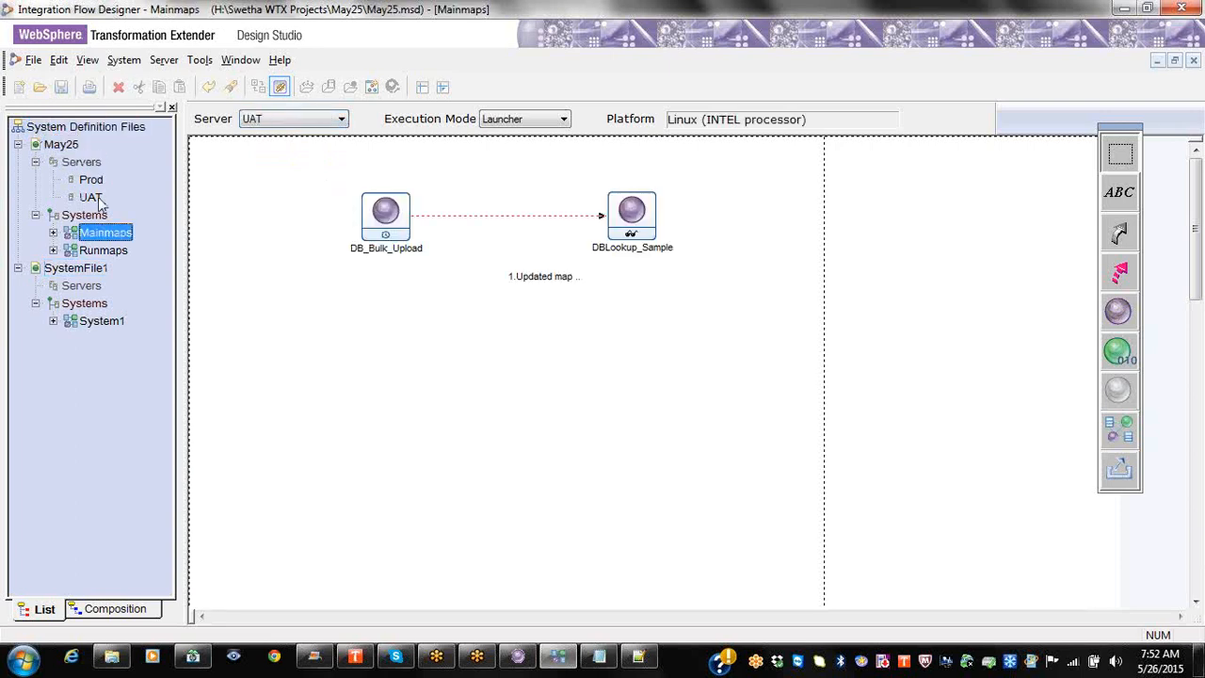
left_click(268, 123)
left_click(278, 181)
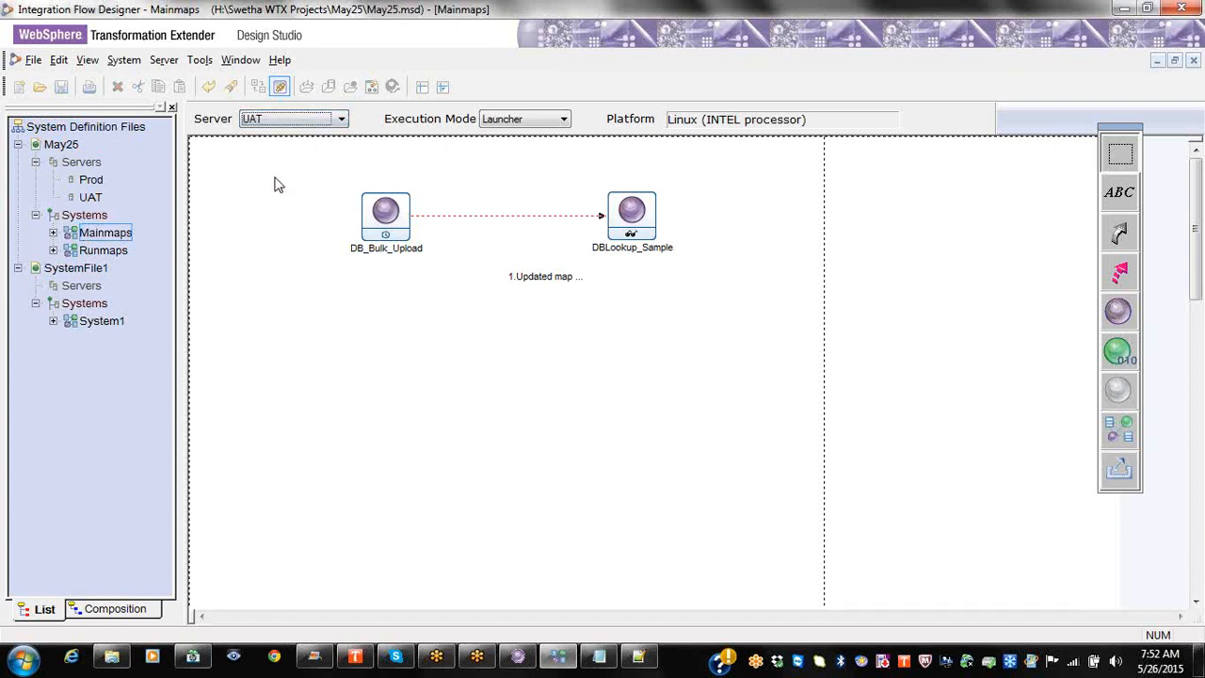
Step: Build the DB_Bulk_Upload map in Mainmaps and switch to the May25 project folder
left_click(110, 254)
left_click(118, 234)
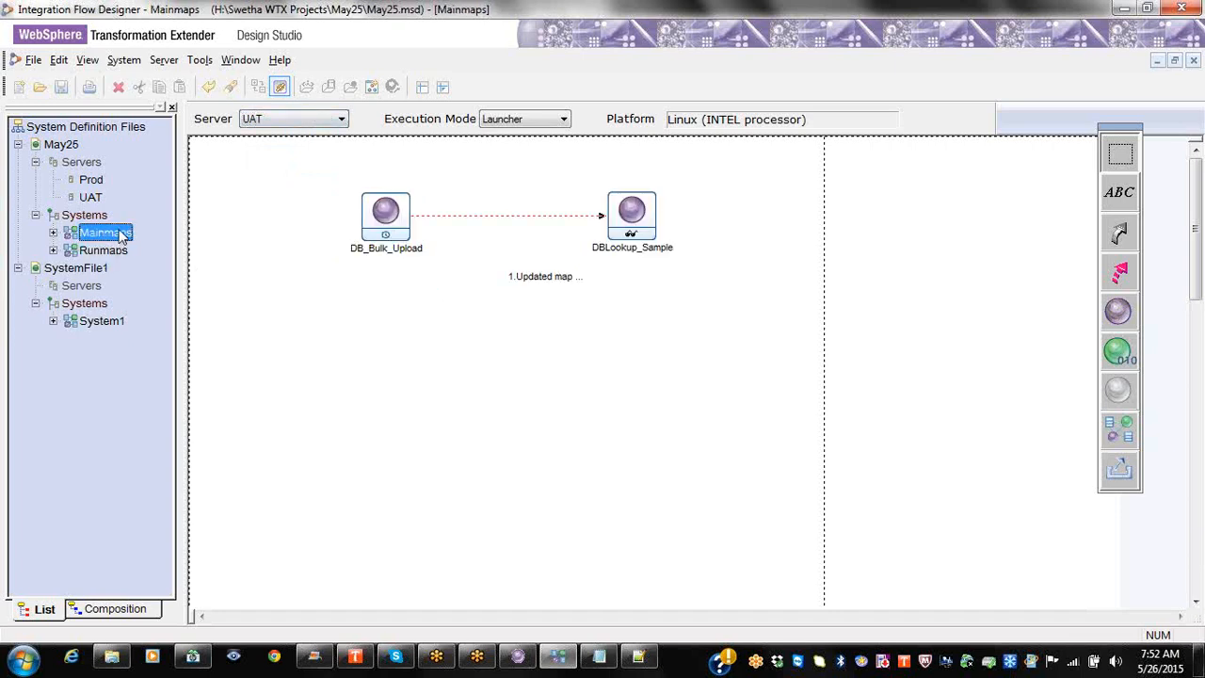
right_click(385, 224)
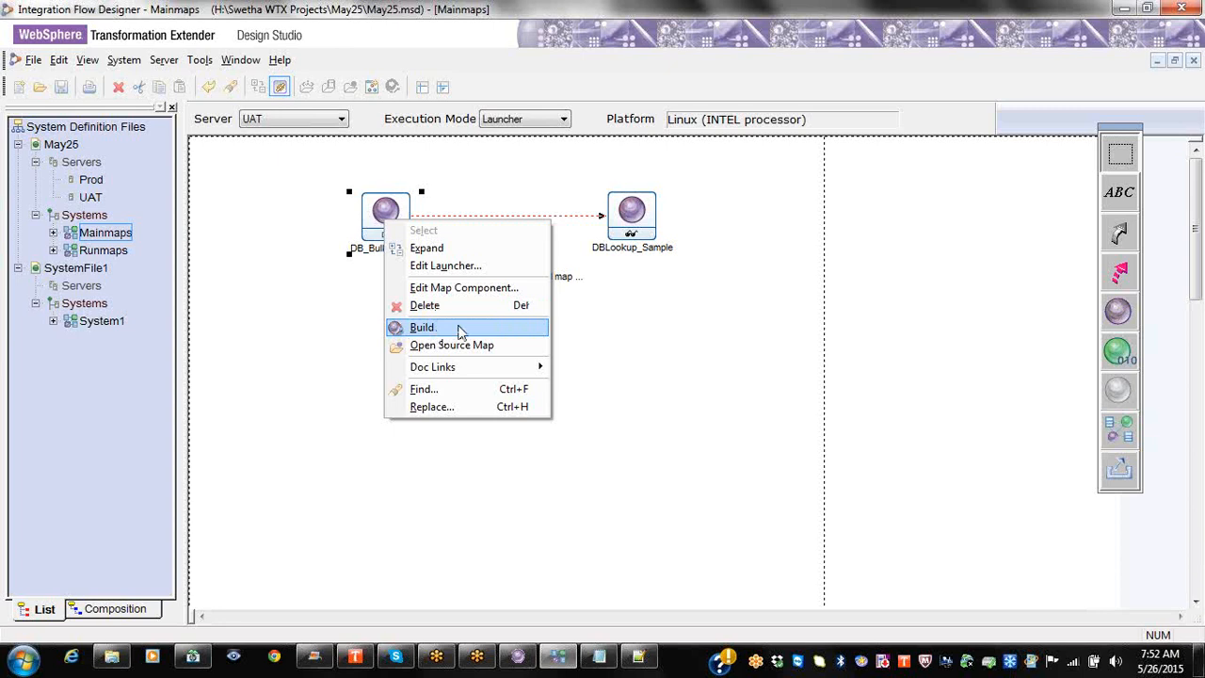
left_click(460, 329)
left_click(808, 214)
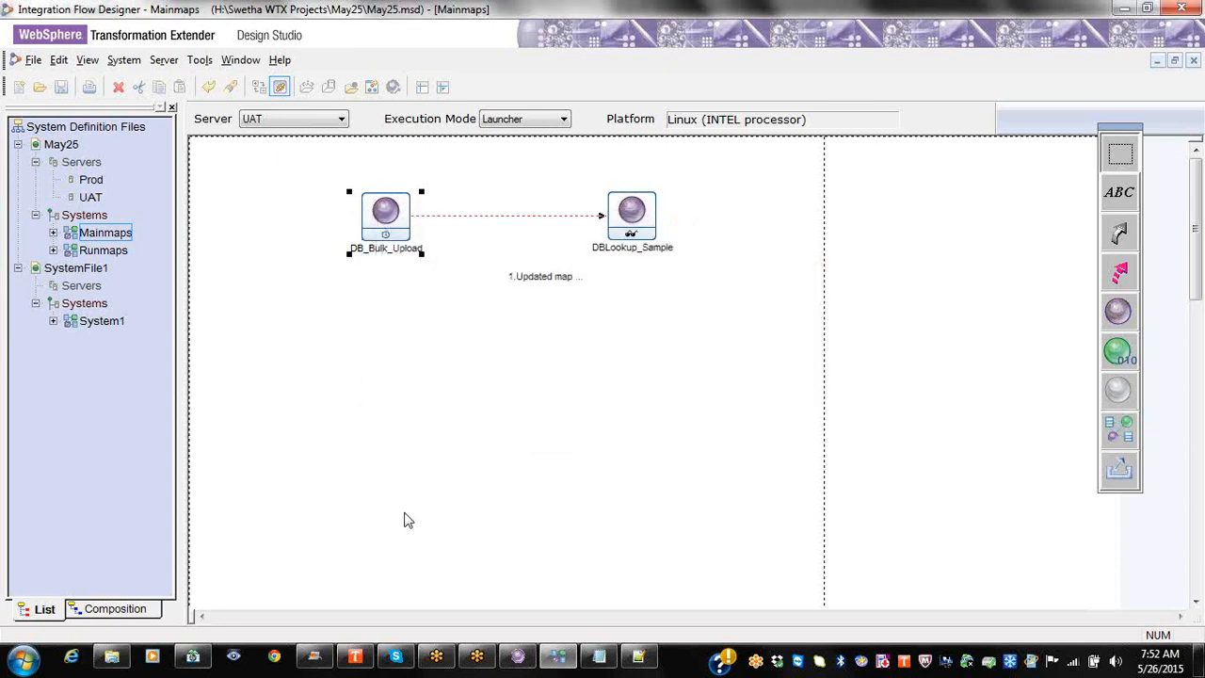
left_click(112, 656)
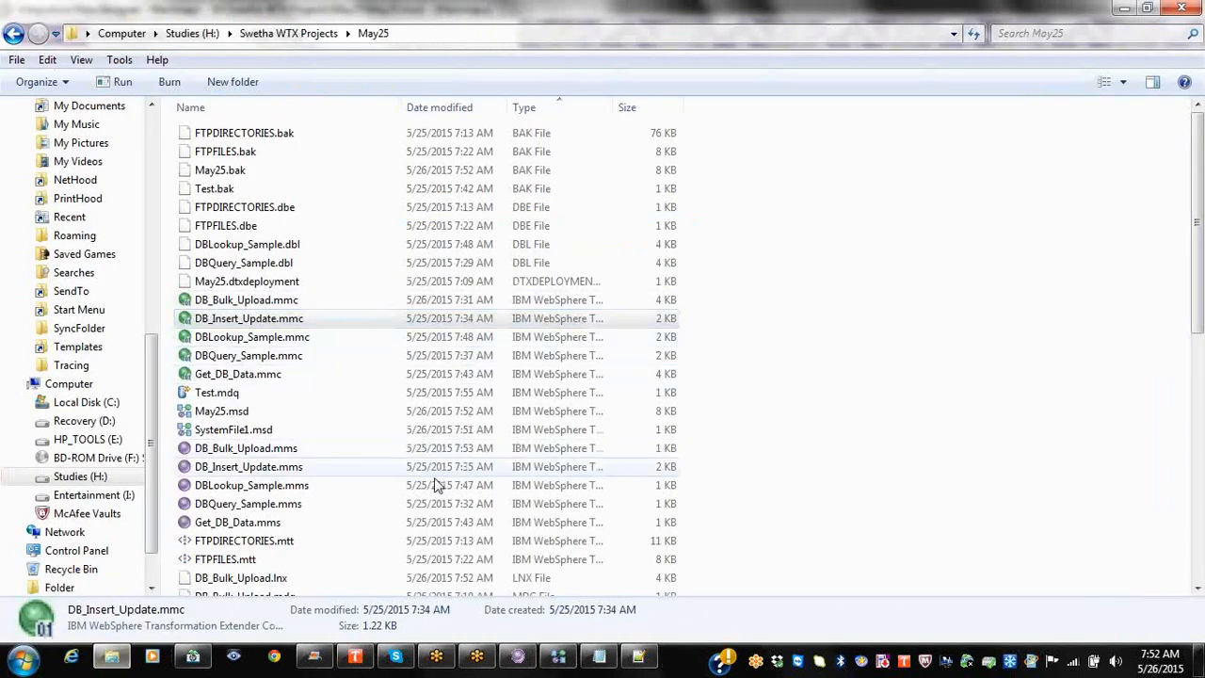
Step: Sort May25 files newest first, select DB_Bulk_Upload.lnx, and return to the Designer
left_click(458, 106)
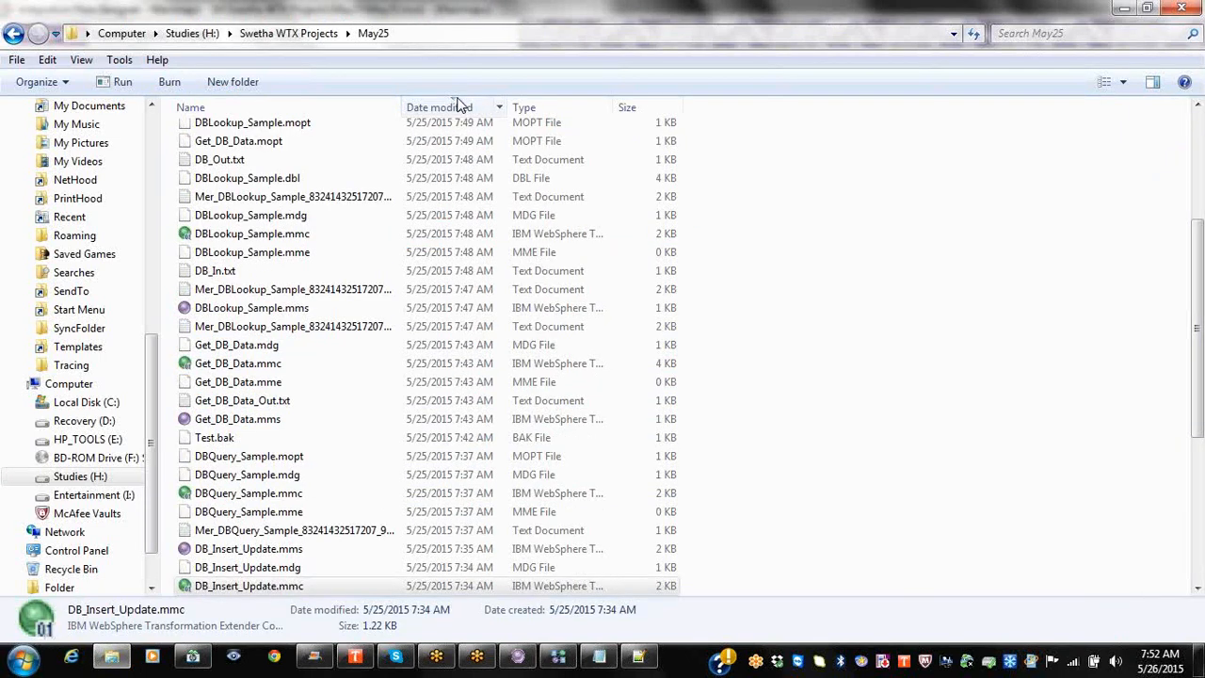
left_click(458, 107)
left_click(456, 104)
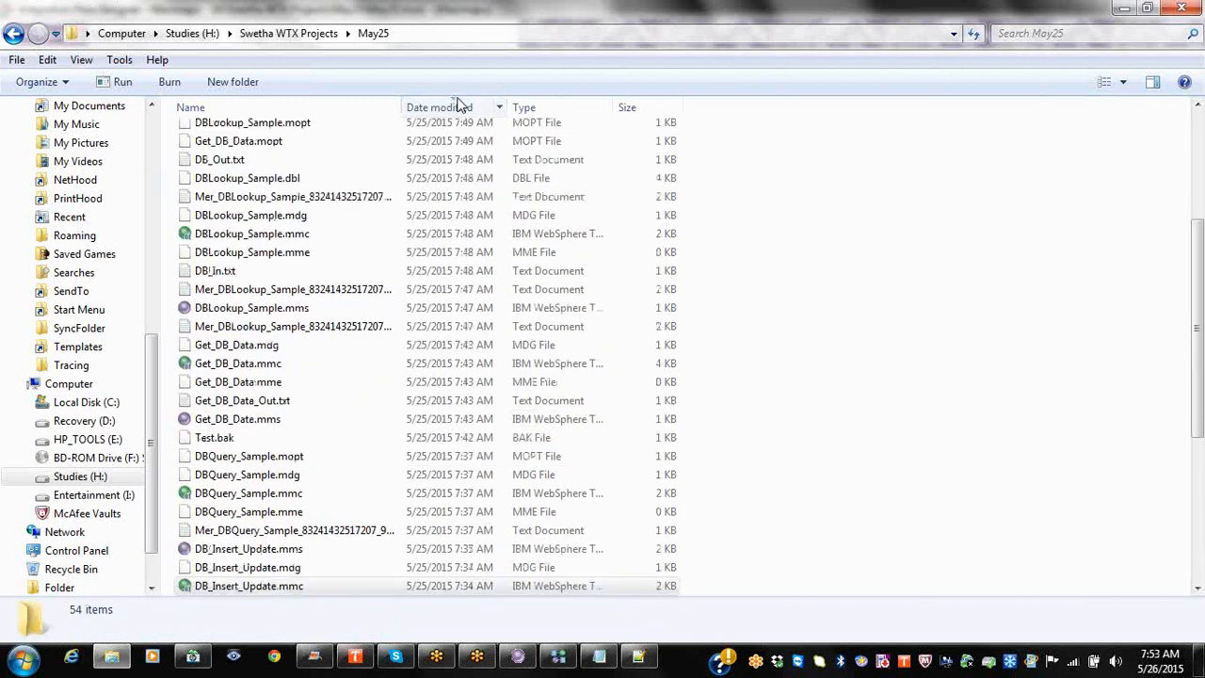
left_click(306, 181)
scroll(320, 188, "up", 4)
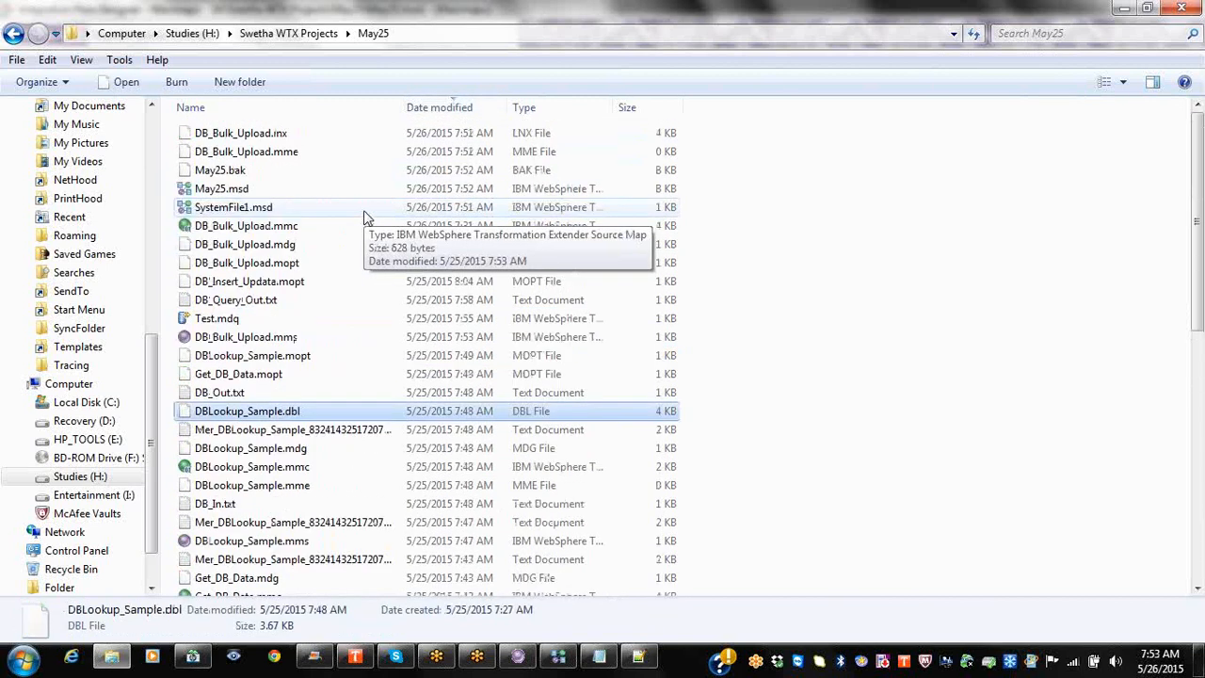
left_click(282, 137)
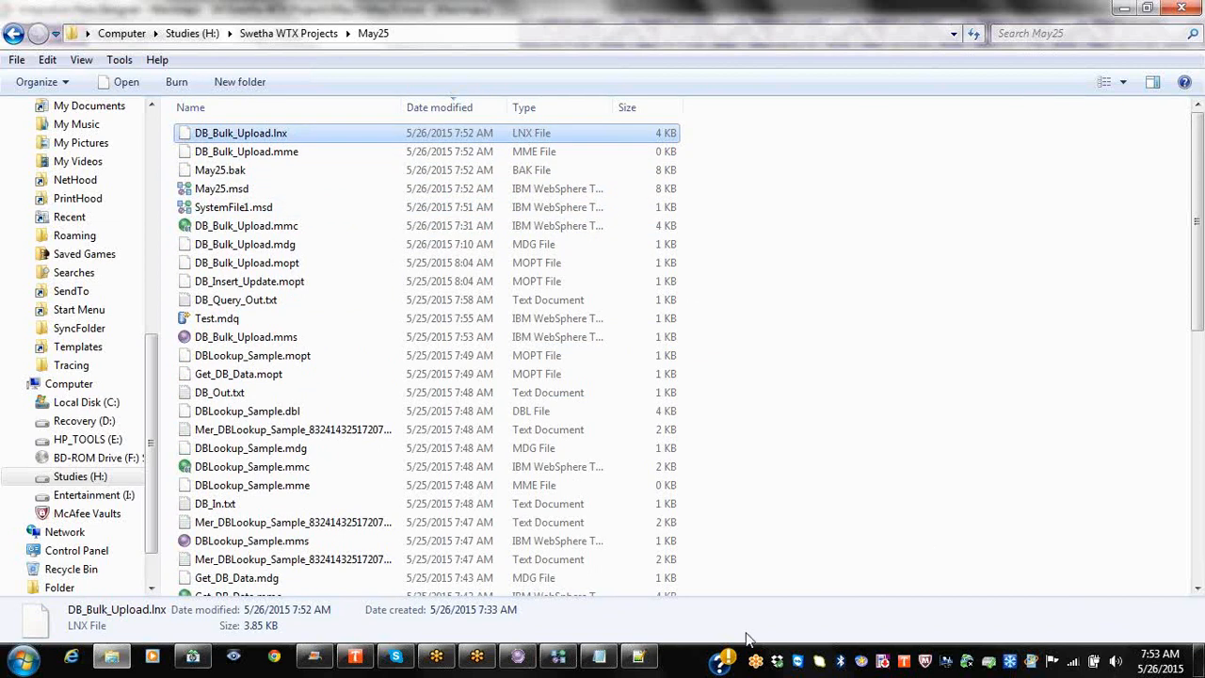
left_click(569, 664)
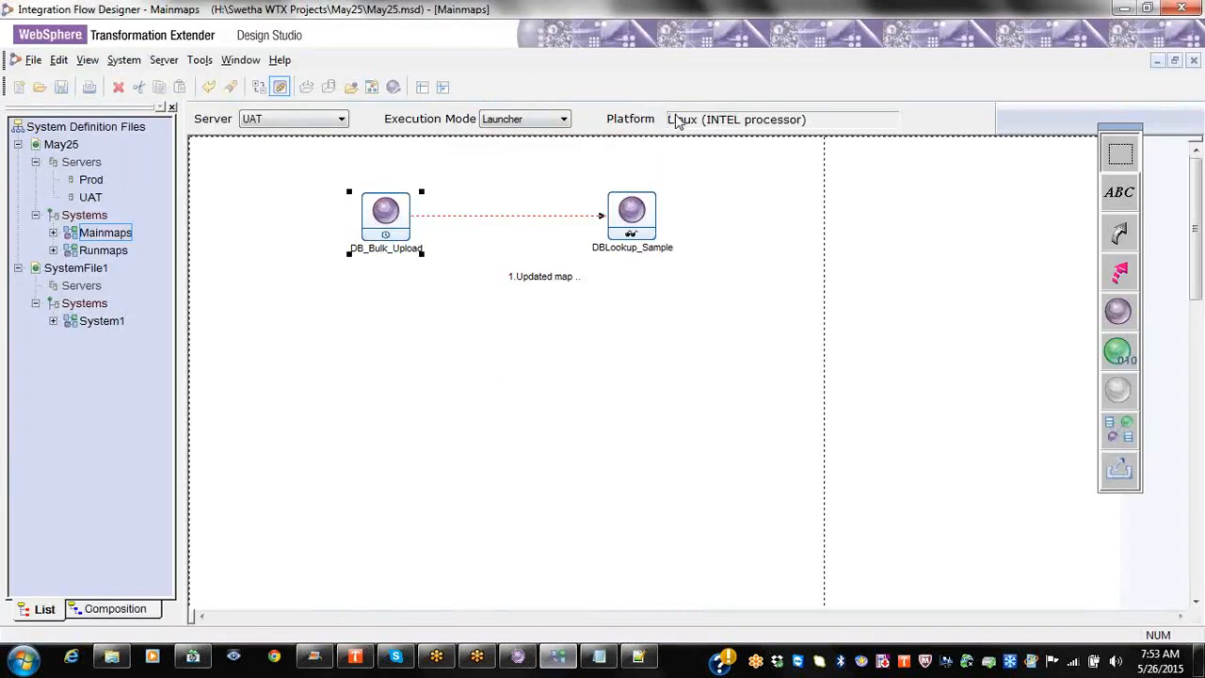
Step: Switch the Mainmaps server to Prod and rebuild DB_Bulk_Upload
left_click(321, 119)
left_click(298, 173)
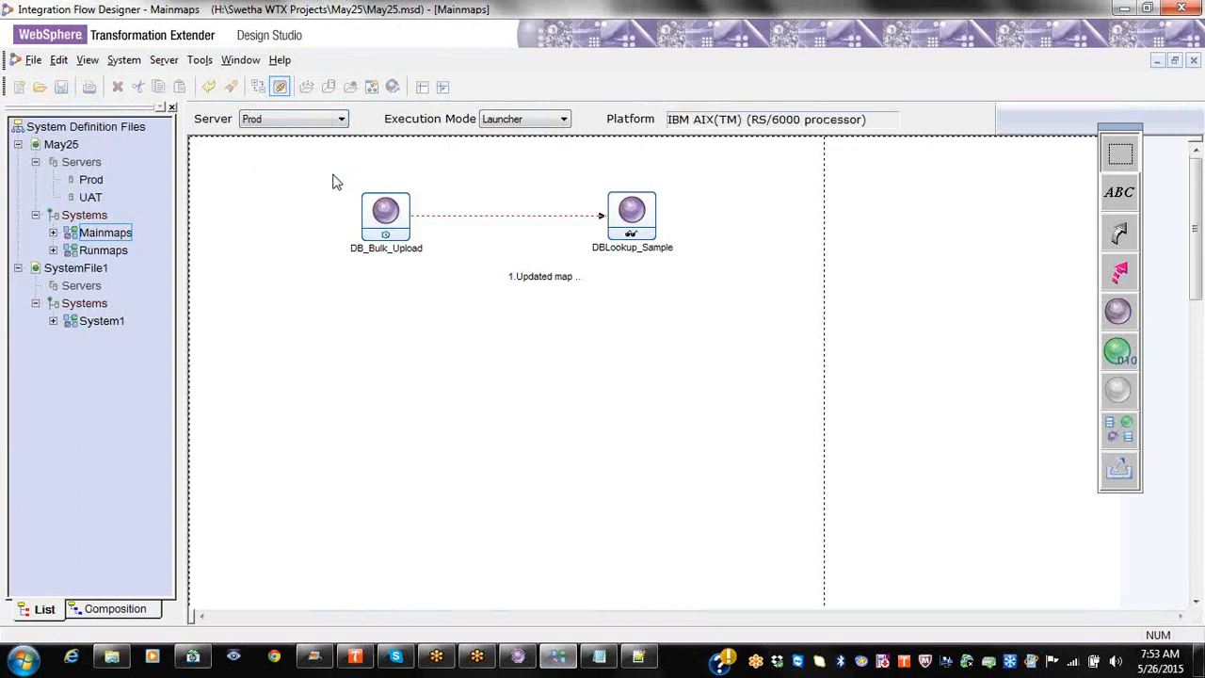
right_click(400, 220)
left_click(470, 327)
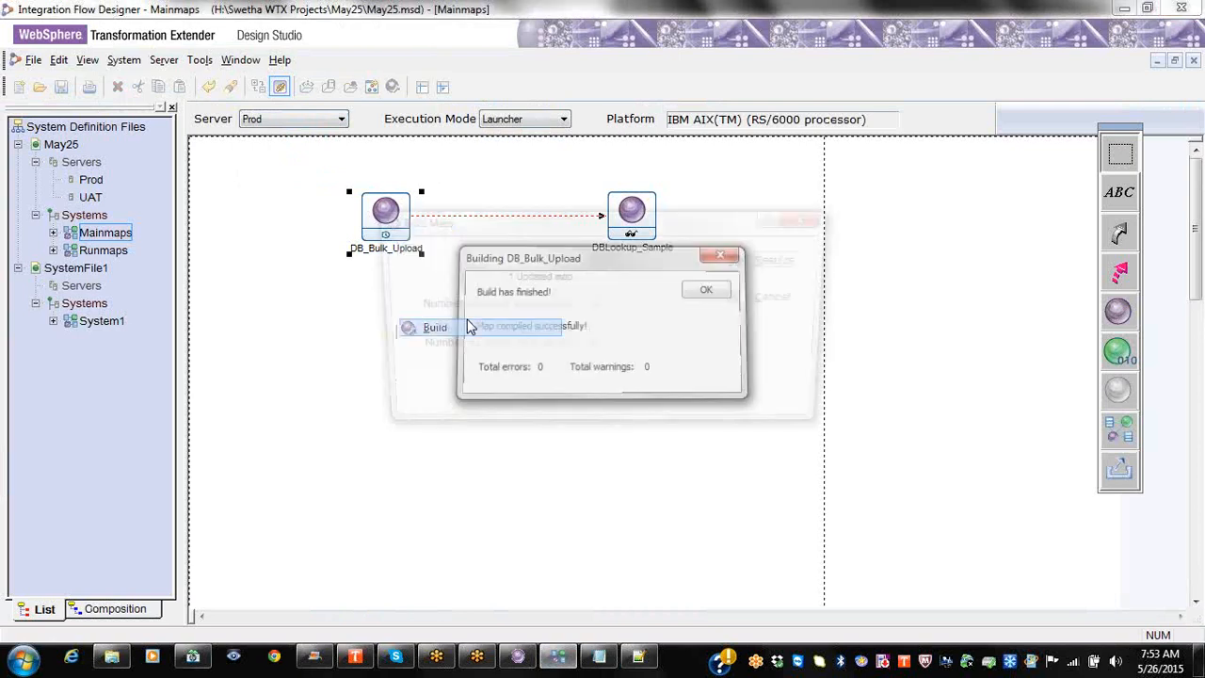
left_click(830, 218)
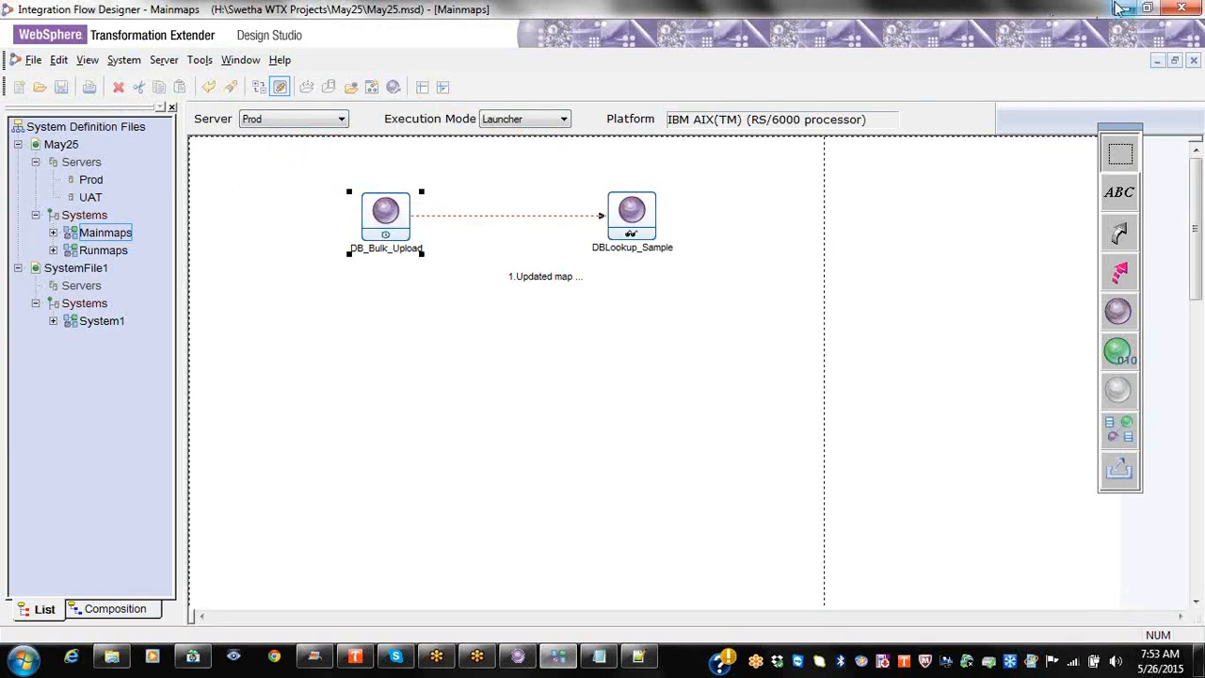
Step: Check the new DB_Bulk_Upload.aix in the May25 folder, then restore the Designer
left_click(1123, 9)
left_click(312, 139)
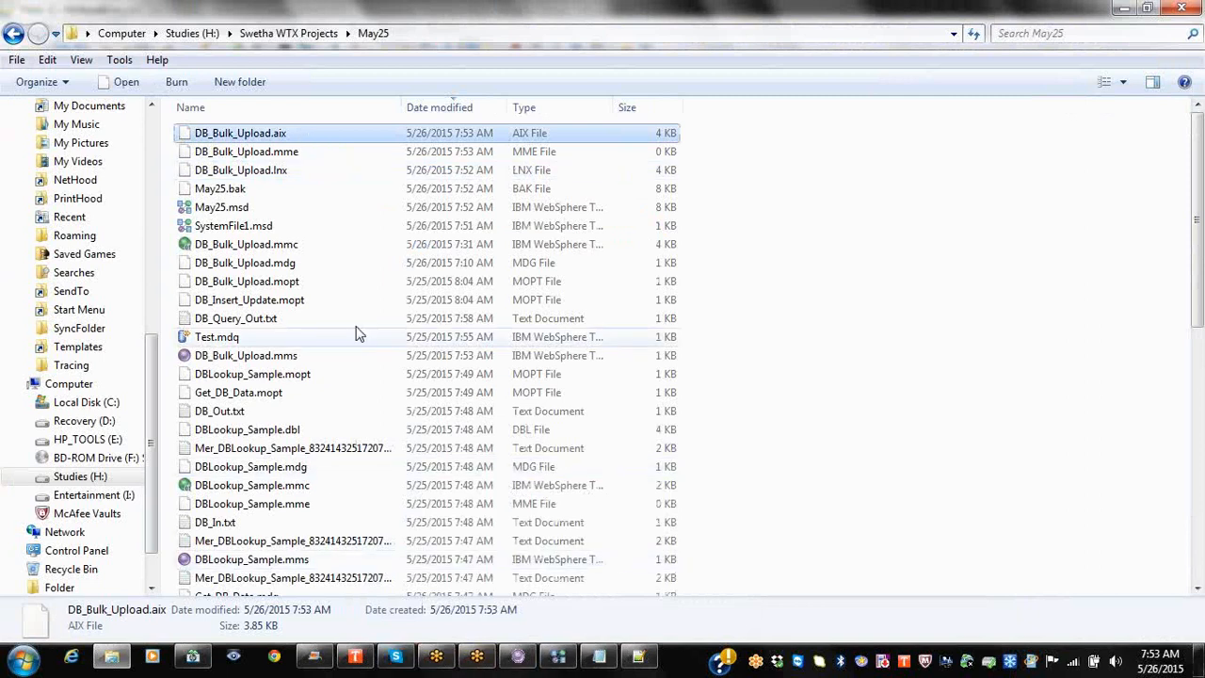
mouse_move(562, 663)
mouse_move(522, 659)
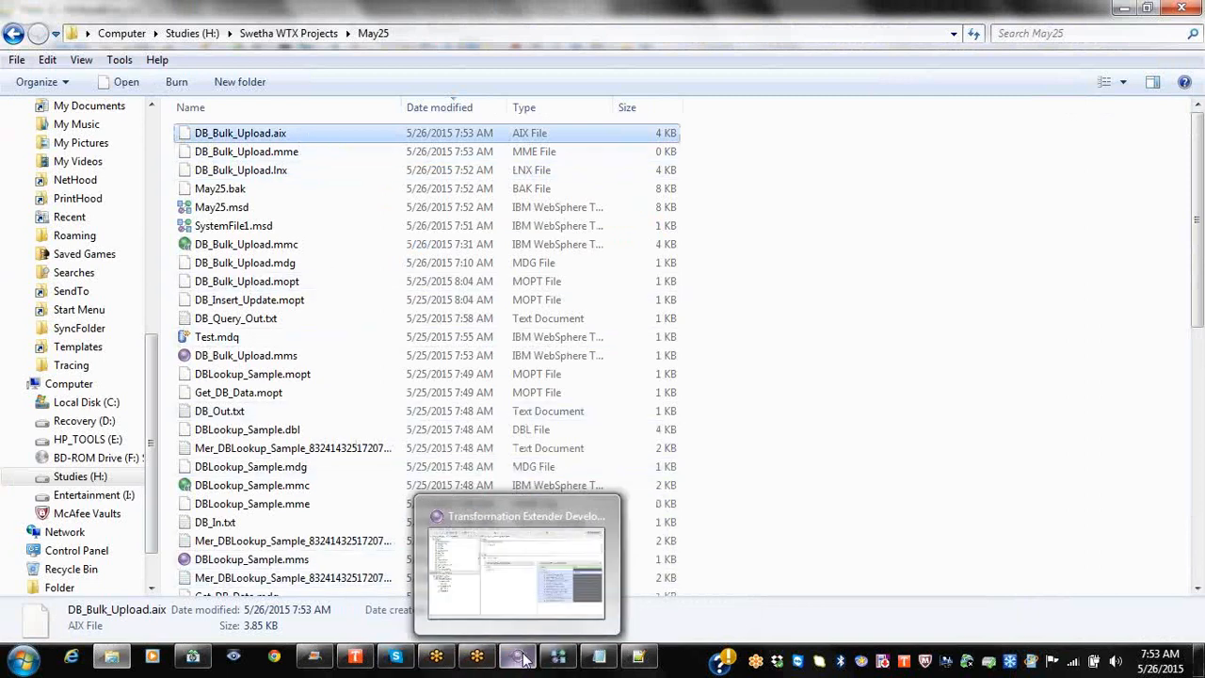
left_click(560, 659)
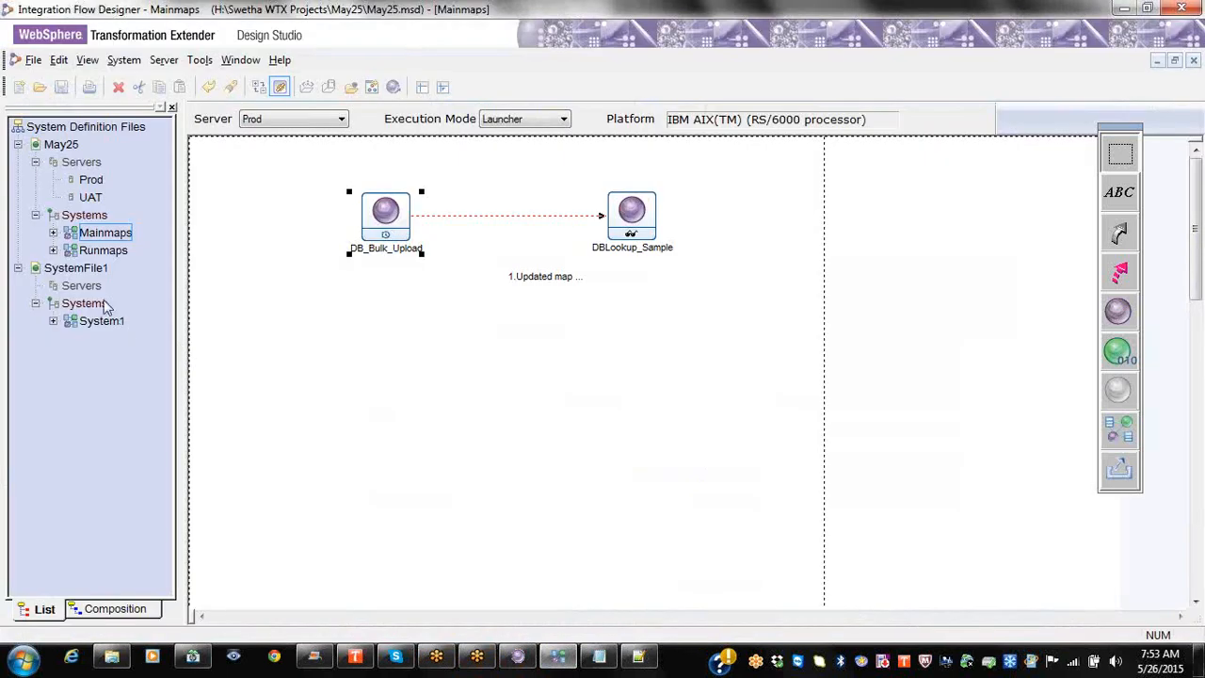
Step: Expand Mainmaps' Deploy Scripts and review UAT_Deploy's commands, including the launcher control file step
left_click(53, 250)
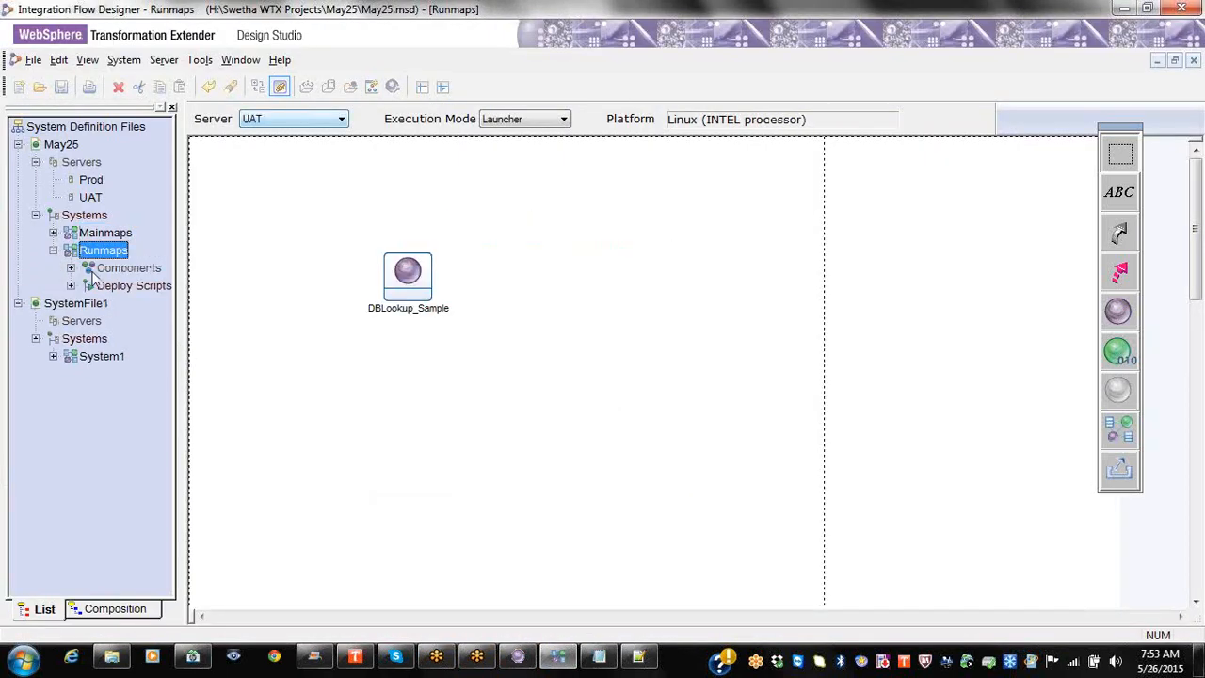
left_click(52, 233)
left_click(71, 269)
left_click(141, 286)
right_click(146, 297)
left_click(247, 298)
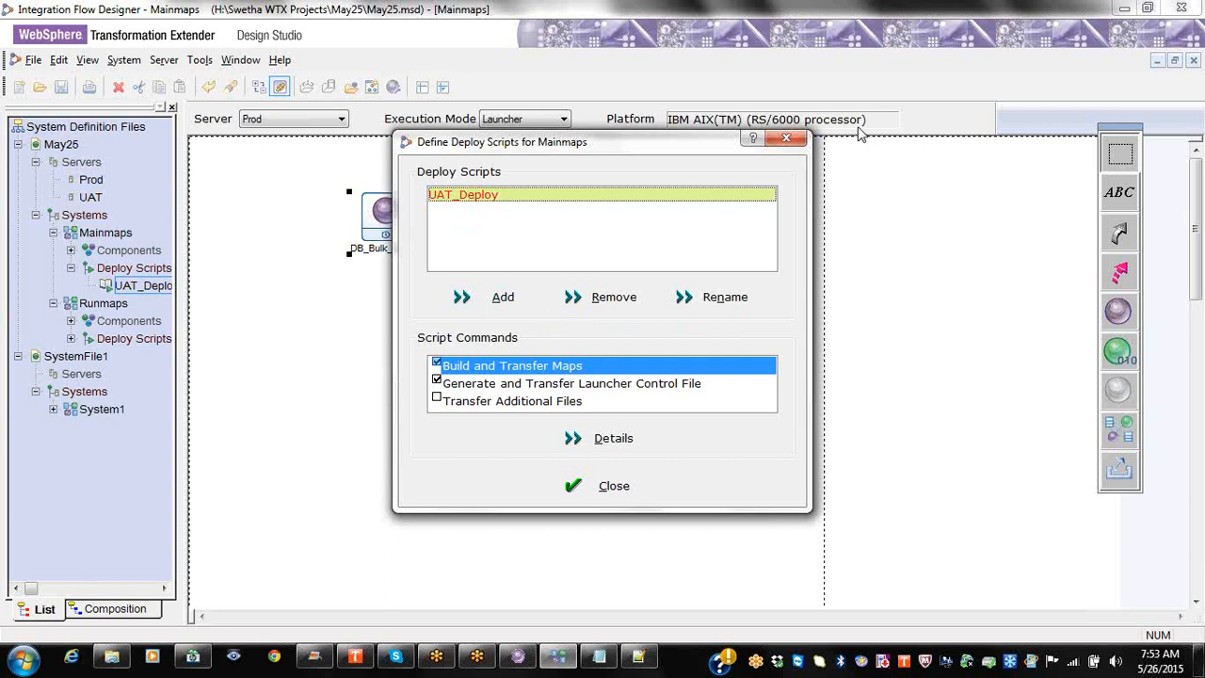
left_click(646, 386)
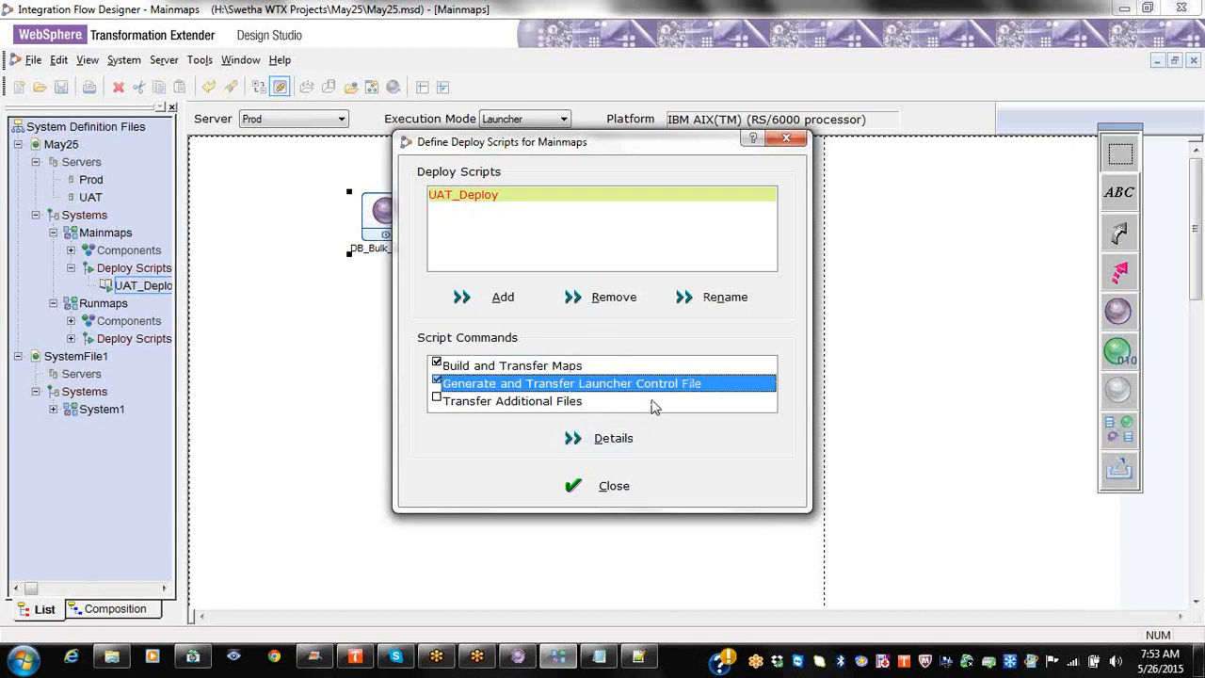
left_click(785, 139)
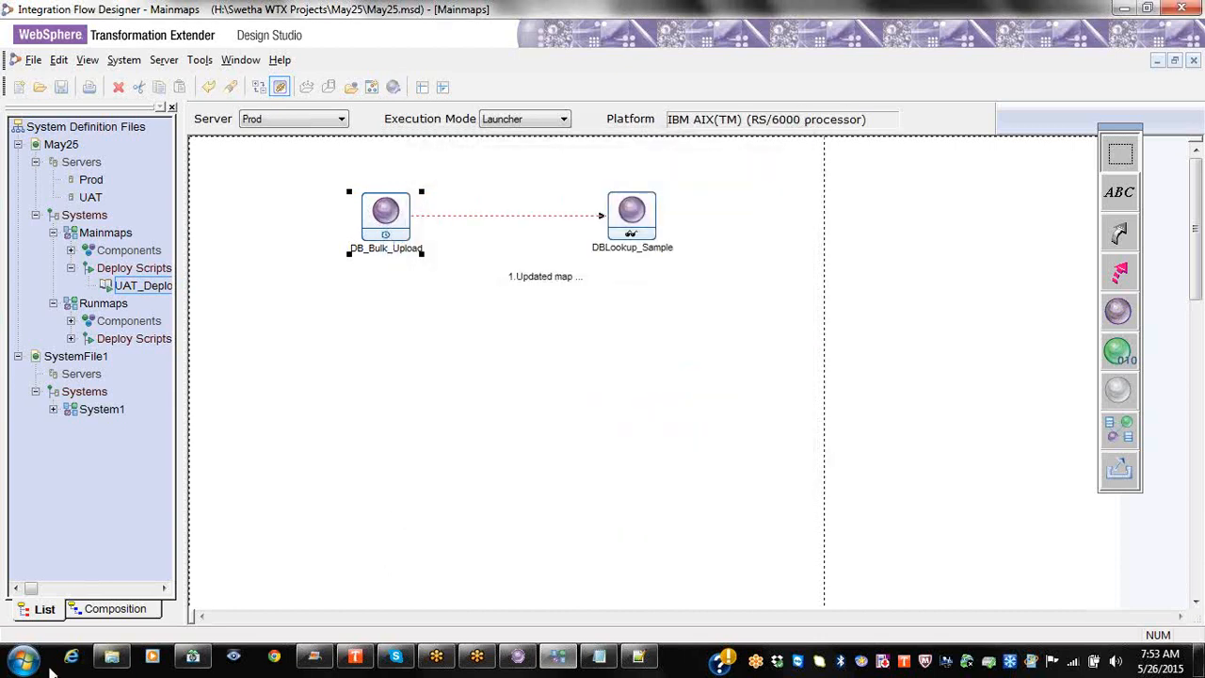
left_click(111, 657)
left_click(111, 656)
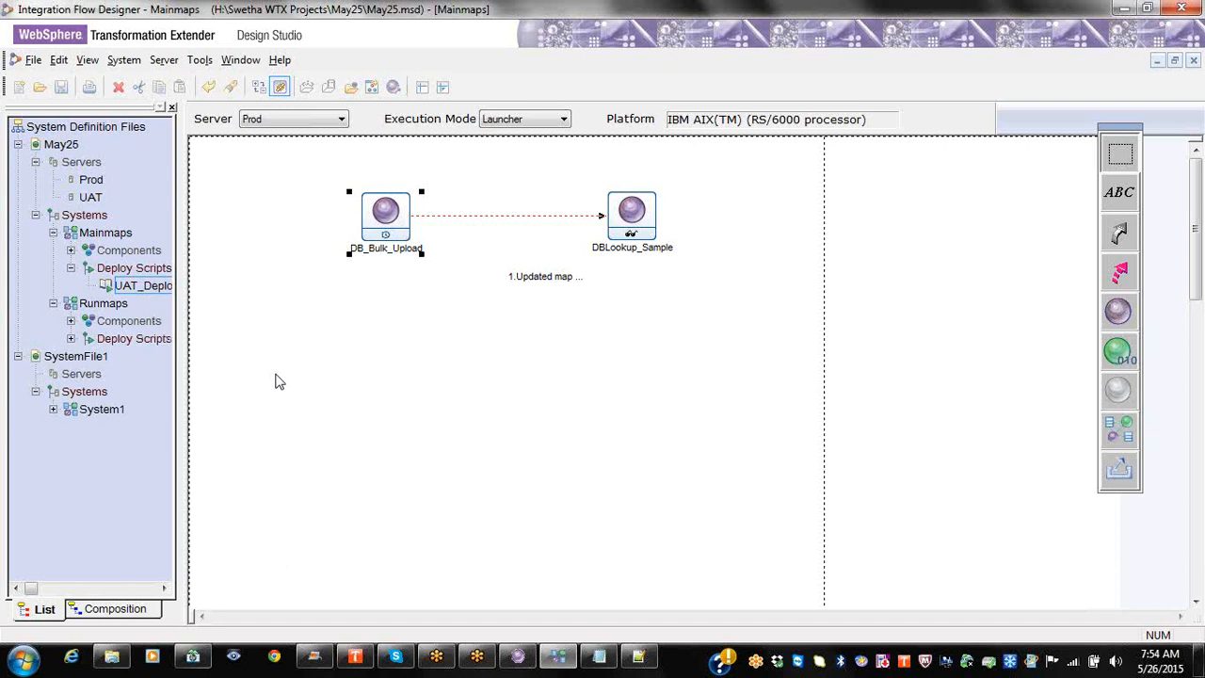
Step: Generate the Mainmaps launcher file as Mainmaps.msl and confirm it was ported to Prod
left_click(104, 285)
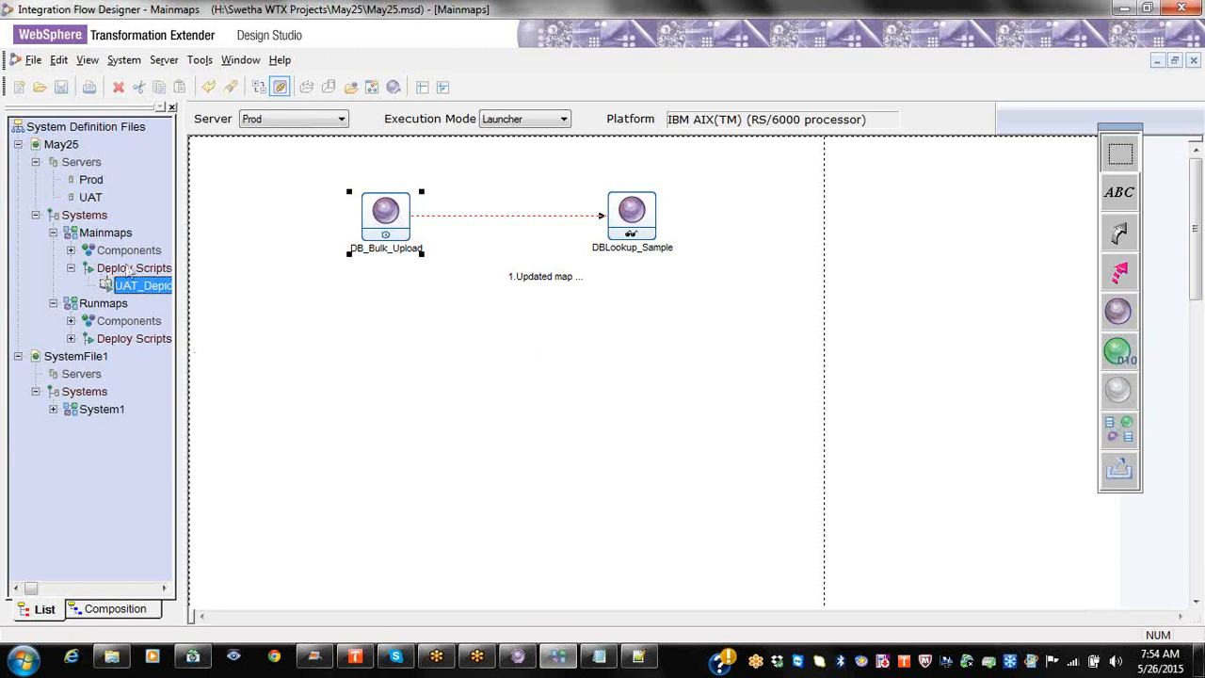
right_click(94, 220)
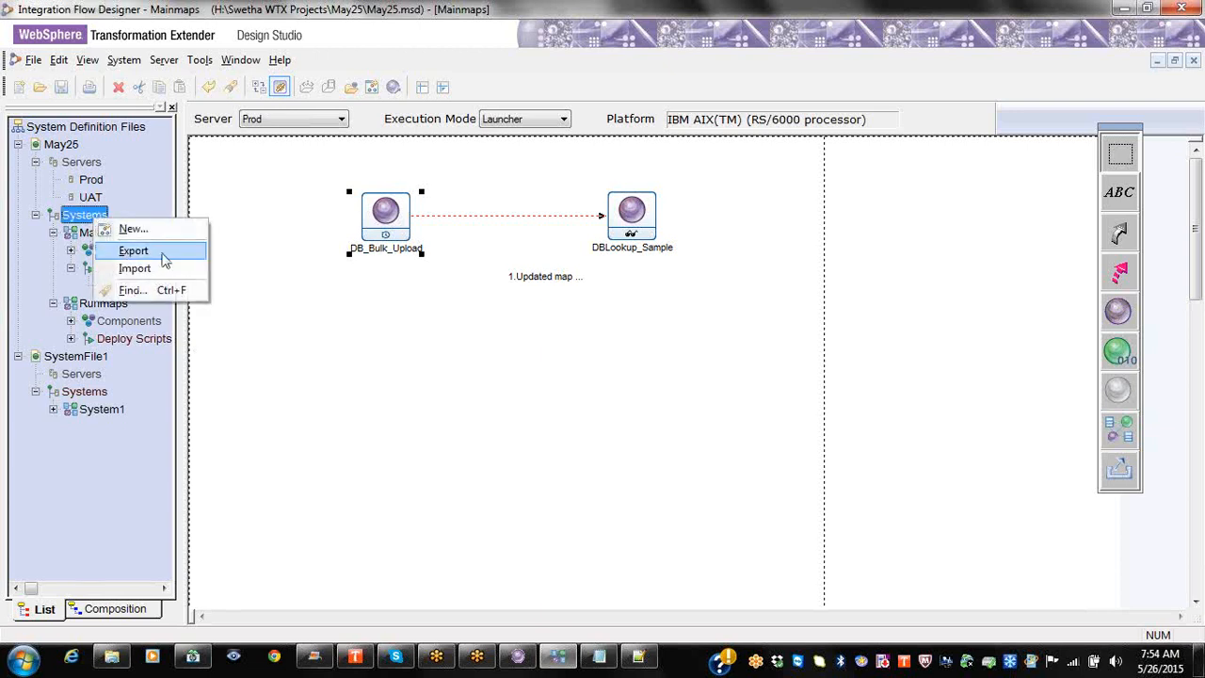
left_click(71, 251)
right_click(98, 233)
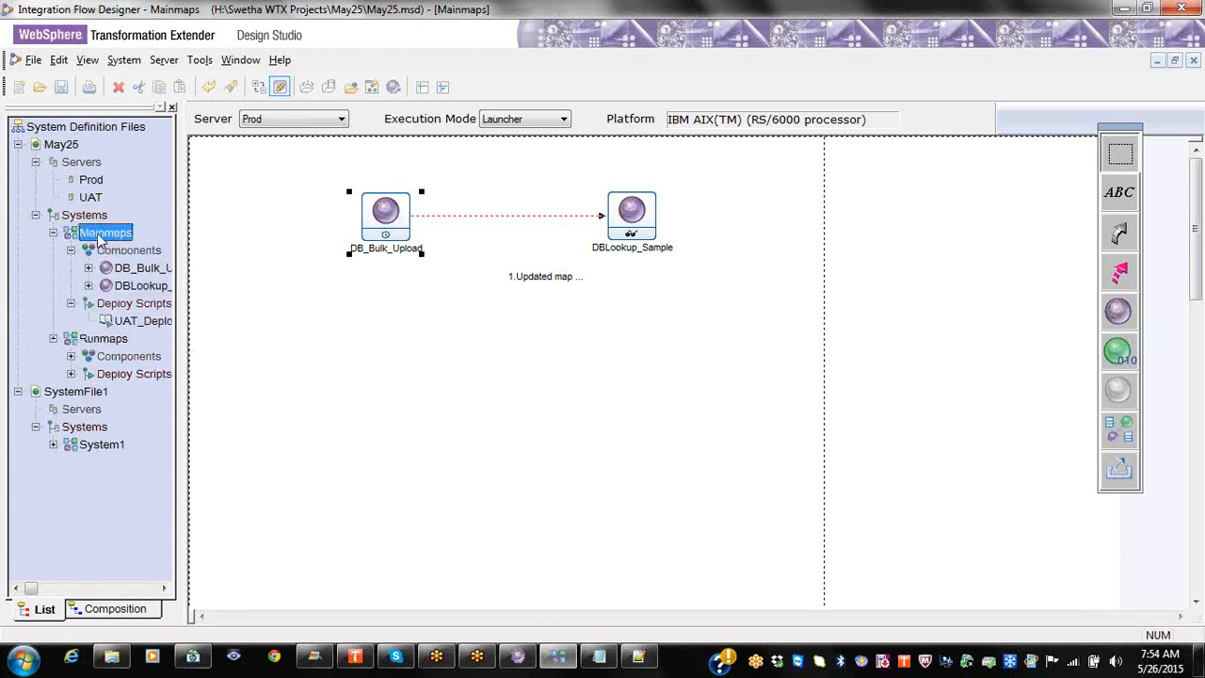
left_click(158, 364)
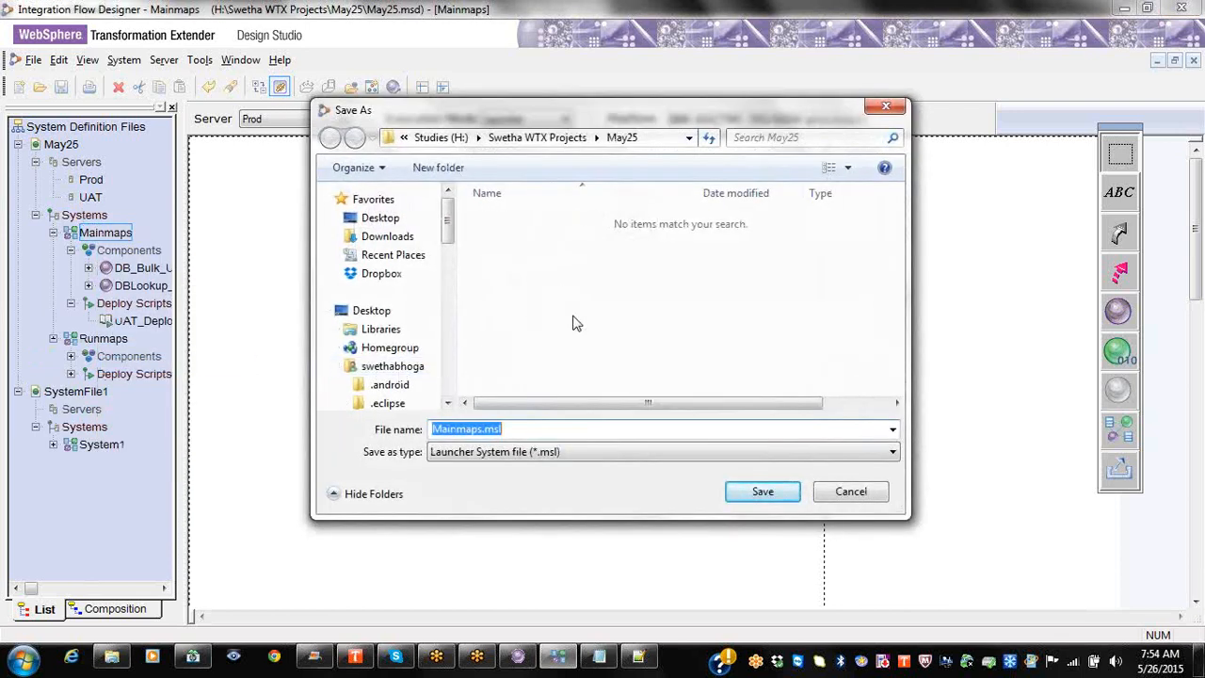
left_click(750, 494)
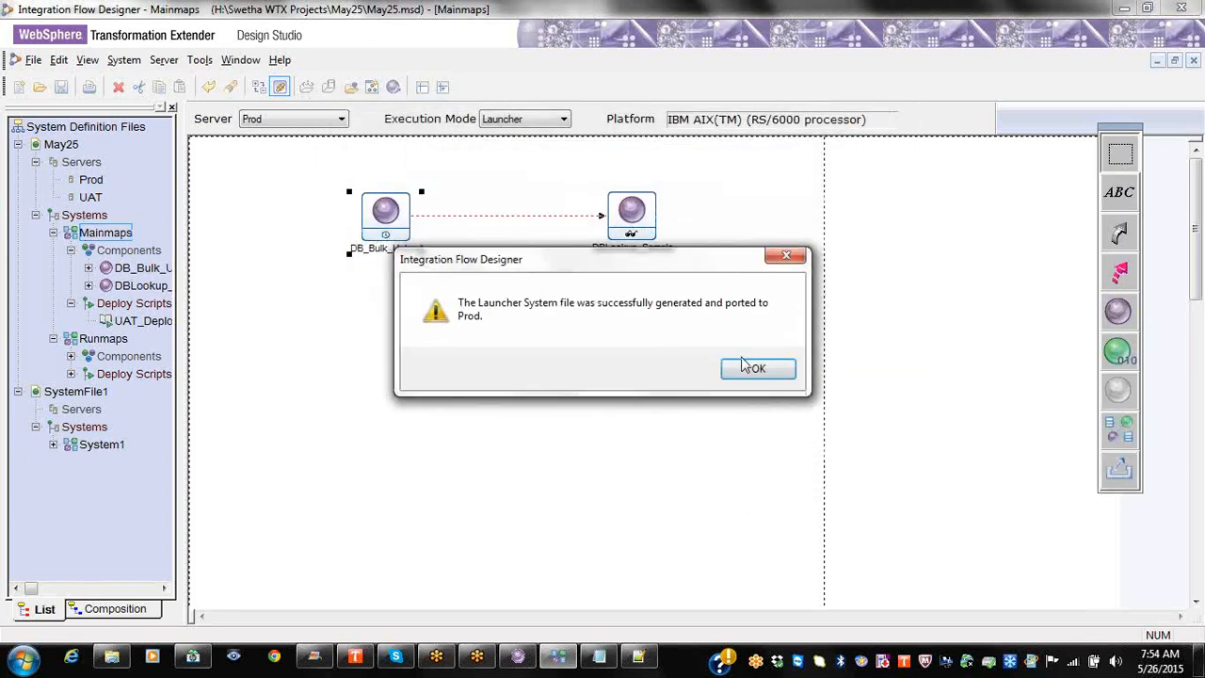
left_click(745, 367)
left_click(111, 656)
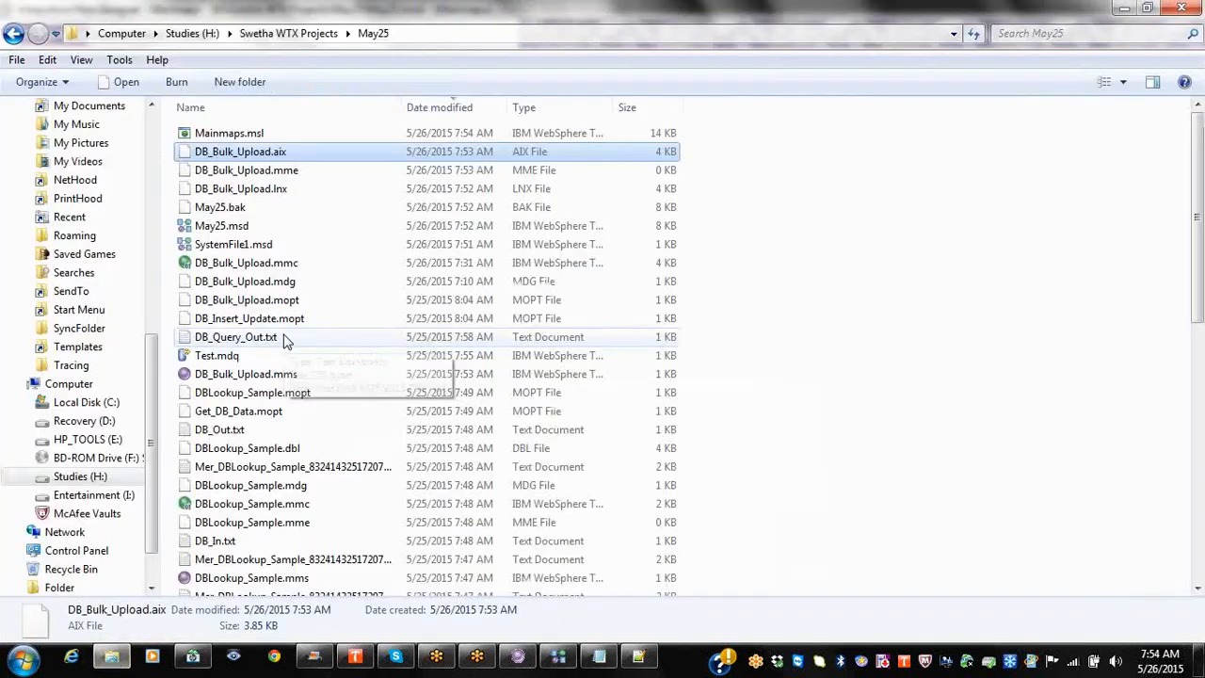
left_click(235, 132)
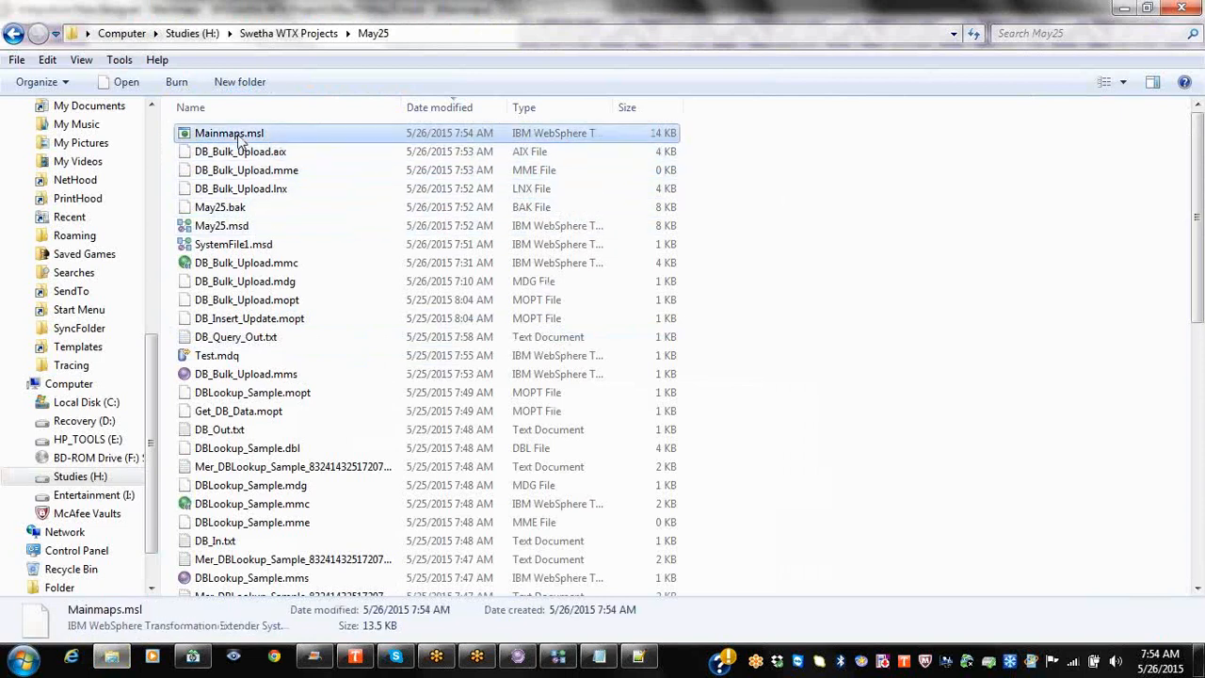
right_click(237, 136)
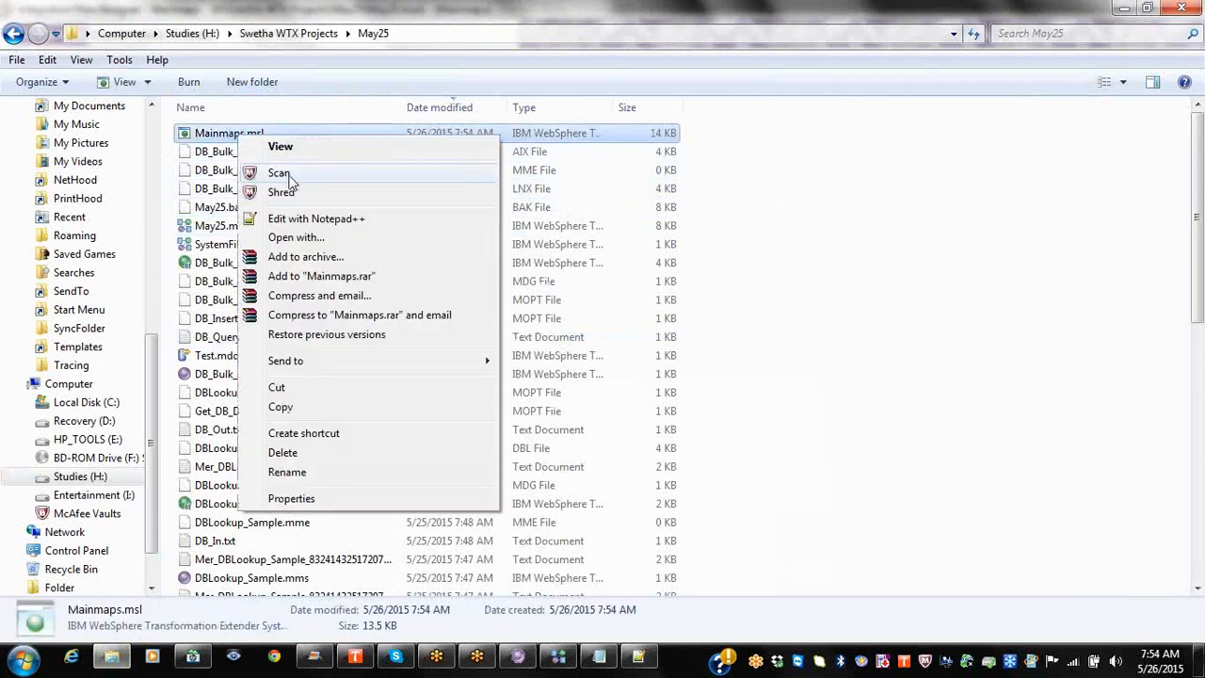
left_click(219, 142)
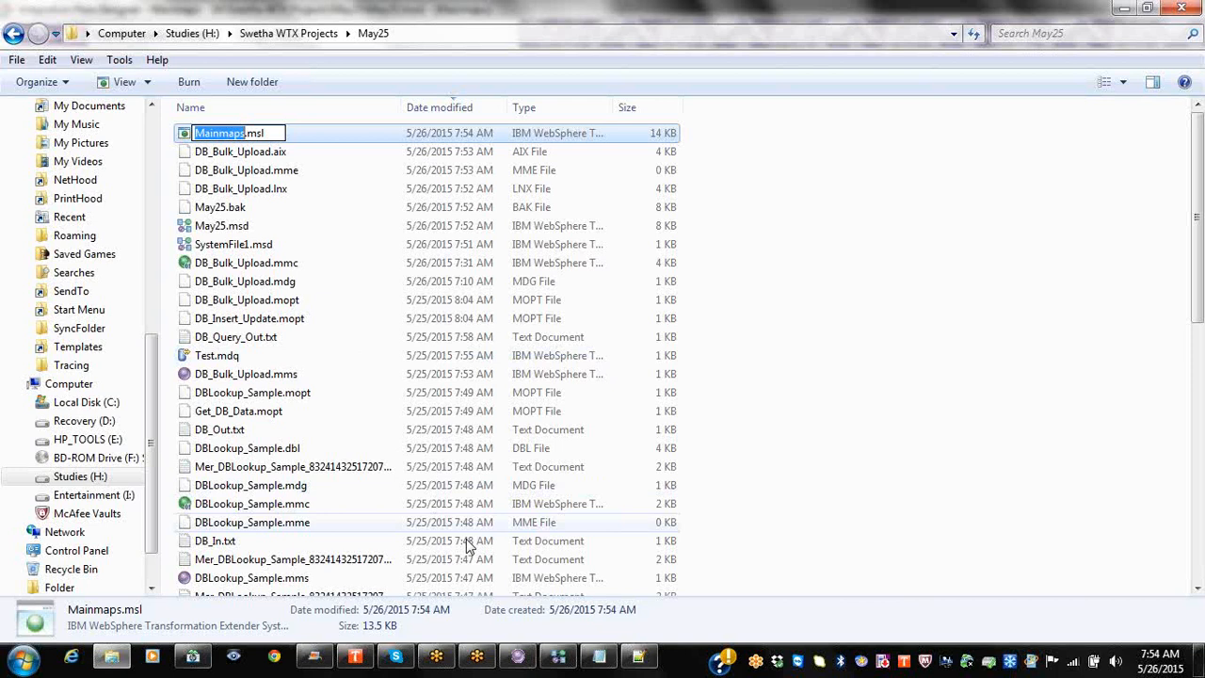
left_click(569, 656)
left_click(106, 233)
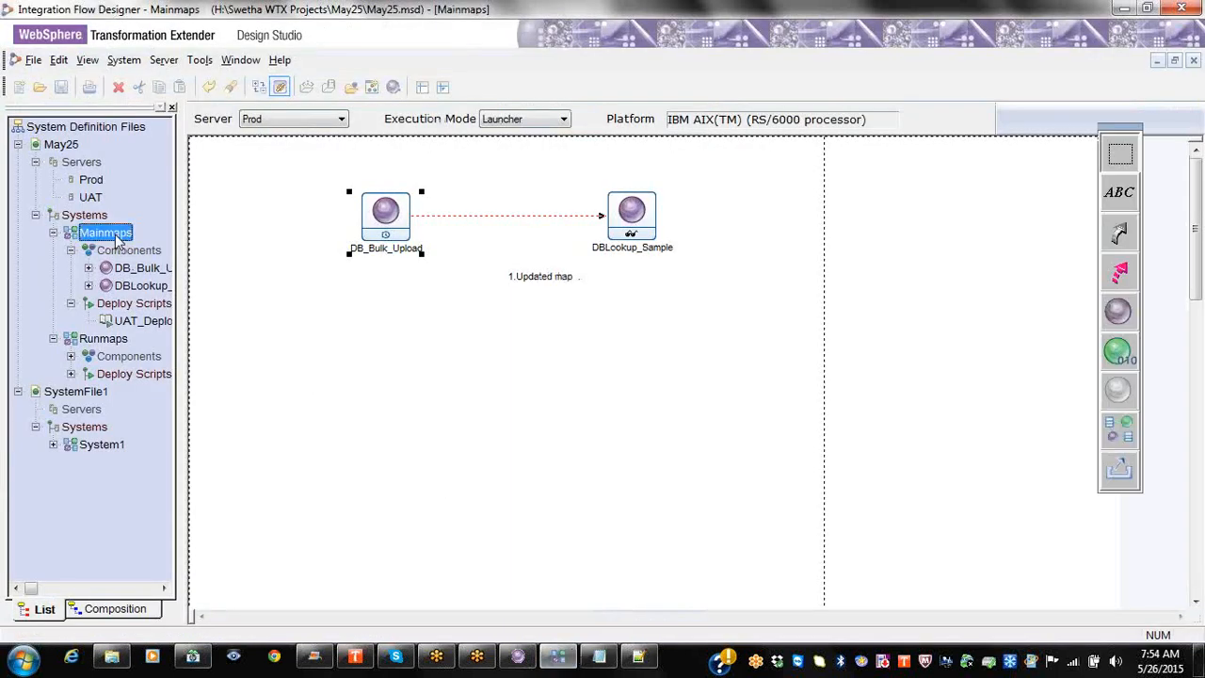
Step: Start regenerating the Mainmaps launcher but cancel, then review and close the UAT_Deploy script
right_click(114, 235)
left_click(162, 364)
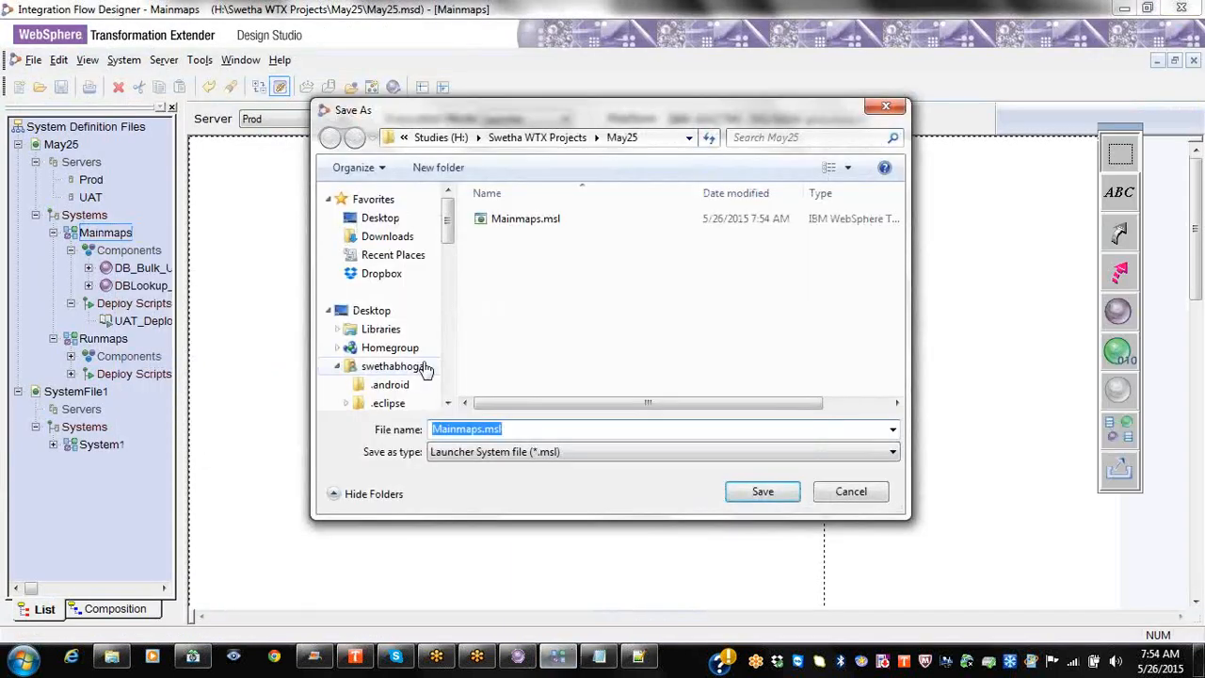
left_click(849, 490)
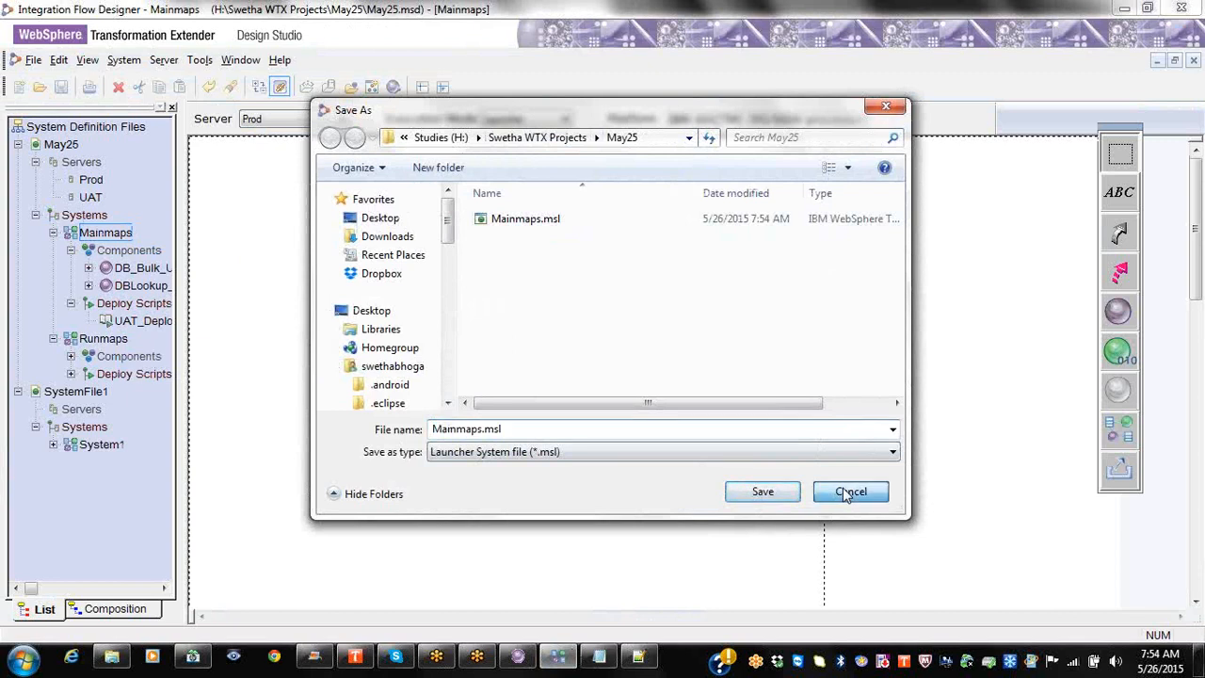
right_click(137, 324)
left_click(207, 337)
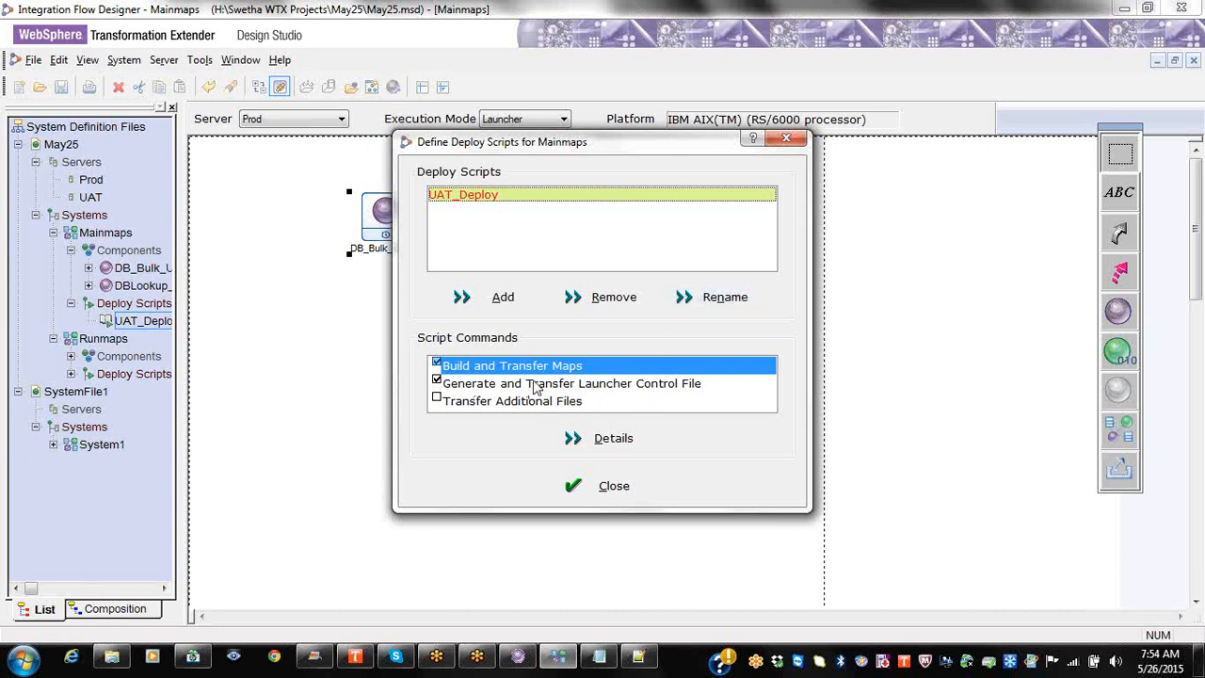
left_click(786, 138)
Step: Open Mainmaps.msl from the May25 folder in Notepad++
right_click(141, 322)
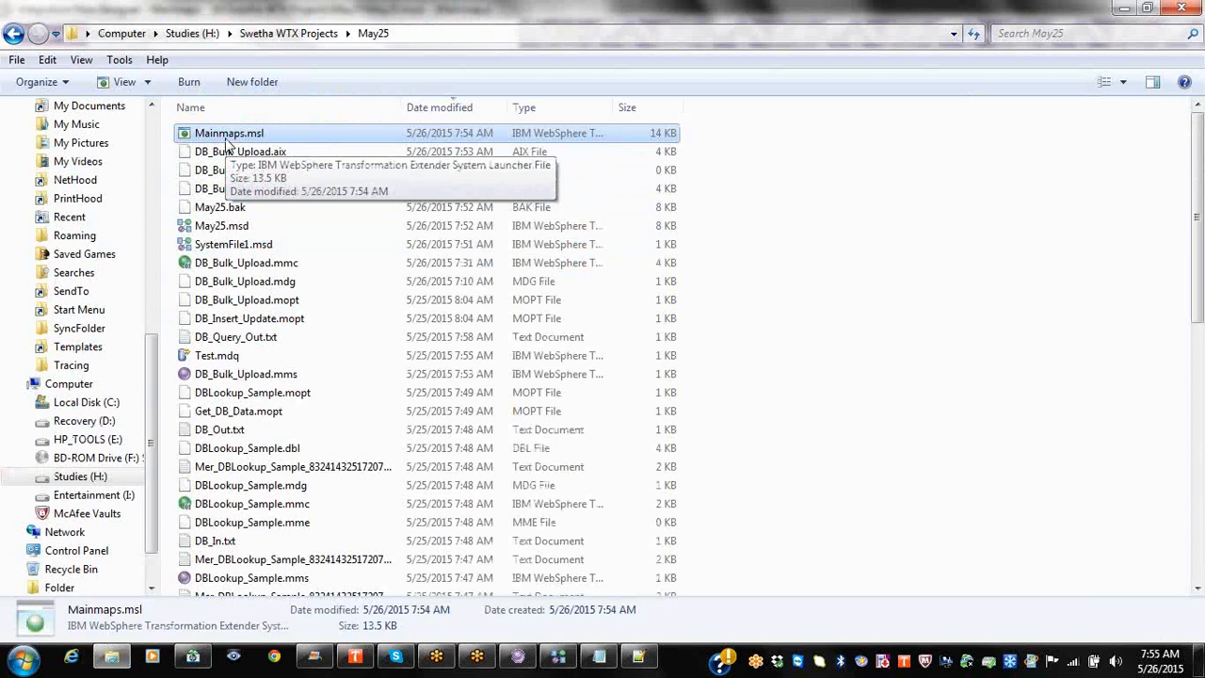
right_click(254, 133)
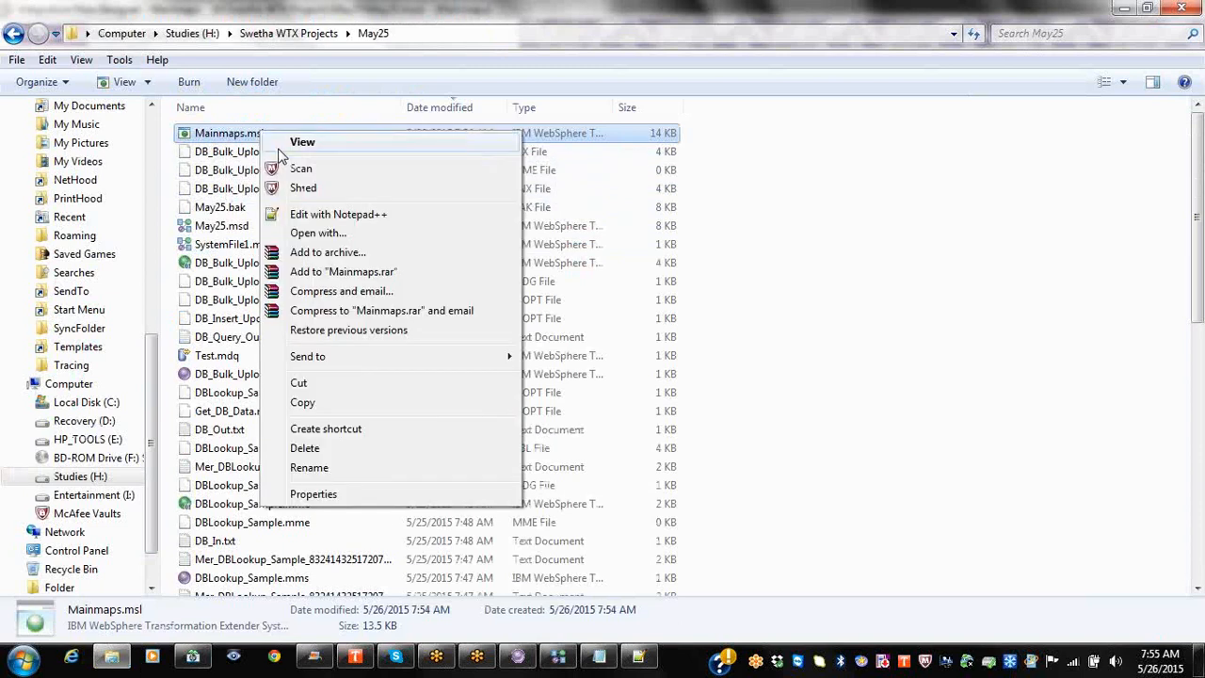
left_click(332, 211)
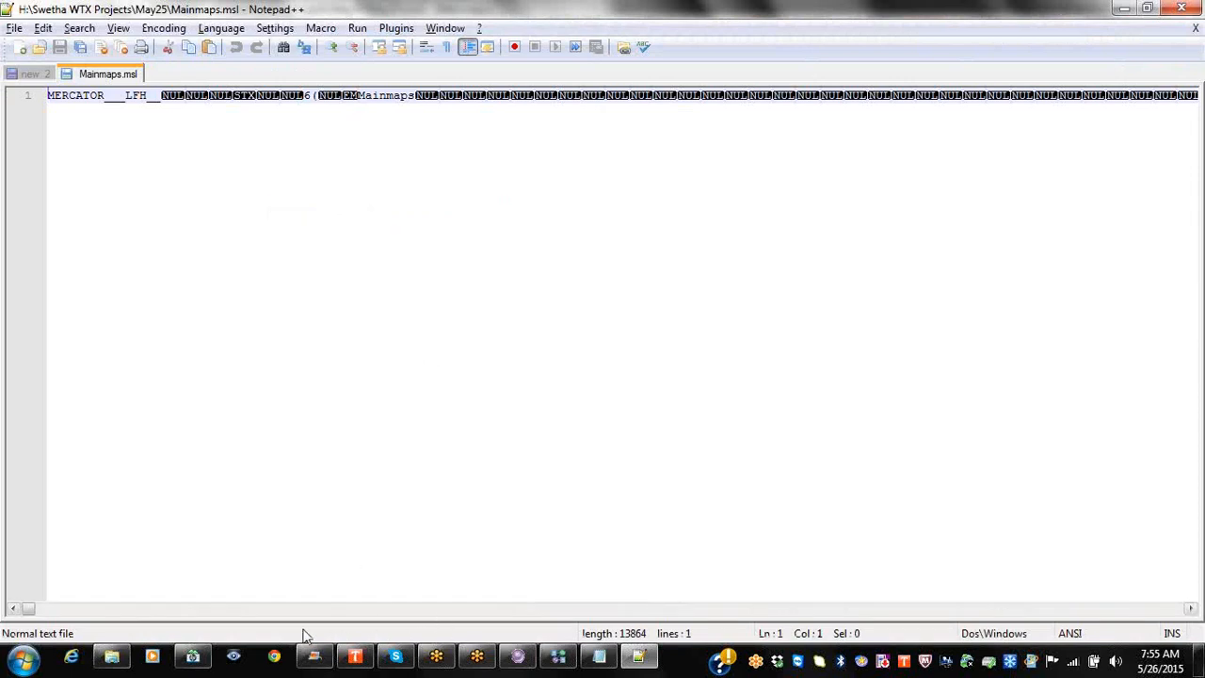
Step: Scroll across Mainmaps.msl's single 13864-character line, then return to Design Studio
mouse_move(31, 613)
left_mouse_down()
mouse_move(436, 616)
mouse_move(893, 559)
mouse_move(1192, 501)
mouse_move(502, 485)
mouse_move(866, 501)
left_mouse_up()
left_click(517, 656)
Step: Copy the DB_Bulk_Upload map name from its Rename field, leaving the name unchanged
right_click(137, 369)
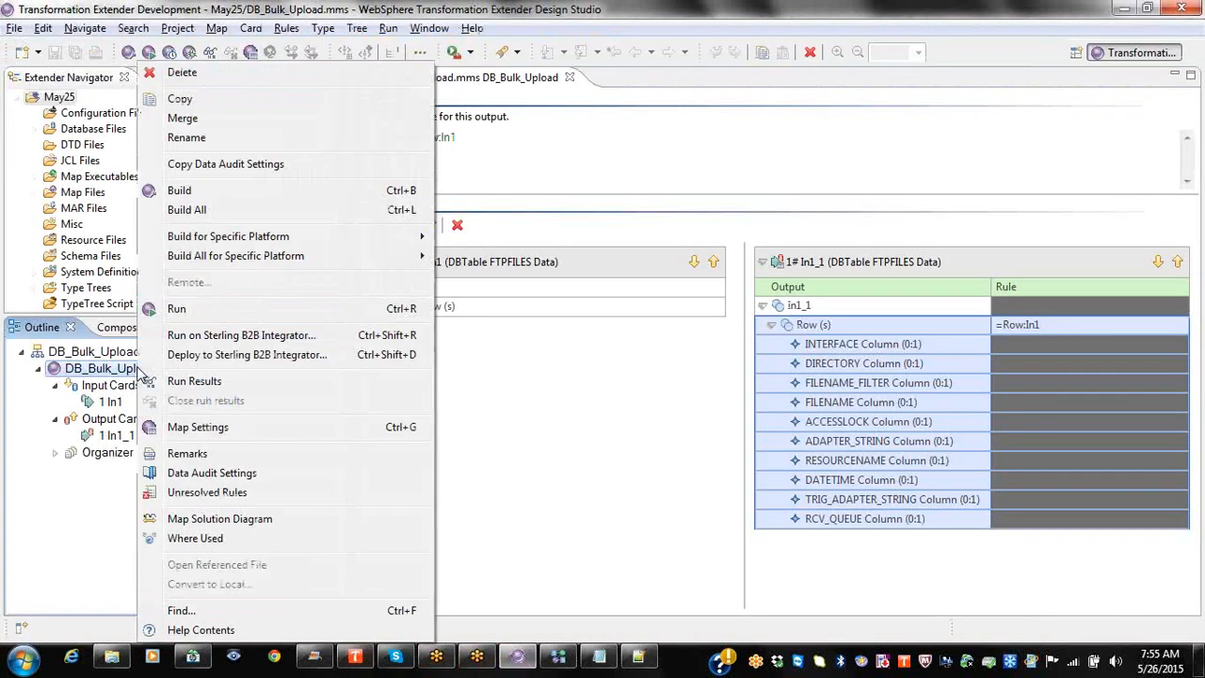
left_click(193, 140)
key("ctrl+c")
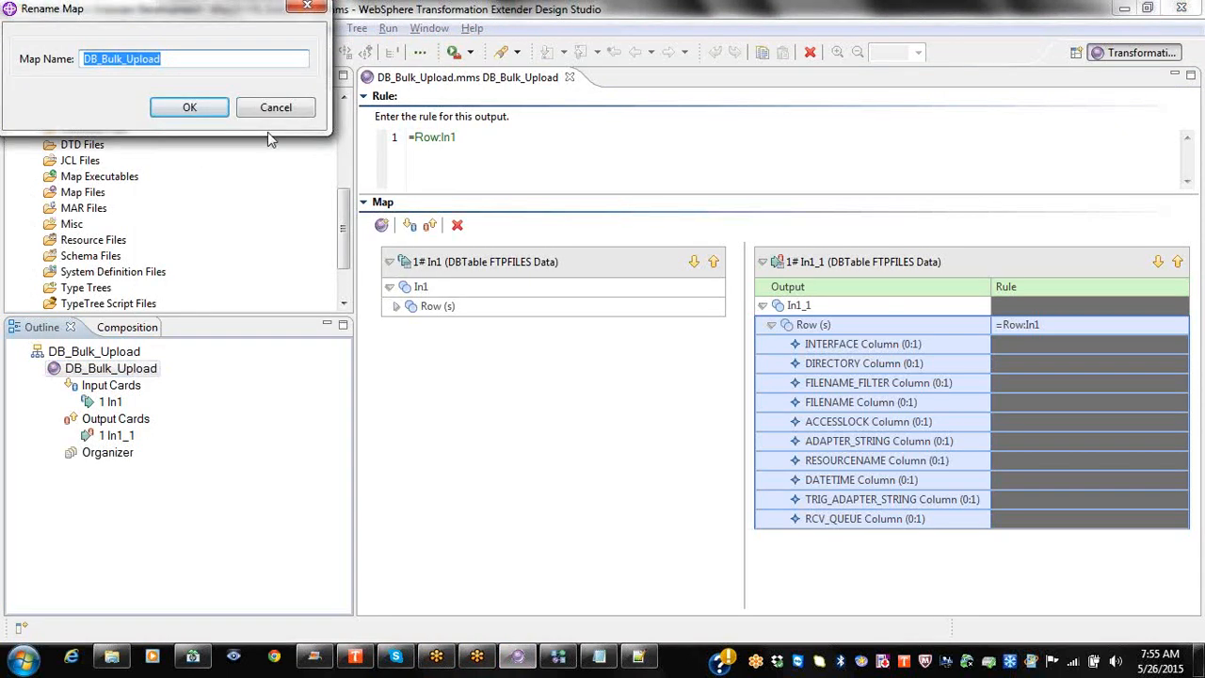
left_click(272, 107)
Step: Search Mainmaps.msl in Notepad++ for DB_Bulk_Upload, locating DB_Bulk_Upload.mmc, then return to the designer
key("alt+Tab")
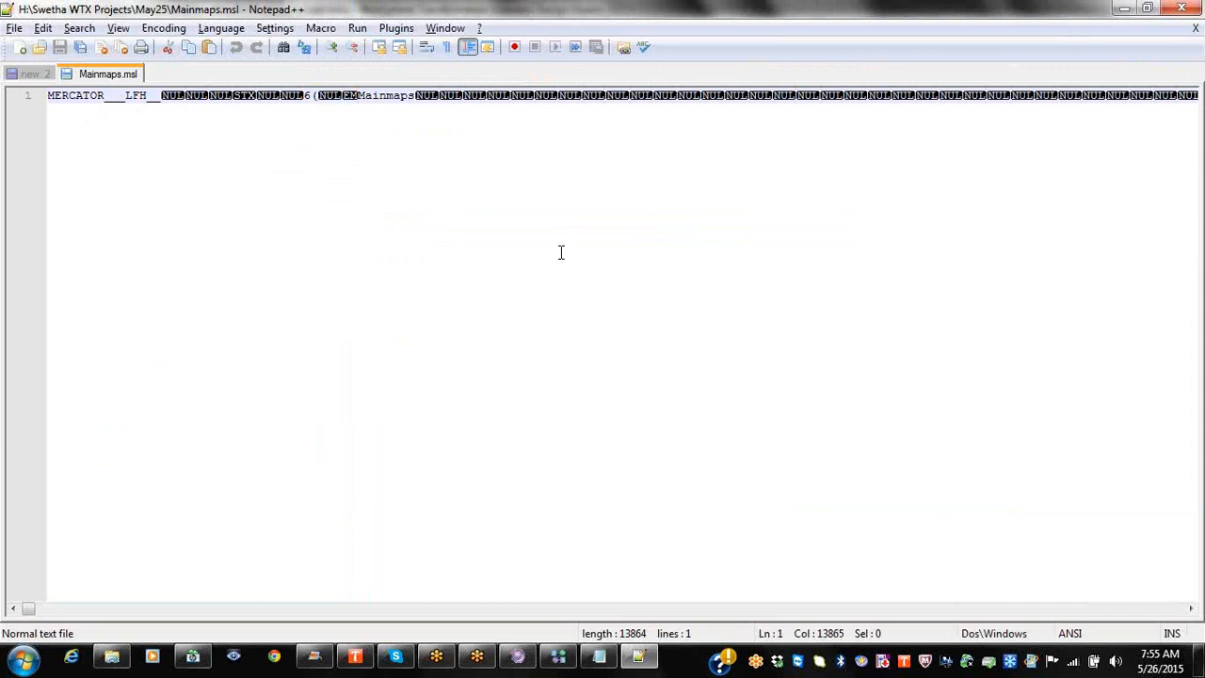
key("ctrl+f")
key("ctrl+v")
left_click(789, 260)
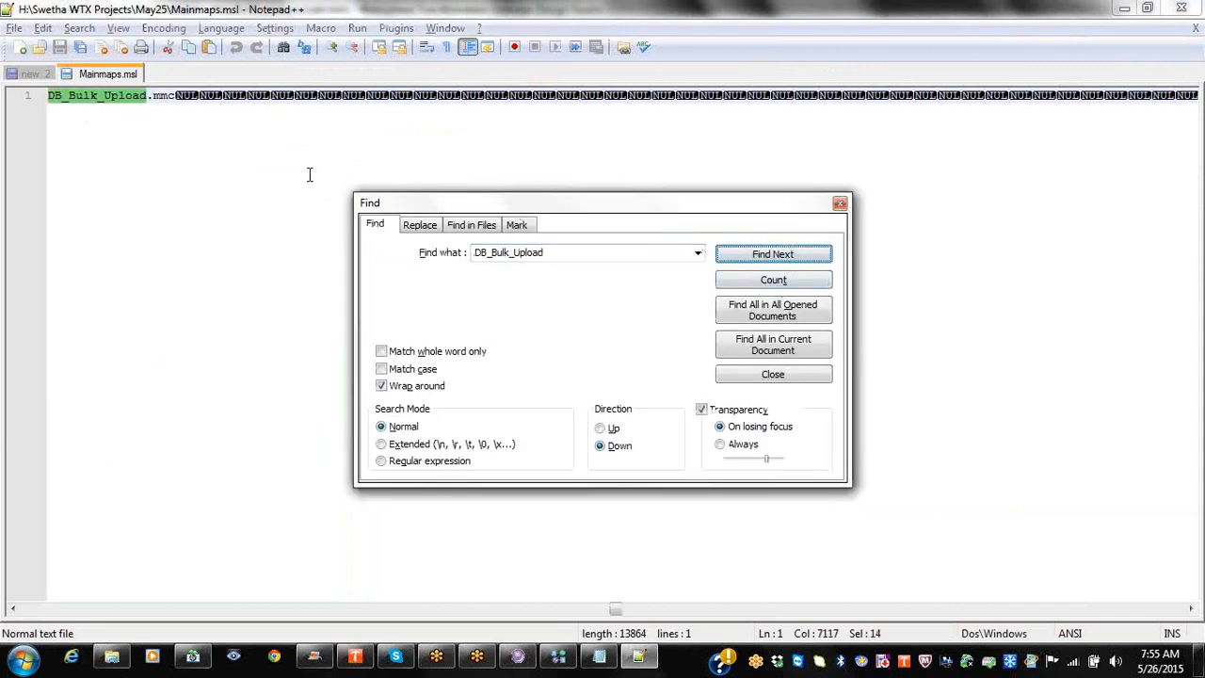
left_click(839, 205)
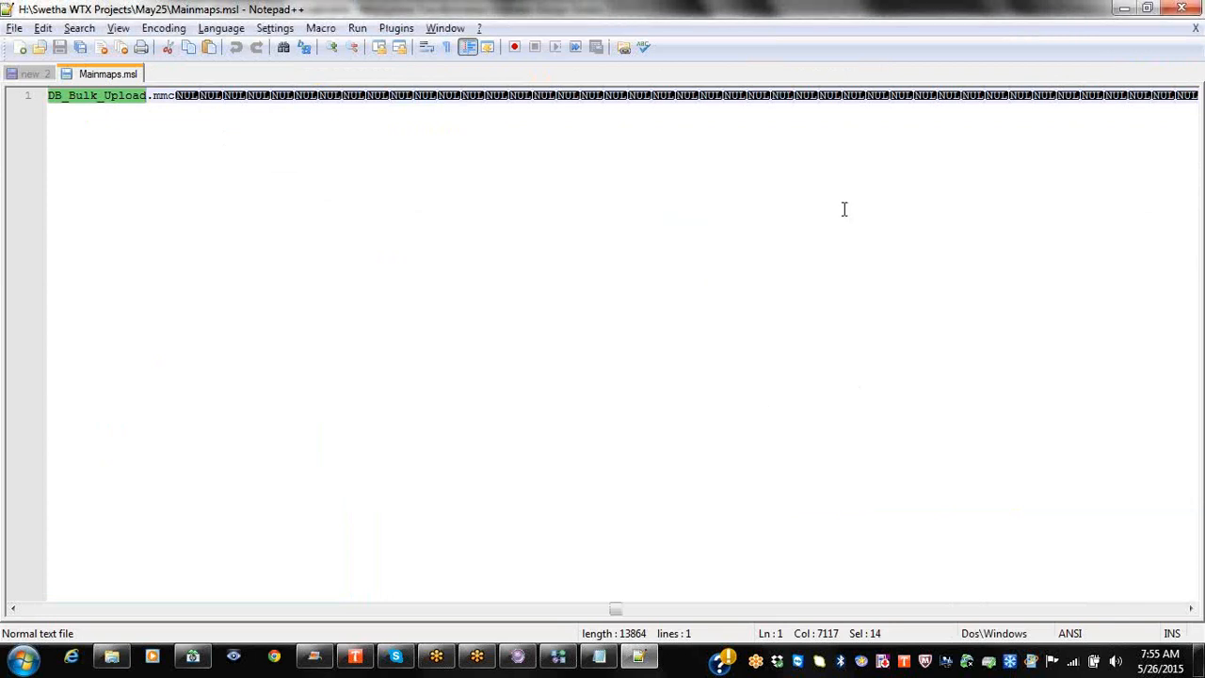
key("alt+Tab")
key("alt+Tab")
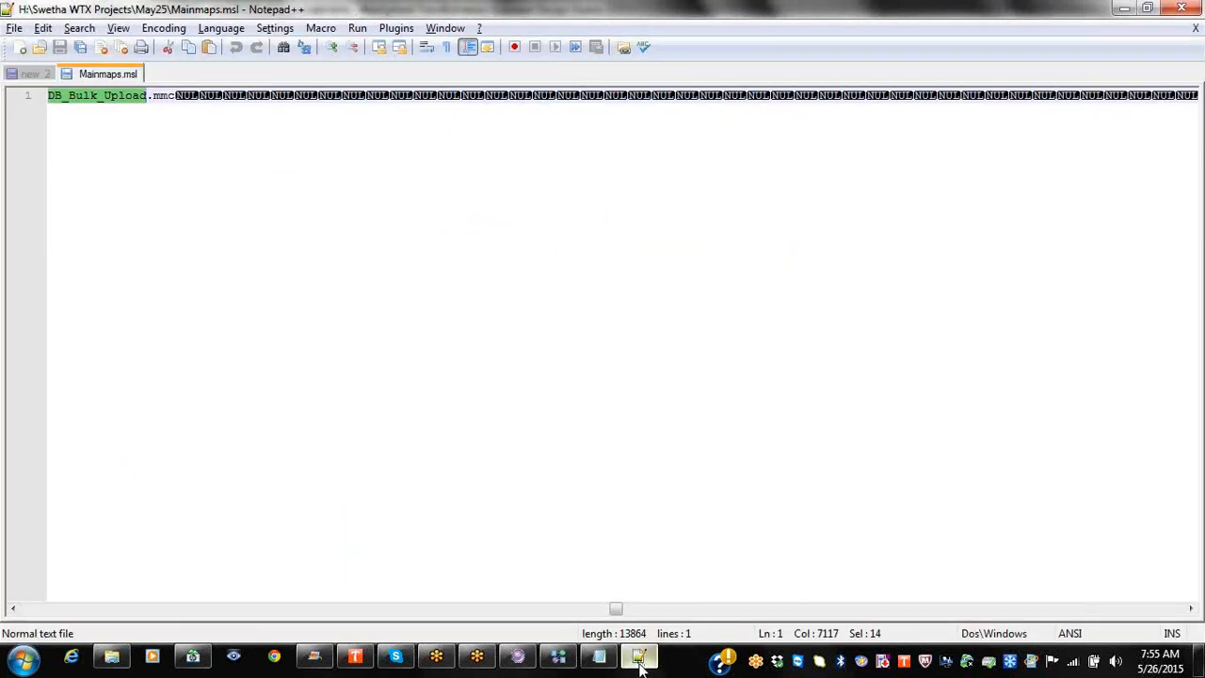
left_click(557, 658)
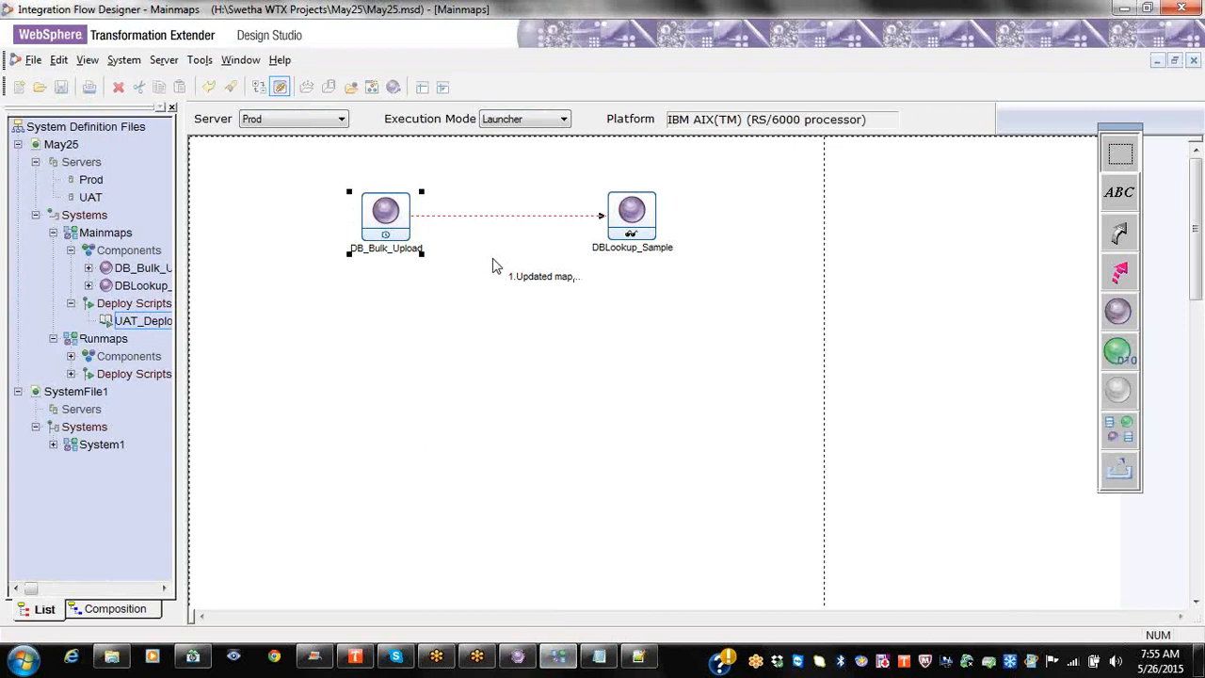
Step: Open the DBLookup_Sample launcher settings, expand all inputs, and copy the /opt/wtx83/data/ folder path
right_click(635, 252)
left_click(680, 266)
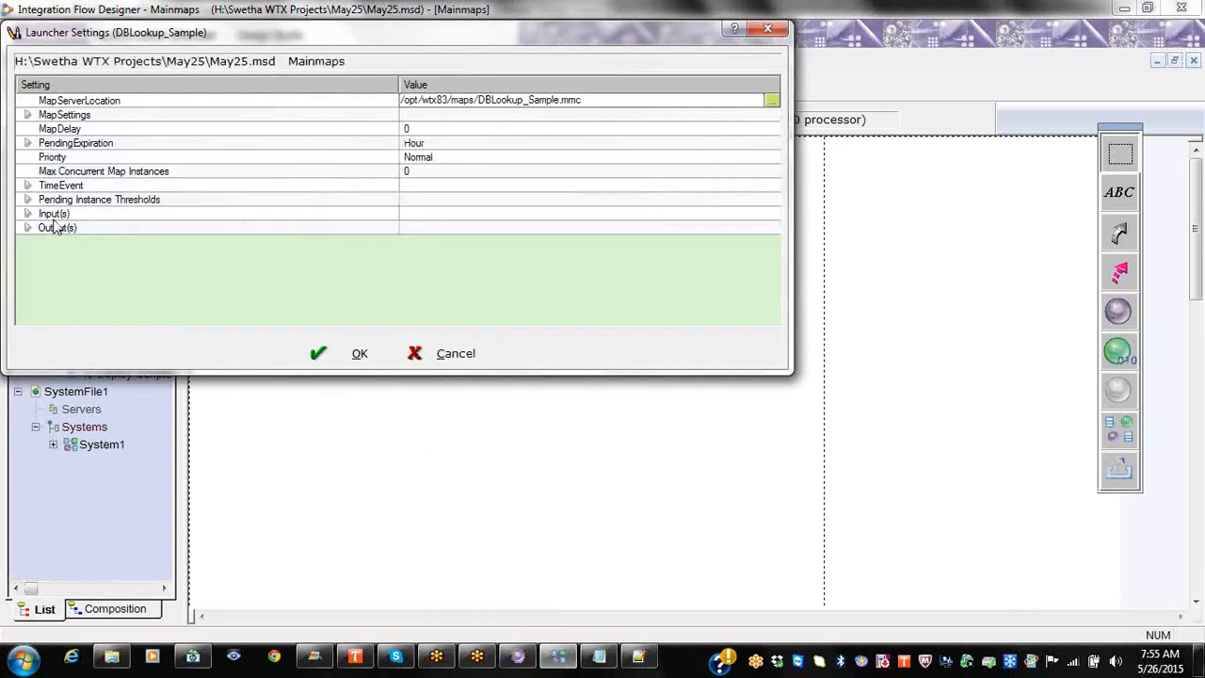
left_click(53, 215)
right_click(57, 215)
left_click(94, 224)
left_click(490, 313)
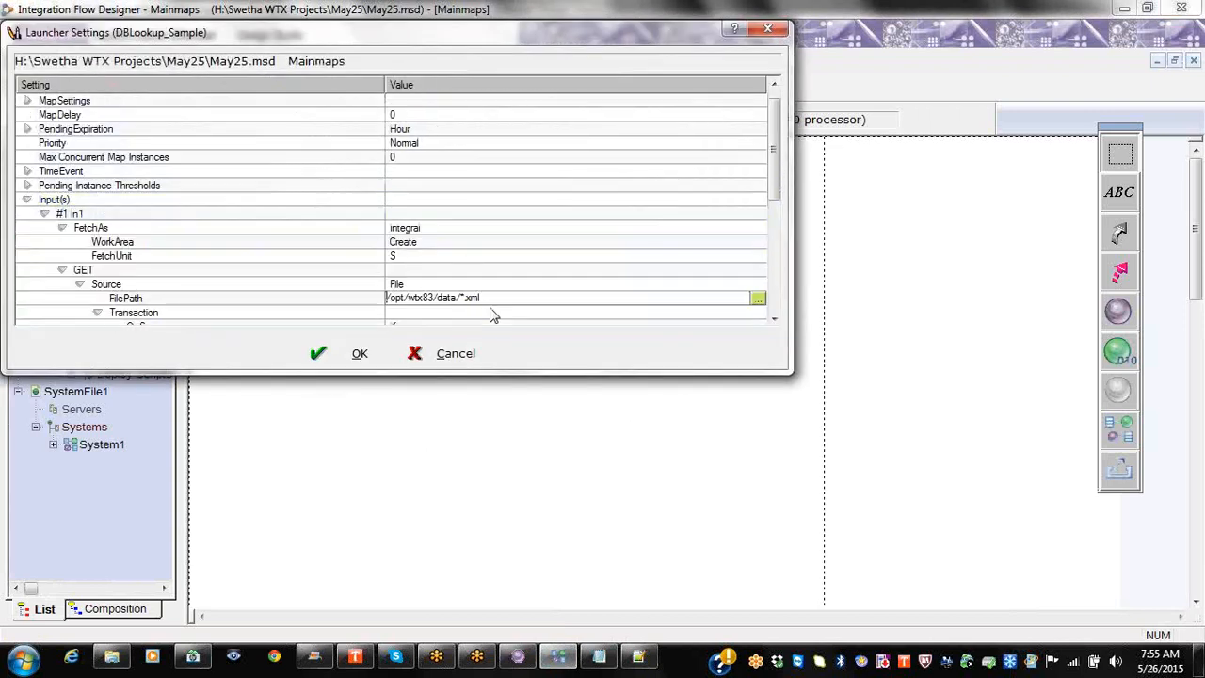
left_click(467, 285)
left_click_drag(459, 282, 363, 285)
key("ctrl+c")
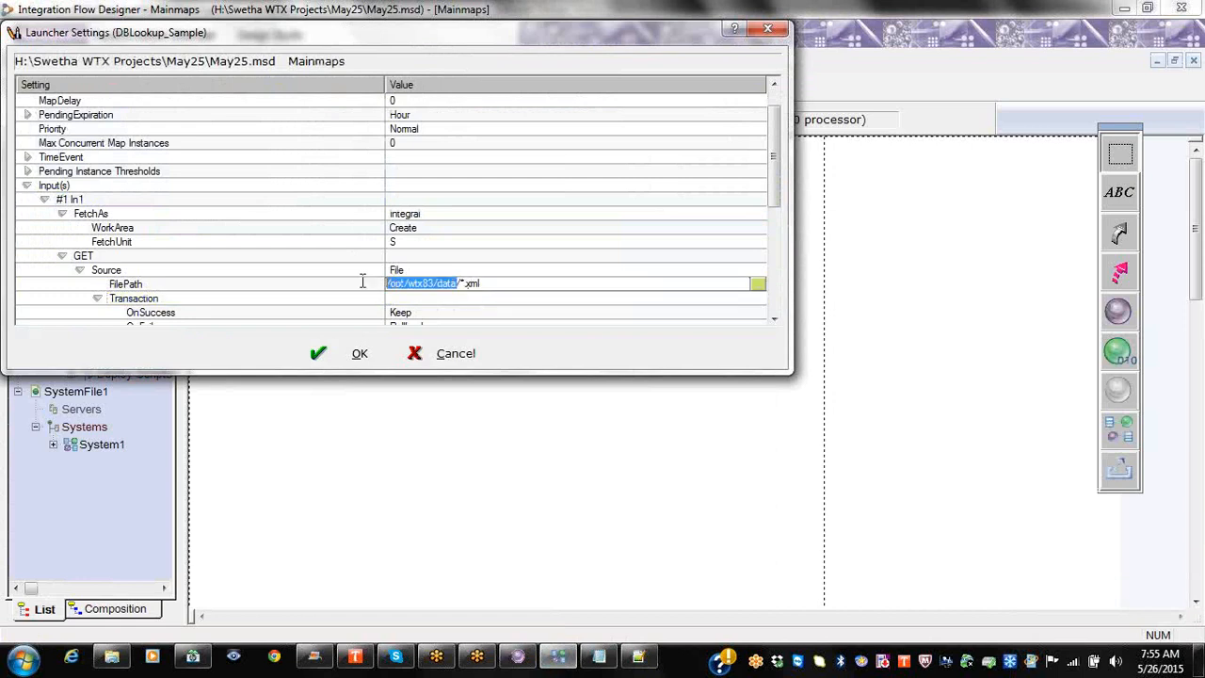
Step: Find the /opt/wtx83/data path in Mainmaps.msl in Notepad++
left_click(638, 656)
key("ctrl+f")
key("ctrl+v")
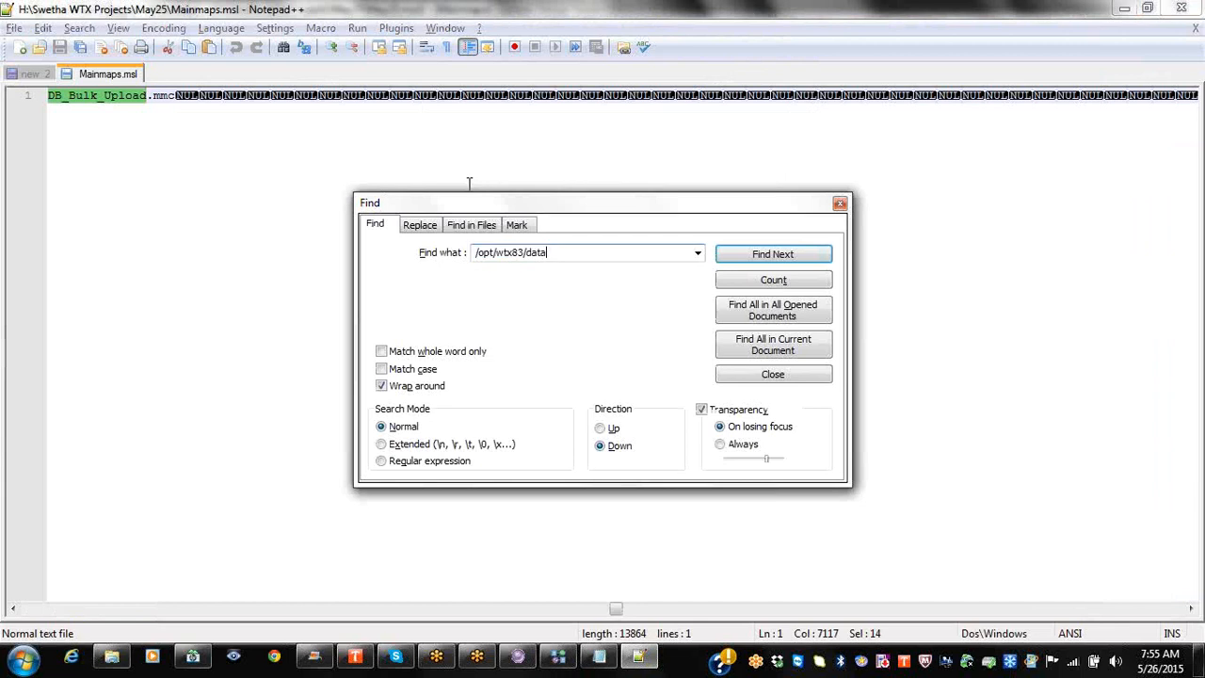
left_click(761, 256)
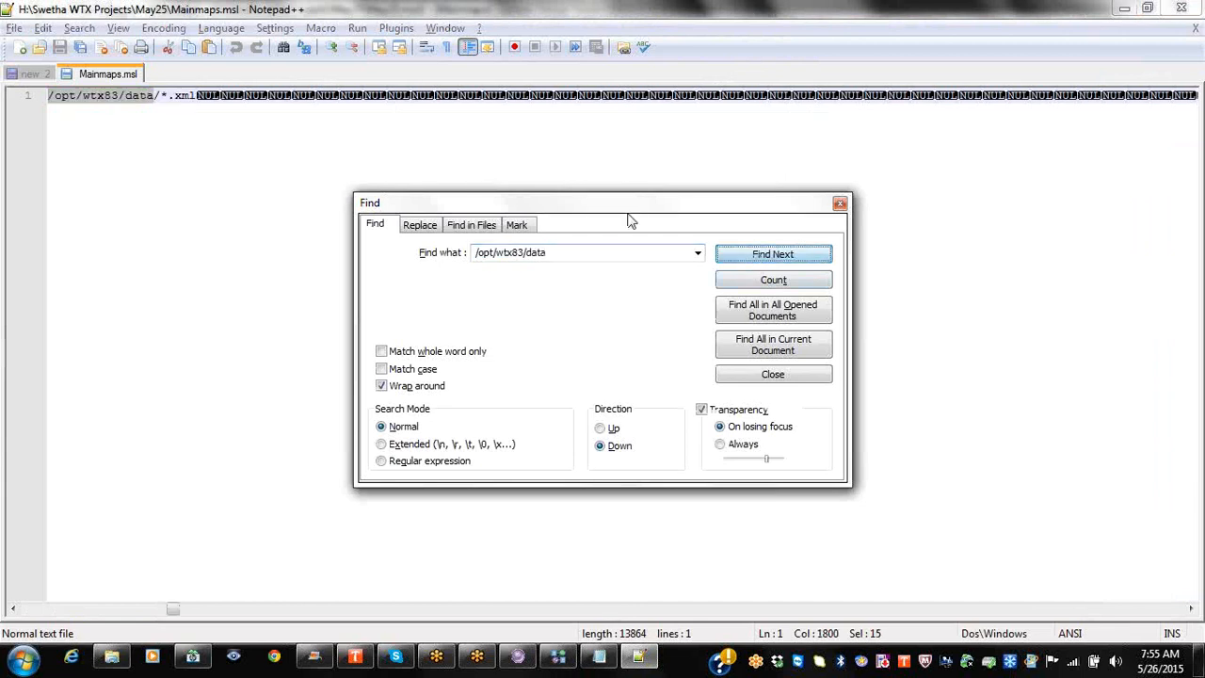
left_click(840, 203)
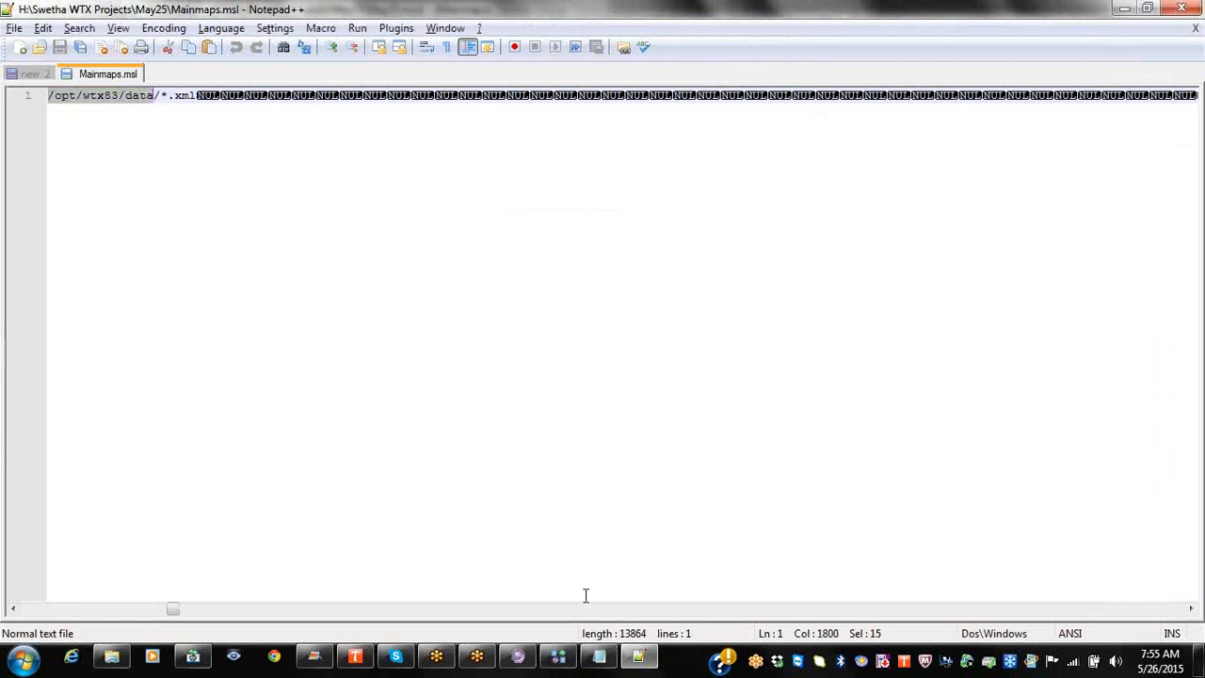
Step: Search Mainmaps.msl for 'day', which is not found, then return to the launcher settings
key("ctrl+f")
type("day")
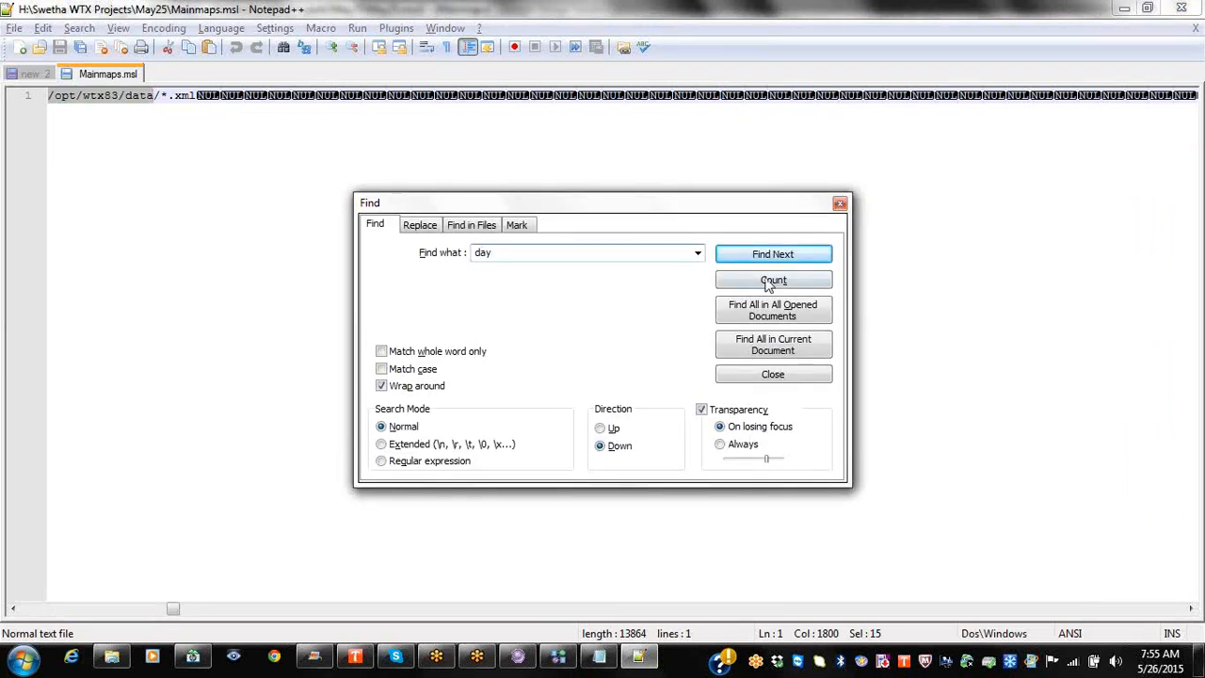
left_click(772, 256)
left_click(644, 389)
left_click(800, 255)
left_click(838, 204)
key("Return")
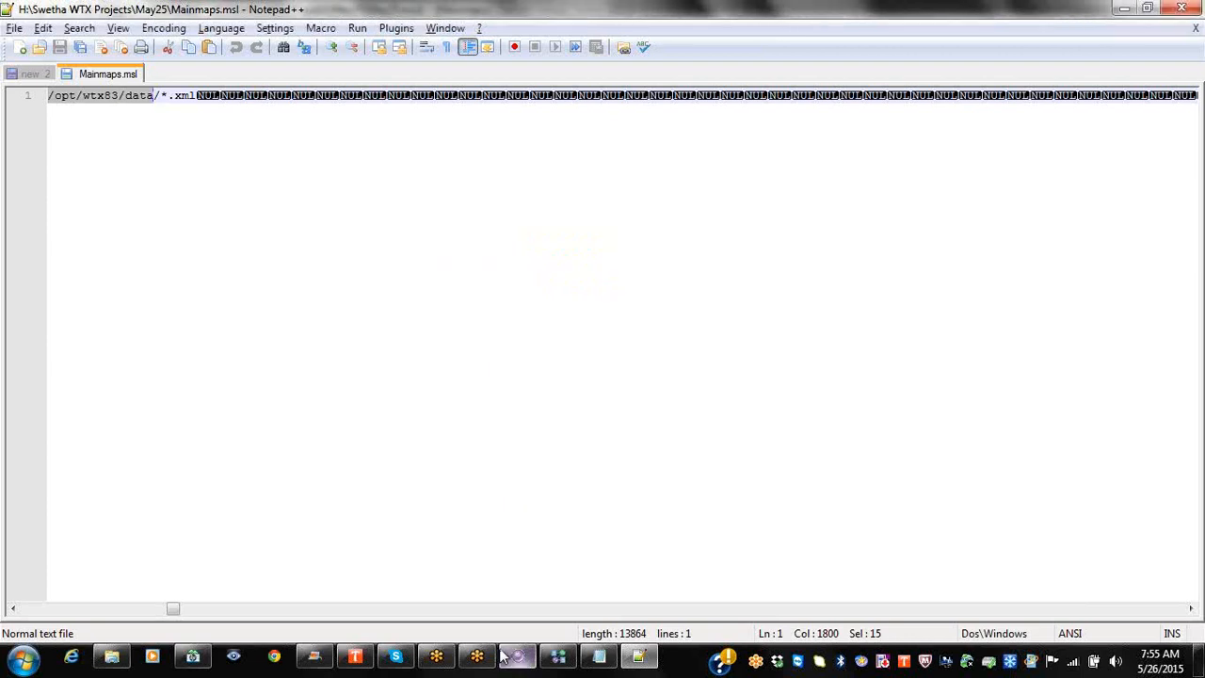
left_click(559, 656)
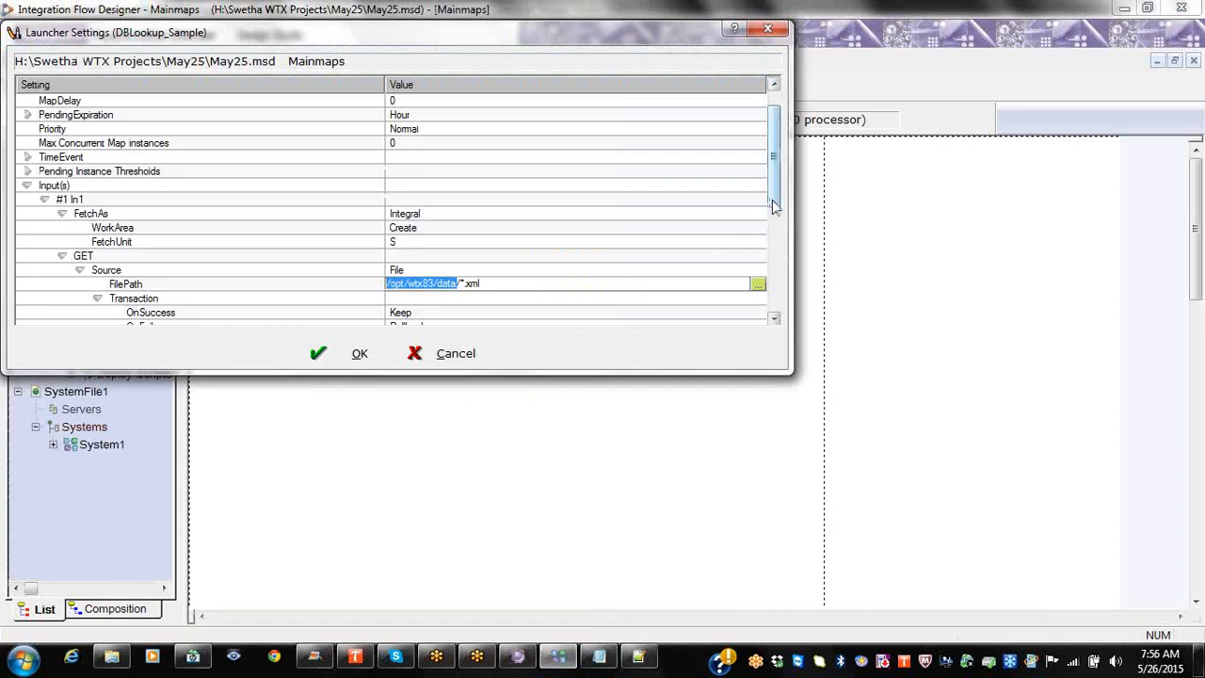
Step: Expand all output settings in the DBLookup_Sample launcher settings
left_click_drag(770, 200, 774, 320)
right_click(52, 312)
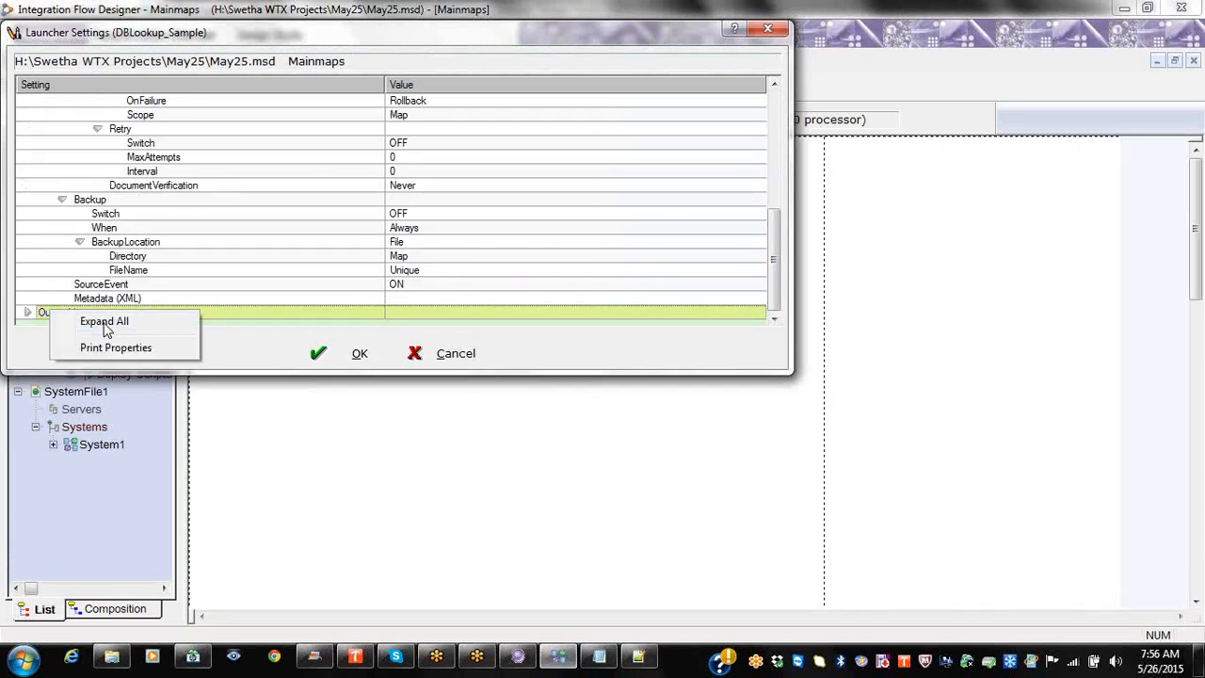
left_click(94, 321)
scroll(565, 350, "down", 2)
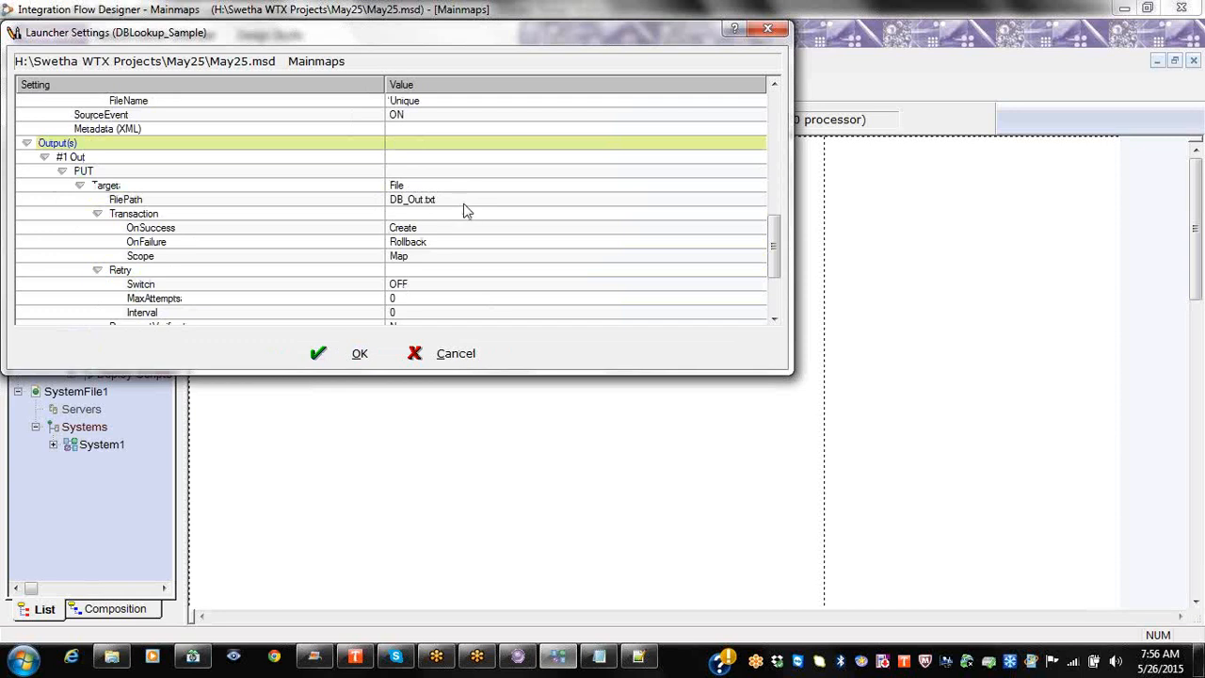
Step: Search Mainmaps.msl for '.DB' to locate the DB_Out reference
left_click(638, 656)
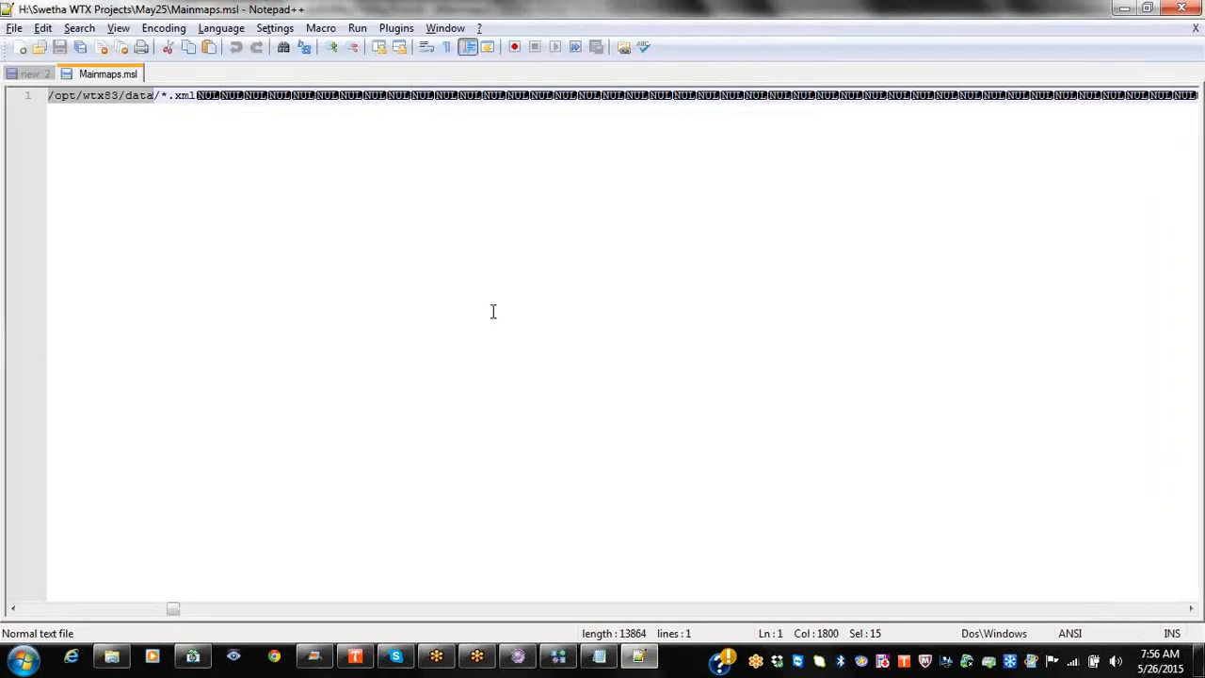
key("ctrl+f")
type(".DB")
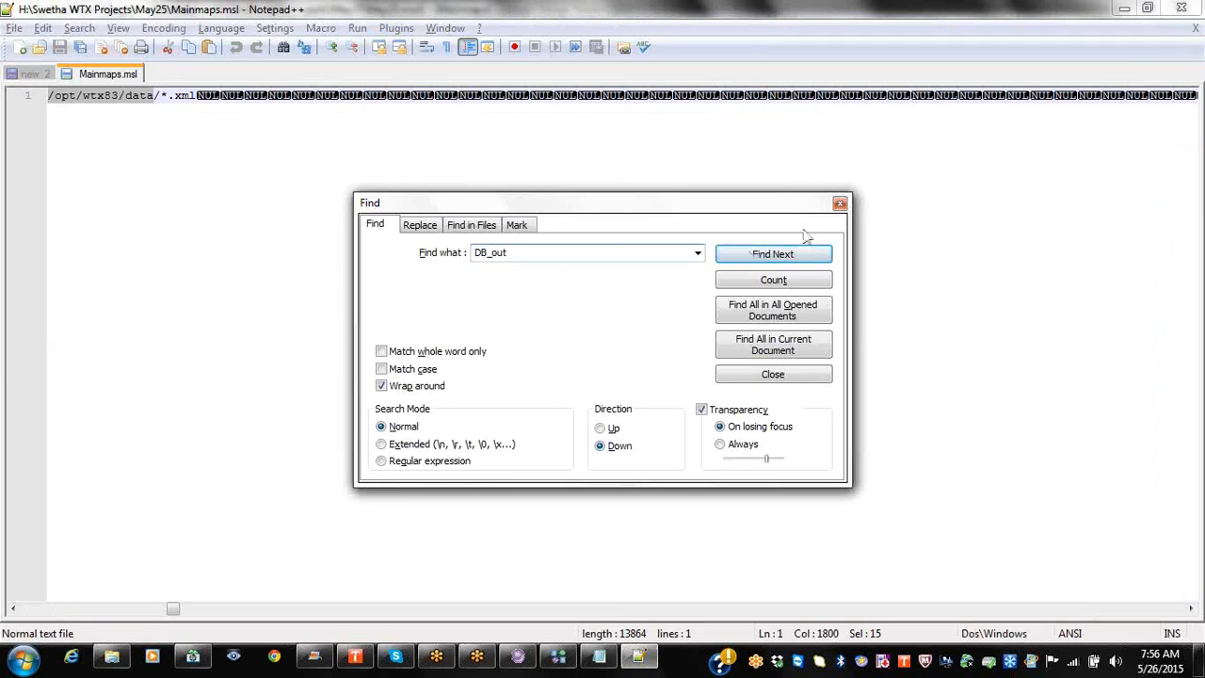
left_click(822, 251)
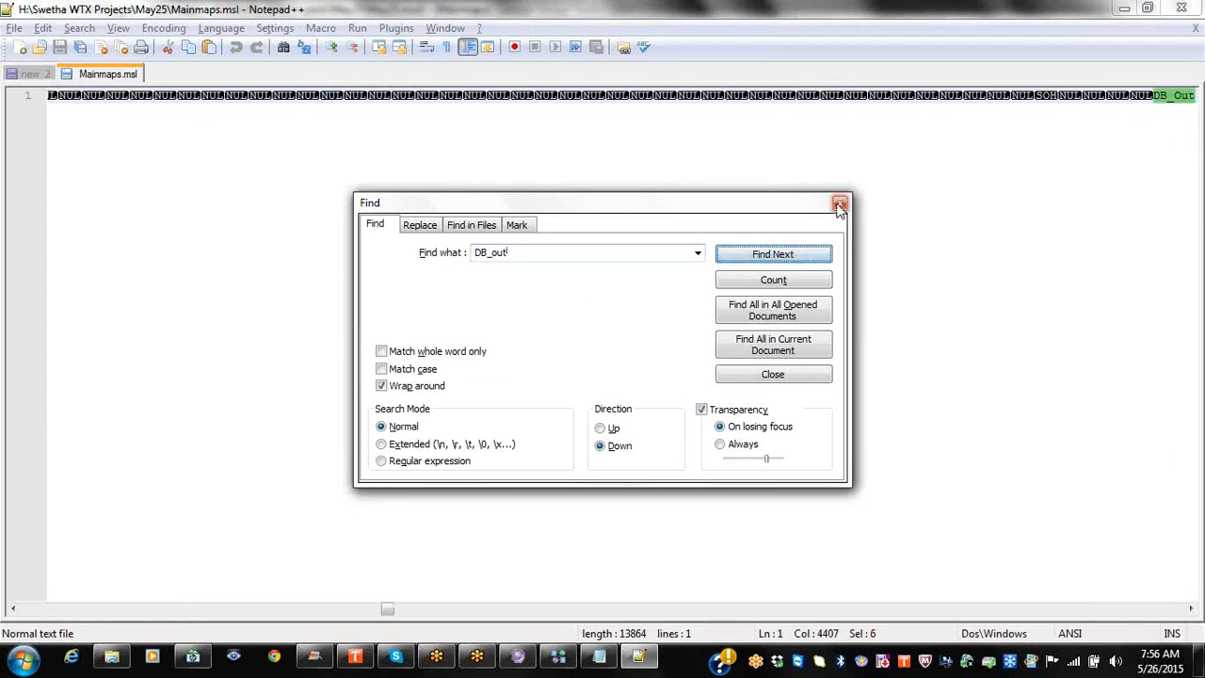
left_click(839, 204)
left_click(1190, 609)
left_click(1191, 609)
left_click(1191, 609)
left_click(1190, 609)
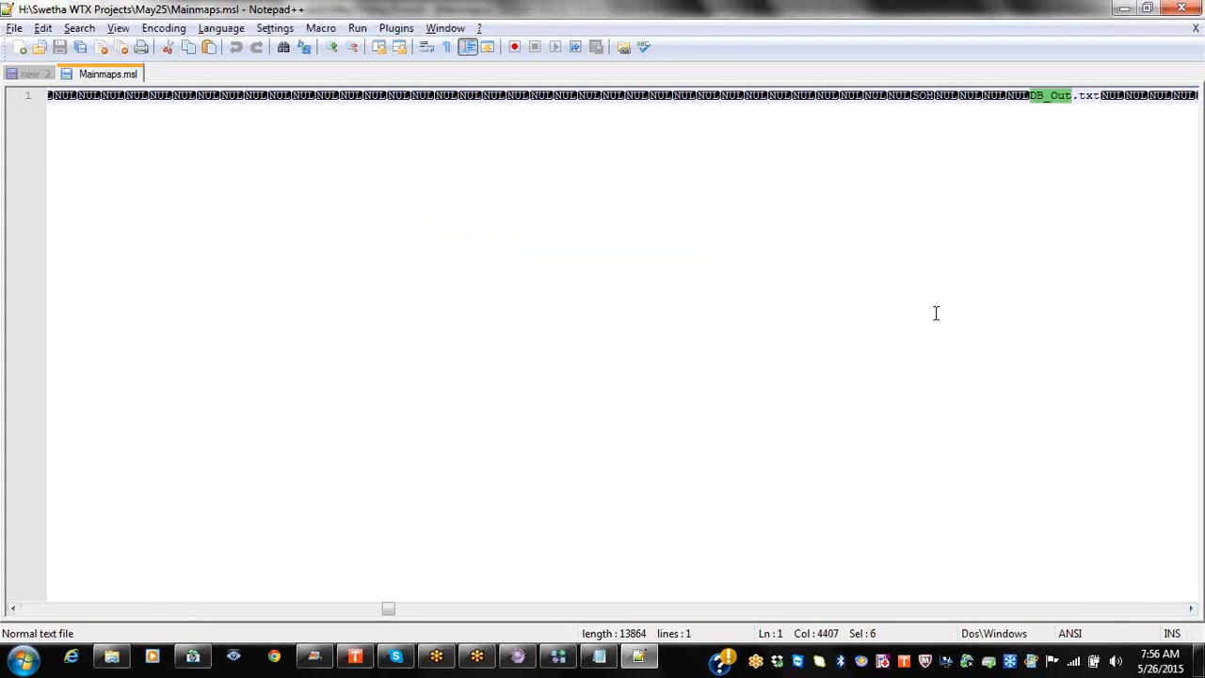
Step: Close Mainmaps.msl, minimize Notepad++, and close the DBLookup_Sample launcher settings
right_click(118, 81)
left_click(128, 85)
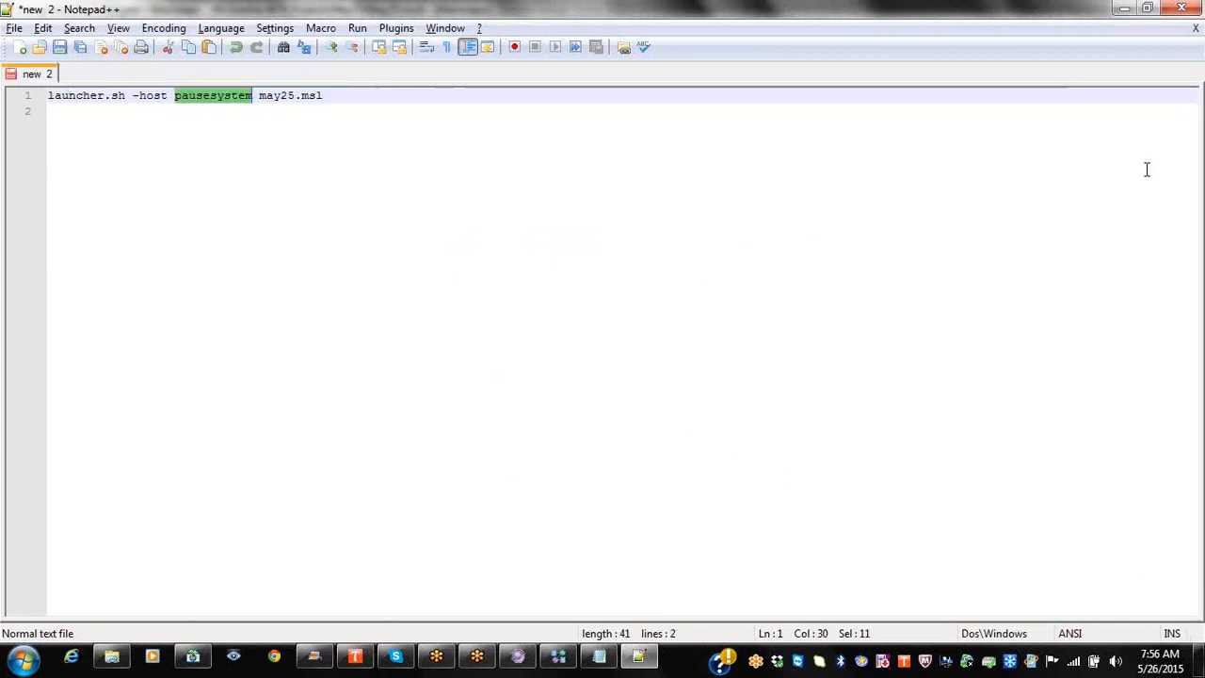
left_click(1122, 9)
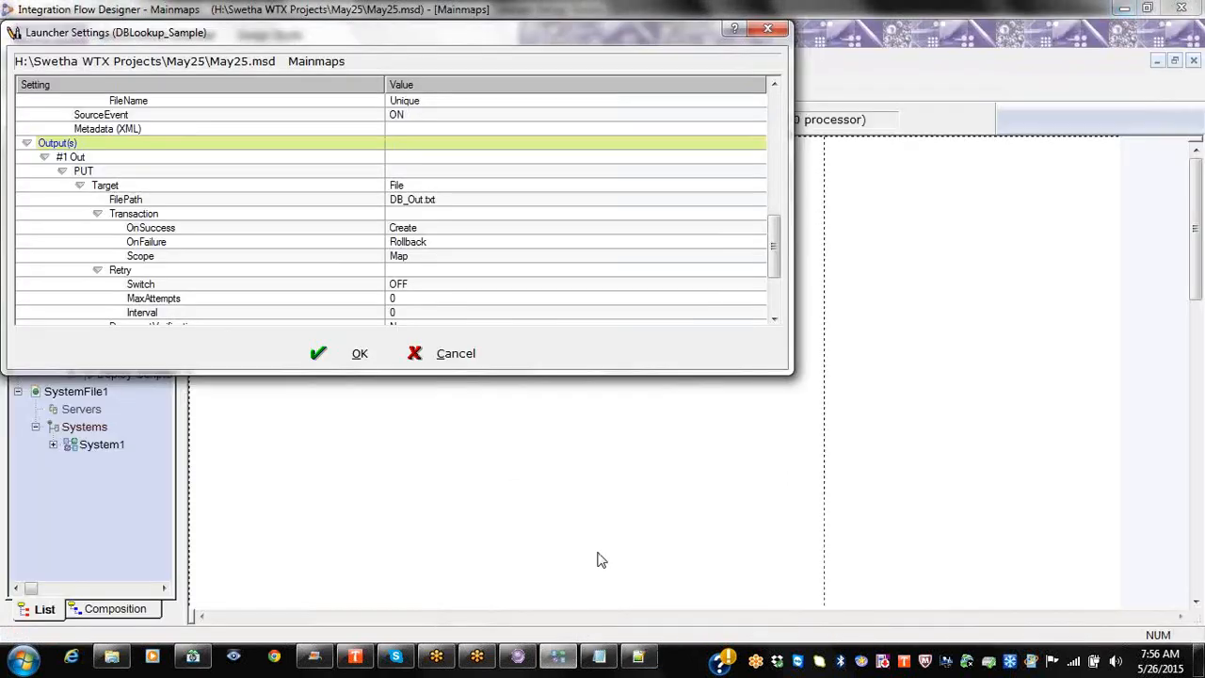
left_click(767, 28)
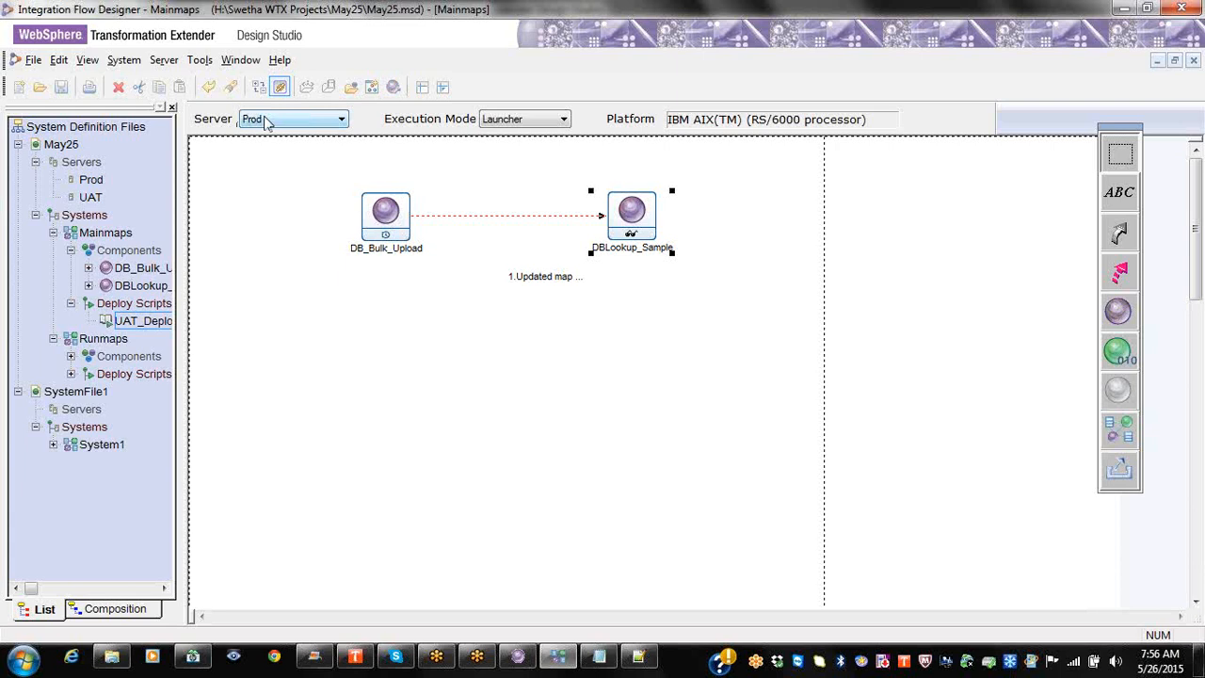
Step: Switch the Mainmaps system's server from Prod to Local Server, making the platform Microsoft Windows
left_click(141, 321)
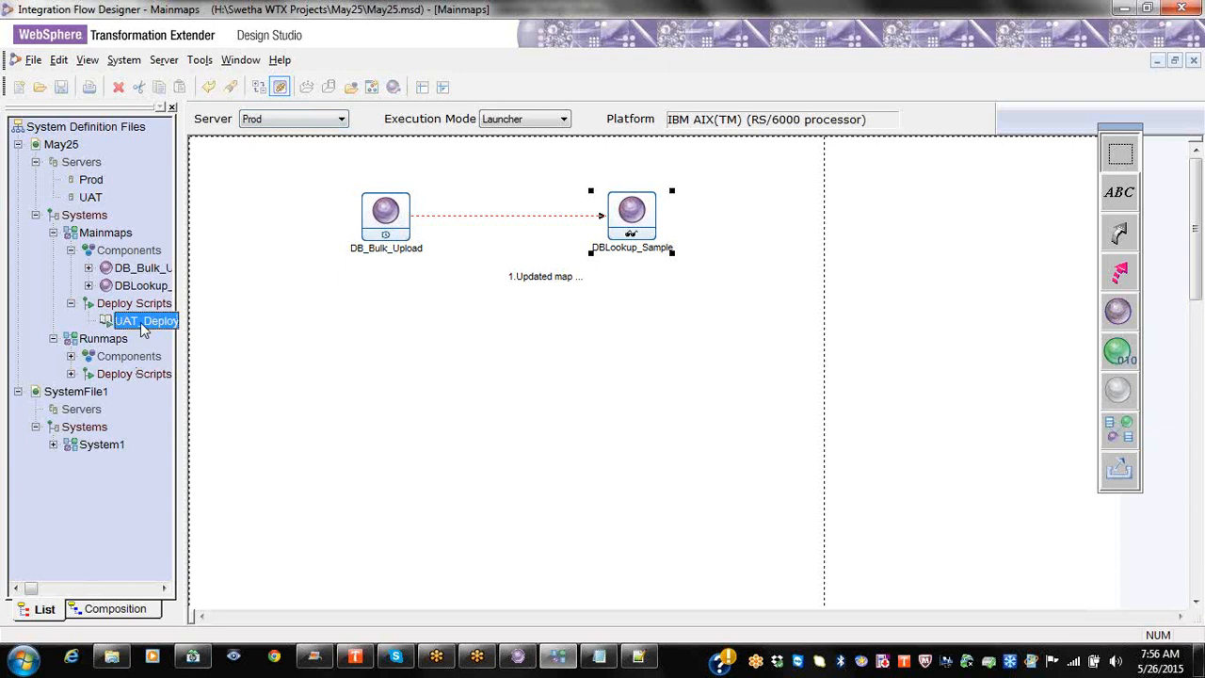
right_click(141, 325)
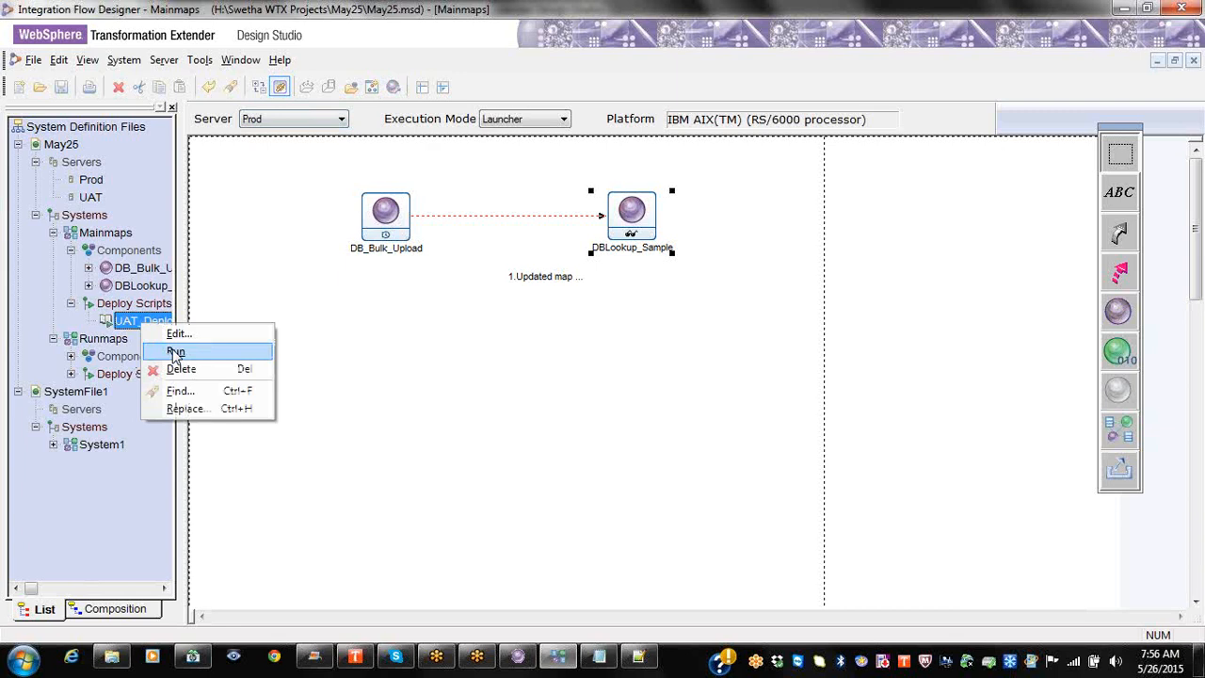
left_click(264, 120)
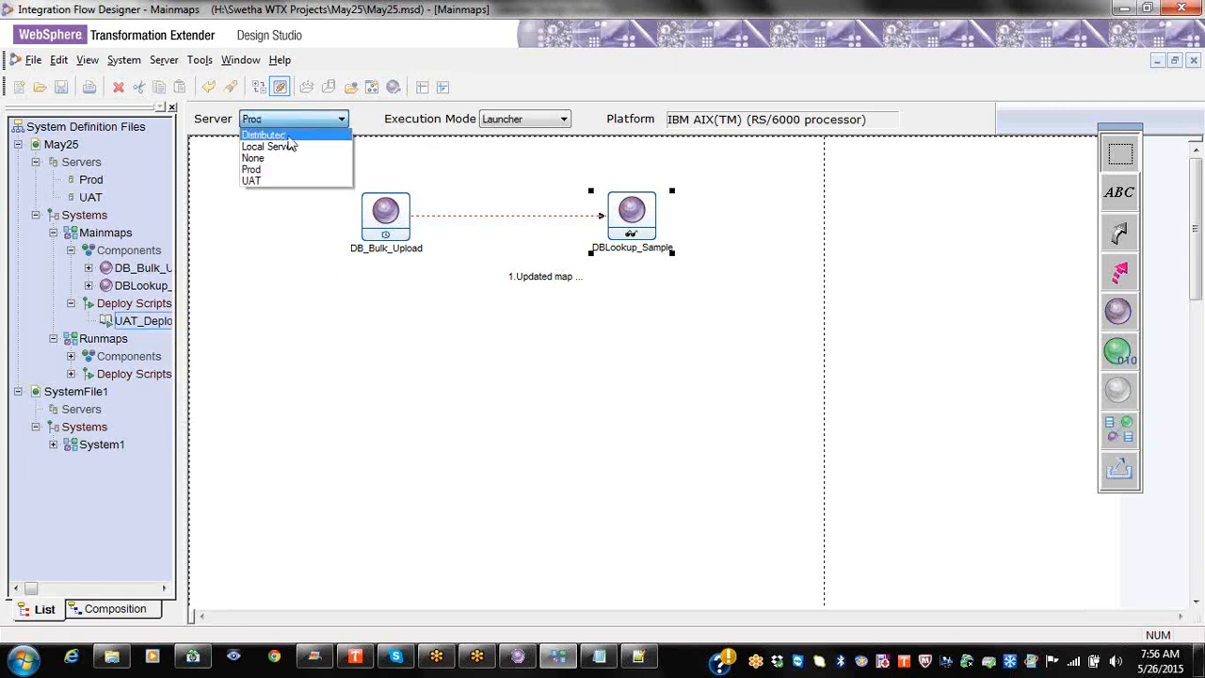
left_click(291, 146)
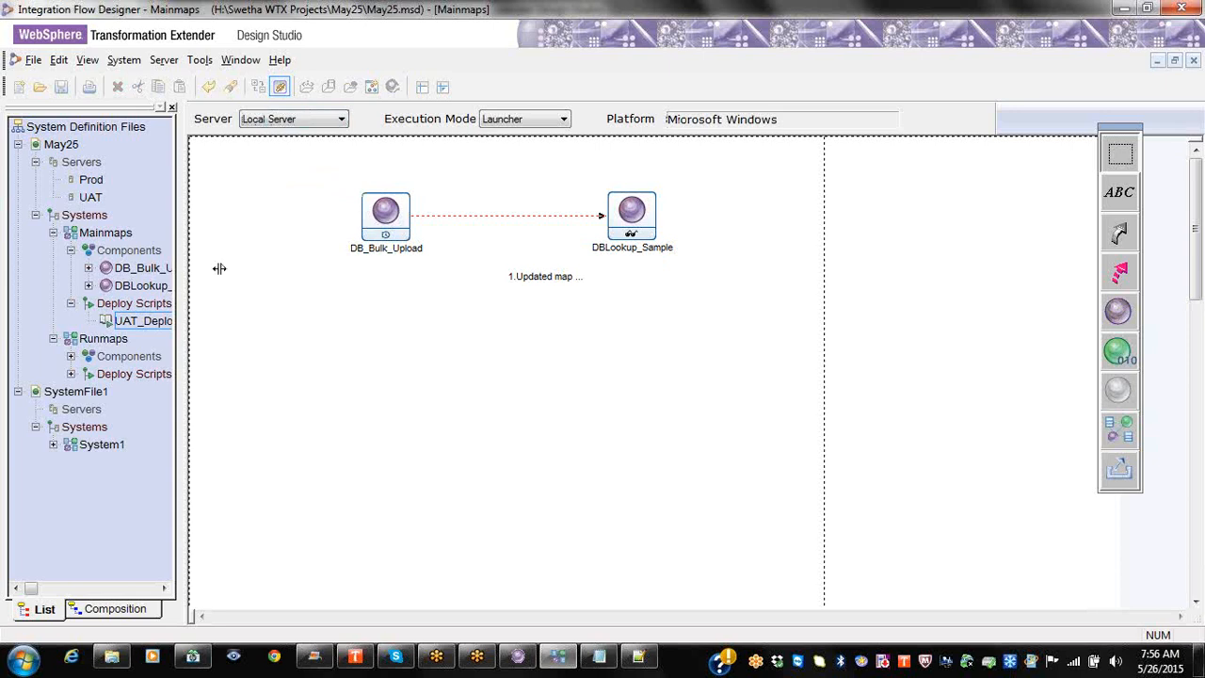
left_click(139, 321)
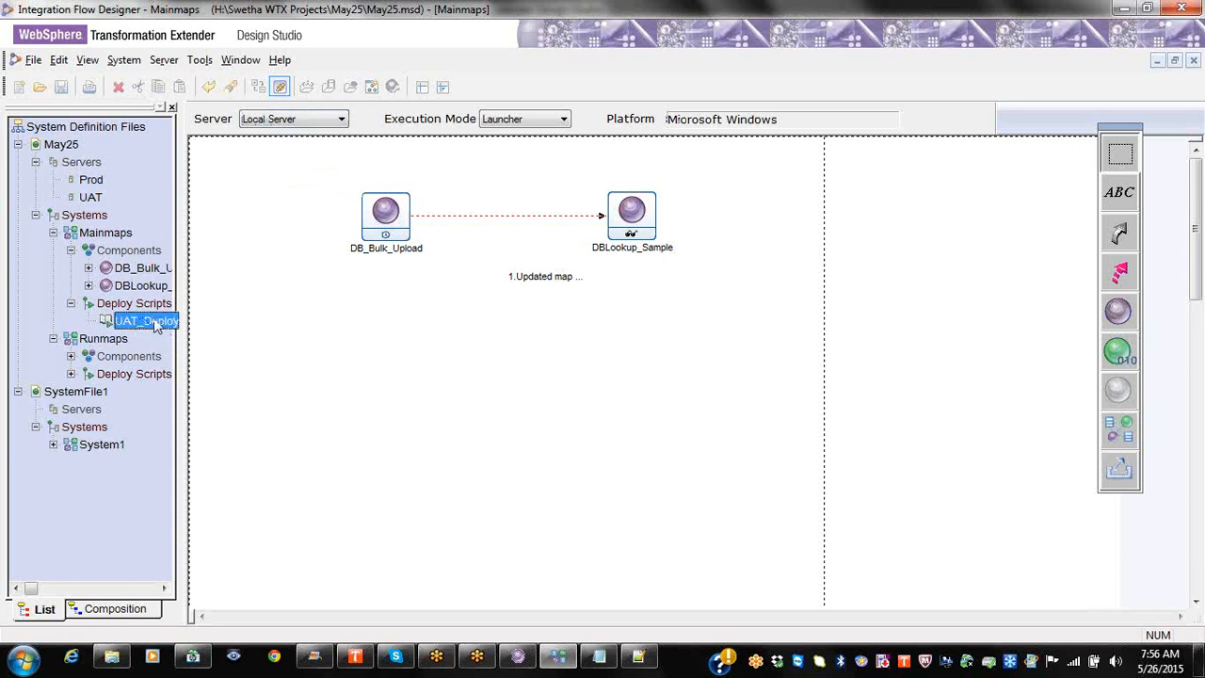
right_click(124, 235)
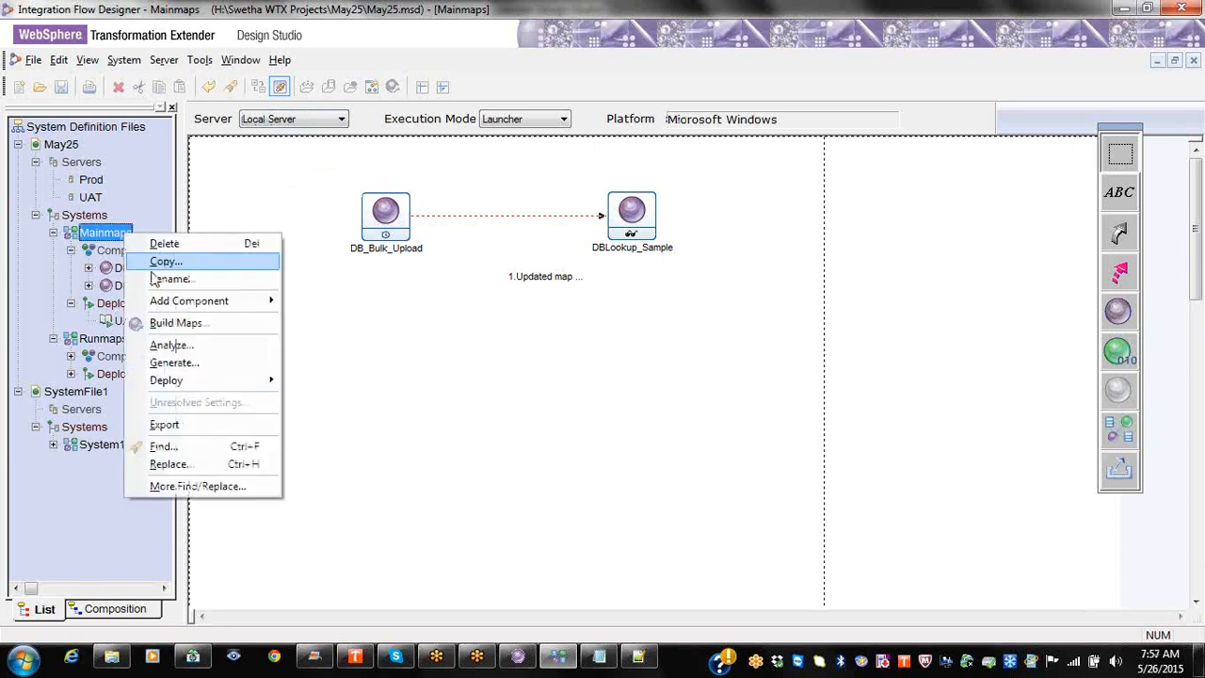
left_click(162, 362)
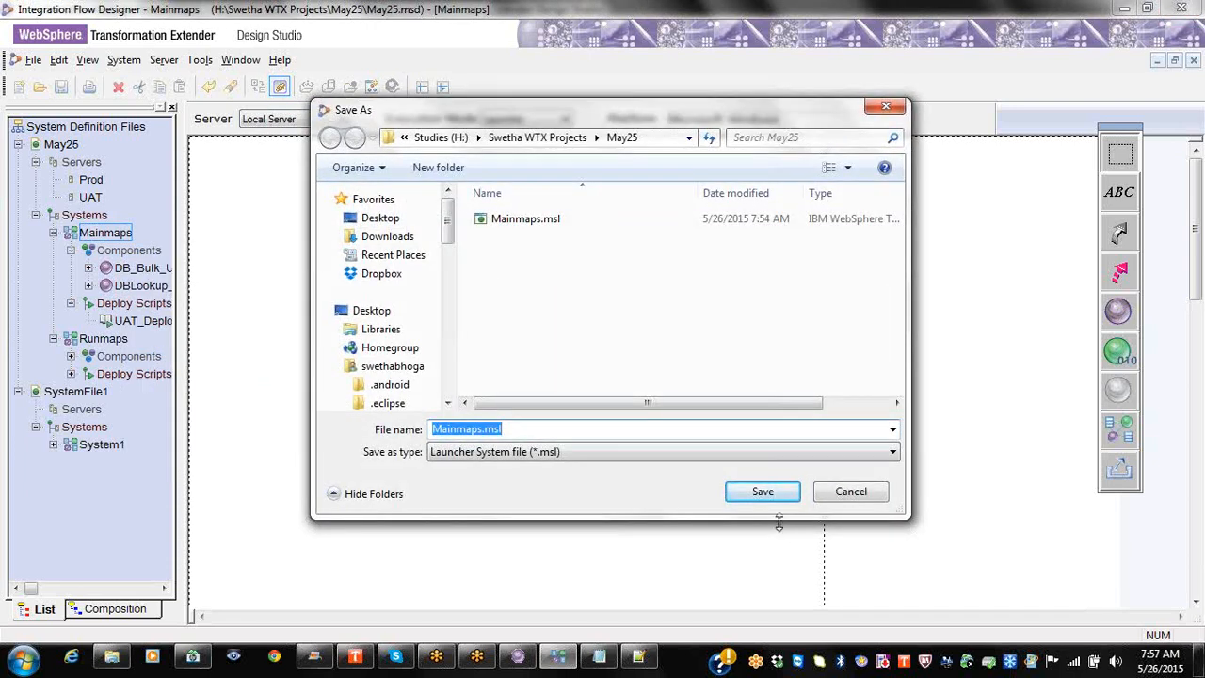
left_click(827, 499)
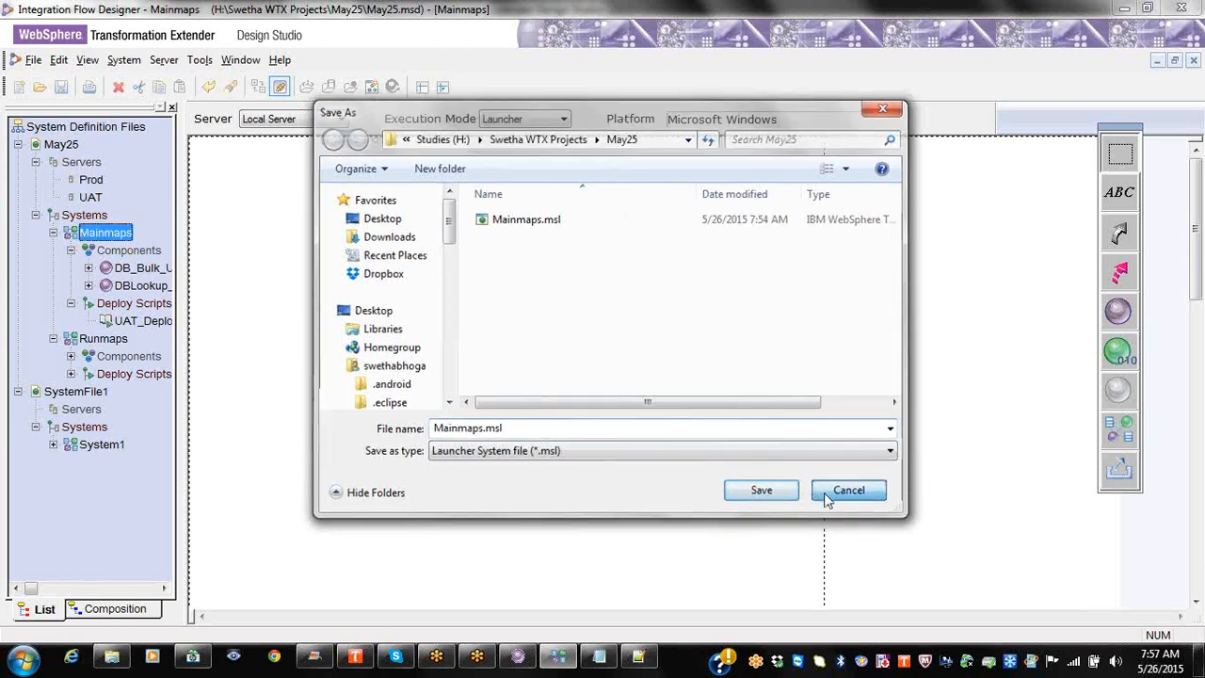
right_click(117, 243)
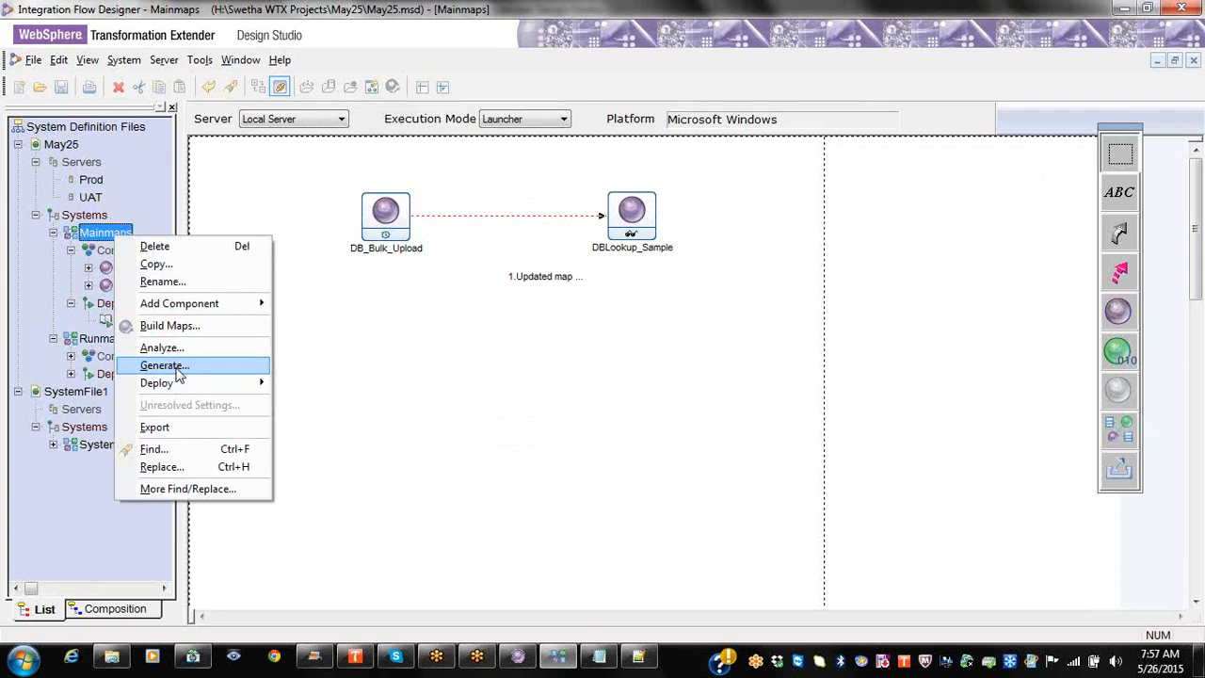
mouse_move(256, 383)
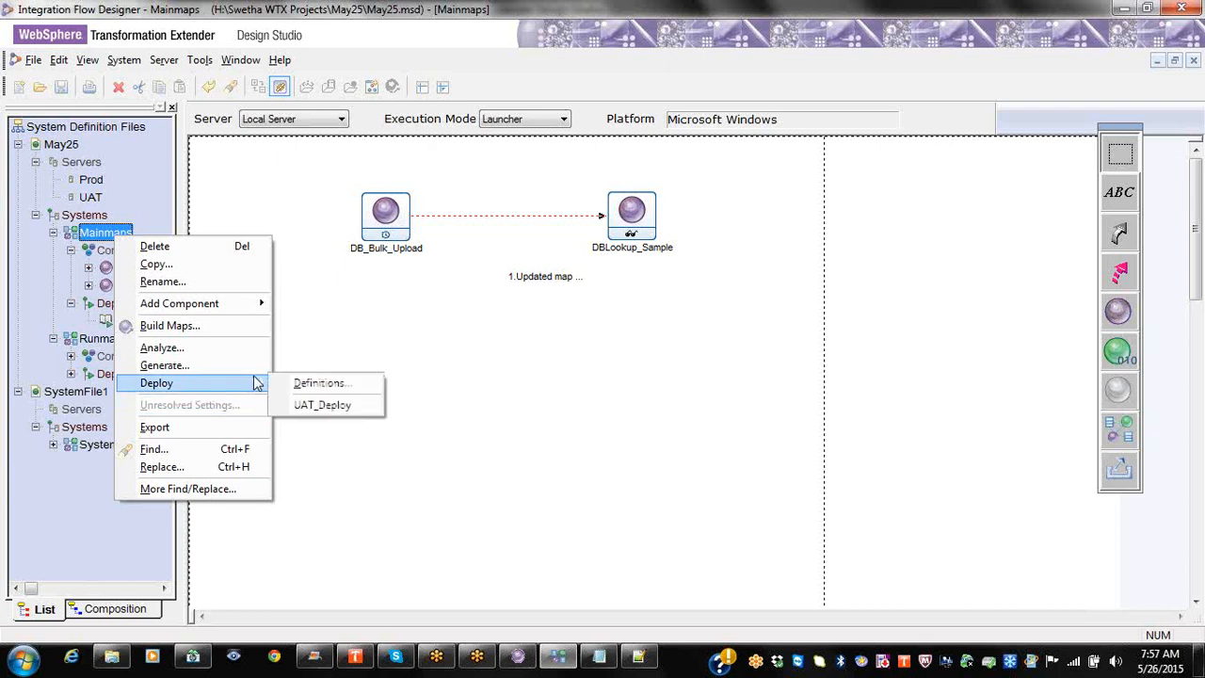
left_click(299, 386)
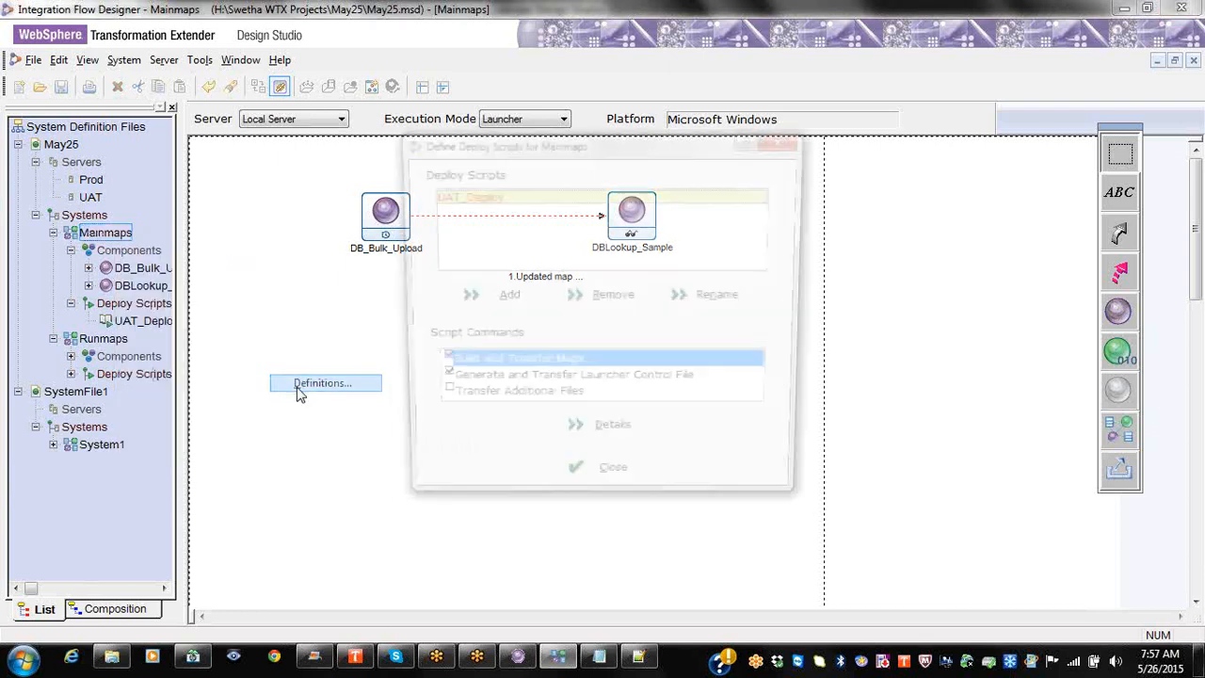
left_click(622, 384)
left_click(621, 440)
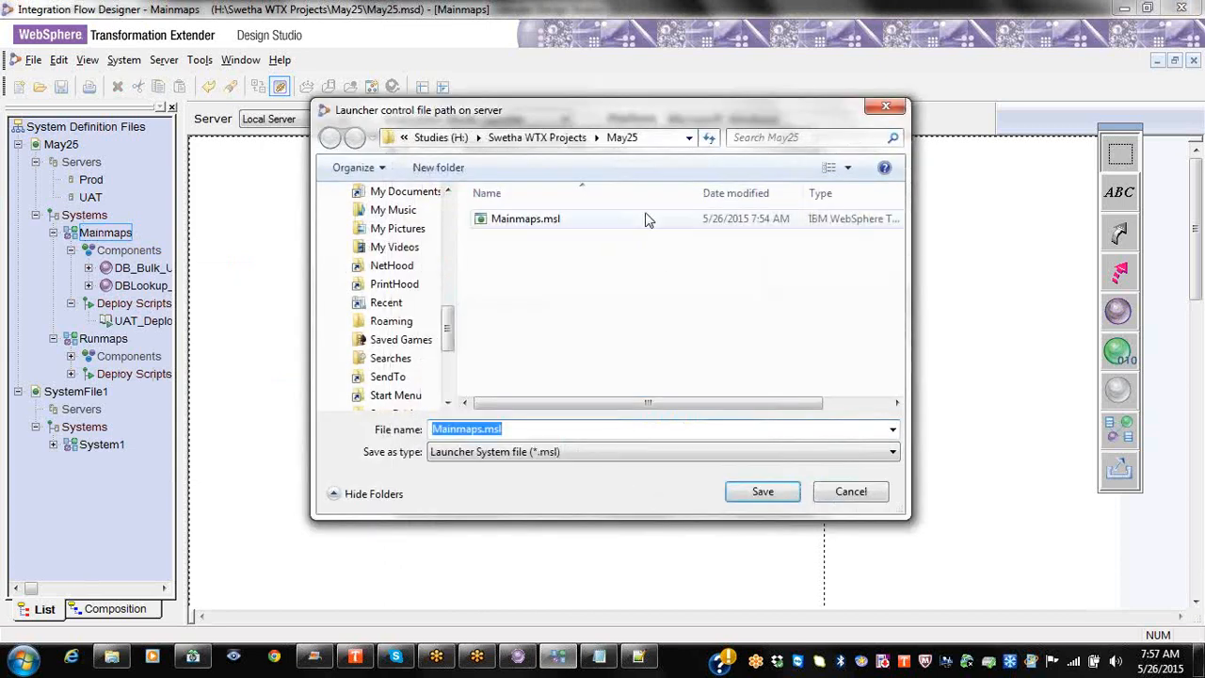
left_click(853, 491)
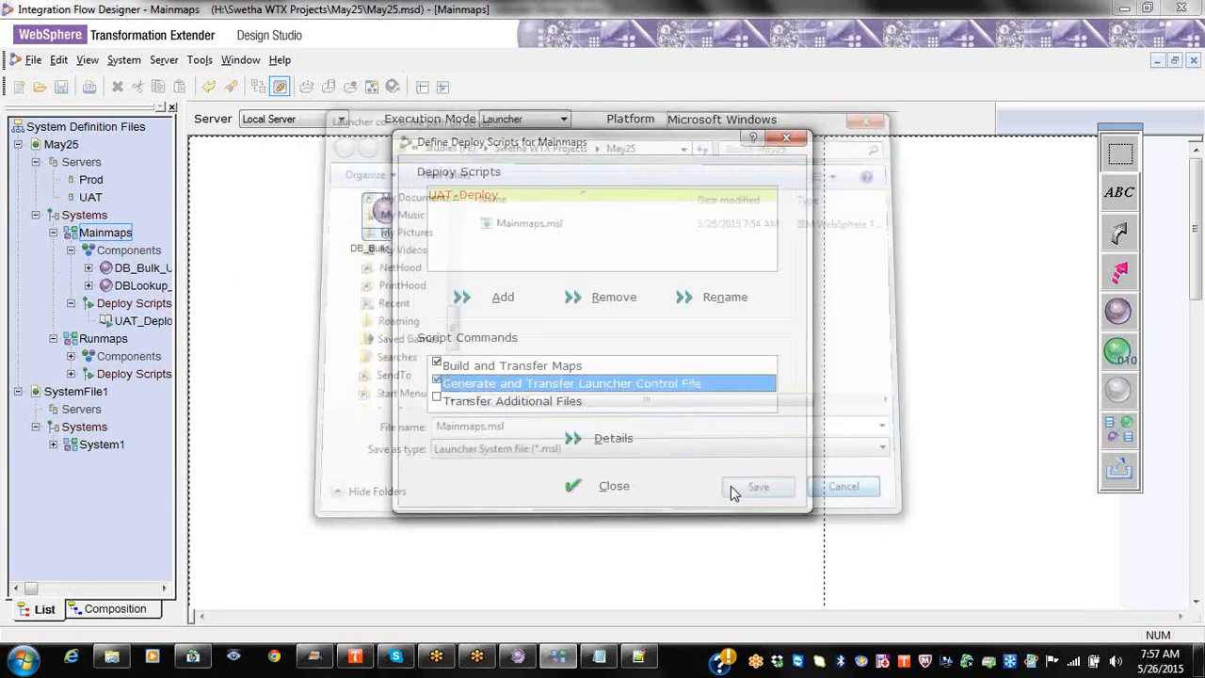
left_click(627, 486)
Step: Run UAT_Deploy, review the MSEDploy.TXT log showing 2 map transfer failures, and close it
double_click(141, 329)
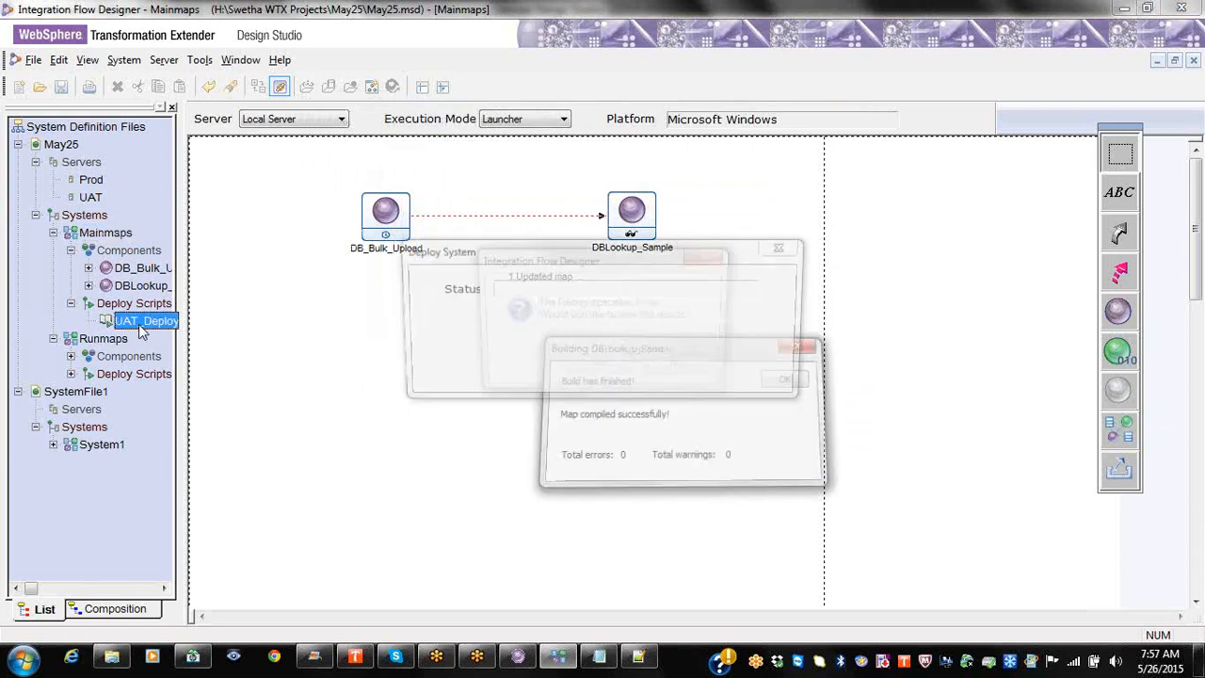
left_click(623, 371)
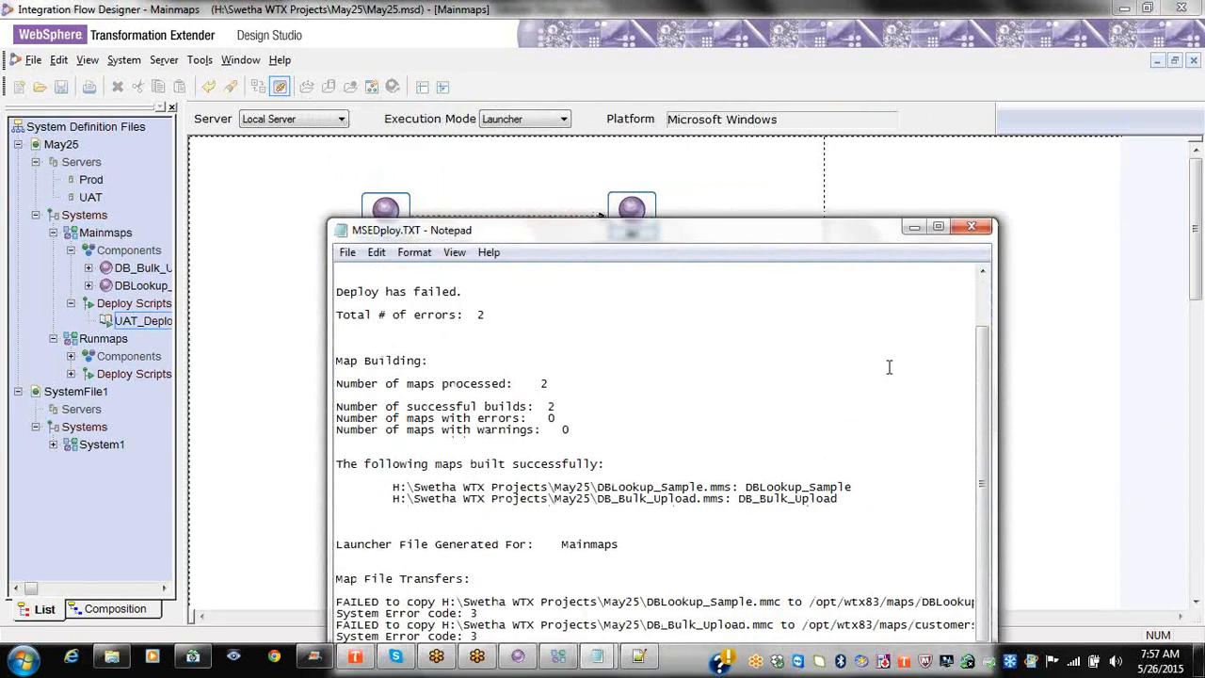
left_click(964, 229)
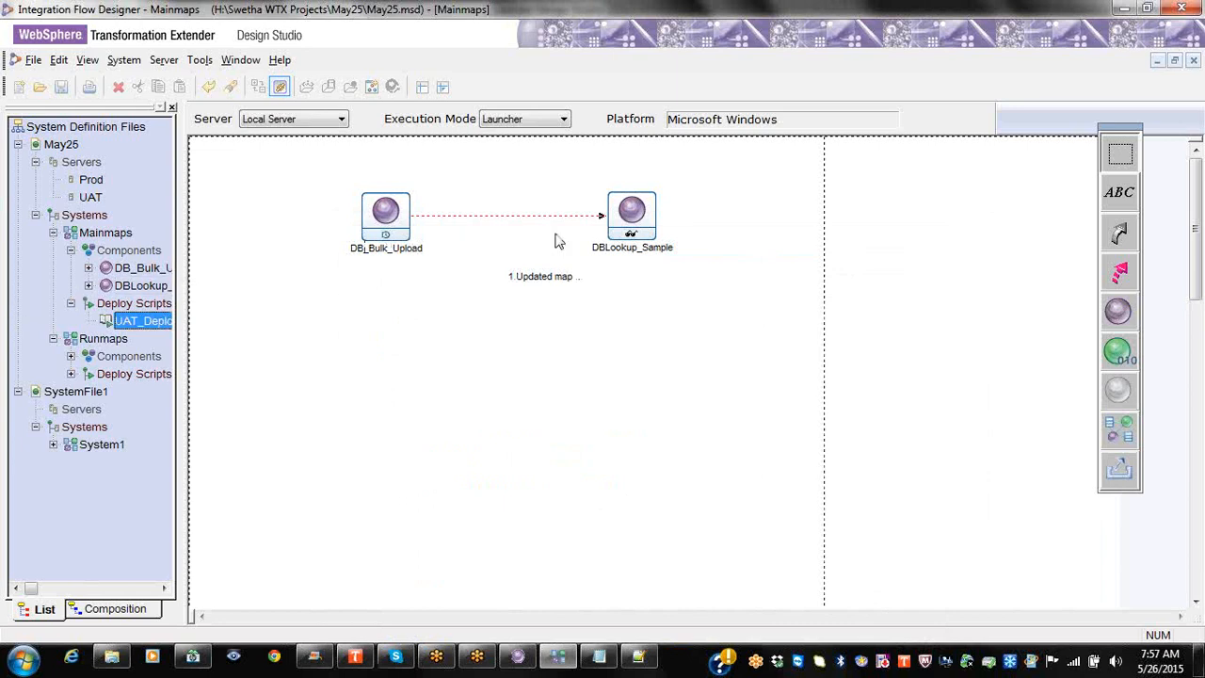
Step: Change the Mainmaps server to UAT so the platform reads Linux (INTEL processor)
right_click(379, 219)
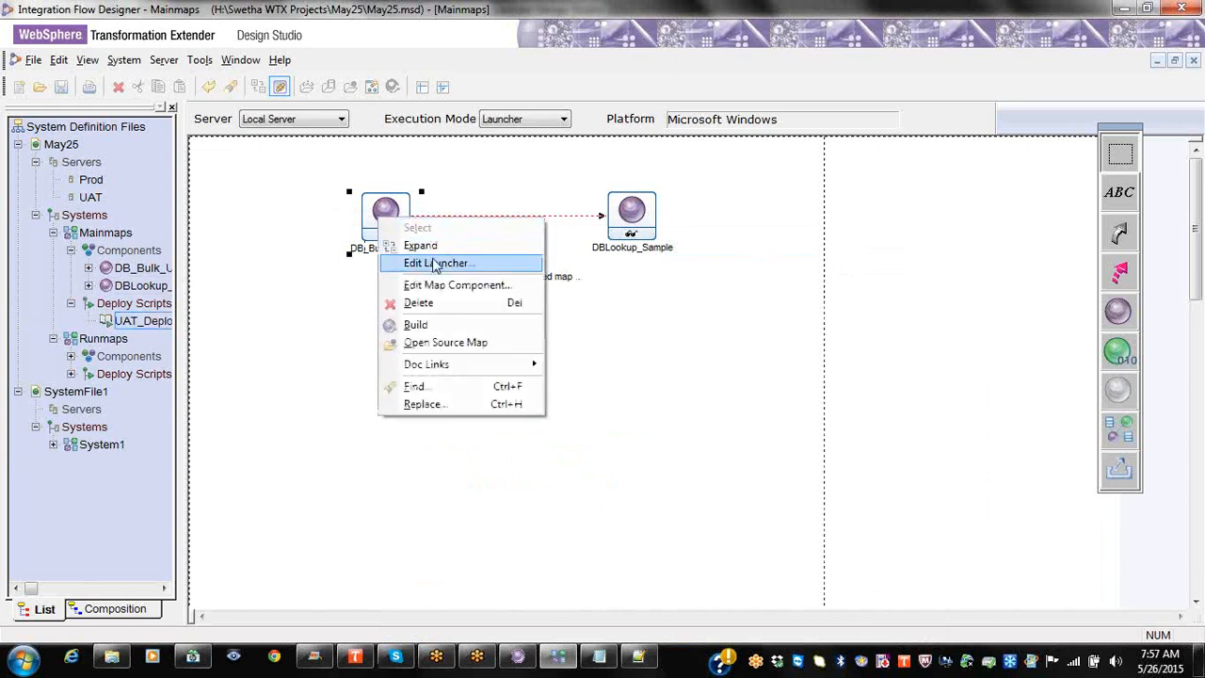
left_click(301, 313)
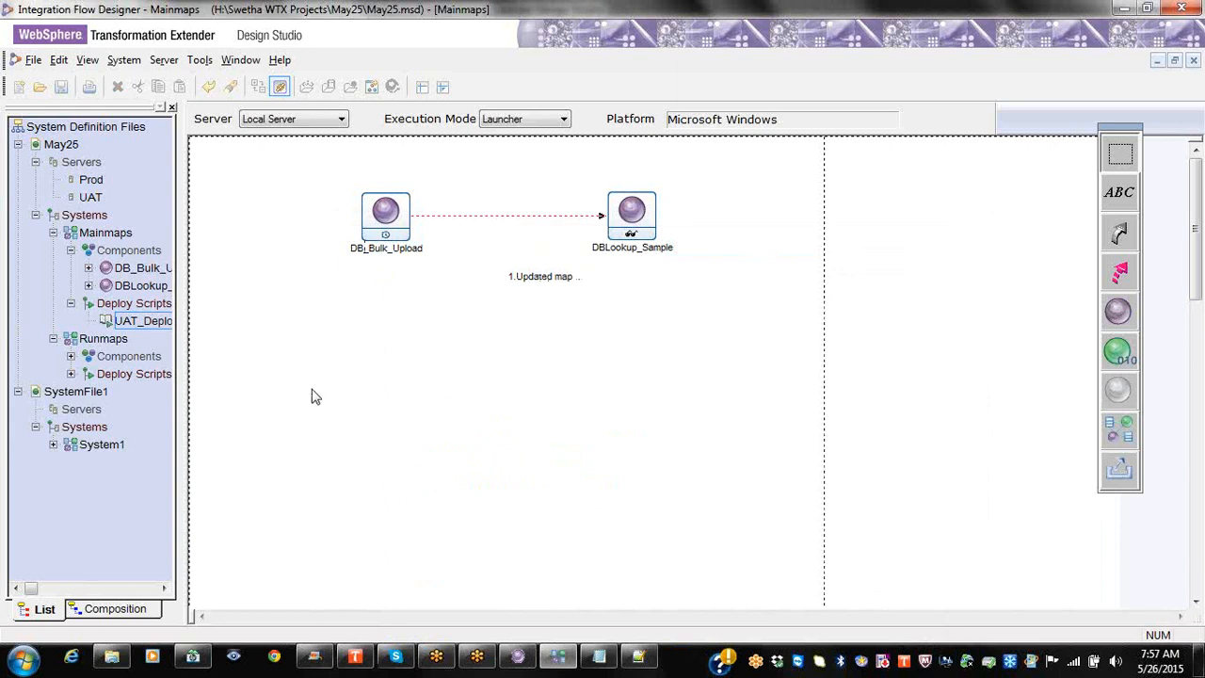
left_click(298, 121)
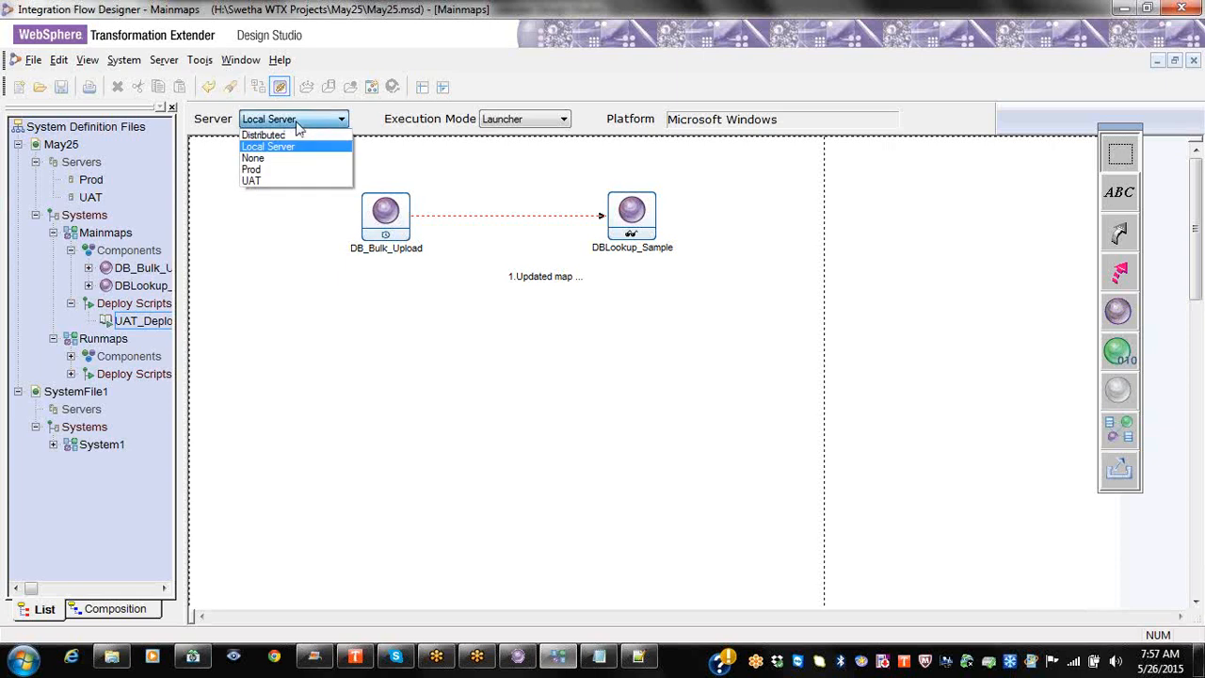
left_click(280, 181)
left_click(273, 184)
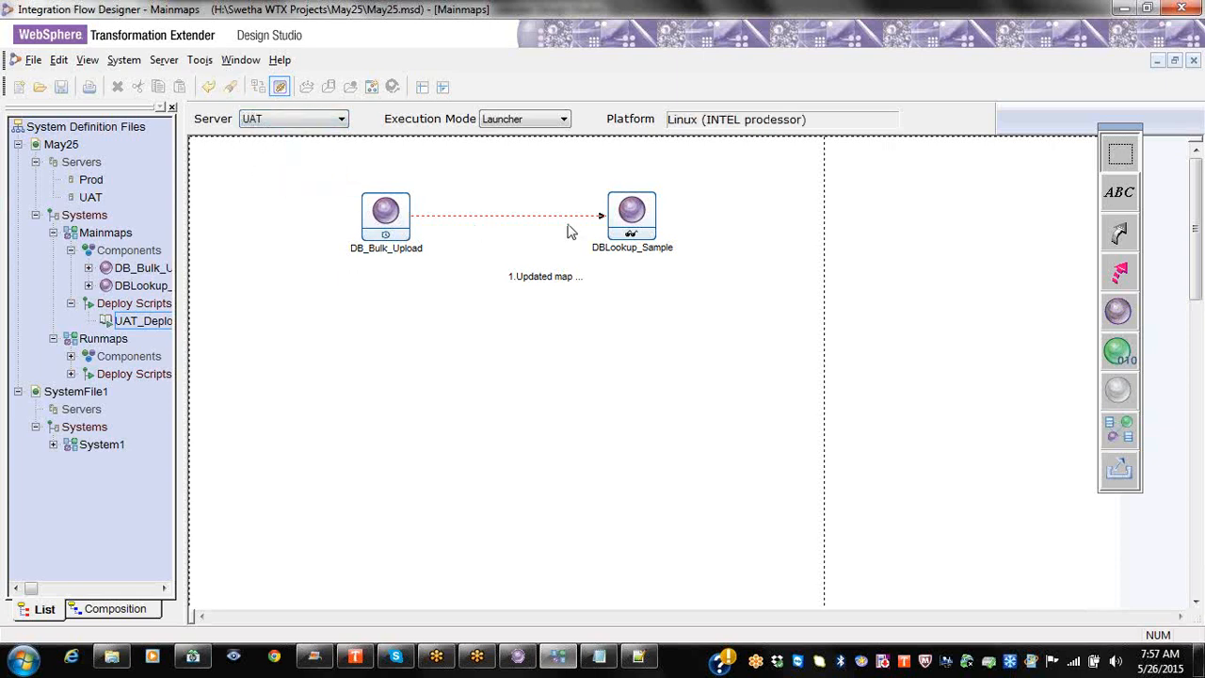
right_click(390, 238)
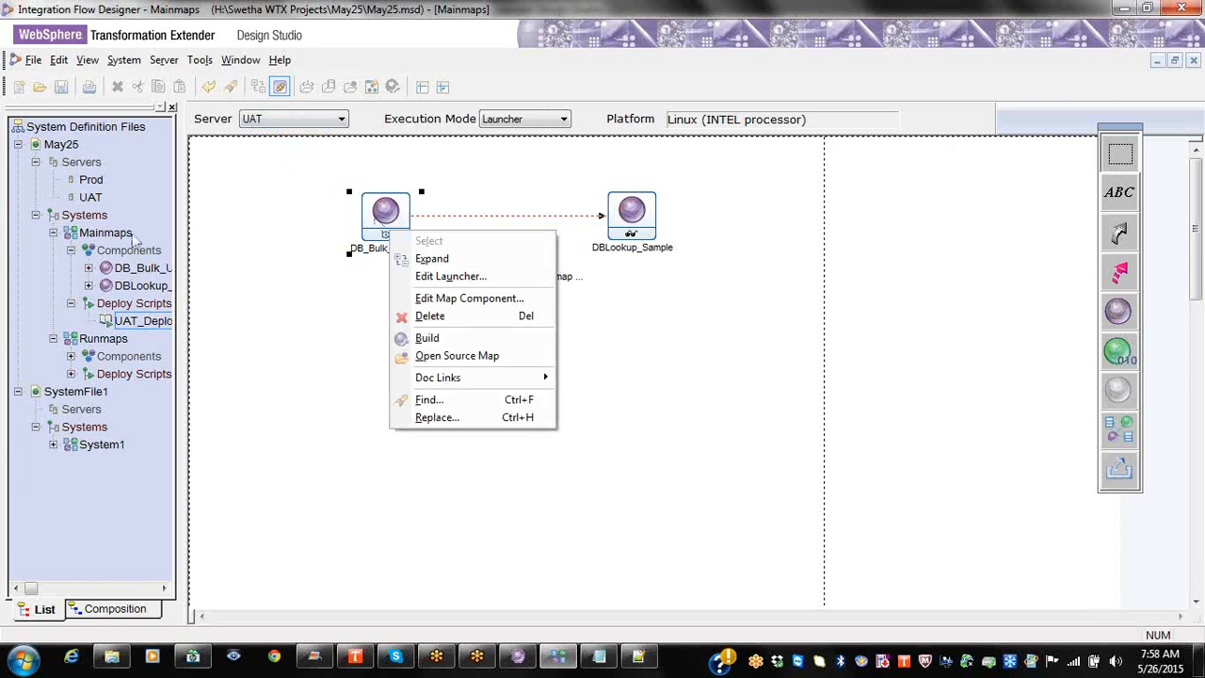
right_click(132, 237)
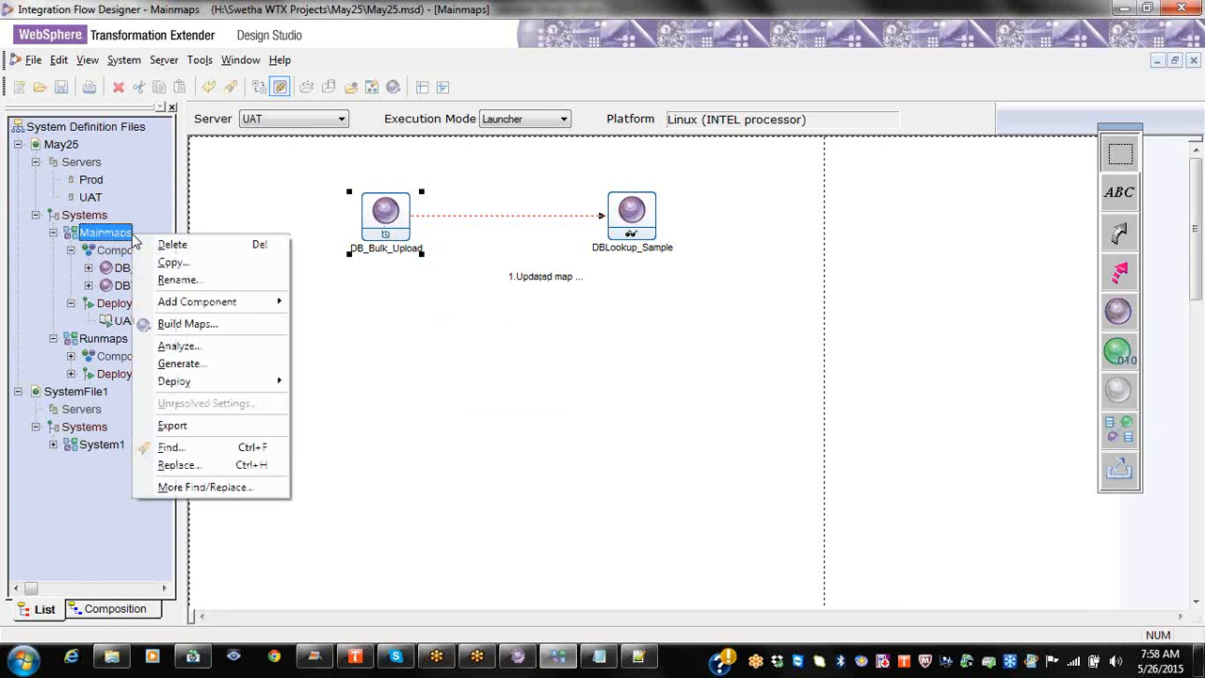
Step: Analyze Mainmaps, confirm 0 warnings and 0 errors, and close the Analyze System results
left_click(179, 347)
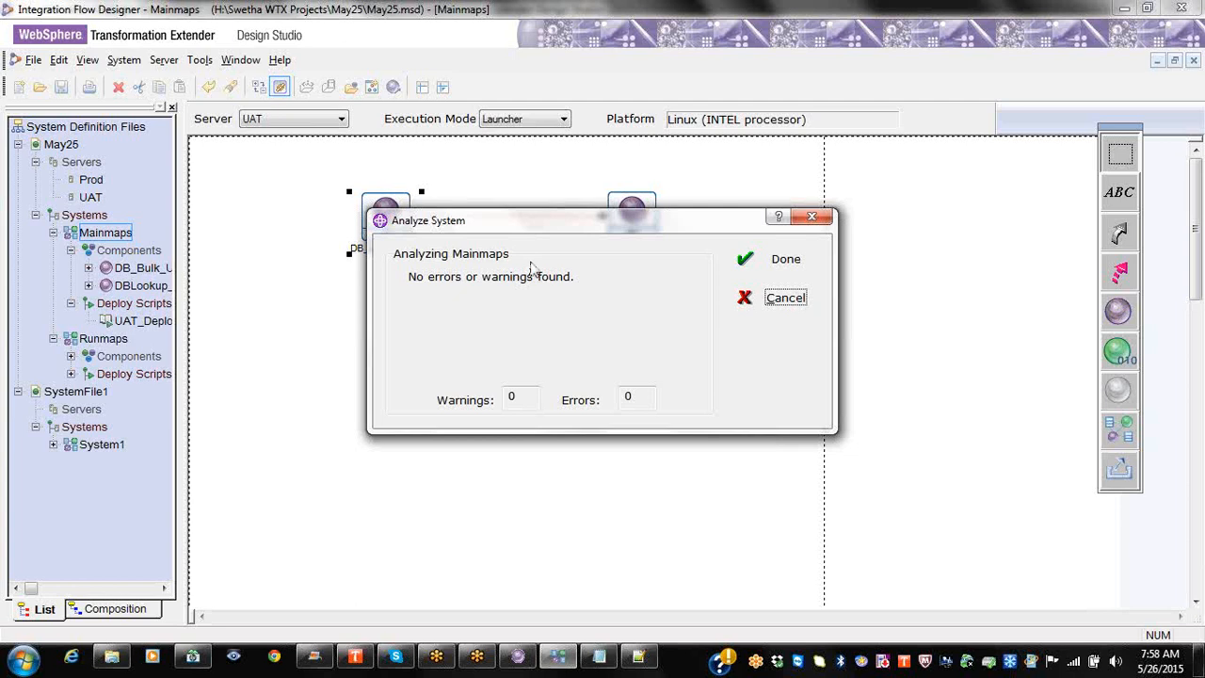
left_click(809, 222)
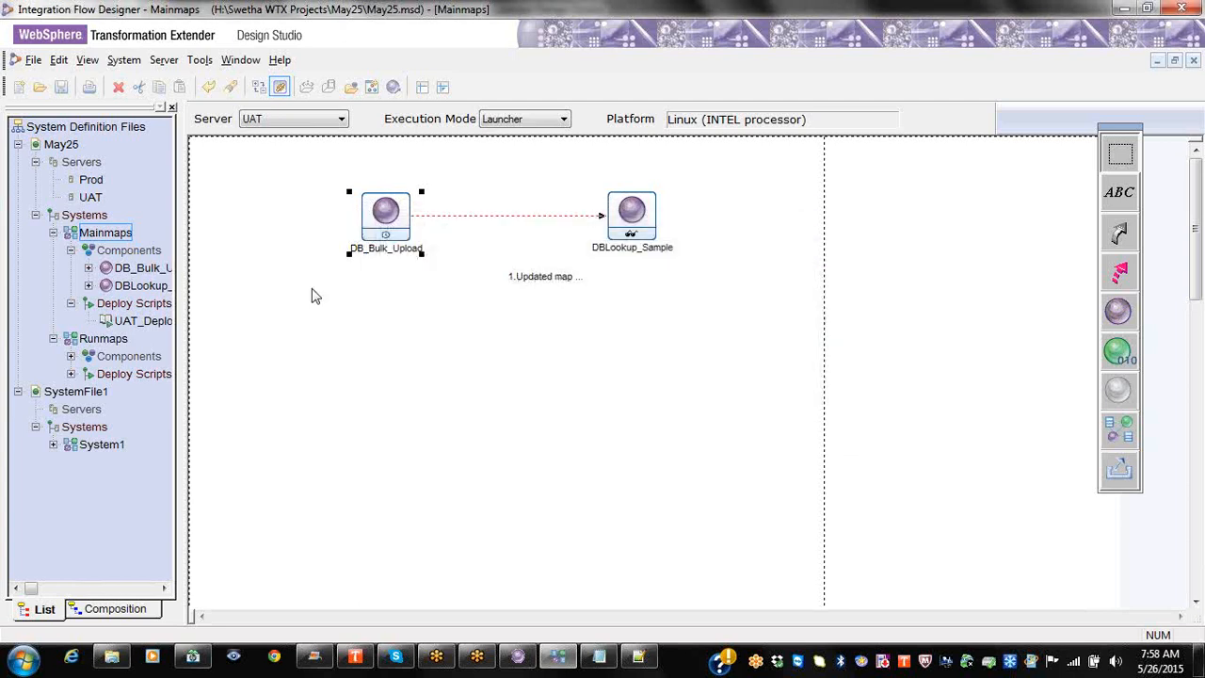
right_click(110, 232)
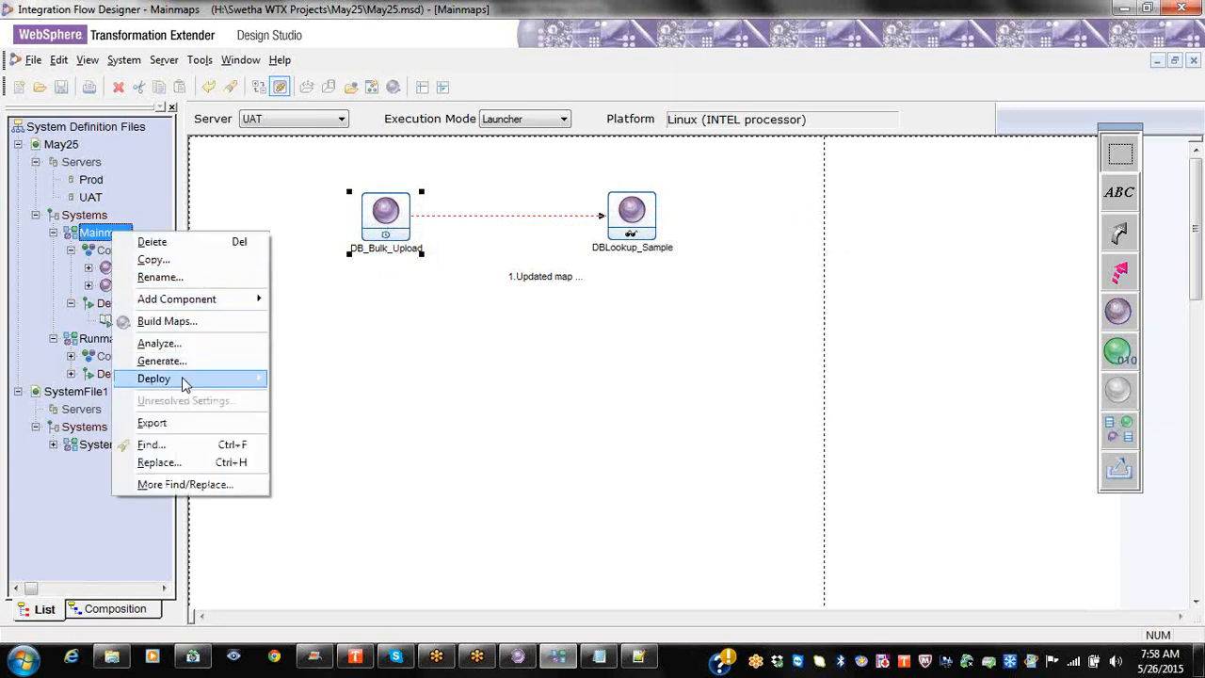
mouse_move(183, 383)
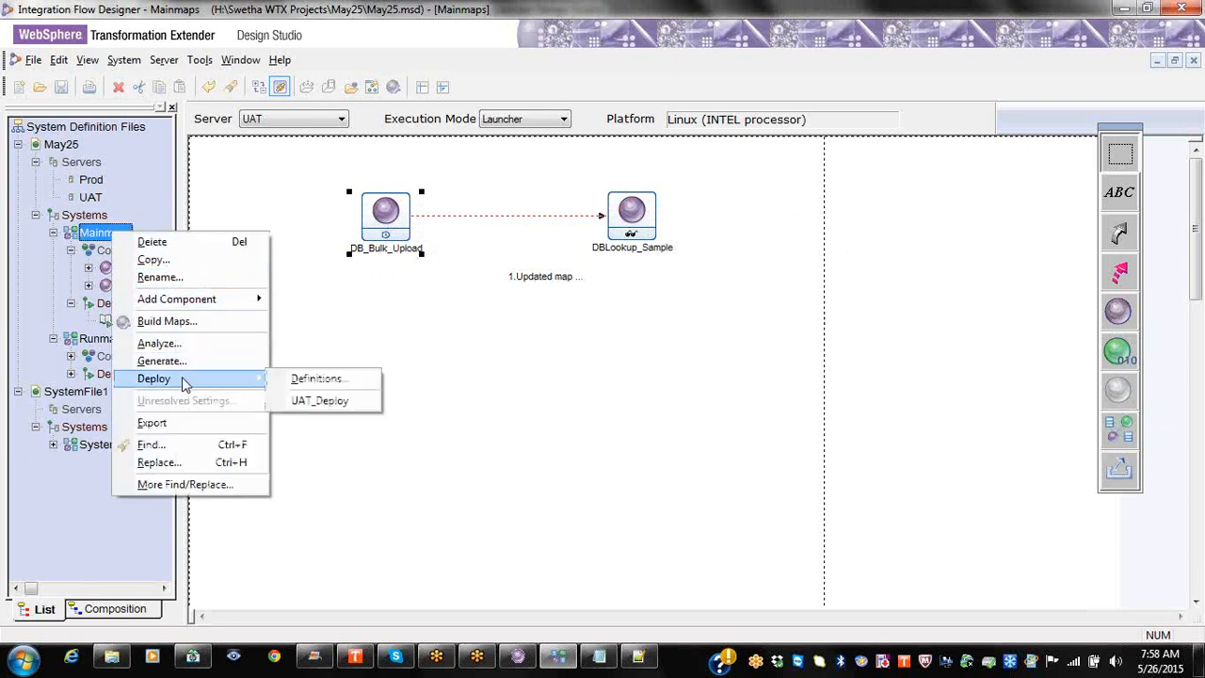
left_click(325, 348)
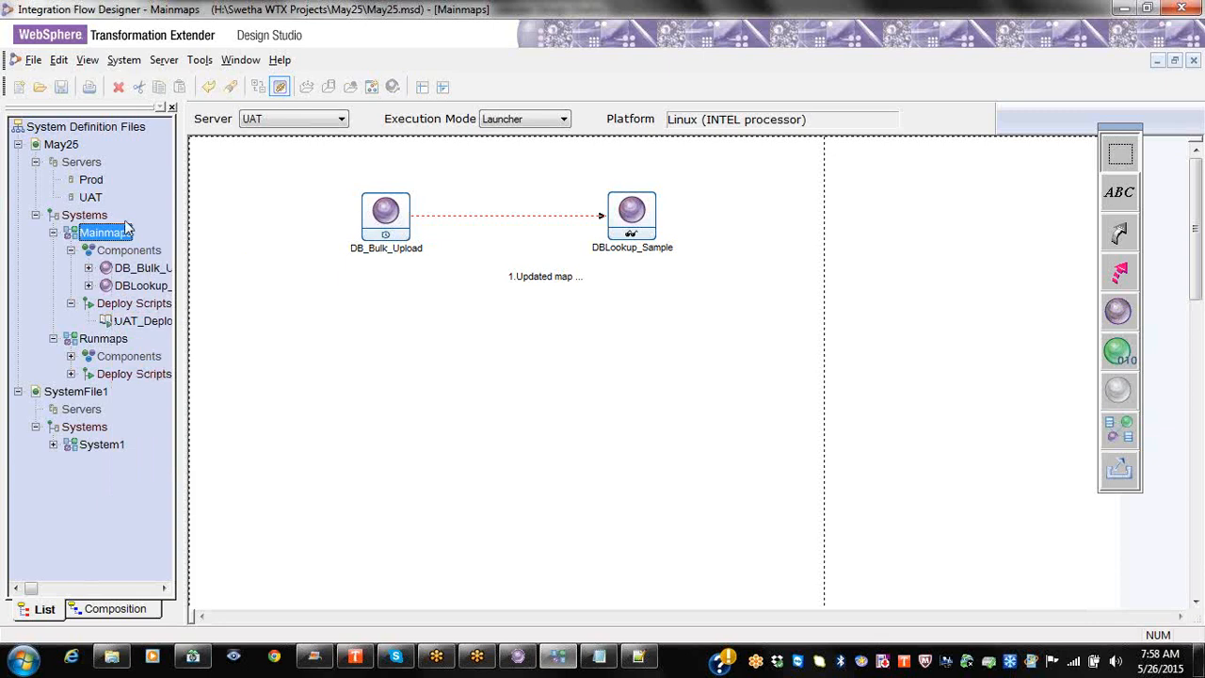
left_click(134, 305)
right_click(134, 306)
left_click(167, 310)
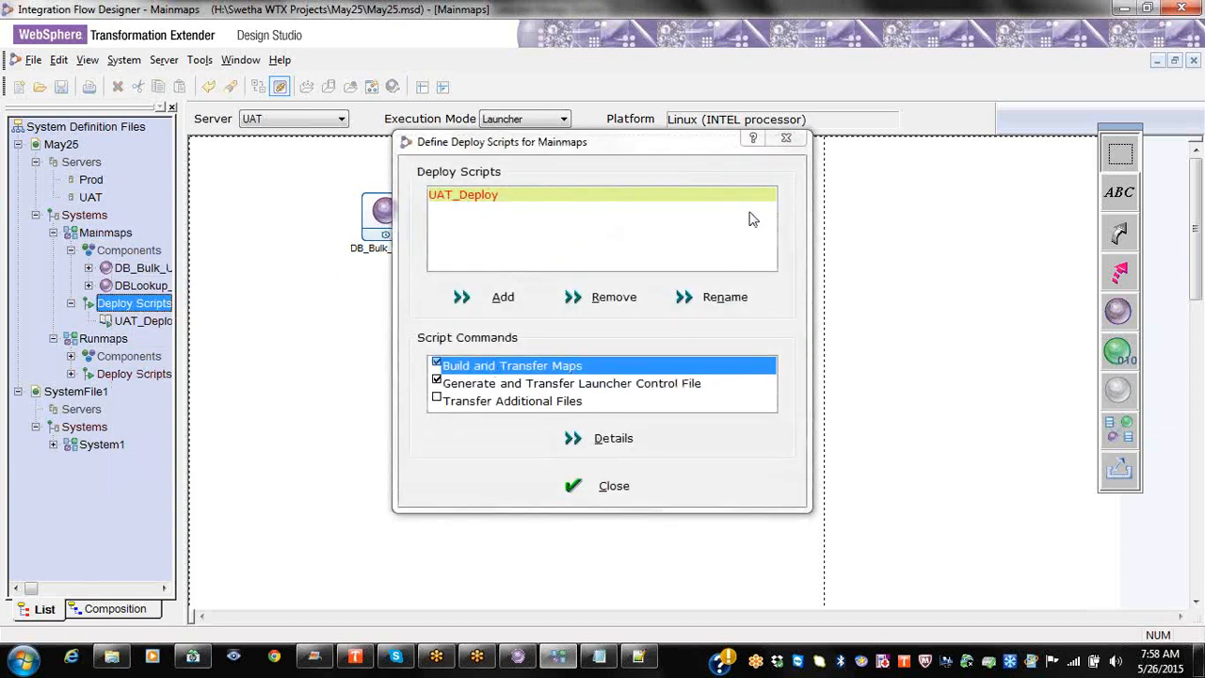
left_click(785, 139)
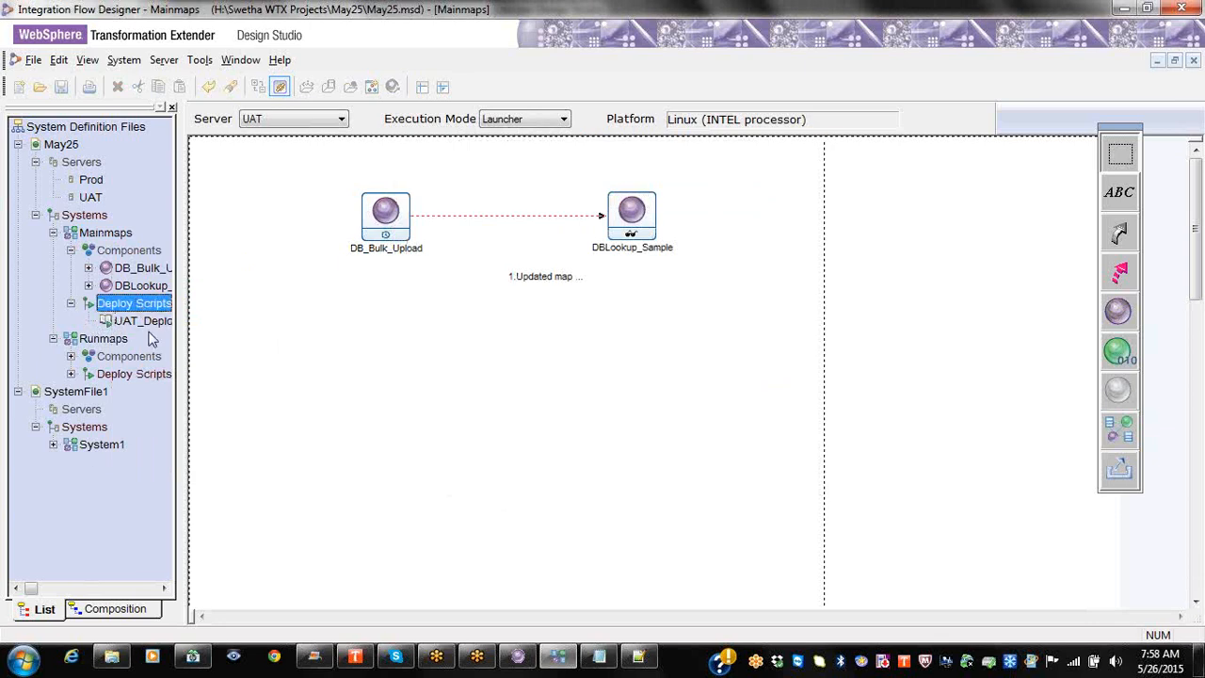
right_click(115, 230)
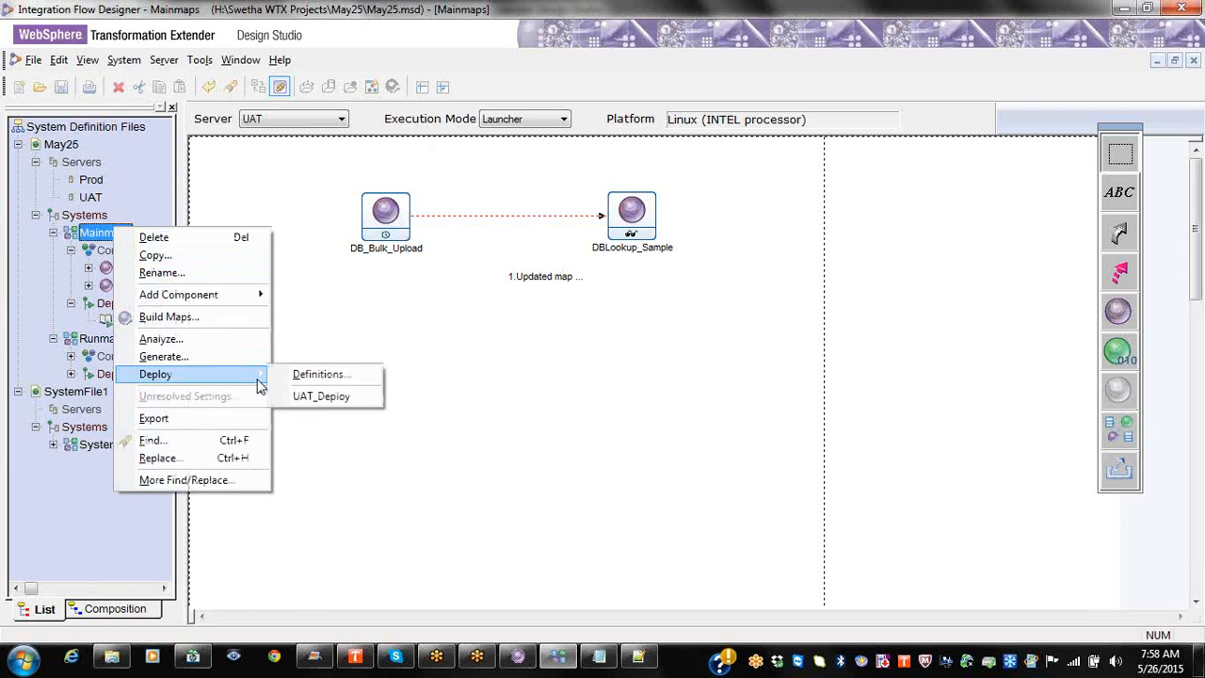
left_click(256, 421)
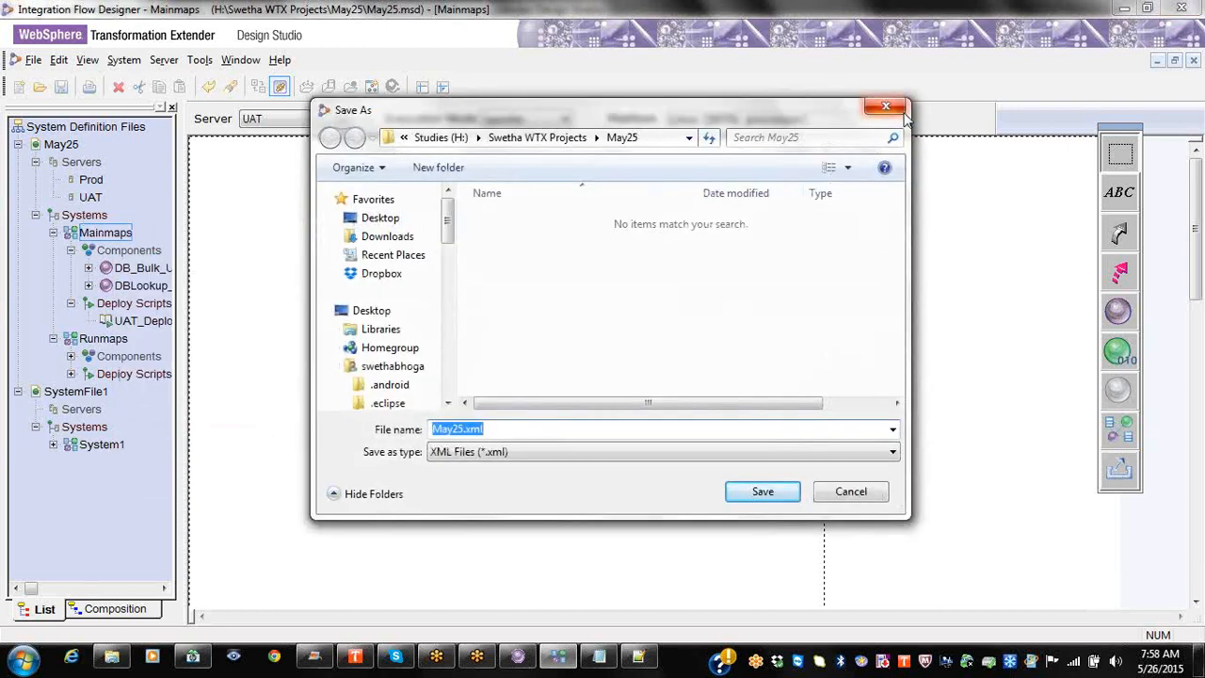
left_click(886, 107)
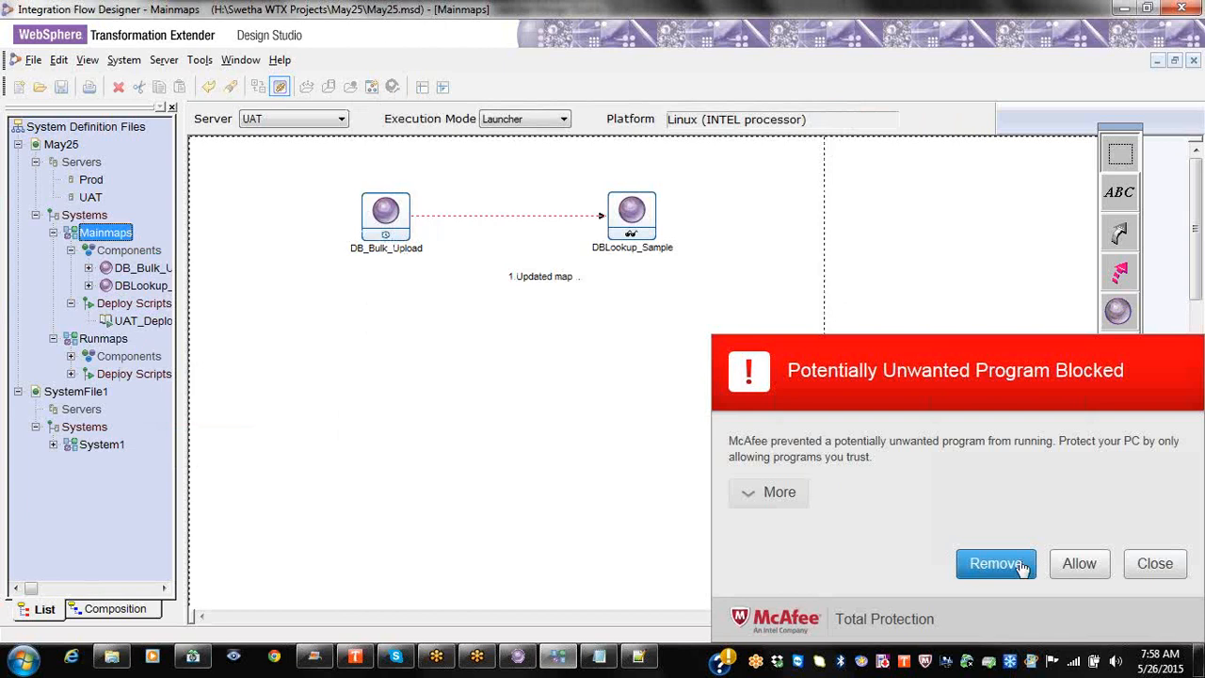
left_click(1007, 565)
left_click(646, 418)
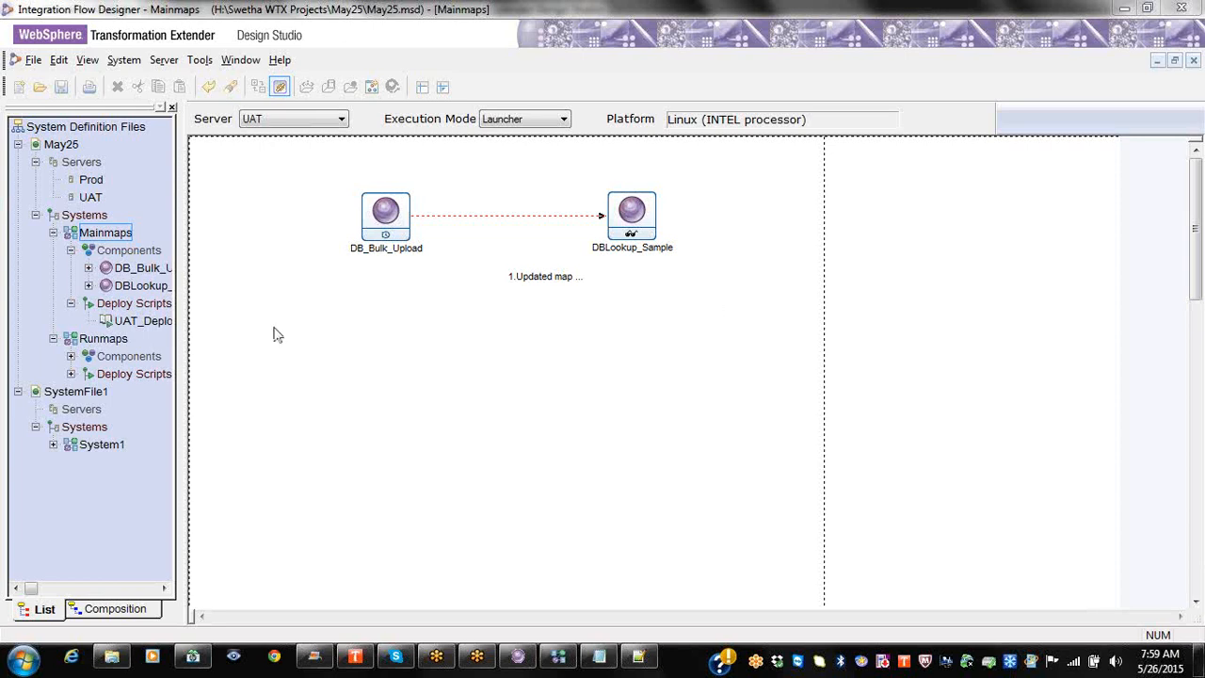
Step: Build the DB_Bulk_Upload and DBLookup_Sample maps, each with 1 successful build and 0 errors
right_click(115, 235)
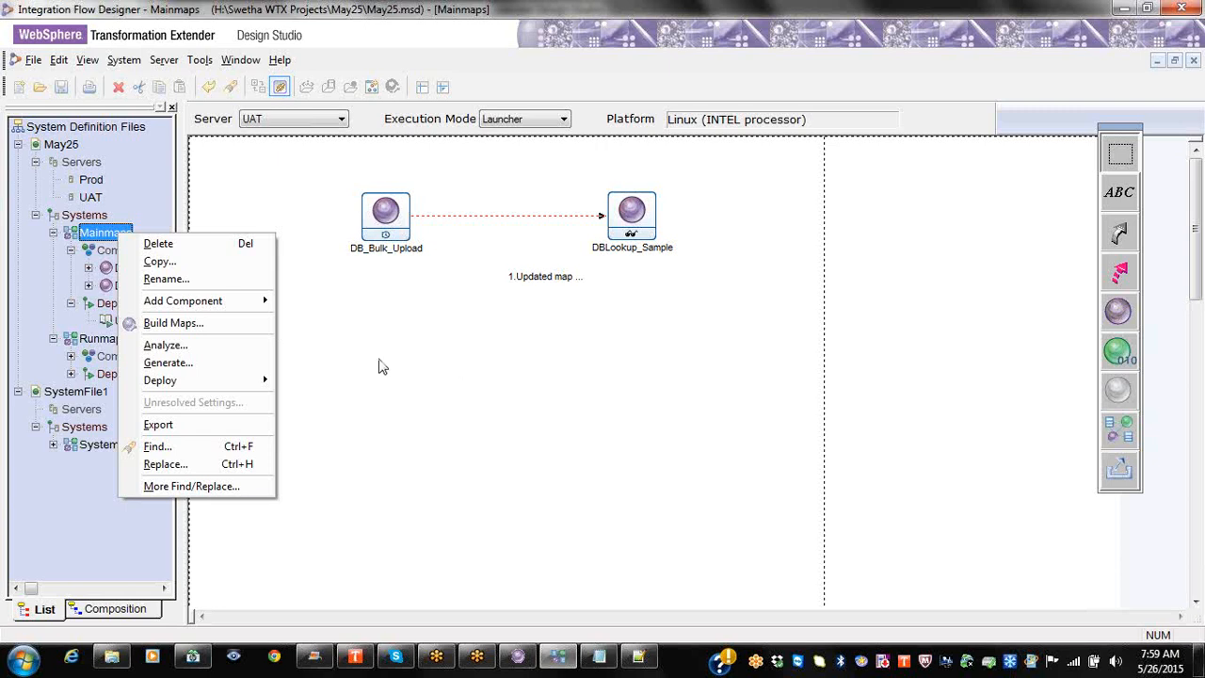
left_click(383, 367)
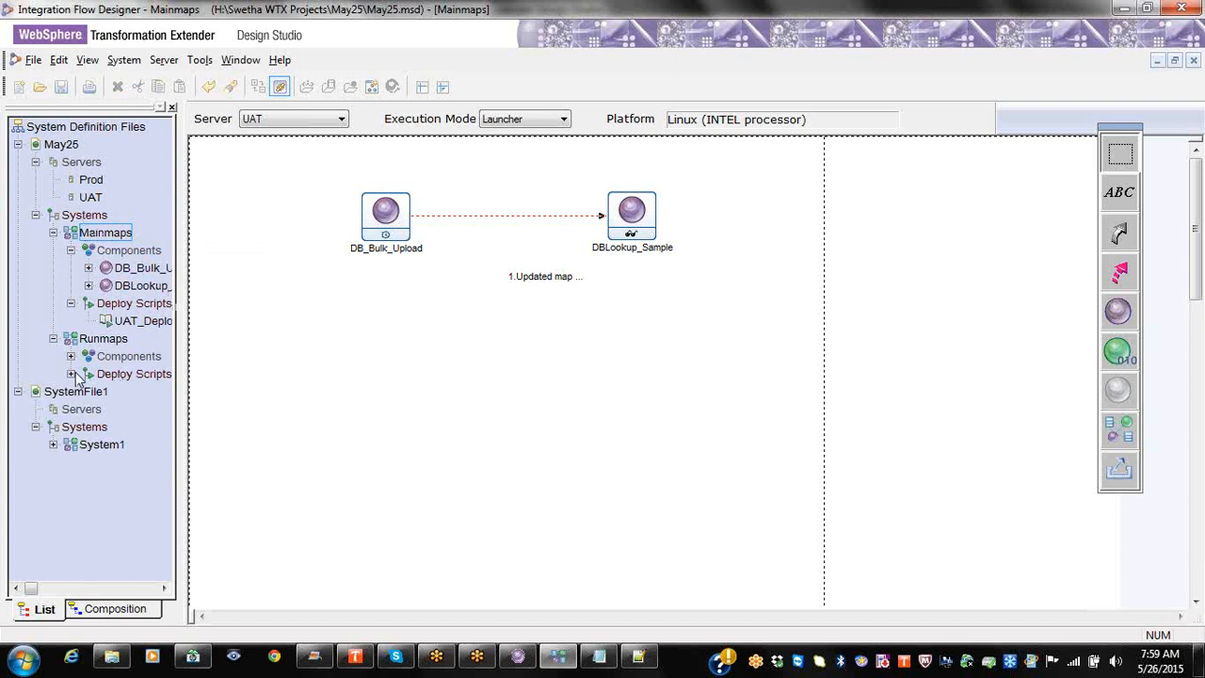
left_click(118, 237)
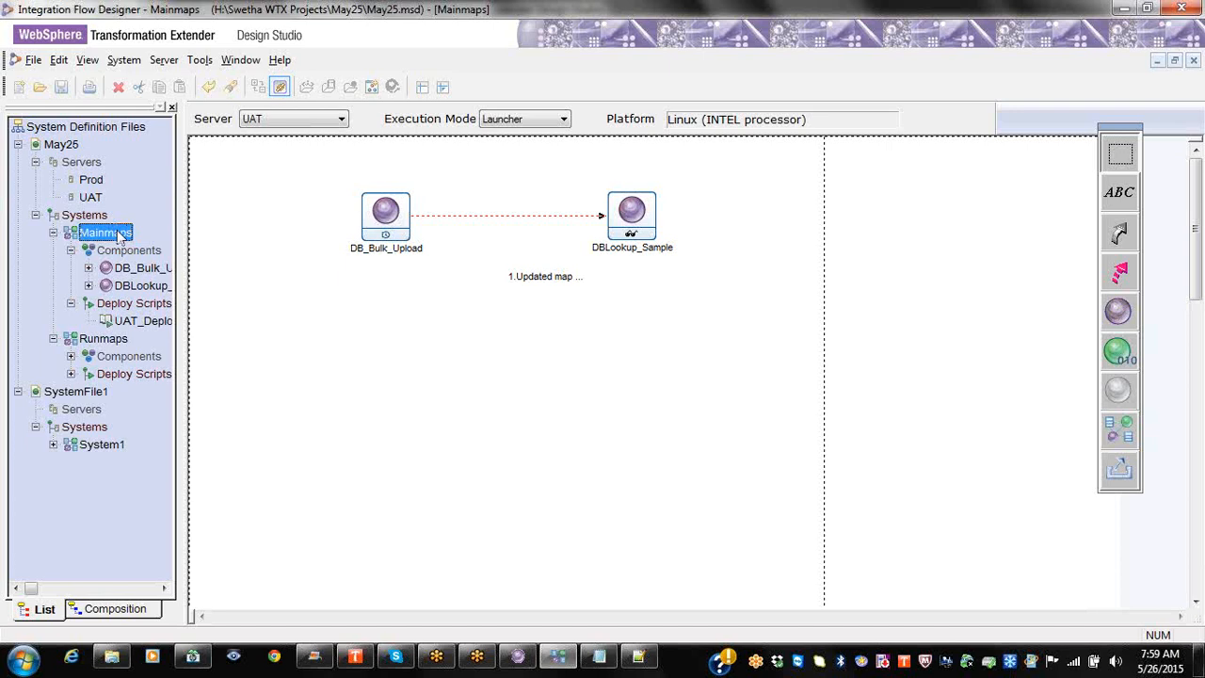
right_click(117, 236)
right_click(381, 234)
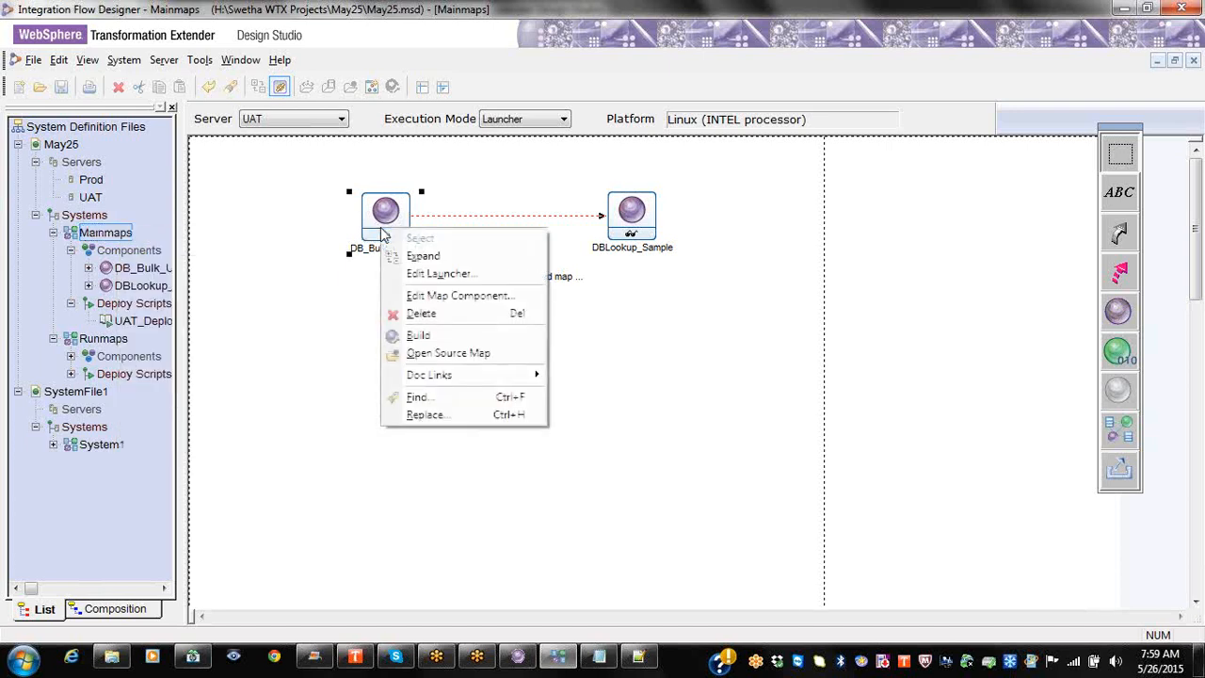
left_click(462, 334)
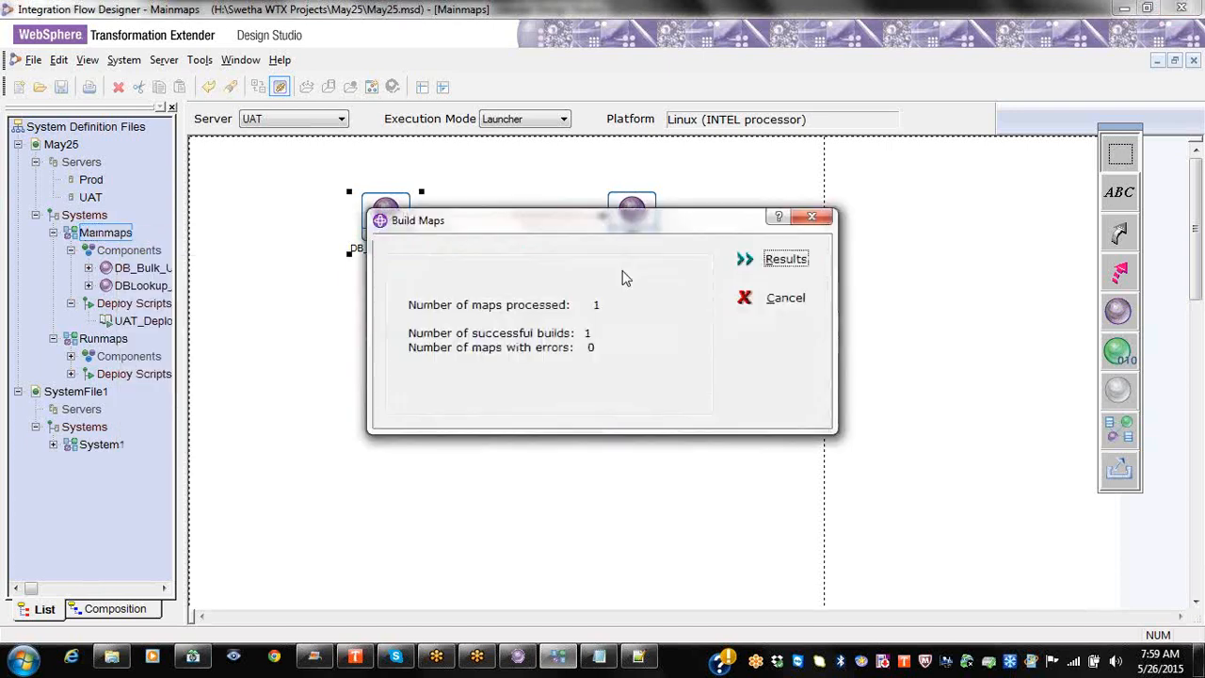
left_click(811, 216)
right_click(623, 224)
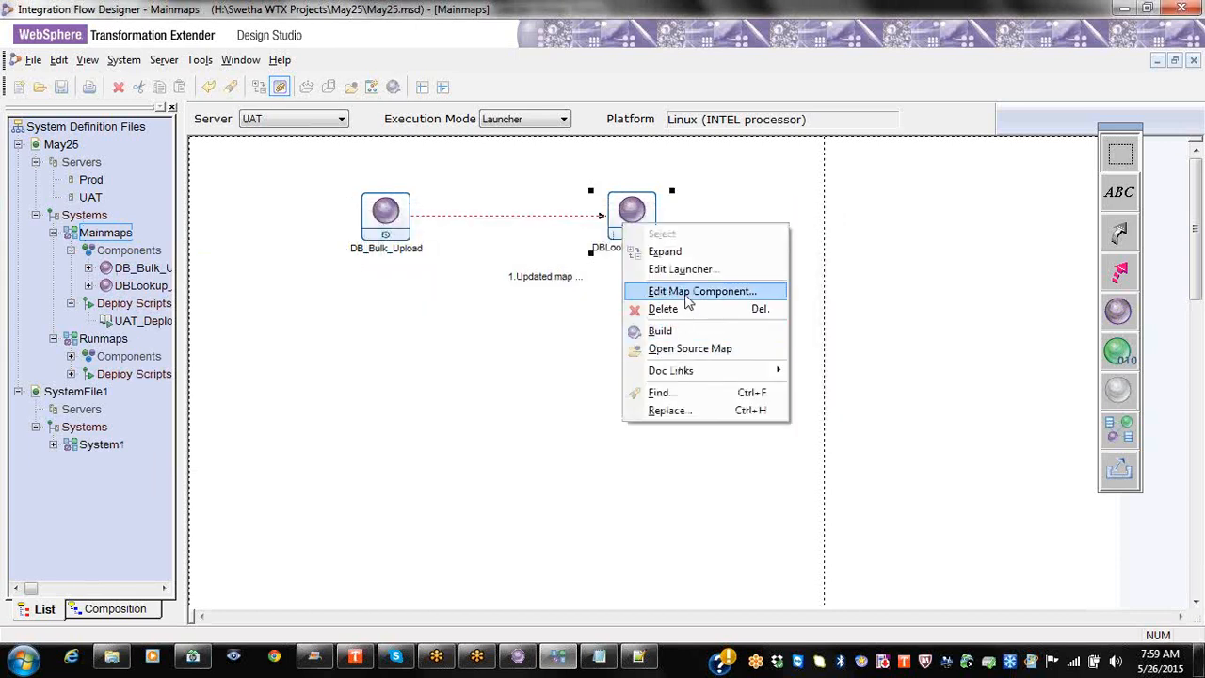
left_click(692, 331)
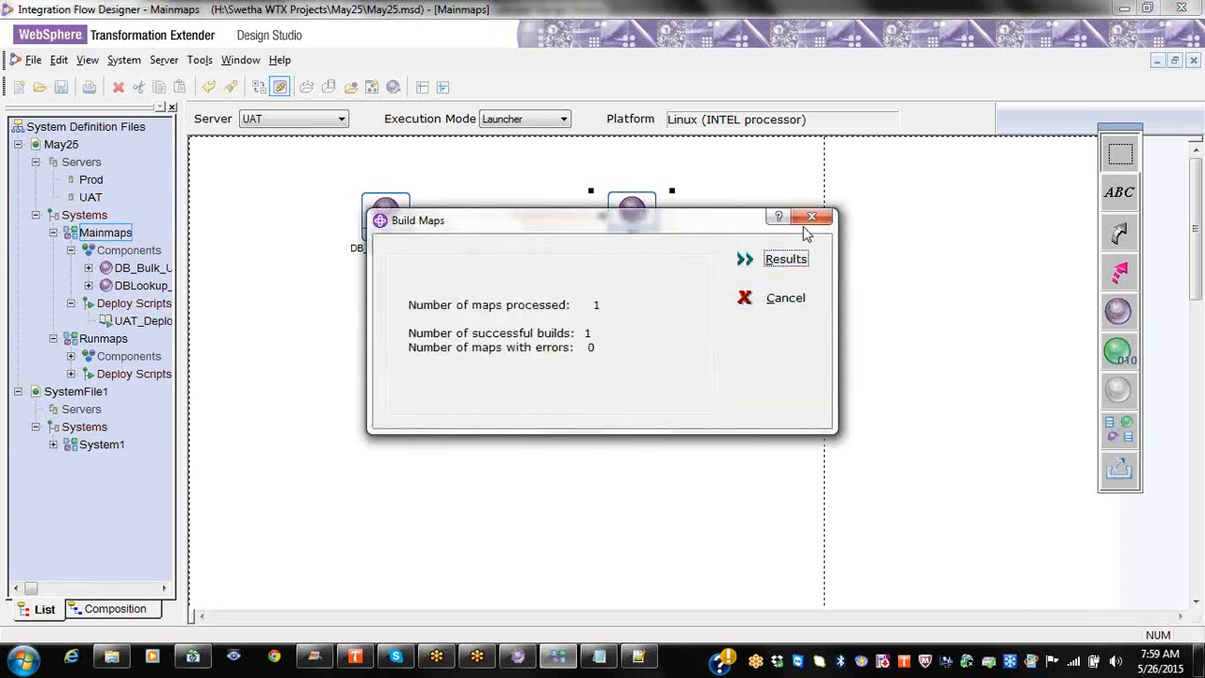
left_click(811, 217)
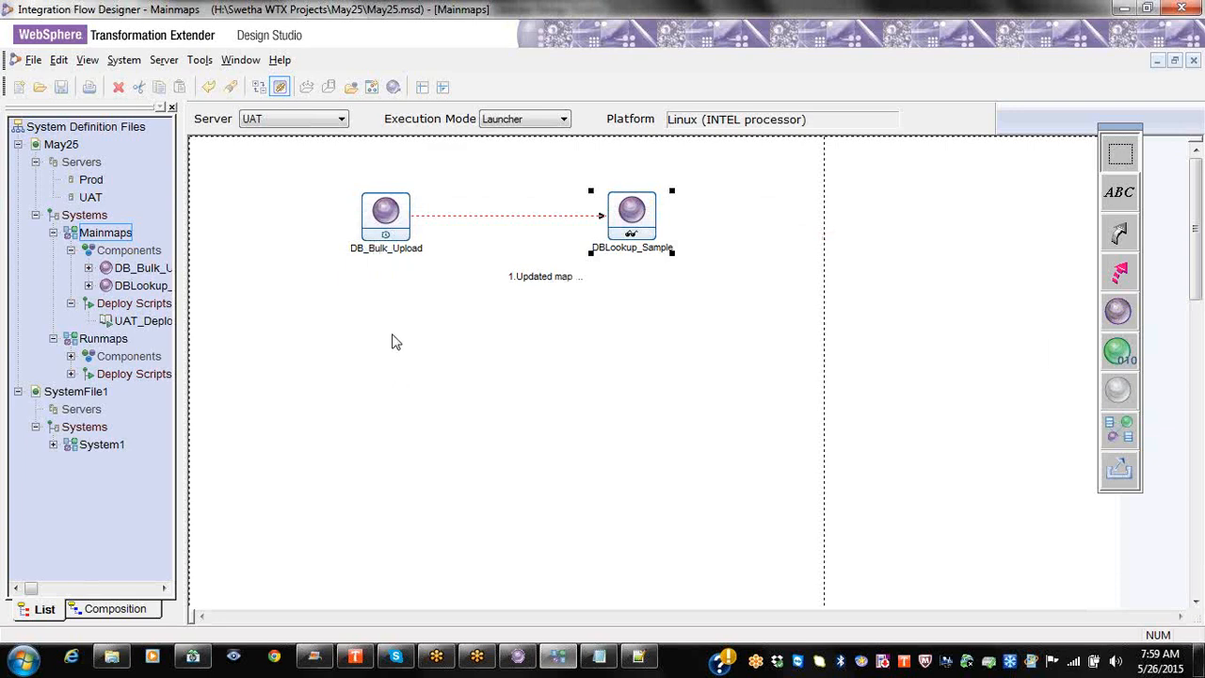
right_click(87, 216)
right_click(73, 232)
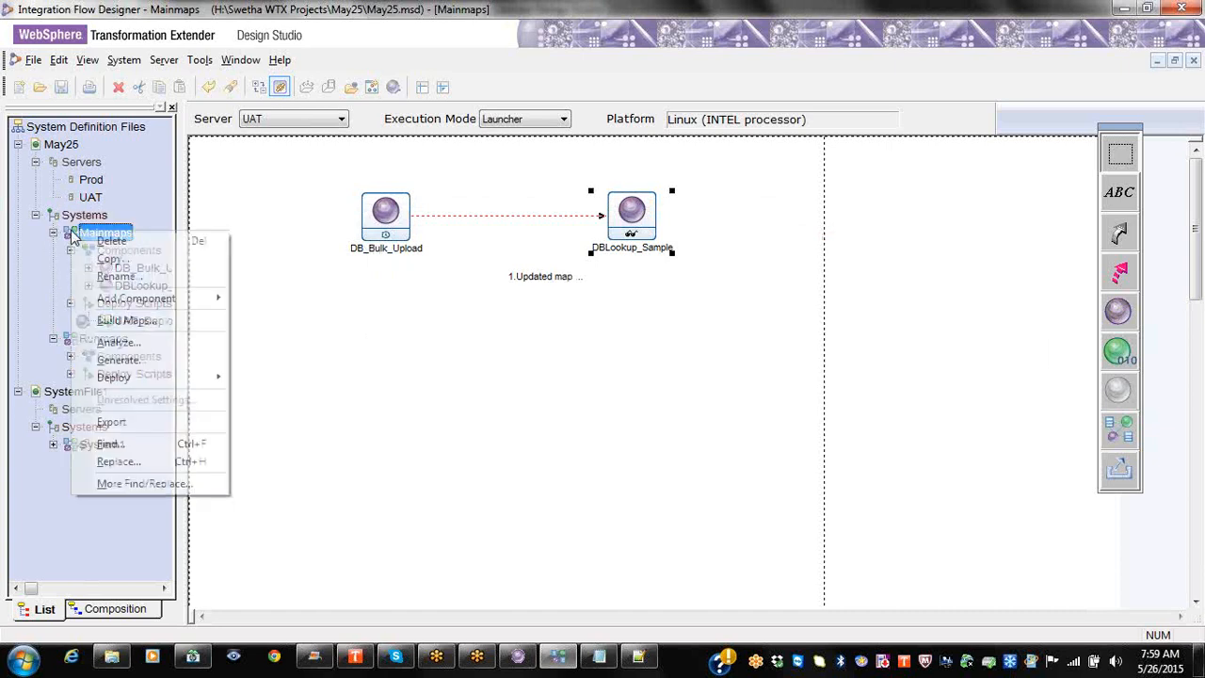
left_click(127, 359)
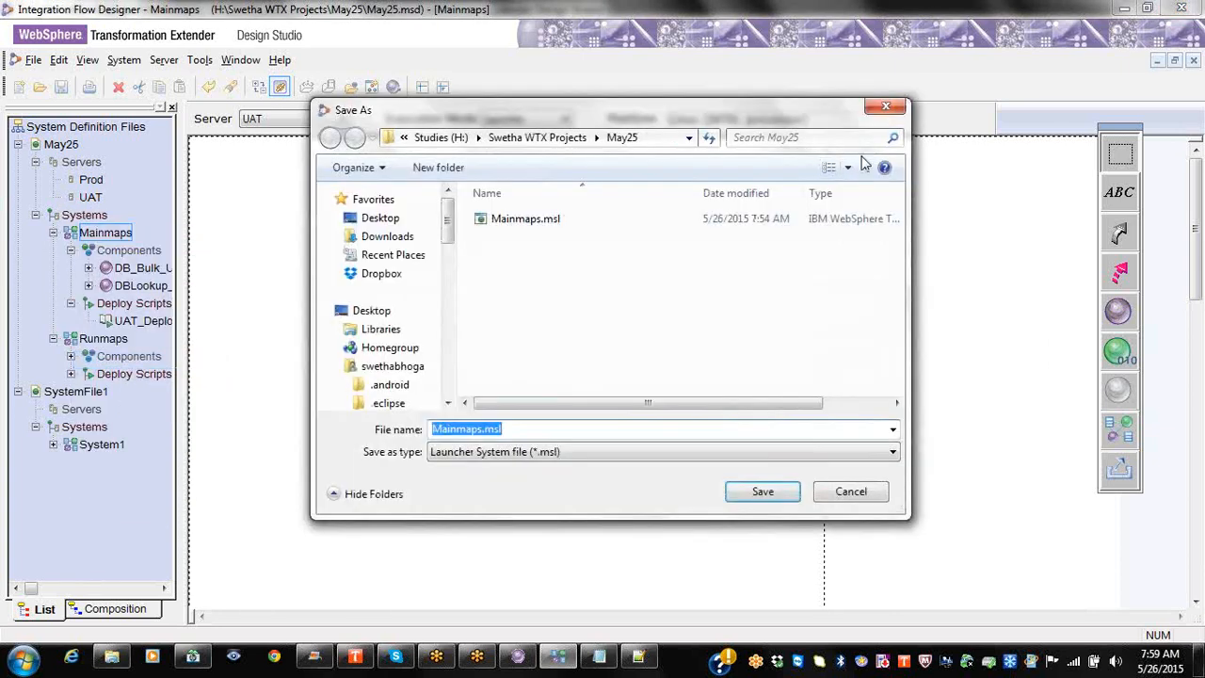
left_click(886, 111)
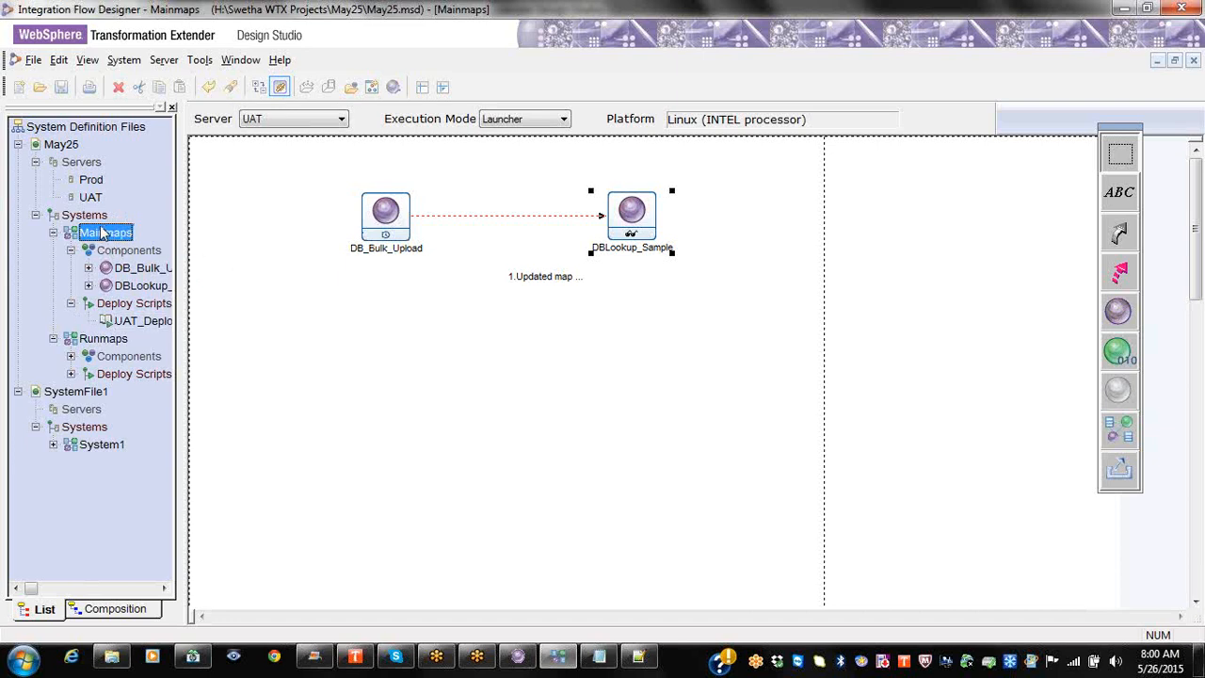
Step: Open Runmaps through its Deploy Scripts node to show the DBLookup_Sample map, then collapse its tree node
left_click(71, 374)
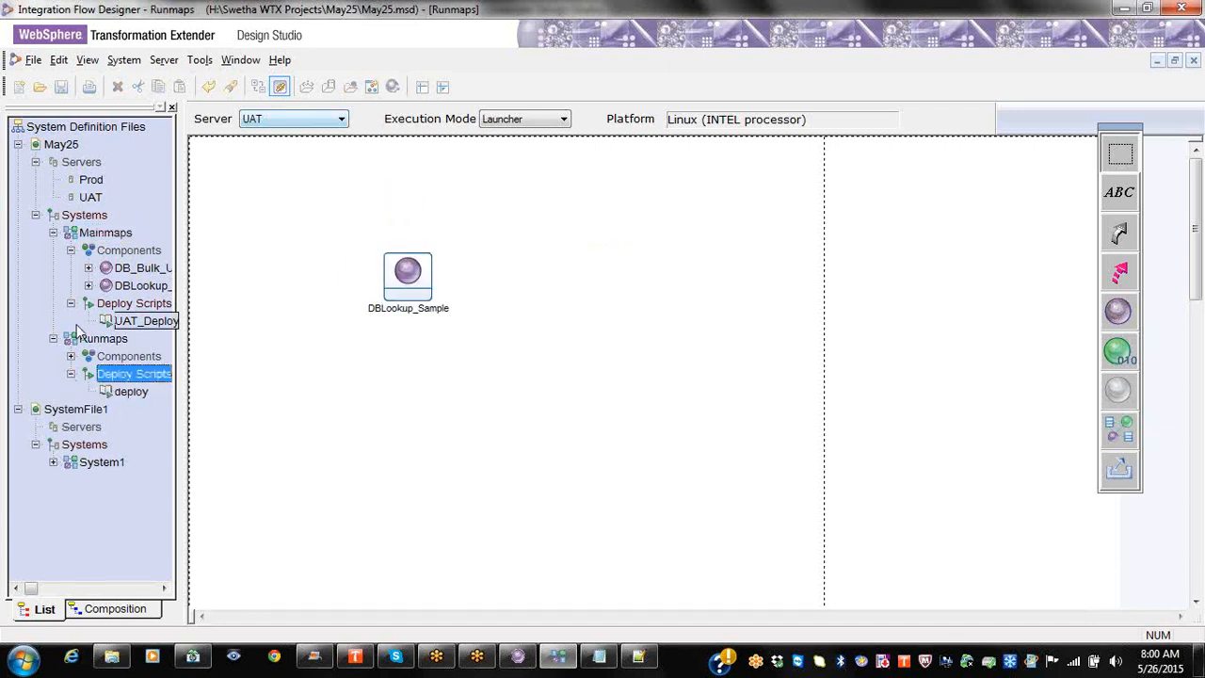
left_click(53, 338)
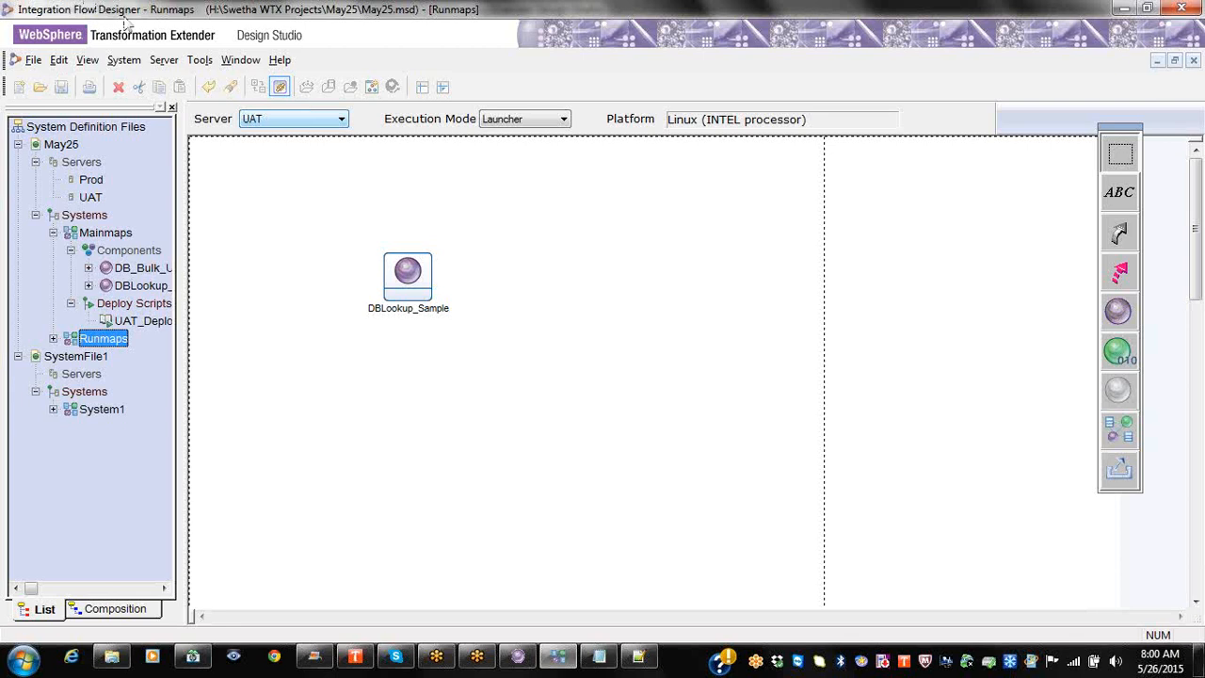
left_click(712, 25)
left_click(1170, 379)
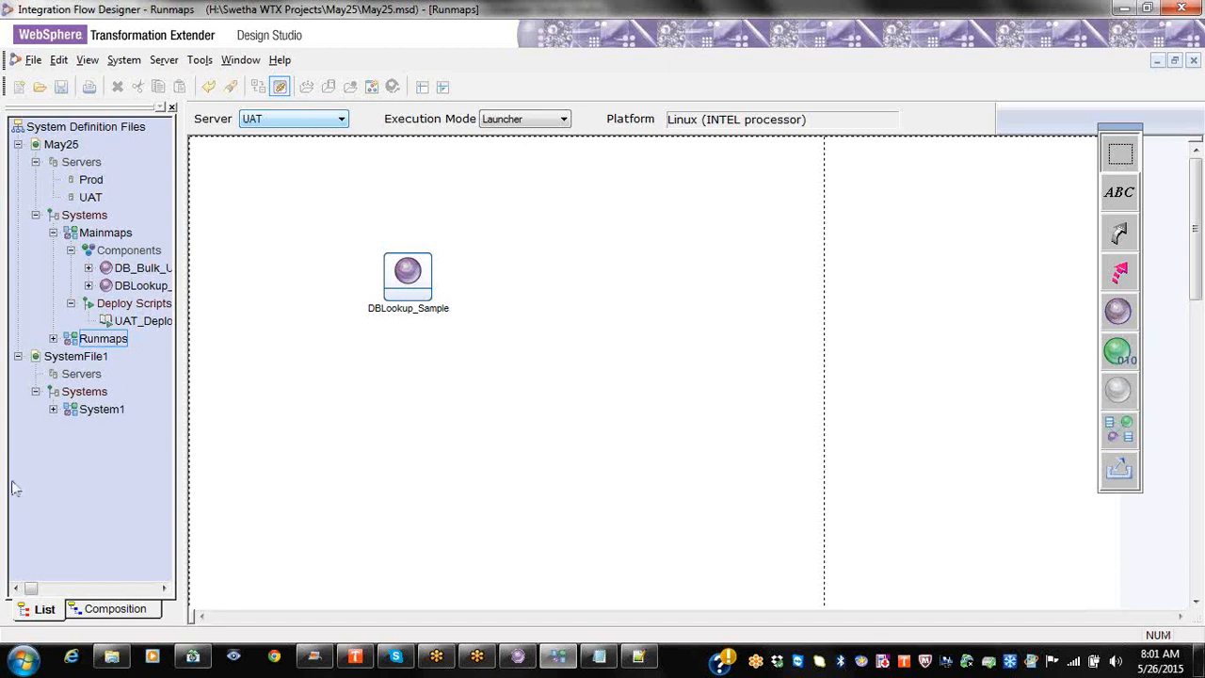
left_click(26, 659)
left_click(151, 582)
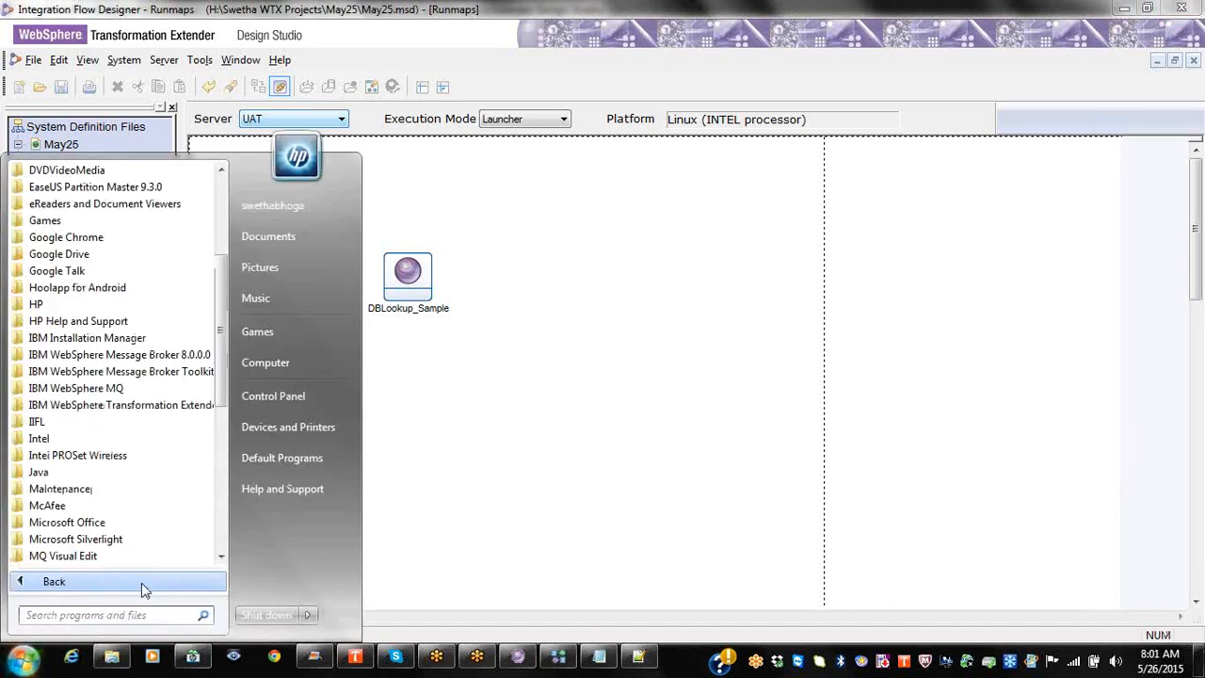
left_click(123, 406)
left_click(80, 454)
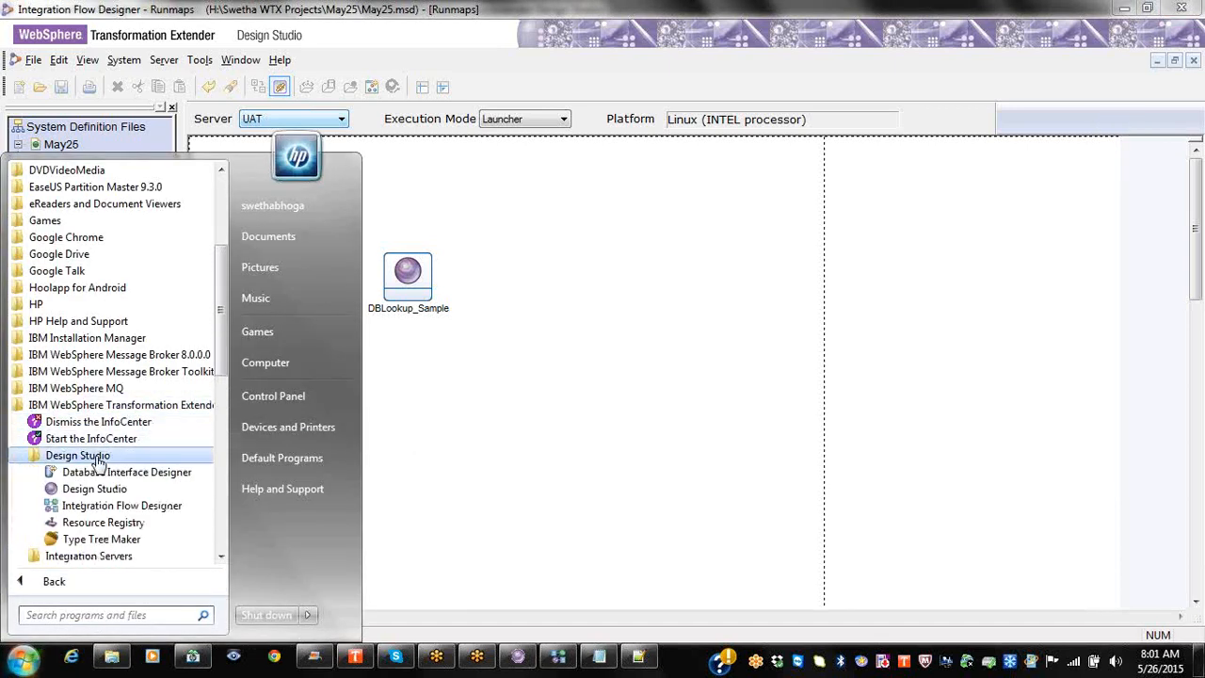
left_click(142, 521)
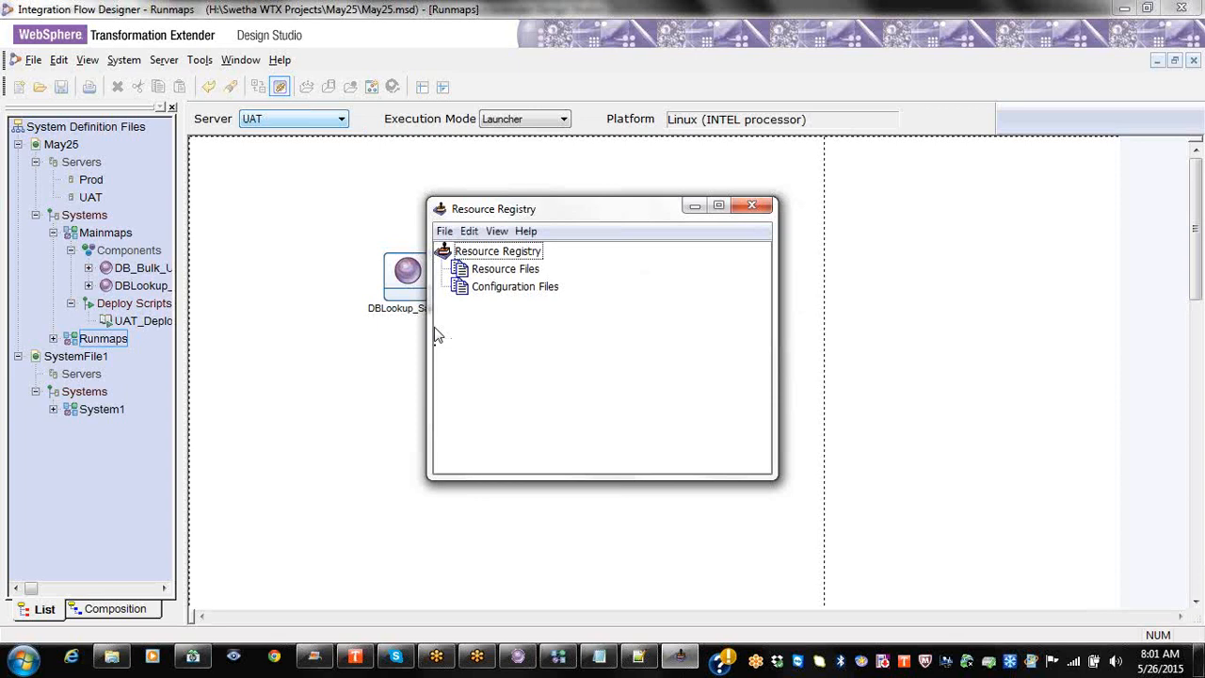
left_click(751, 205)
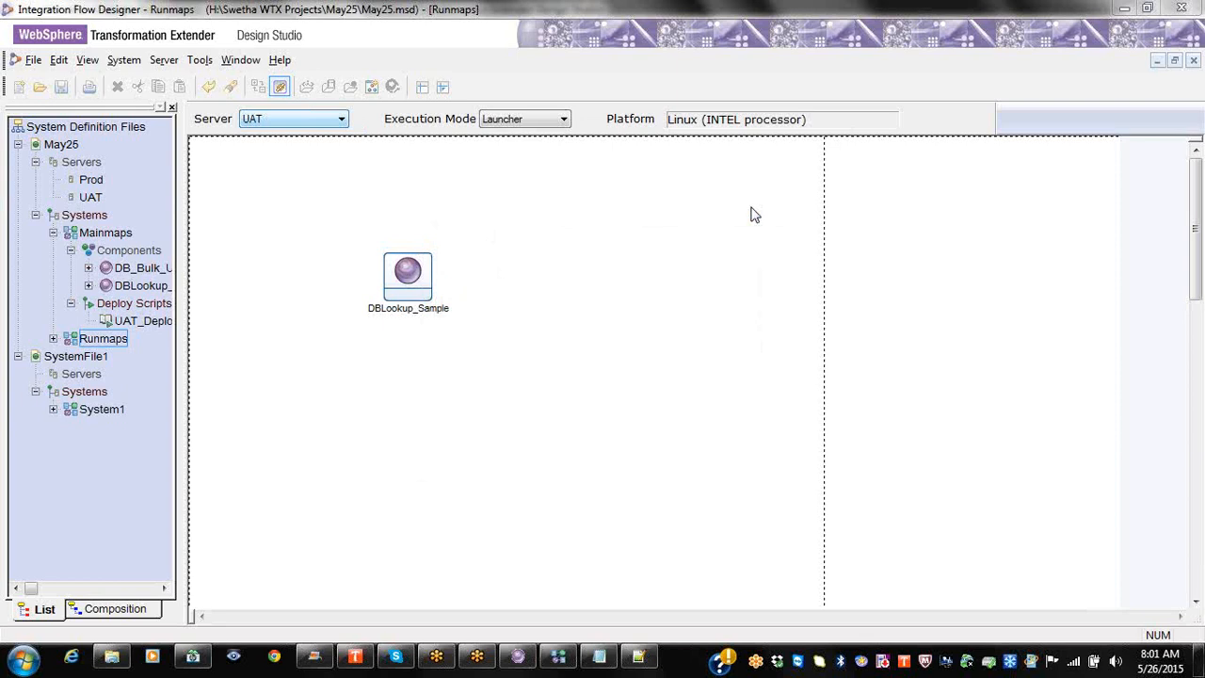